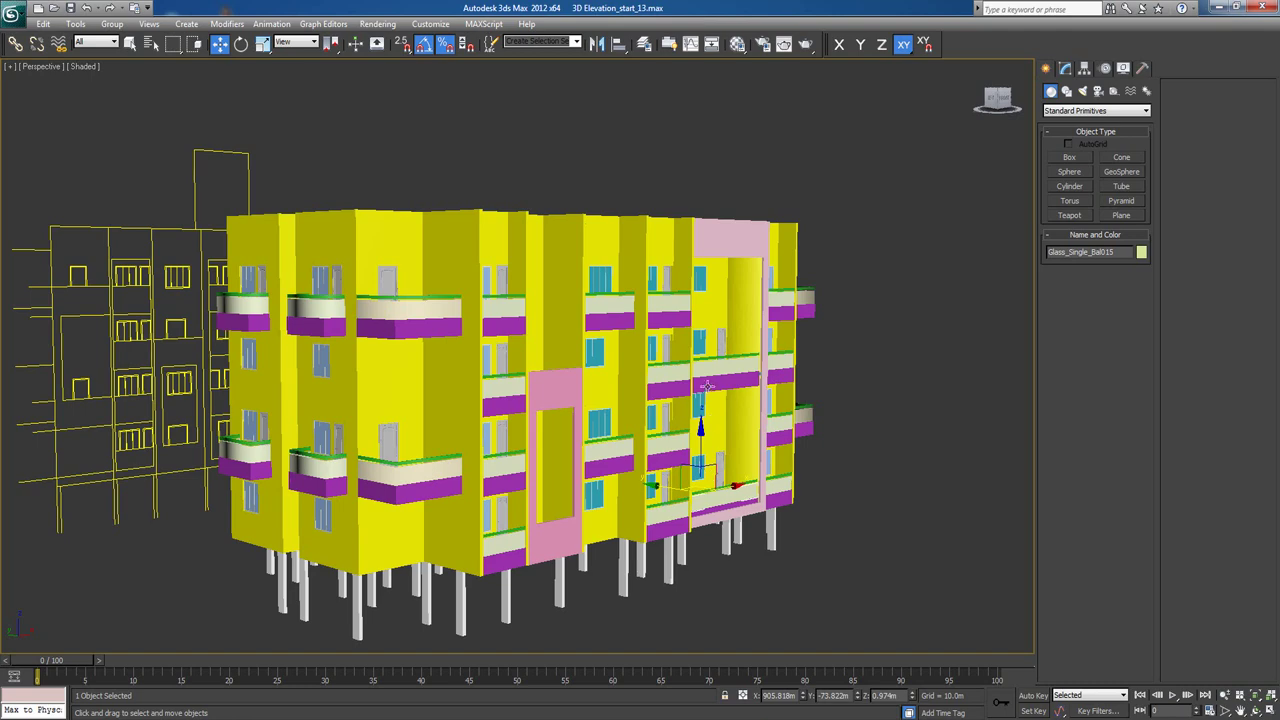
Show the whole building in the front view as a wireframe.
scroll(700, 430, up, 5)
alt+middle_drag(596, 394, 525, 291)
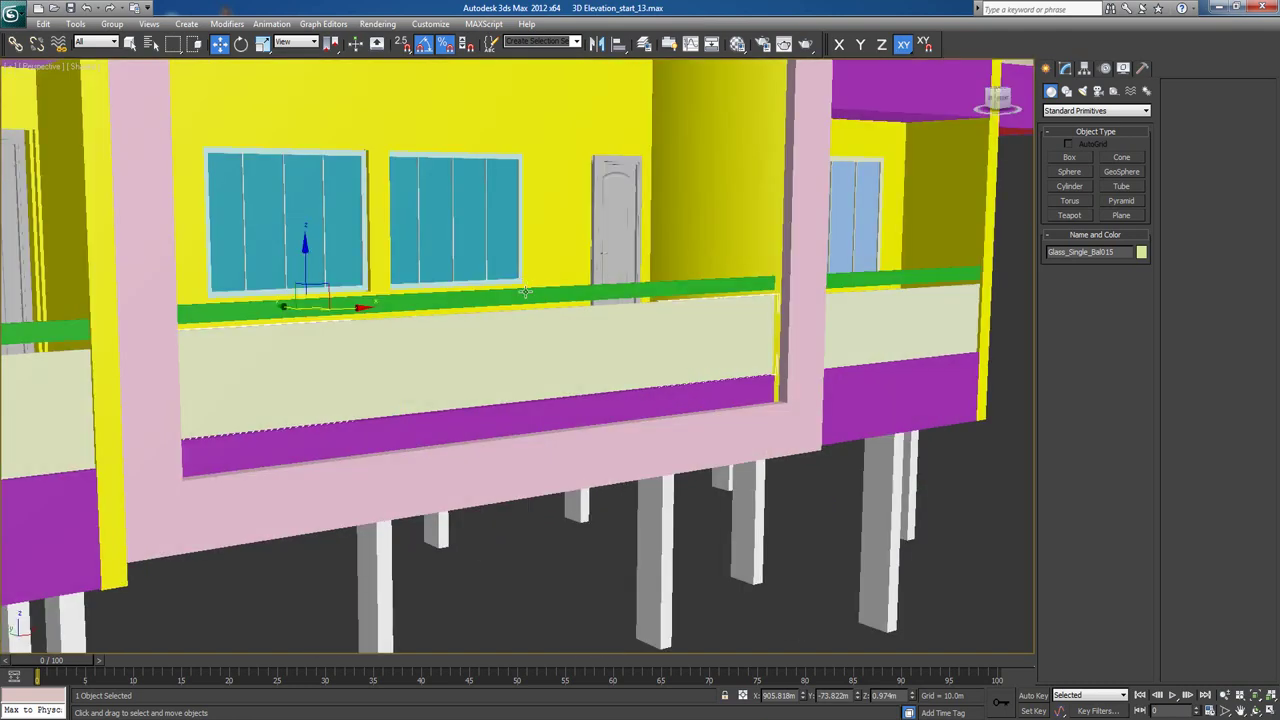
middle_drag(549, 453, 544, 457)
scroll(544, 457, down, 3)
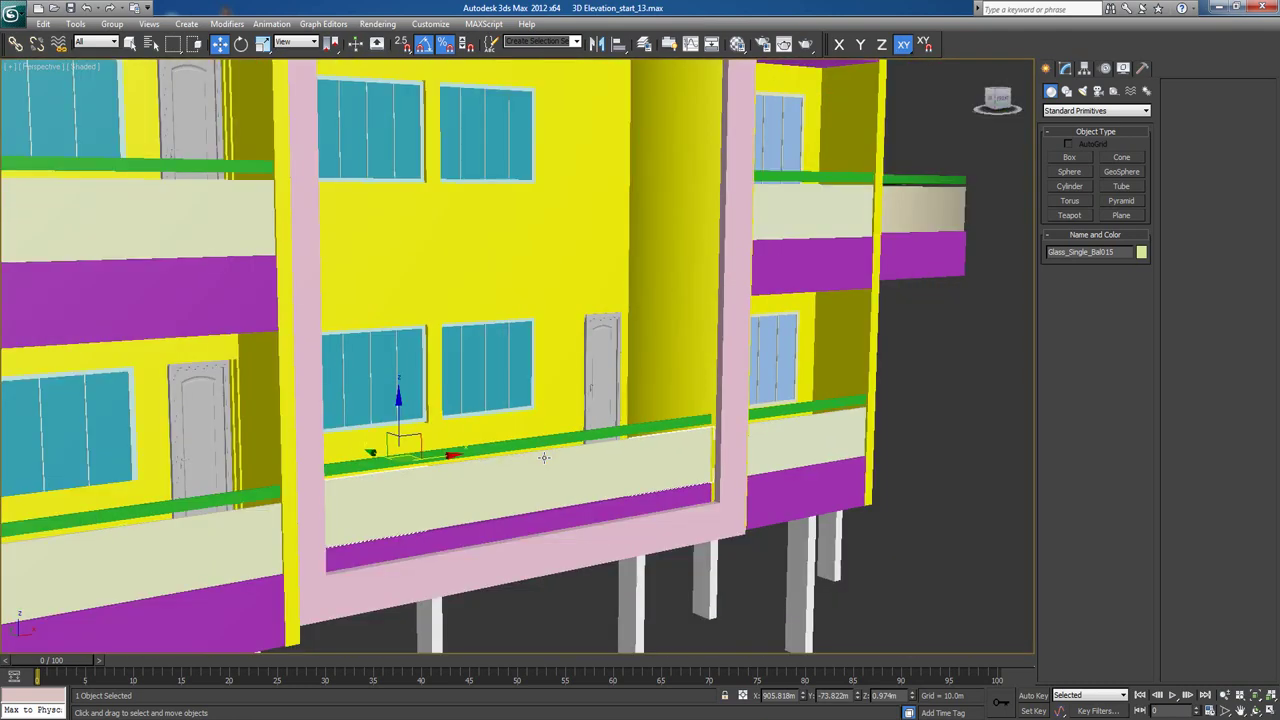
key(f)
scroll(600, 440, down, 5)
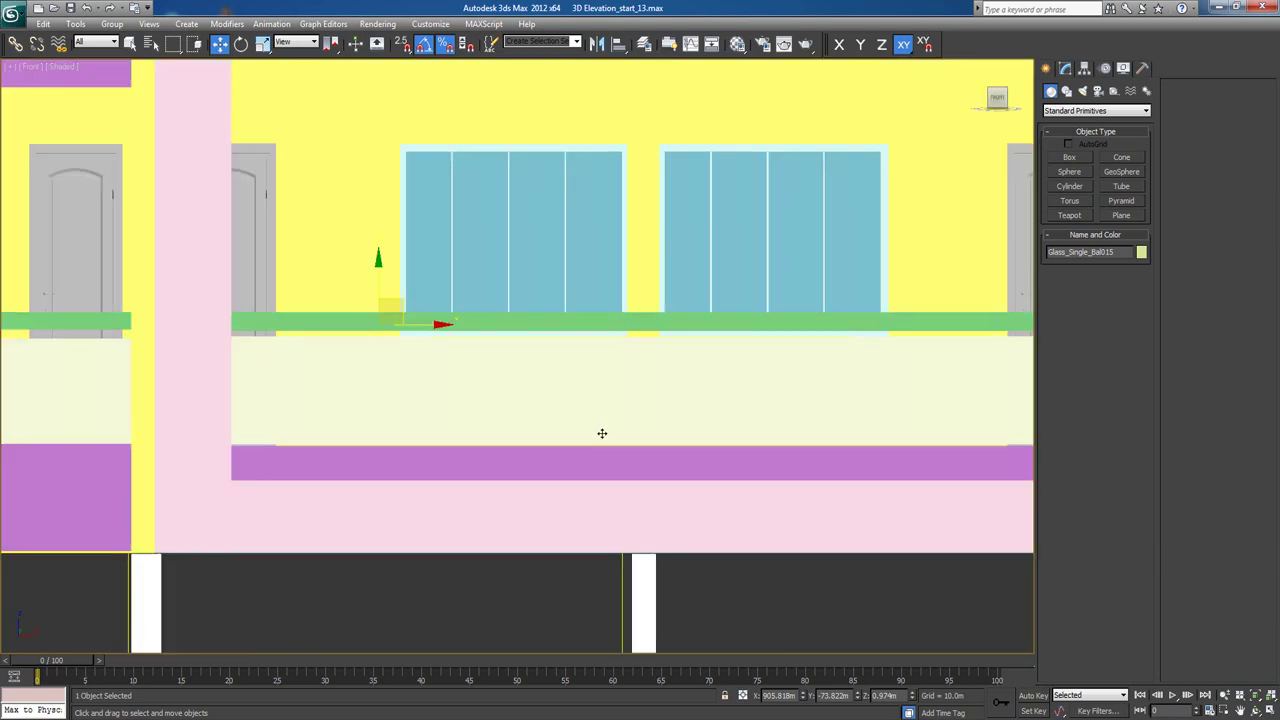
key(F3)
scroll(614, 435, down, 5)
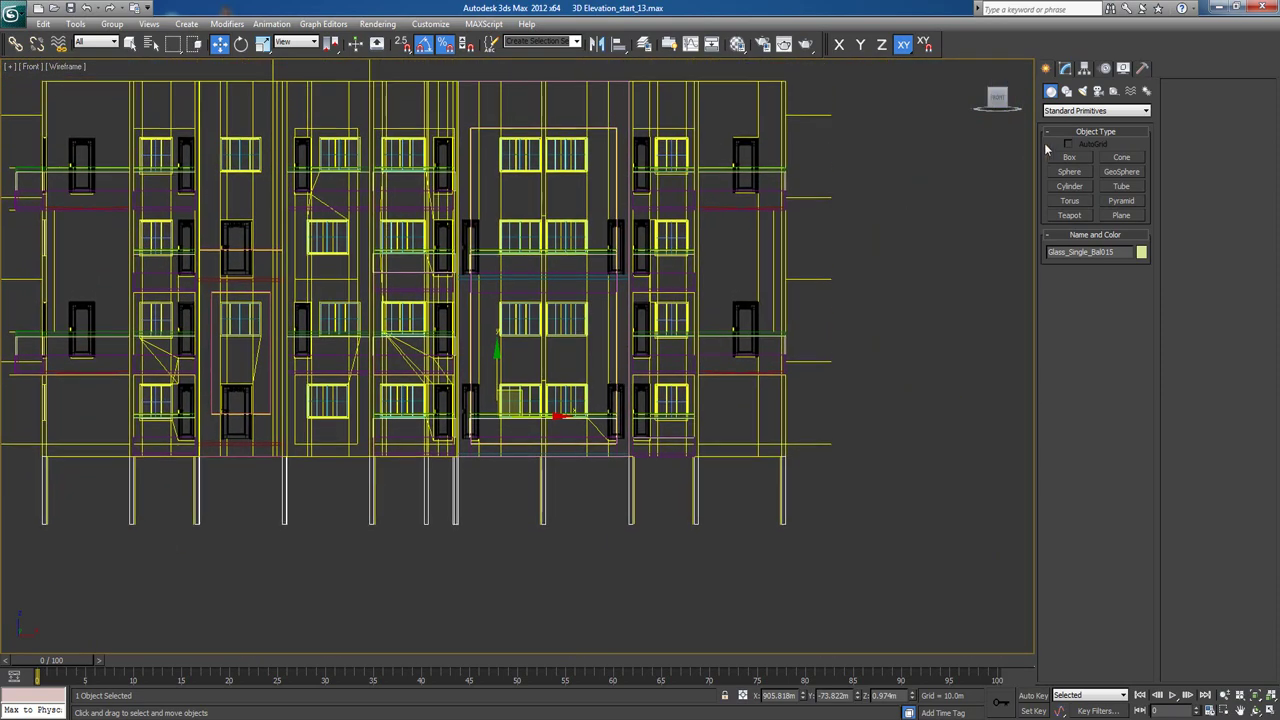
Hide the geometry category to view the elevation linework alone, and display the geometry again.
click(1123, 68)
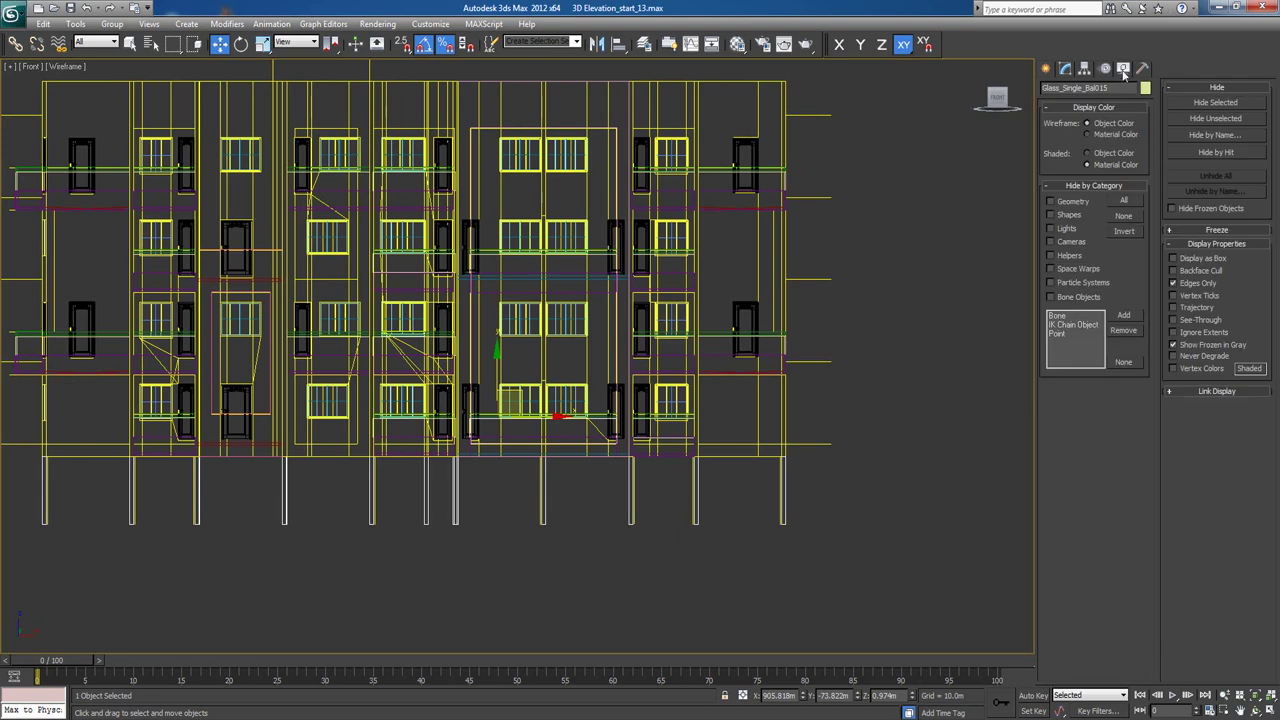
click(1051, 203)
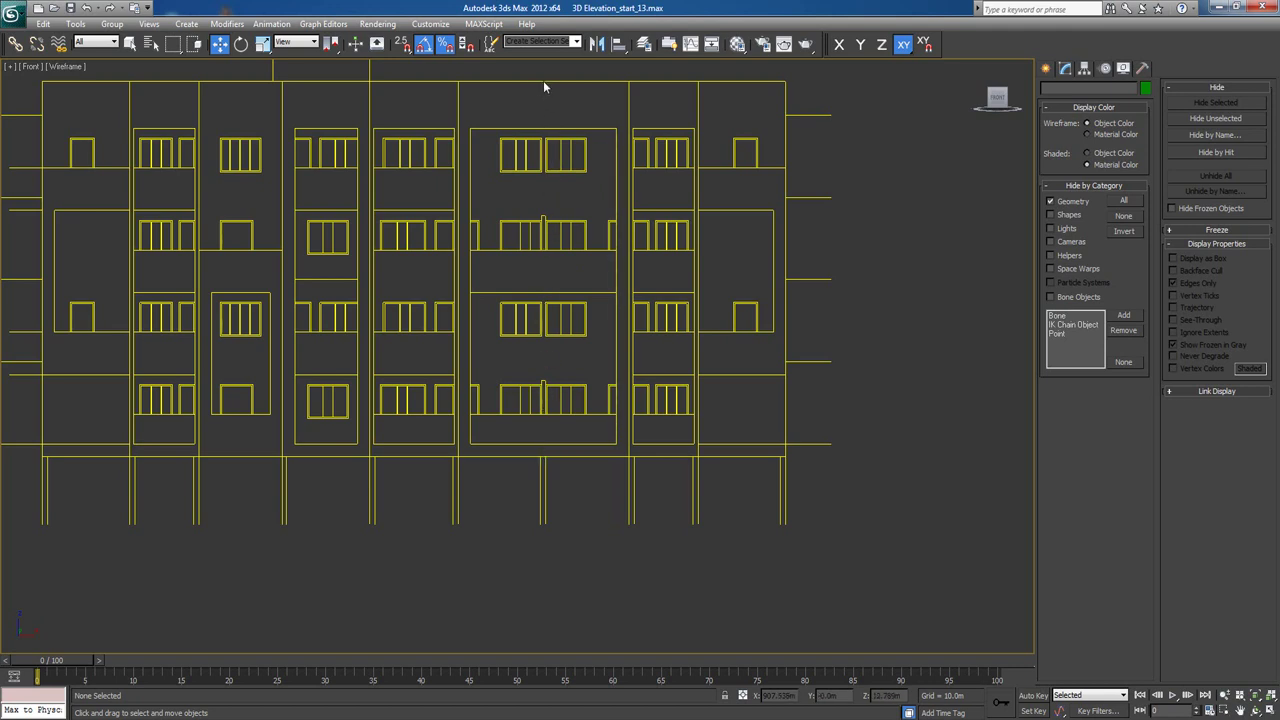
click(1046, 70)
click(1123, 68)
click(1066, 203)
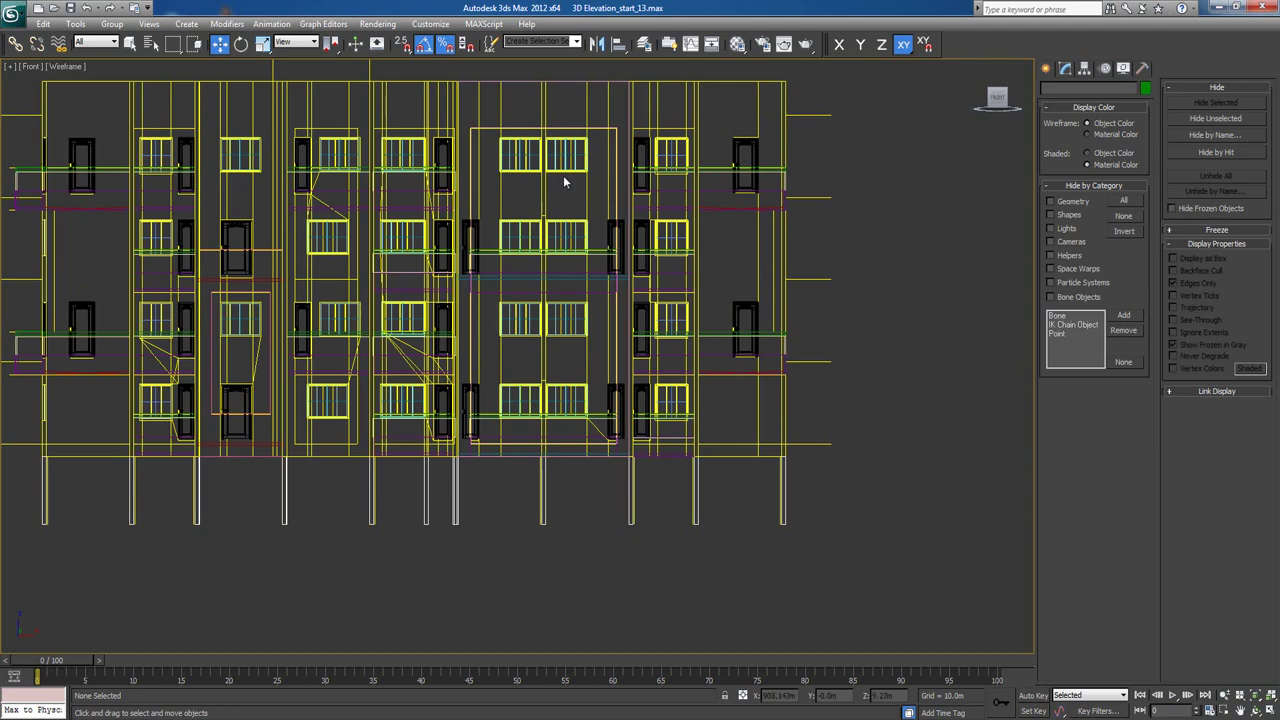
scroll(570, 202, up, 2)
middle_drag(564, 182, 549, 254)
scroll(597, 199, down, 2)
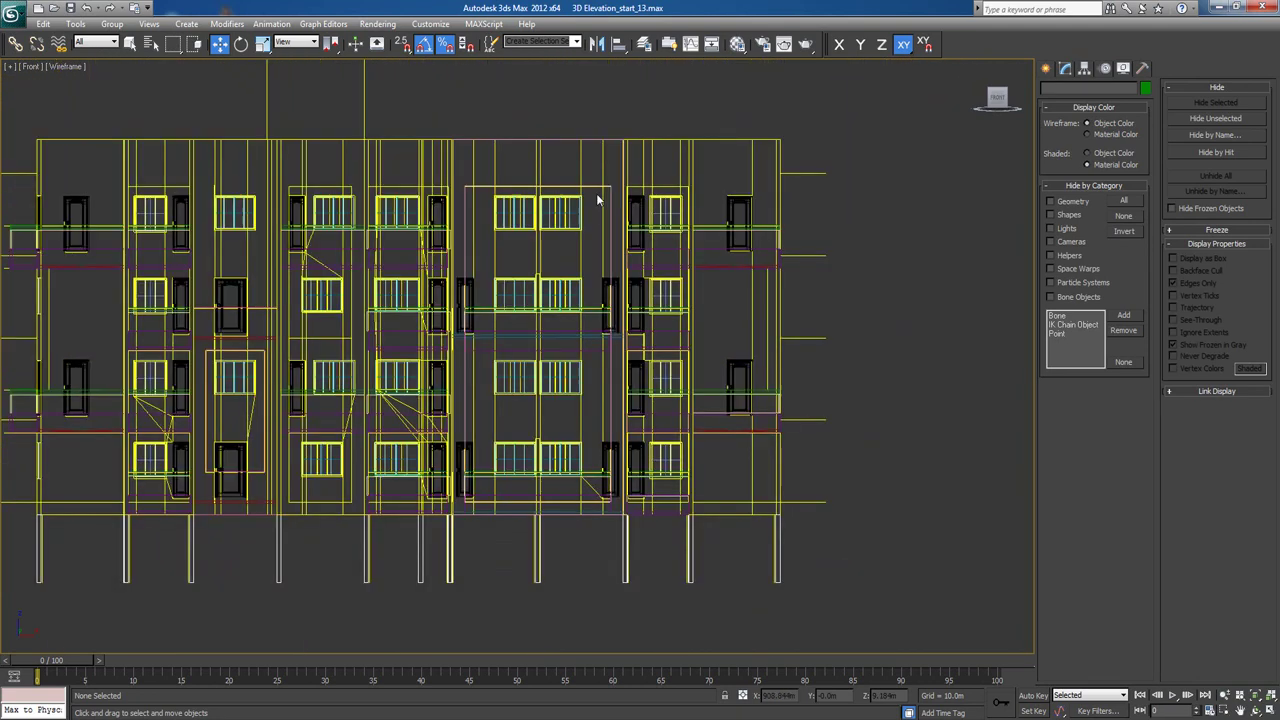
middle_drag(599, 188, 599, 194)
click(1046, 68)
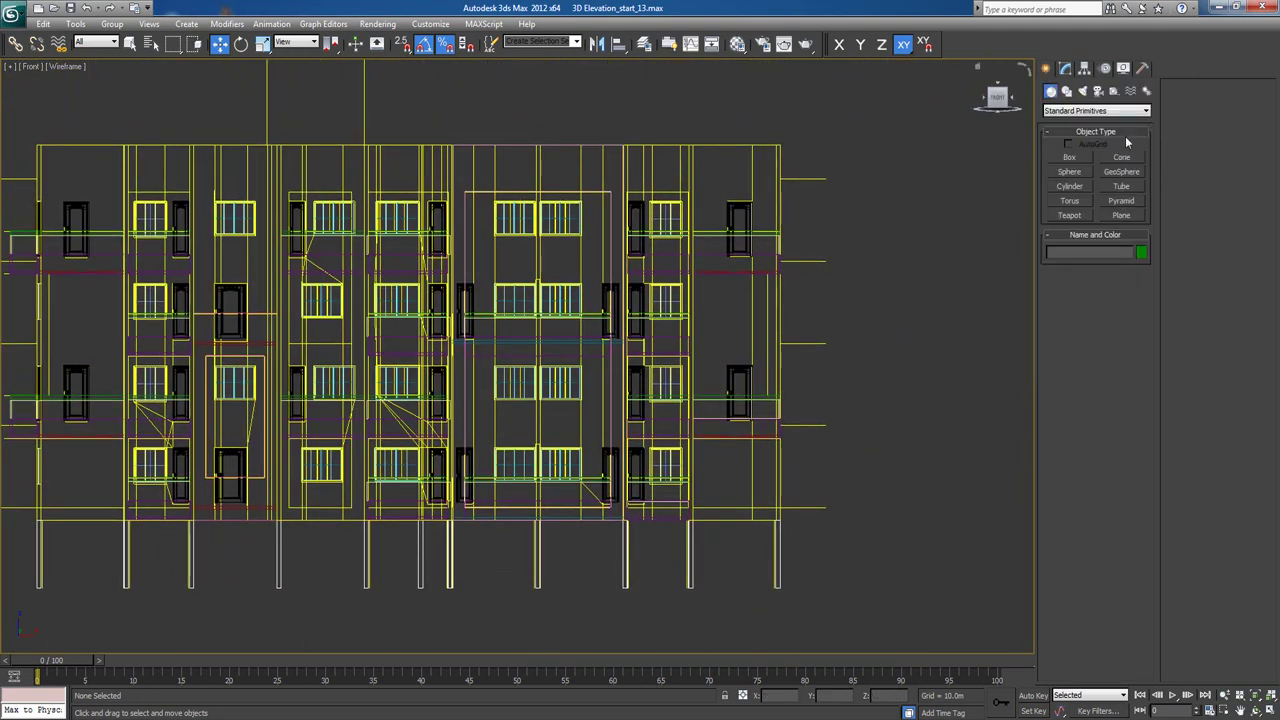
click(1066, 91)
click(1122, 168)
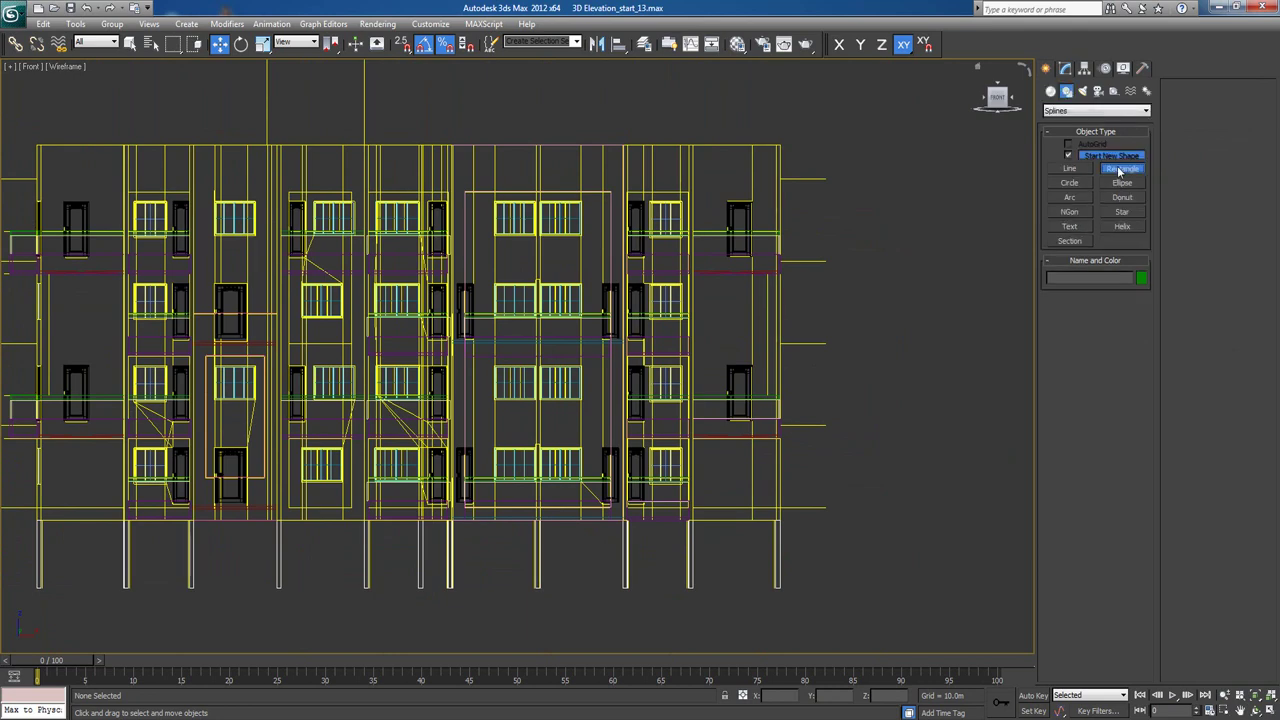
middle_drag(567, 261, 584, 234)
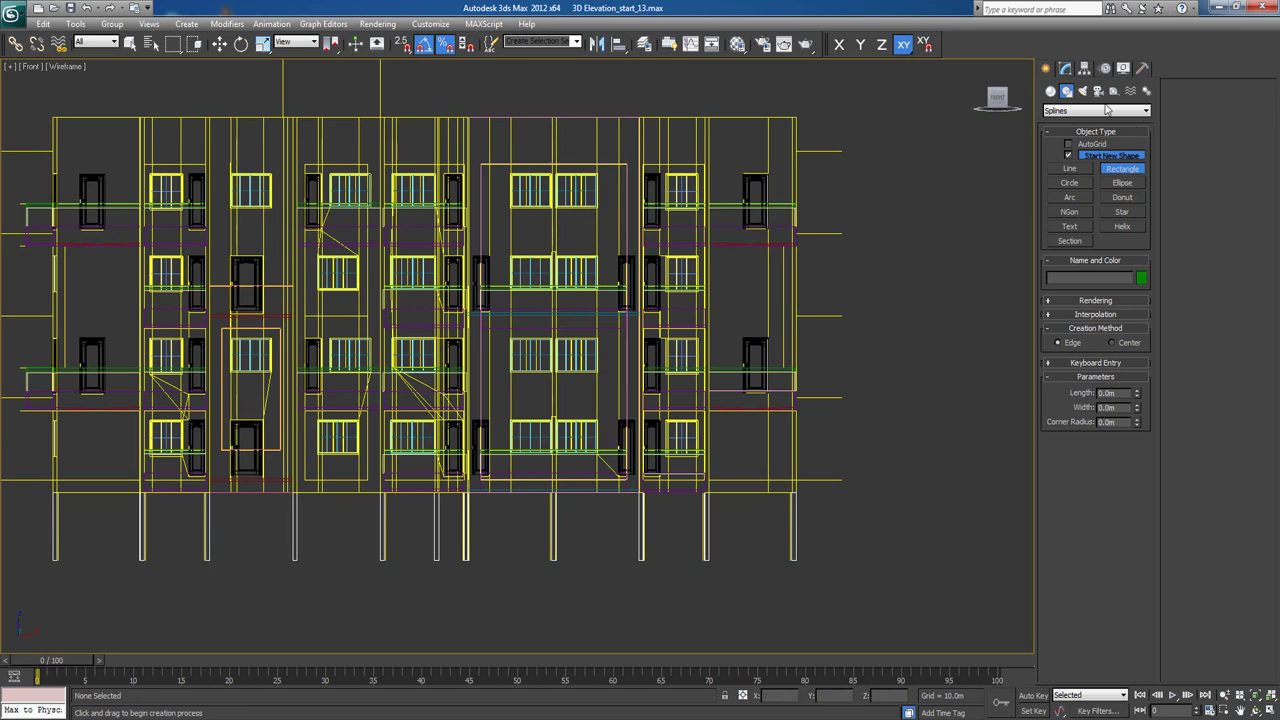
Hide the geometry category so that only the elevation linework is displayed.
click(1085, 68)
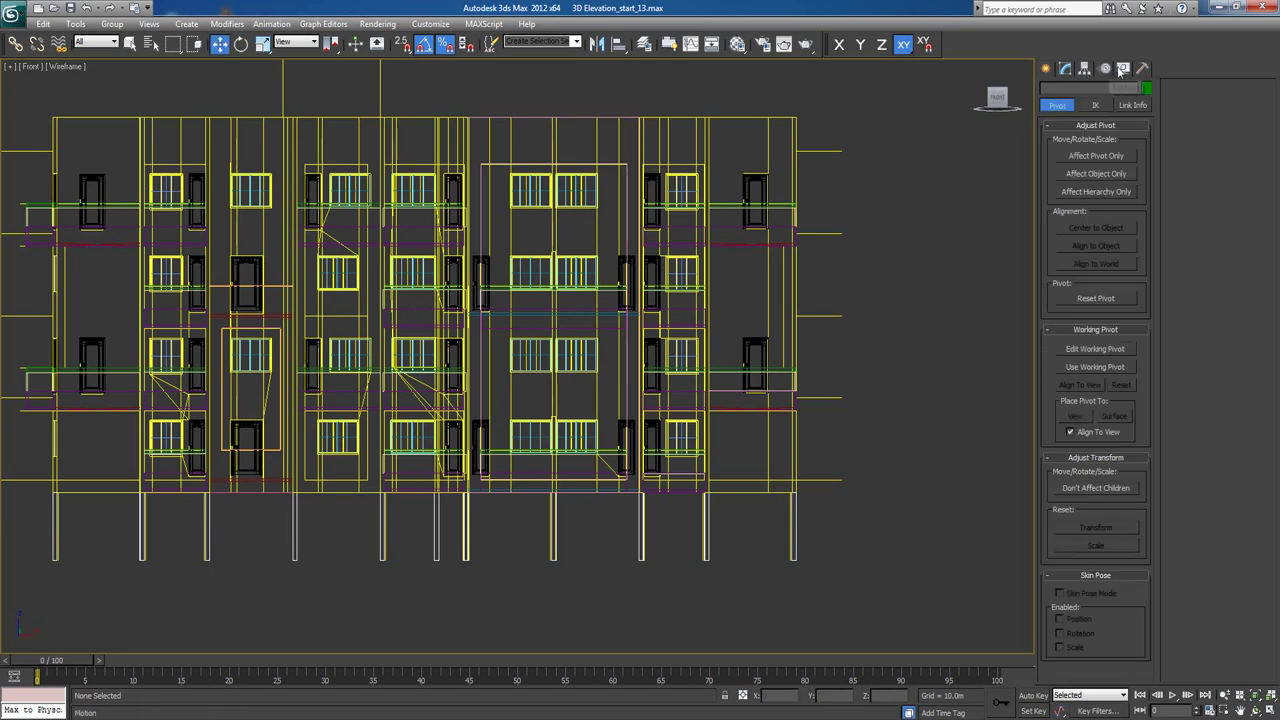
click(1123, 68)
click(1076, 203)
click(1046, 68)
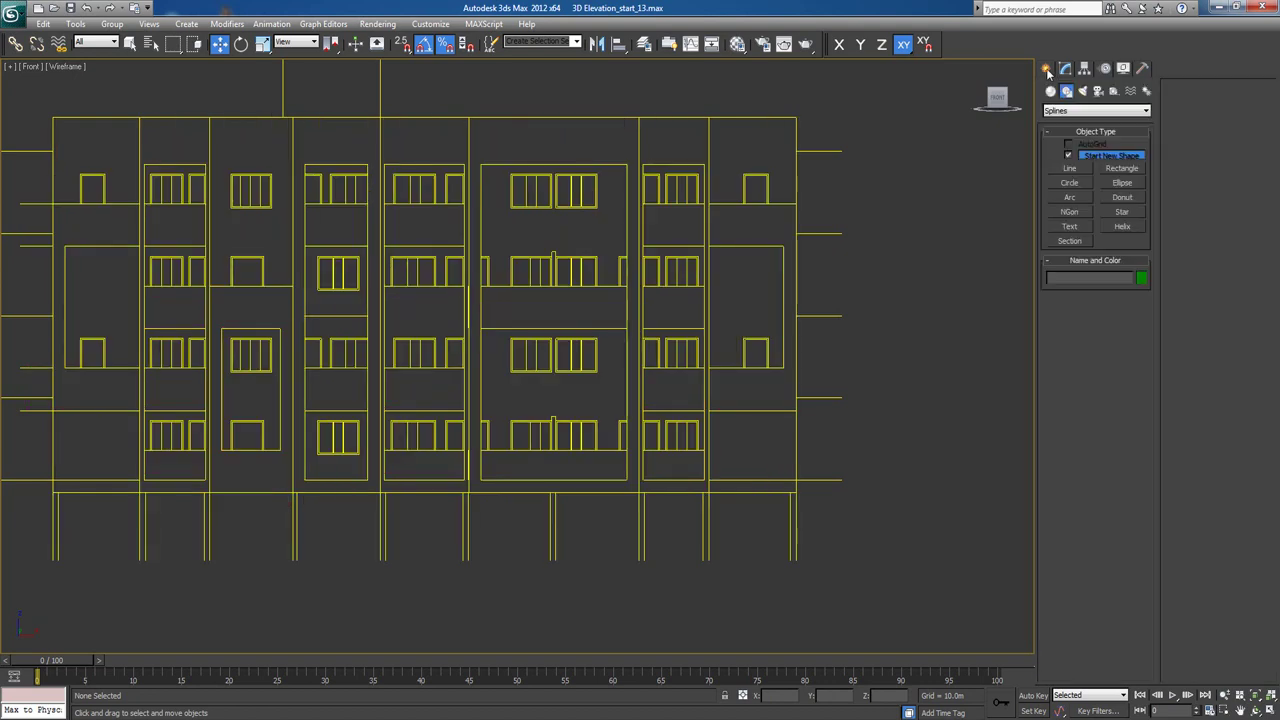
Draw a 1.2 m long, 0.15 m wide rectangle with endpoint snap over the upper narrow strip between the windows of the widest bay.
click(1121, 168)
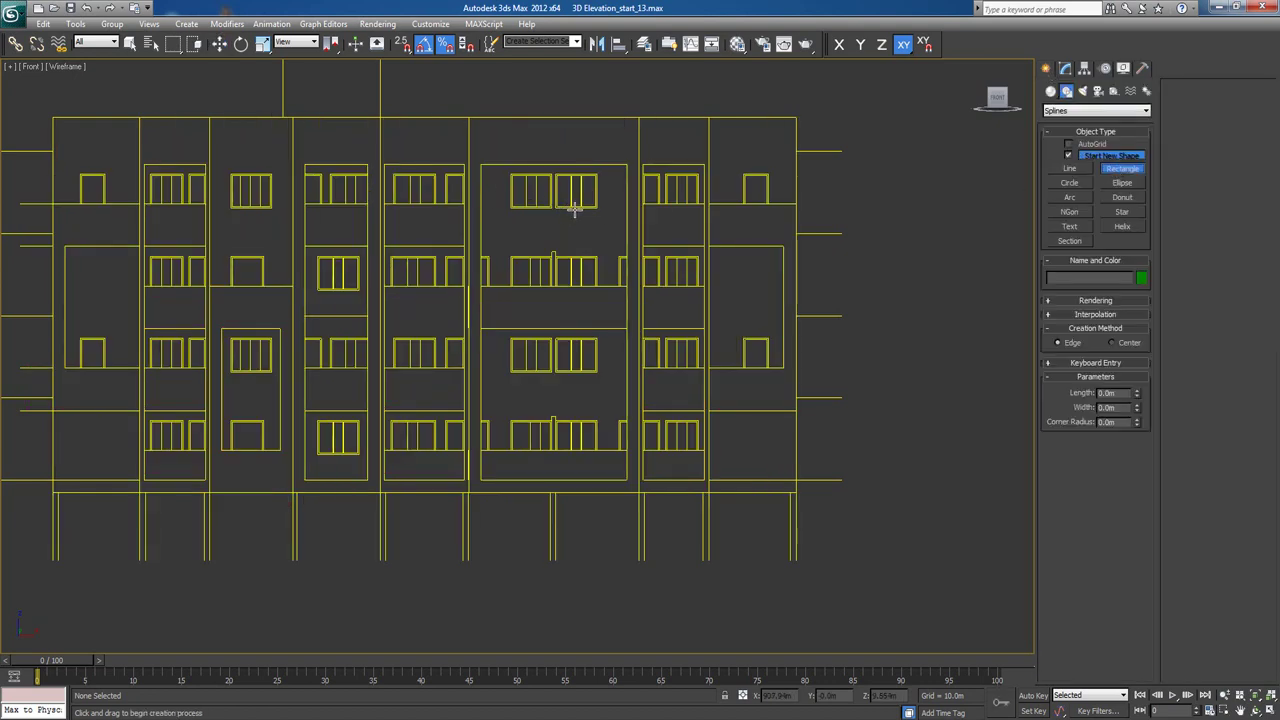
scroll(557, 260, up, 2)
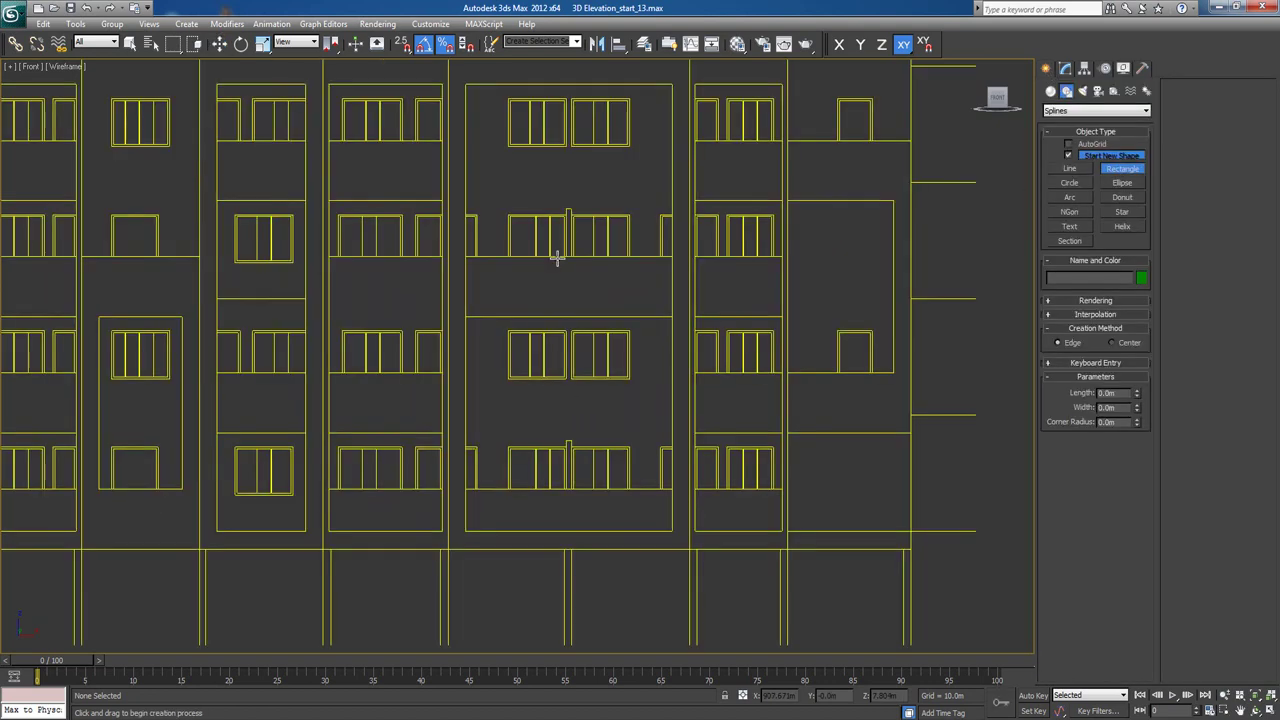
scroll(557, 258, up, 3)
key(s)
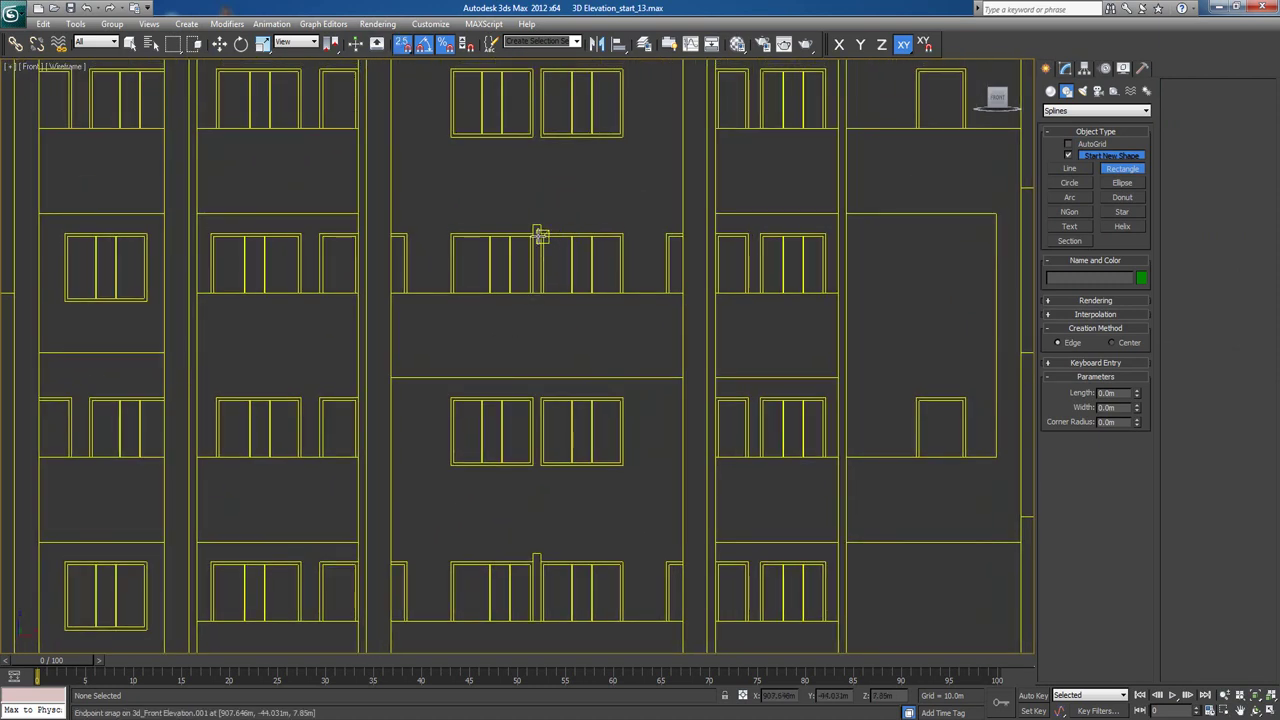
drag(533, 226, 538, 291)
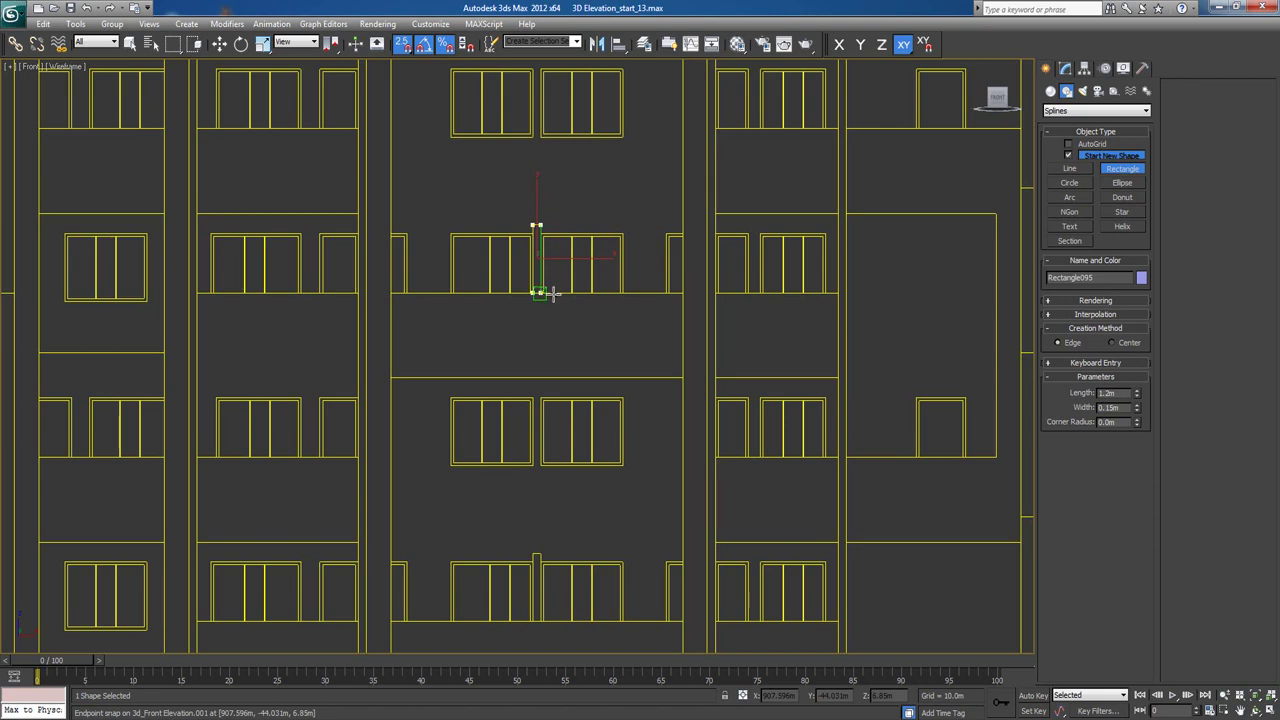
Convert the narrow rectangle between the windows to an editable spline.
click(1065, 68)
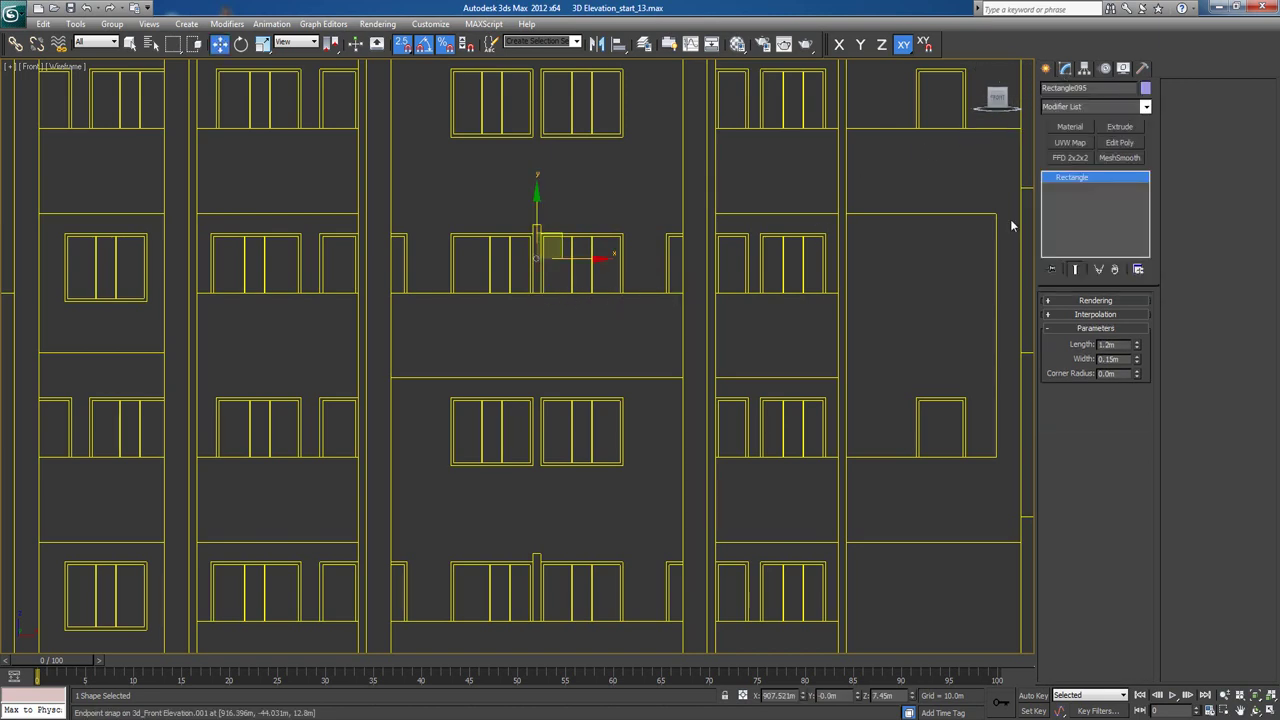
right_click(612, 247)
mouse_move(753, 376)
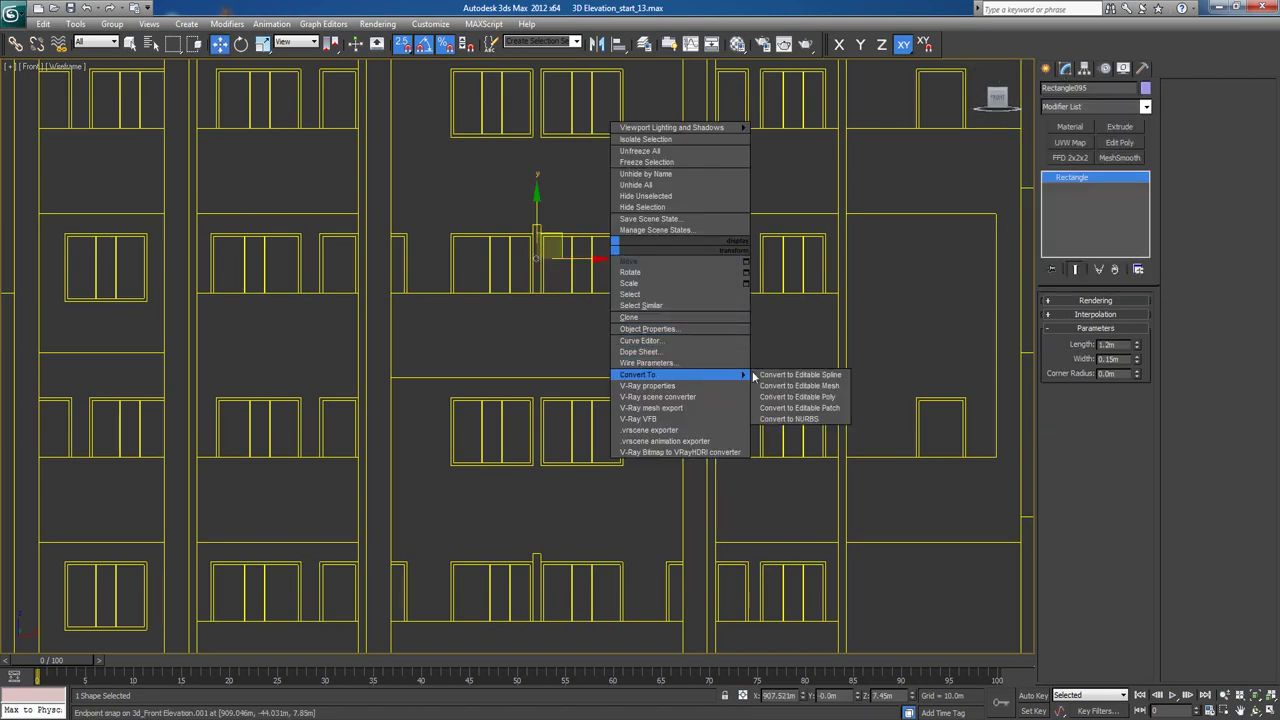
click(792, 377)
click(1049, 178)
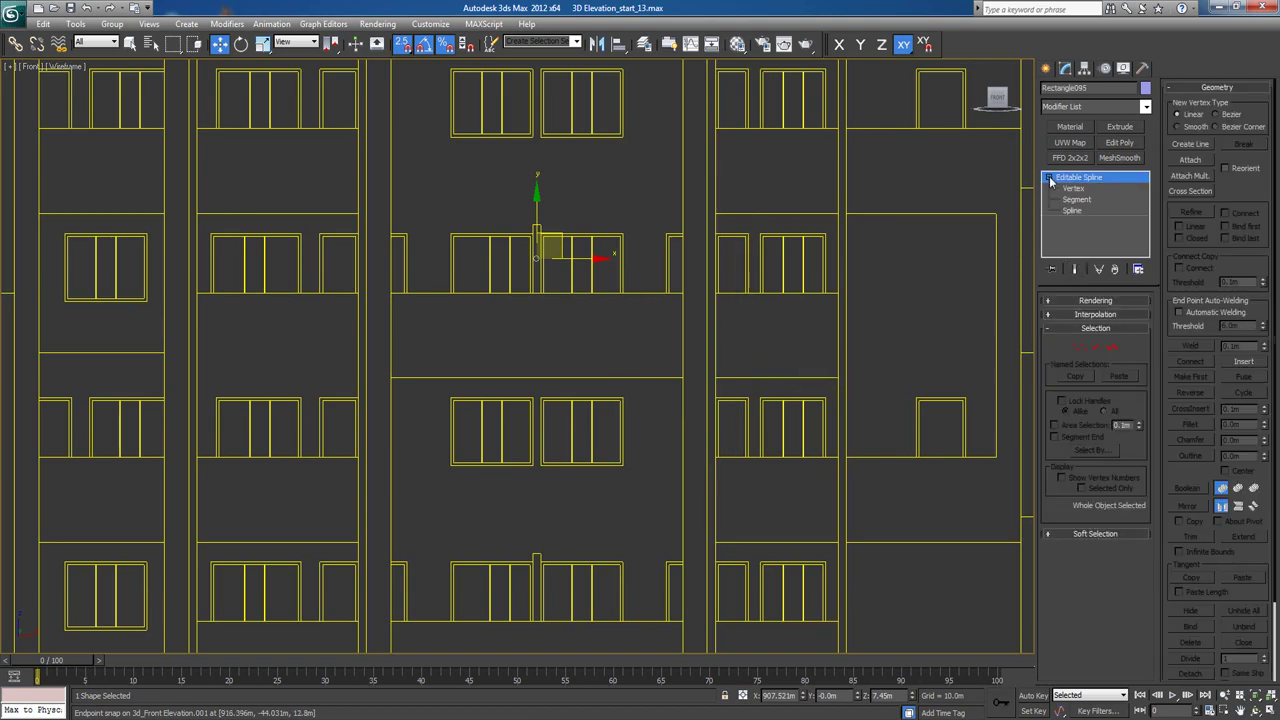
Move the spline's two bottom vertices straight down past the ground-floor windows to just above the building's base line.
click(1072, 189)
drag(606, 371, 543, 551)
key(s)
middle_drag(632, 439, 634, 409)
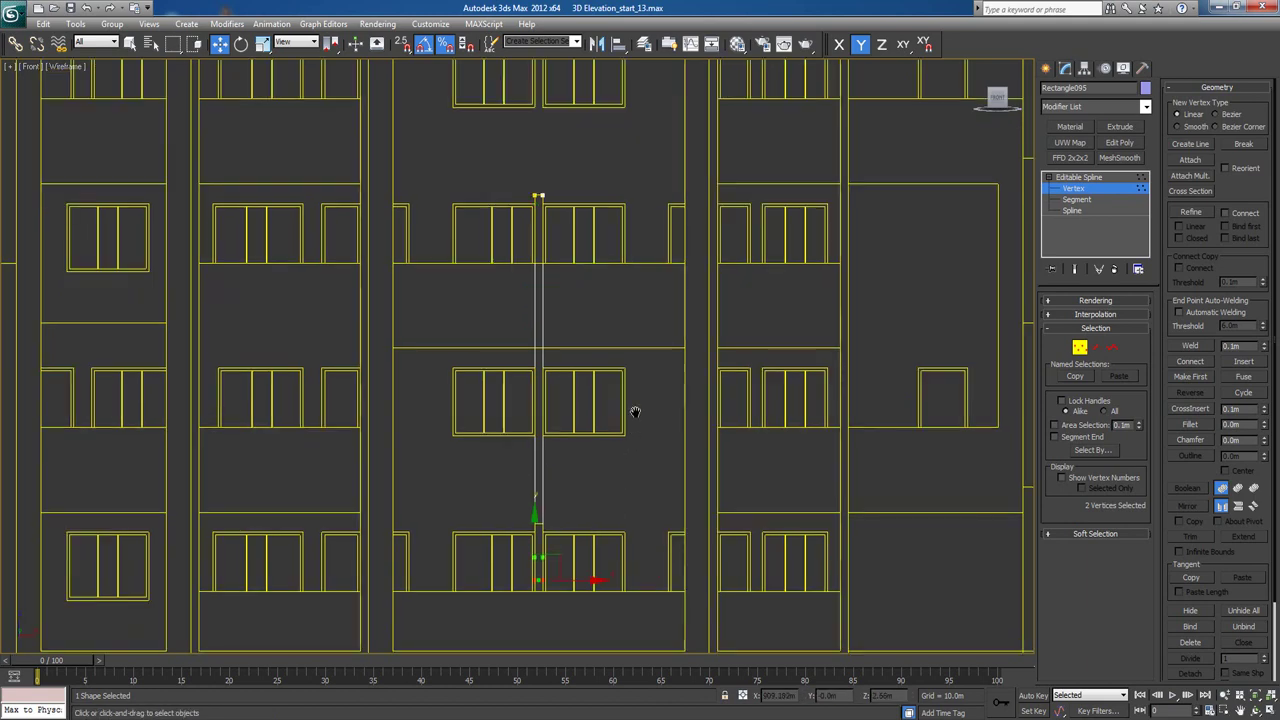
scroll(591, 512, up, 2)
middle_drag(591, 512, 646, 206)
scroll(646, 206, up, 2)
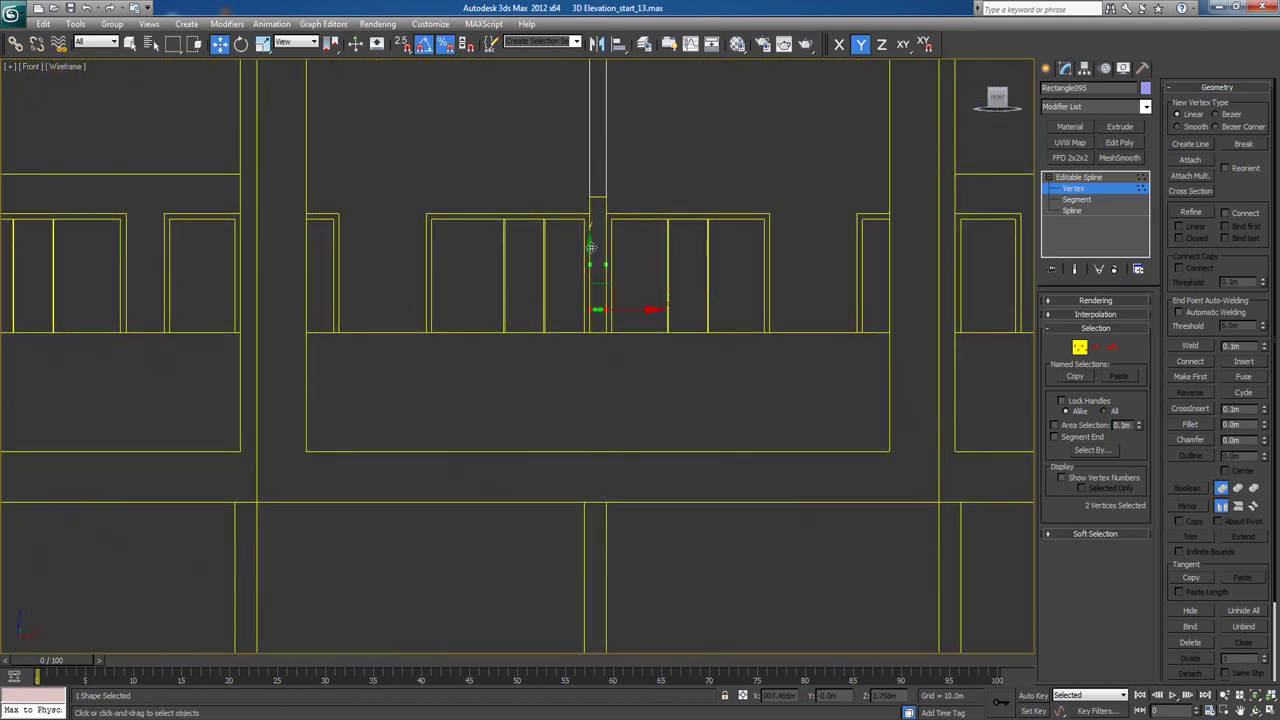
drag(604, 383, 600, 438)
middle_drag(659, 324, 619, 565)
scroll(659, 335, down, 4)
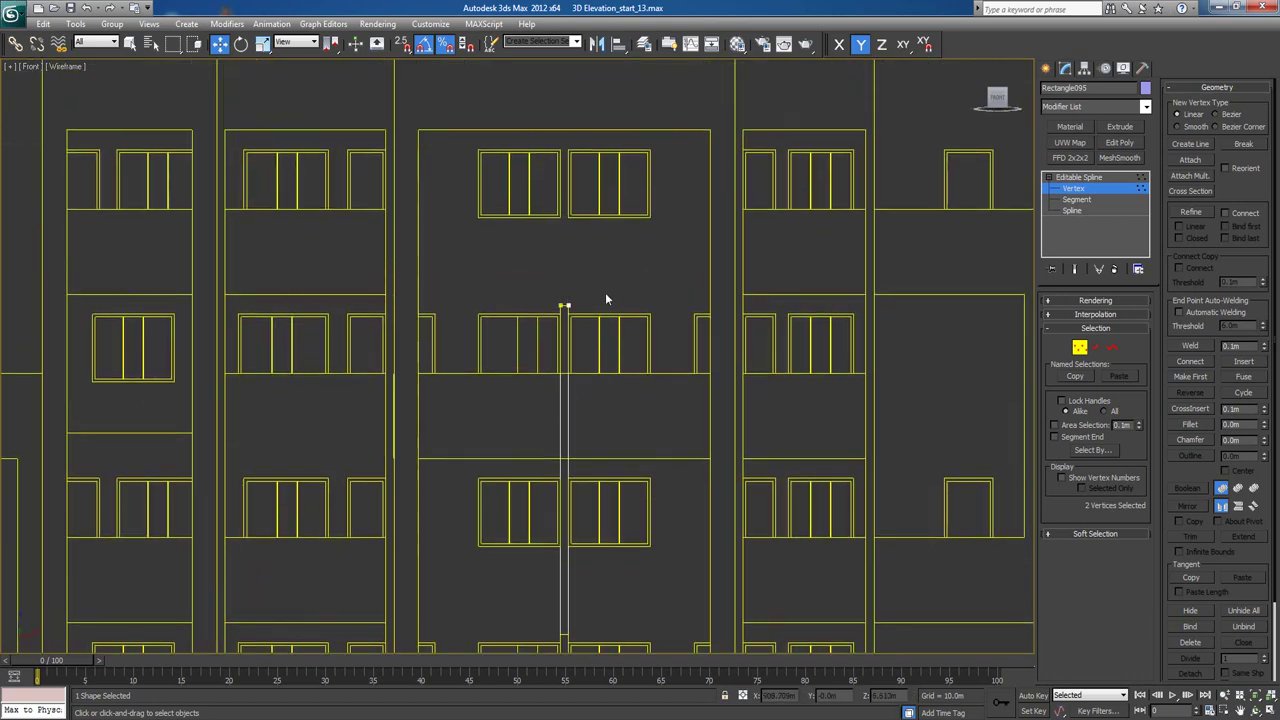
Move the spline's two top vertices straight up to the top edge line of the wide bay's frame opening.
scroll(564, 308, up, 4)
middle_drag(564, 308, 609, 318)
drag(669, 249, 563, 366)
middle_drag(670, 260, 649, 481)
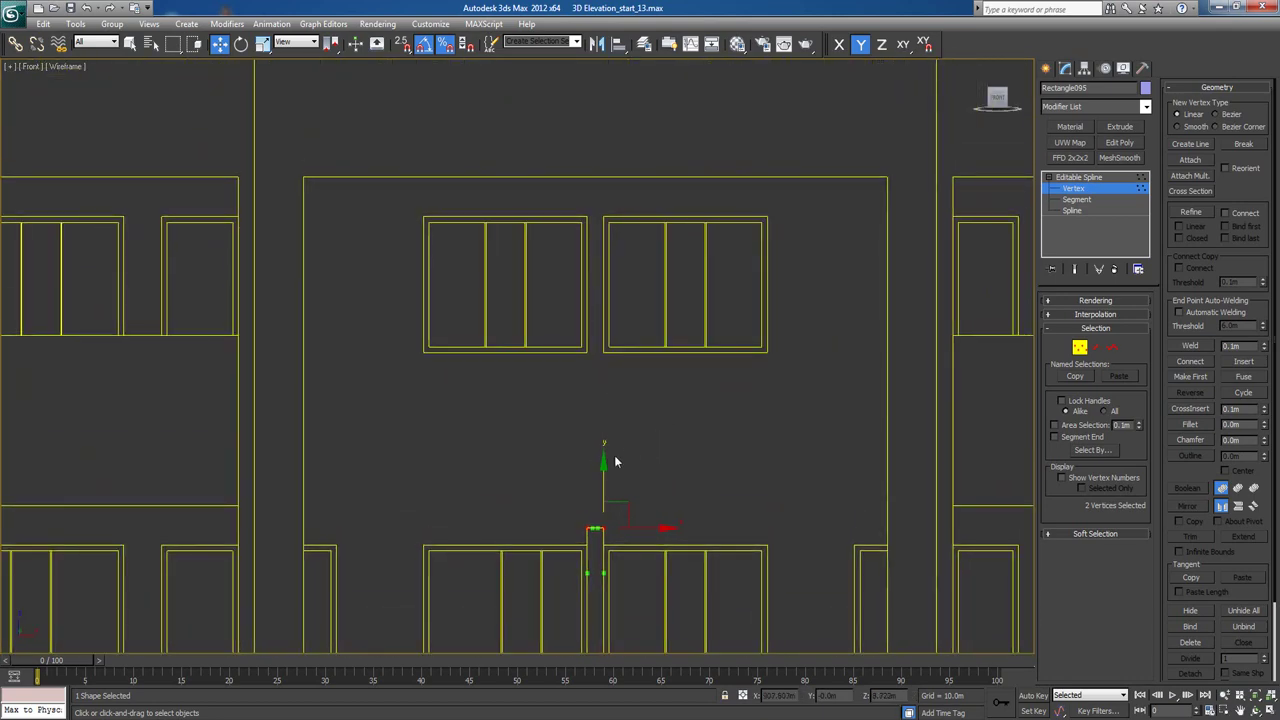
drag(603, 465, 614, 156)
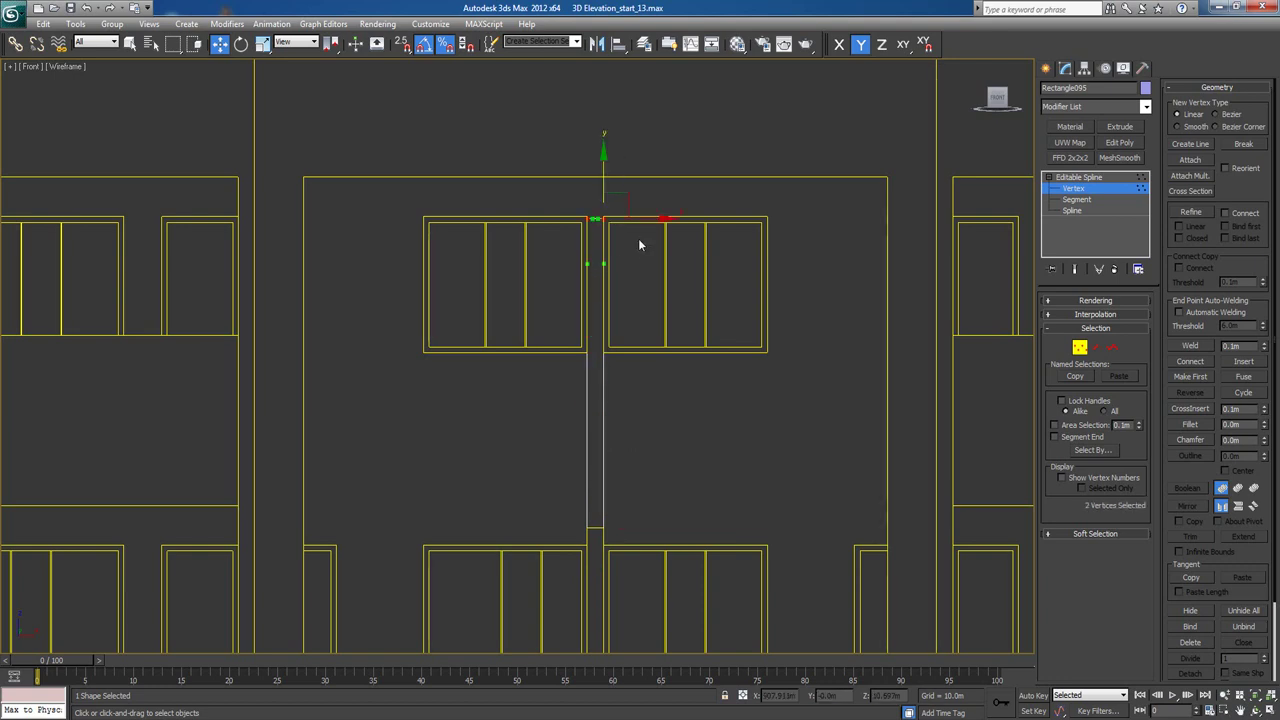
scroll(557, 334, up, 3)
middle_drag(557, 334, 510, 558)
drag(604, 270, 606, 213)
scroll(590, 255, up, 5)
middle_drag(559, 453, 528, 507)
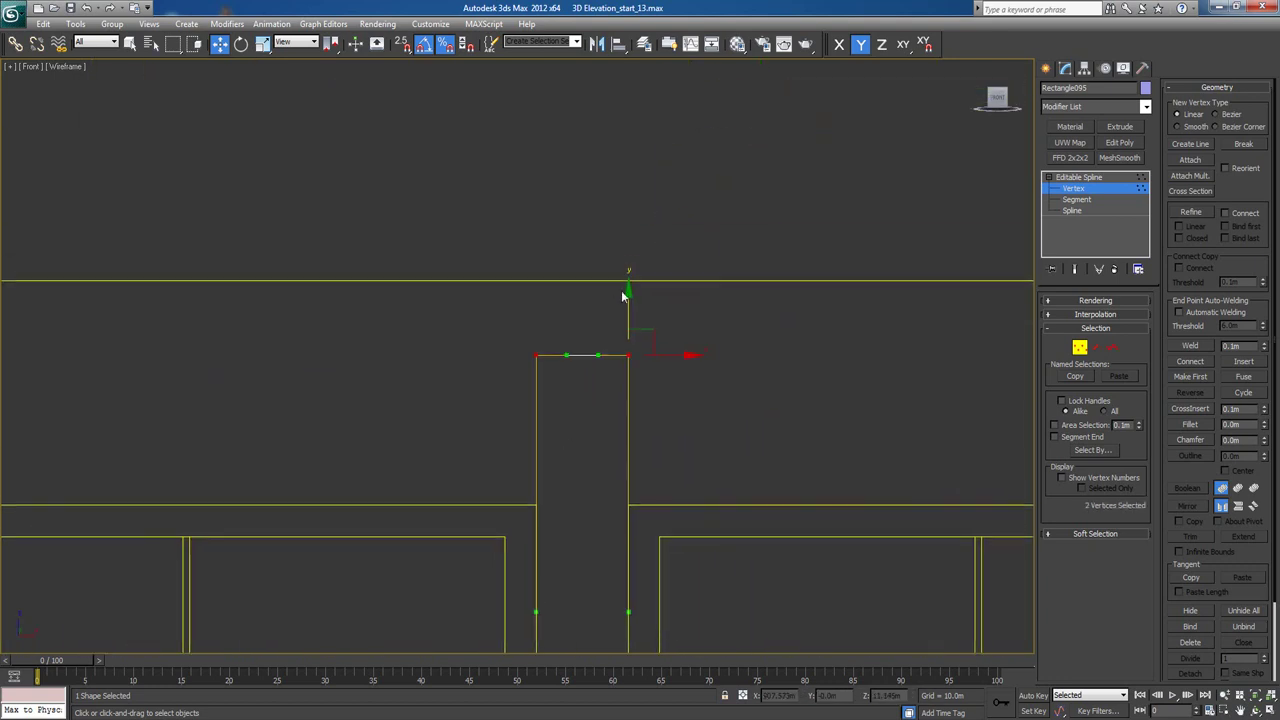
drag(628, 290, 636, 224)
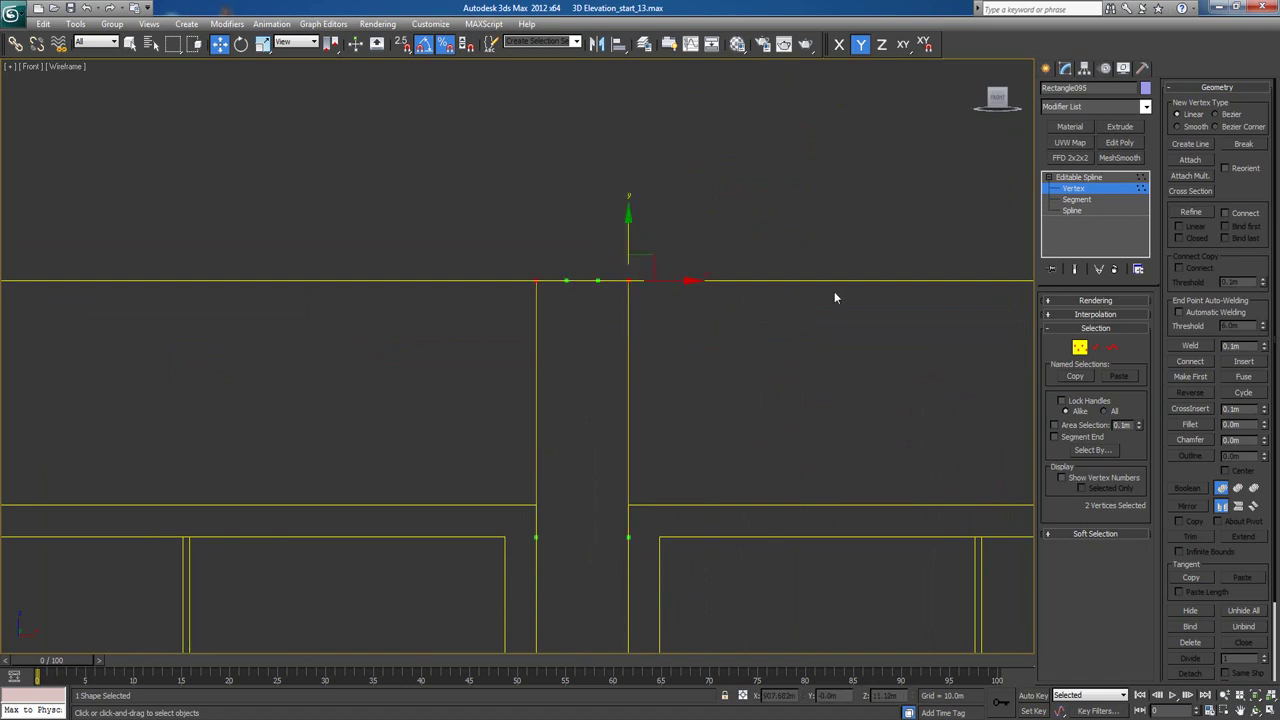
click(1045, 68)
Move the strip's two bottom vertices down exactly onto the building's base line and leave vertex editing.
scroll(626, 456, down, 3)
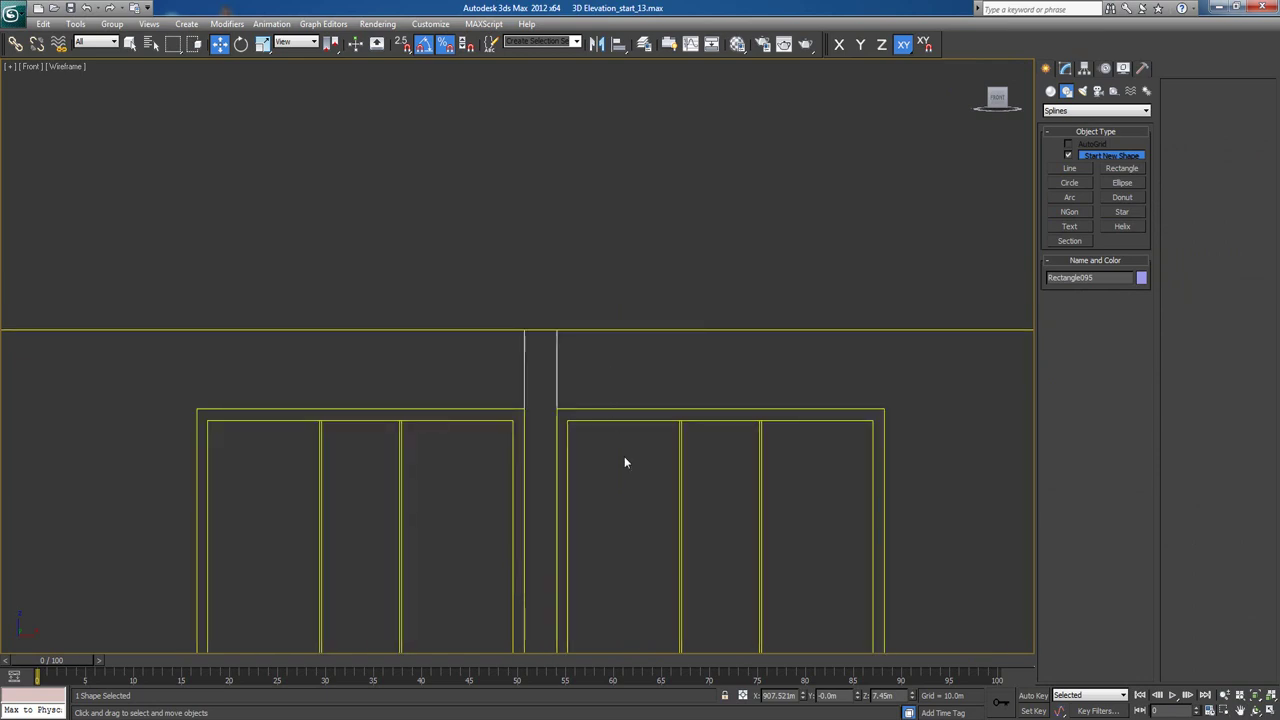
middle_drag(624, 460, 627, 110)
scroll(591, 543, down, 2)
middle_drag(591, 529, 576, 275)
middle_drag(565, 400, 563, 275)
middle_drag(540, 540, 559, 284)
scroll(556, 453, up, 3)
middle_drag(556, 453, 553, 145)
scroll(568, 493, down, 1)
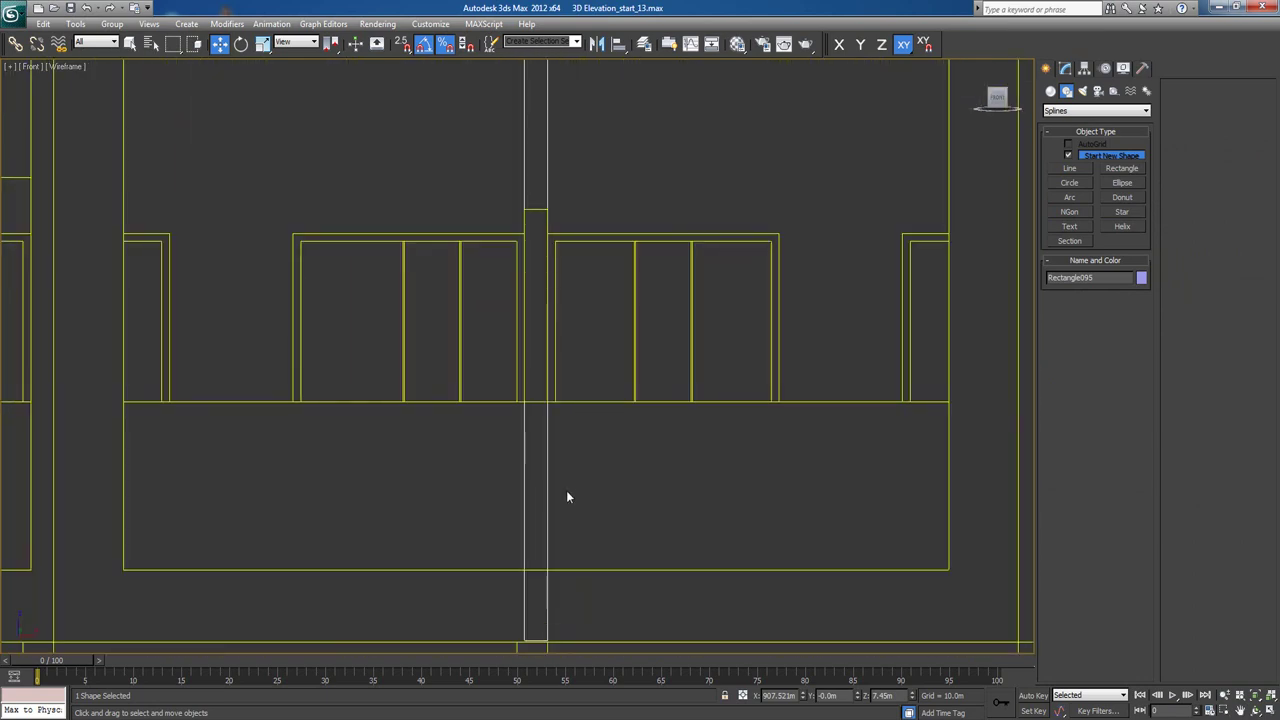
middle_drag(570, 497, 576, 354)
scroll(570, 468, up, 2)
middle_drag(598, 500, 576, 238)
scroll(629, 380, up, 3)
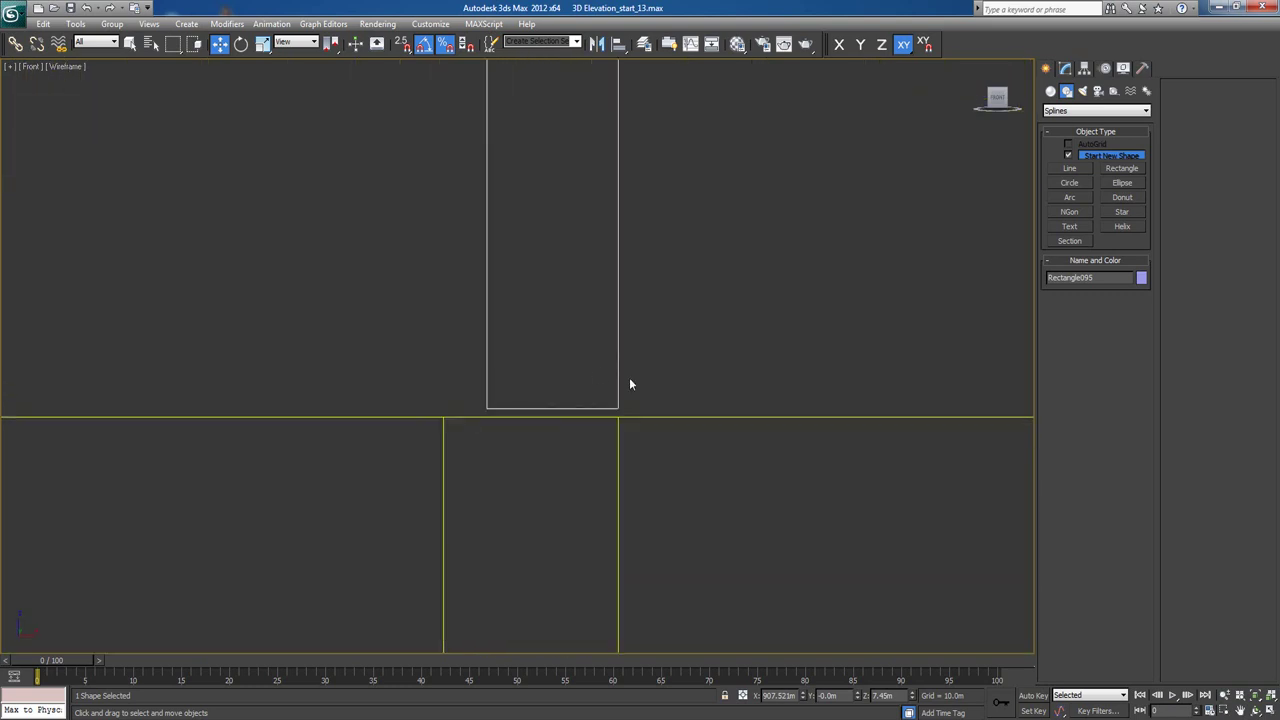
scroll(629, 380, up, 1)
click(1065, 68)
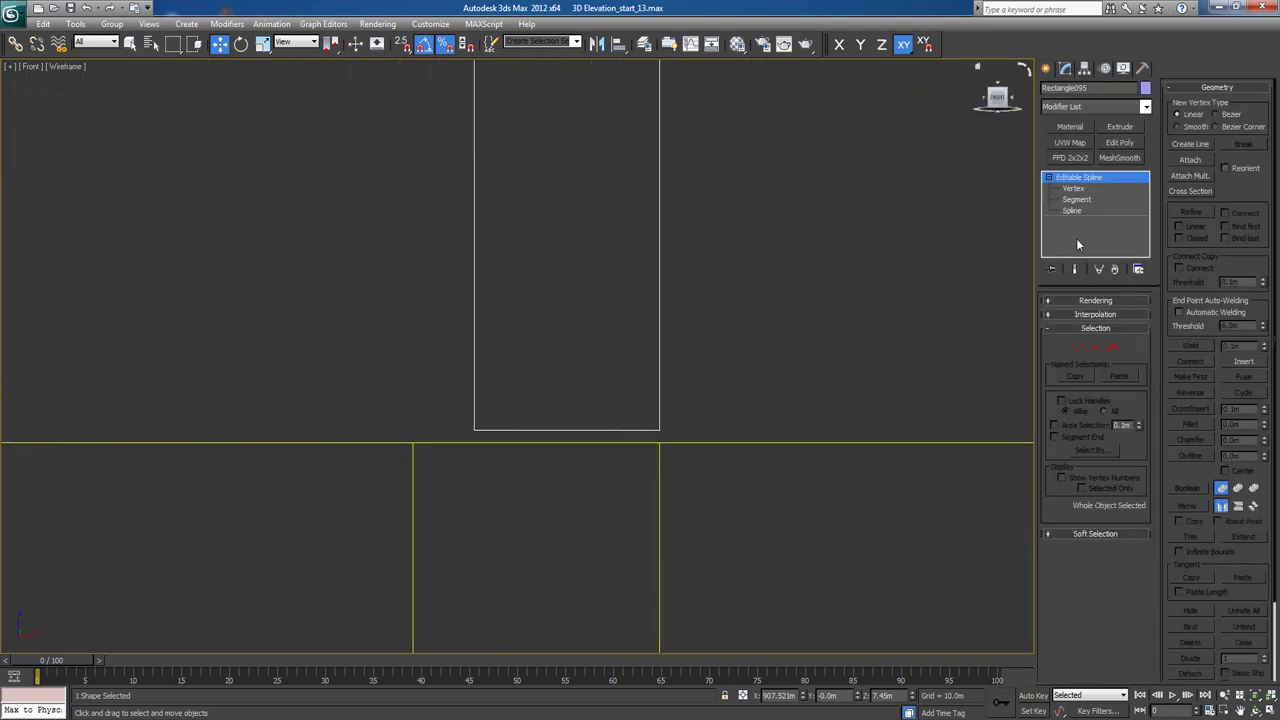
click(1080, 346)
drag(793, 364, 474, 464)
drag(475, 368, 474, 380)
scroll(502, 437, up, 4)
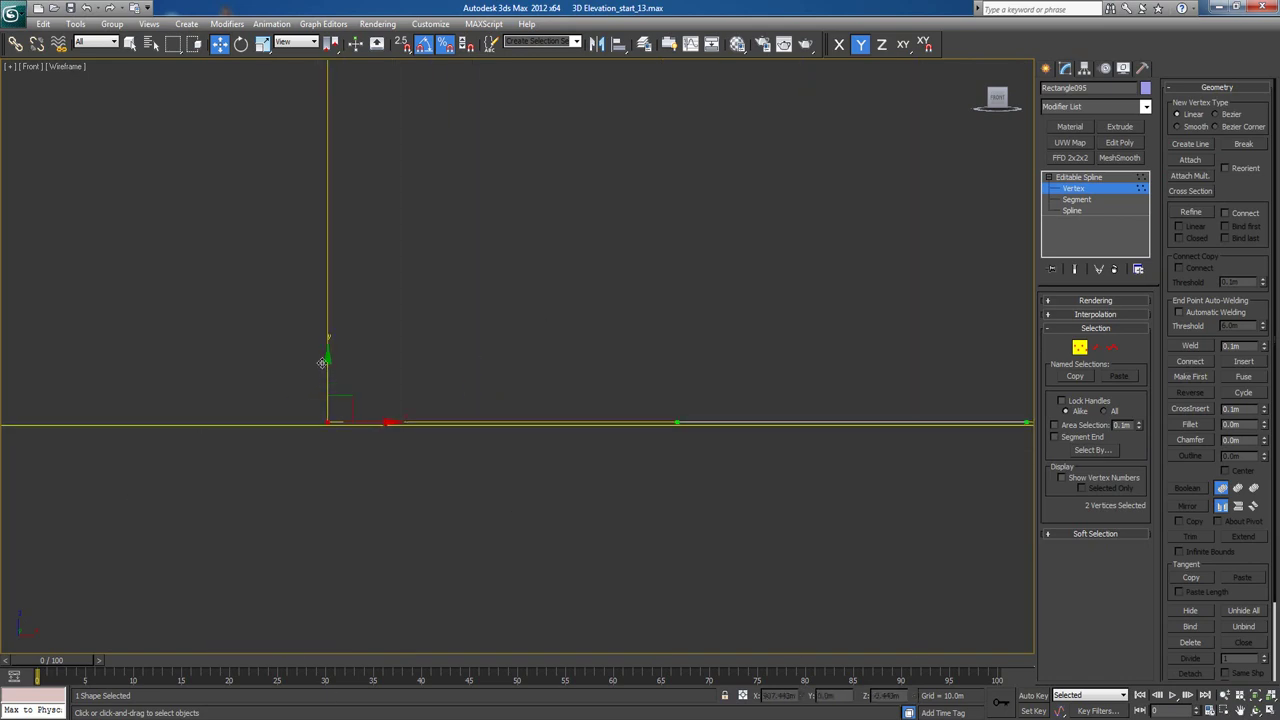
drag(326, 361, 324, 367)
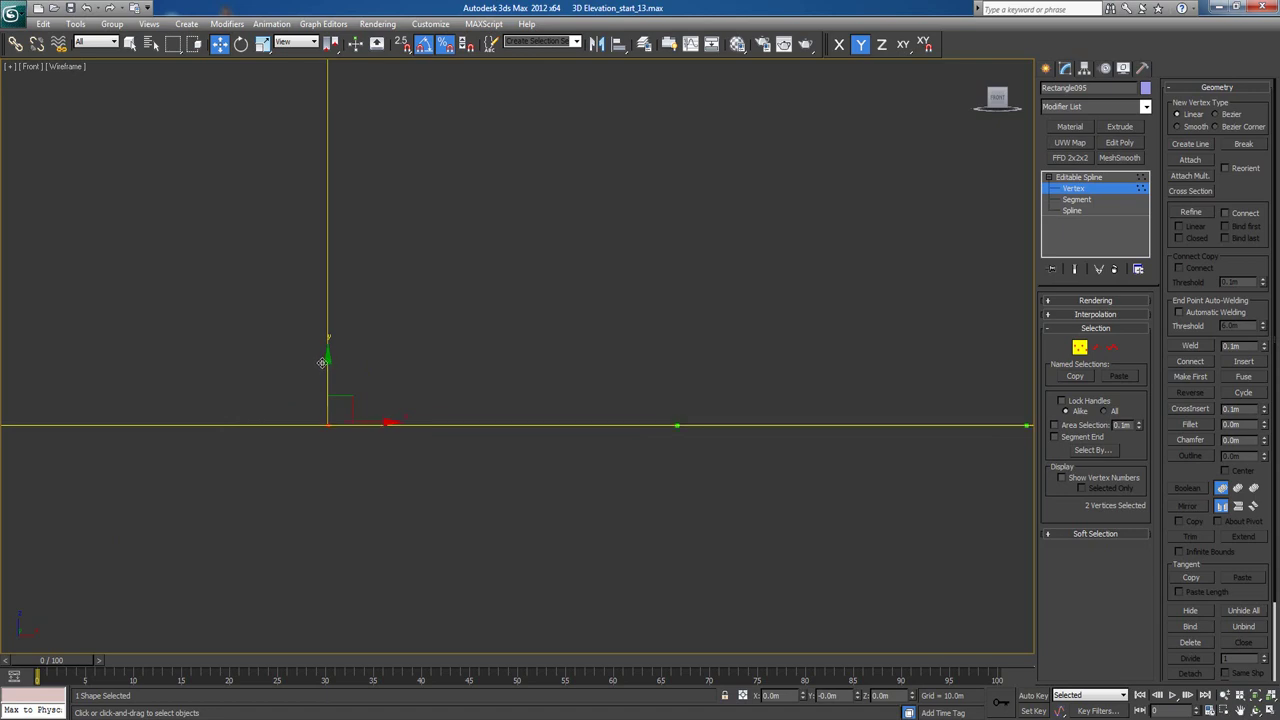
scroll(546, 338, down, 8)
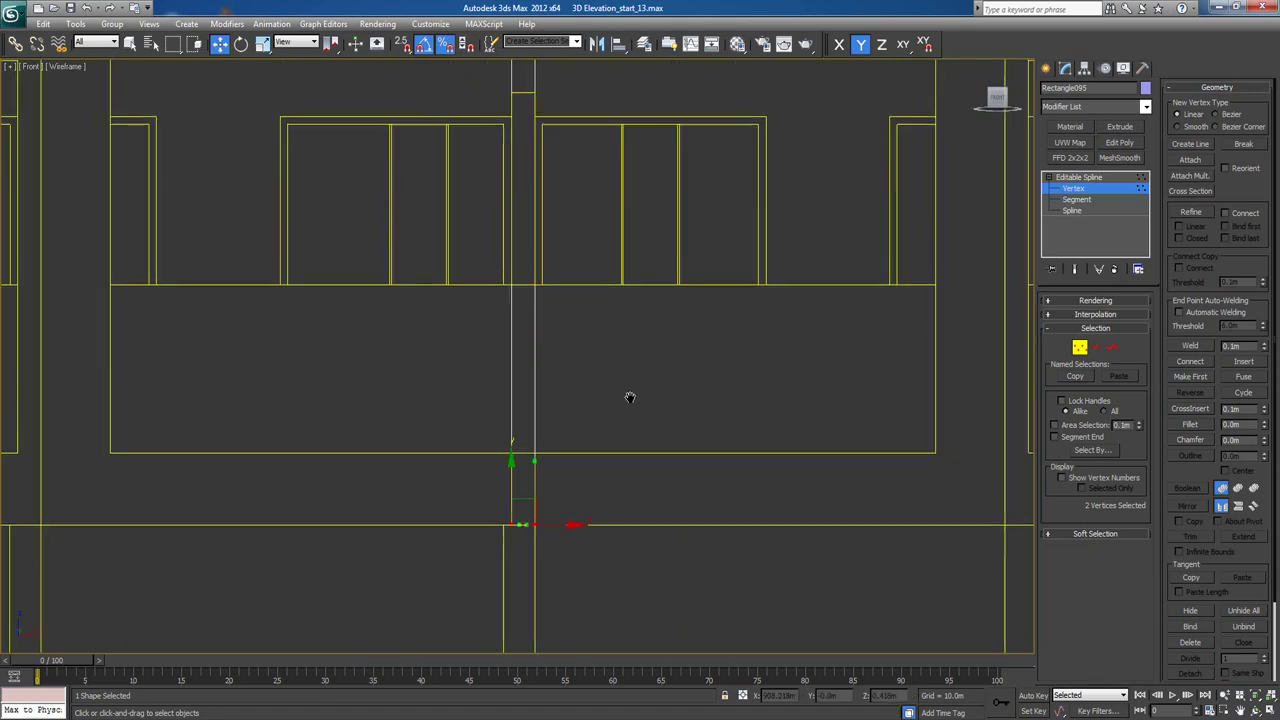
click(1045, 68)
middle_drag(651, 126, 651, 337)
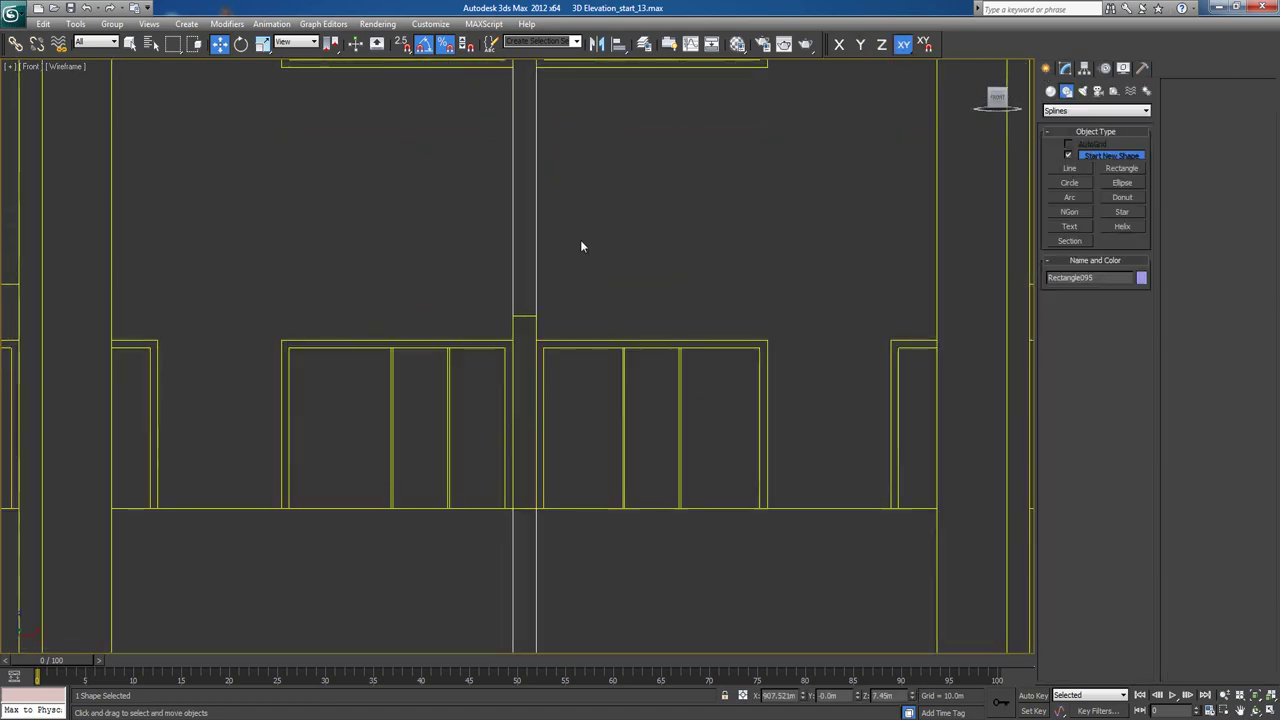
Scale the vertical strip between the widest bay's windows to 30% of its width along X, keeping its height.
middle_drag(563, 136, 575, 333)
scroll(577, 183, down, 6)
middle_drag(586, 194, 586, 309)
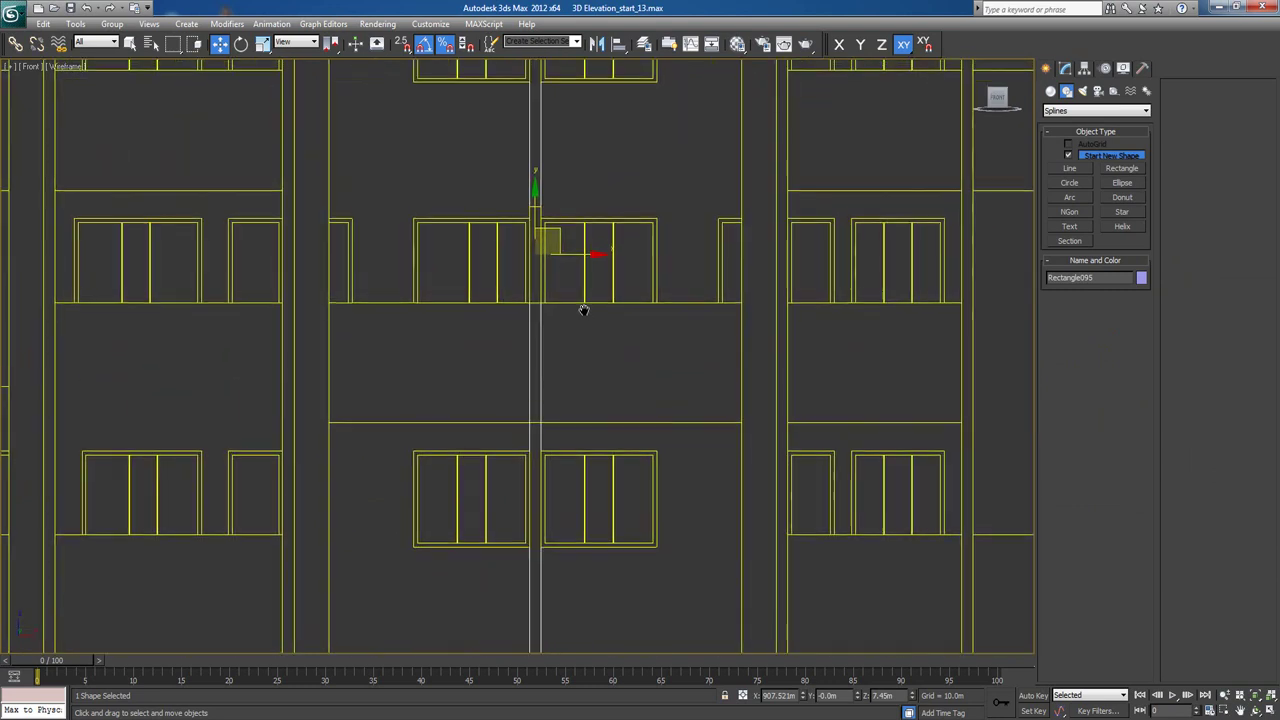
middle_drag(617, 116, 630, 364)
key(r)
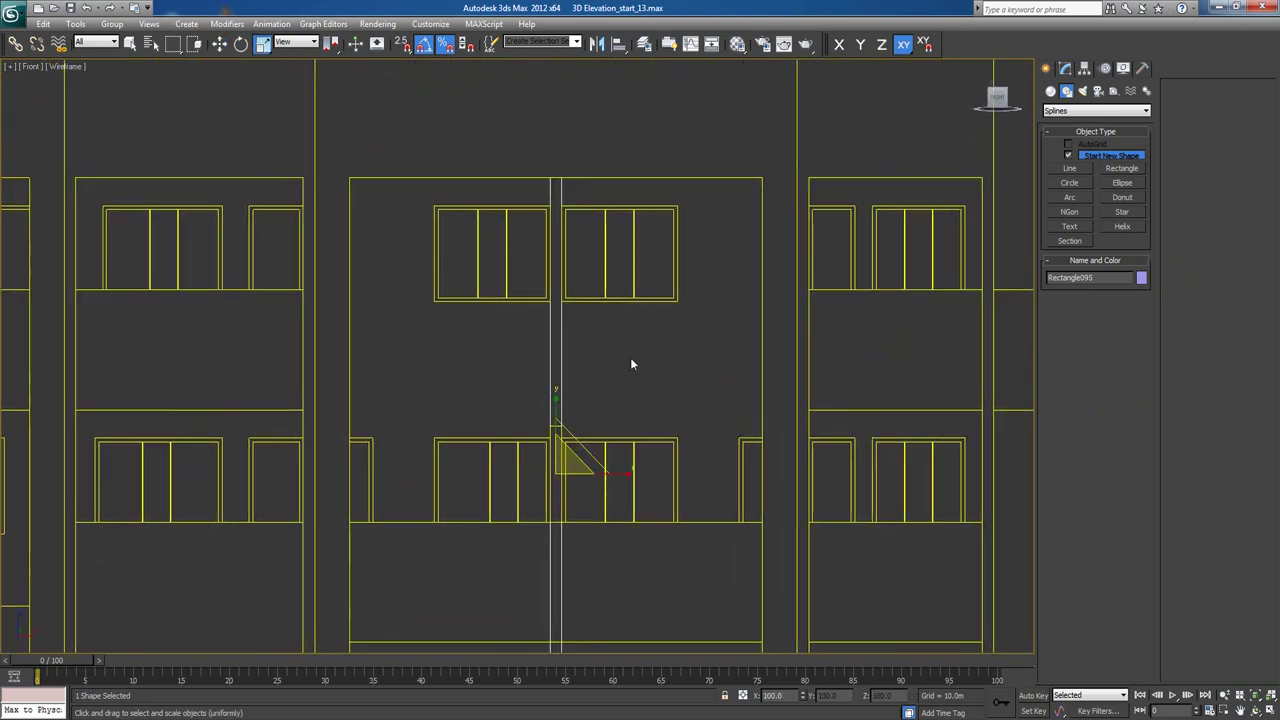
scroll(623, 503, up, 4)
middle_drag(623, 503, 481, 289)
scroll(537, 386, up, 2)
middle_drag(537, 386, 637, 326)
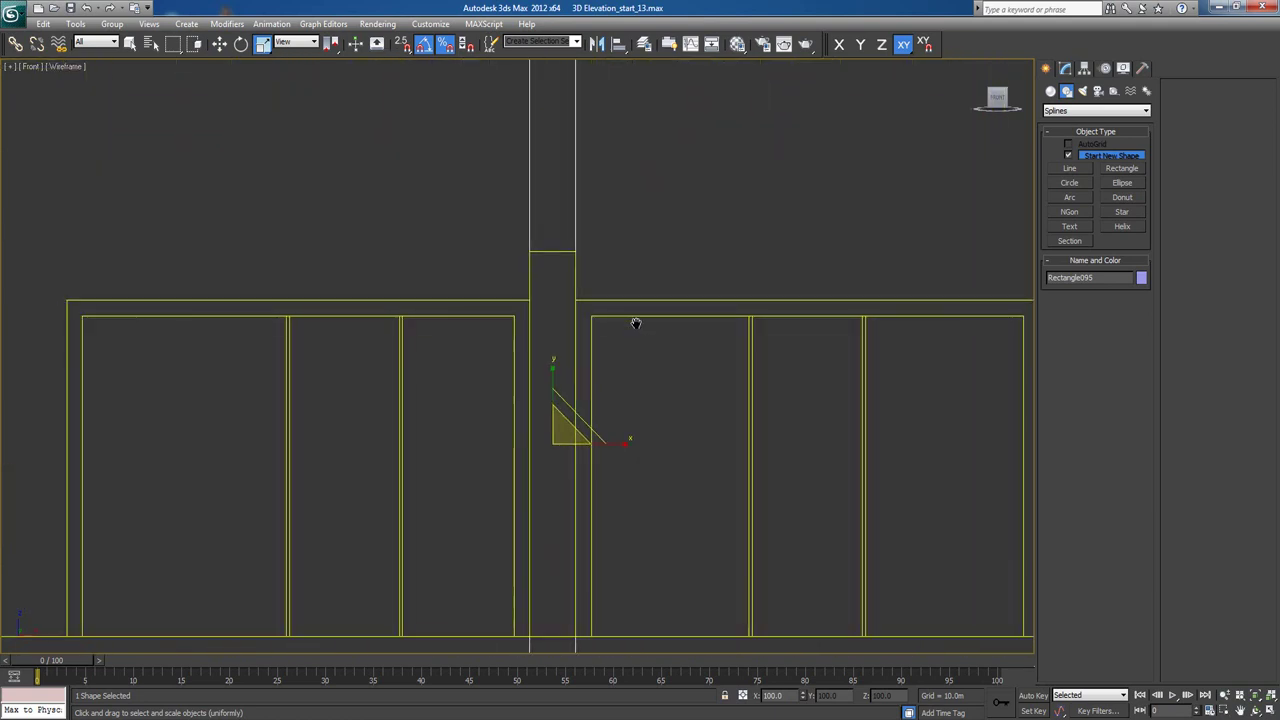
scroll(624, 372, up, 2)
middle_drag(624, 372, 675, 323)
drag(640, 420, 547, 419)
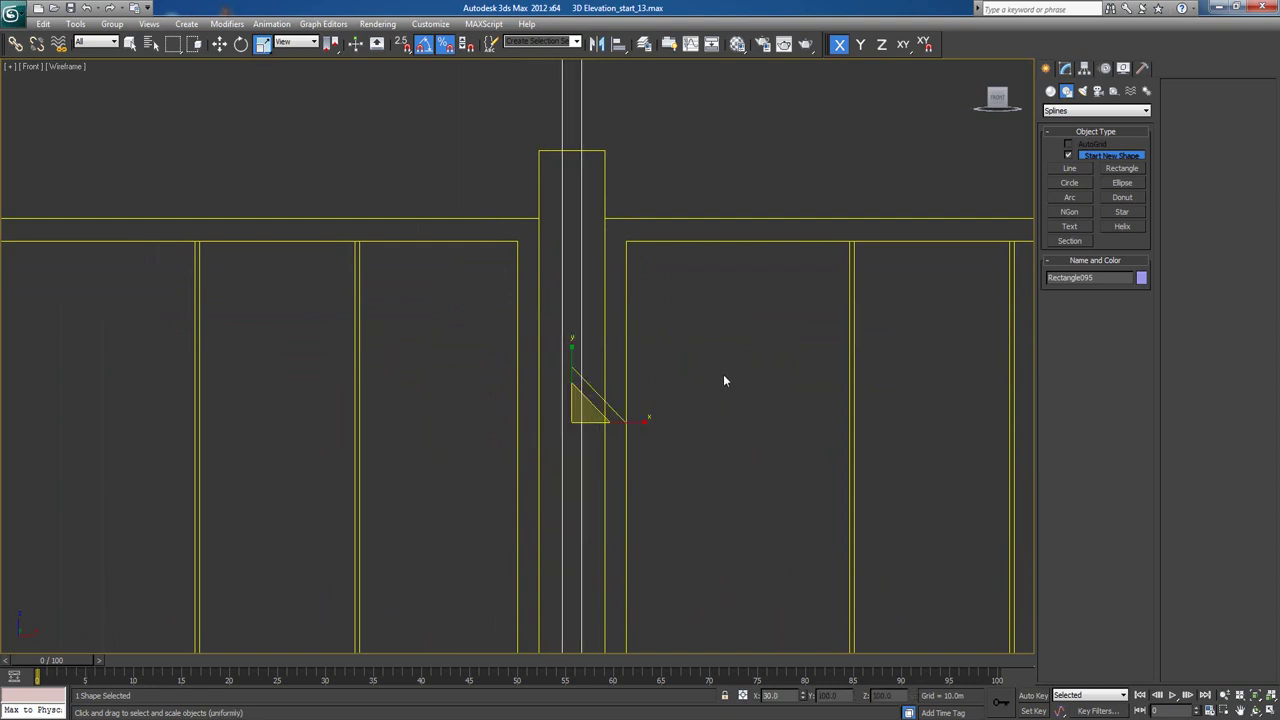
Check the narrowed strip up to the top edge of the bay's frame opening and as a whole in perspective.
middle_drag(703, 322, 702, 447)
scroll(703, 330, down, 1)
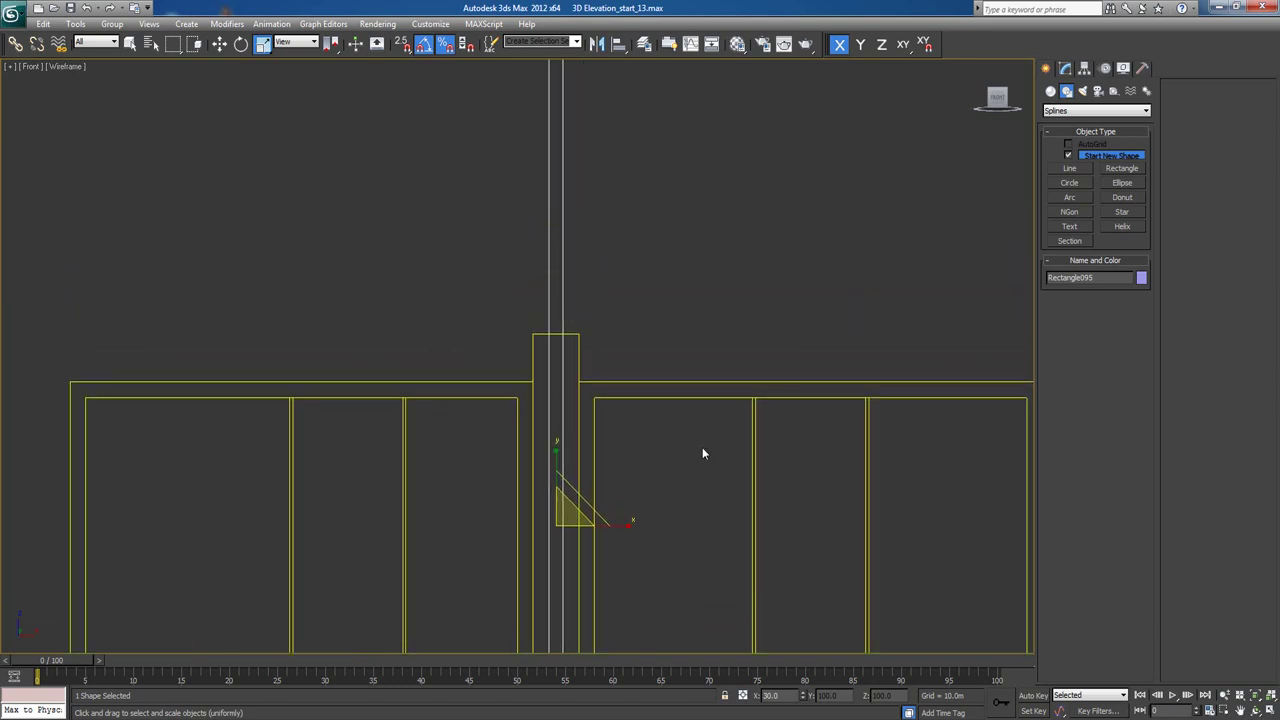
middle_drag(665, 232, 700, 397)
scroll(728, 273, down, 2)
middle_drag(714, 121, 711, 221)
middle_drag(711, 163, 606, 265)
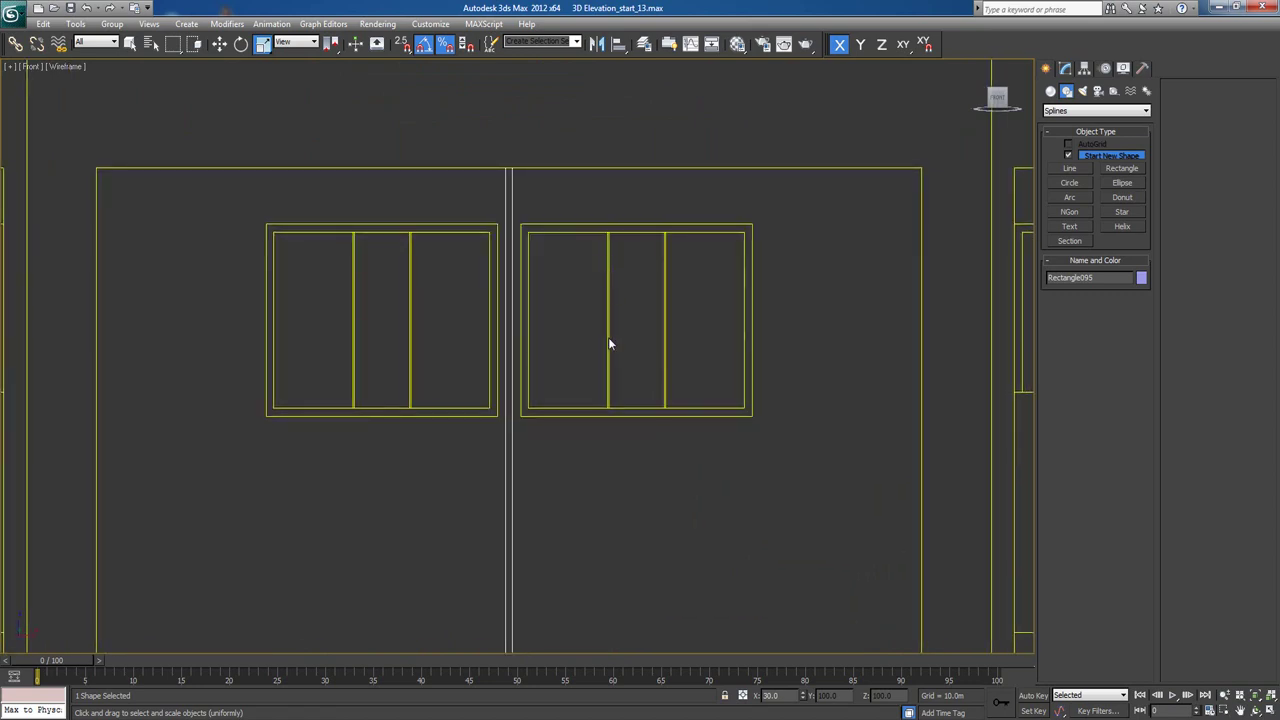
key(p)
key(z)
alt+middle_drag(566, 377, 576, 386)
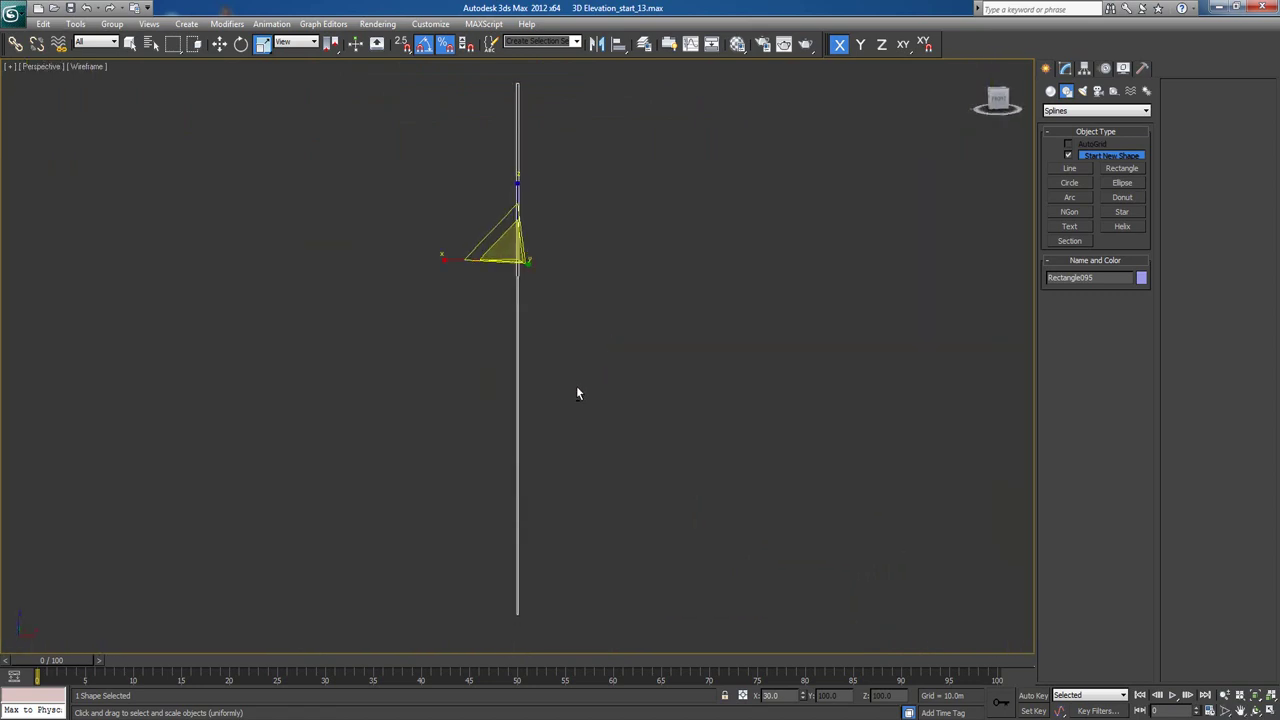
Unhide the geometry category so the building's meshes display together with the shapes.
click(1064, 68)
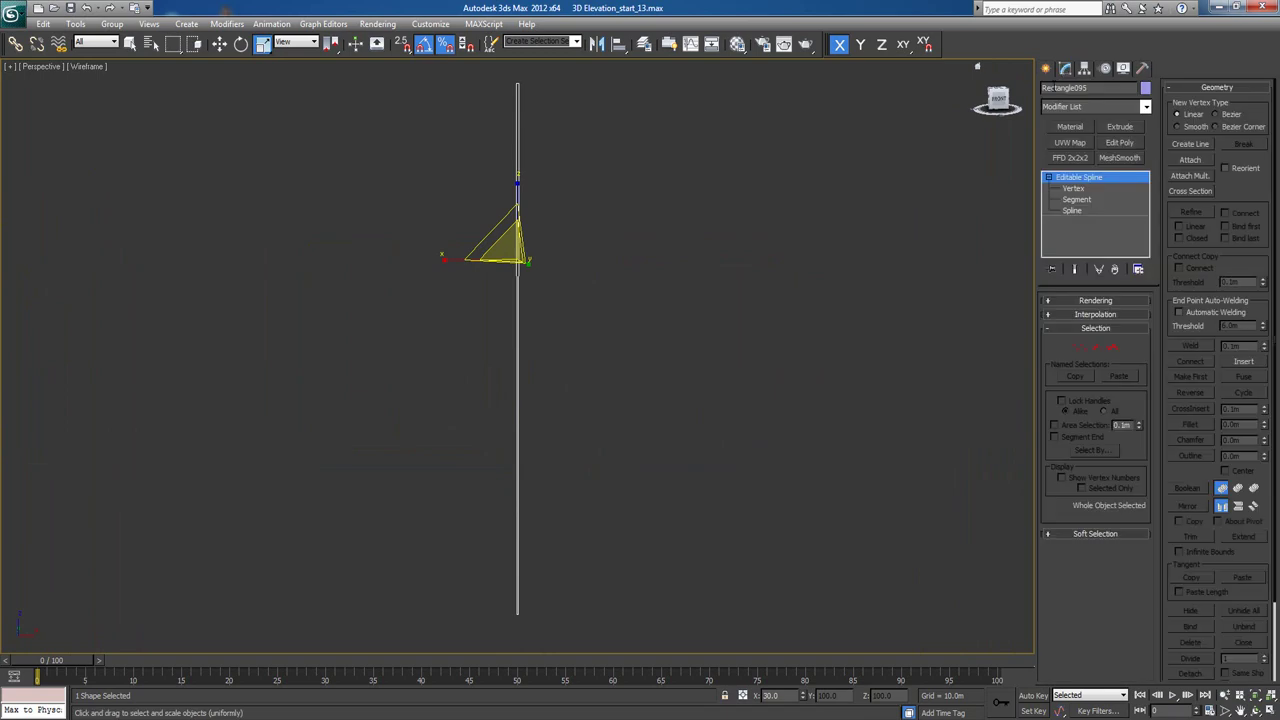
click(1122, 70)
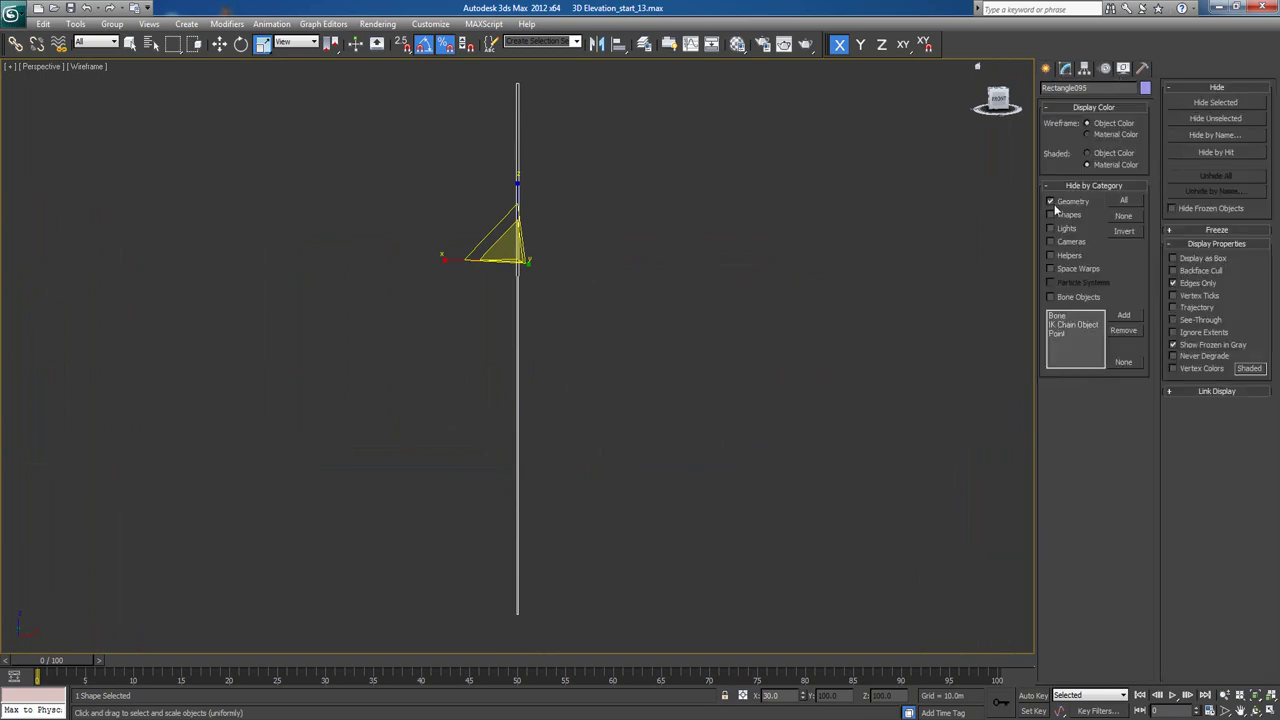
click(1053, 204)
click(1065, 68)
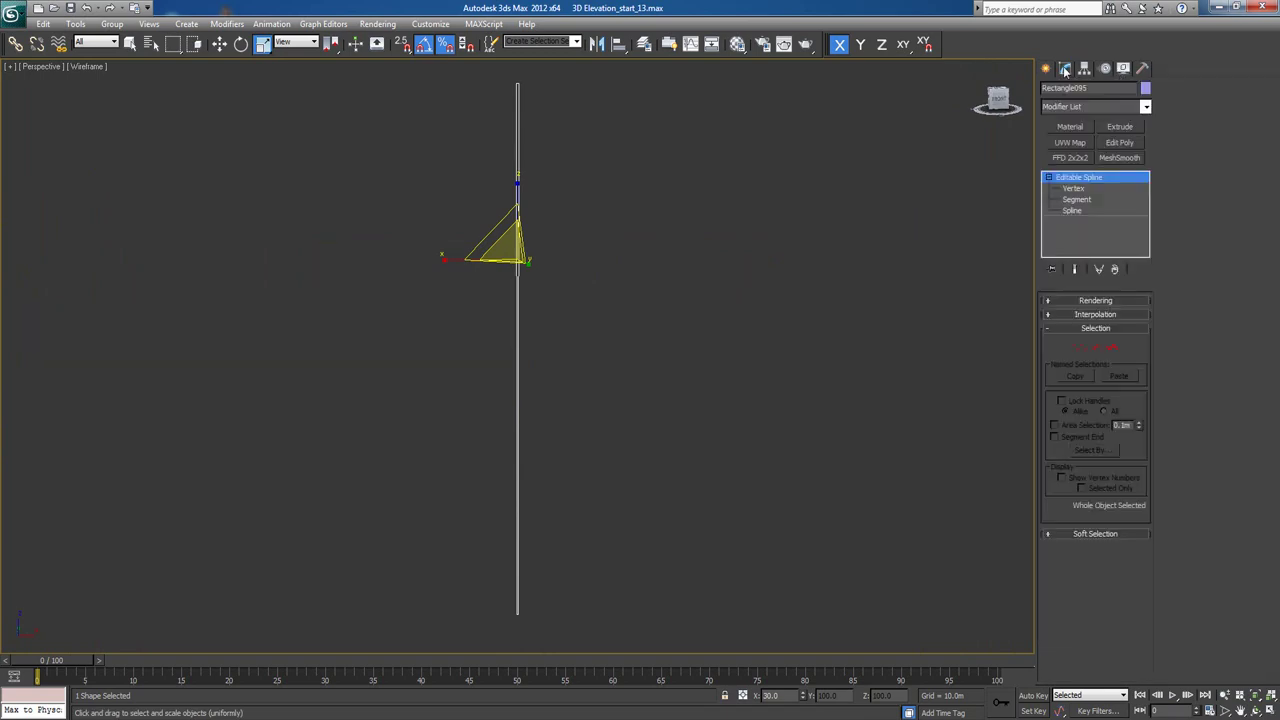
click(1121, 70)
click(1047, 68)
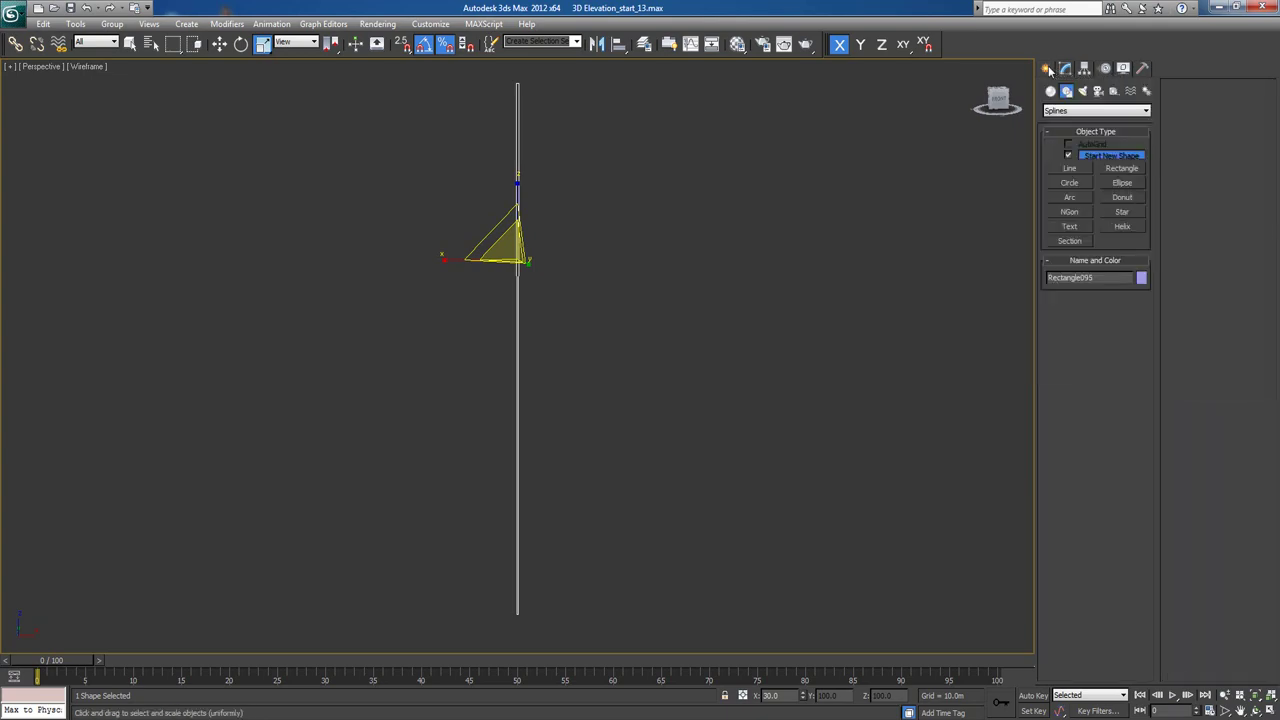
Extrude the narrow vertical strip by 3.5 m.
scroll(586, 242, down, 2)
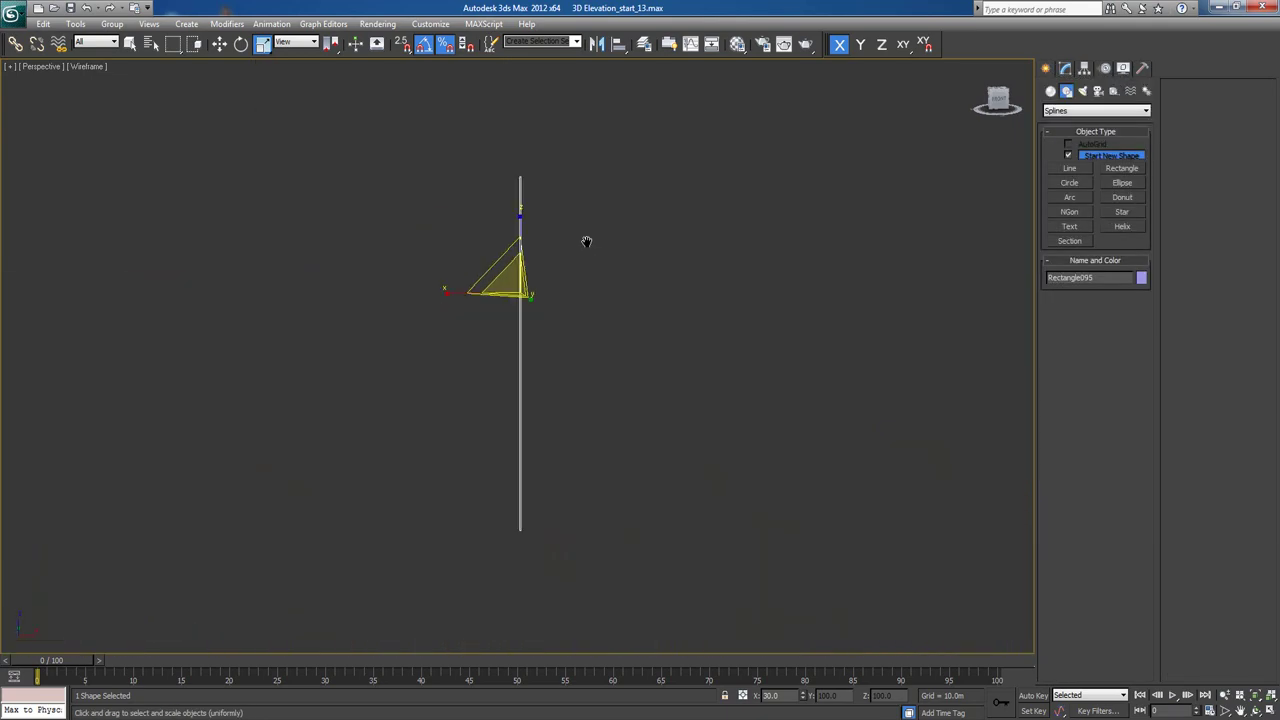
click(1064, 68)
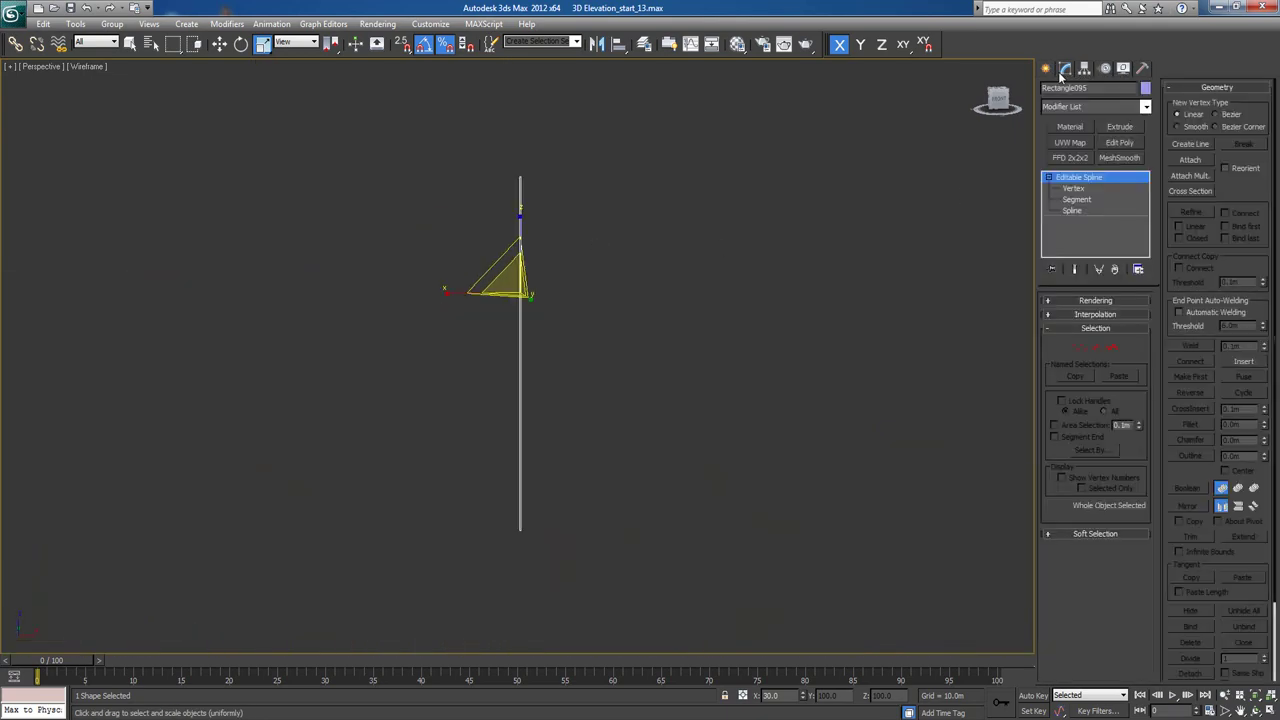
click(1120, 127)
drag(1133, 320, 1133, 320)
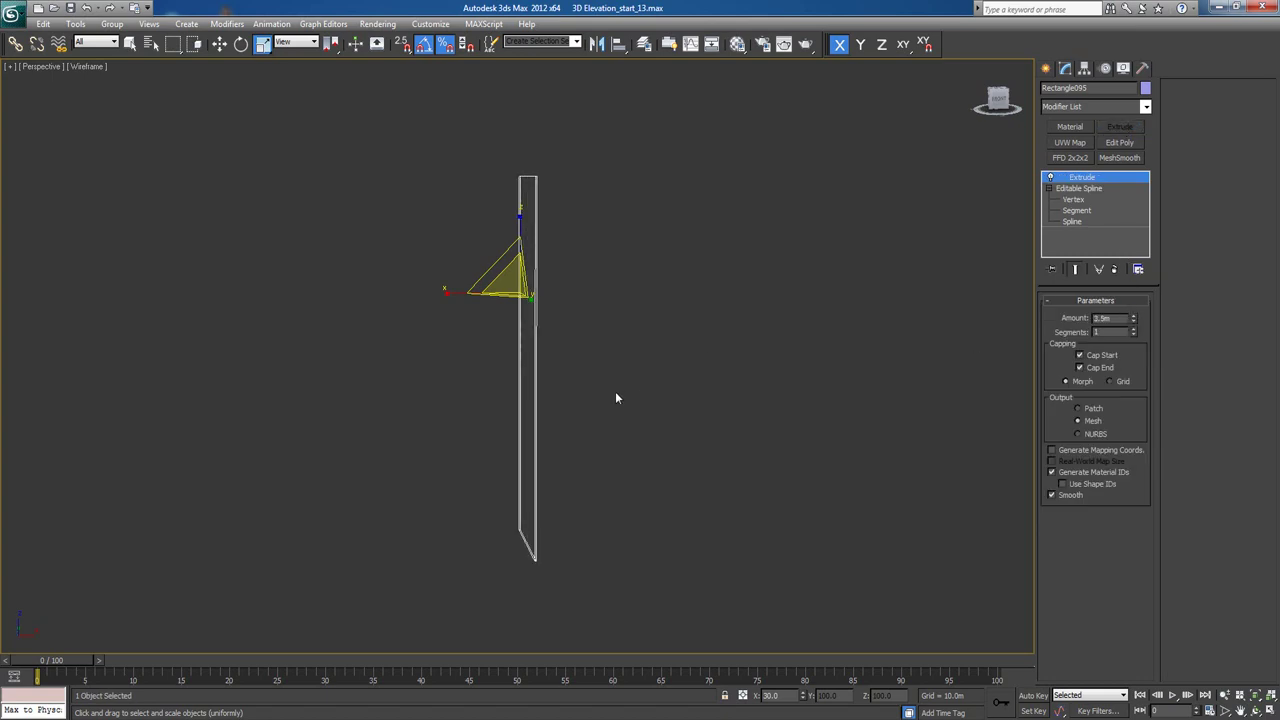
key(t)
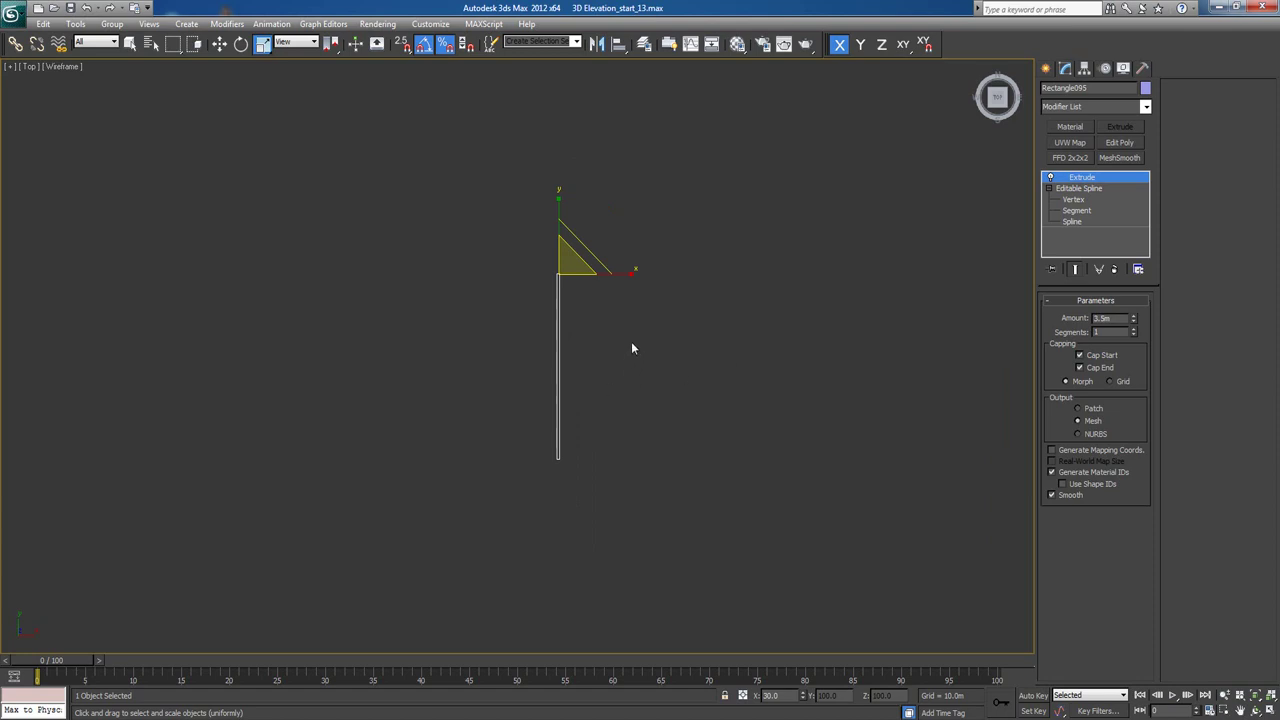
scroll(631, 341, up, 4)
scroll(636, 332, down, 2)
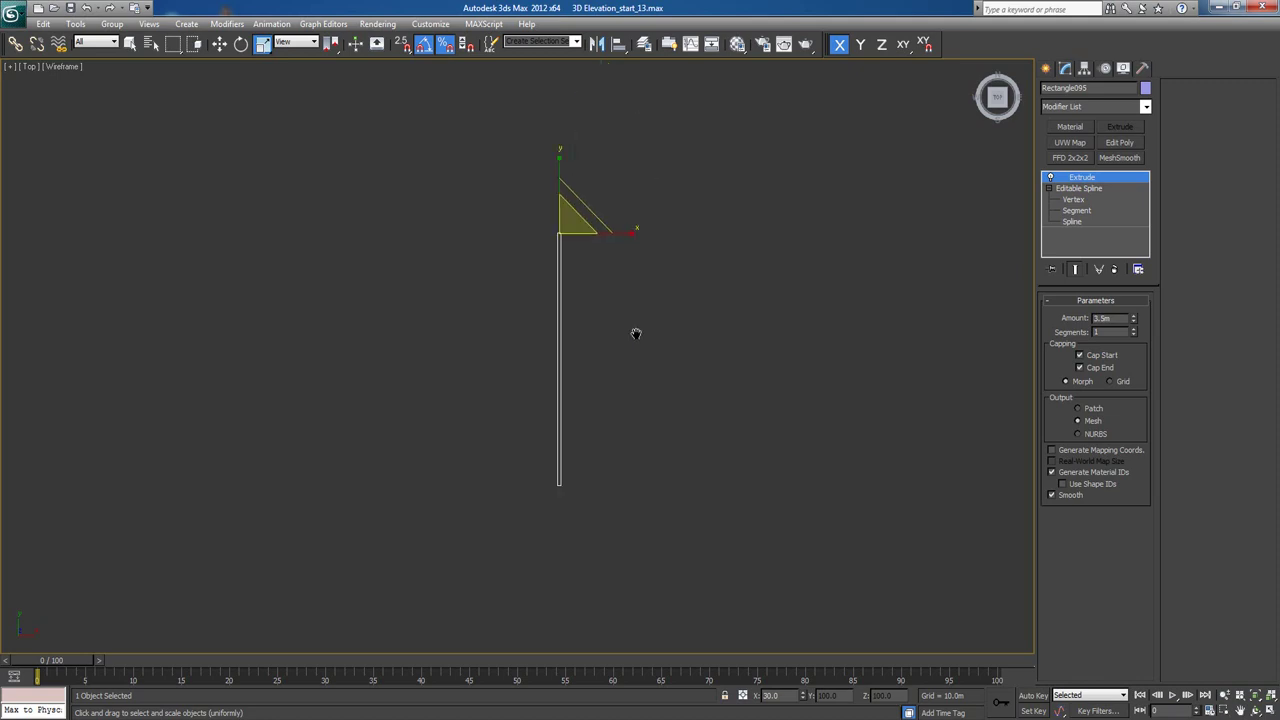
scroll(636, 335, down, 3)
scroll(636, 337, up, 2)
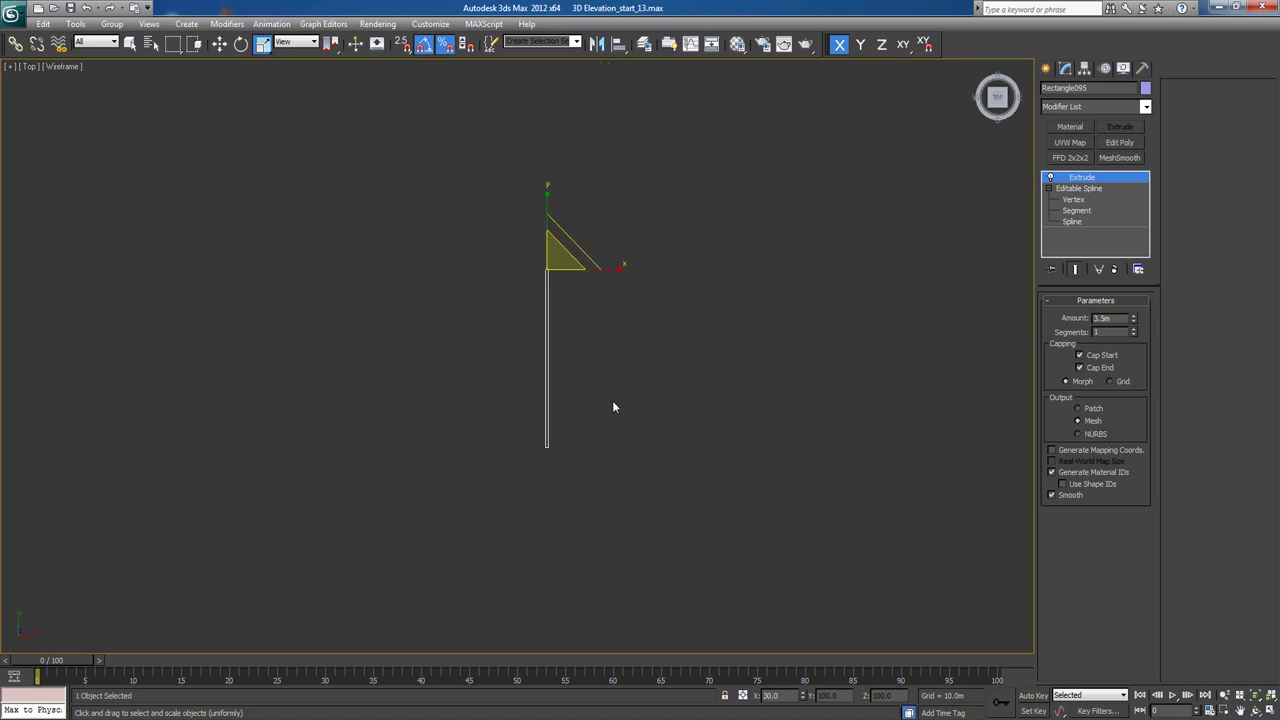
scroll(604, 425, down, 2)
key(f)
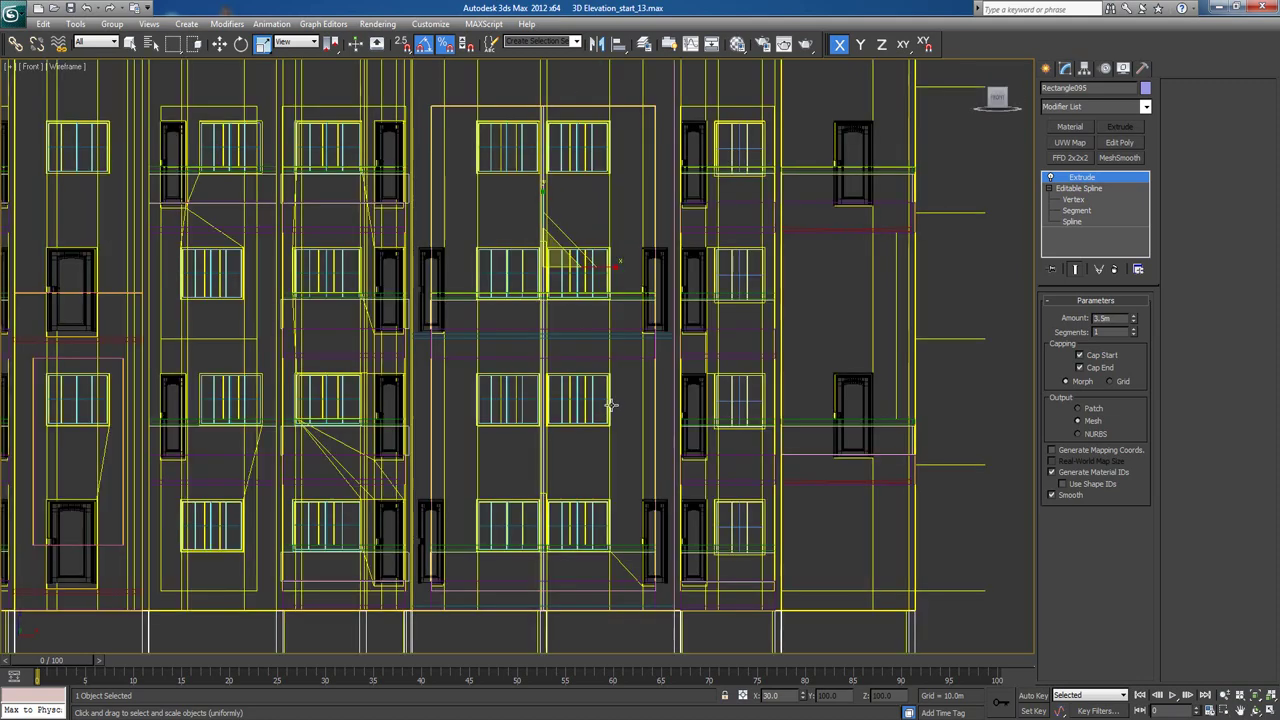
scroll(613, 399, down, 2)
Move the extruded strip along Y in the top view, past the elevation linework and into the building's plan outline.
right_click(583, 370)
click(610, 378)
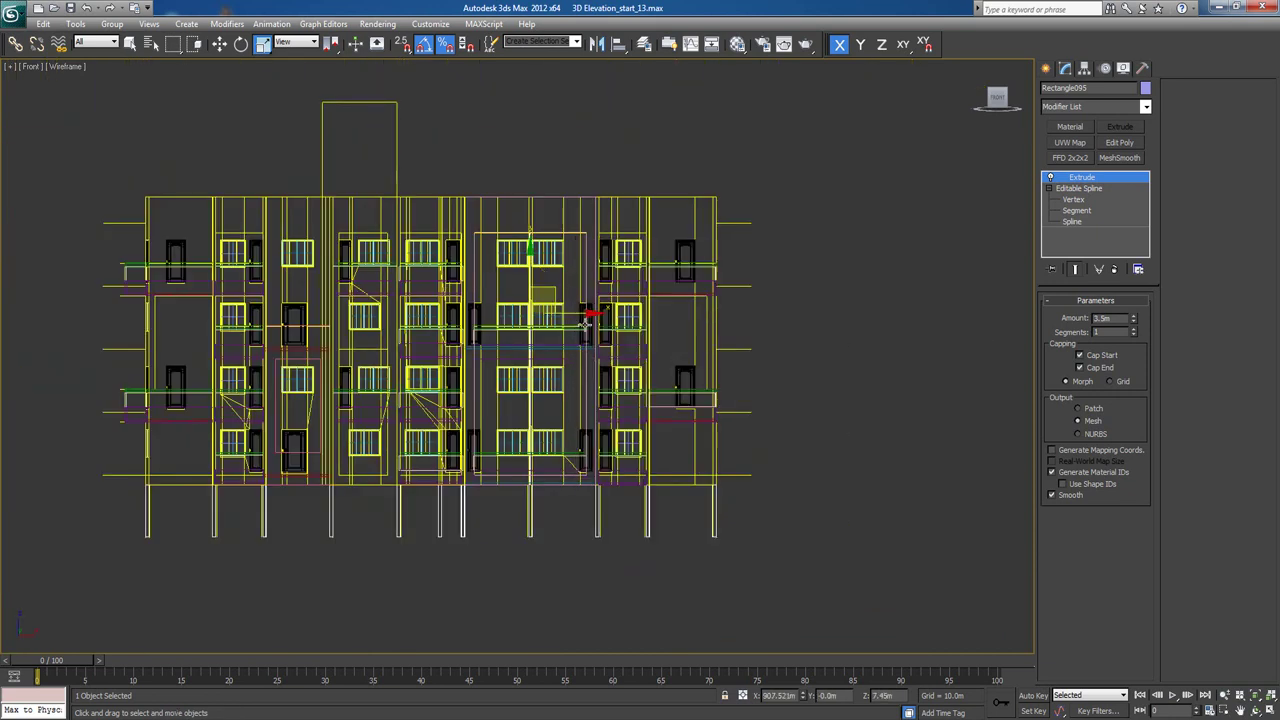
drag(583, 314, 823, 335)
right_click(823, 335)
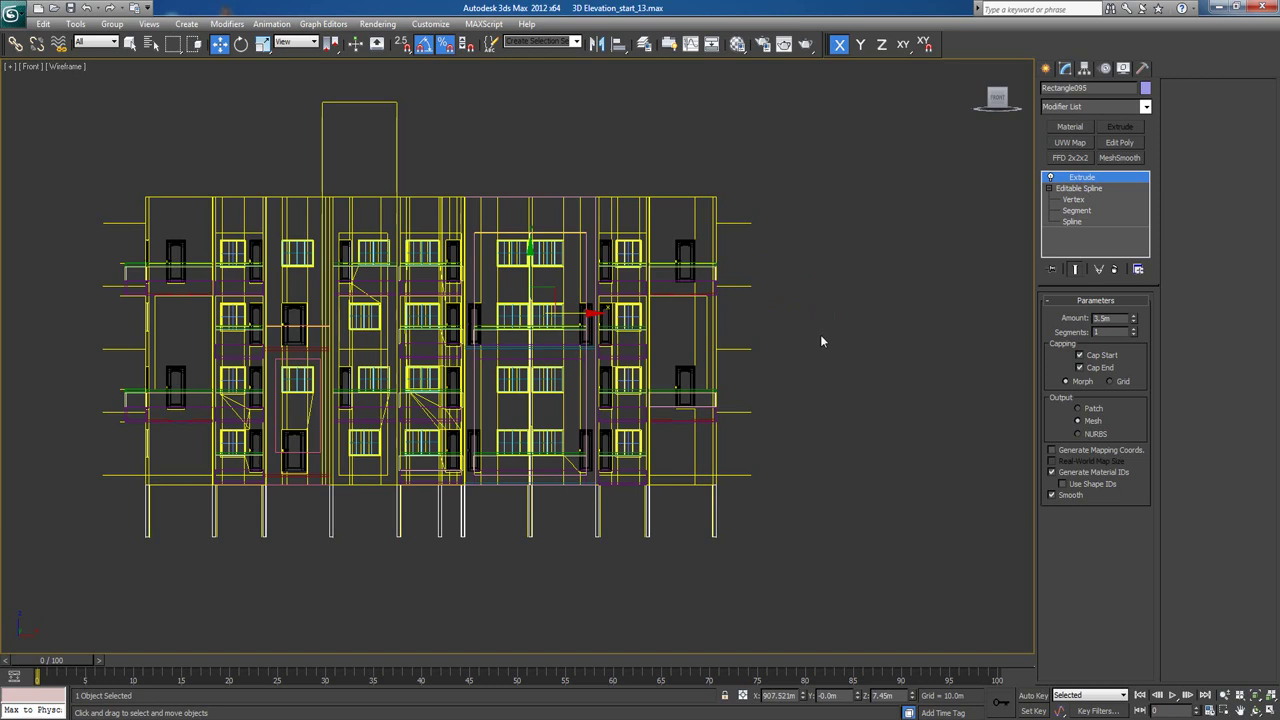
key(t)
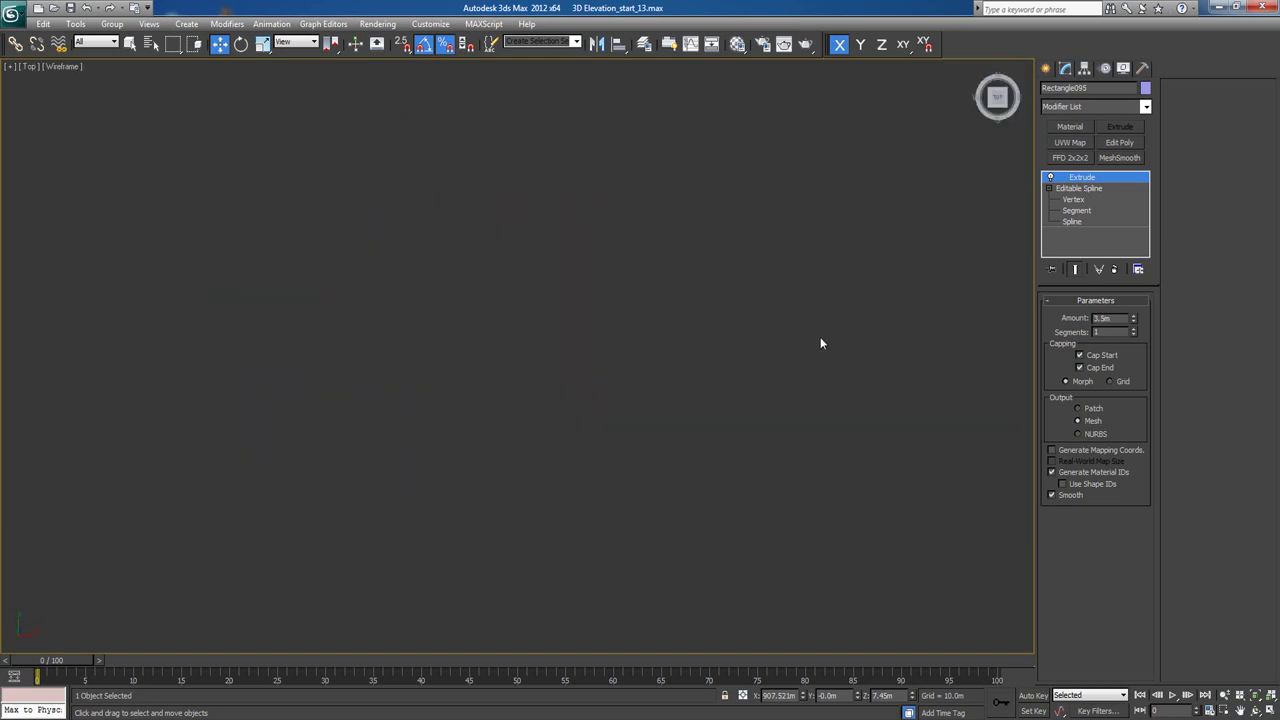
scroll(820, 343, down, 15)
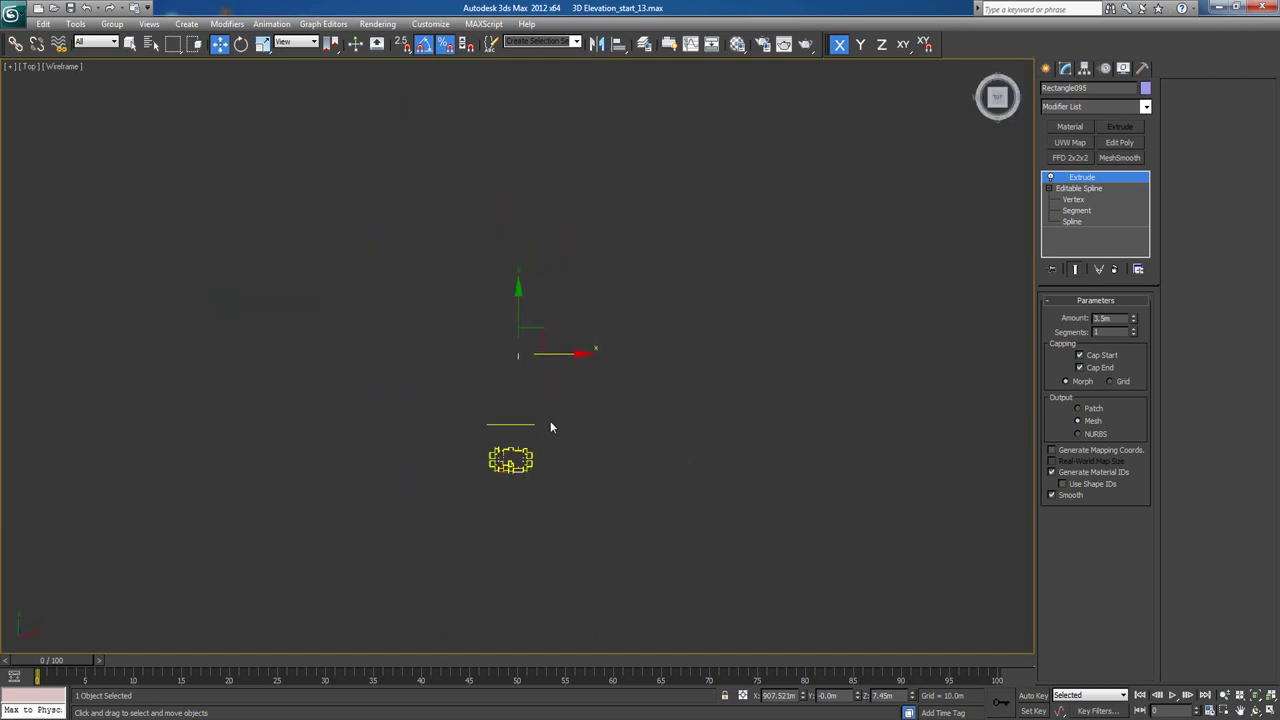
scroll(550, 424, down, 2)
middle_drag(556, 418, 580, 306)
drag(541, 206, 541, 254)
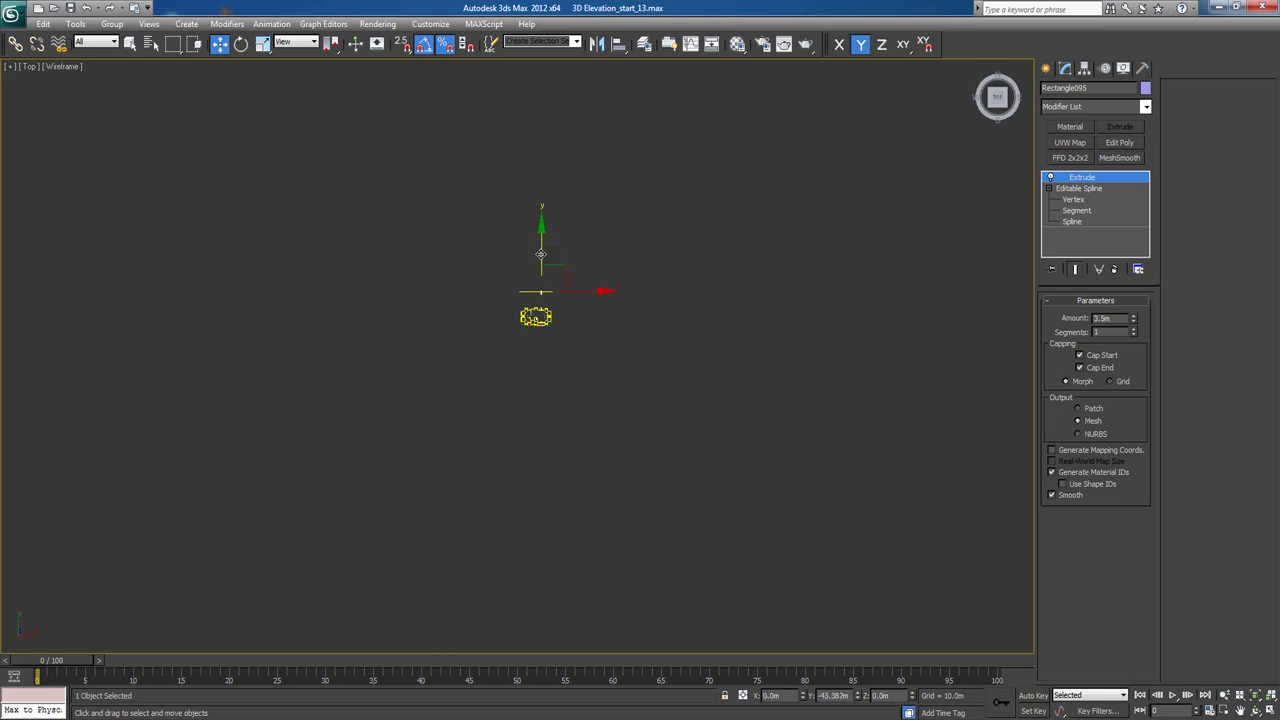
Move the strip about 9.49 m along Y toward the building's front, into the widest bay's balcony.
scroll(532, 342, up, 6)
middle_drag(616, 277, 571, 519)
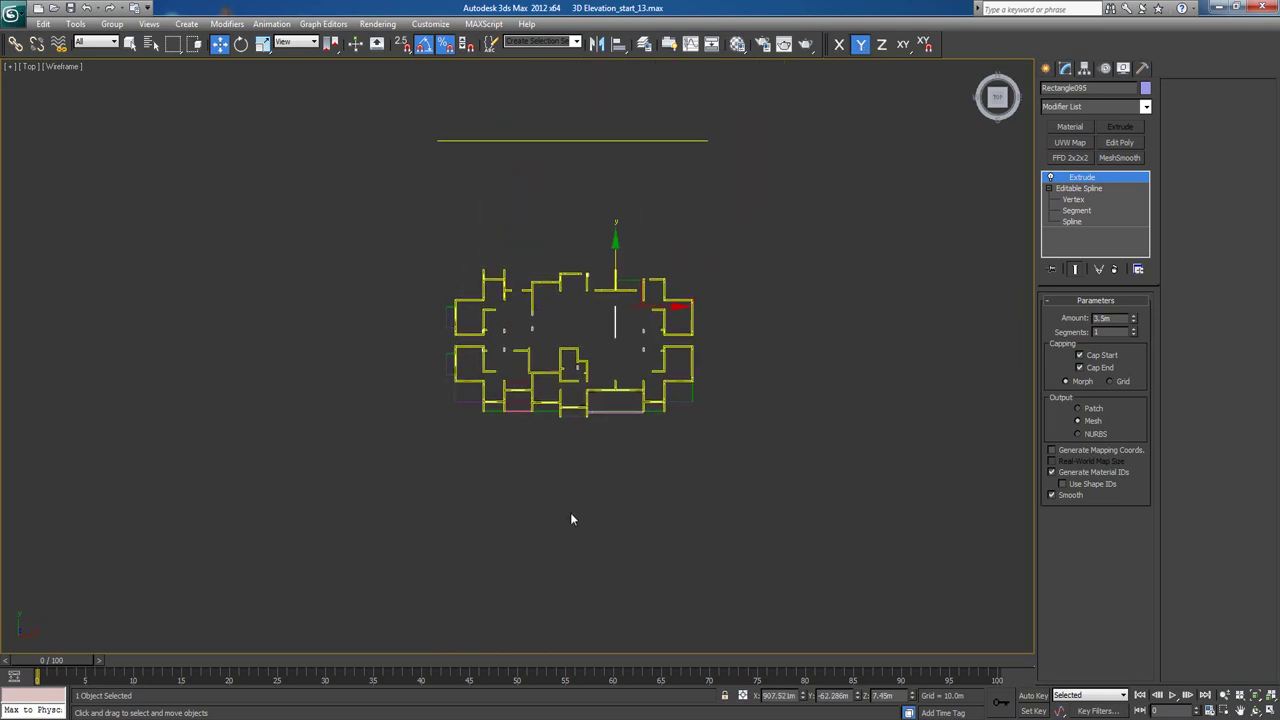
scroll(671, 252, up, 2)
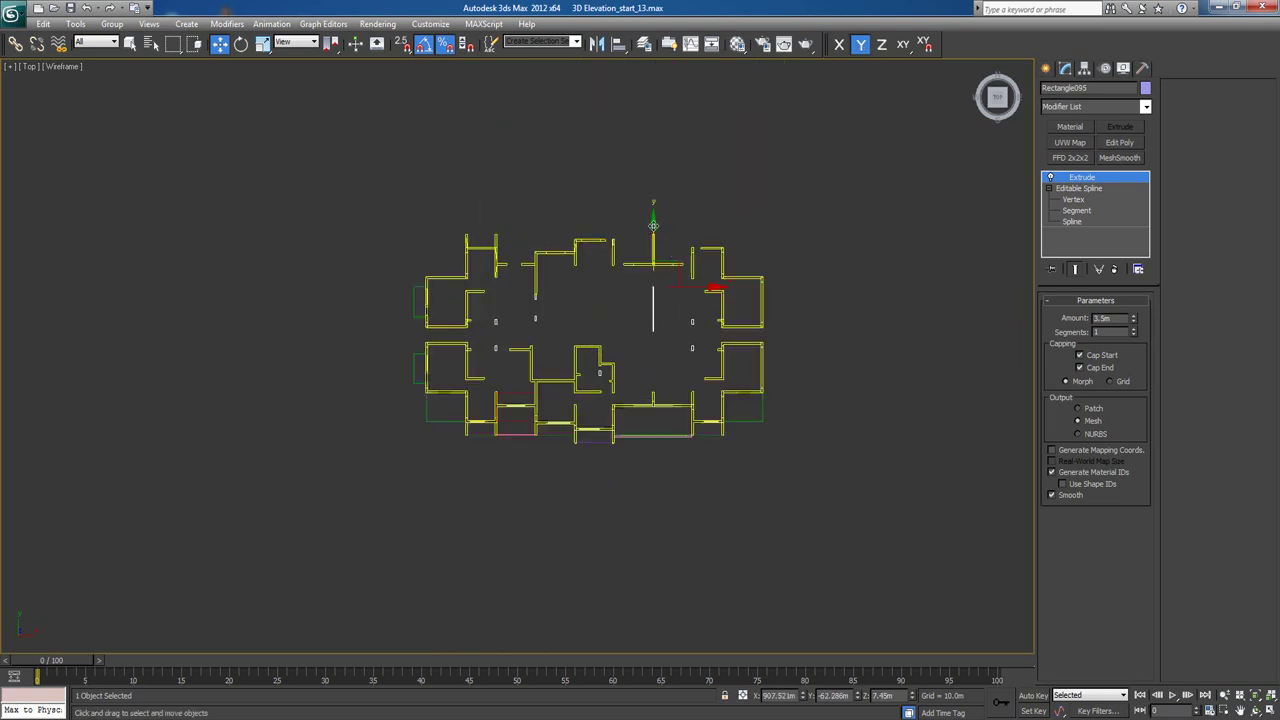
drag(653, 225, 663, 358)
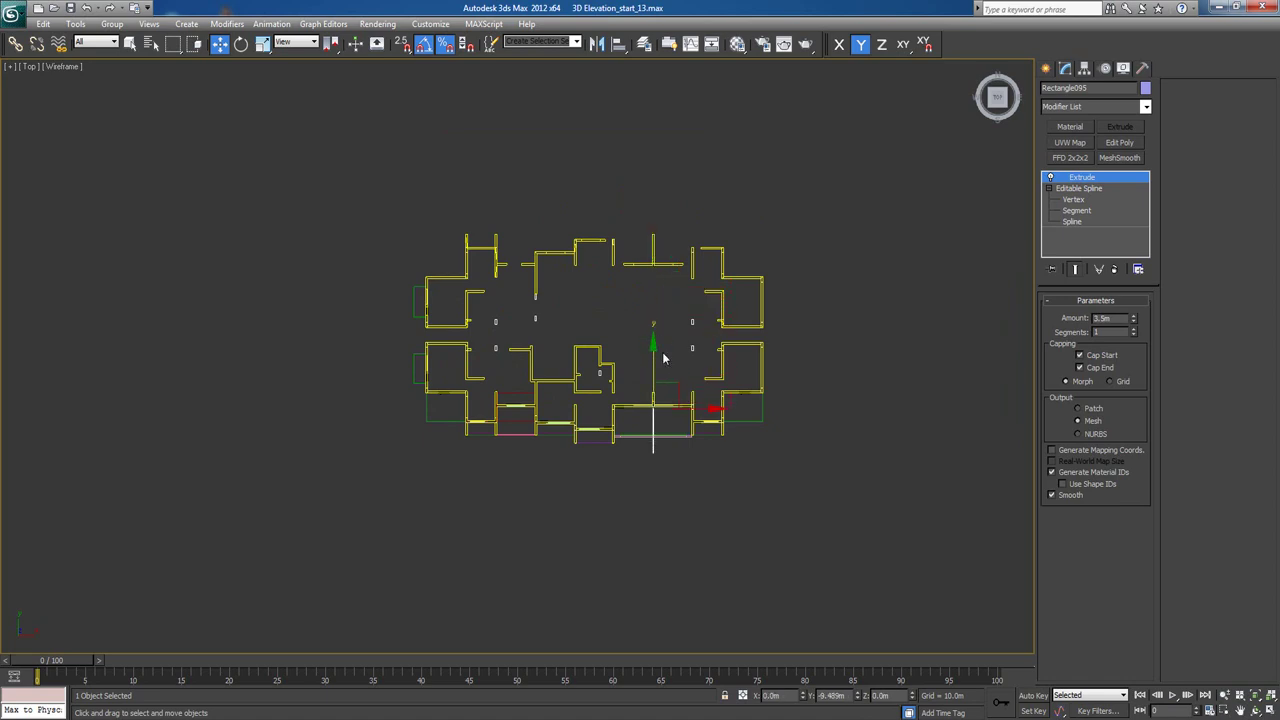
Align the strip's back end along Y with the outer face of the wall between the bay's two windows.
scroll(663, 358, up, 8)
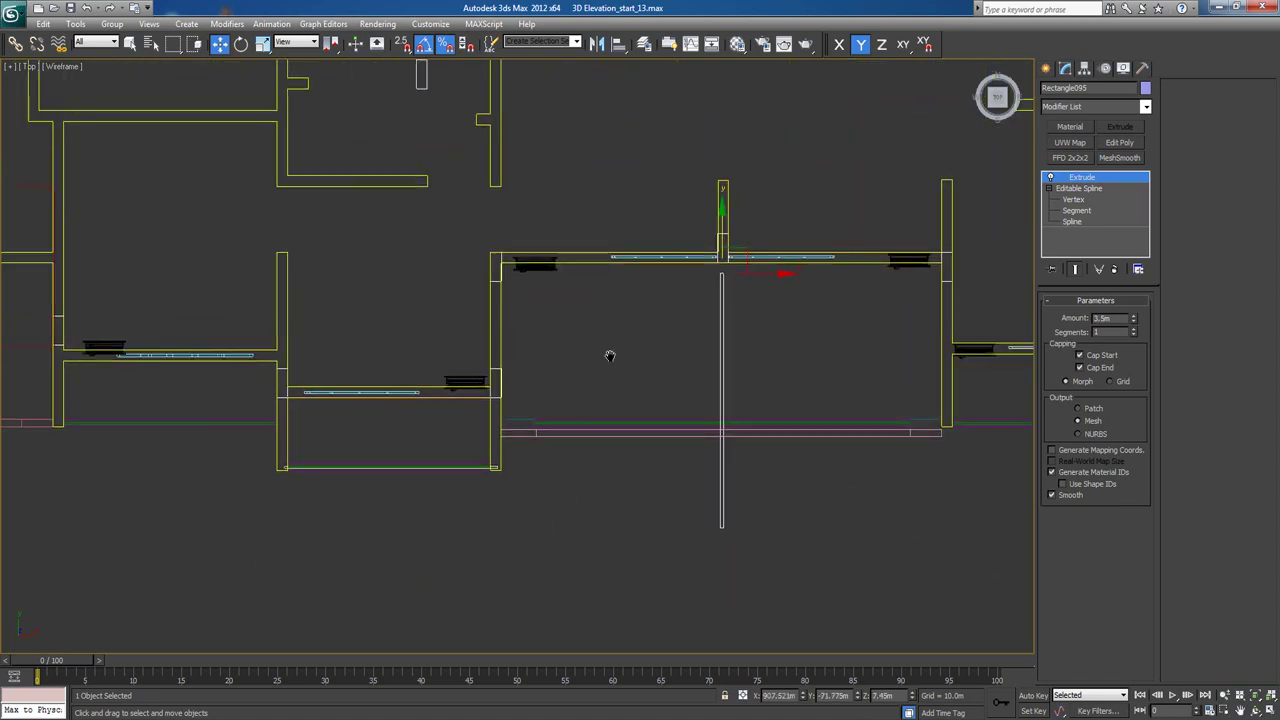
scroll(610, 356, up, 6)
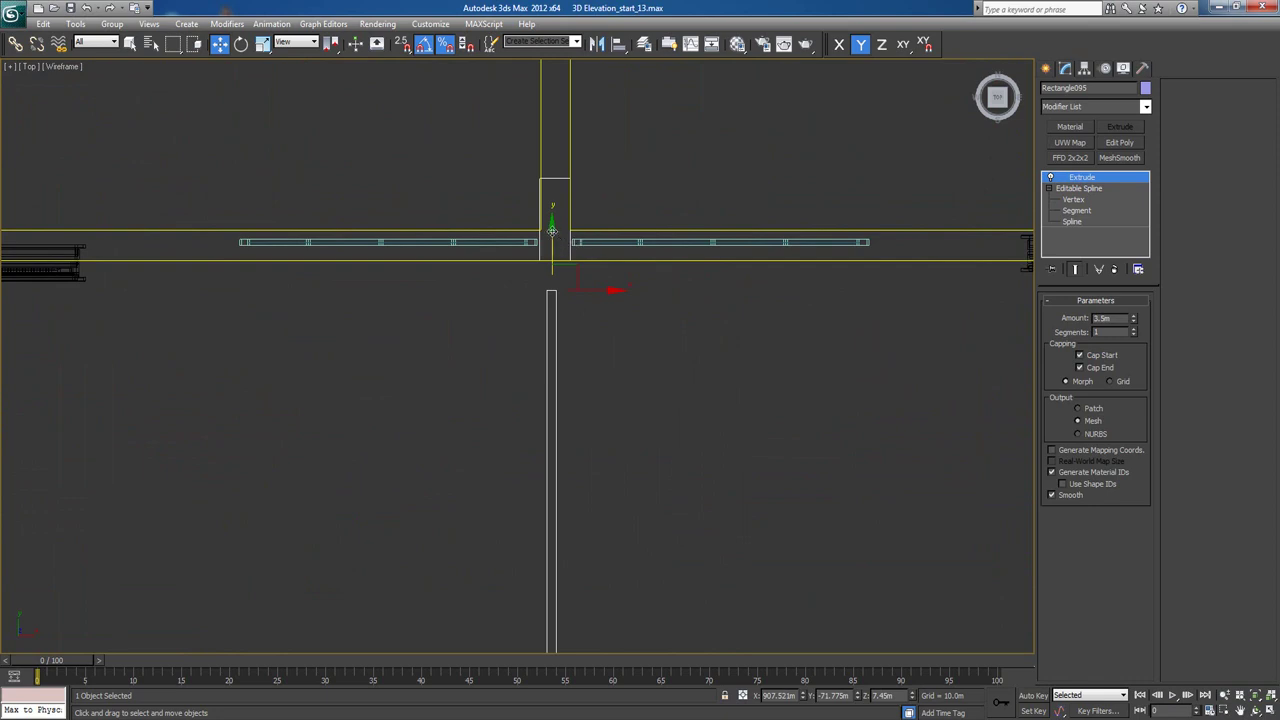
drag(551, 231, 551, 206)
scroll(551, 203, up, 8)
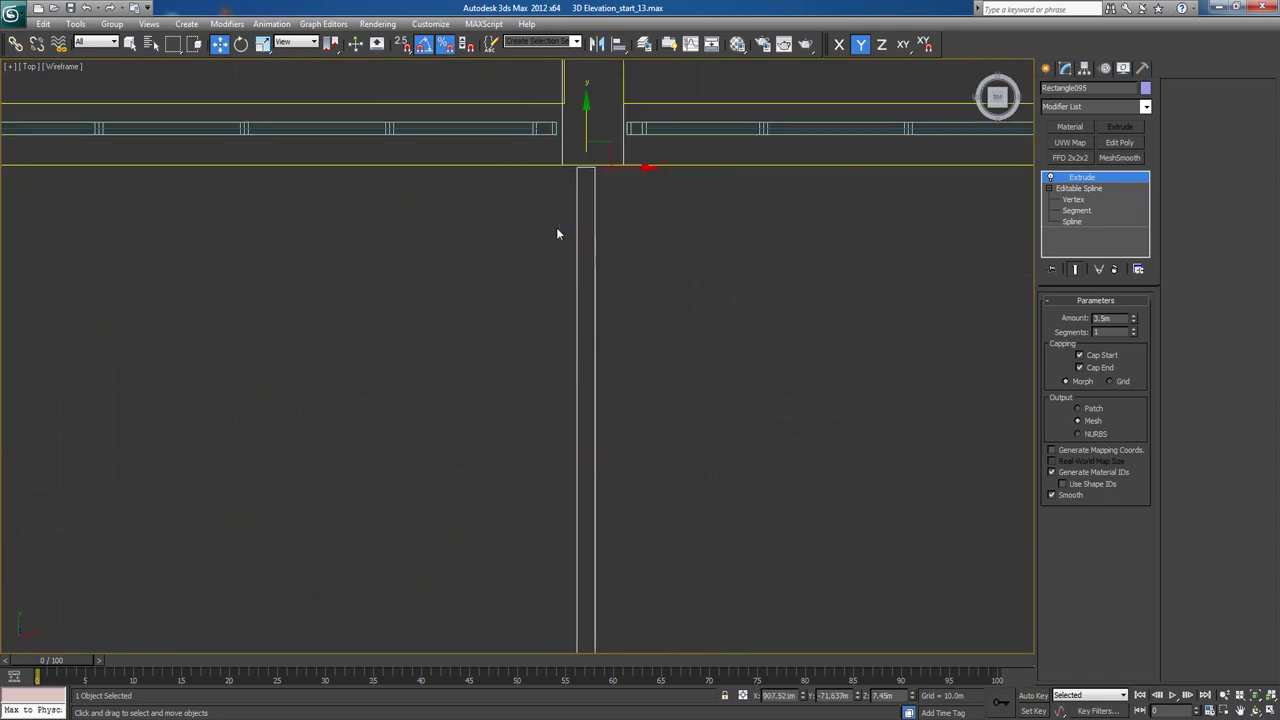
scroll(600, 370, up, 2)
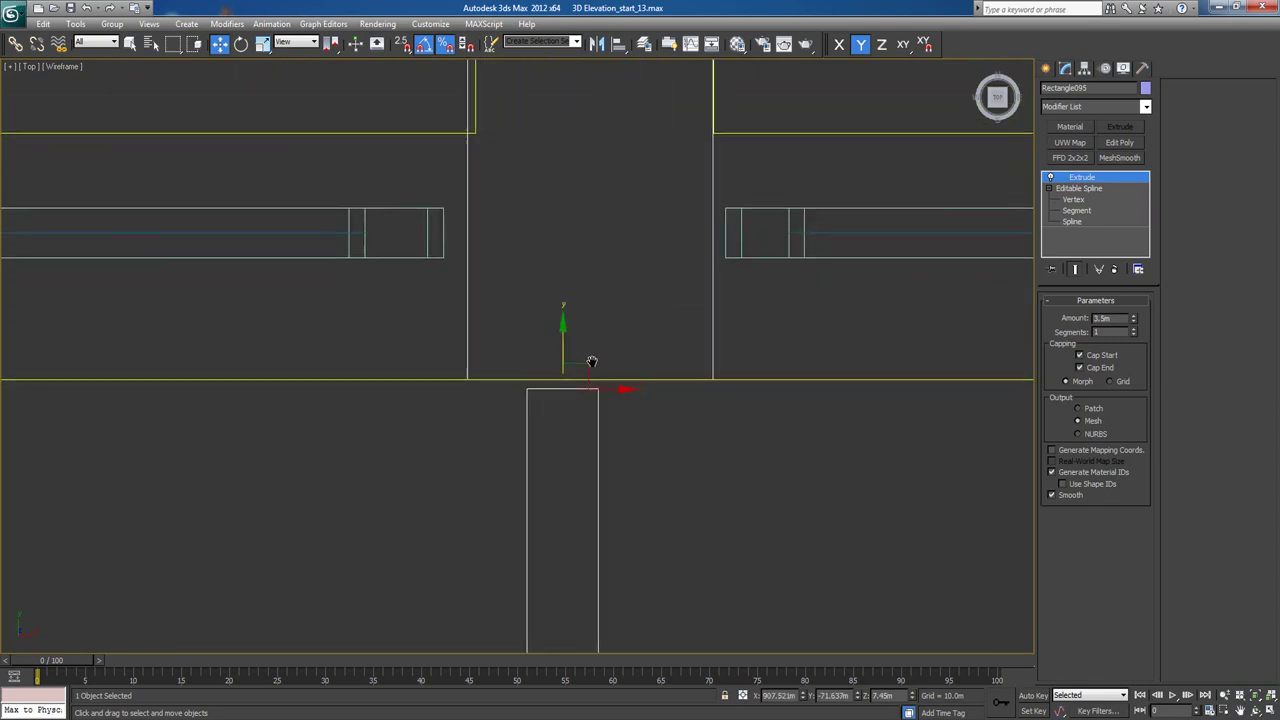
drag(562, 341, 560, 332)
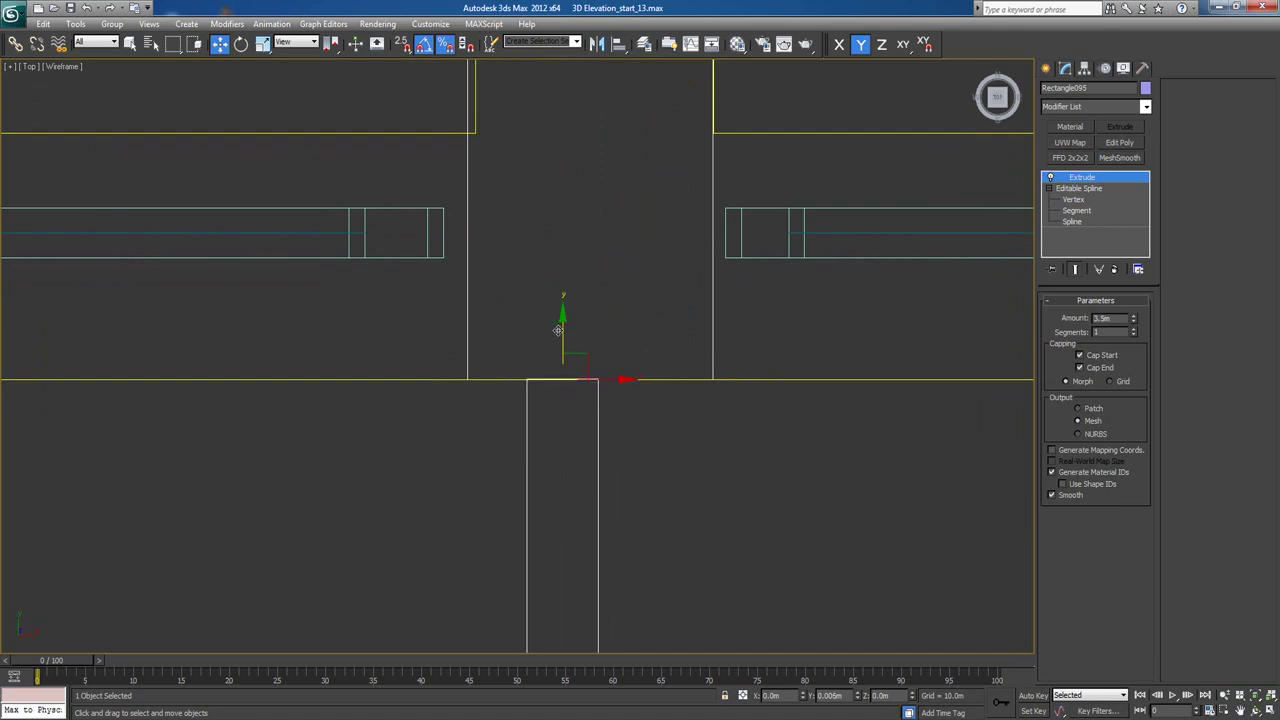
Set the strip's extrusion amount to 2.0 m so it ends inside the balcony's front edge, and return to perspective.
scroll(627, 441, down, 5)
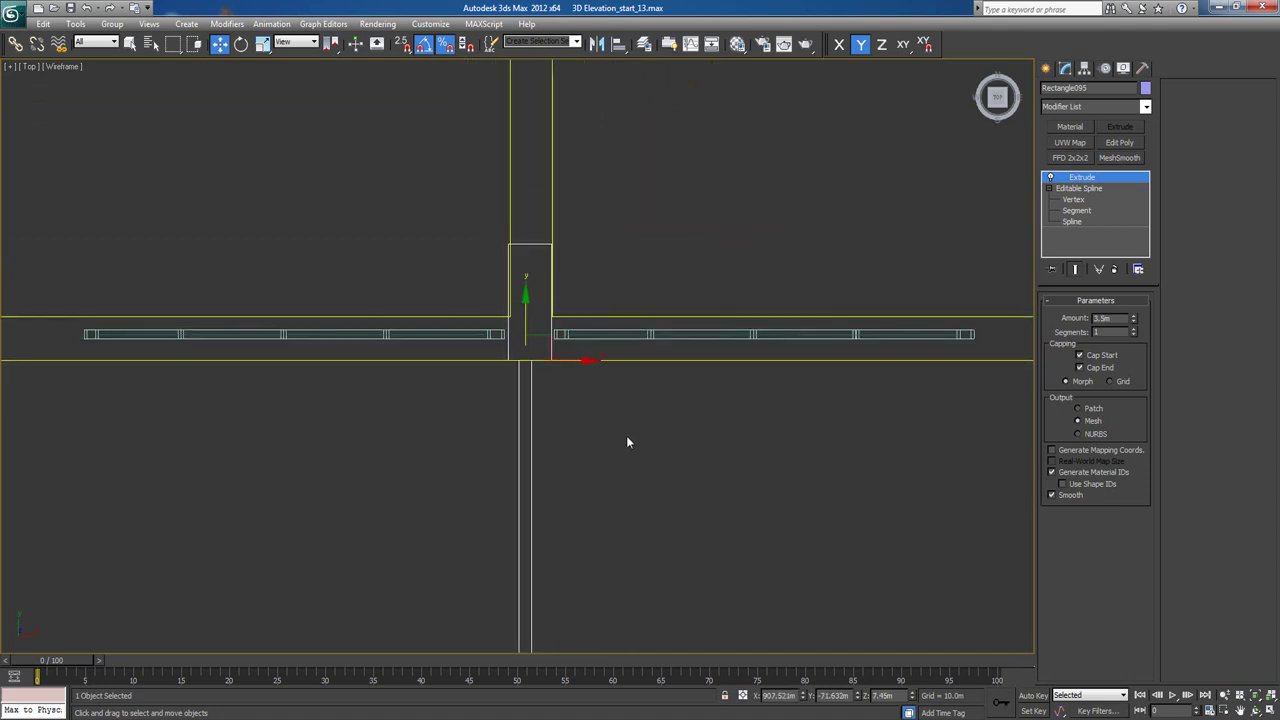
middle_drag(617, 391, 628, 283)
scroll(618, 354, down, 3)
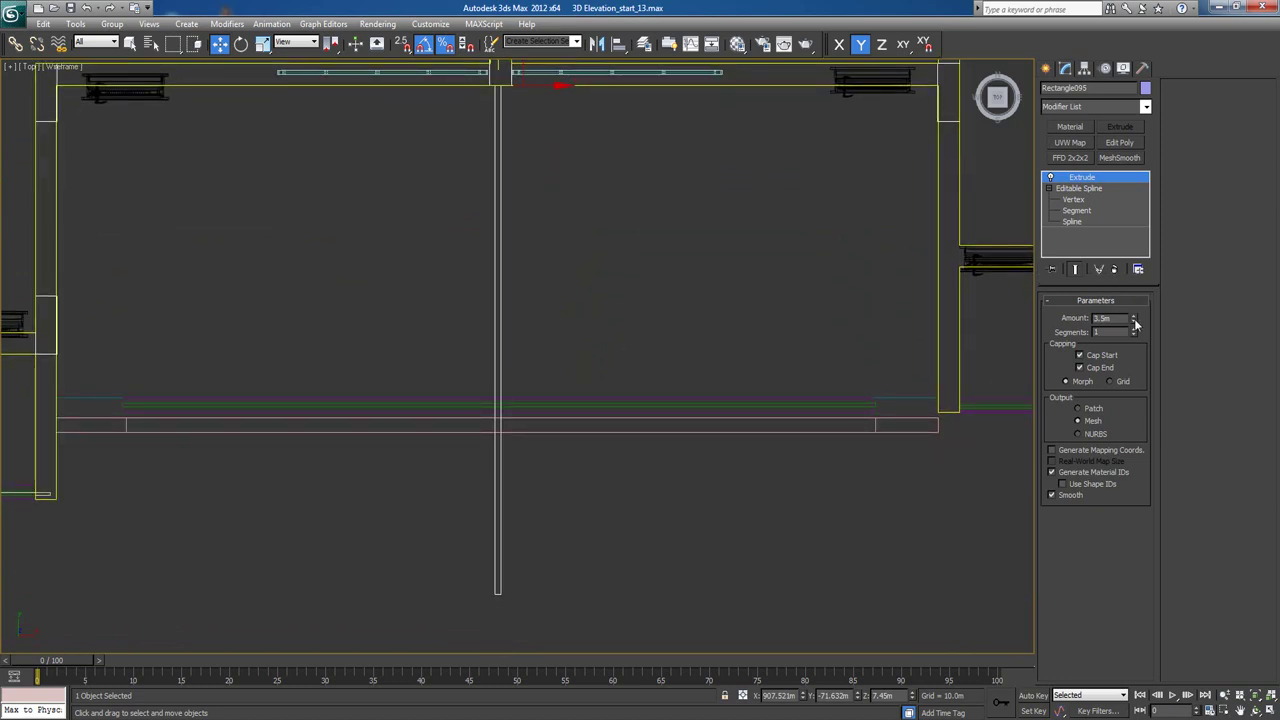
drag(1135, 324, 1135, 326)
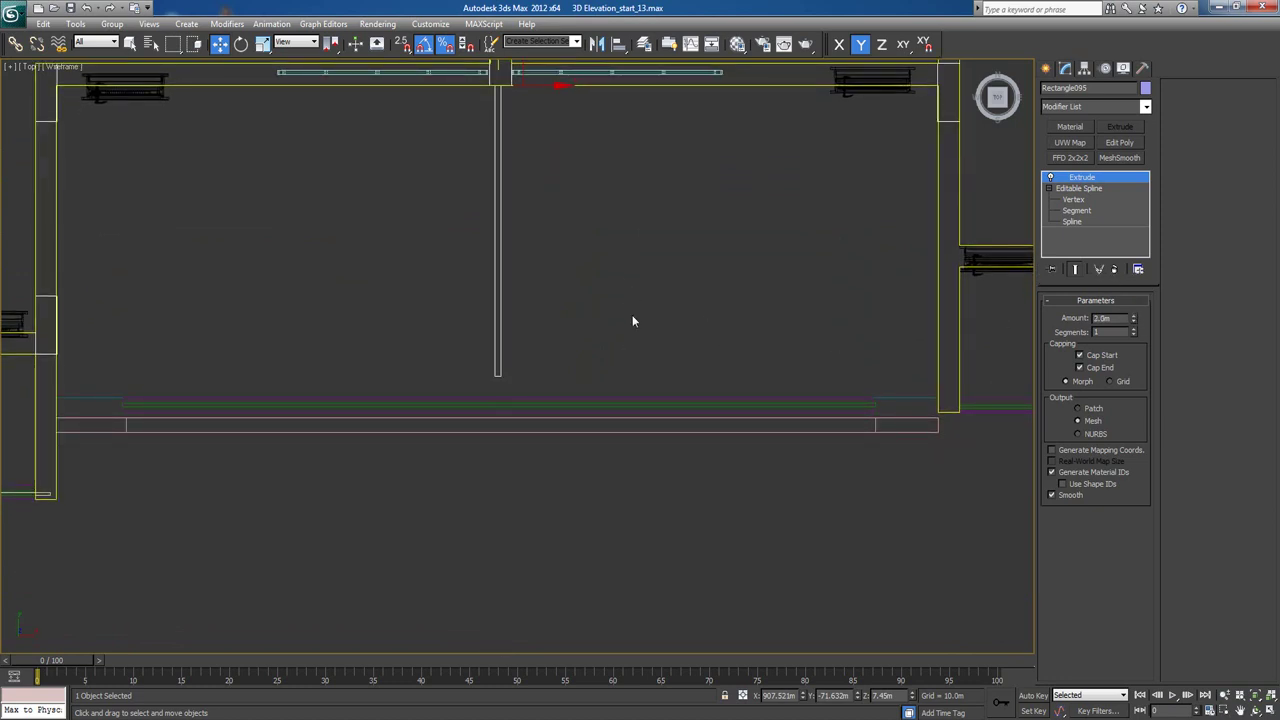
middle_drag(632, 321, 611, 307)
key(p)
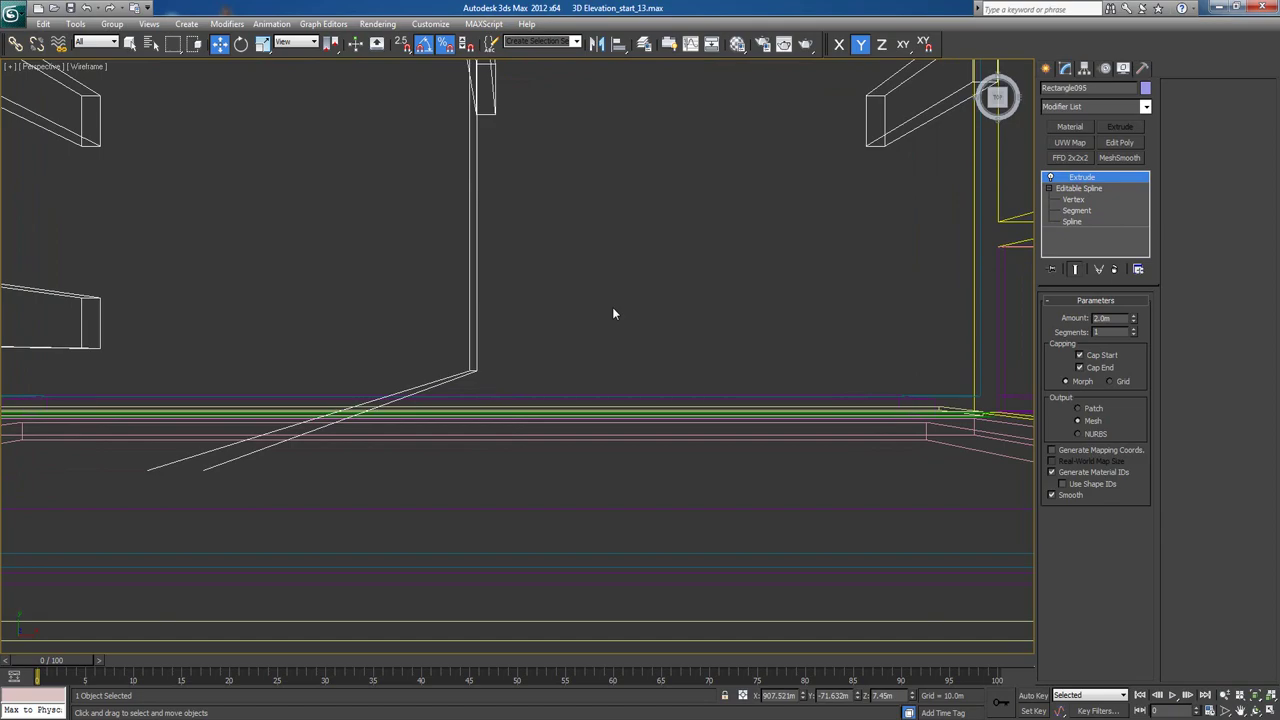
Check the divider strip in the shaded building and set its extrusion amount to 1.5 m.
alt+middle_drag(537, 377, 589, 315)
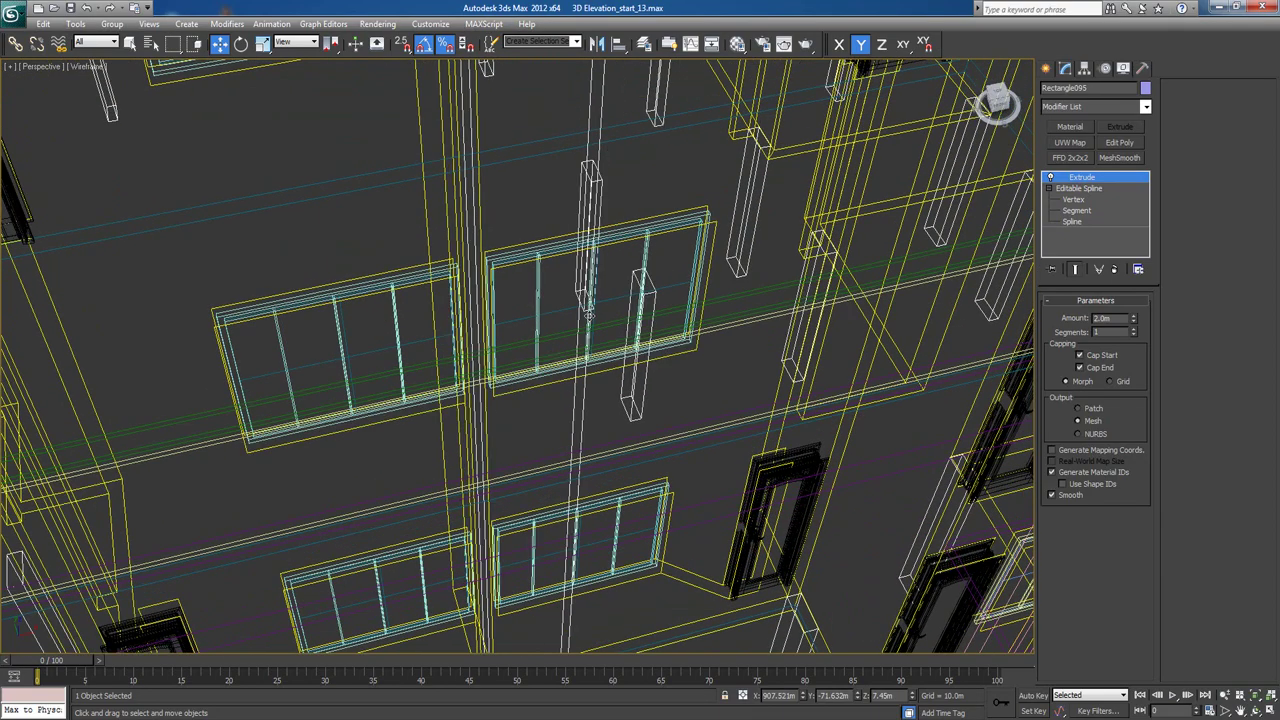
key(F3)
scroll(587, 337, down, 2)
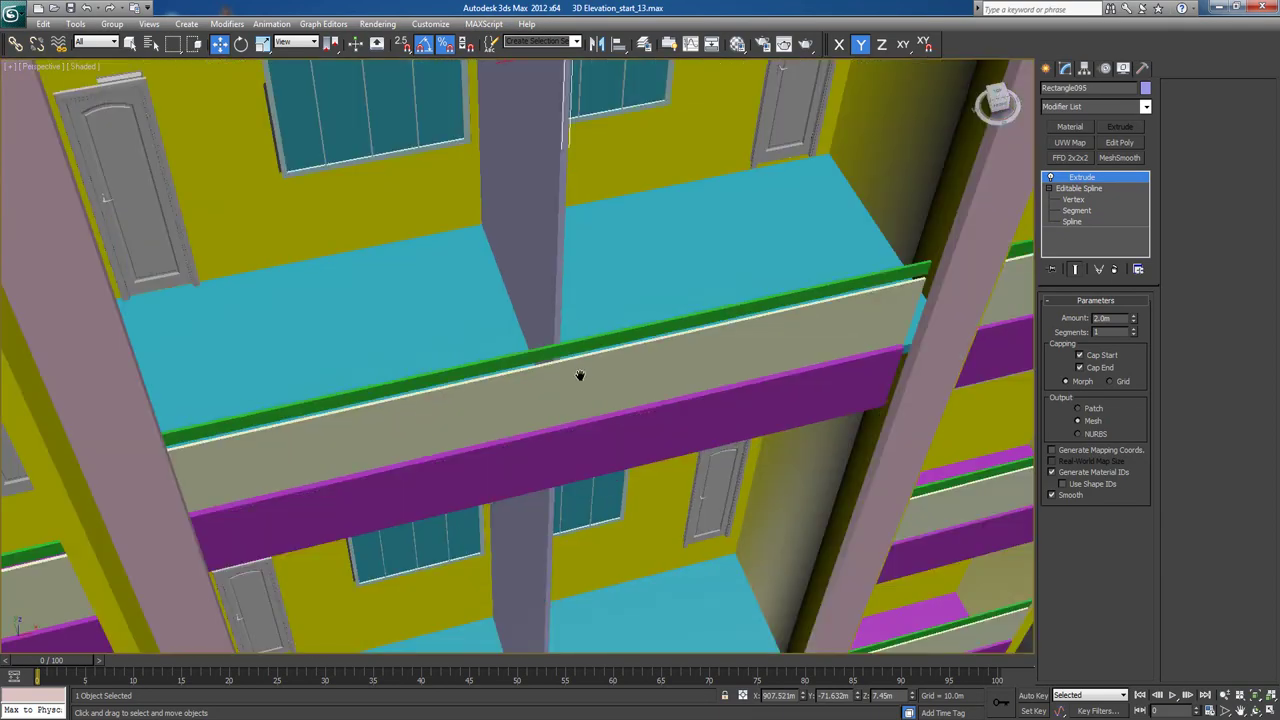
scroll(585, 368, down, 2)
alt+middle_drag(592, 360, 602, 336)
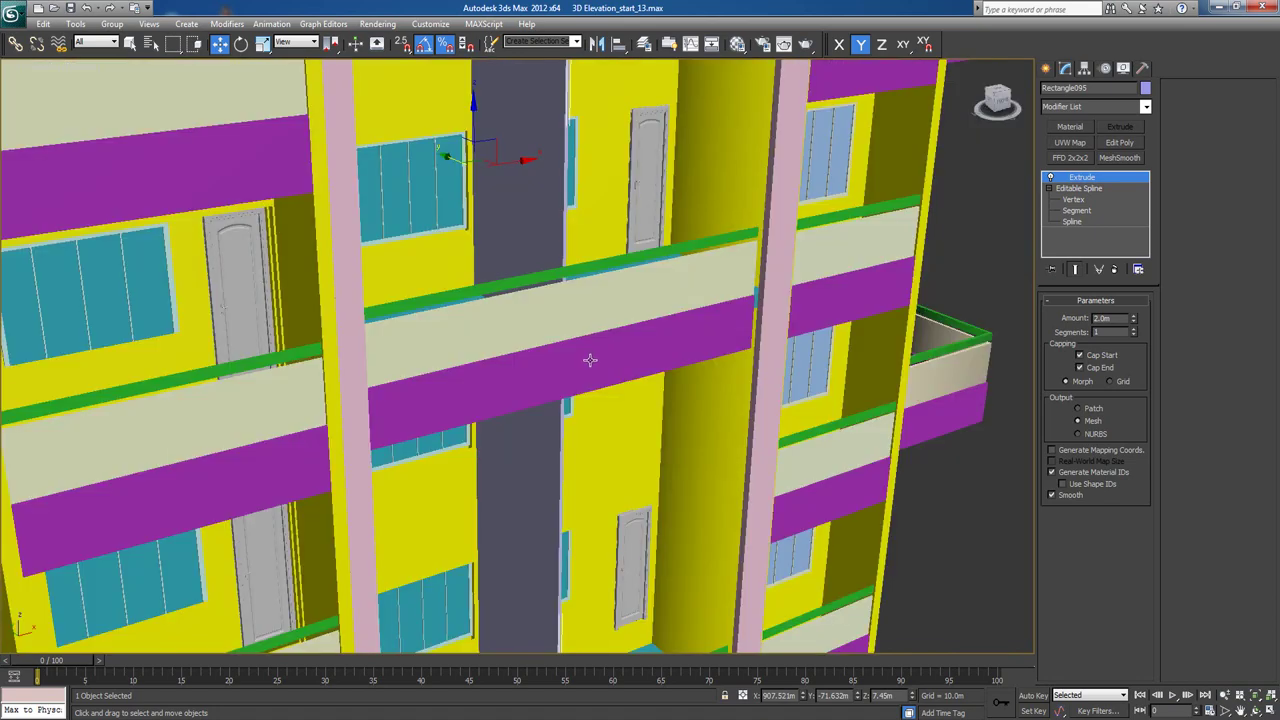
scroll(610, 346, down, 3)
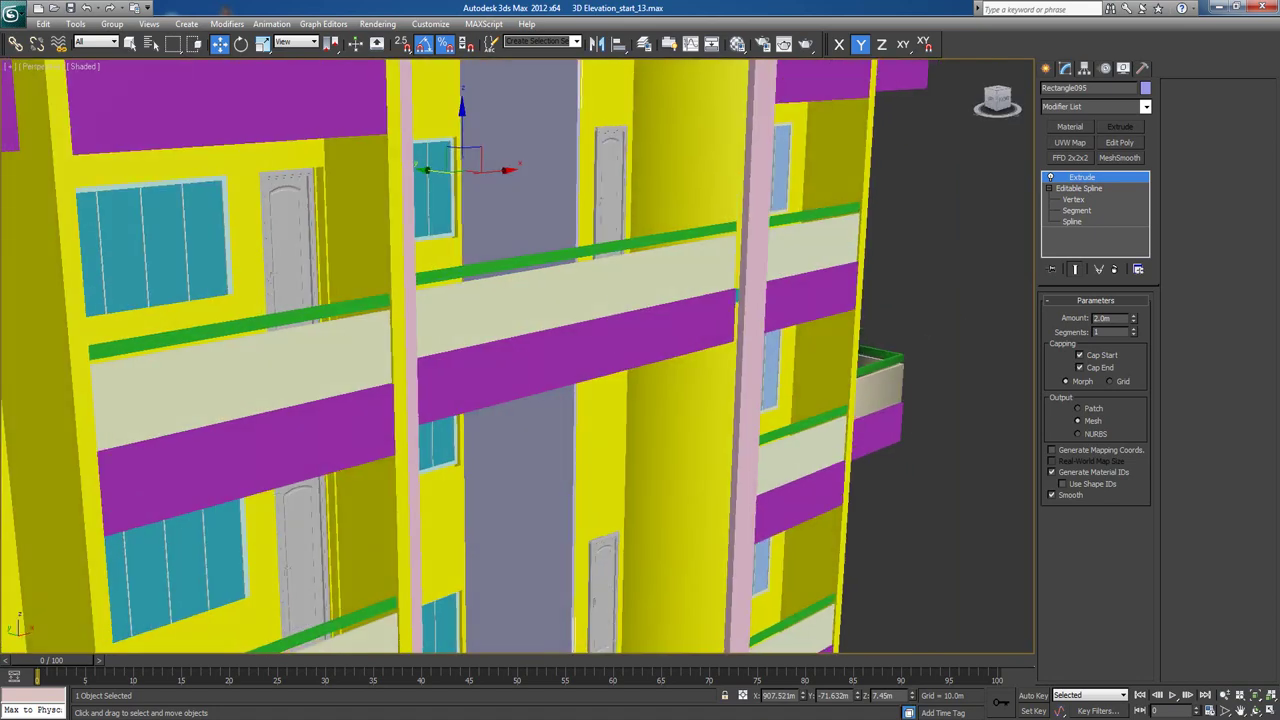
scroll(517, 356, down, 5)
scroll(576, 351, up, 3)
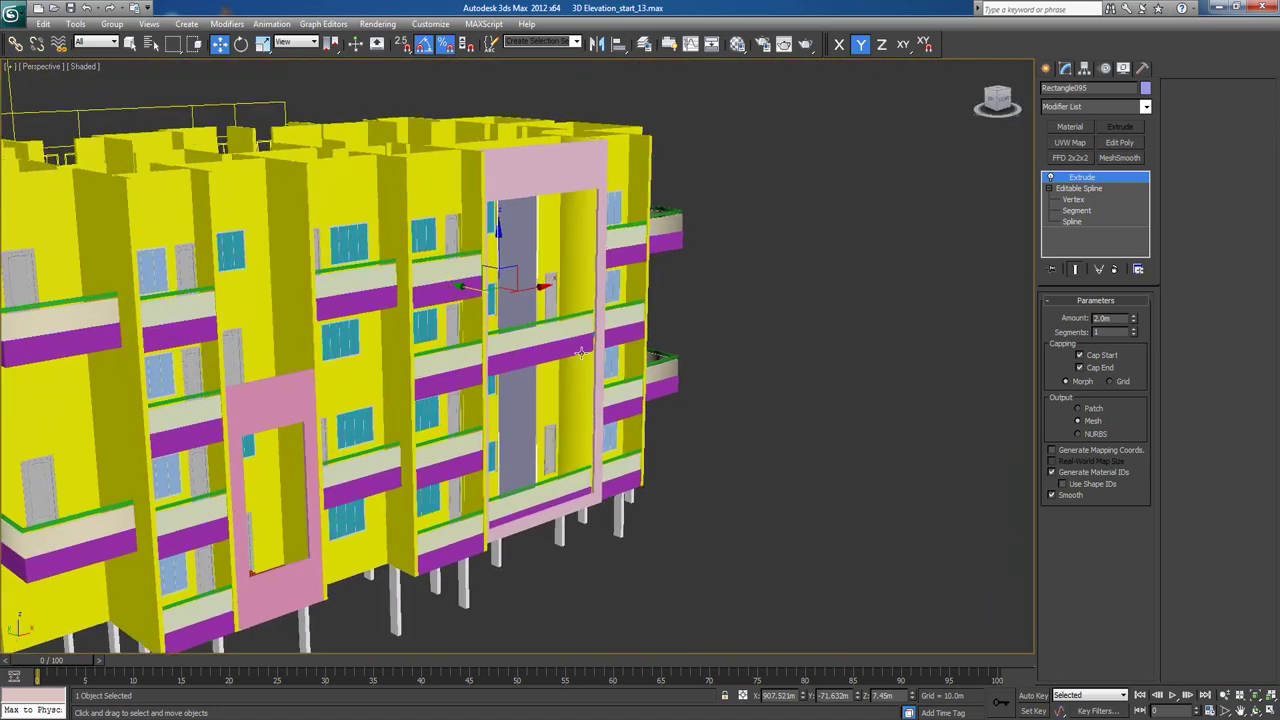
alt+middle_drag(576, 351, 690, 370)
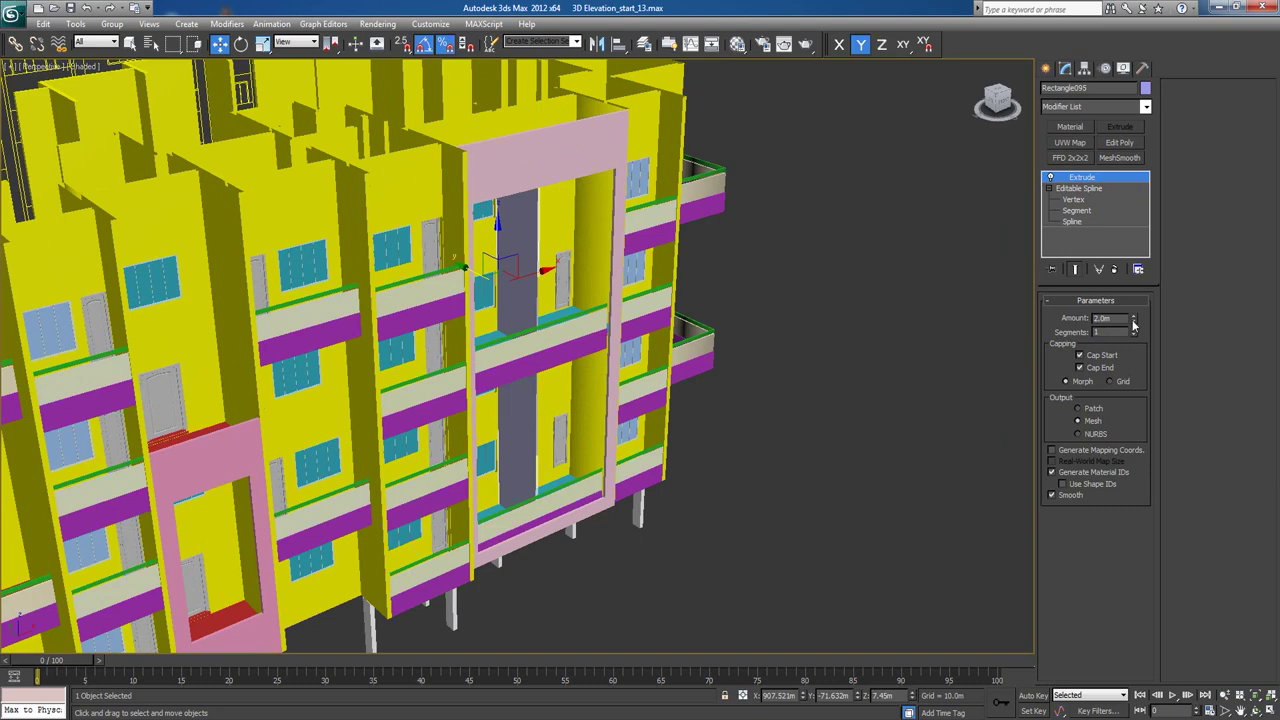
drag(1133, 322, 1133, 325)
alt+middle_drag(537, 318, 503, 313)
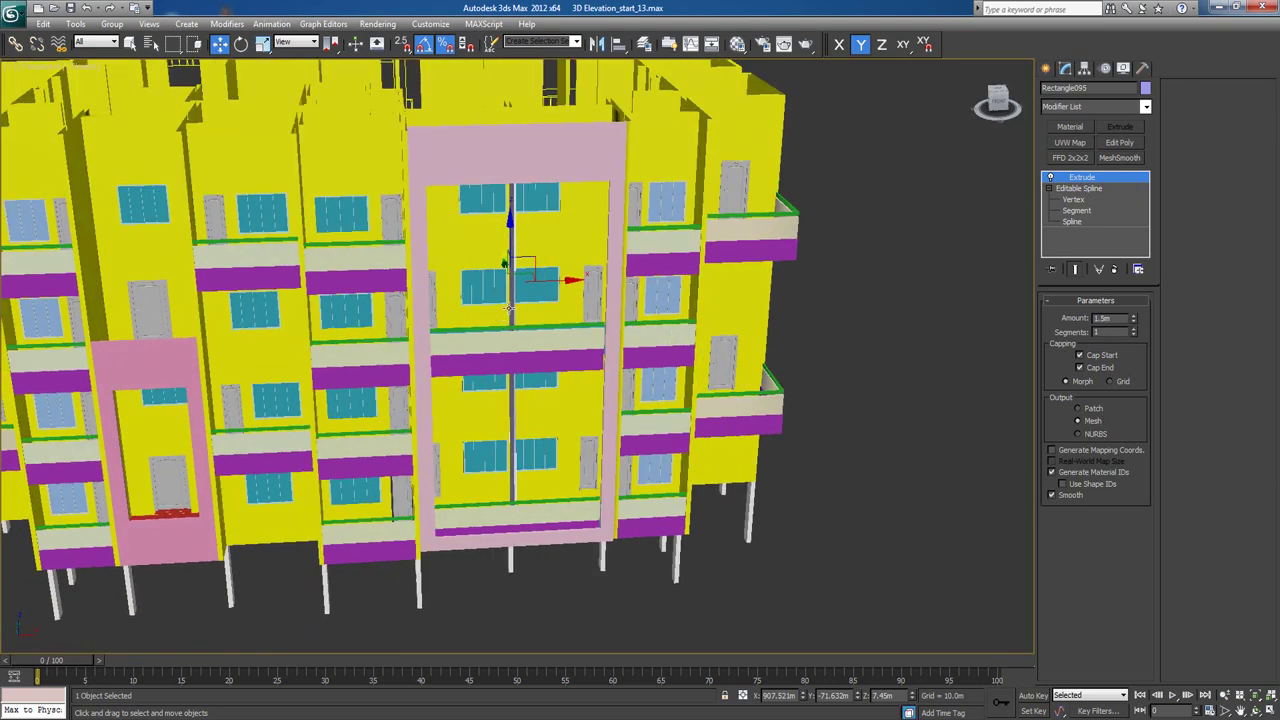
In the front view, clone the divider strip along X as two copies, one on each side of the original.
key(f)
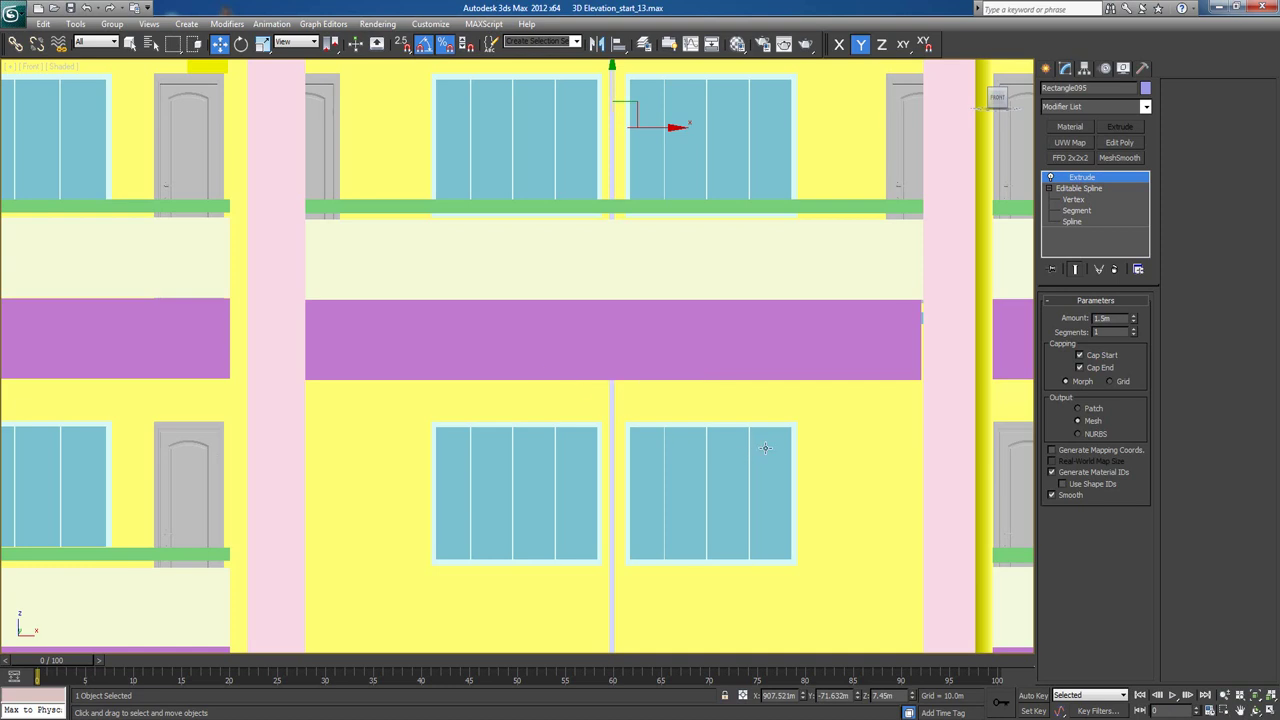
key(F3)
scroll(626, 351, up, 4)
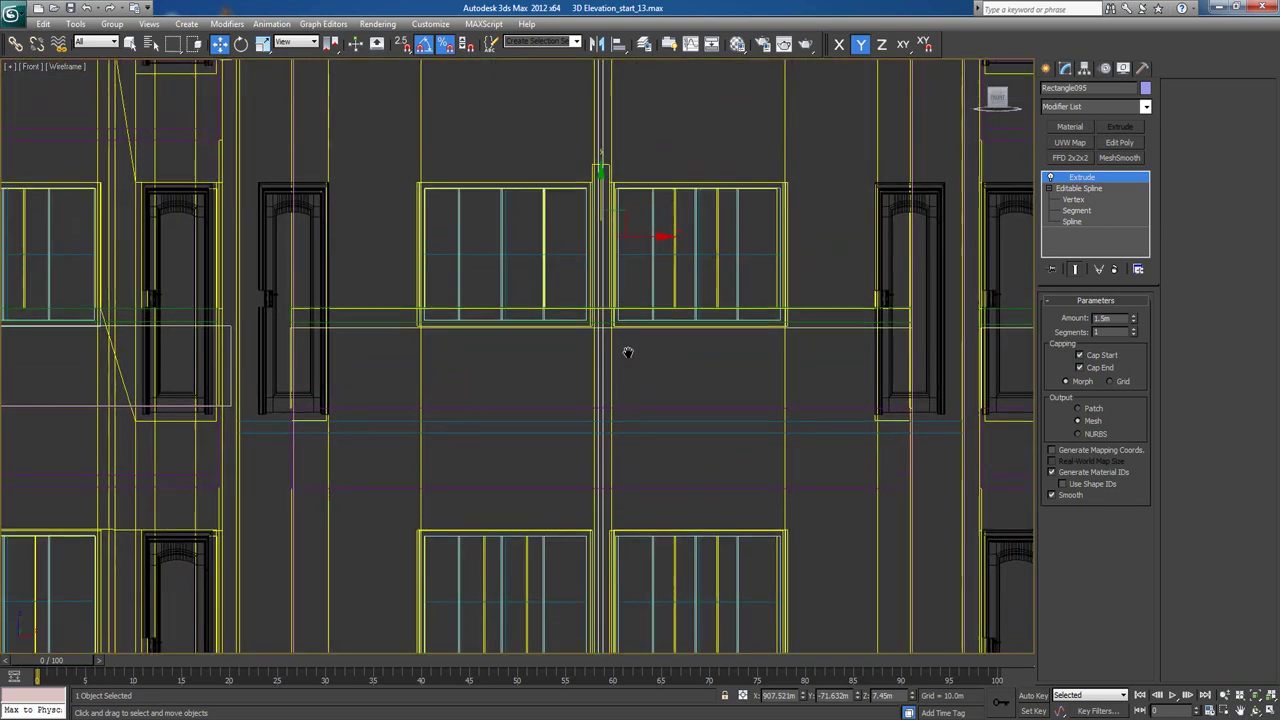
middle_drag(626, 351, 512, 425)
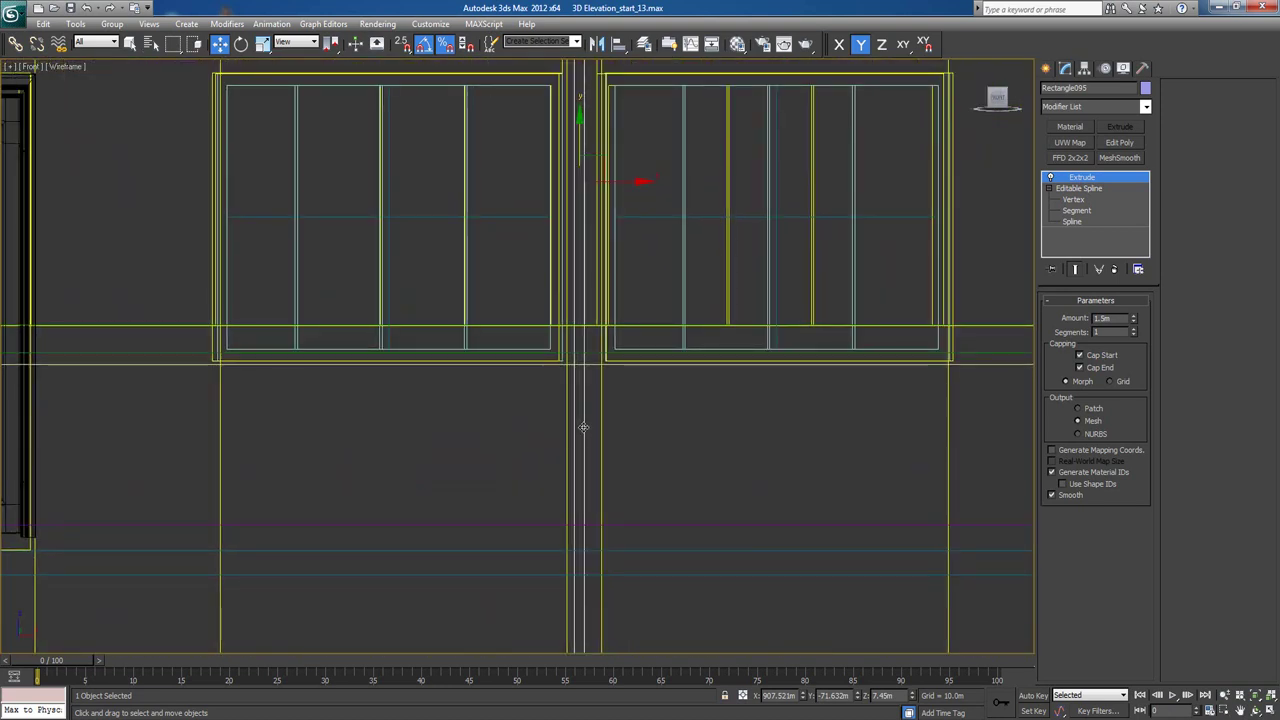
click(590, 428)
click(584, 426)
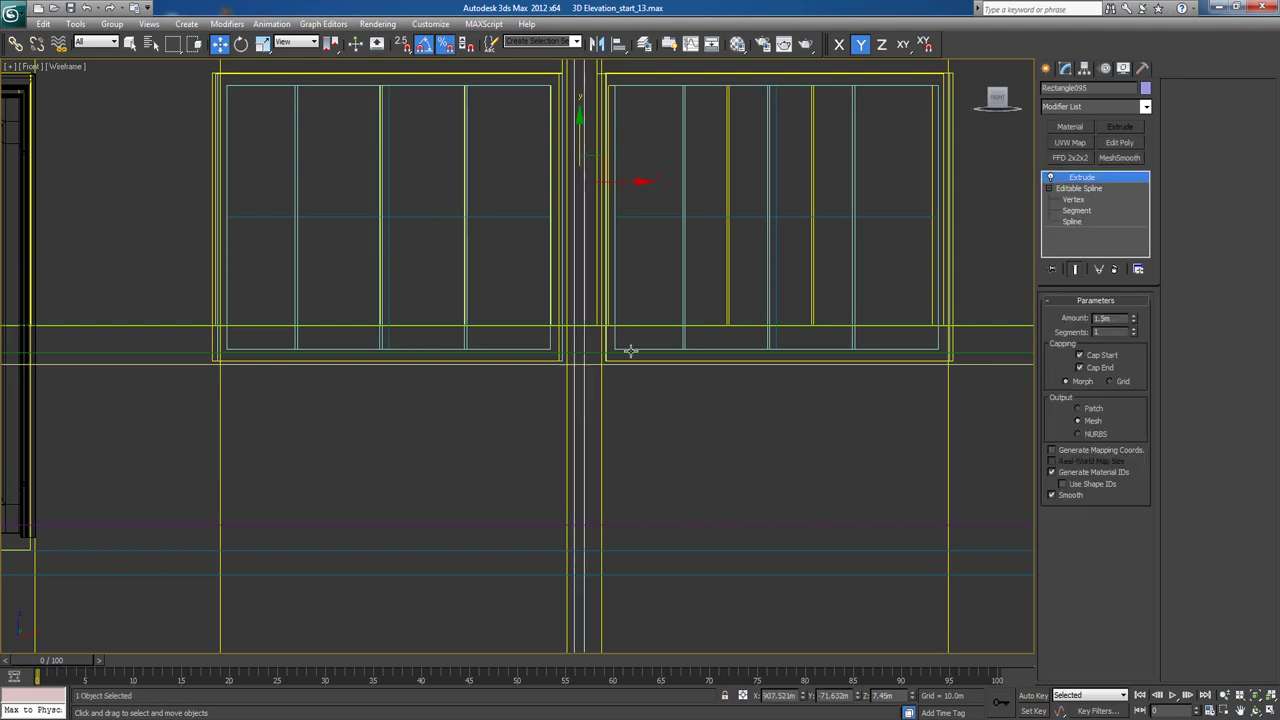
middle_drag(664, 232, 665, 354)
scroll(623, 400, up, 5)
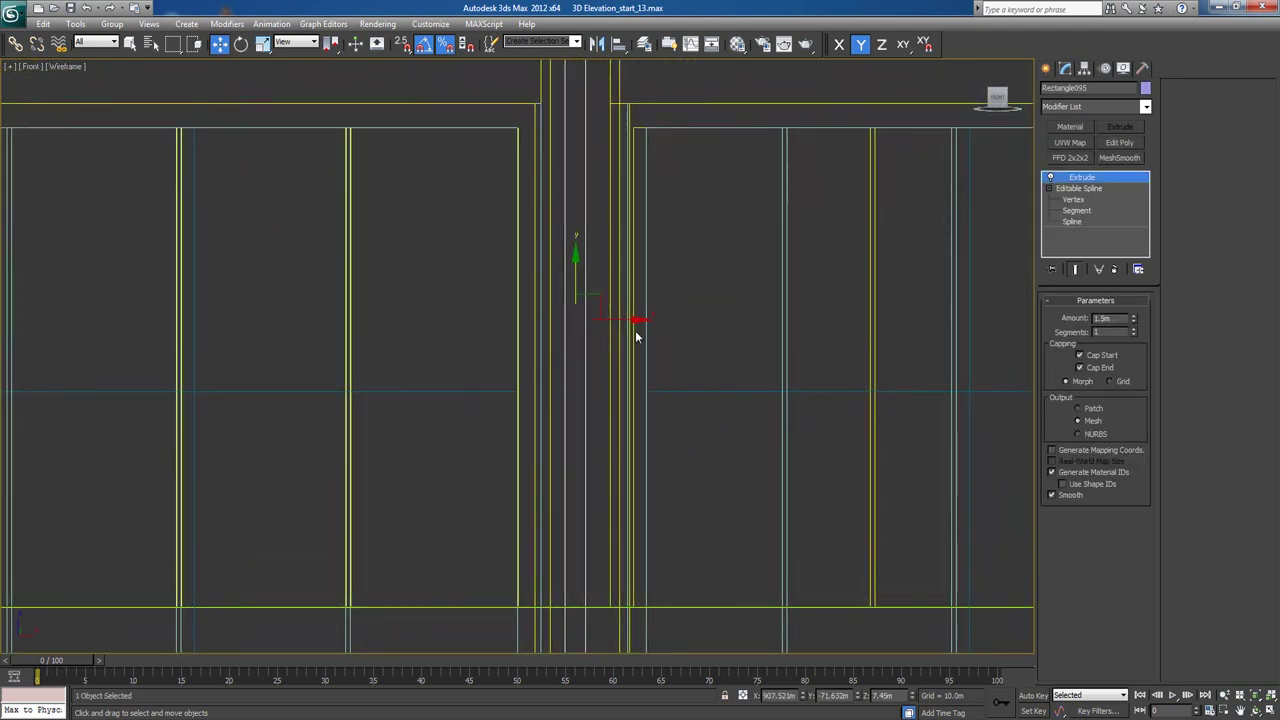
mouse_move(628, 322)
shift+mouse_down()
mouse_move(652, 320)
mouse_move(620, 326)
shift+mouse_up()
click(646, 424)
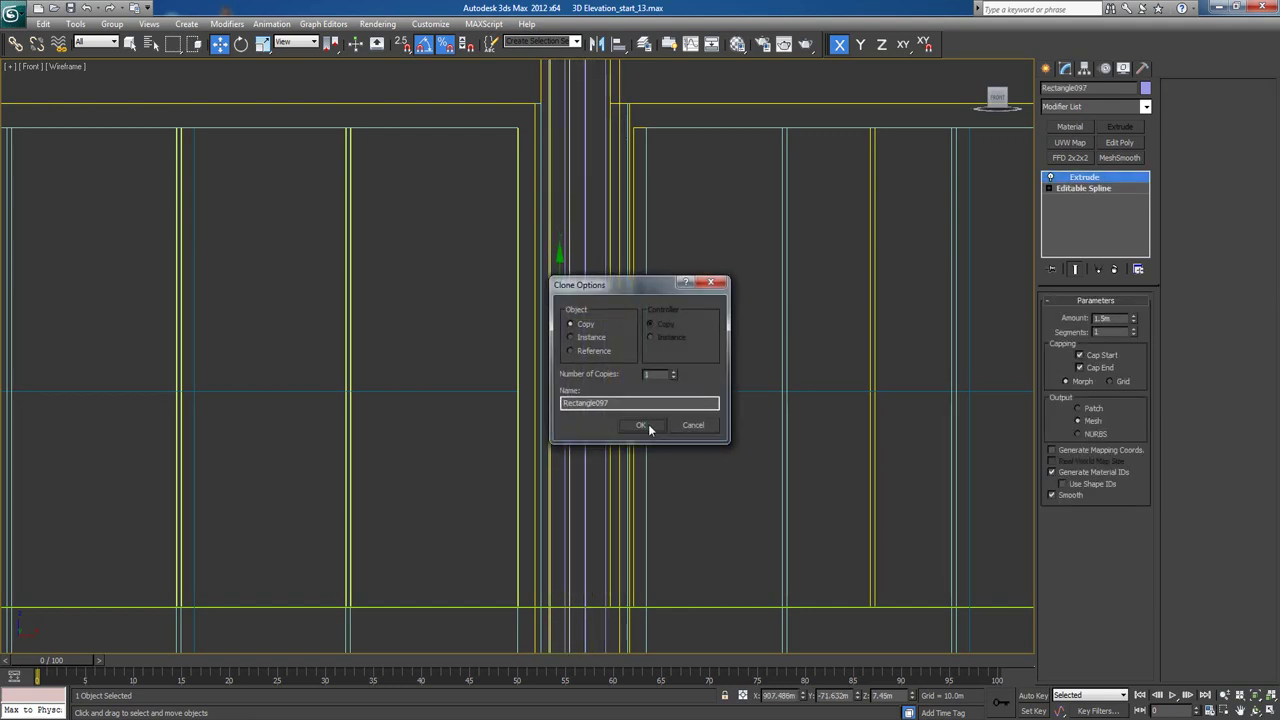
click(646, 424)
Select both side copies and move them slightly along Y in the top view so they stand forward of the middle strip.
ctrl+click(604, 258)
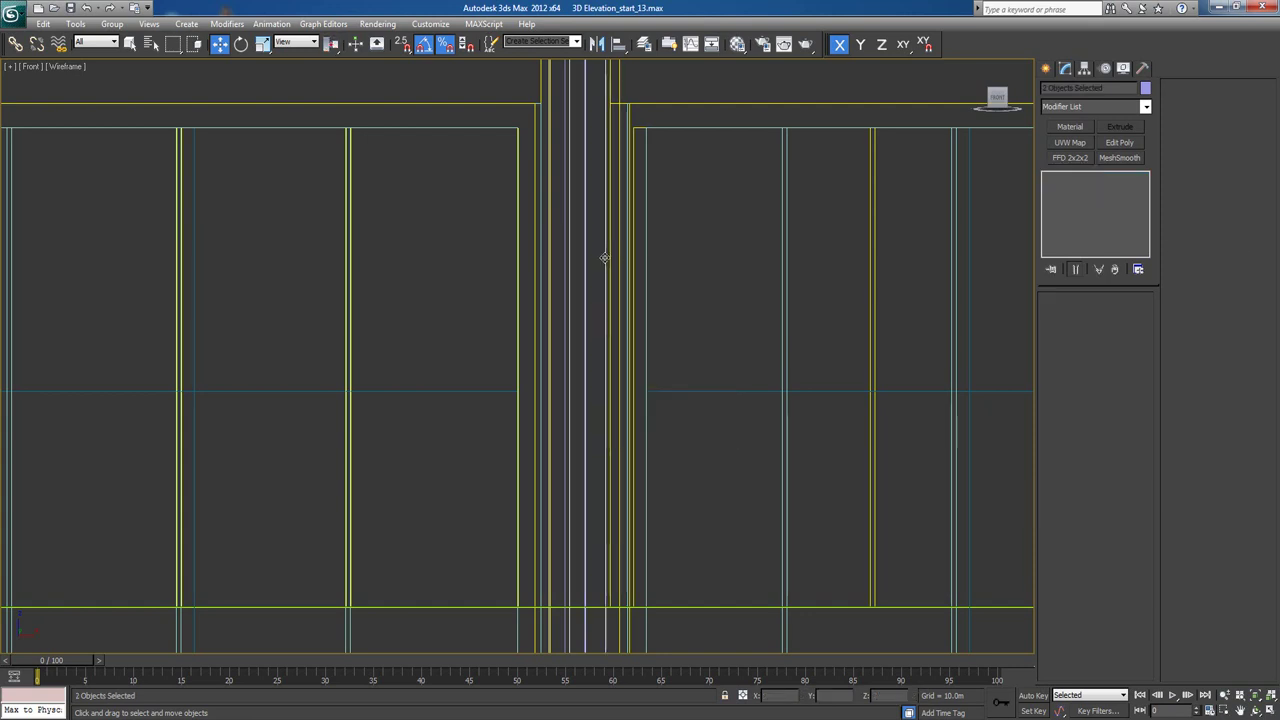
key(t)
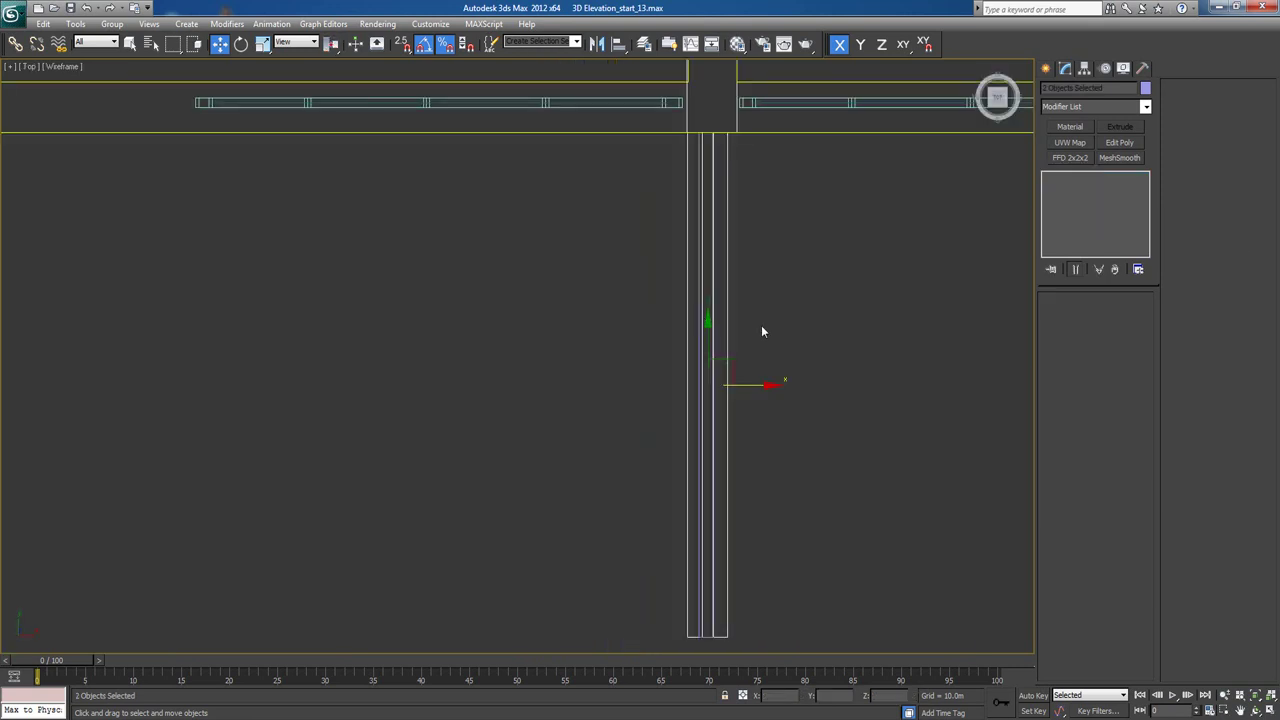
drag(708, 326, 708, 347)
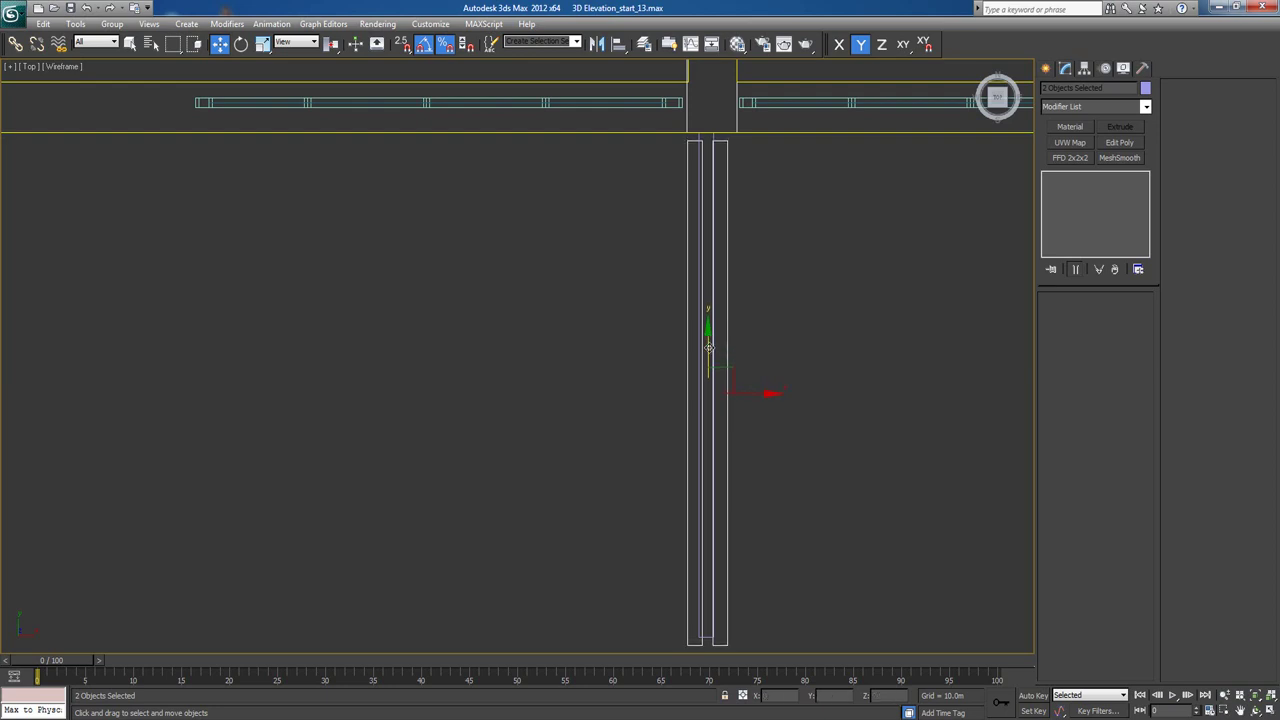
scroll(817, 505, up, 3)
middle_drag(817, 505, 669, 274)
middle_drag(750, 377, 659, 294)
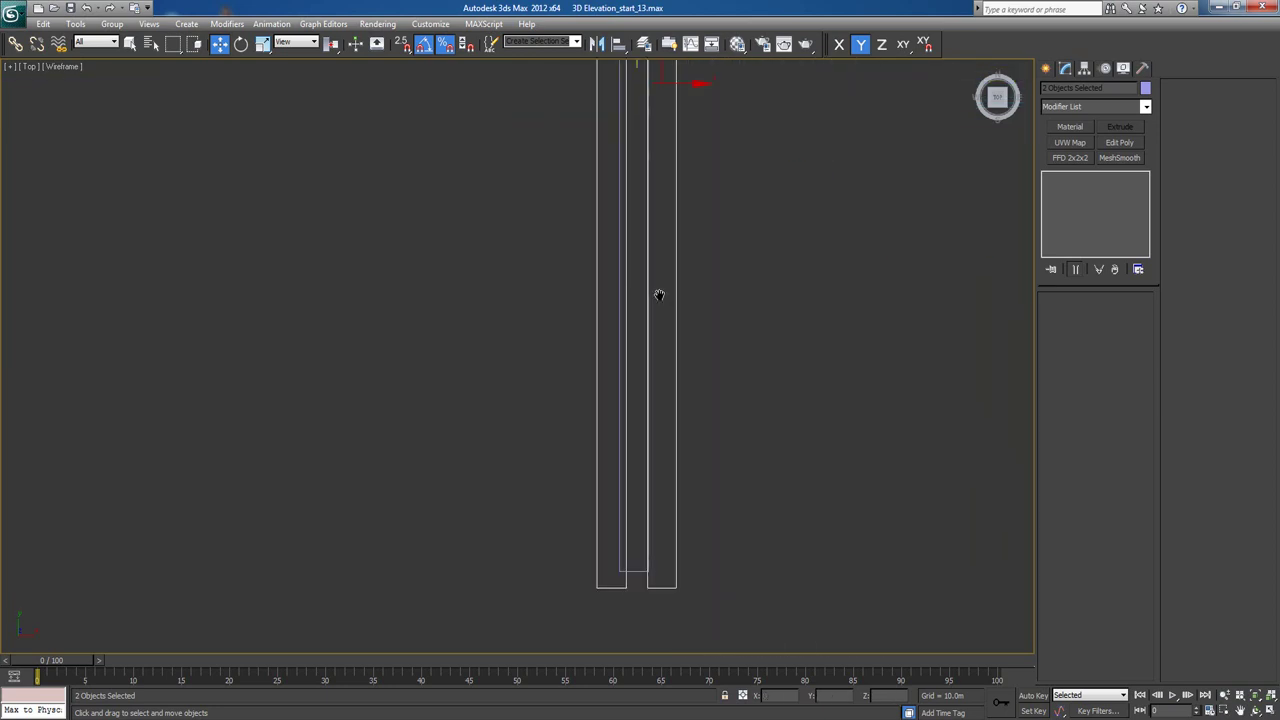
Give the two side strips a dark blue object color in the shaded perspective view, undoing the stray sideways move.
key(p)
mouse_move(614, 437)
alt+middle_down()
mouse_move(640, 380)
mouse_move(634, 449)
mouse_move(640, 400)
alt+middle_up()
key(F3)
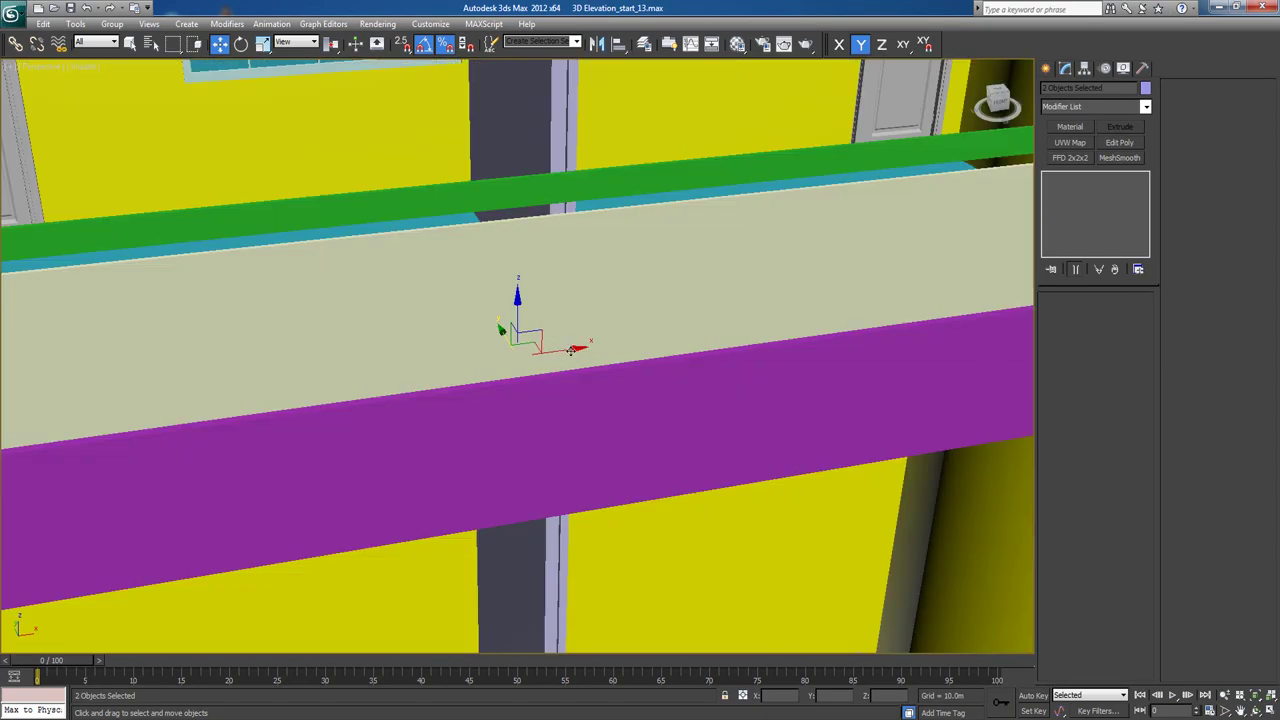
drag(529, 357, 478, 364)
key(ctrl+z)
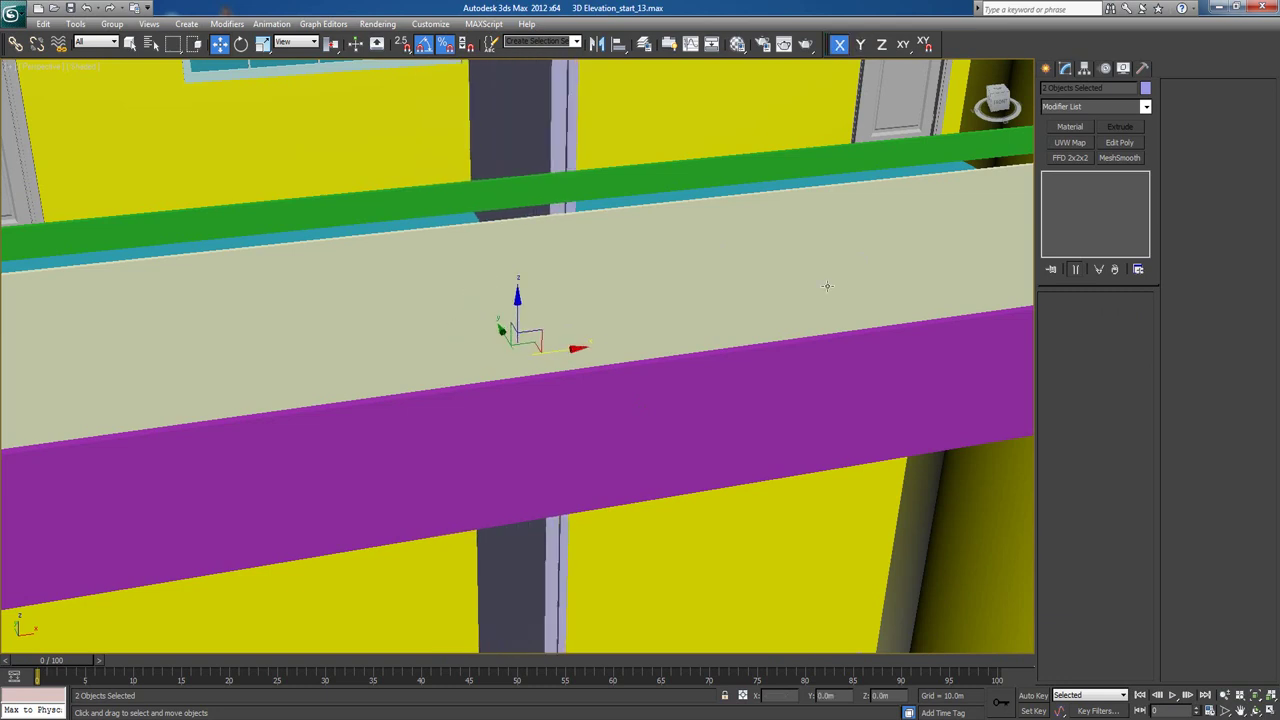
click(1146, 89)
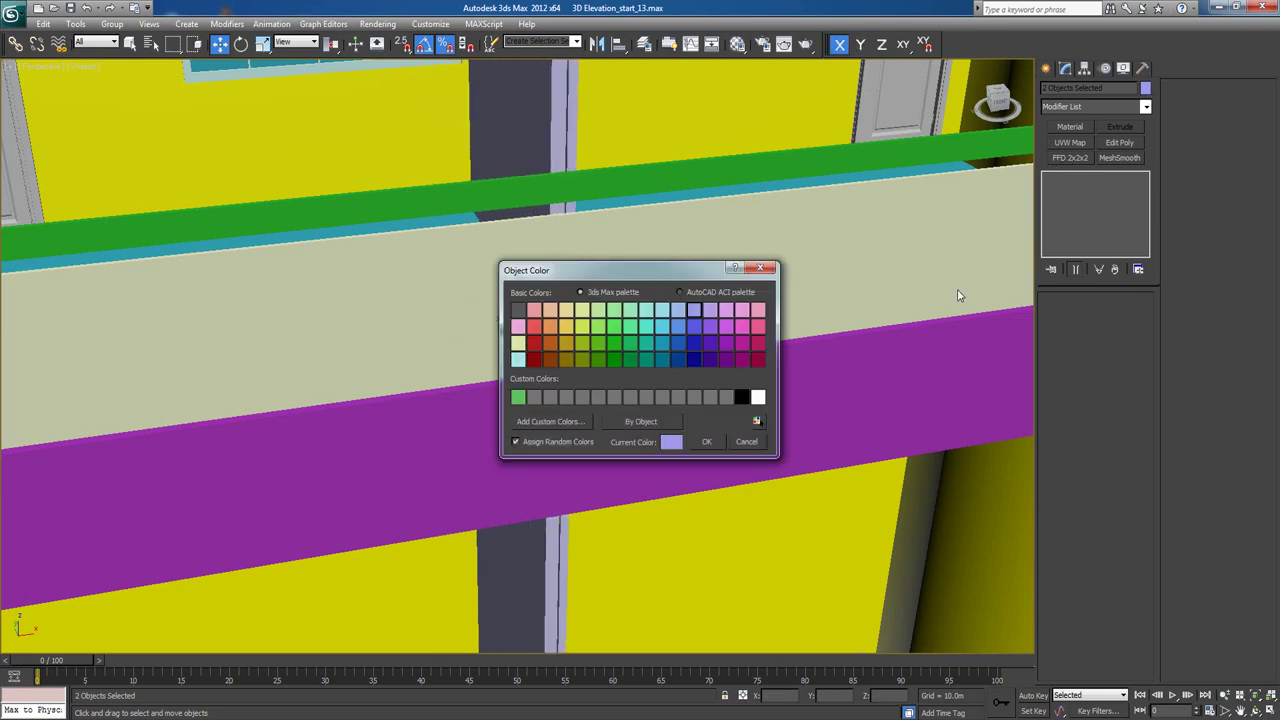
click(695, 347)
click(706, 441)
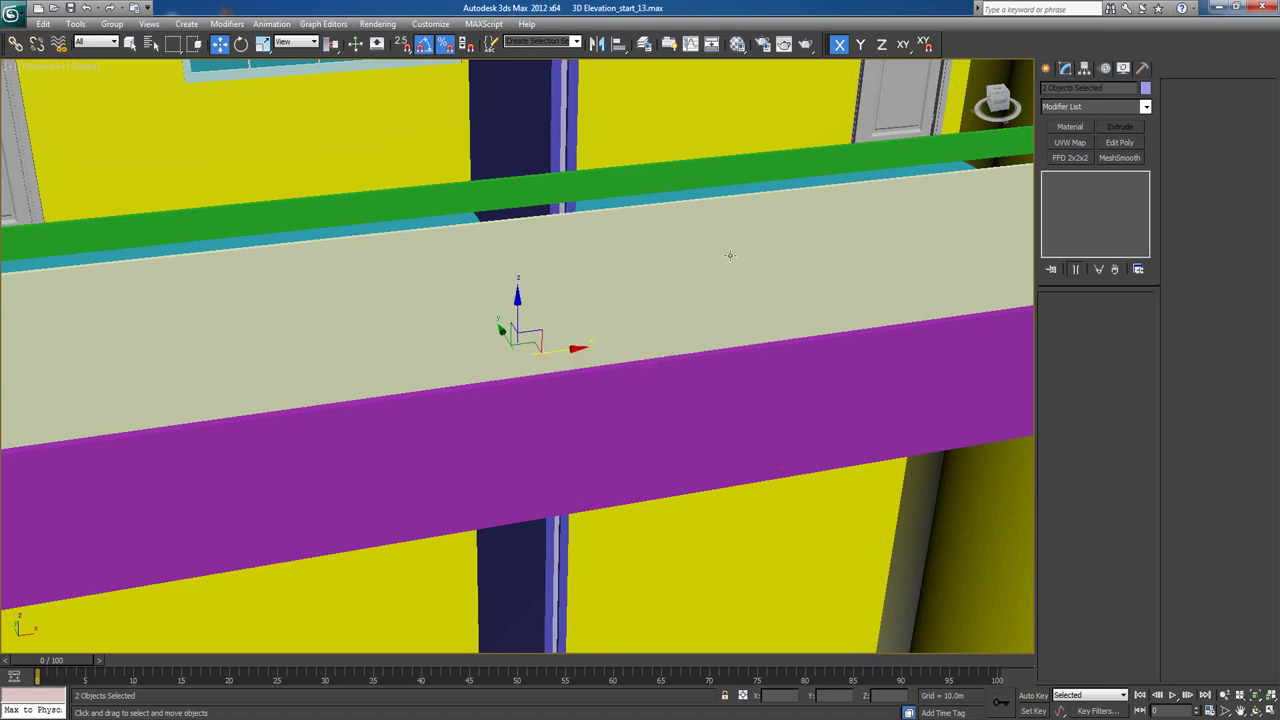
Examine how the divider strips sit between the bay's two windows, from the perspective view and close up in the front view.
key(shift+z)
middle_drag(681, 382, 643, 236)
alt+middle_drag(548, 567, 516, 557)
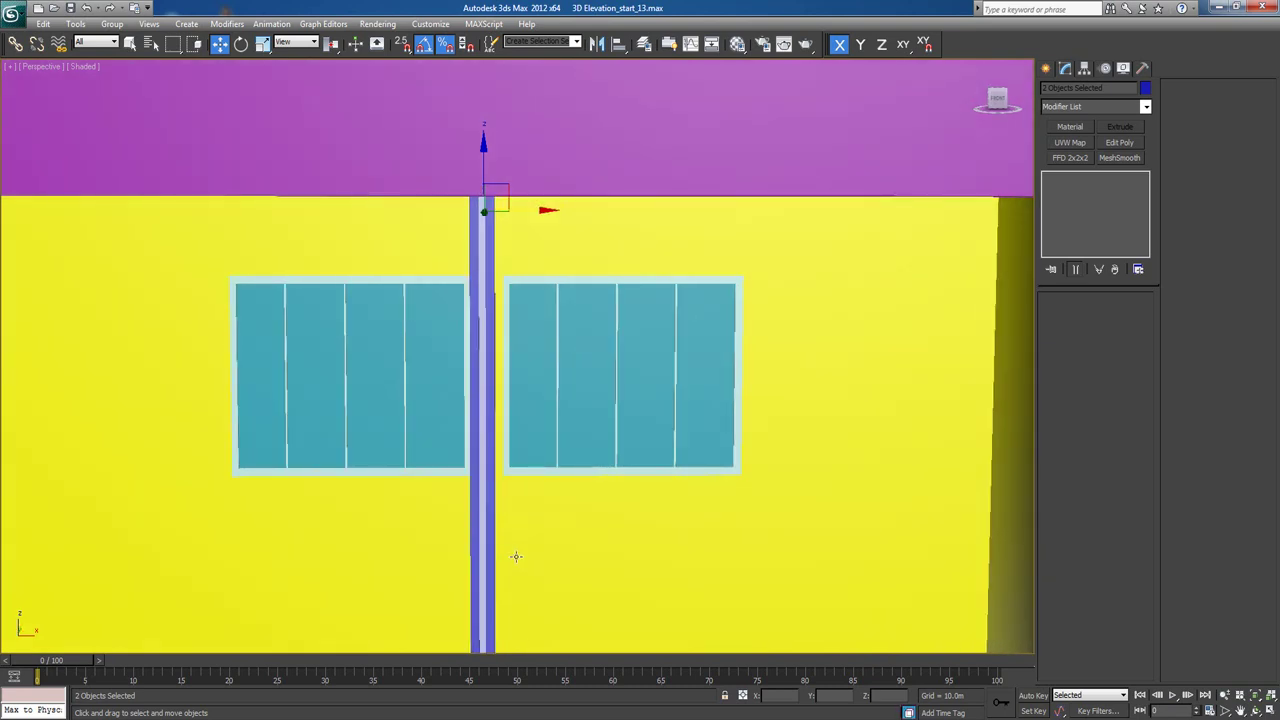
key(f)
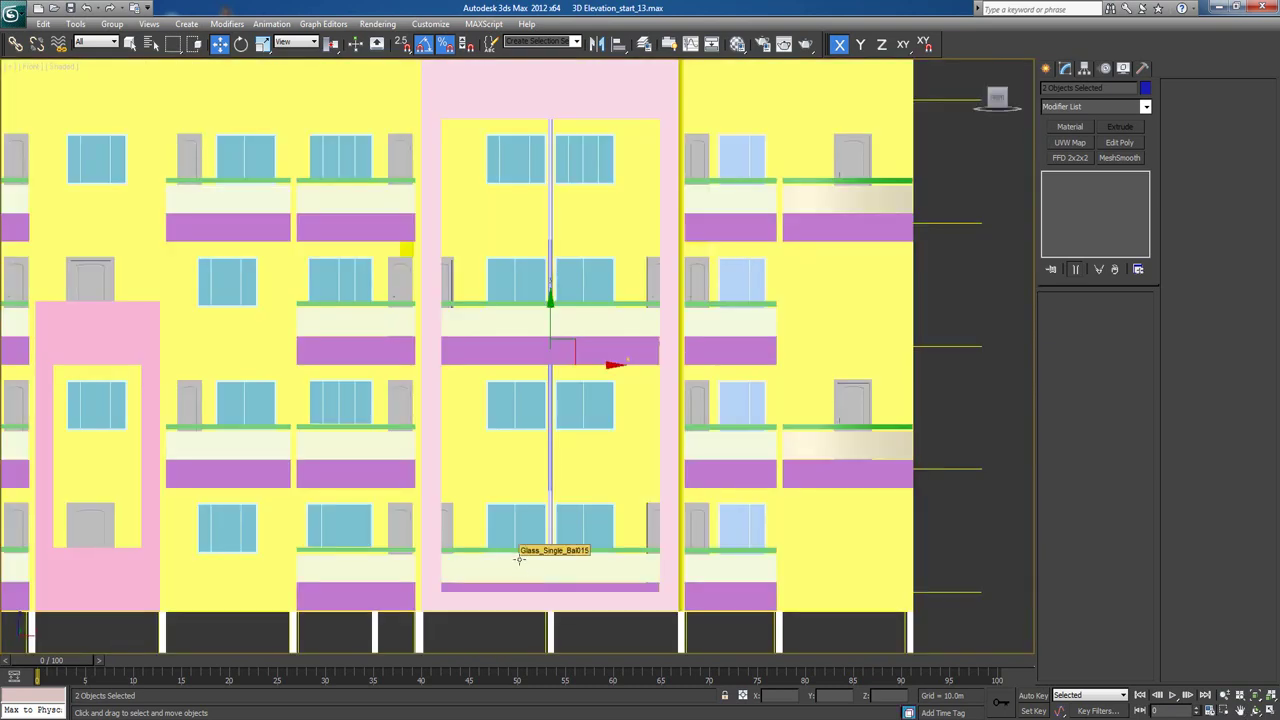
scroll(597, 442, up, 3)
middle_drag(597, 442, 599, 445)
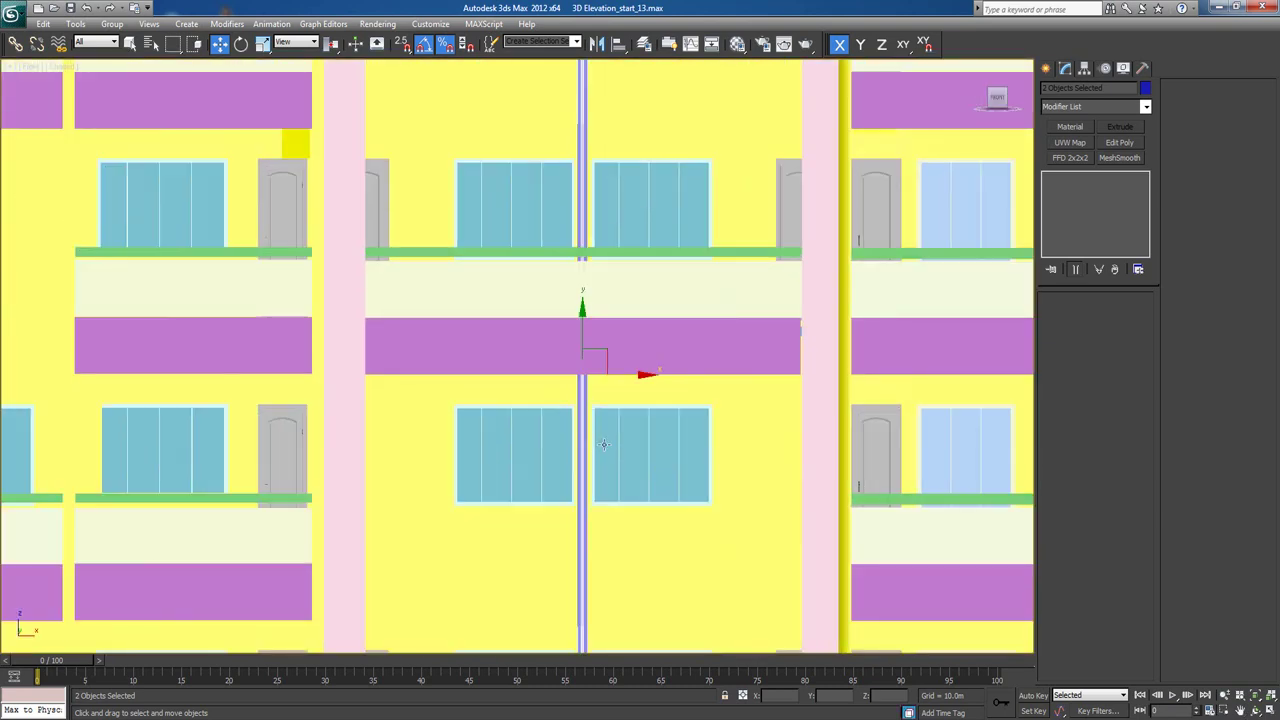
scroll(603, 444, up, 3)
scroll(681, 451, up, 2)
middle_drag(629, 393, 613, 370)
scroll(669, 402, up, 2)
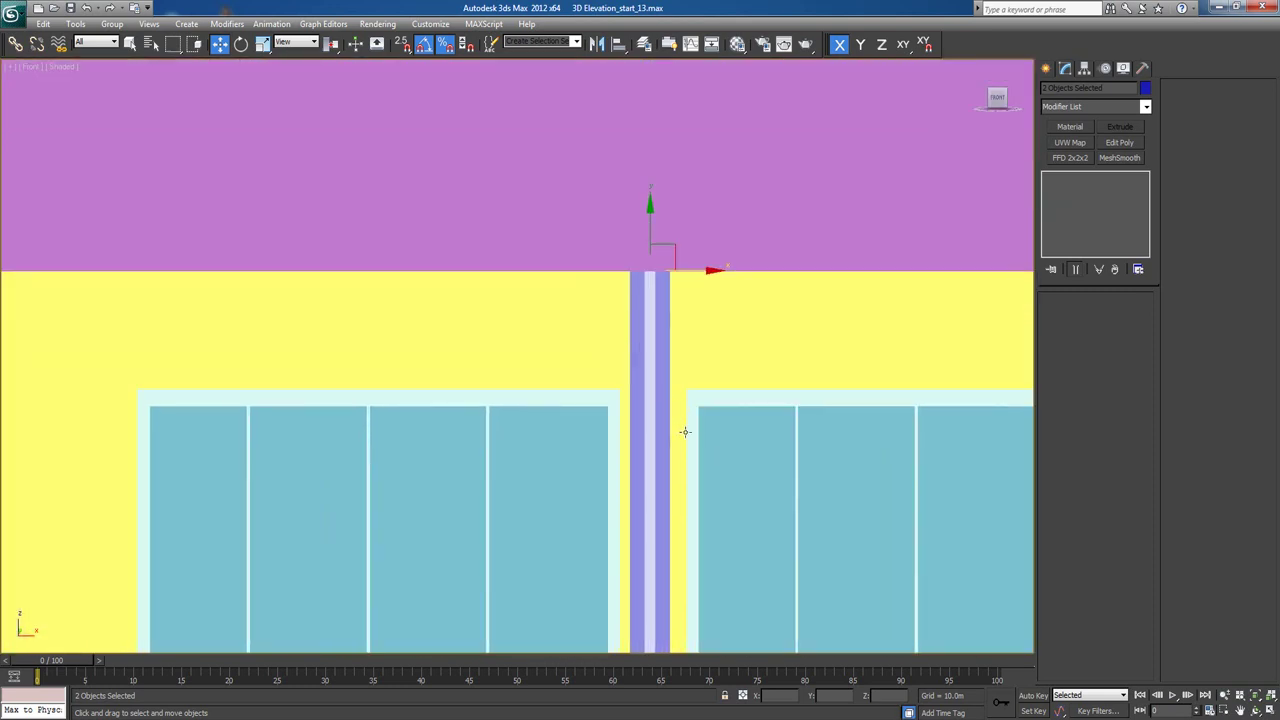
middle_drag(666, 311, 661, 288)
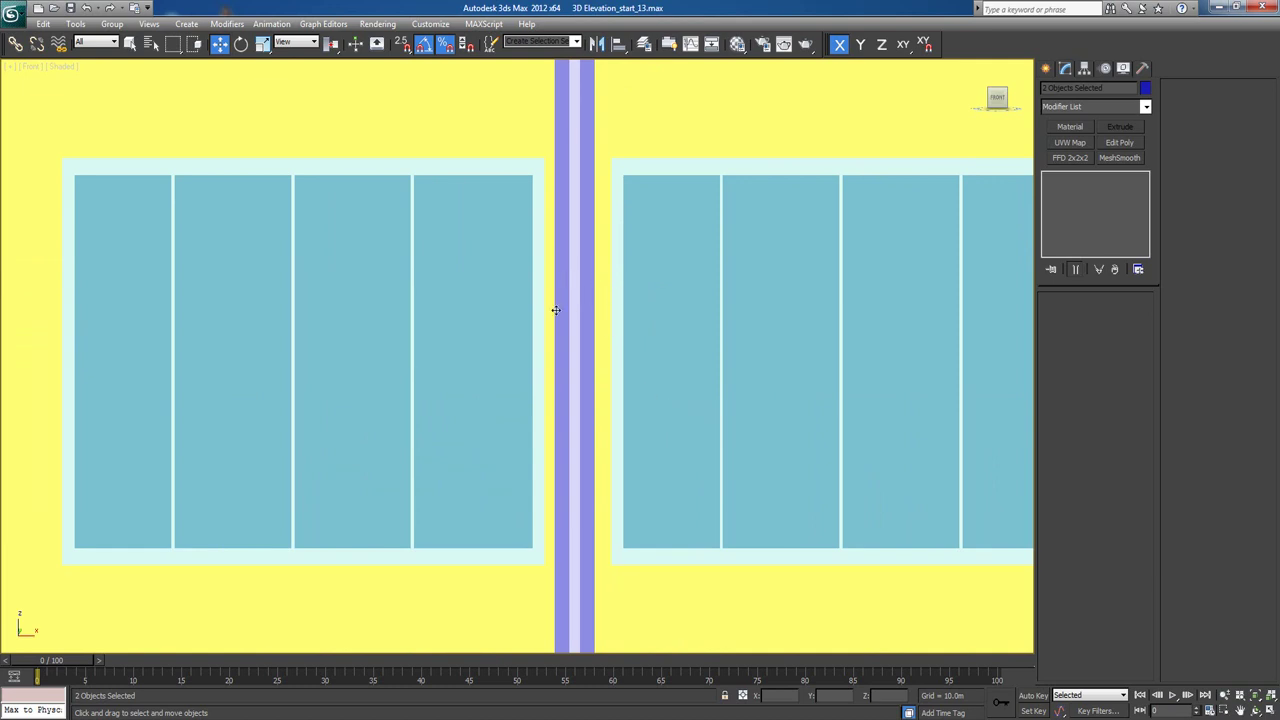
Limit selection to geometry, select the four objects between the two windows, lock the selection and shift them about 0.021 m along X.
key(F3)
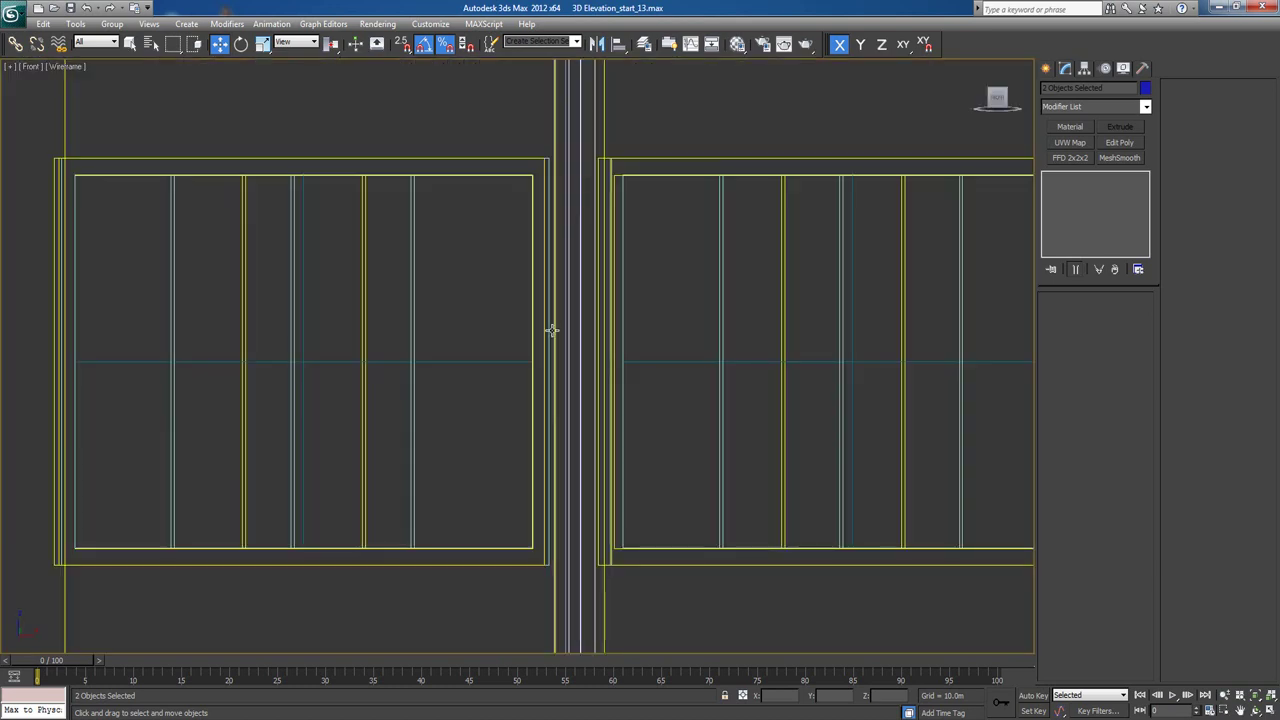
click(96, 41)
click(90, 63)
key(F3)
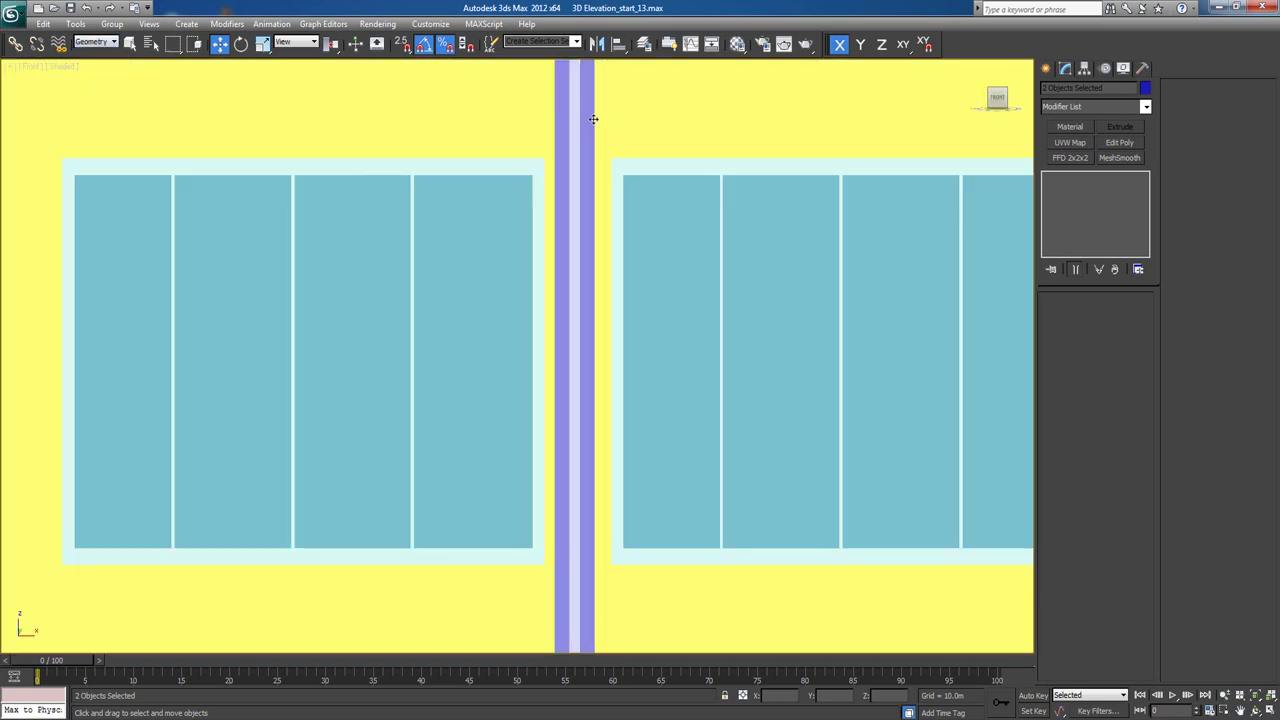
key(F3)
drag(619, 100, 549, 134)
key(F3)
key(space)
drag(585, 297, 586, 294)
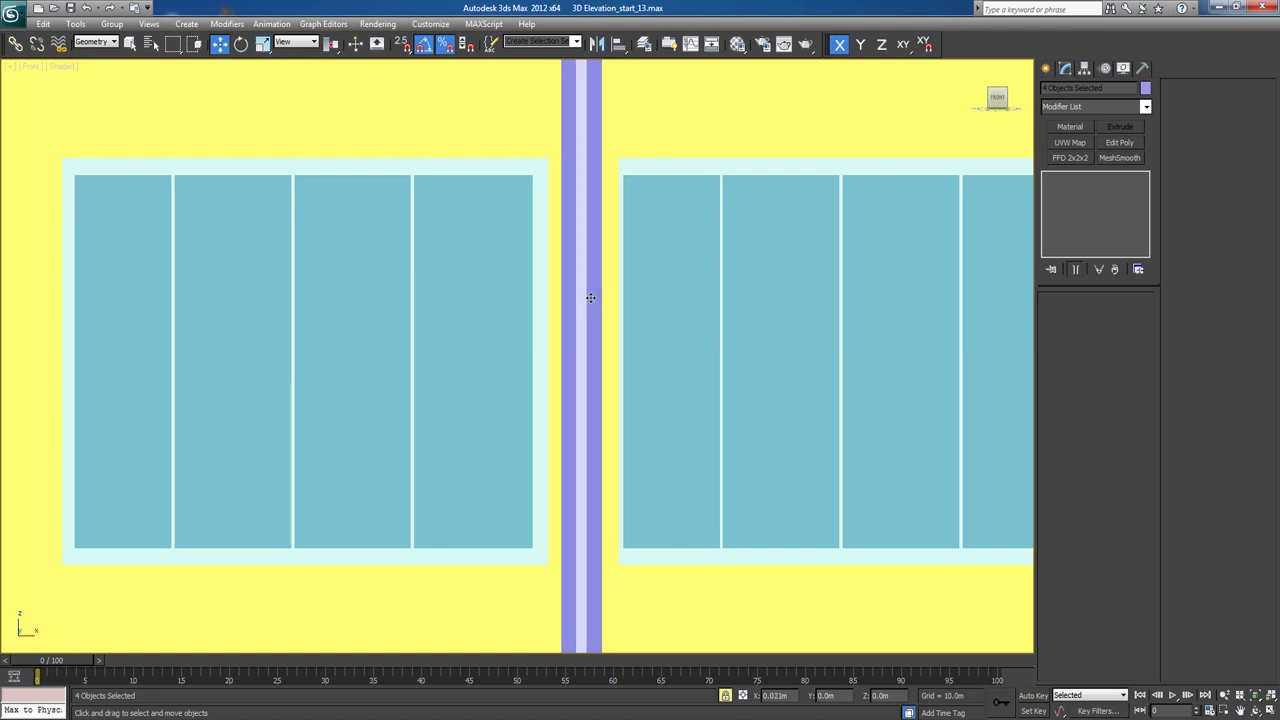
Unlock the selection and lower the glass panel of the widest bay's lowest balcony by about 0.012 m.
scroll(637, 417, down, 8)
middle_drag(637, 496, 600, 108)
scroll(491, 272, up, 5)
middle_drag(491, 272, 492, 352)
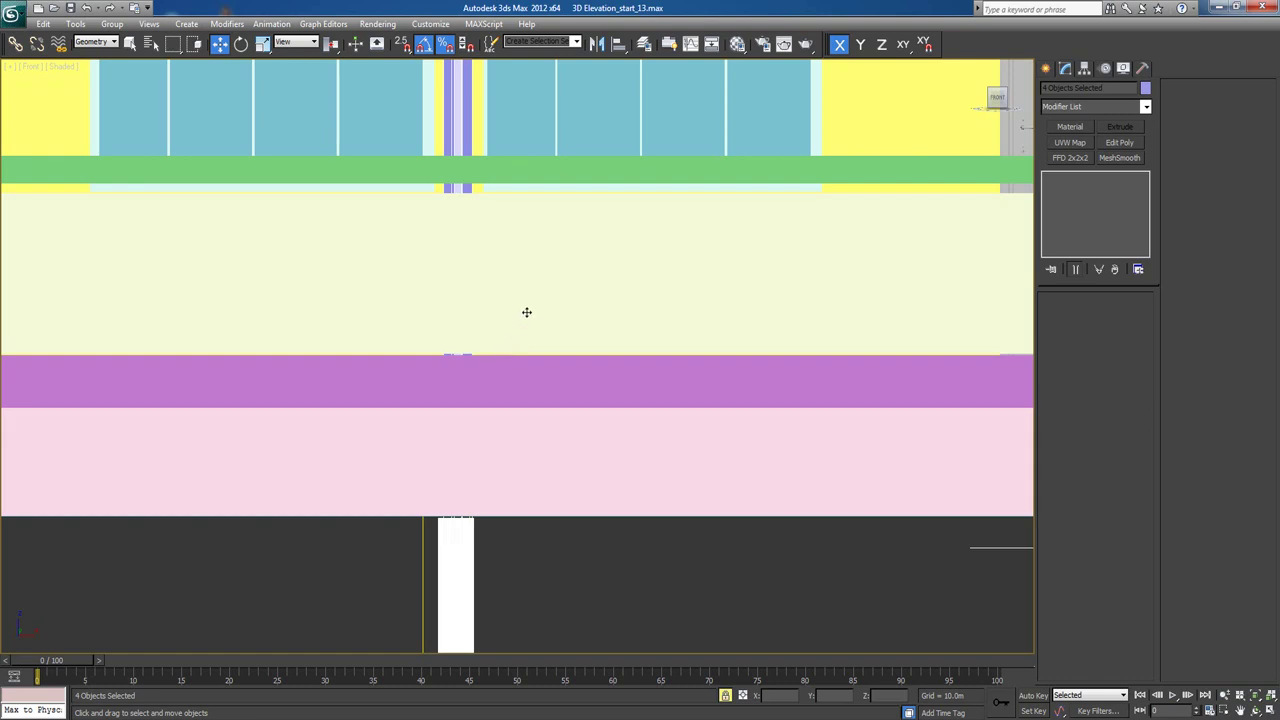
key(space)
click(513, 308)
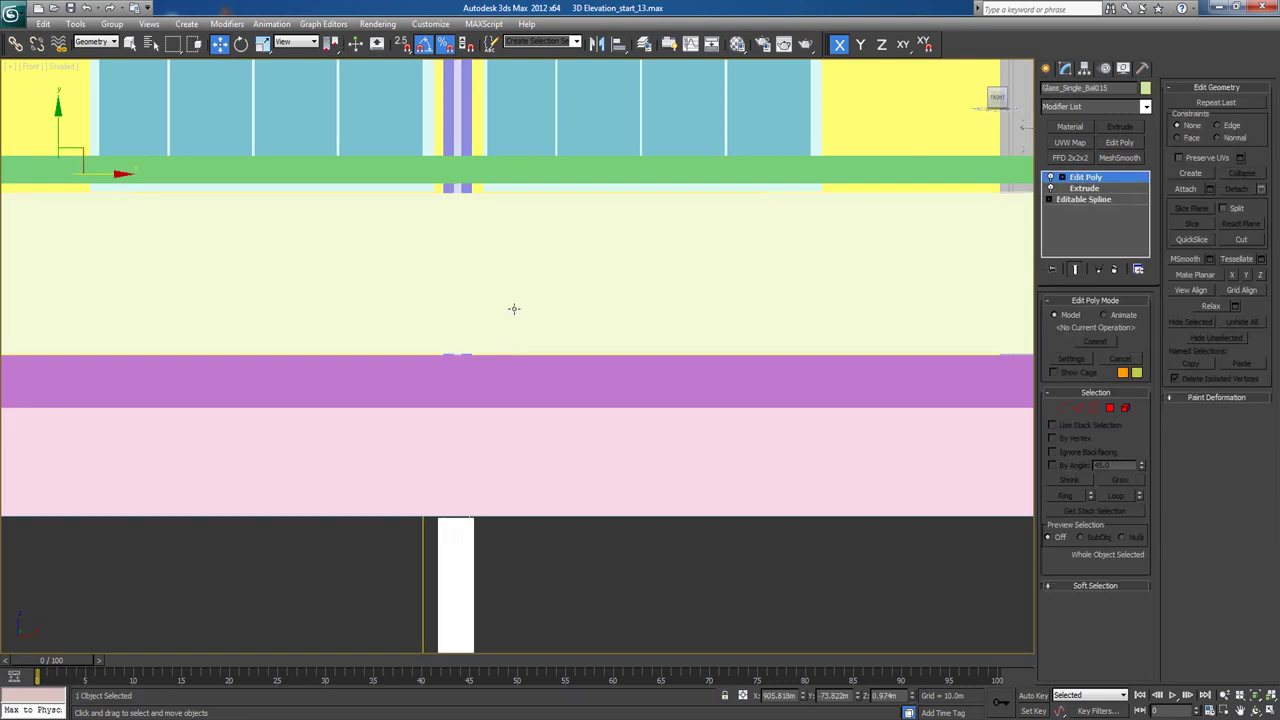
middle_drag(553, 338, 839, 343)
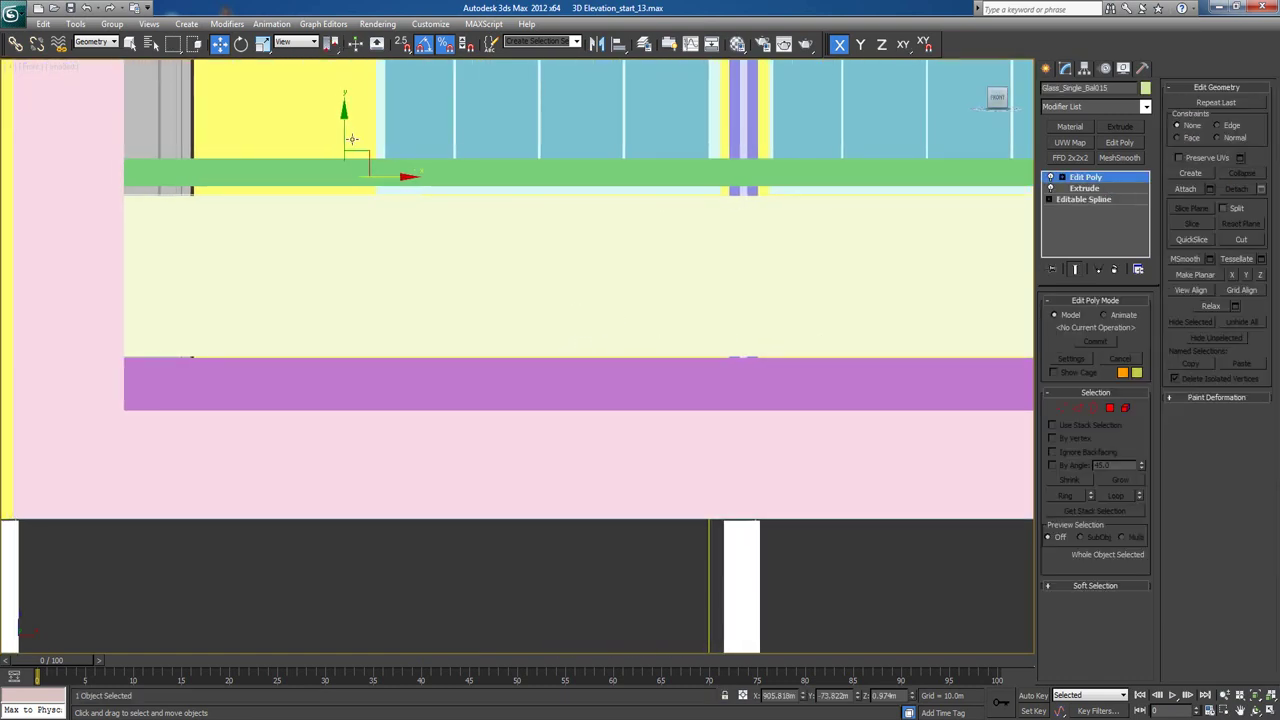
drag(343, 128, 343, 131)
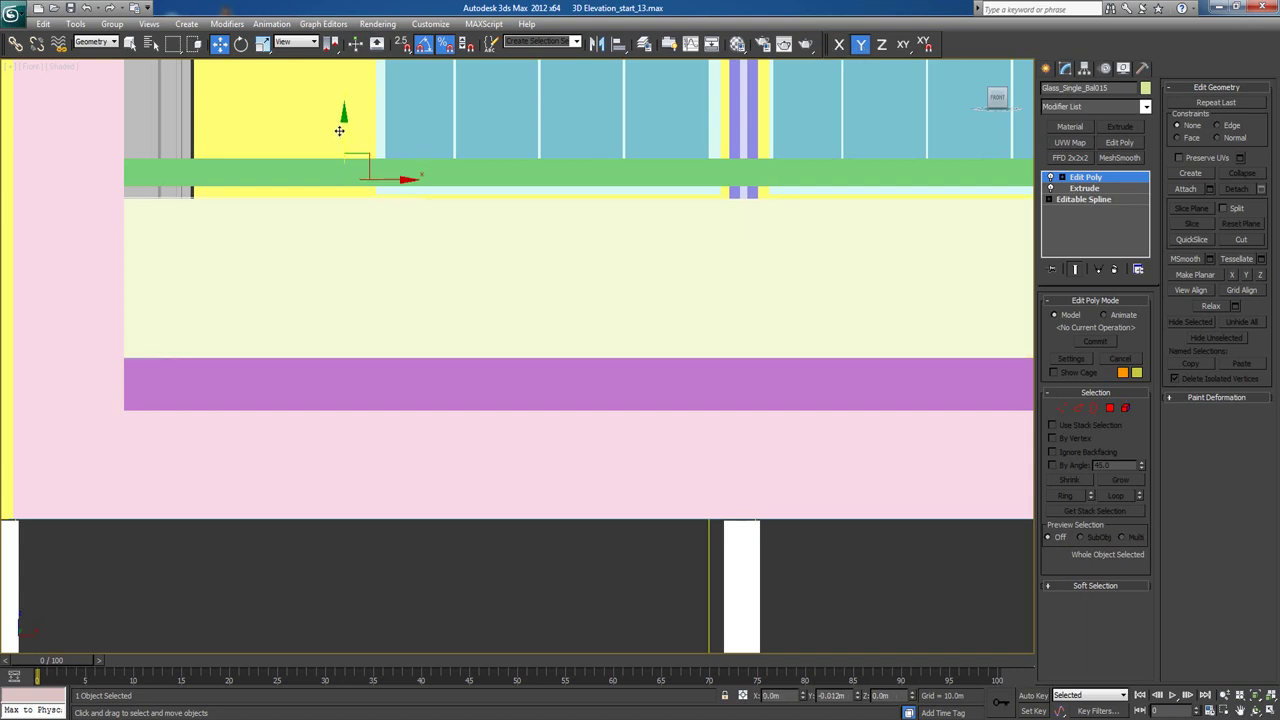
scroll(680, 283, down, 3)
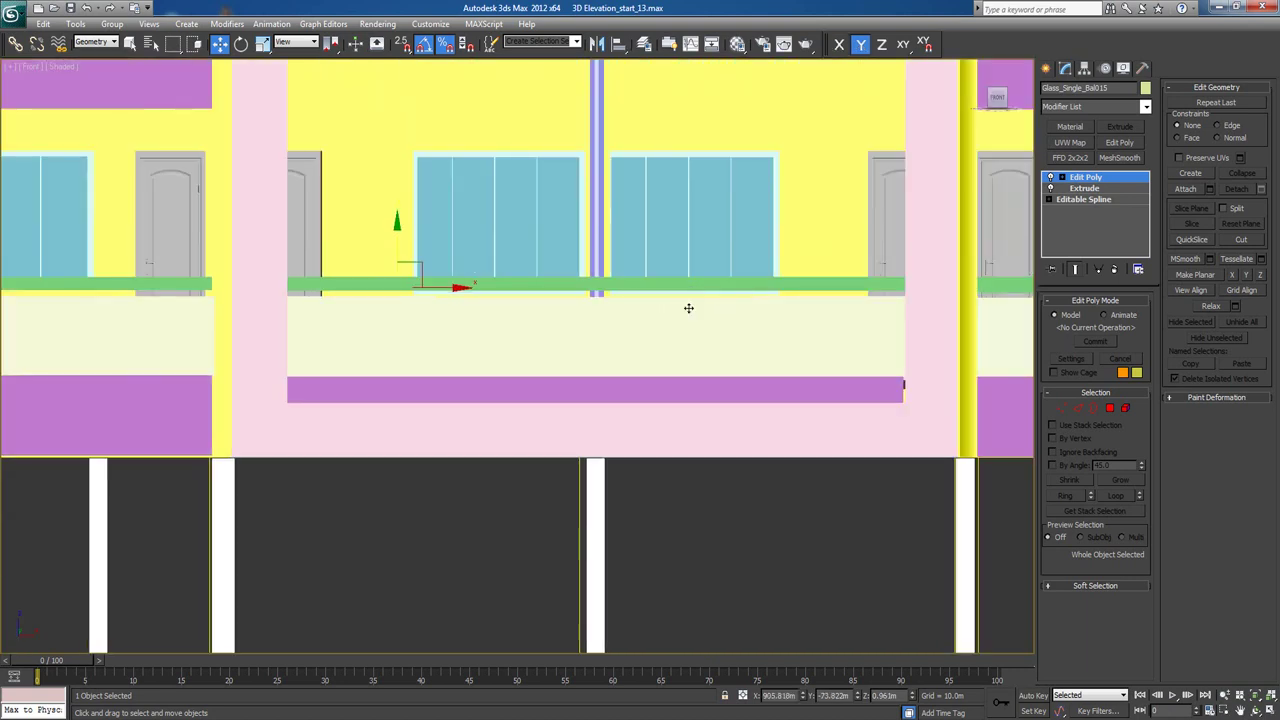
scroll(652, 349, down, 3)
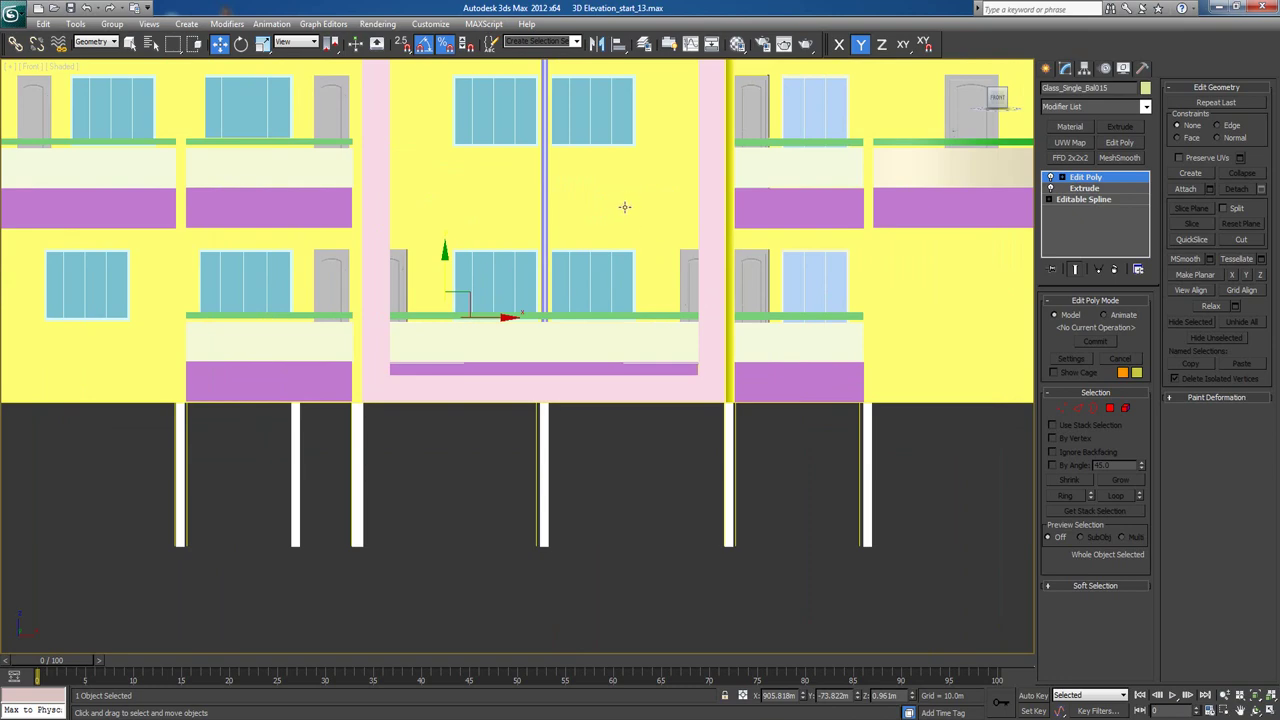
Examine the building's front in the shaded perspective view, from the widest bay to the narrow balconies beside the small pink frame.
scroll(629, 343, down, 4)
scroll(631, 351, up, 2)
key(p)
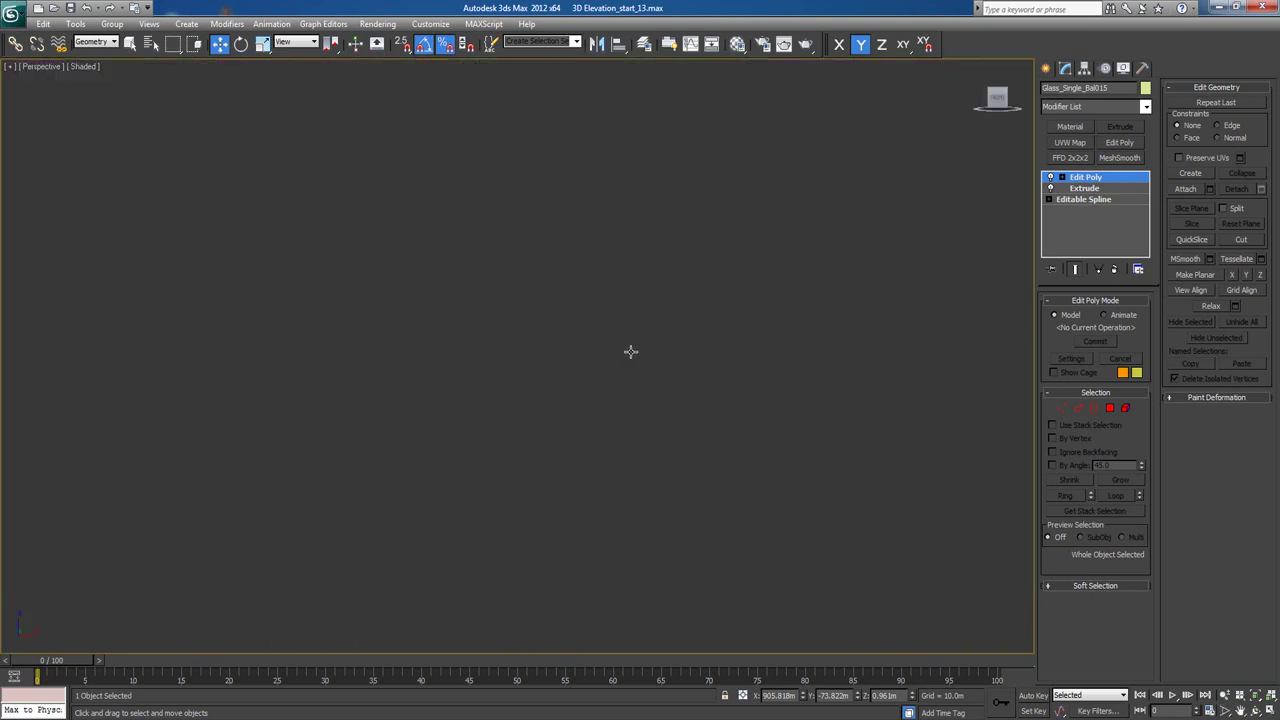
key(z)
alt+middle_drag(594, 377, 617, 389)
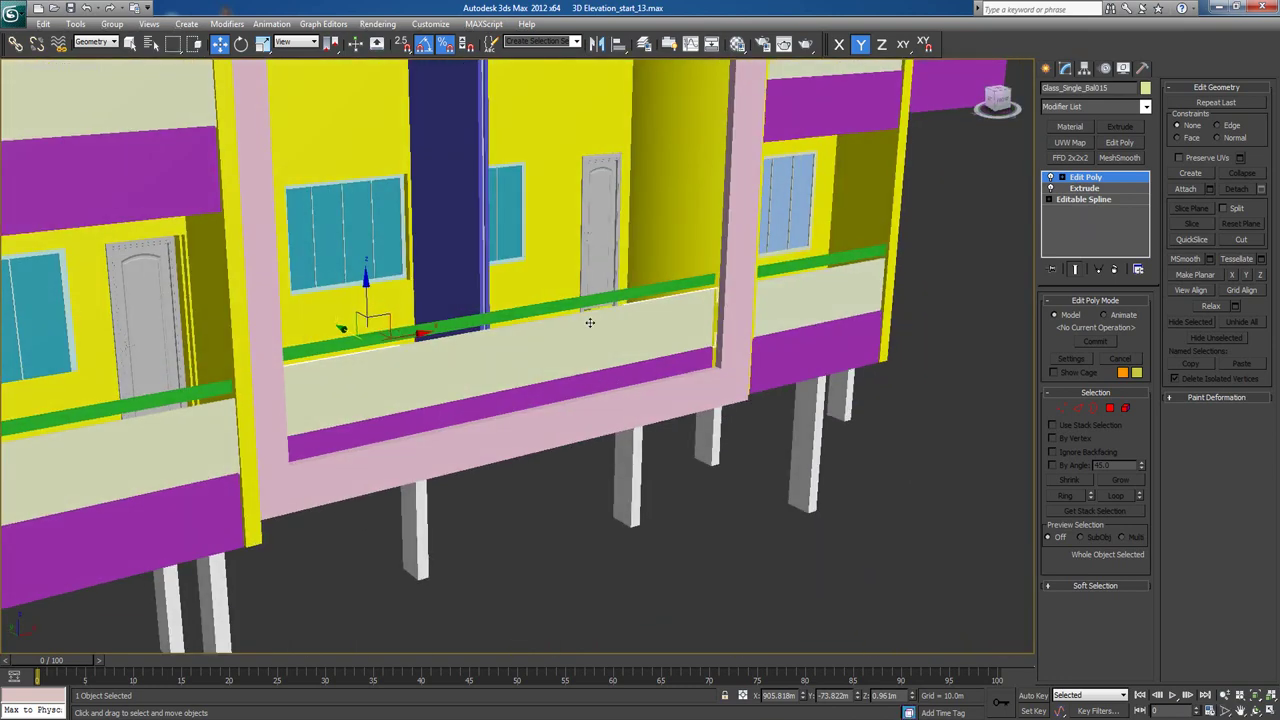
scroll(621, 351, down, 3)
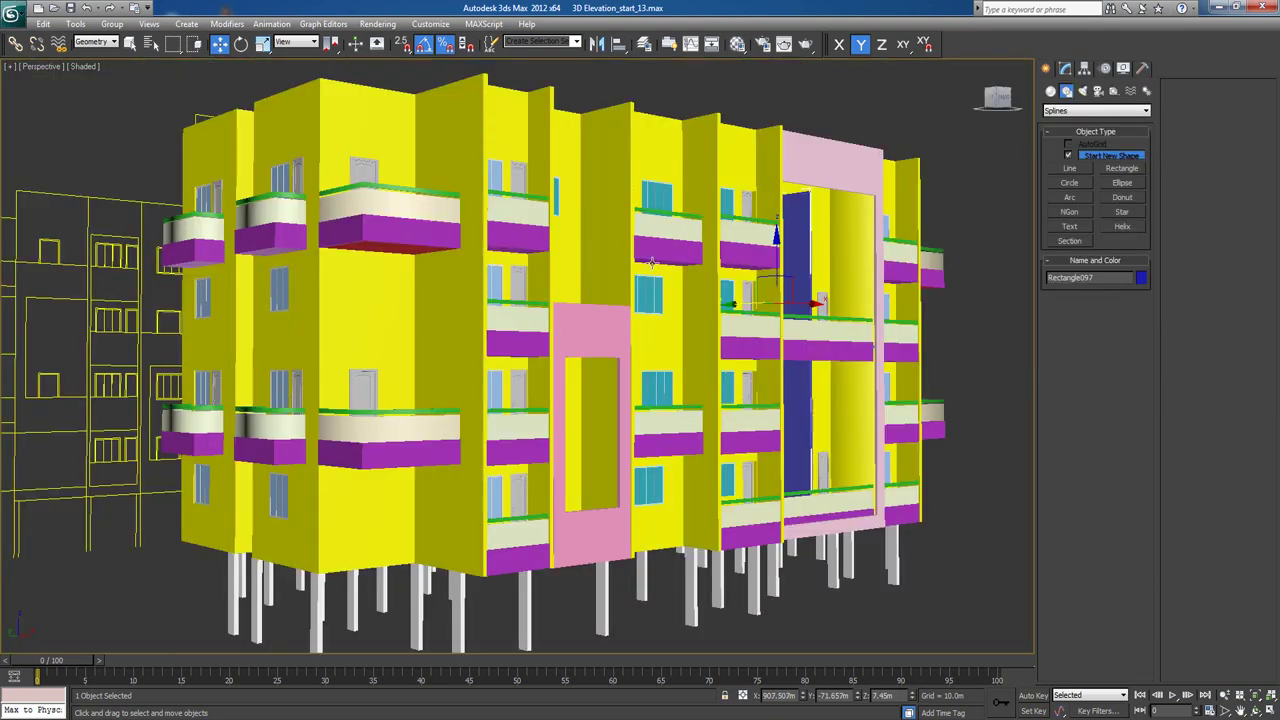
click(535, 244)
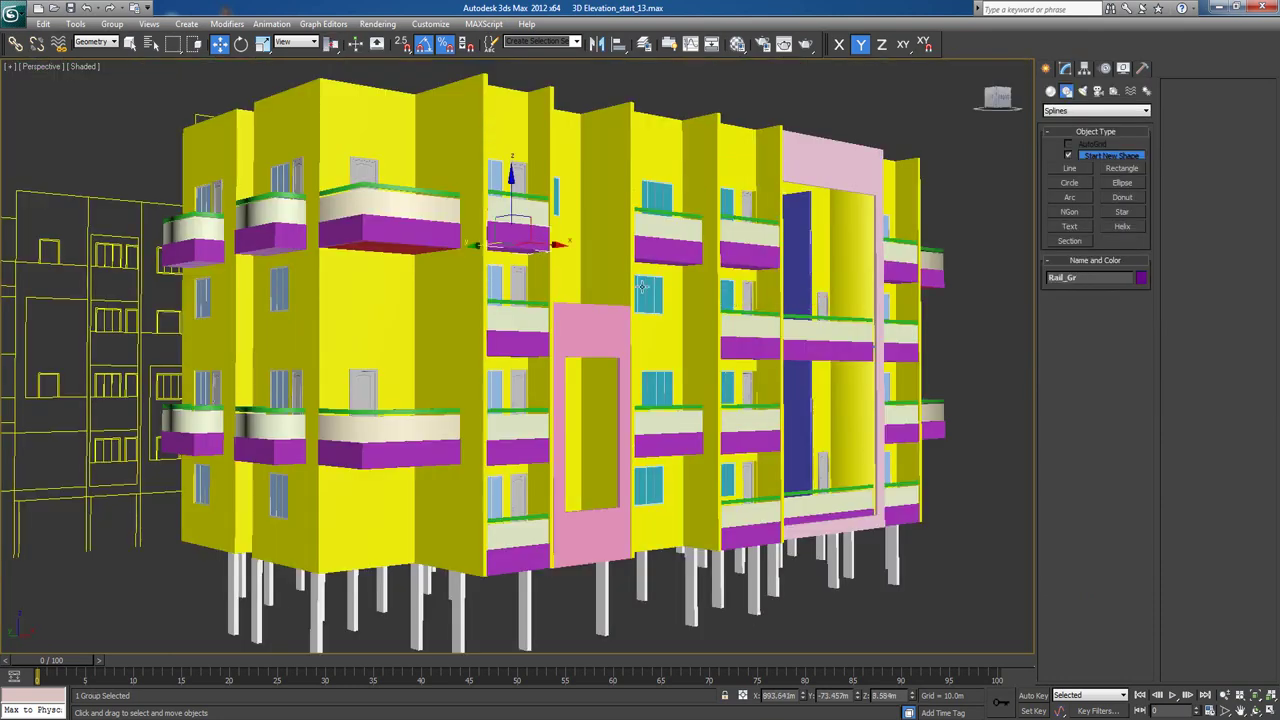
key(z)
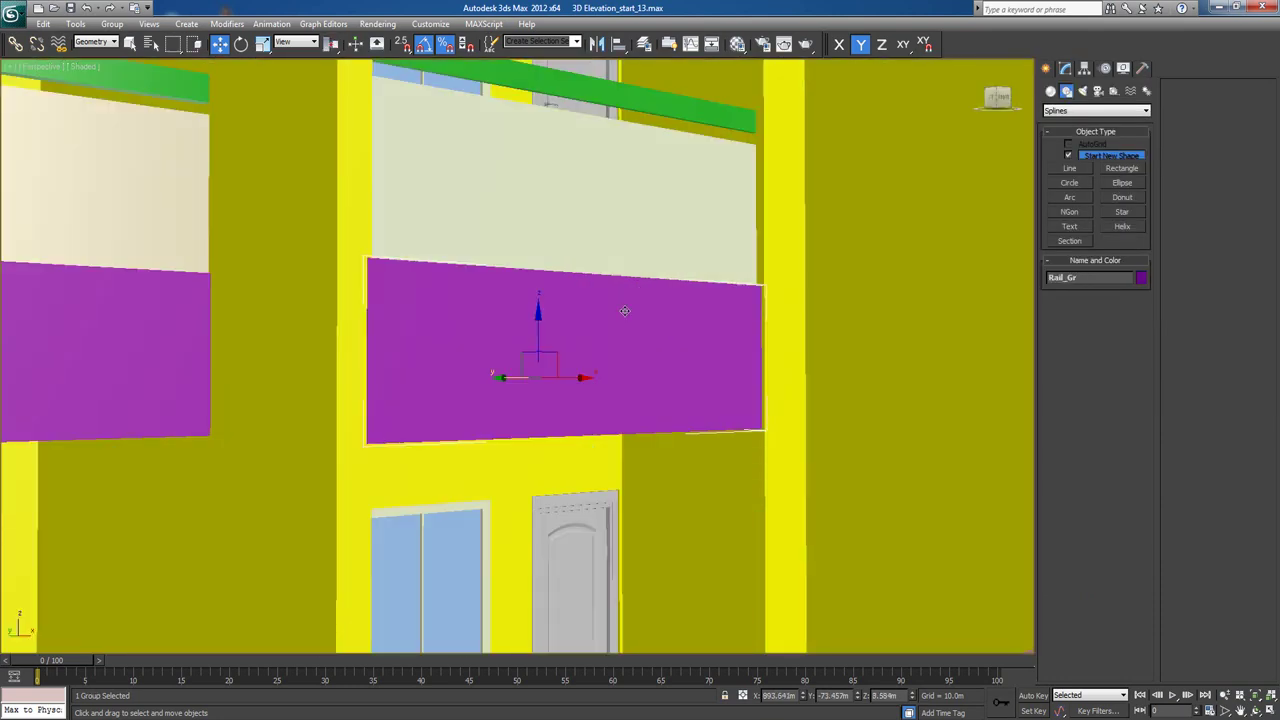
scroll(620, 290, down, 5)
scroll(617, 353, down, 3)
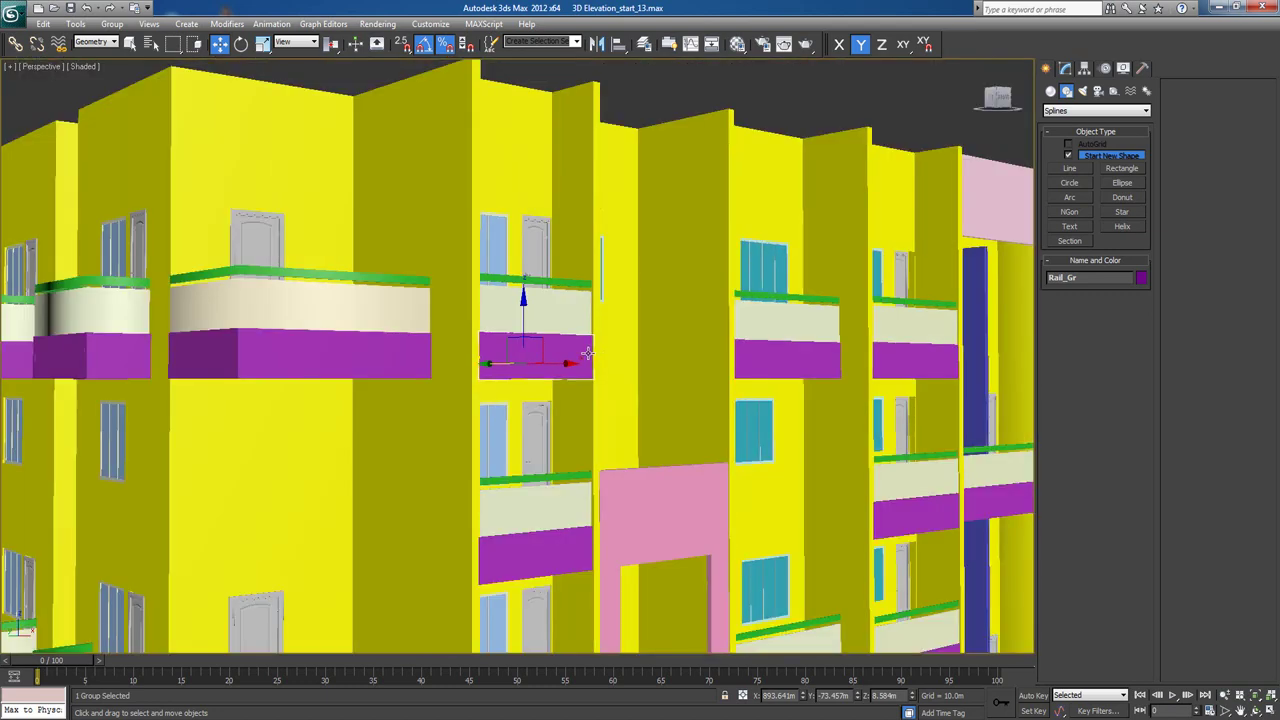
alt+middle_drag(610, 351, 602, 228)
click(680, 93)
middle_drag(560, 534, 567, 411)
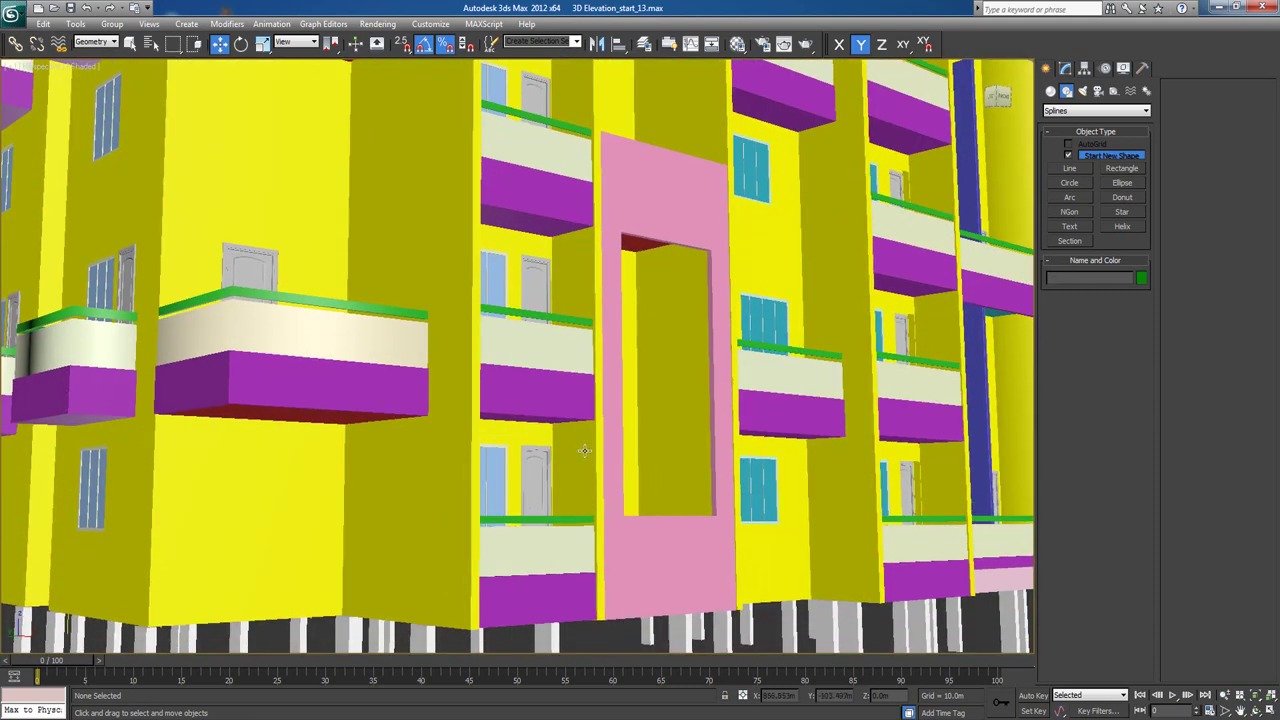
Select the purple railing group, glass panel and green handrail of the middle balcony beside the small pink frame and isolate them.
click(565, 405)
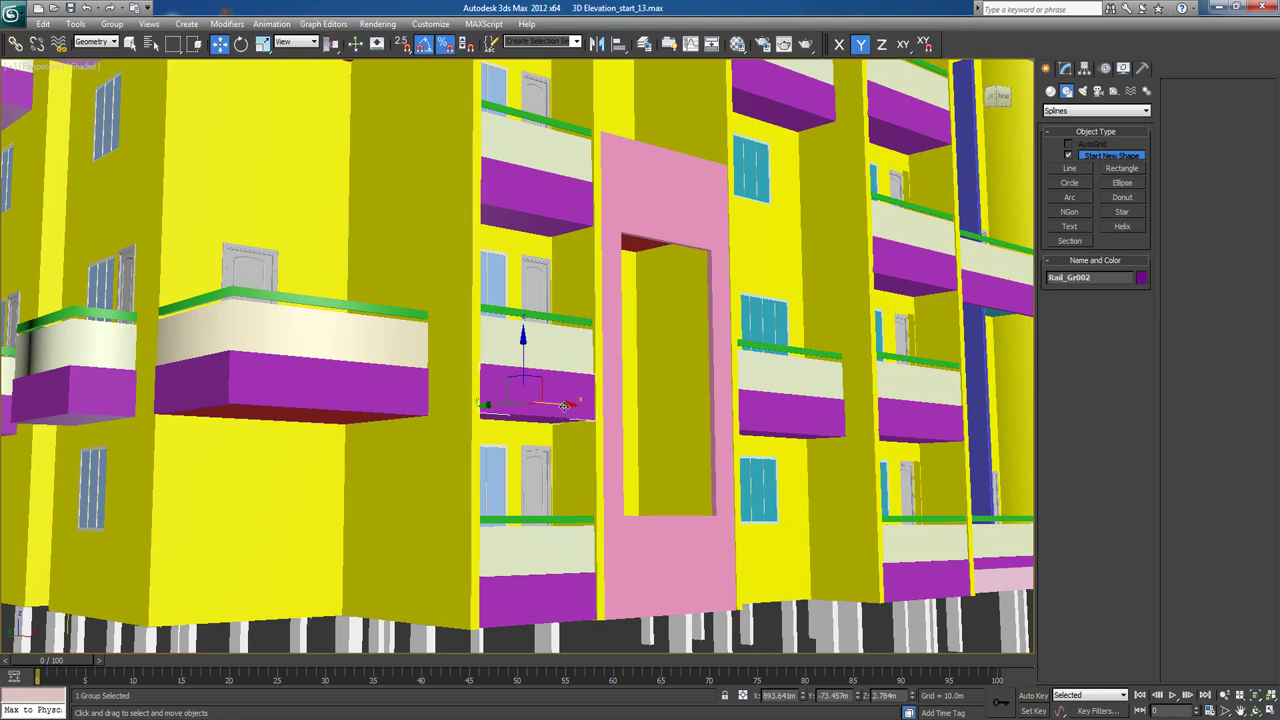
click(551, 353)
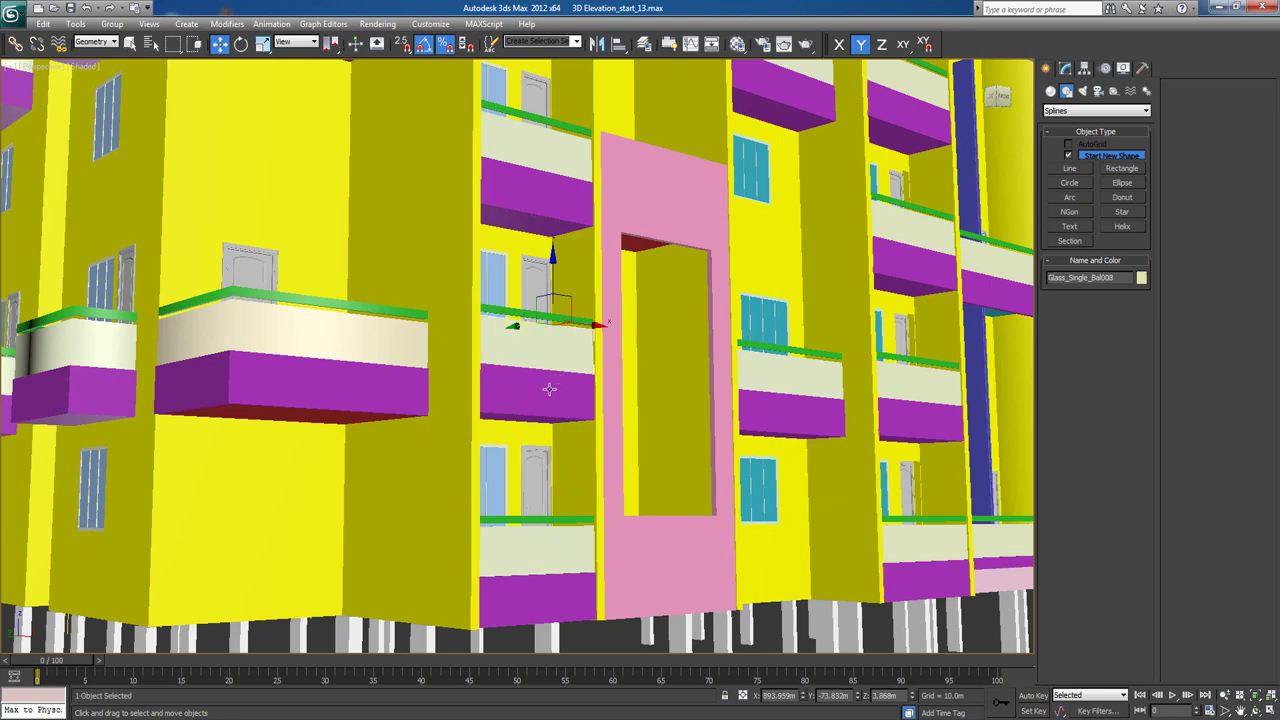
key(F3)
key(F3)
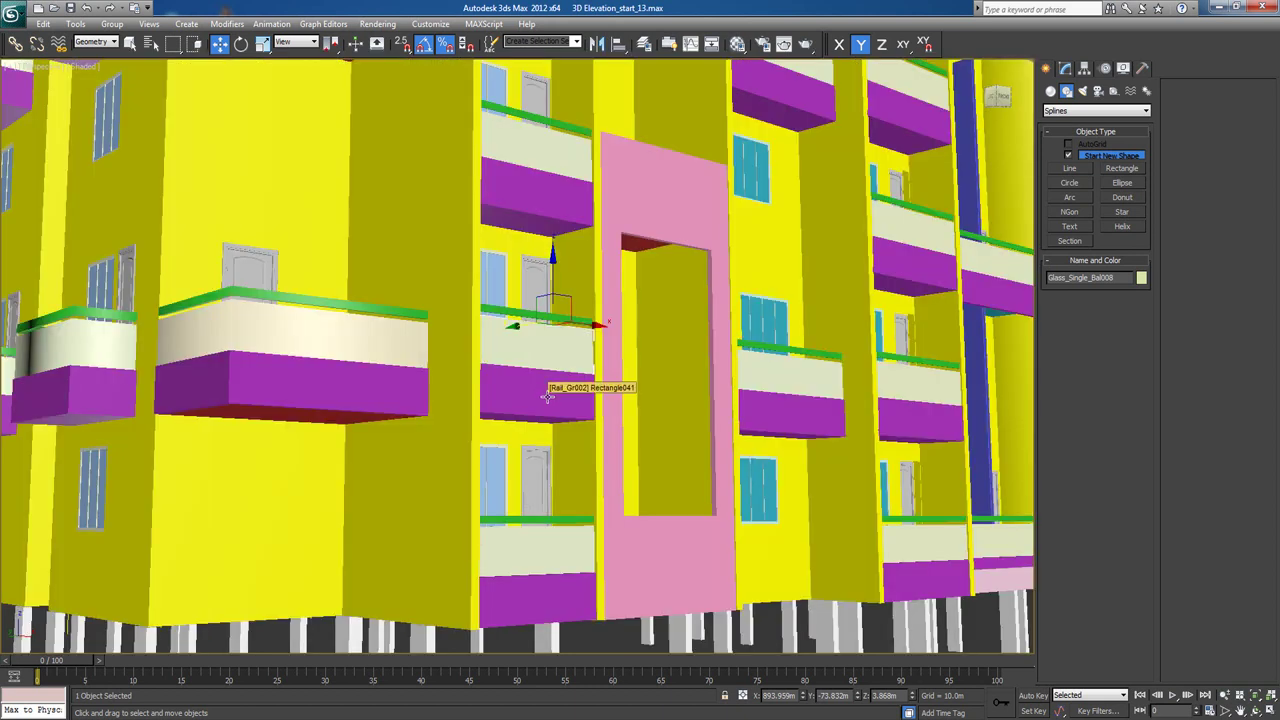
click(545, 395)
drag(524, 342, 525, 414)
right_click(528, 413)
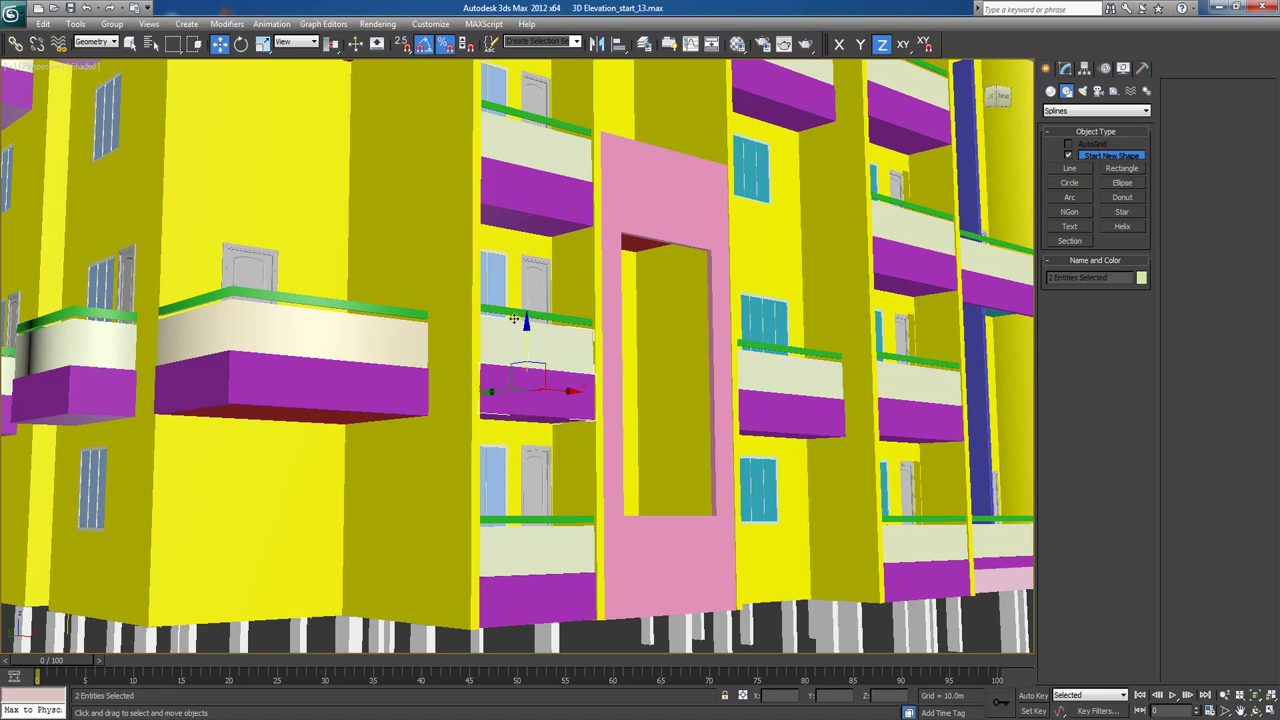
ctrl+click(519, 412)
key(alt)
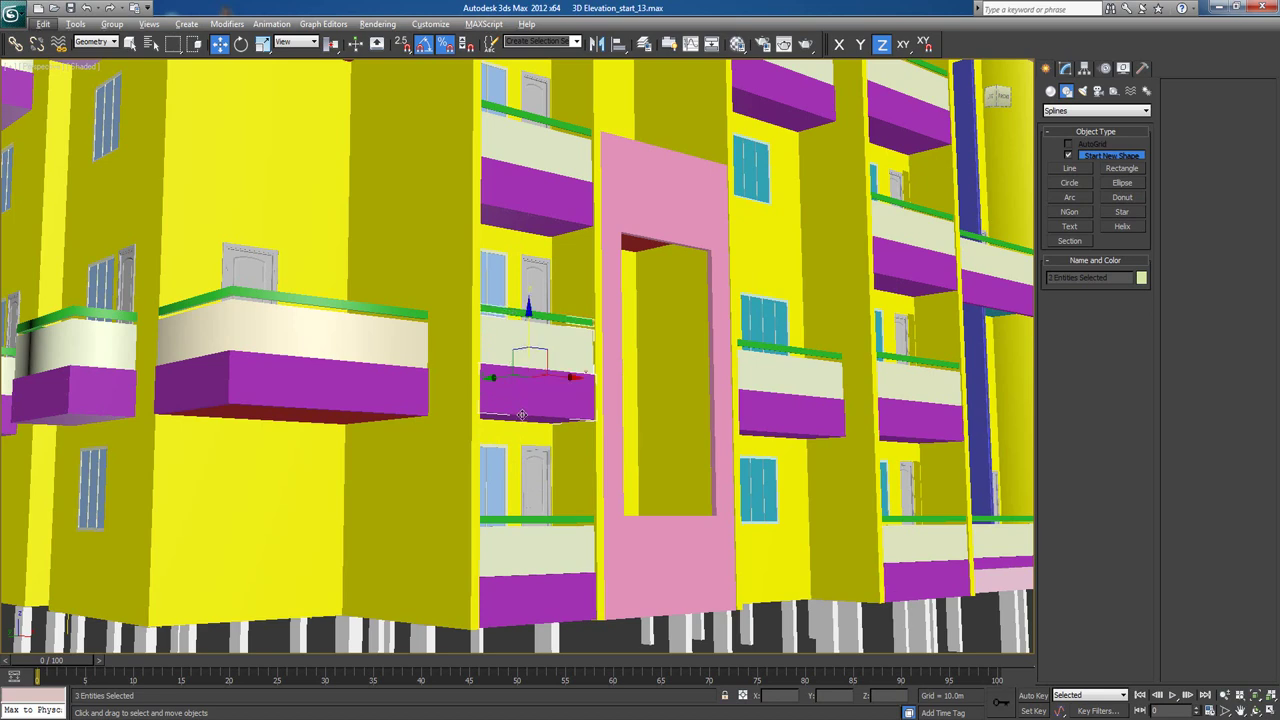
key(alt+q)
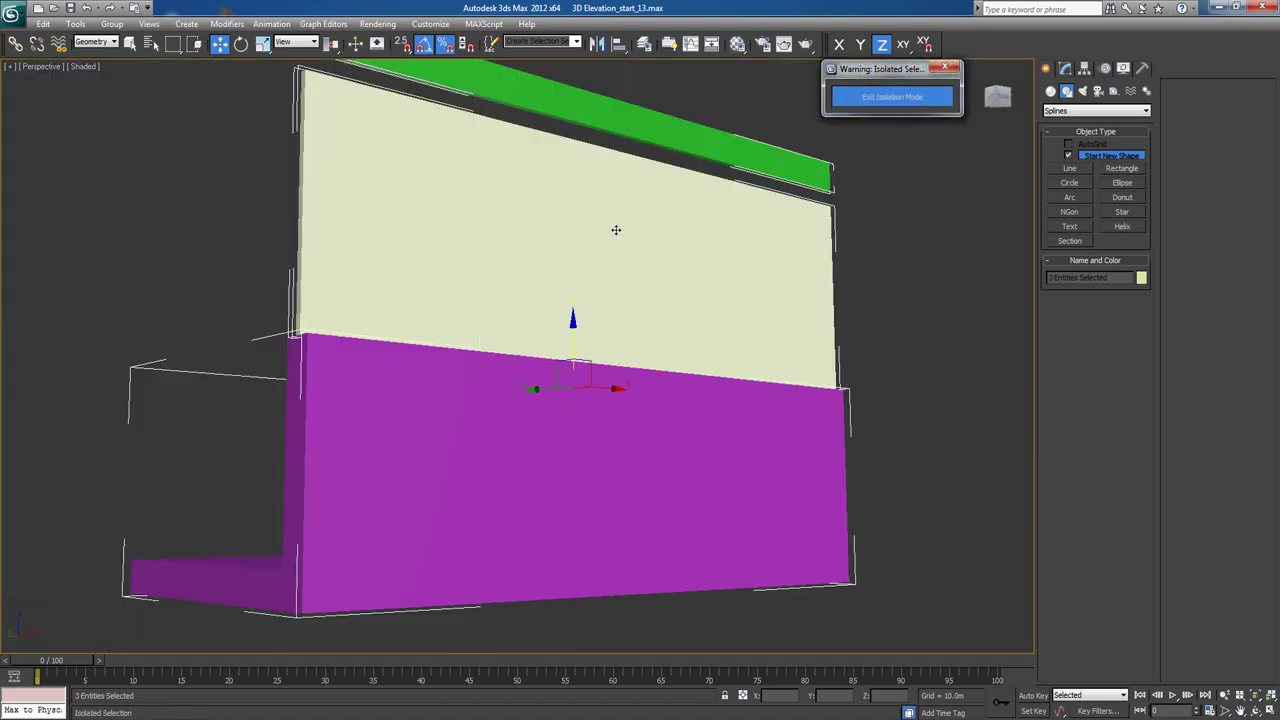
Sketch a rectangle about 1.333 m by 0.722 m in the front wireframe view, from the glass panel's upper edge to the balcony's lower right corner.
key(f)
scroll(471, 229, down, 6)
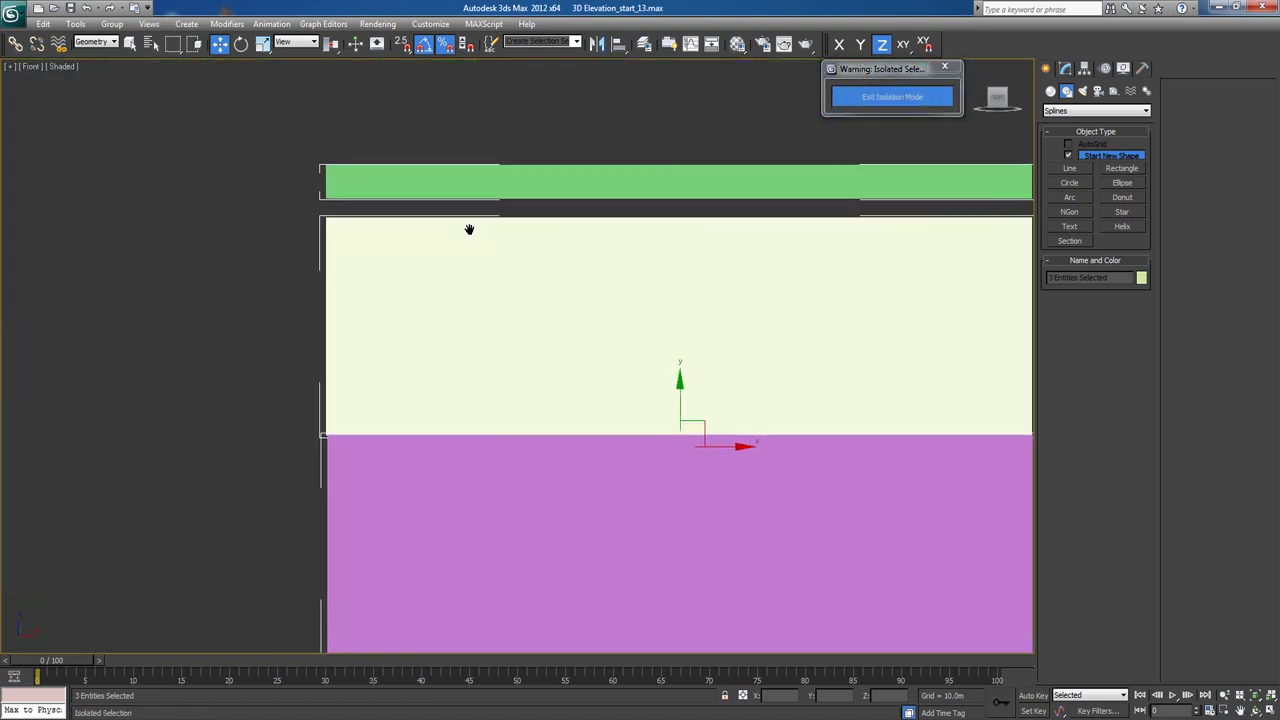
key(F3)
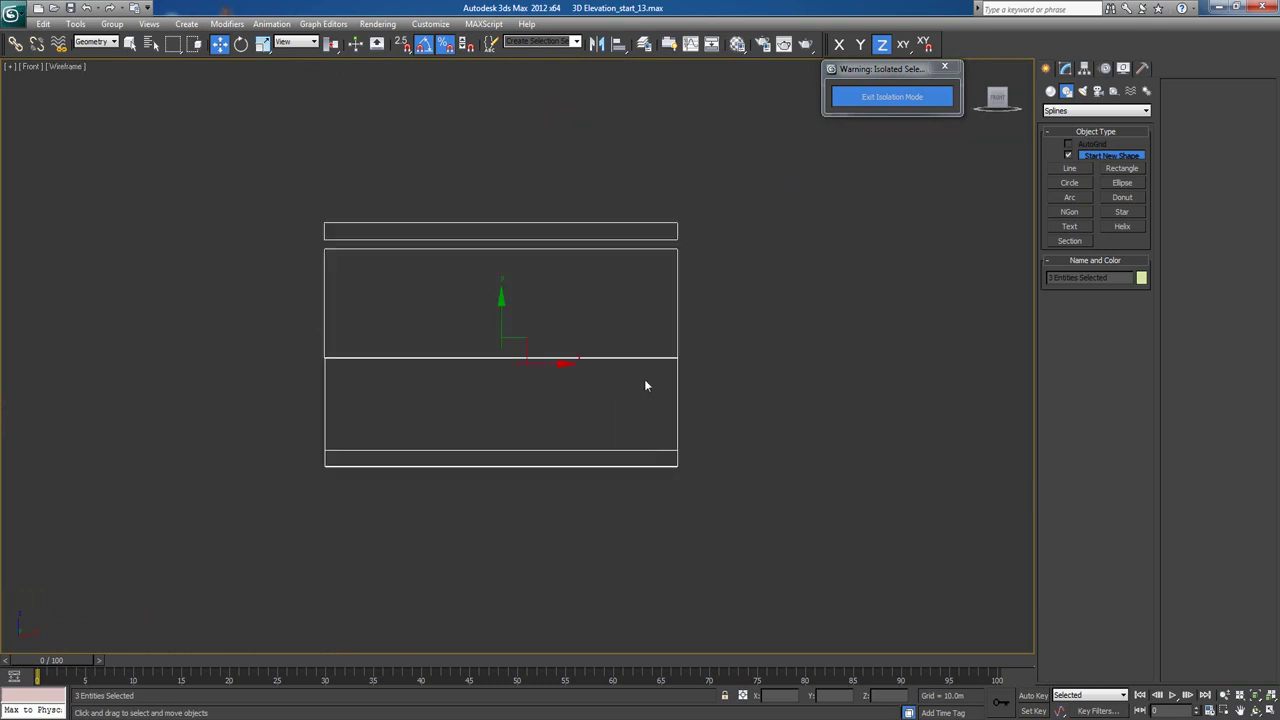
click(1112, 168)
scroll(694, 309, up, 4)
scroll(651, 254, down, 2)
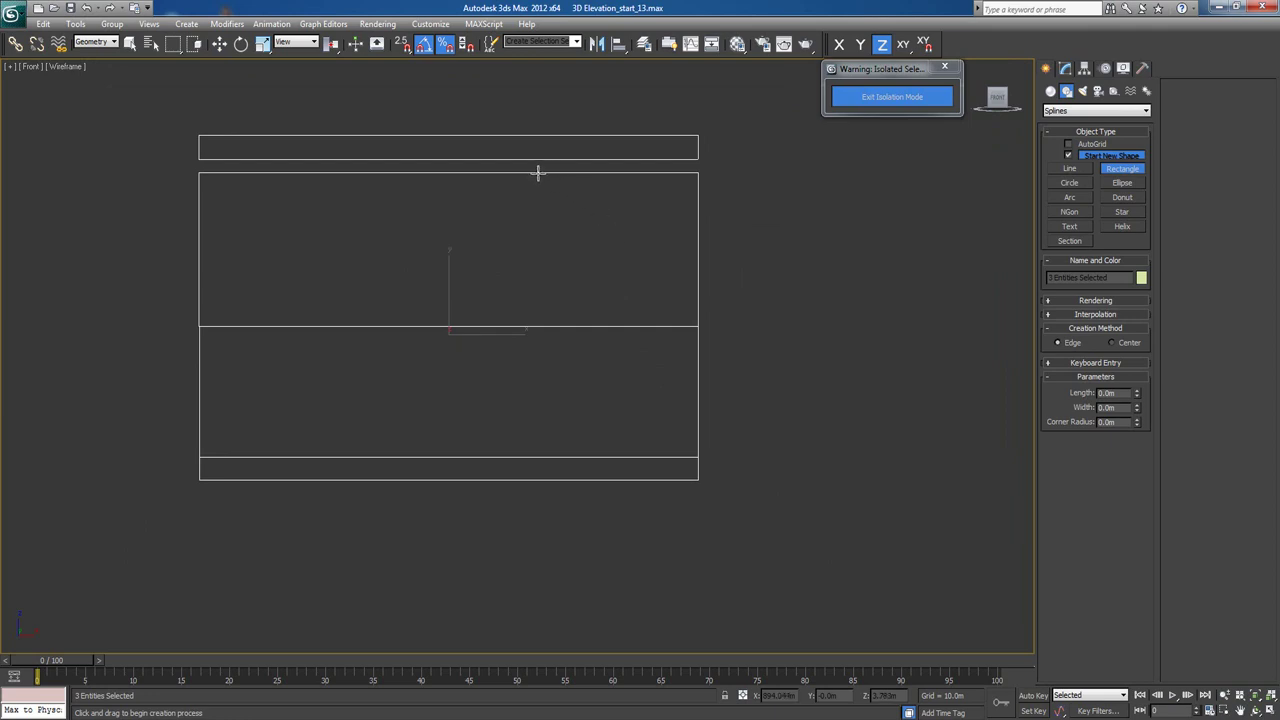
drag(538, 173, 697, 480)
key(w)
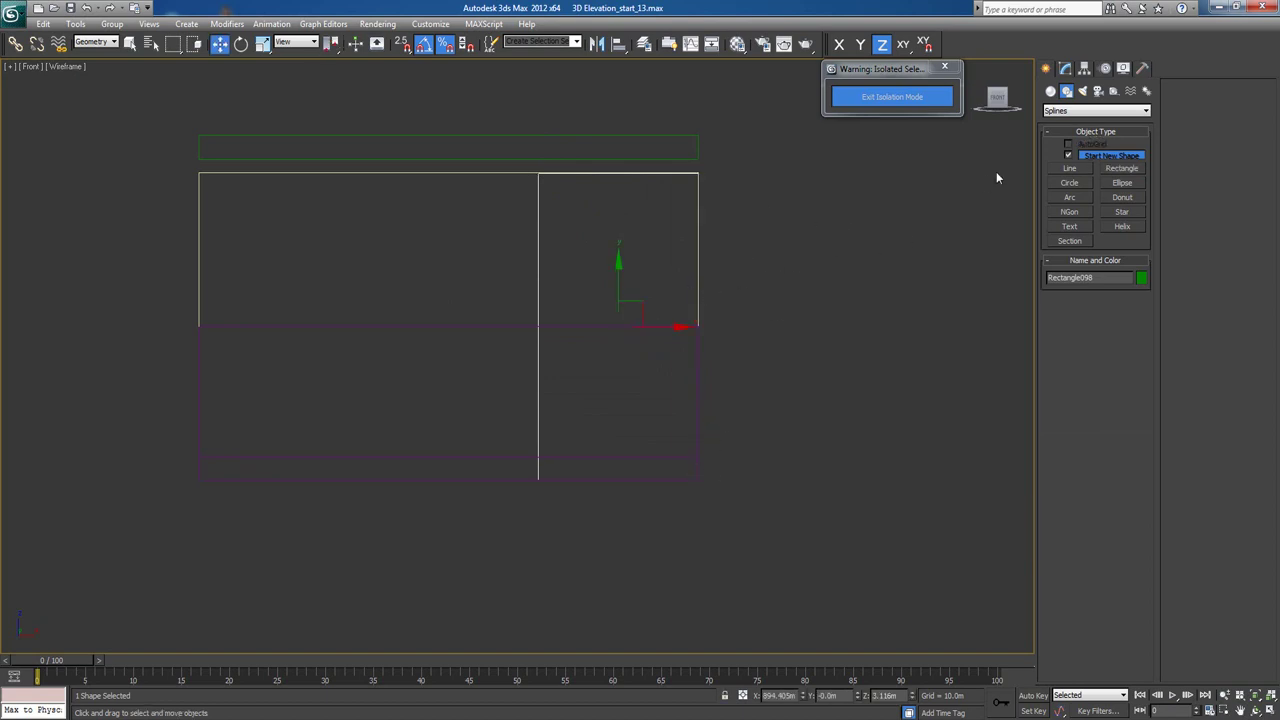
click(618, 44)
click(526, 175)
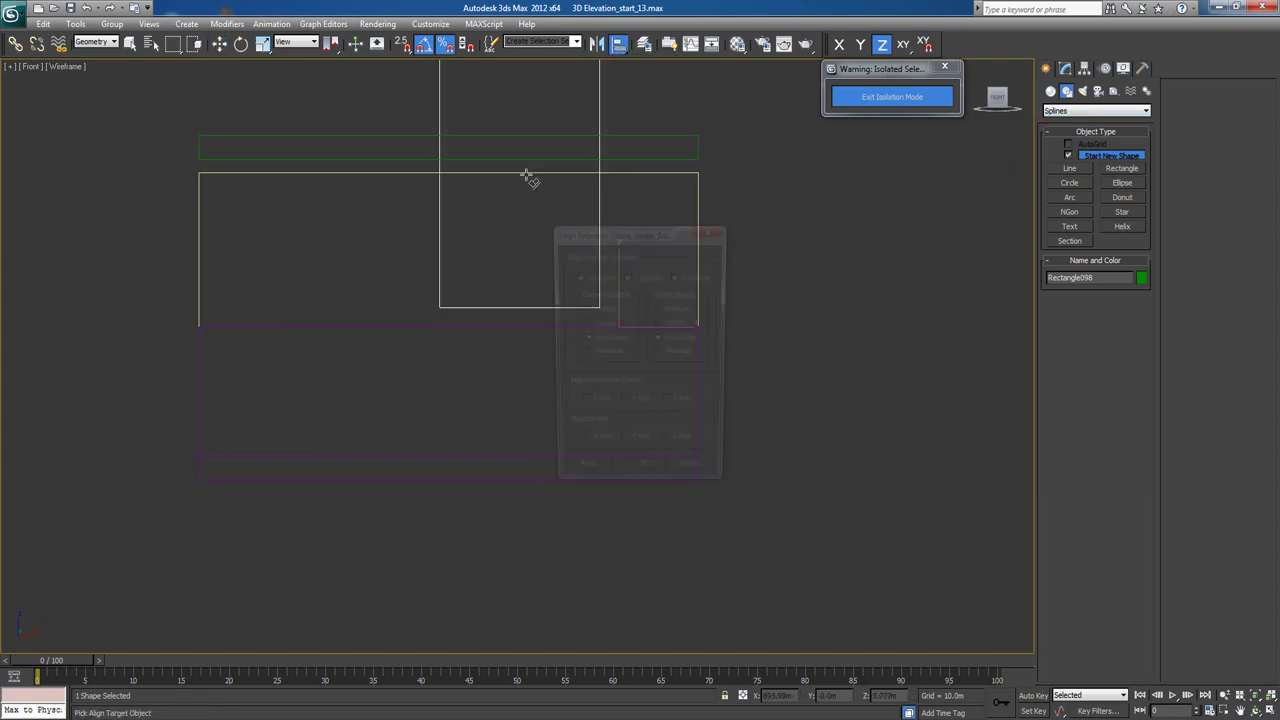
click(695, 479)
right_click(740, 398)
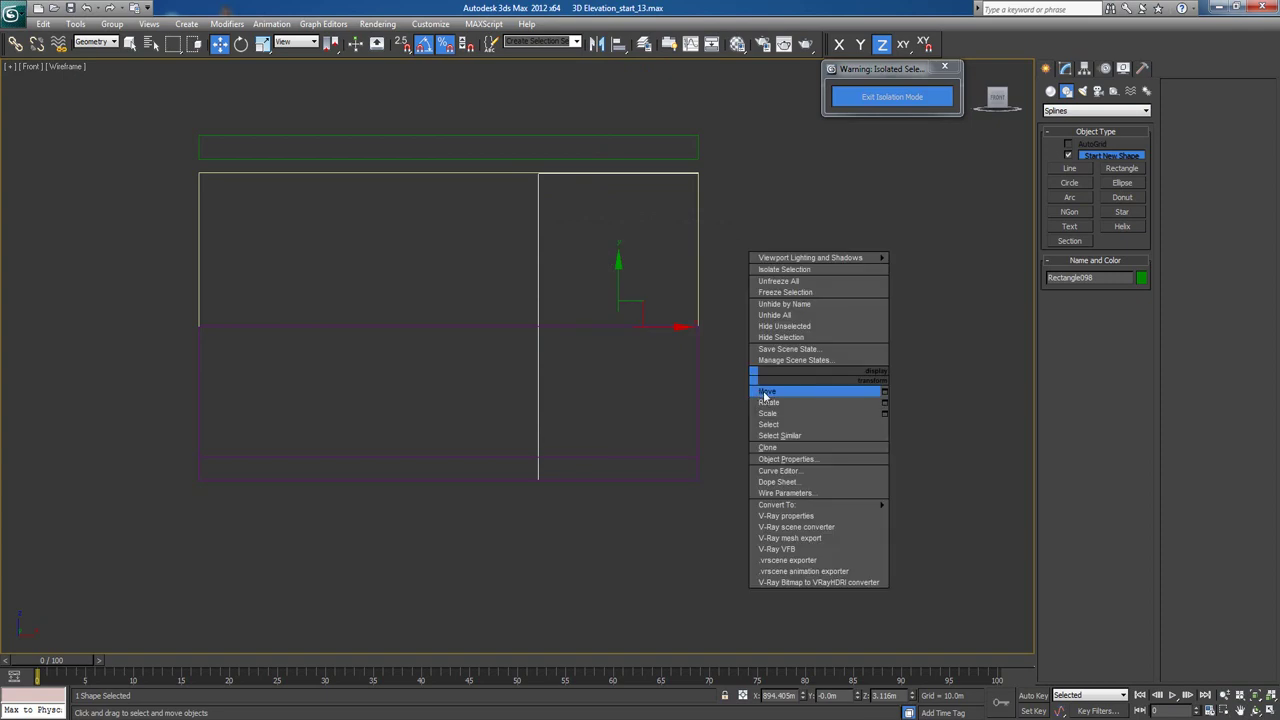
click(768, 399)
Move the rectangle along Y in the top view to just in front of the balcony, at about -74.118 m.
key(t)
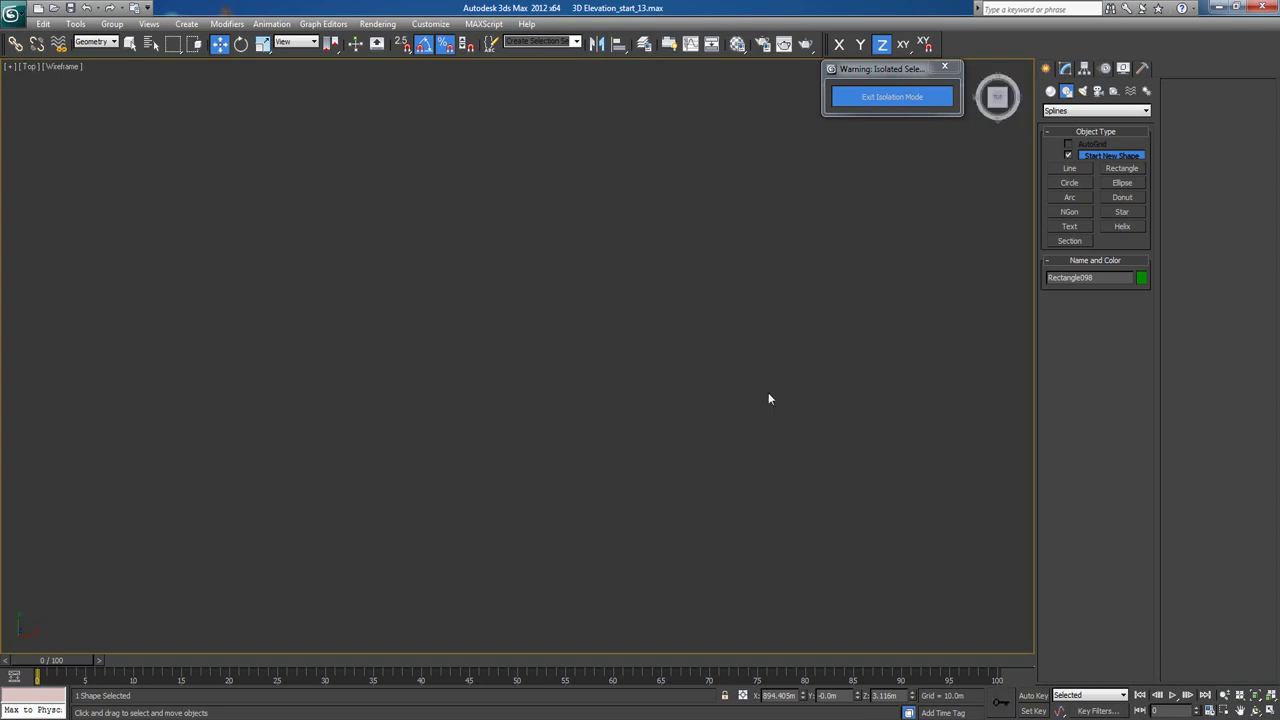
scroll(742, 423, down, 8)
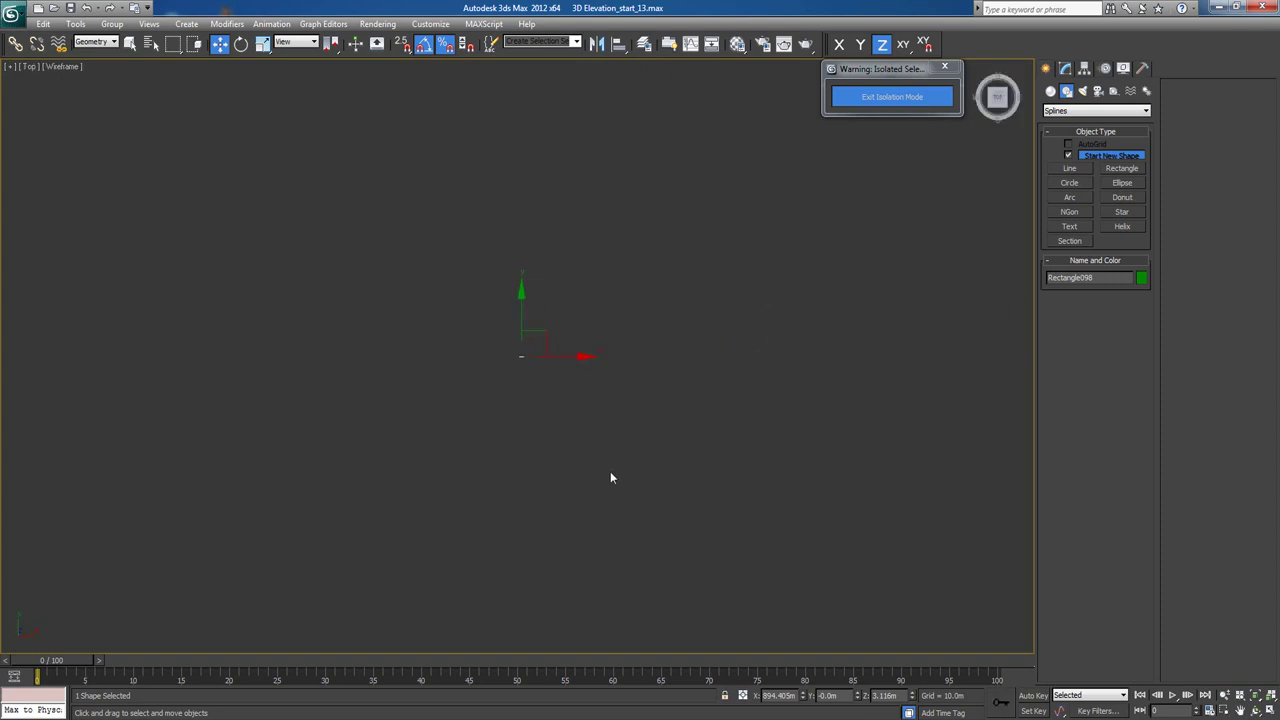
middle_drag(610, 471, 564, 328)
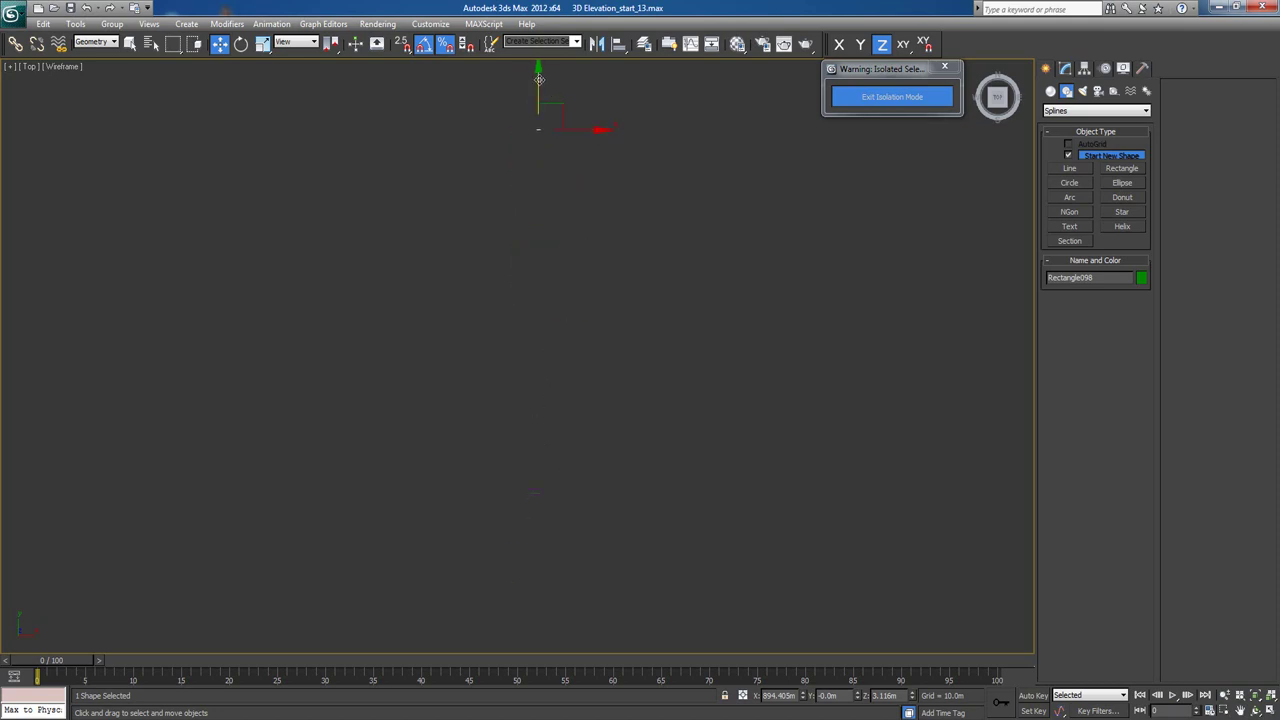
drag(539, 79, 528, 442)
scroll(558, 484, up, 2)
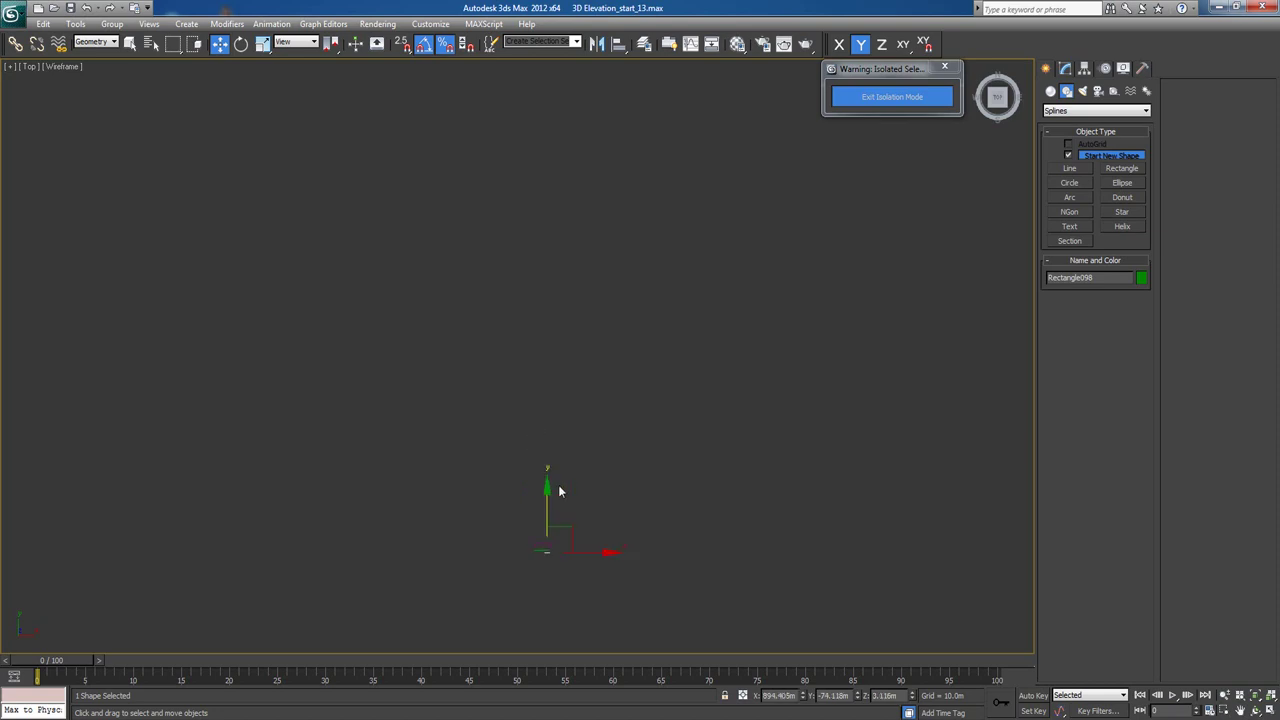
middle_drag(568, 504, 604, 267)
scroll(627, 420, up, 3)
middle_drag(627, 421, 437, 335)
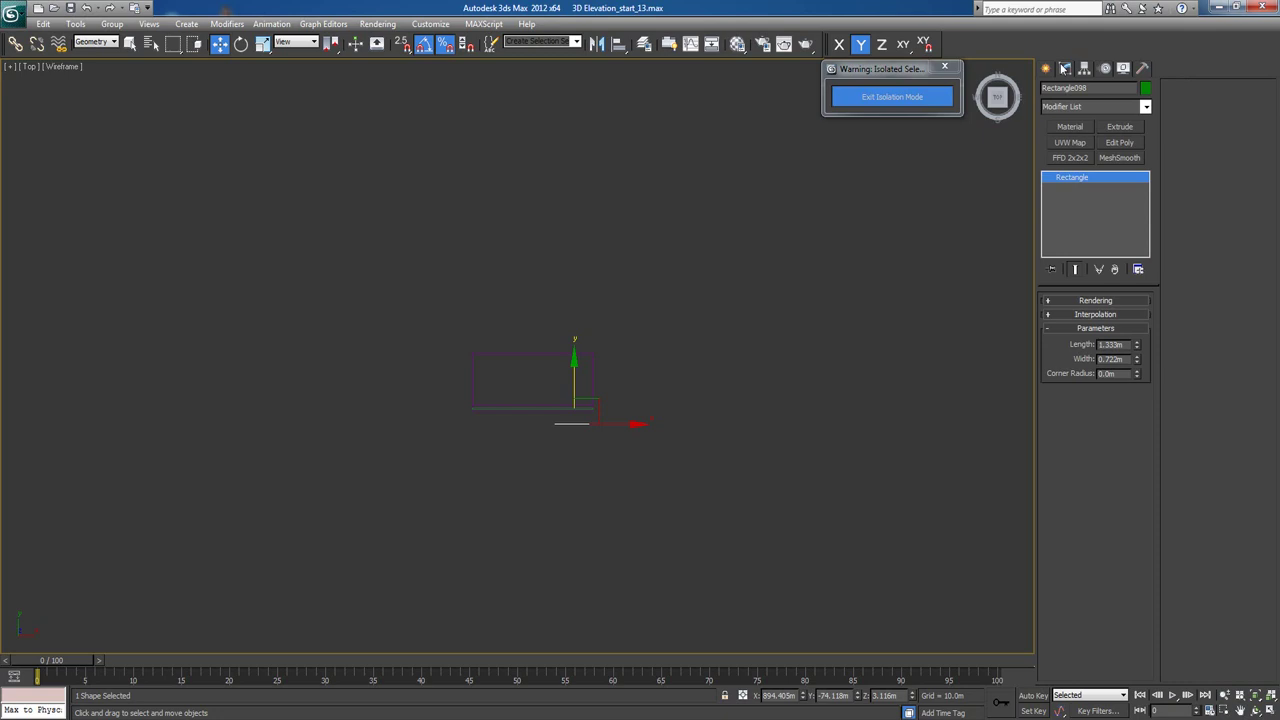
Extrude the rectangle by 0.1 m.
click(1119, 127)
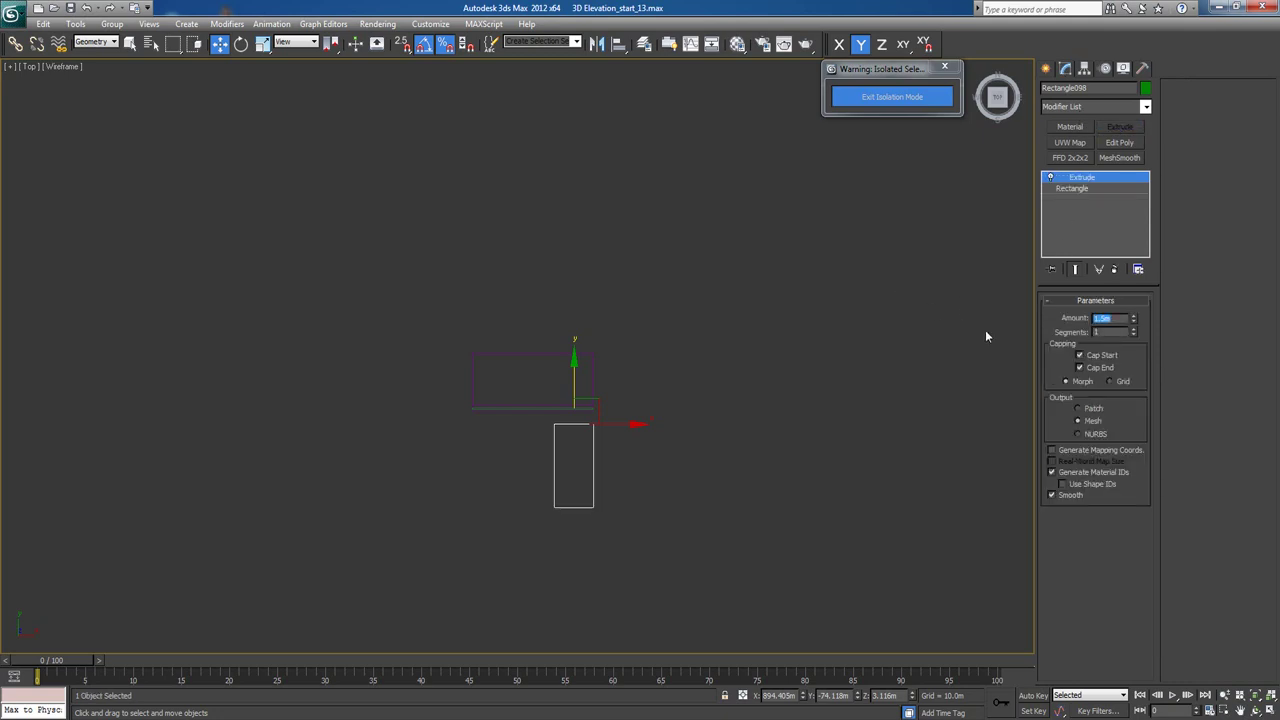
text(0.1)
key(Return)
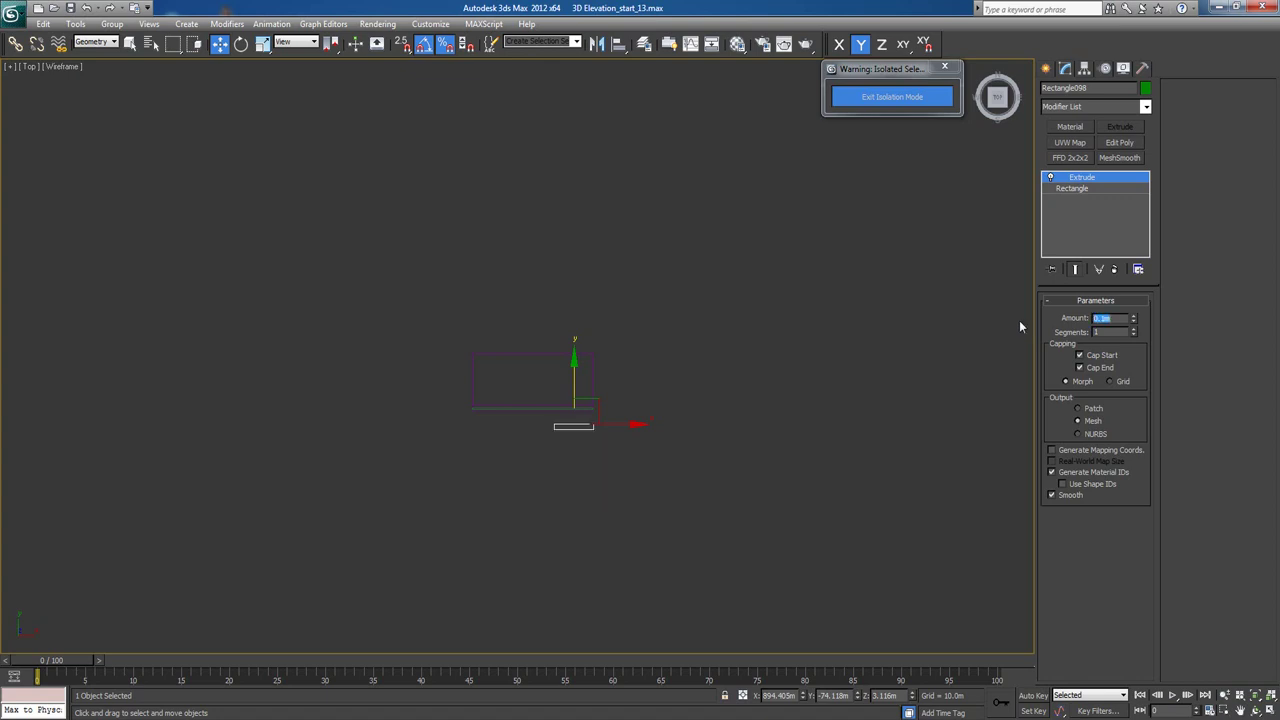
click(1046, 68)
Move the extruded panel along Y against the railing's front face, to about -73.883 m.
scroll(645, 332, up, 3)
middle_drag(634, 394, 541, 234)
scroll(541, 234, up, 2)
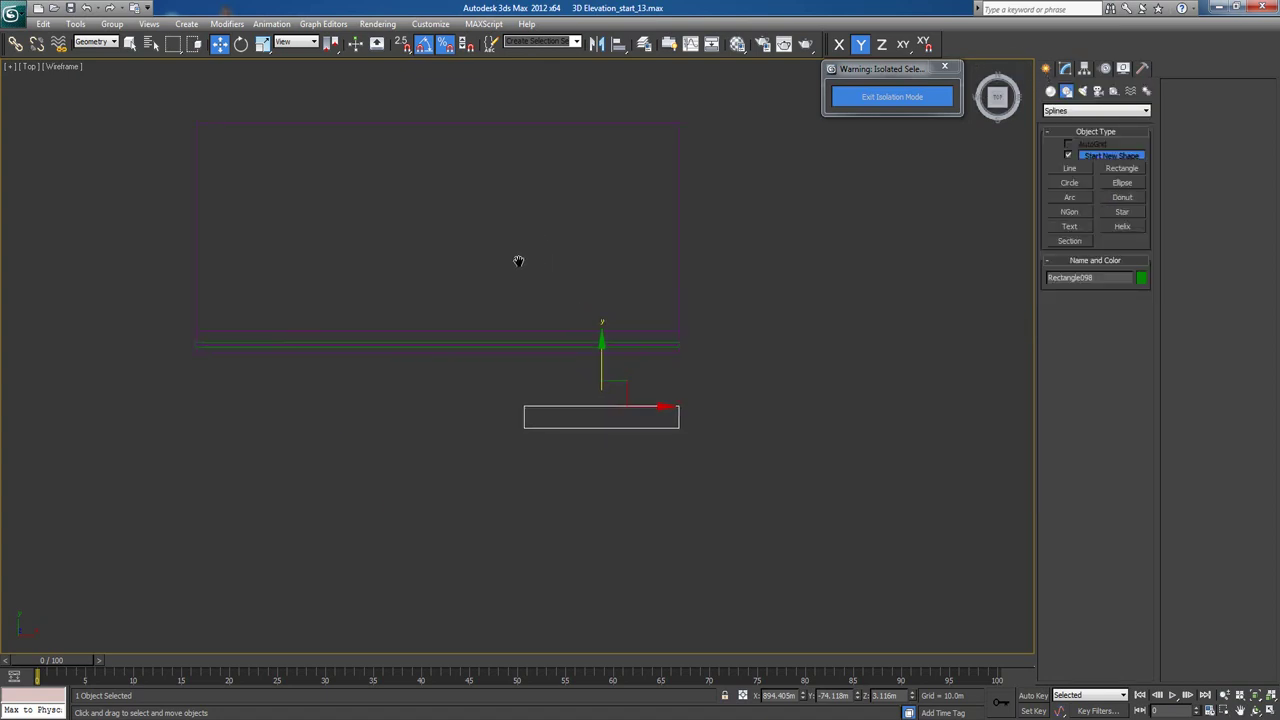
drag(569, 314, 569, 278)
scroll(618, 355, up, 2)
scroll(618, 355, up, 3)
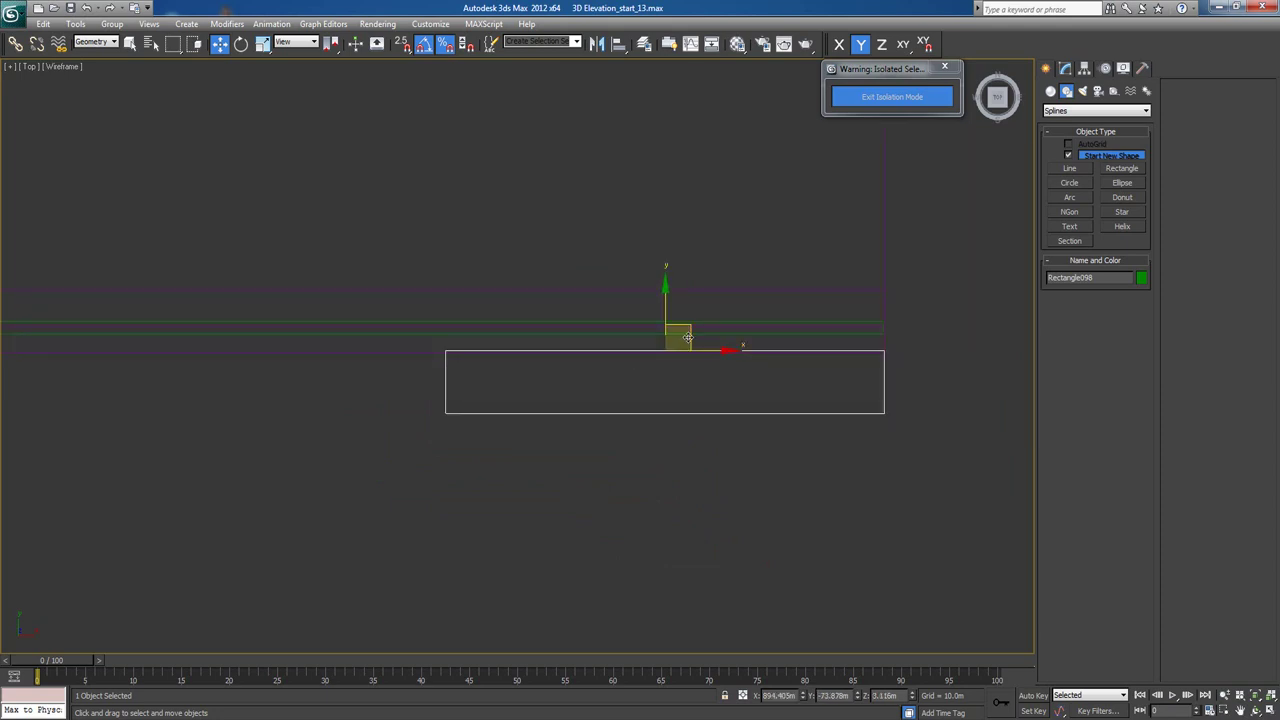
drag(497, 302, 497, 306)
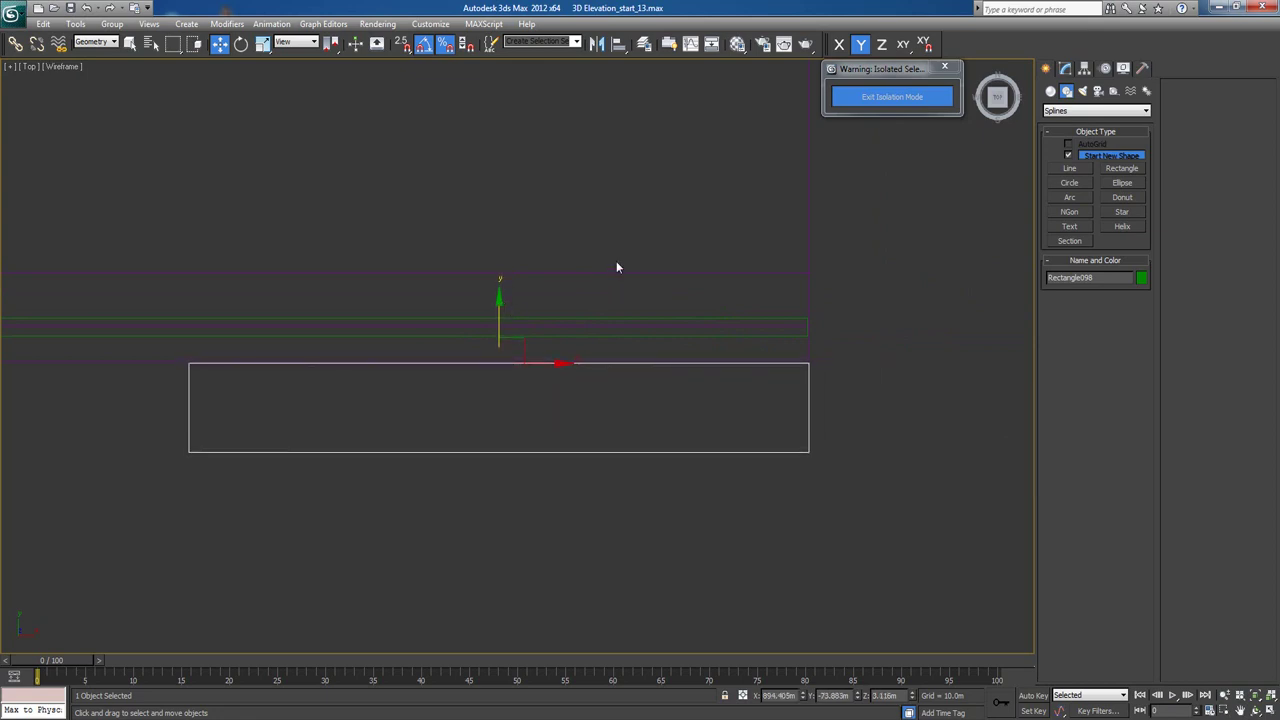
Make a copy of the tall green panel rotated 90° about the X axis in the shaded perspective view, so it lies horizontally.
key(p)
alt+middle_drag(646, 383, 688, 324)
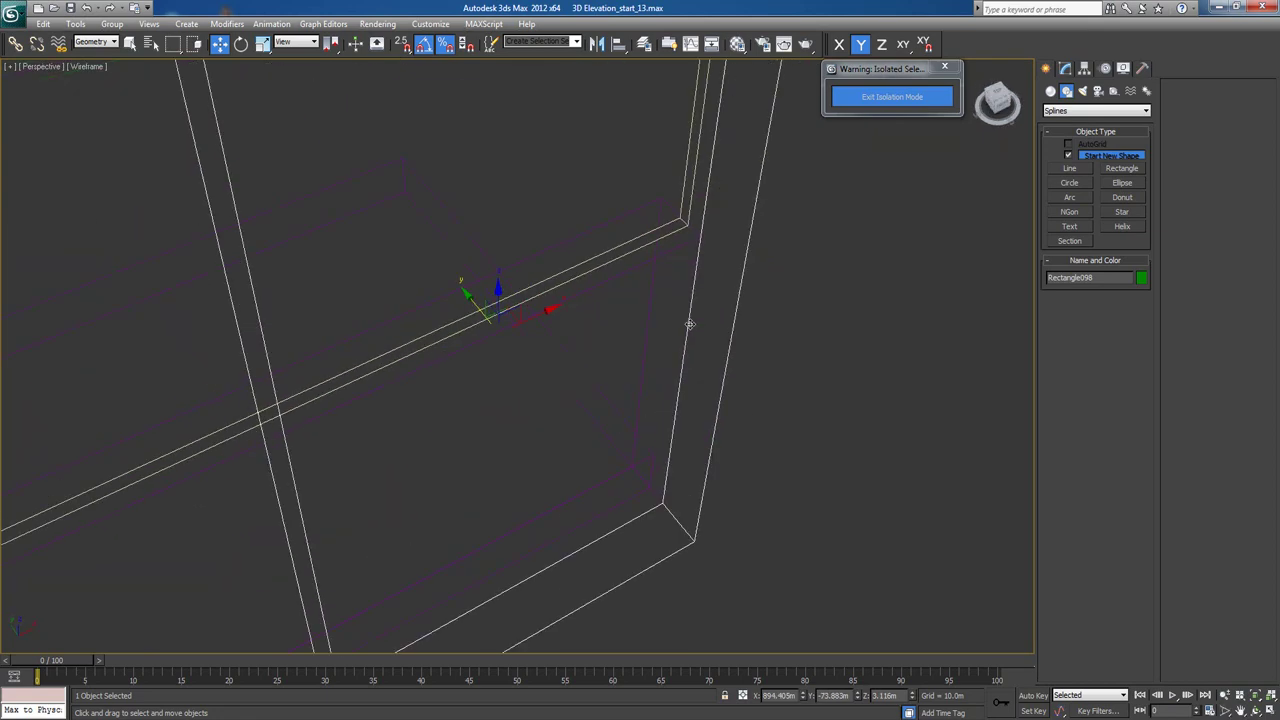
key(F3)
scroll(686, 328, down, 6)
alt+middle_drag(669, 384, 660, 334)
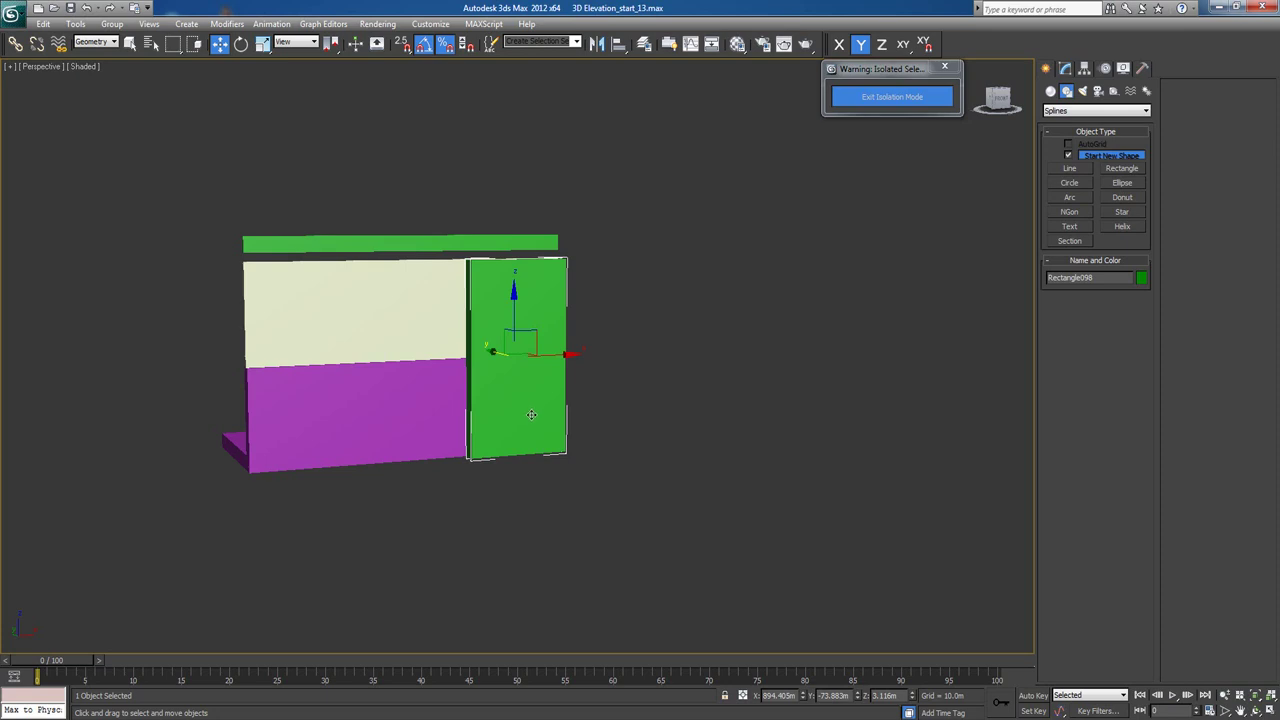
scroll(531, 414, up, 4)
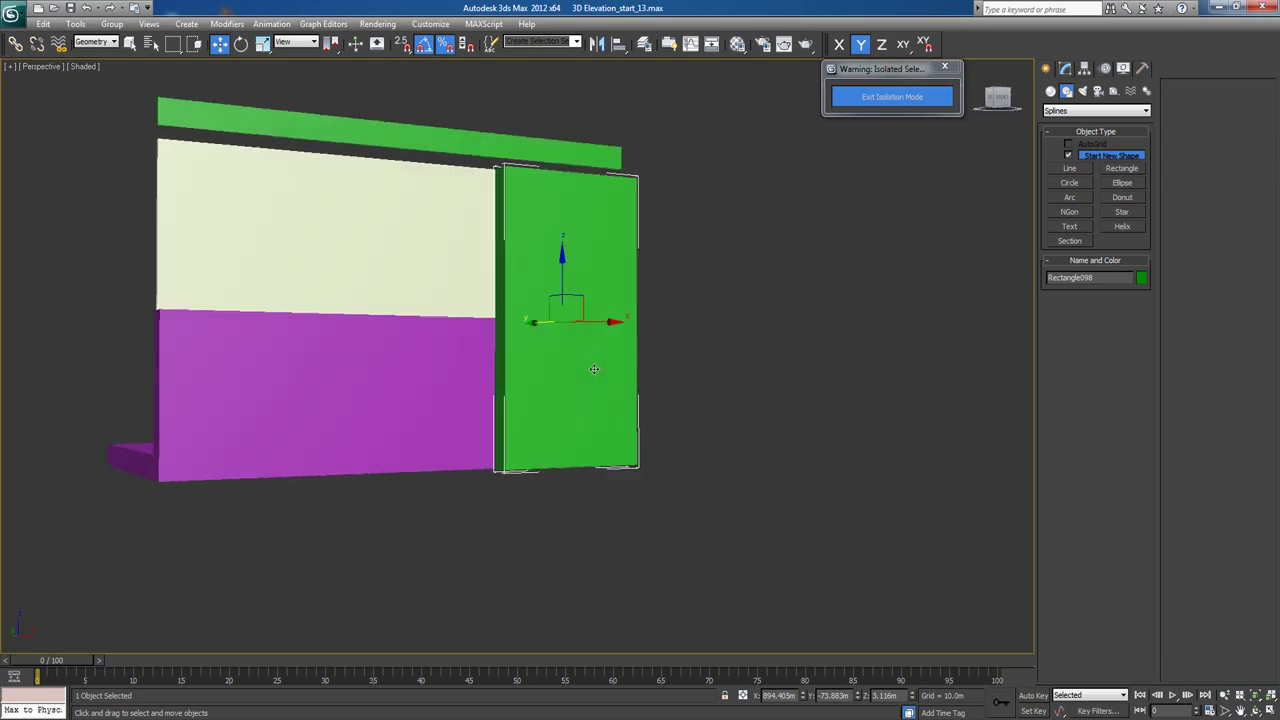
alt+middle_drag(594, 369, 595, 357)
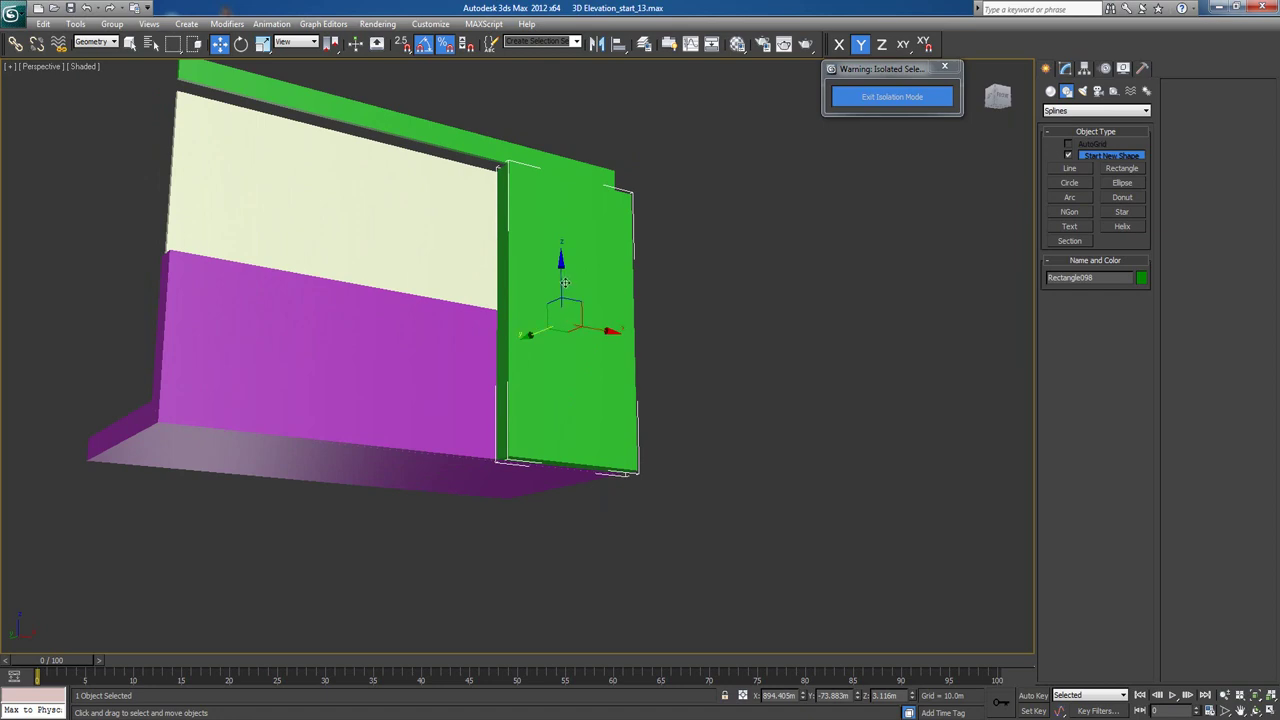
key(e)
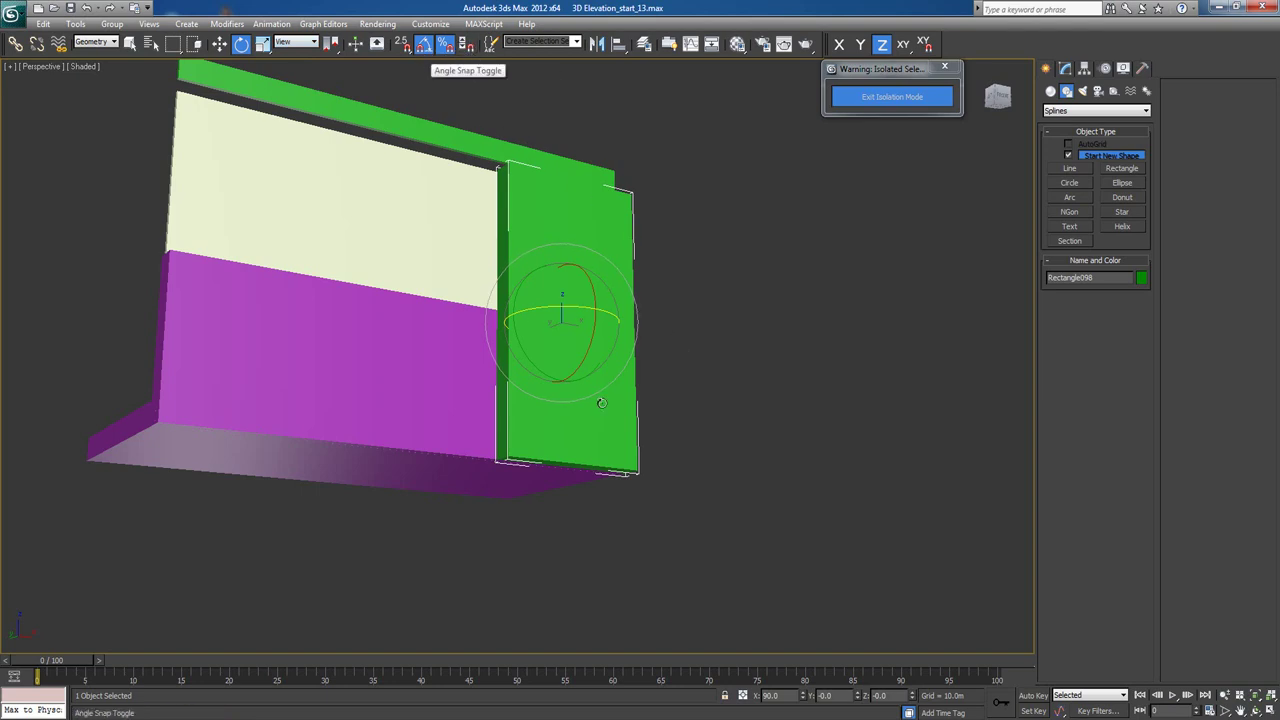
drag(588, 281, 601, 350)
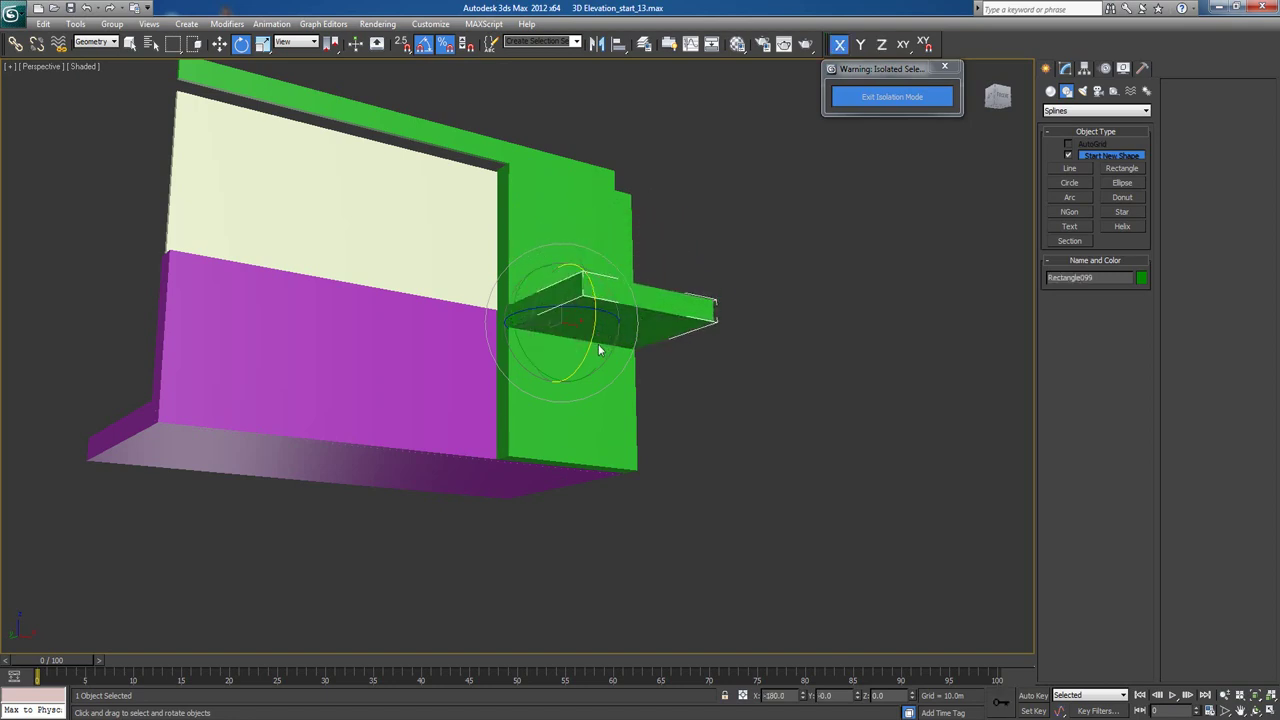
Move the horizontal copy down to the foot of the tall green panel, to a height of about 2.474 m.
click(641, 425)
key(w)
drag(562, 276, 563, 403)
drag(538, 466, 465, 489)
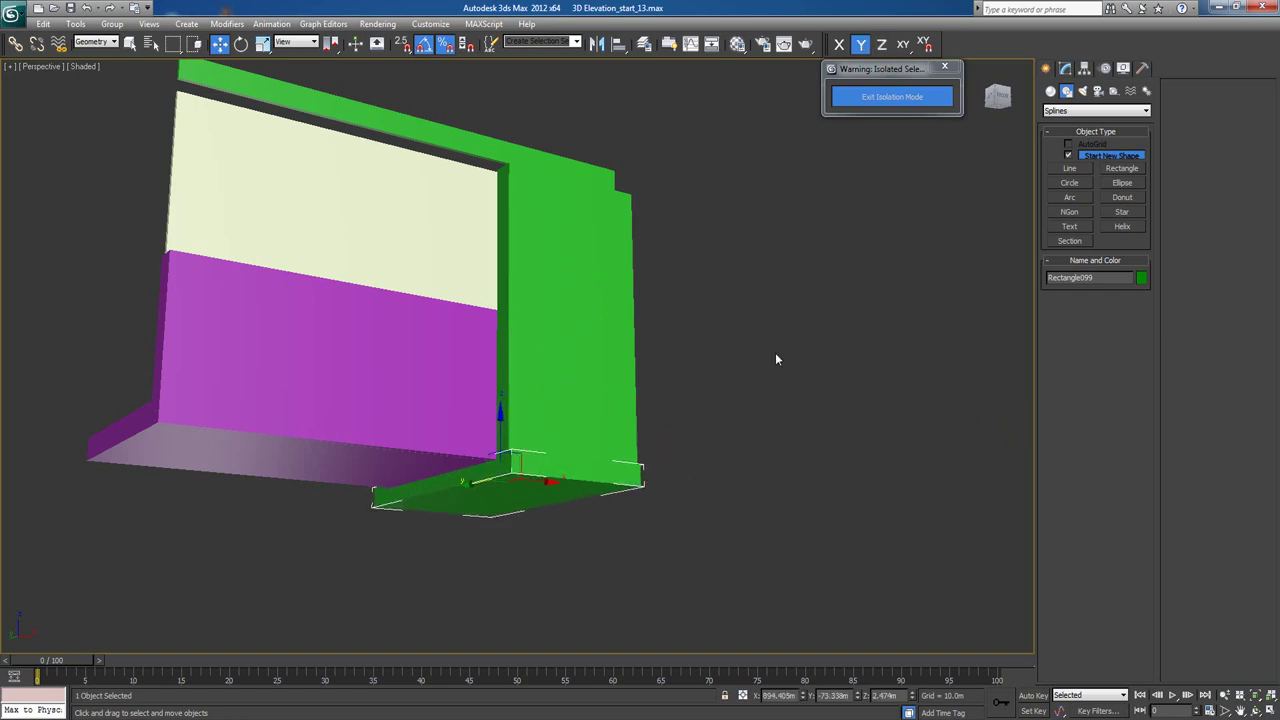
Snap the horizontal panel's upper front corner to the tall panel's lower front corner in the left wireframe view.
click(989, 109)
key(l)
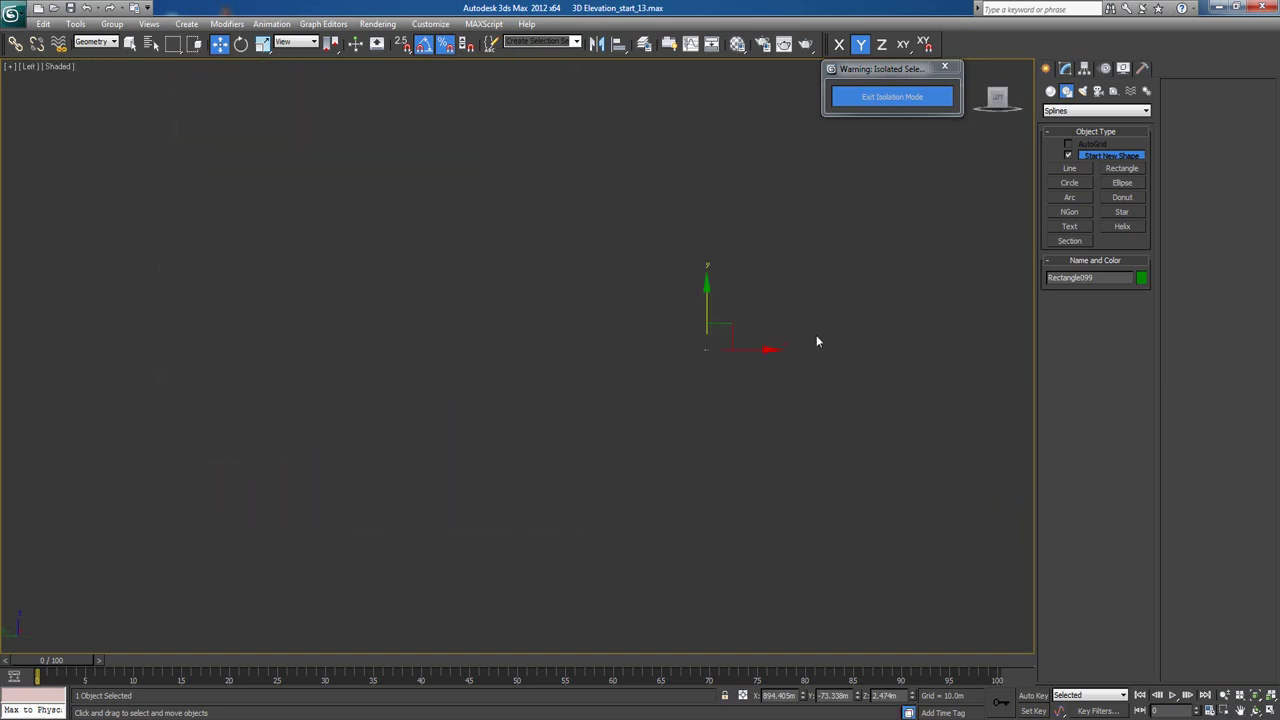
scroll(660, 371, down, 5)
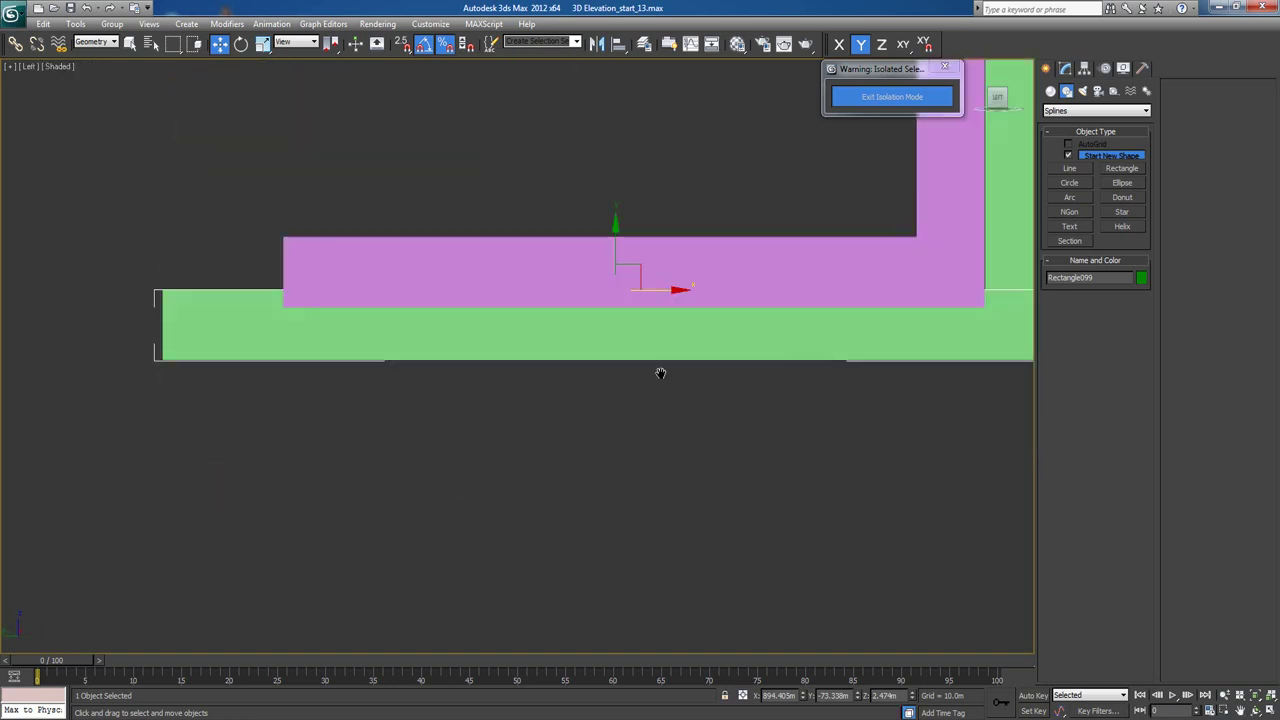
key(F3)
scroll(550, 380, up, 4)
middle_drag(550, 386, 2, 388)
middle_drag(457, 351, 493, 408)
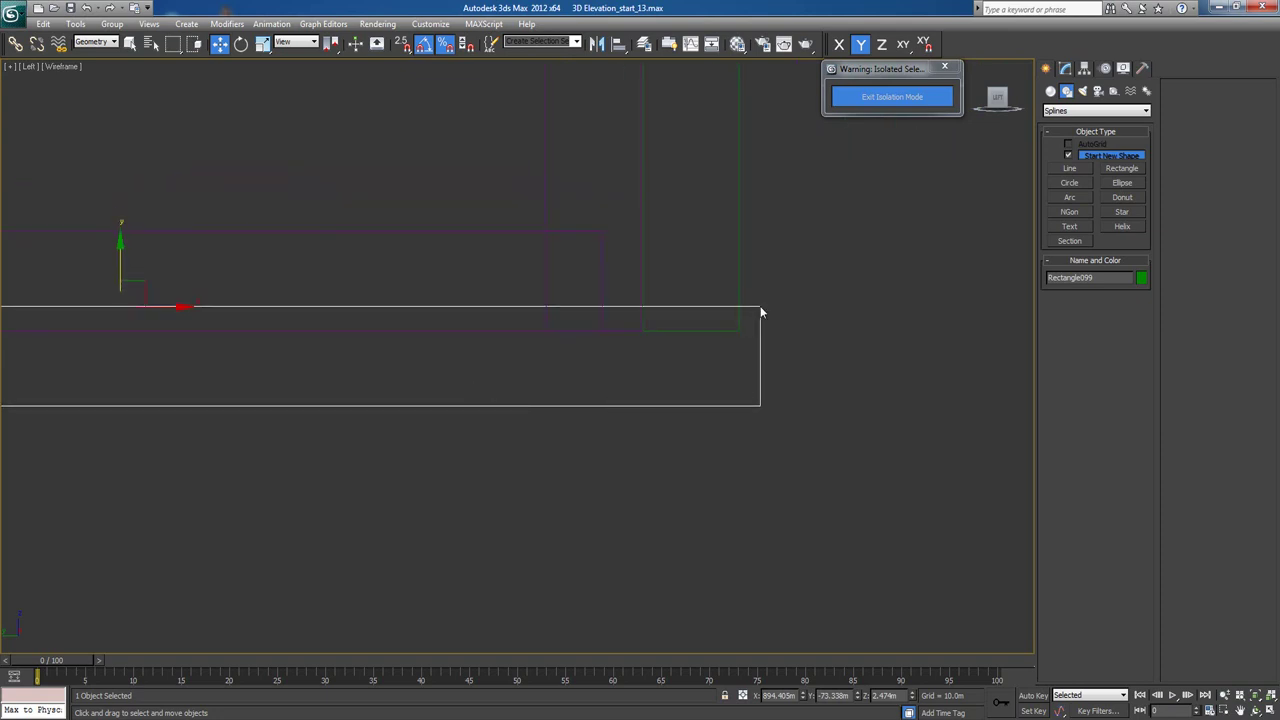
key(s)
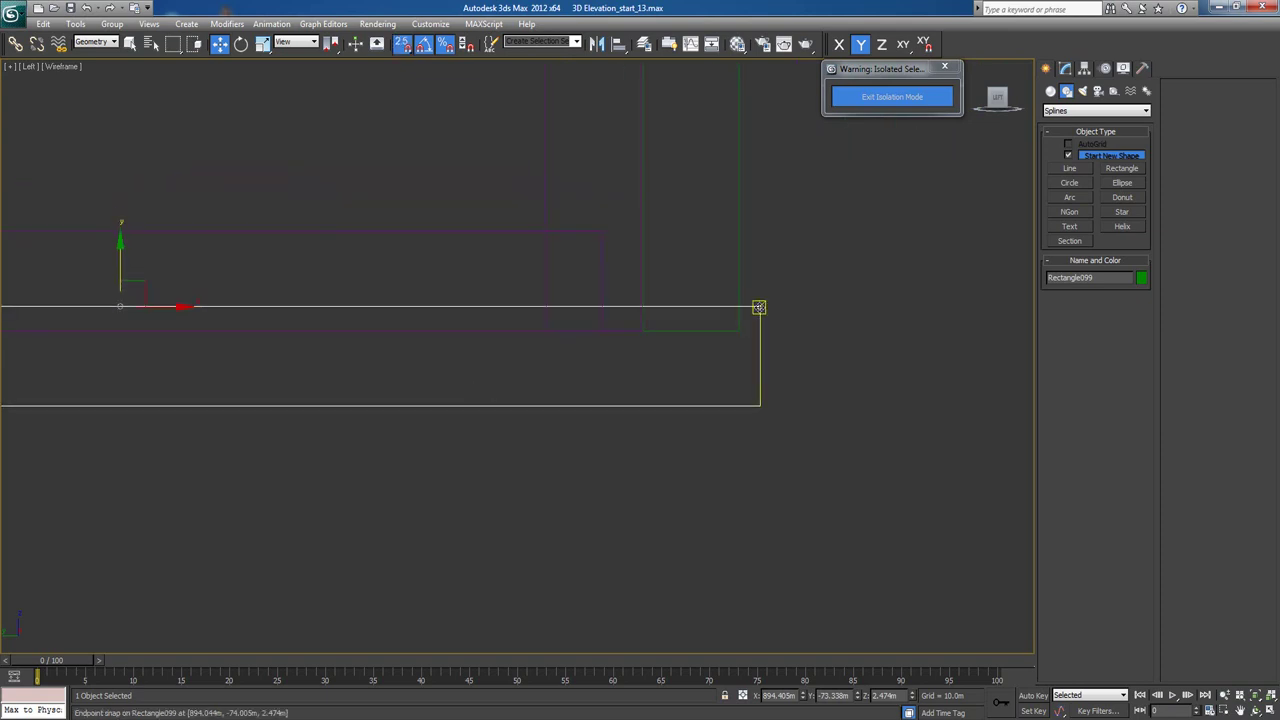
drag(760, 311, 738, 331)
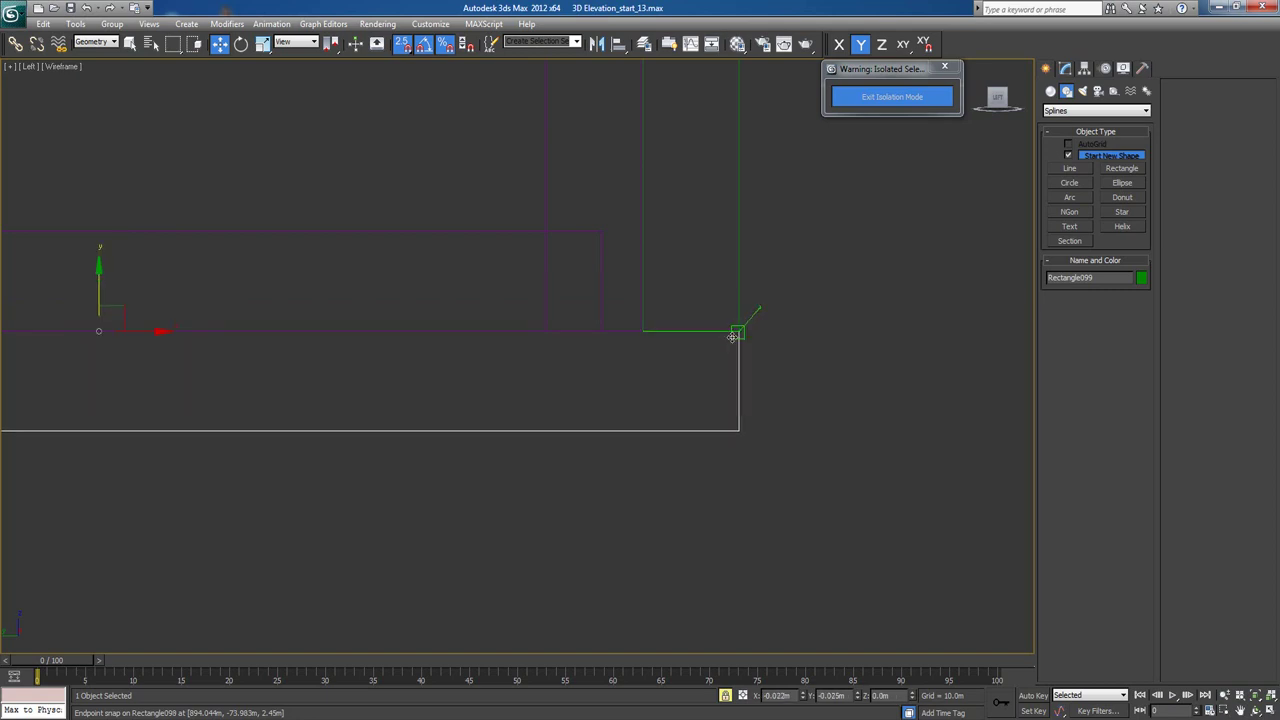
Shorten the horizontal panel with Edit Poly by moving its four rear vertices forward to about -73.227 m in Y.
scroll(721, 429, down, 4)
middle_drag(723, 420, 711, 414)
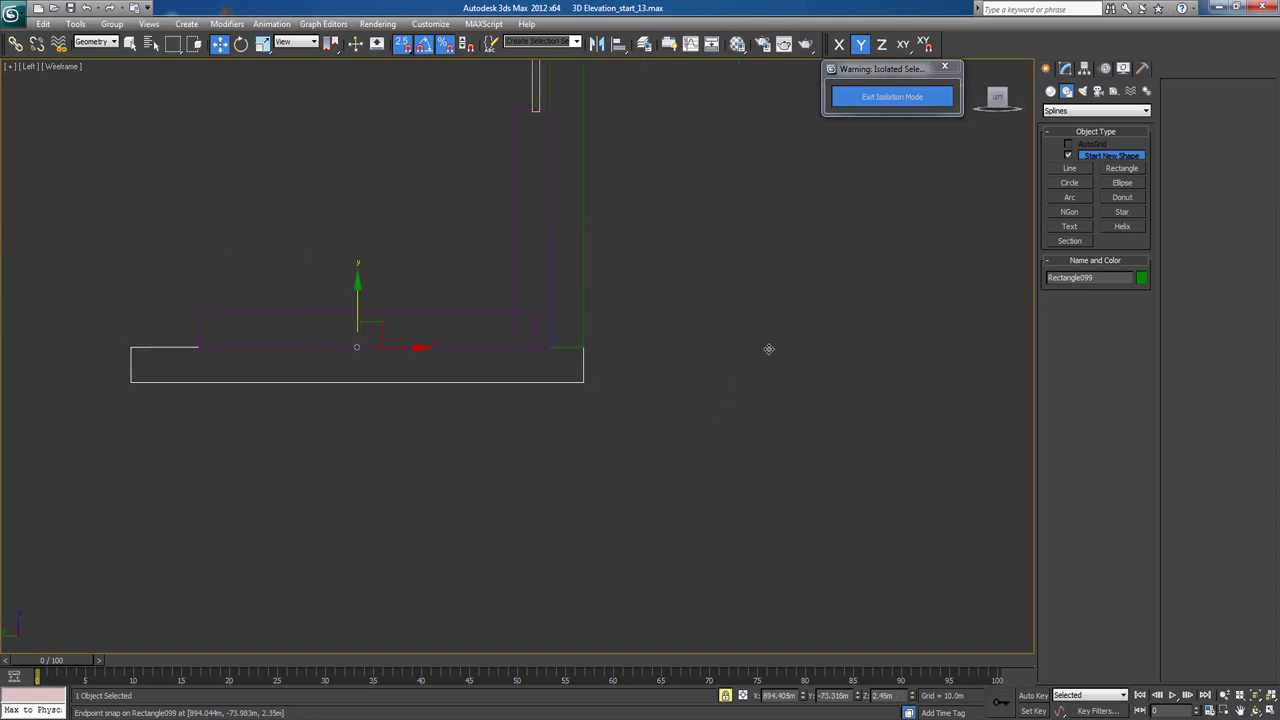
click(1065, 68)
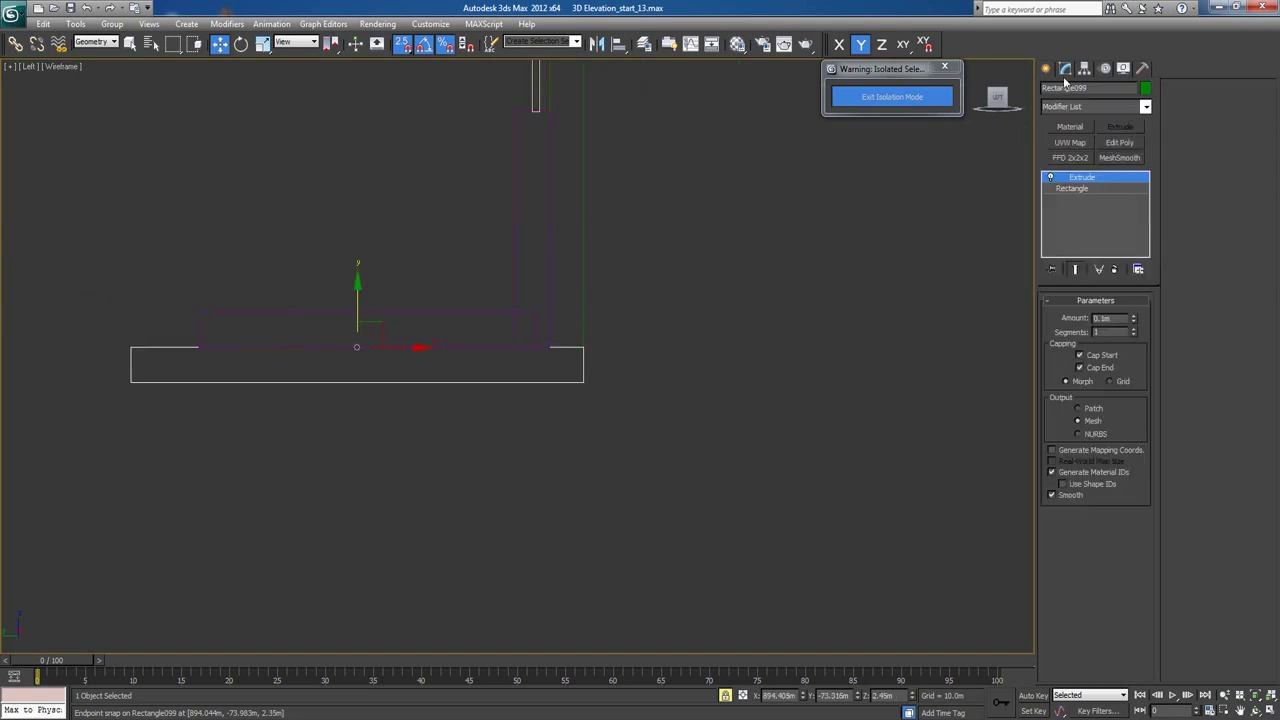
click(1120, 143)
click(1064, 409)
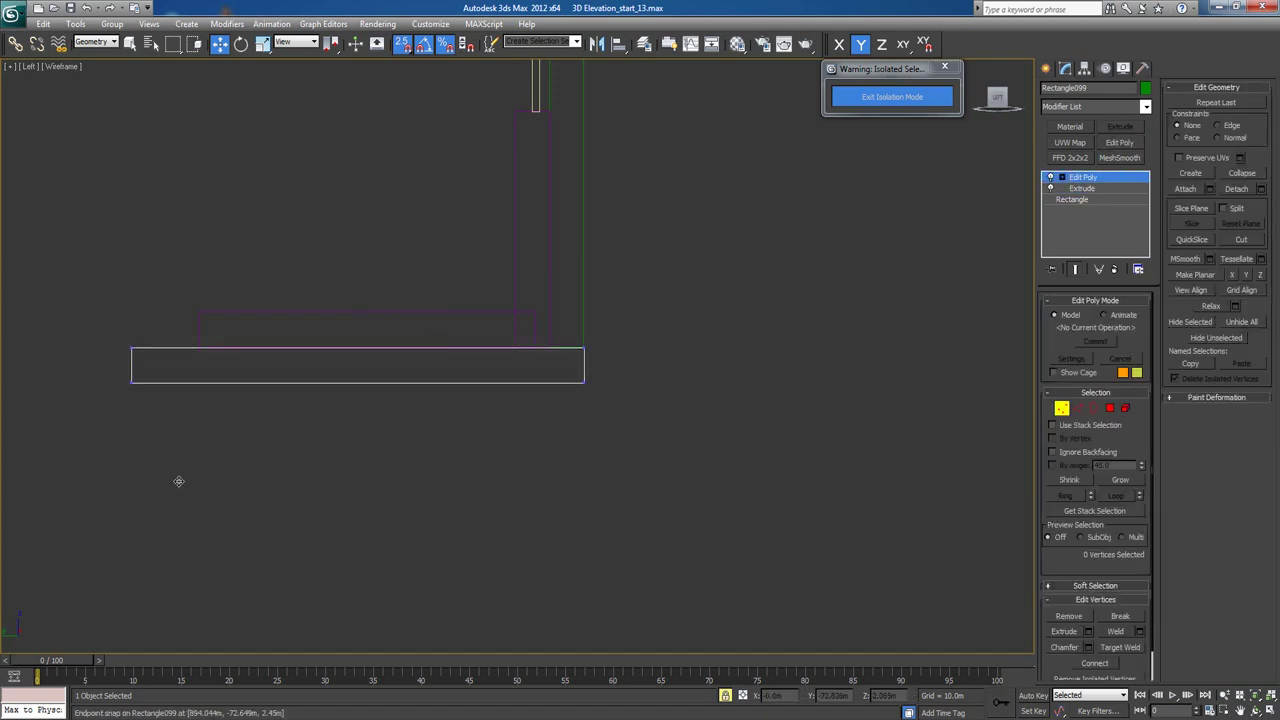
key(space)
drag(91, 305, 203, 462)
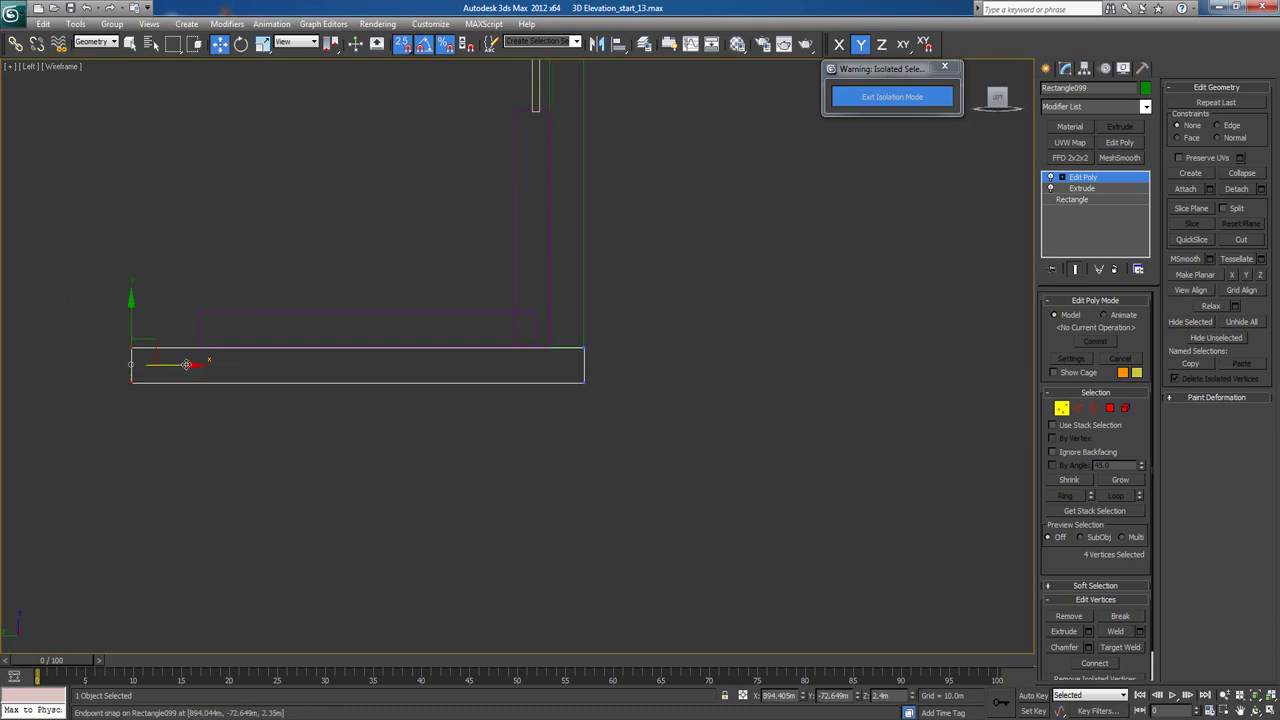
key(s)
drag(186, 363, 383, 359)
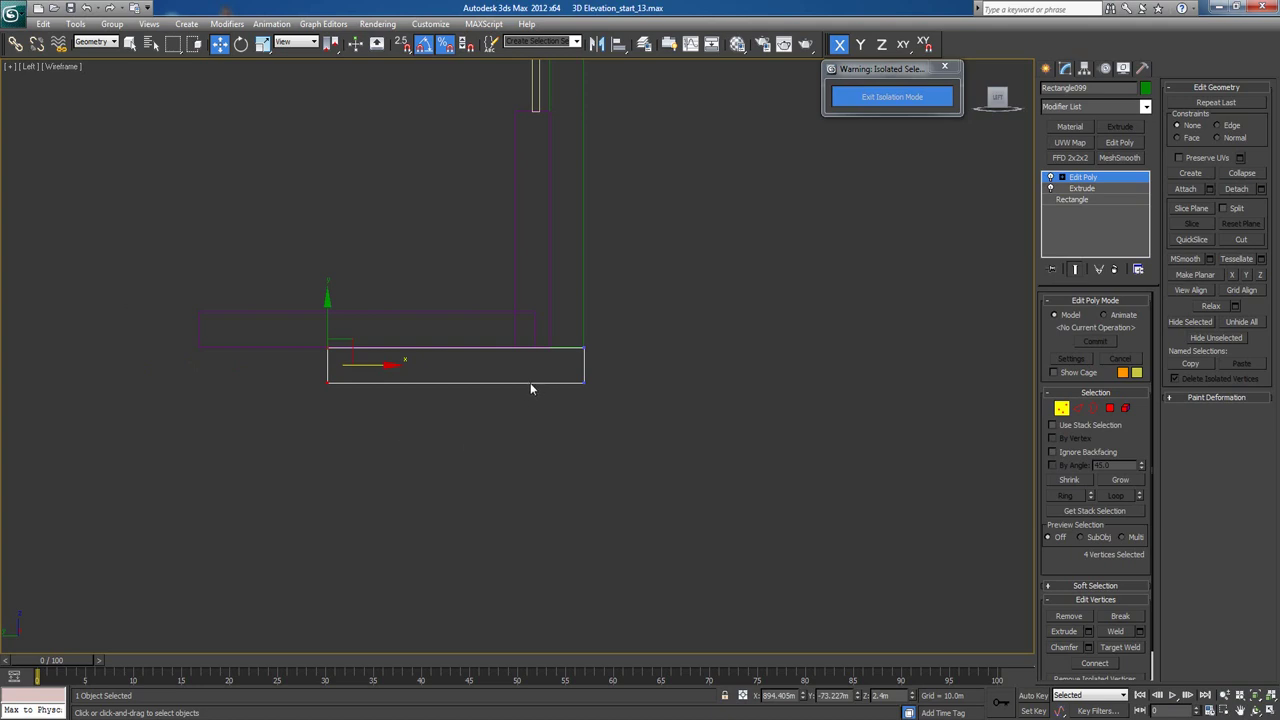
click(1046, 68)
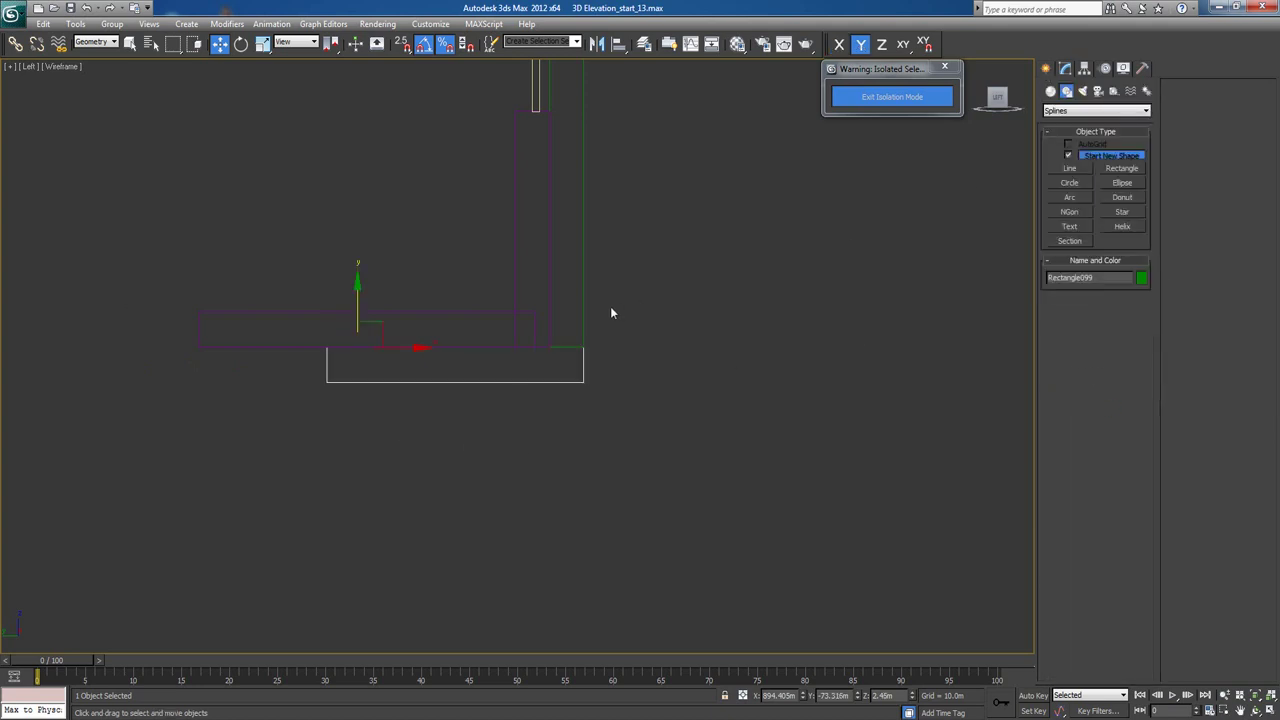
Change the horizontal panel's object color to dark orange-brown in the shaded perspective view.
middle_drag(648, 303, 621, 318)
key(p)
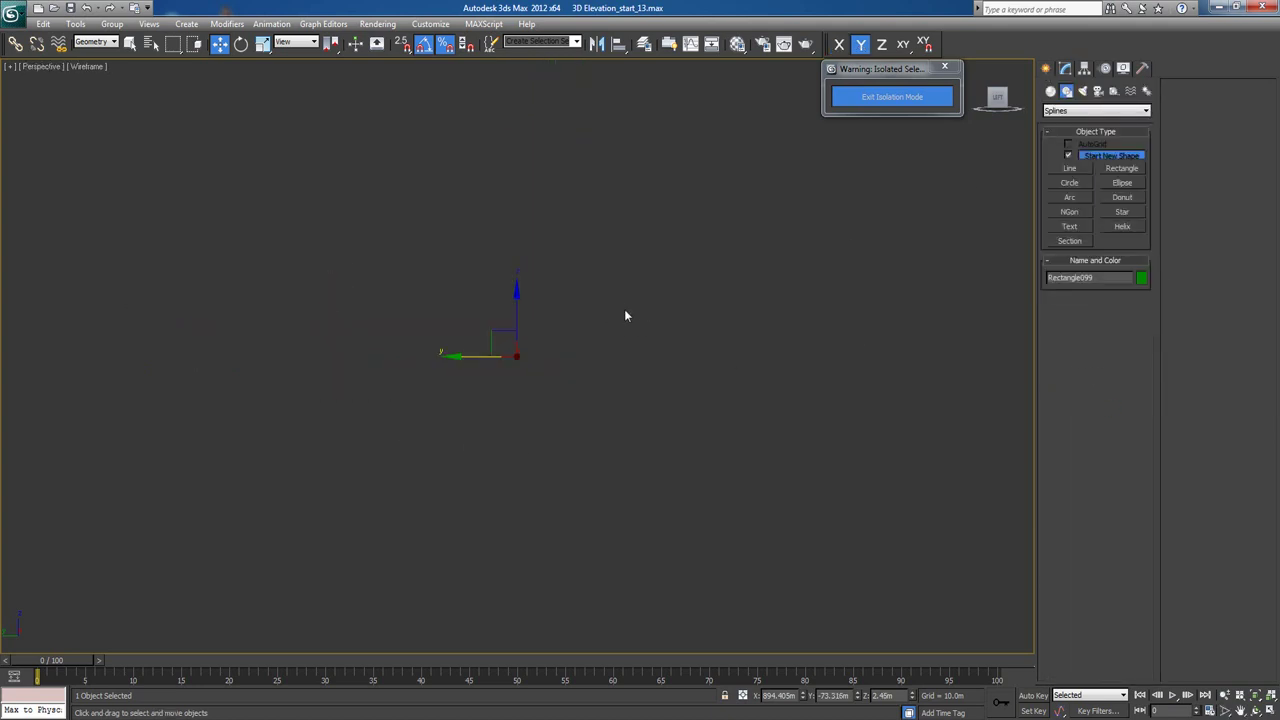
scroll(626, 312, down, 5)
mouse_move(641, 387)
alt+middle_down()
mouse_move(589, 394)
mouse_move(614, 340)
mouse_move(623, 360)
alt+middle_up()
key(F3)
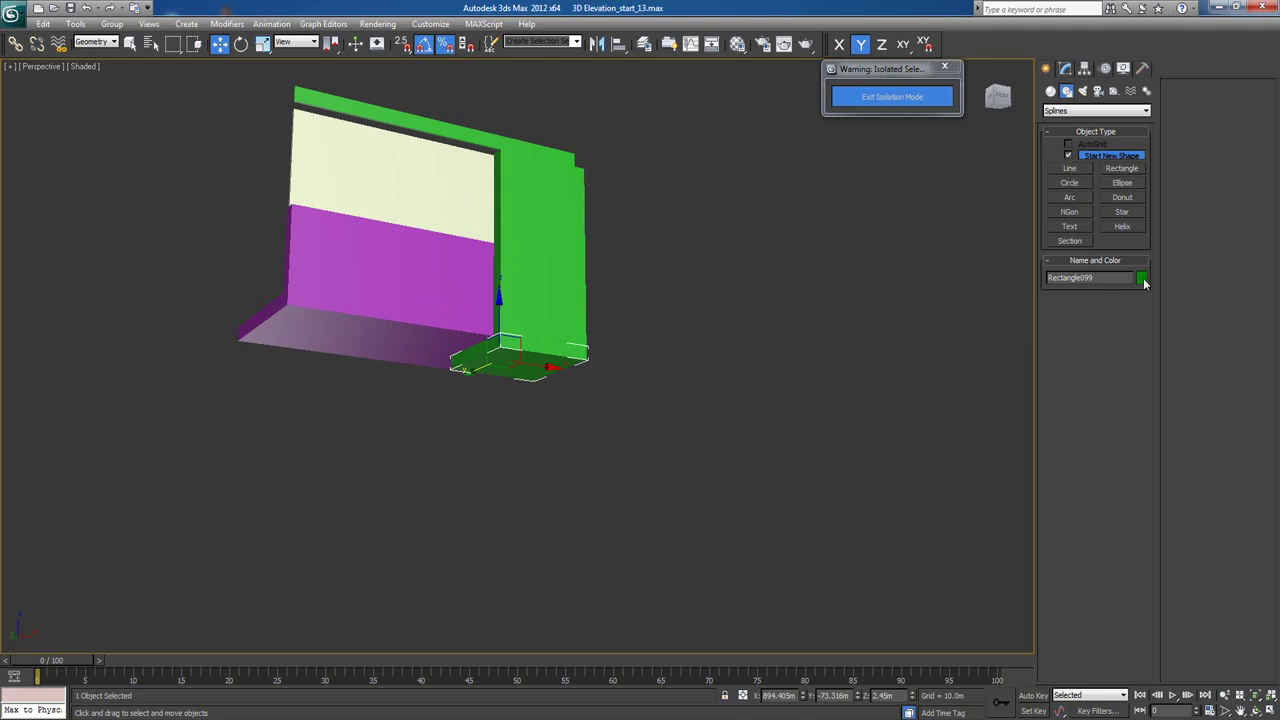
click(1143, 280)
drag(665, 269, 862, 228)
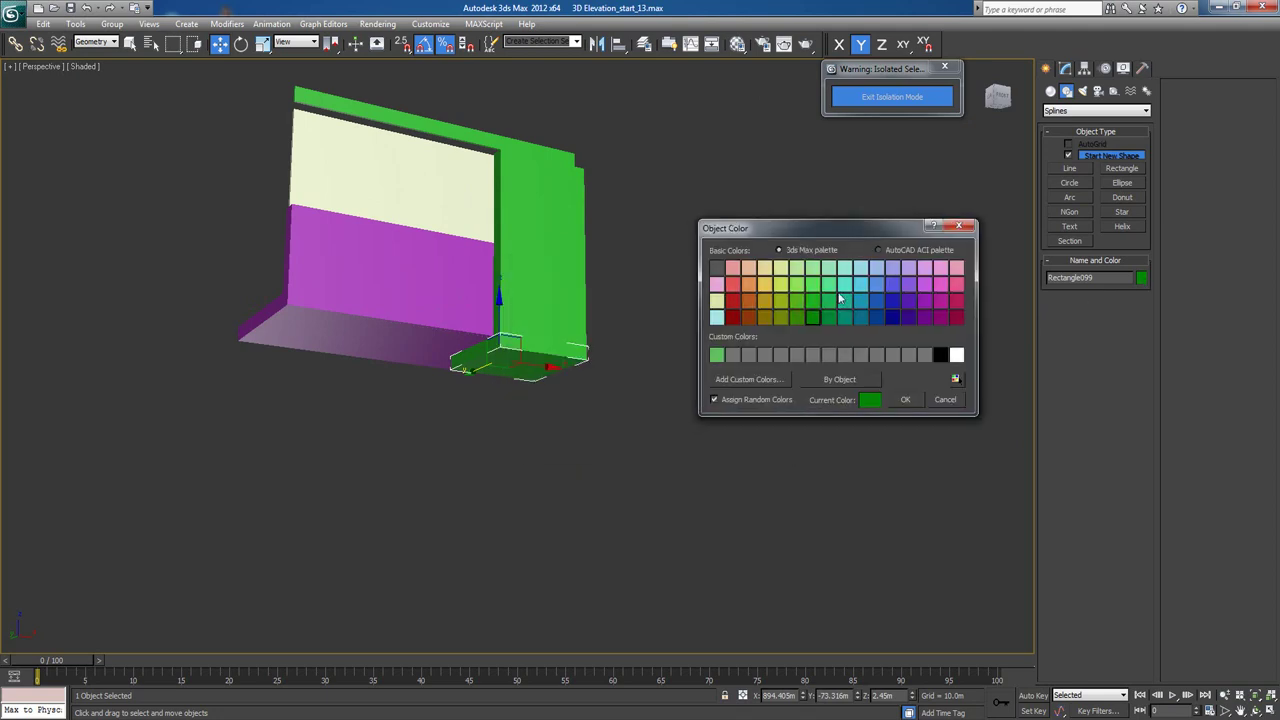
click(744, 317)
click(905, 399)
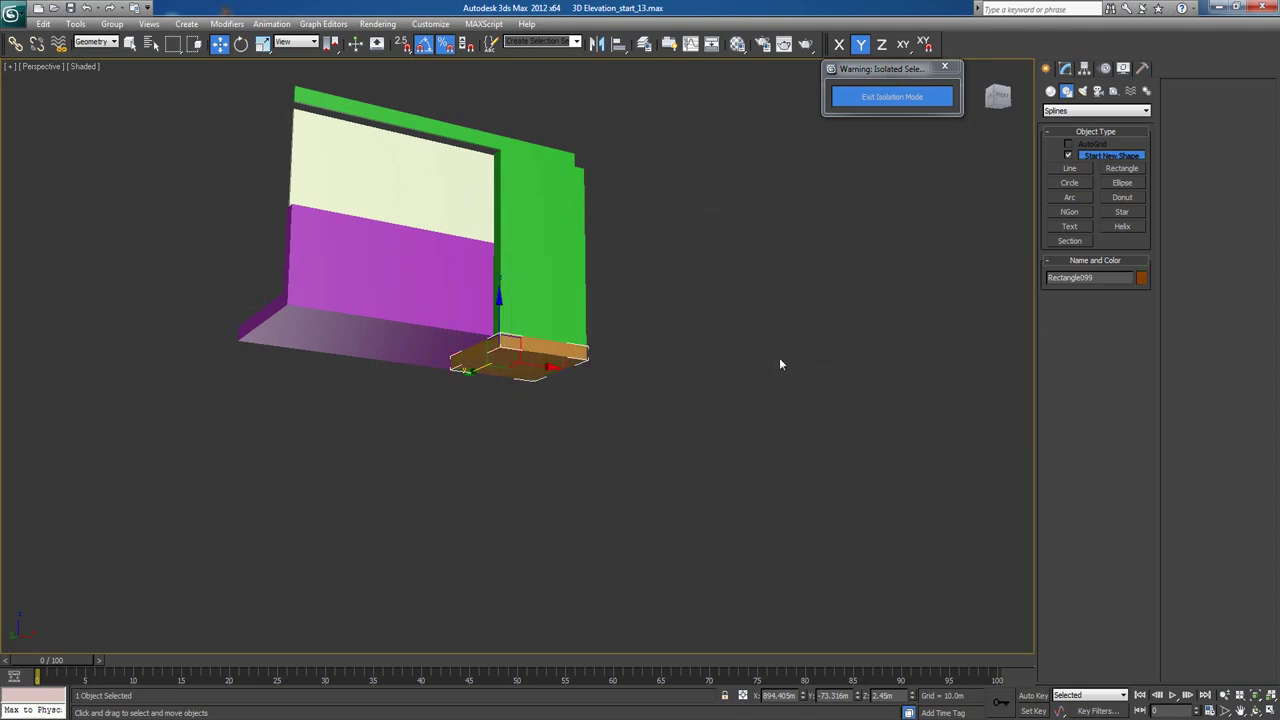
Give the tall green panel the same dark orange-brown object color and clear the selection.
click(558, 289)
click(1141, 280)
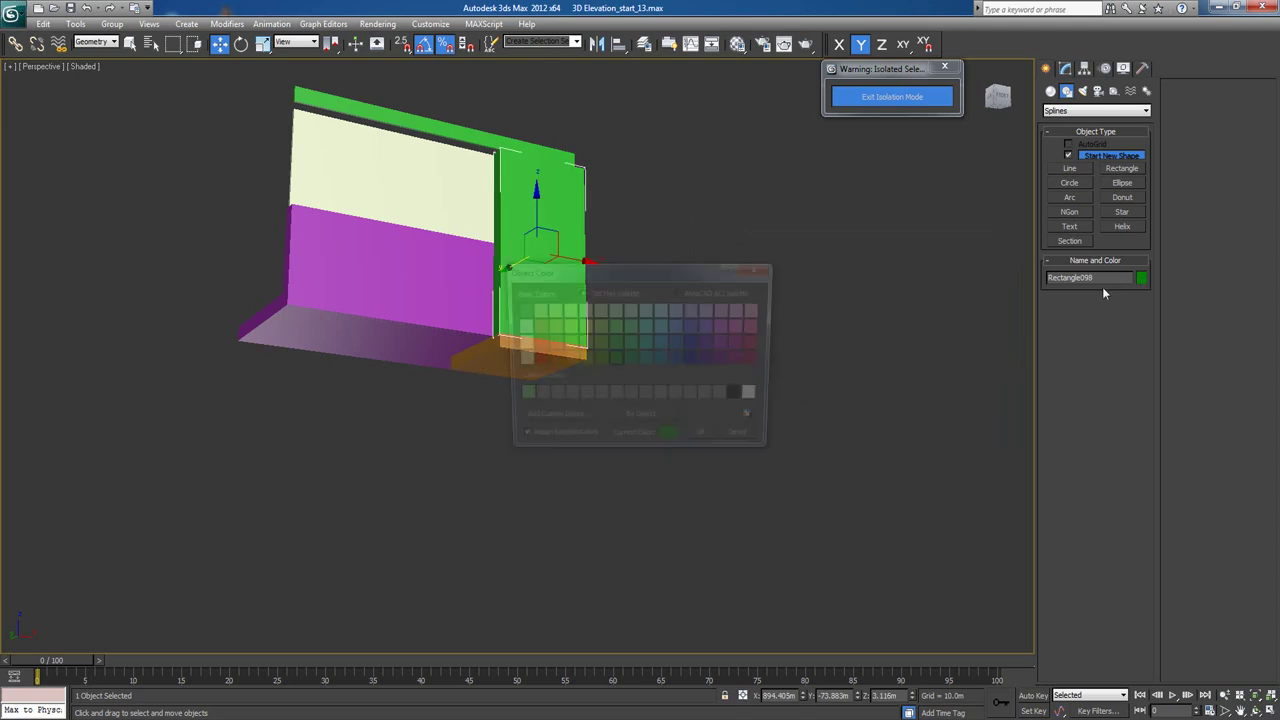
click(550, 362)
click(706, 441)
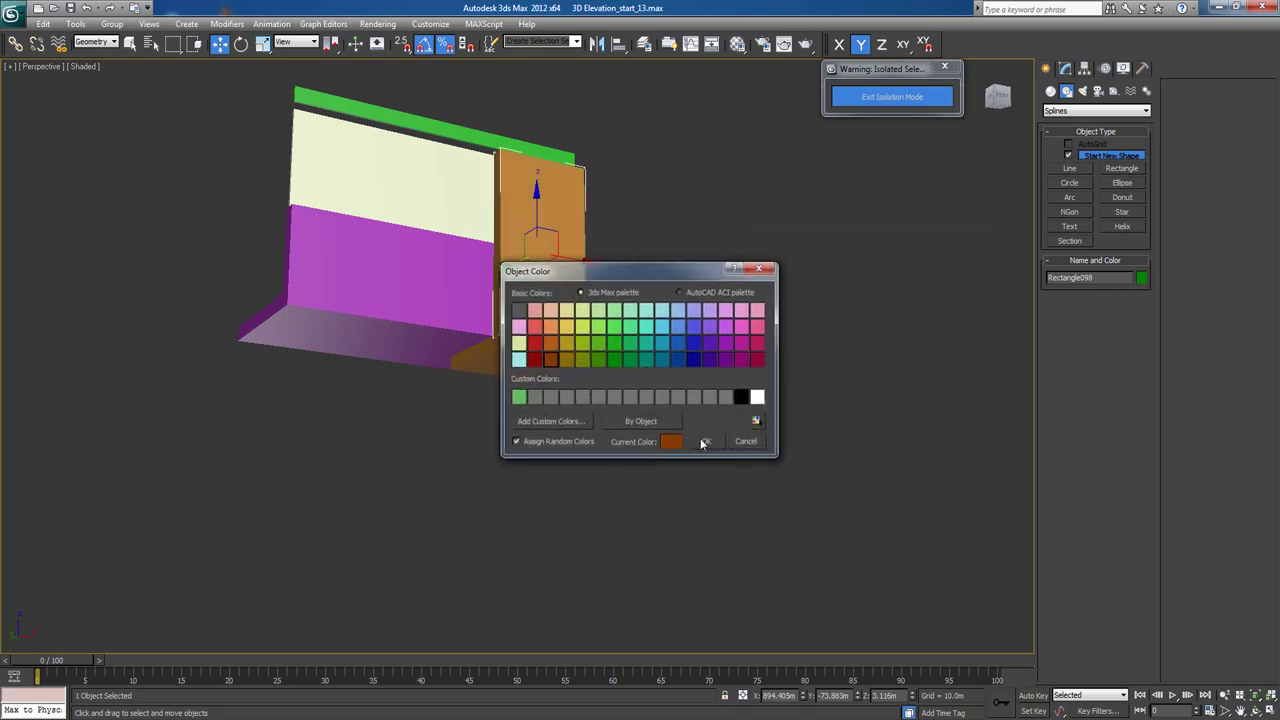
alt+middle_drag(643, 409, 580, 366)
click(670, 413)
Examine the brown panels' joint from below and the tall panel's top edge in the front wireframe view.
scroll(580, 367, up, 5)
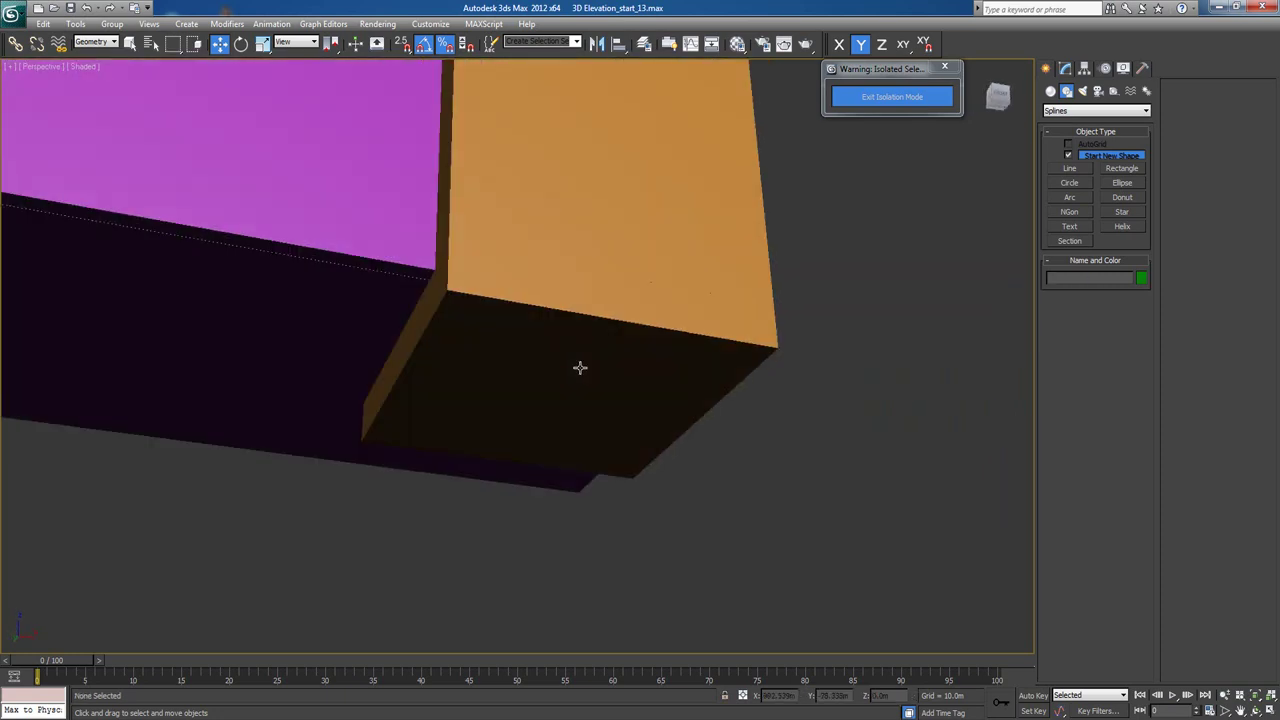
alt+middle_drag(595, 420, 540, 409)
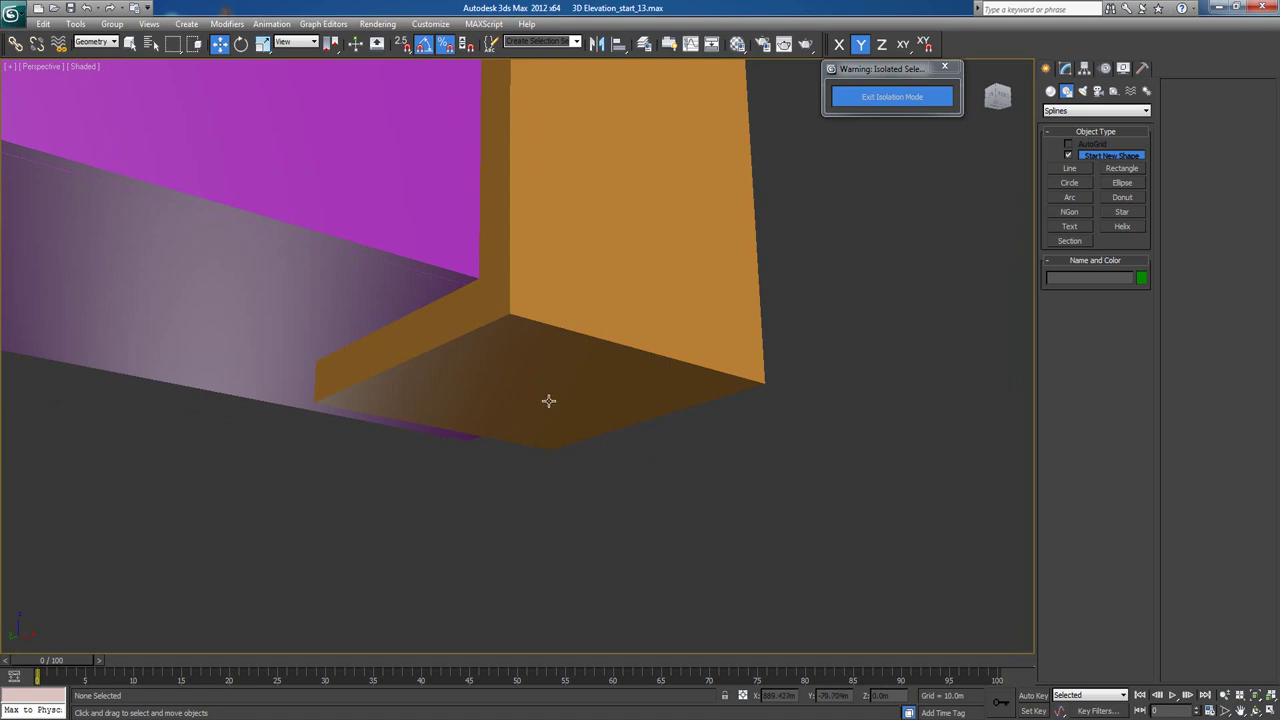
scroll(634, 397, down, 8)
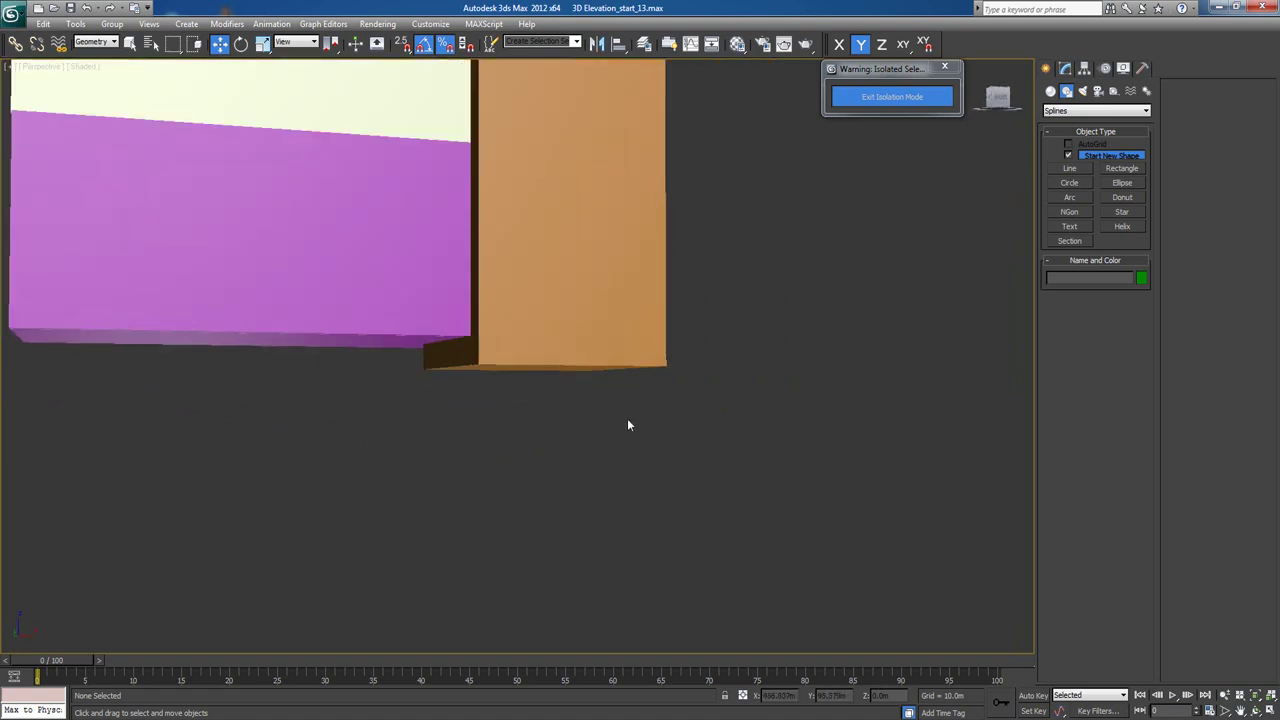
alt+middle_drag(658, 337, 640, 365)
click(536, 263)
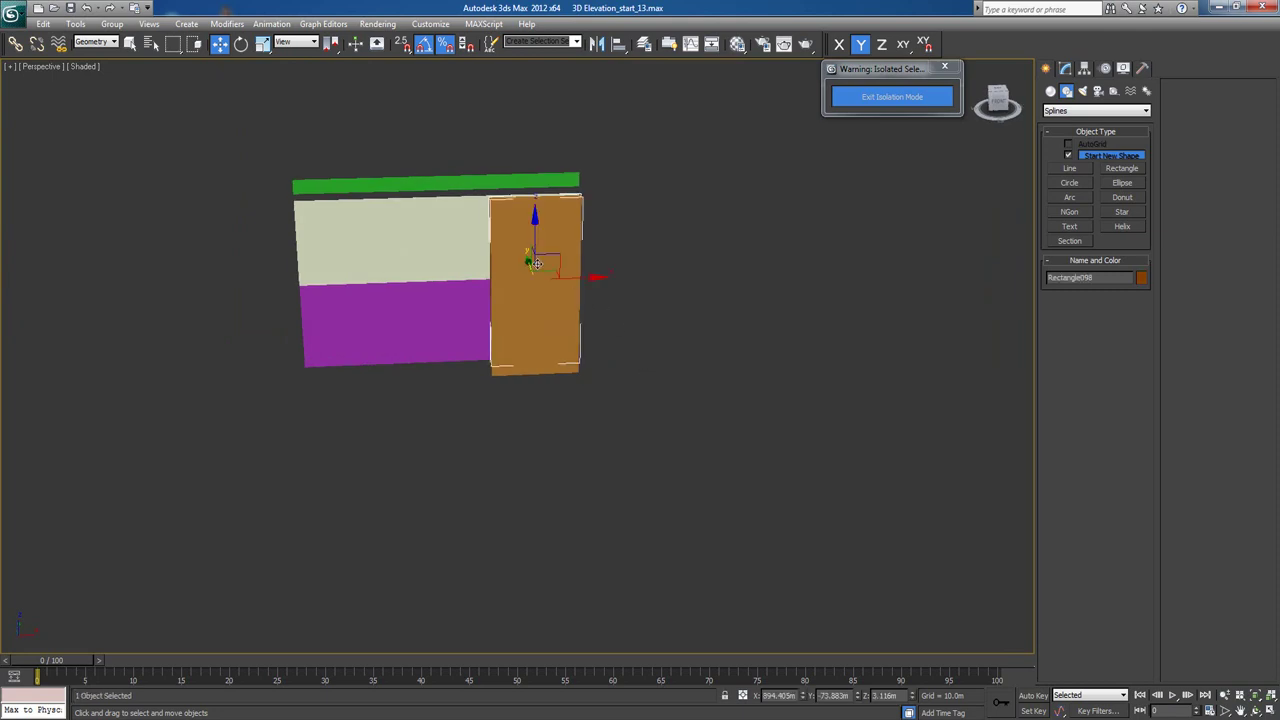
key(f)
key(z)
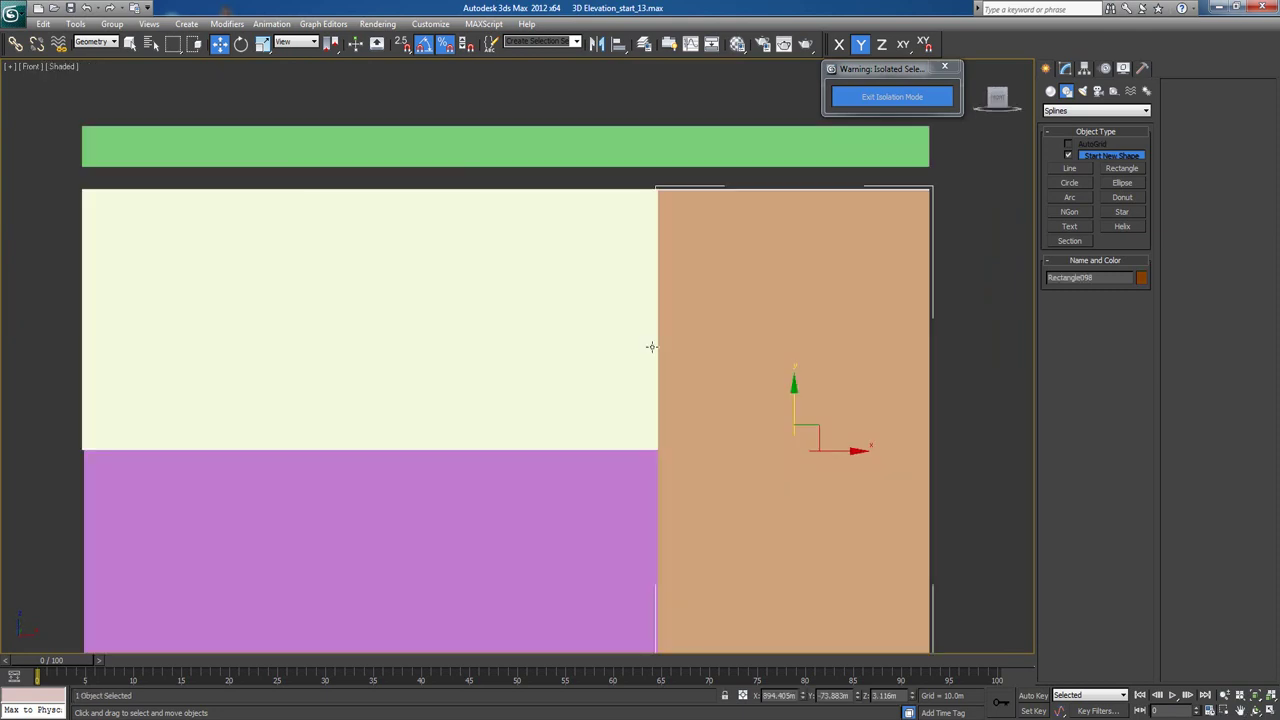
key(F3)
mouse_move(694, 275)
middle_down()
mouse_move(691, 317)
mouse_move(356, 429)
middle_up()
scroll(691, 317, up, 4)
scroll(761, 319, up, 2)
click(1065, 68)
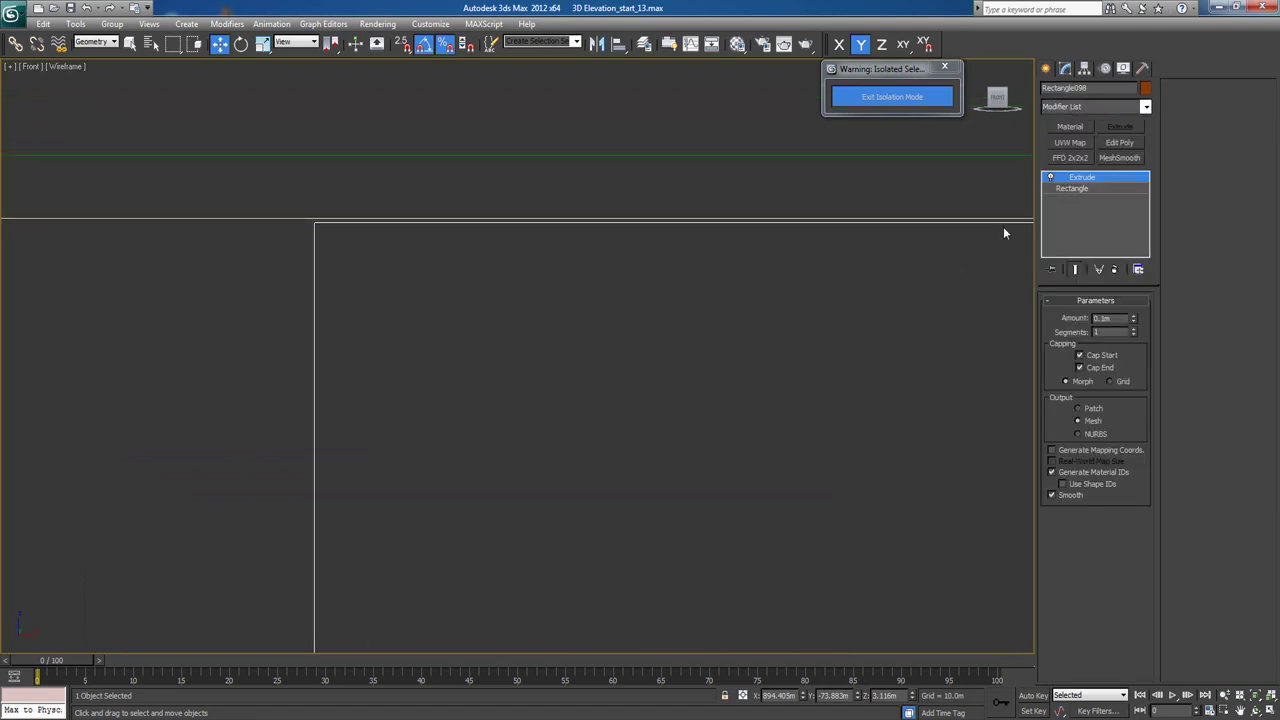
click(1046, 68)
Convert the tall brown panel to an Editable Poly.
scroll(661, 344, down, 3)
click(512, 206)
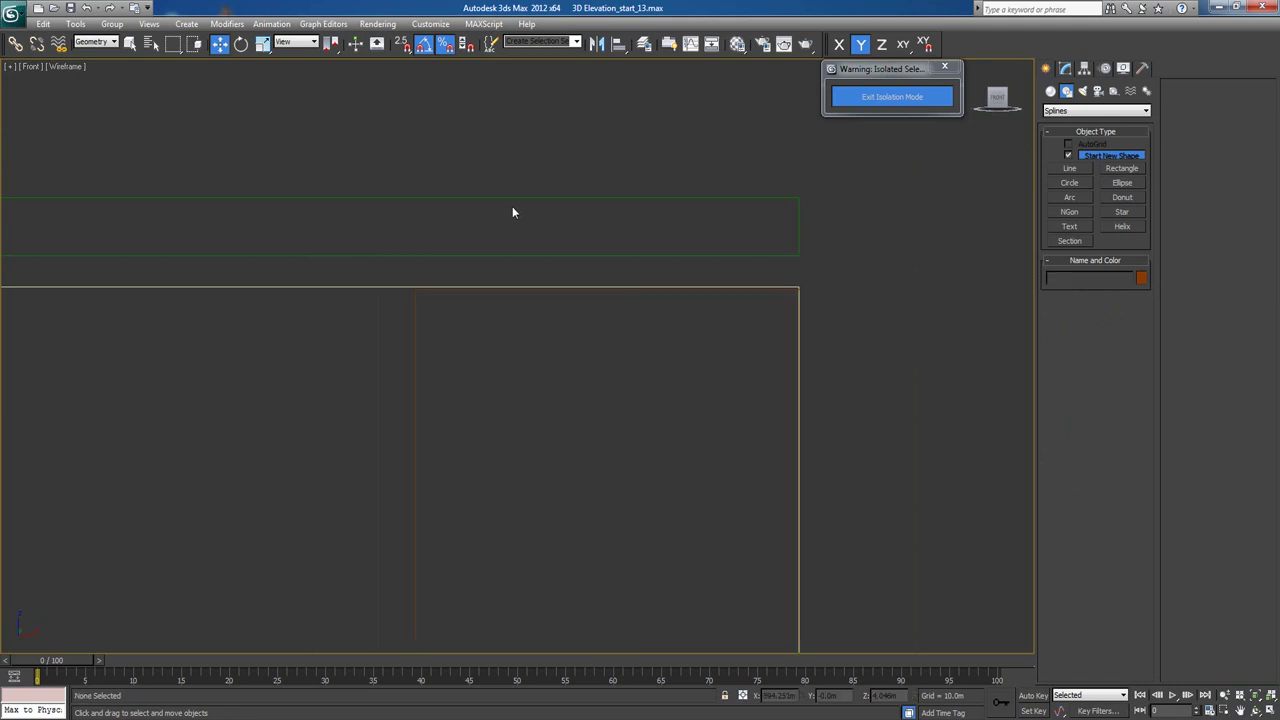
click(415, 325)
right_click(415, 323)
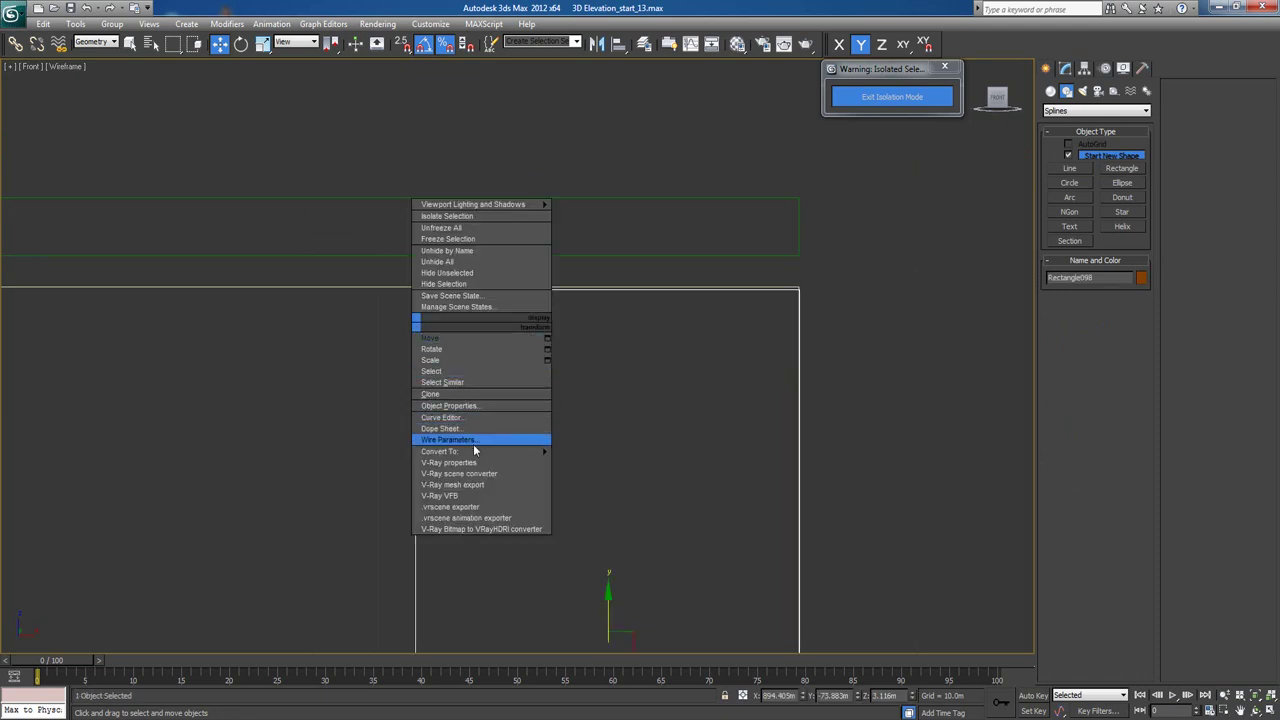
mouse_move(475, 451)
click(610, 463)
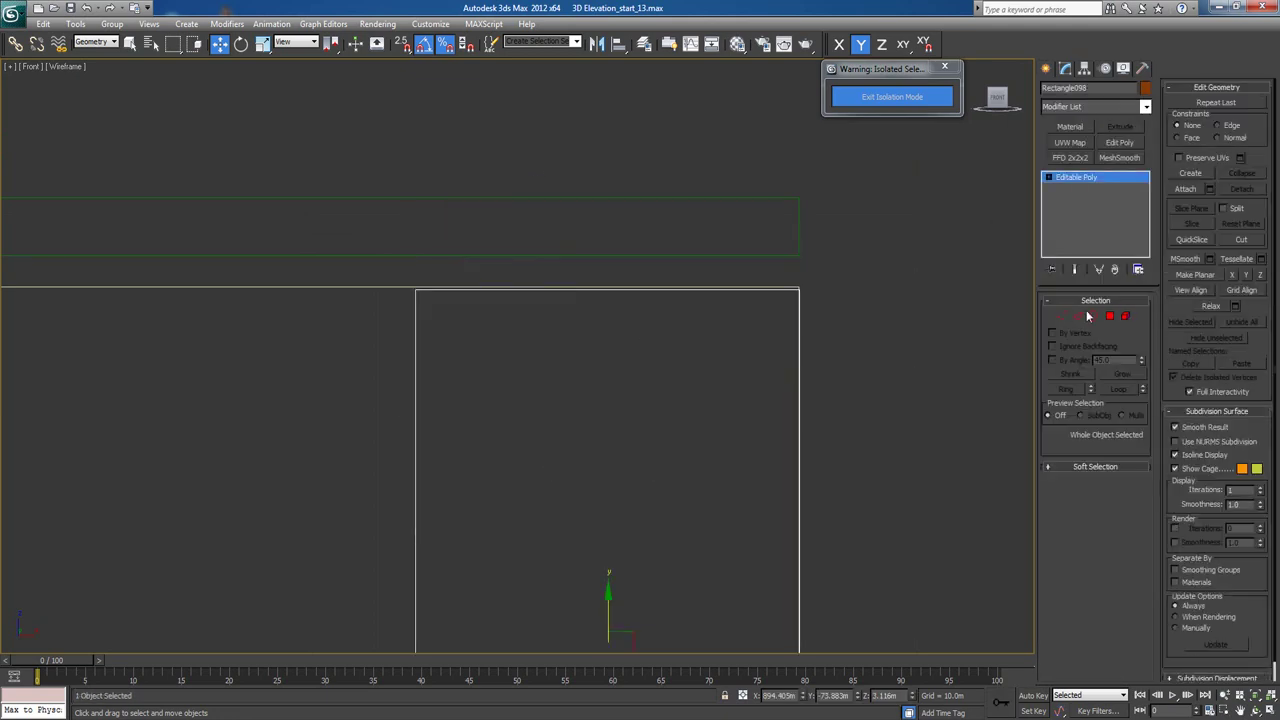
Move the tall panel's four top vertices up level with the top edge of the cream railing panel.
key(1)
drag(374, 270, 840, 325)
scroll(556, 348, up, 6)
middle_drag(556, 348, 438, 506)
scroll(438, 506, up, 2)
drag(717, 235, 714, 229)
scroll(730, 391, down, 8)
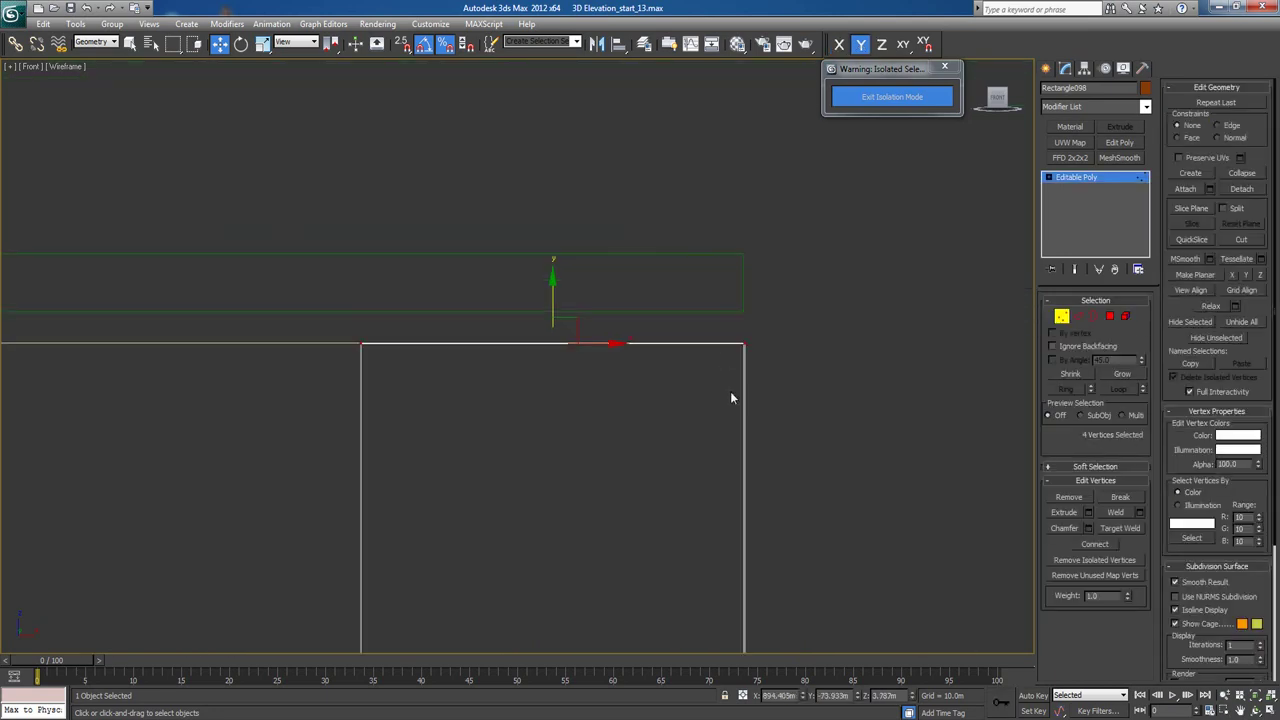
click(1047, 69)
Group the tall and horizontal brown panels under the name Wooden Projection.
scroll(666, 397, down, 3)
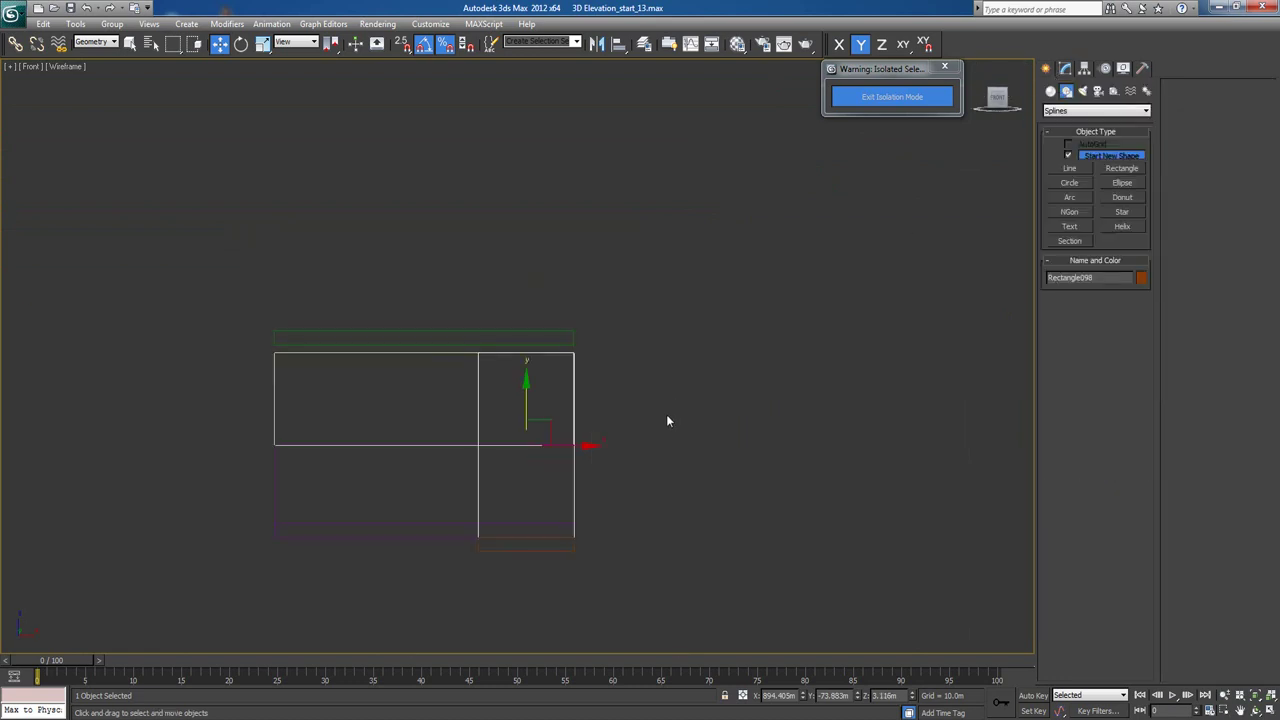
middle_drag(666, 414, 727, 315)
key(F3)
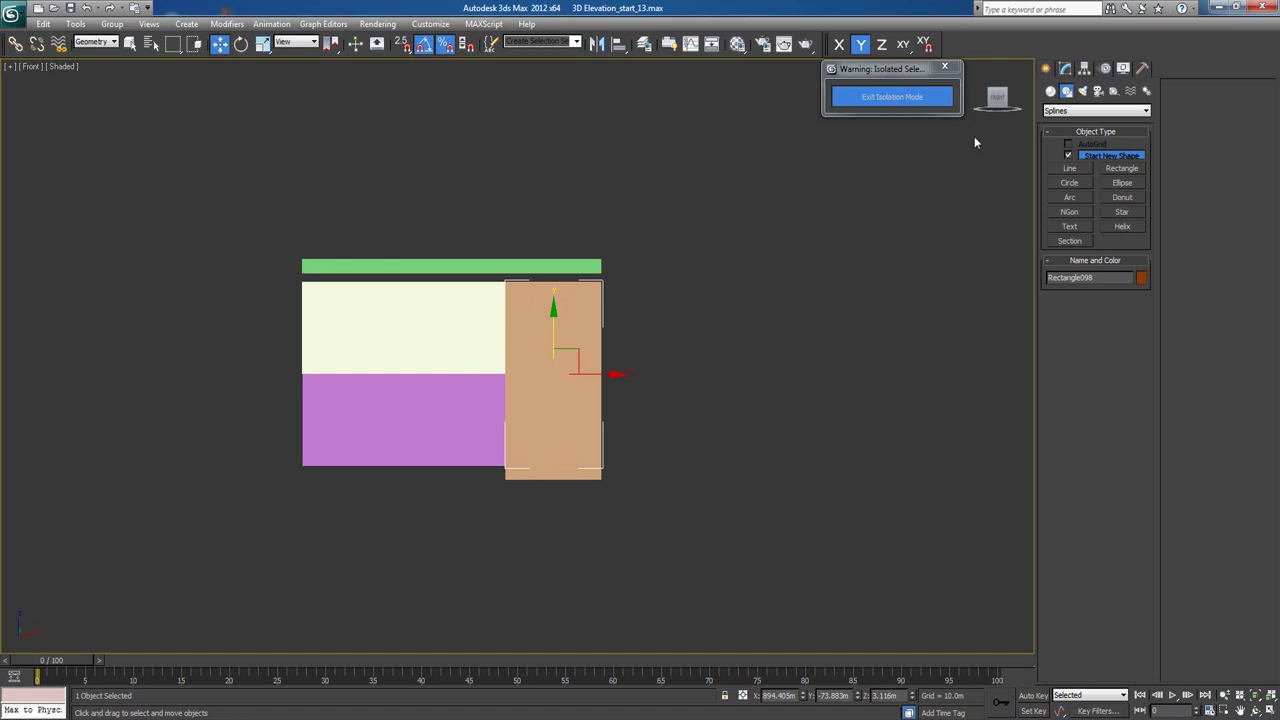
click(718, 526)
click(546, 480)
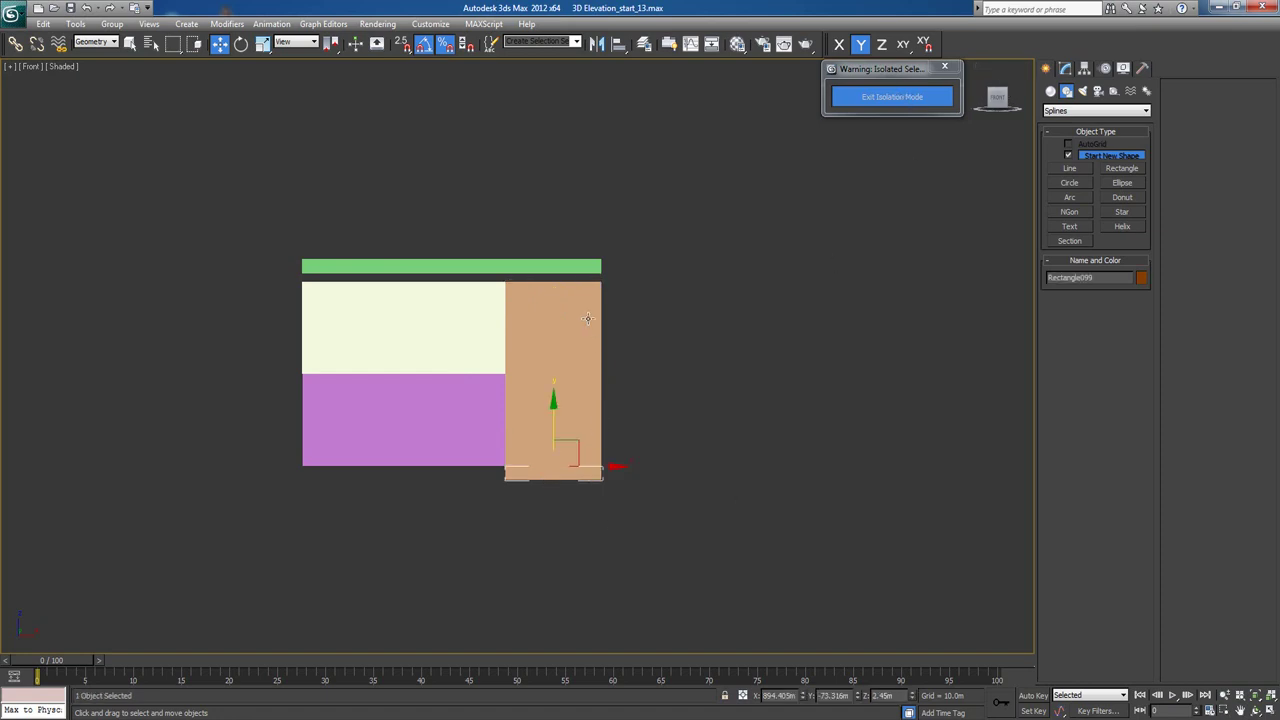
ctrl+click(587, 318)
click(111, 23)
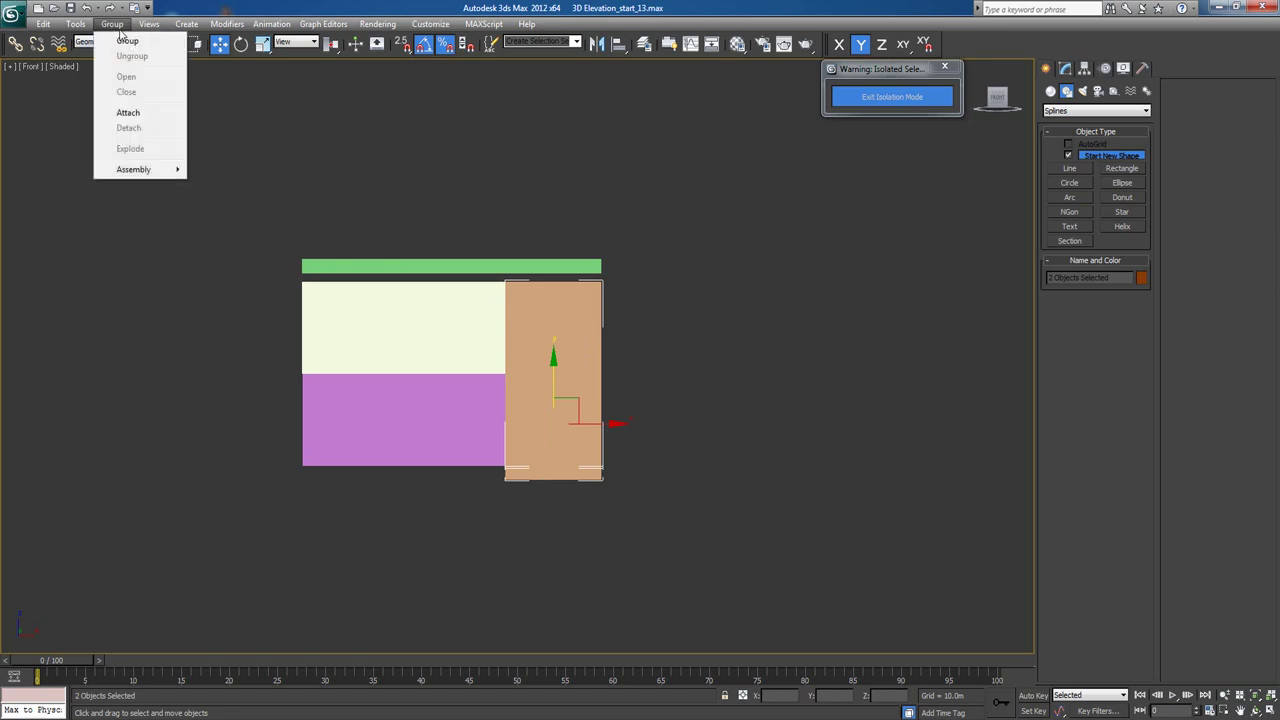
click(125, 41)
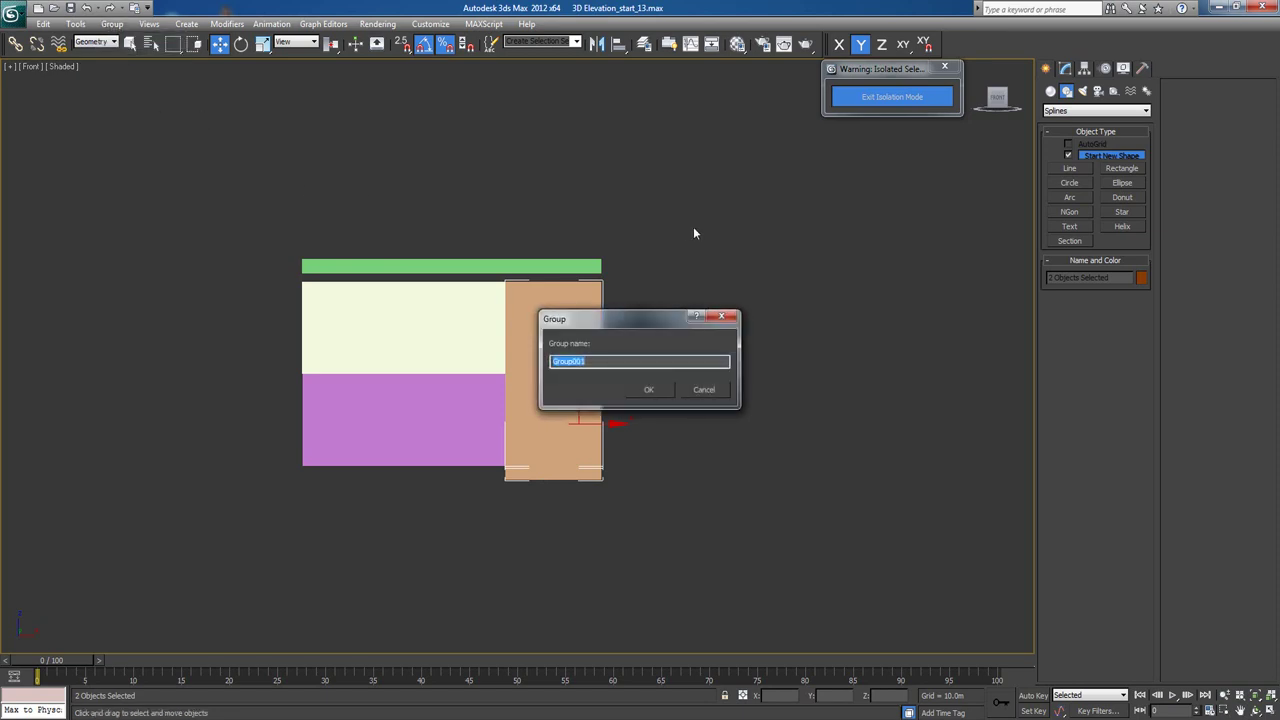
text(Wooden Projection)
click(660, 389)
Exit isolation mode and show the facade around the lower balcony in the front wireframe view.
click(877, 98)
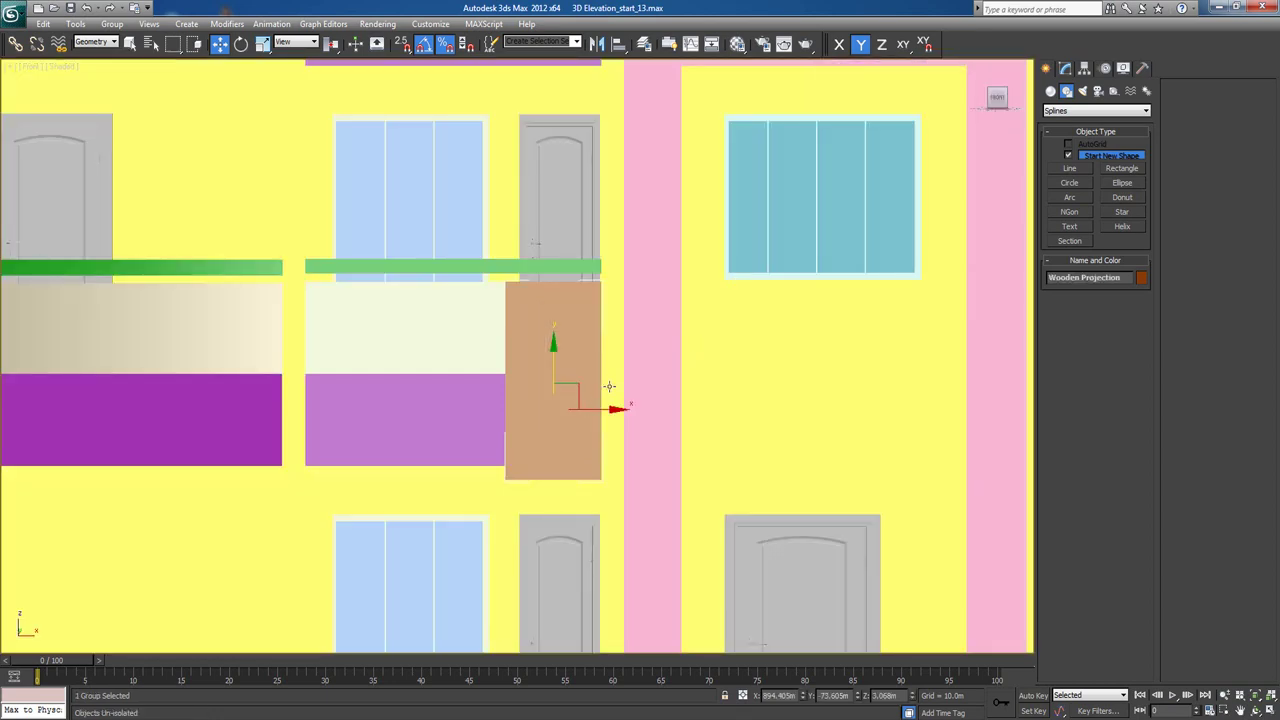
key(F3)
middle_drag(609, 386, 606, 190)
scroll(611, 261, down, 2)
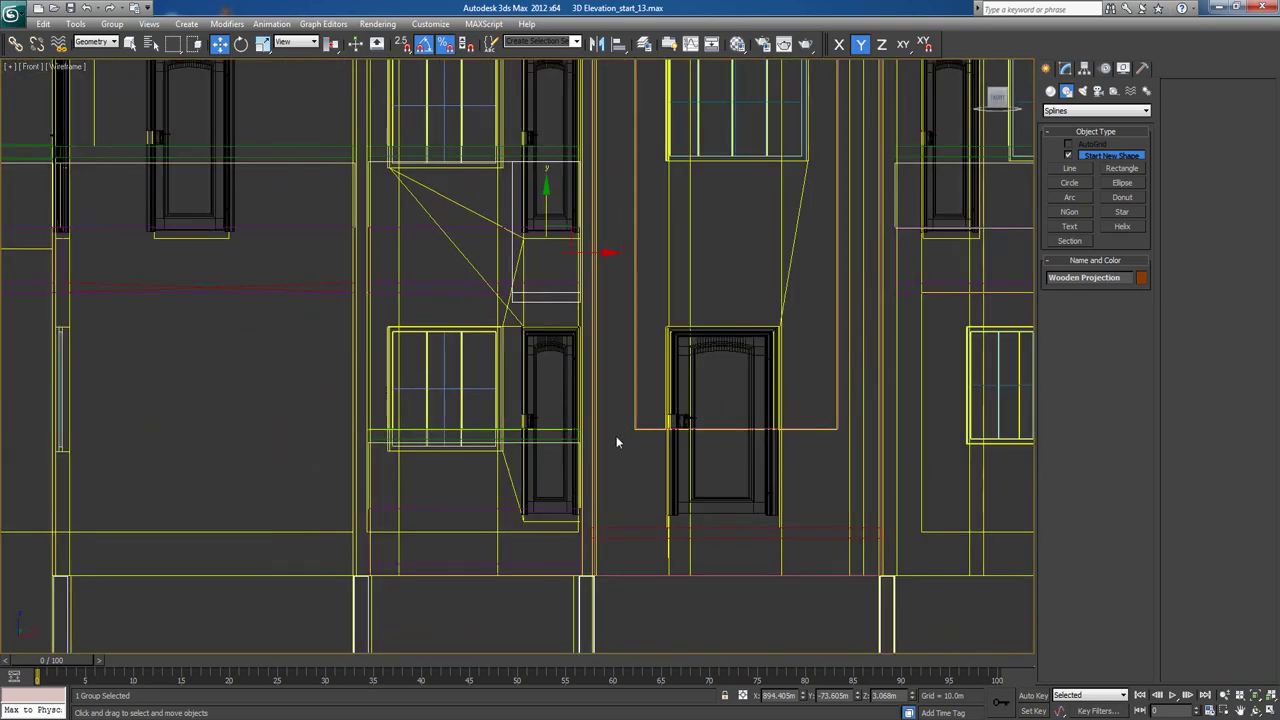
Clone the Wooden Projection group down to the lowest balcony as a single copy.
middle_drag(616, 442, 660, 363)
shift+drag(590, 136, 595, 461)
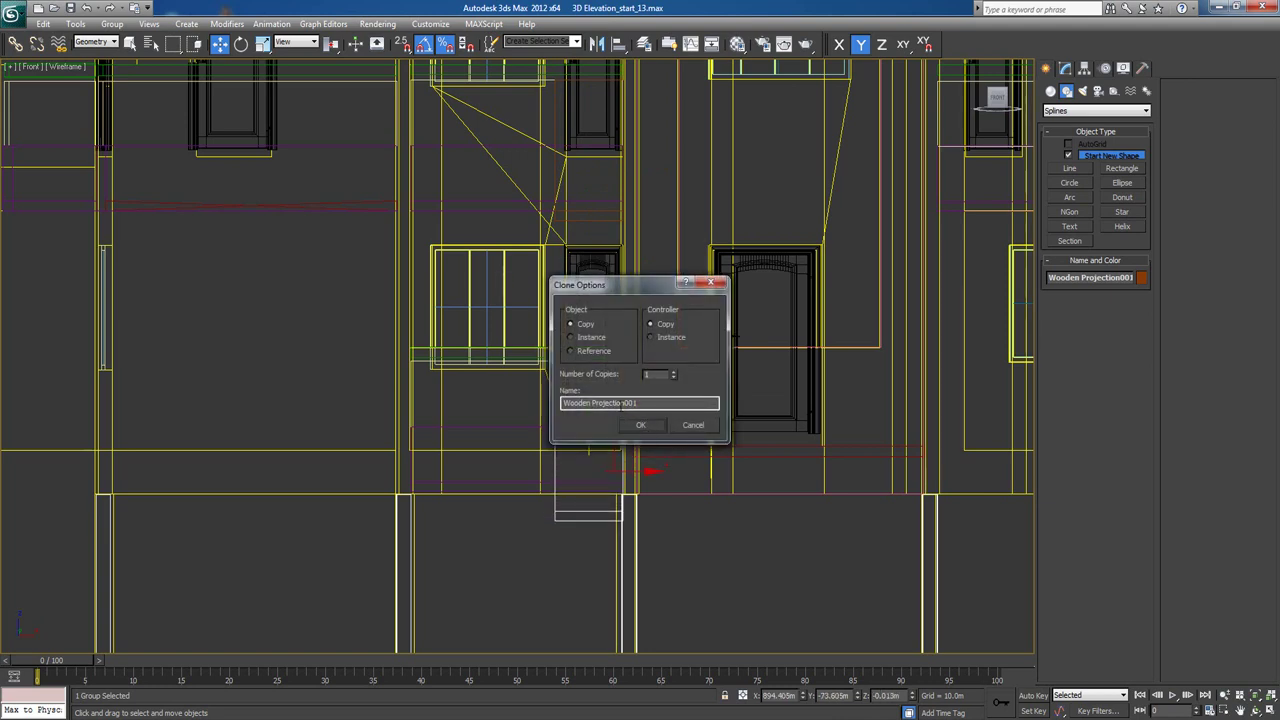
click(641, 425)
Move the lowest wooden projection vertically until its top edge lines up with the top of that balcony's railing panel.
scroll(716, 489, up, 4)
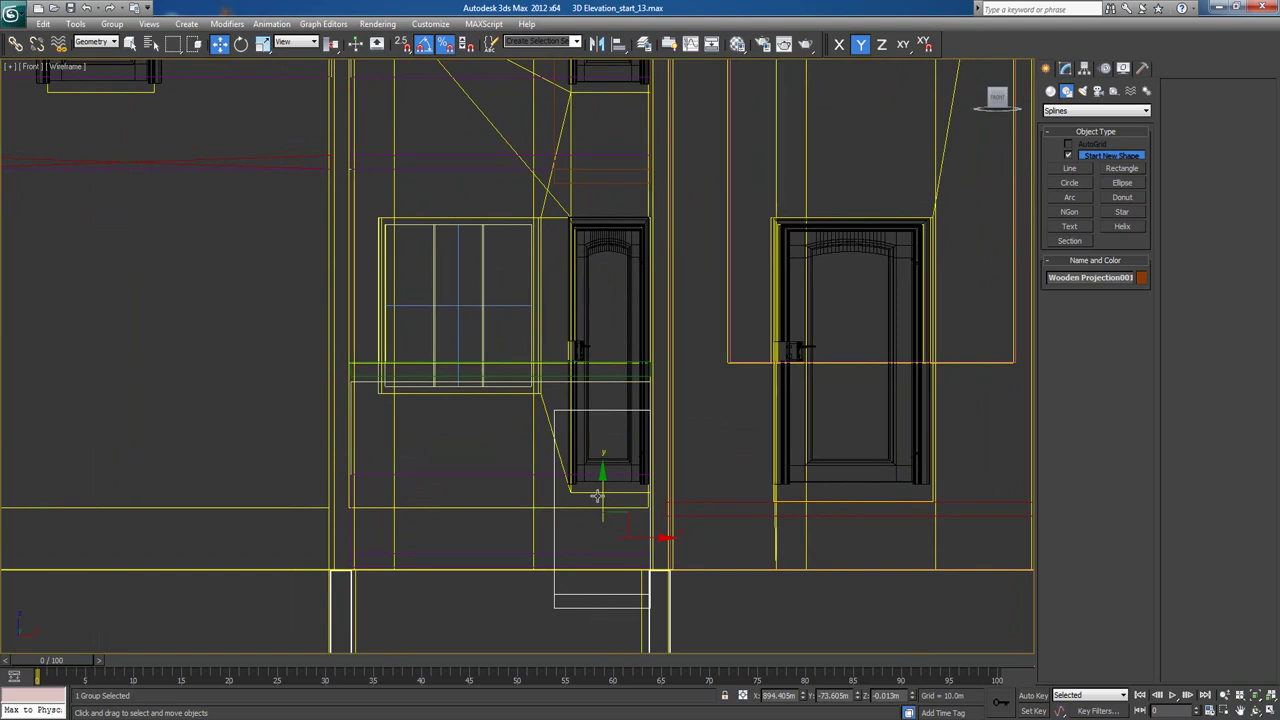
key(F3)
key(F3)
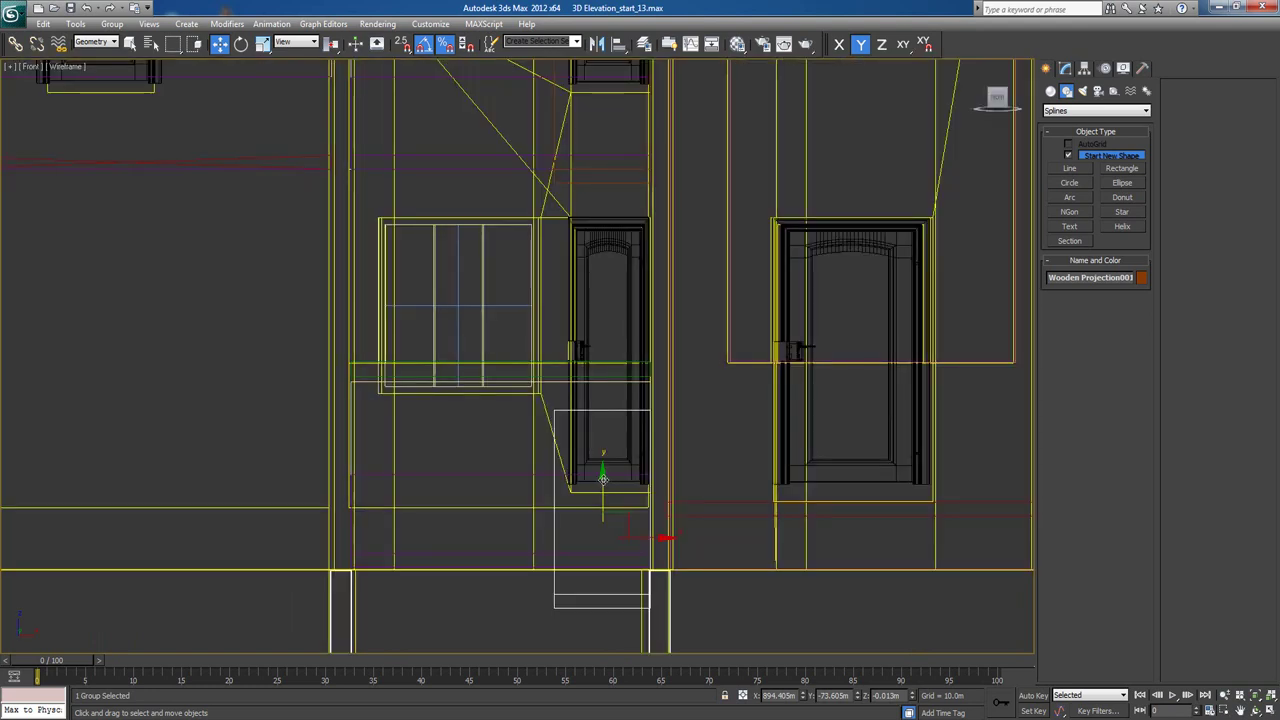
drag(602, 475, 603, 463)
scroll(614, 449, up, 6)
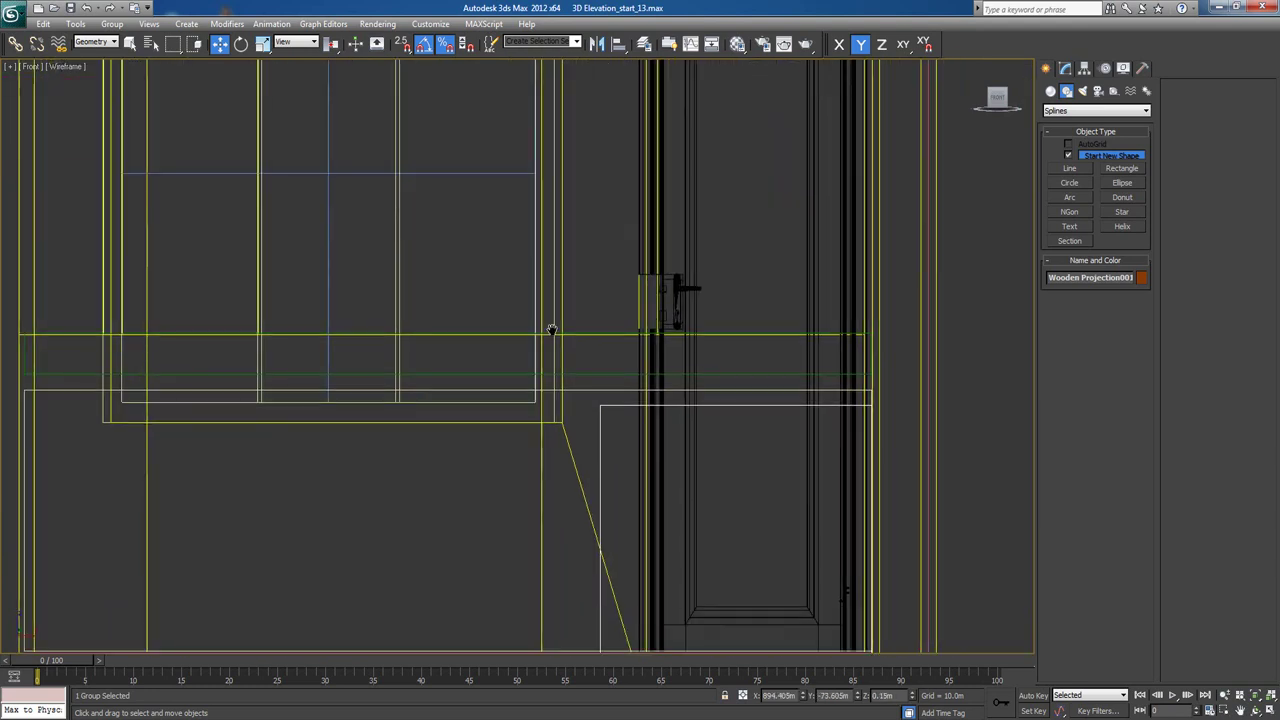
drag(677, 407, 677, 391)
scroll(689, 383, down, 4)
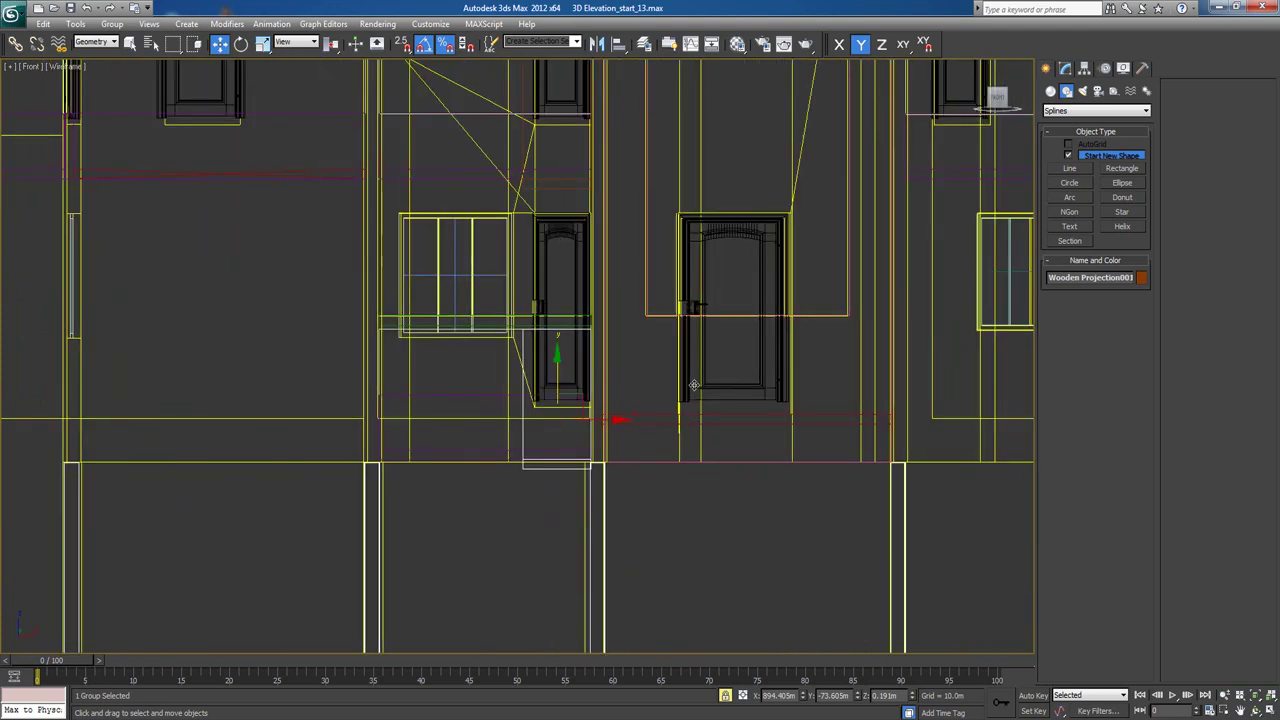
Clone the wooden projection up two floors and align its top edge with the railing panel of that balcony.
scroll(691, 296, down, 4)
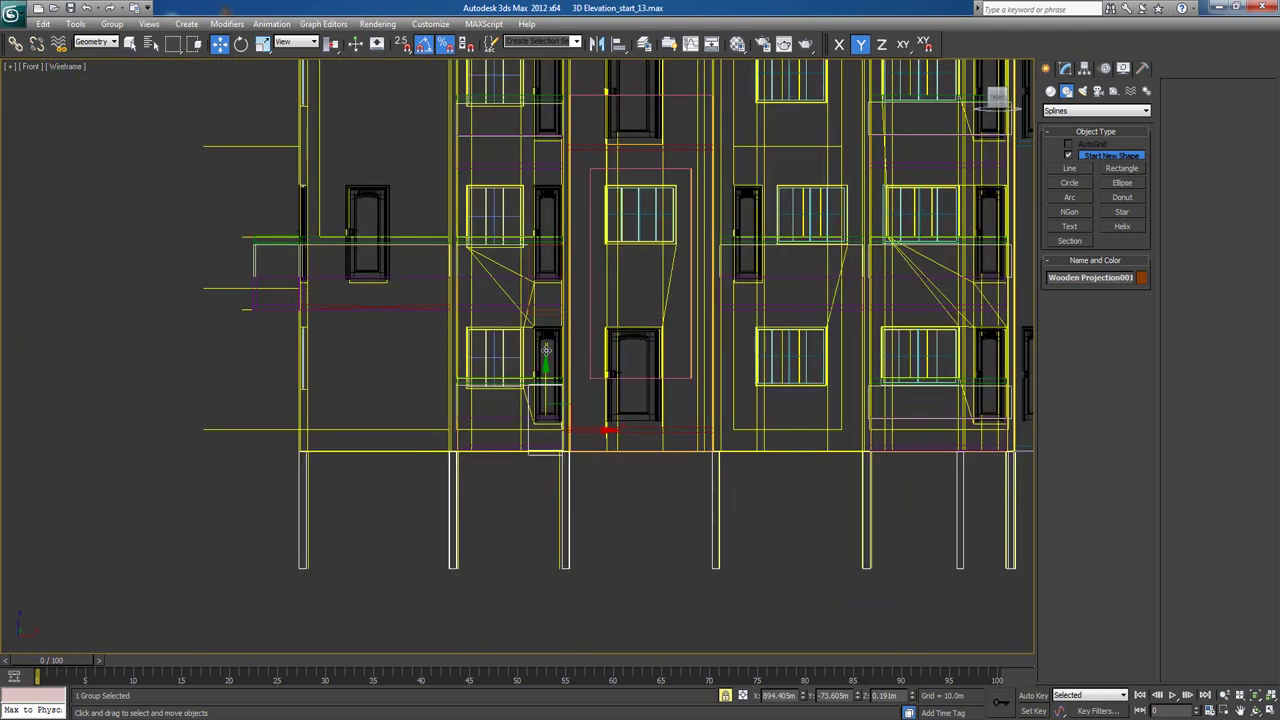
shift+drag(545, 370, 545, 83)
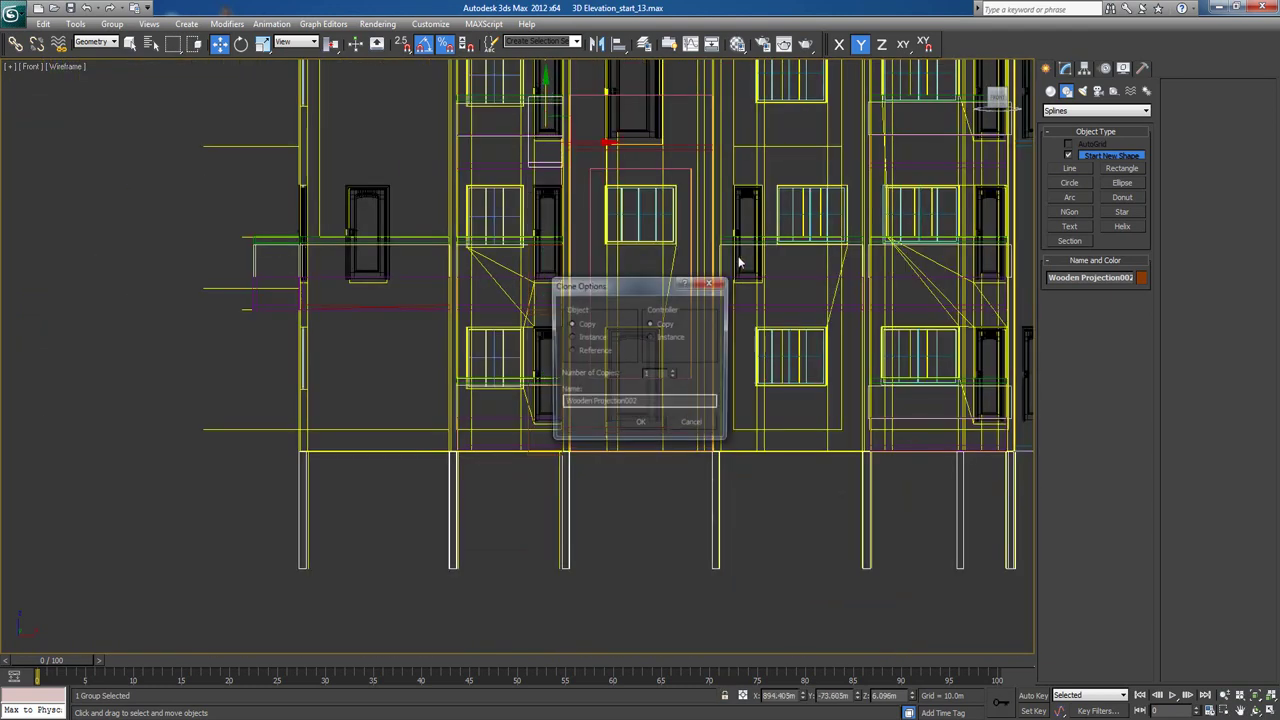
click(641, 424)
scroll(670, 427, up, 8)
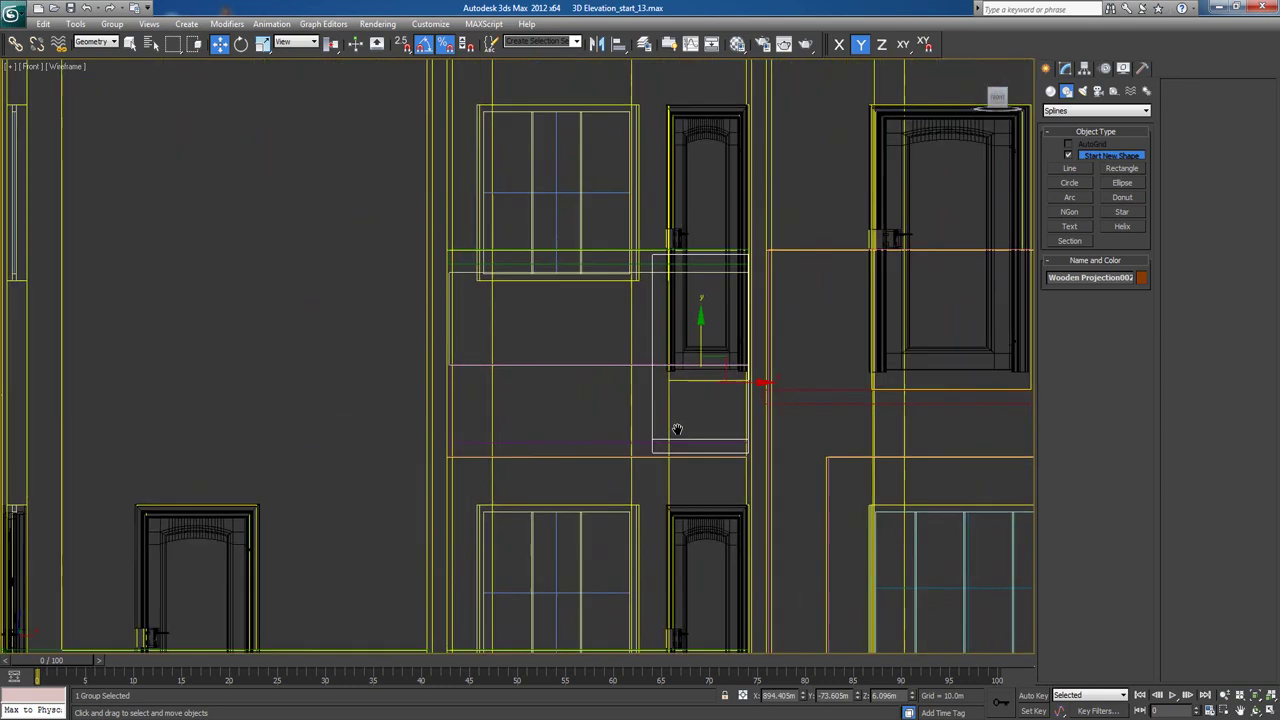
middle_drag(677, 429, 642, 429)
scroll(678, 321, up, 4)
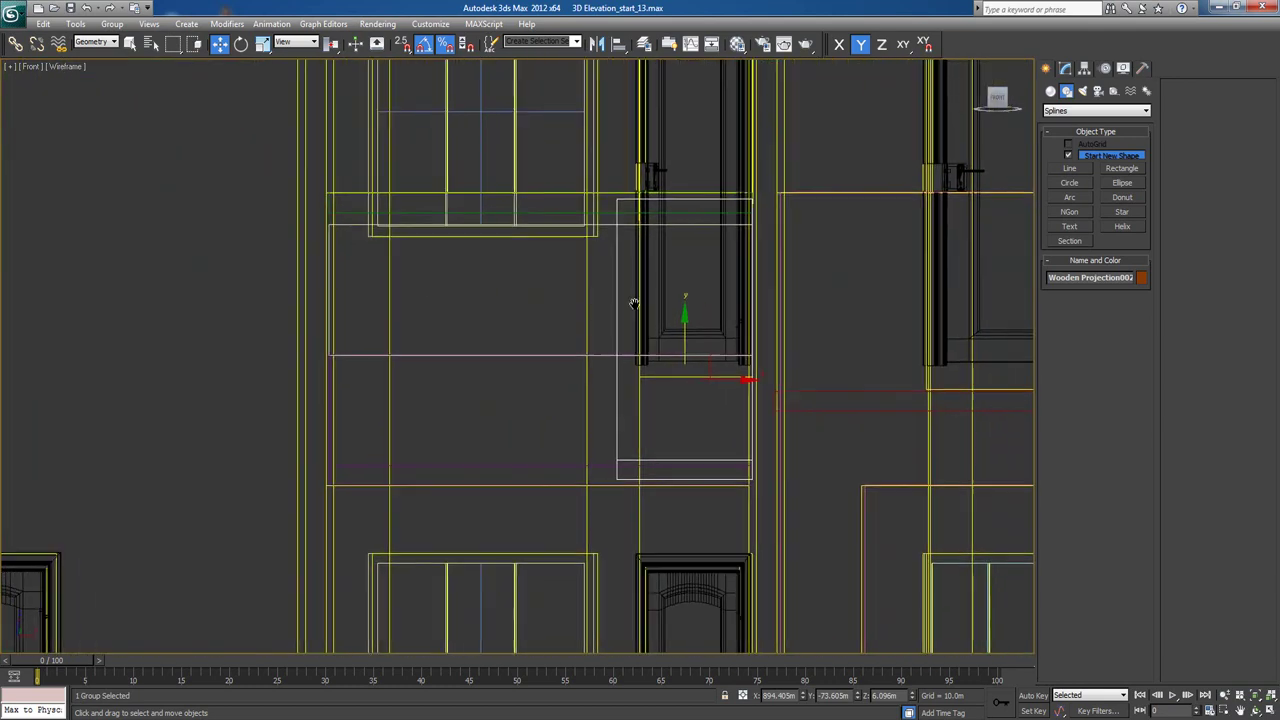
mouse_move(678, 321)
mouse_down()
mouse_move(682, 372)
mouse_move(678, 344)
mouse_up()
scroll(767, 336, down, 6)
Clone the wooden projection as an instance up to the balcony on the next floor above.
middle_drag(778, 313, 756, 347)
middle_drag(663, 258, 750, 405)
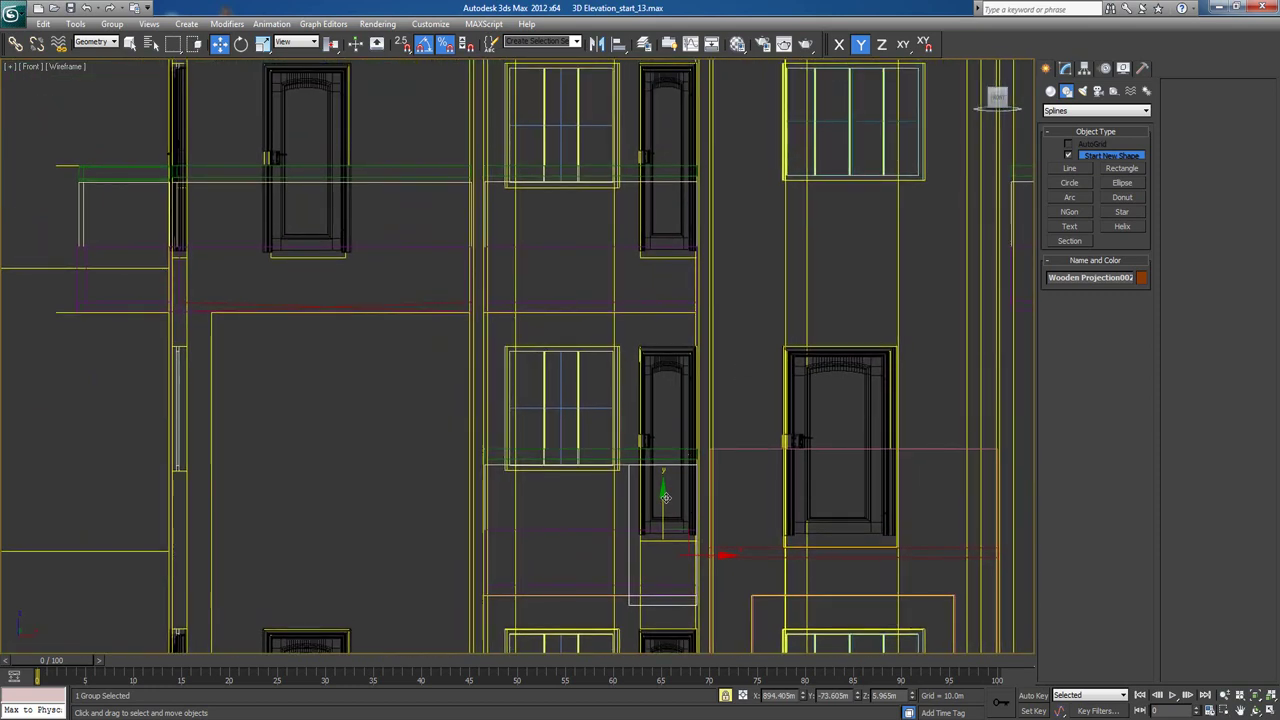
middle_drag(714, 232, 678, 328)
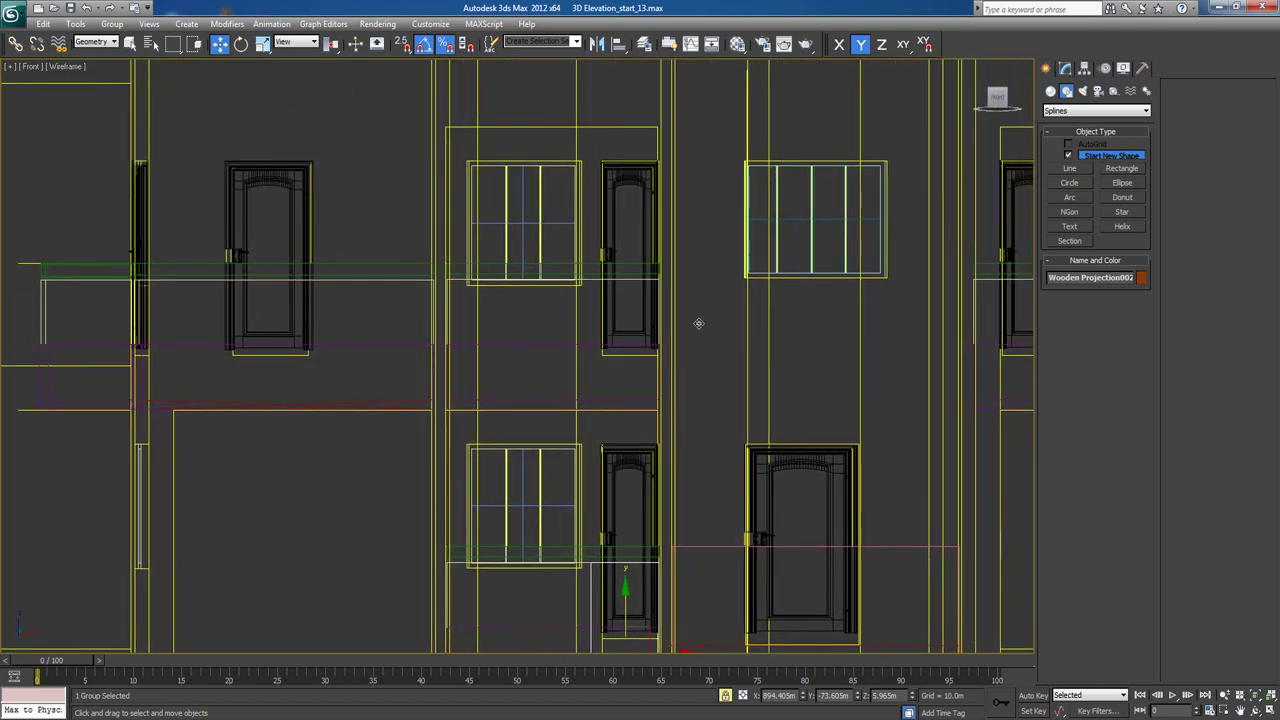
key(F3)
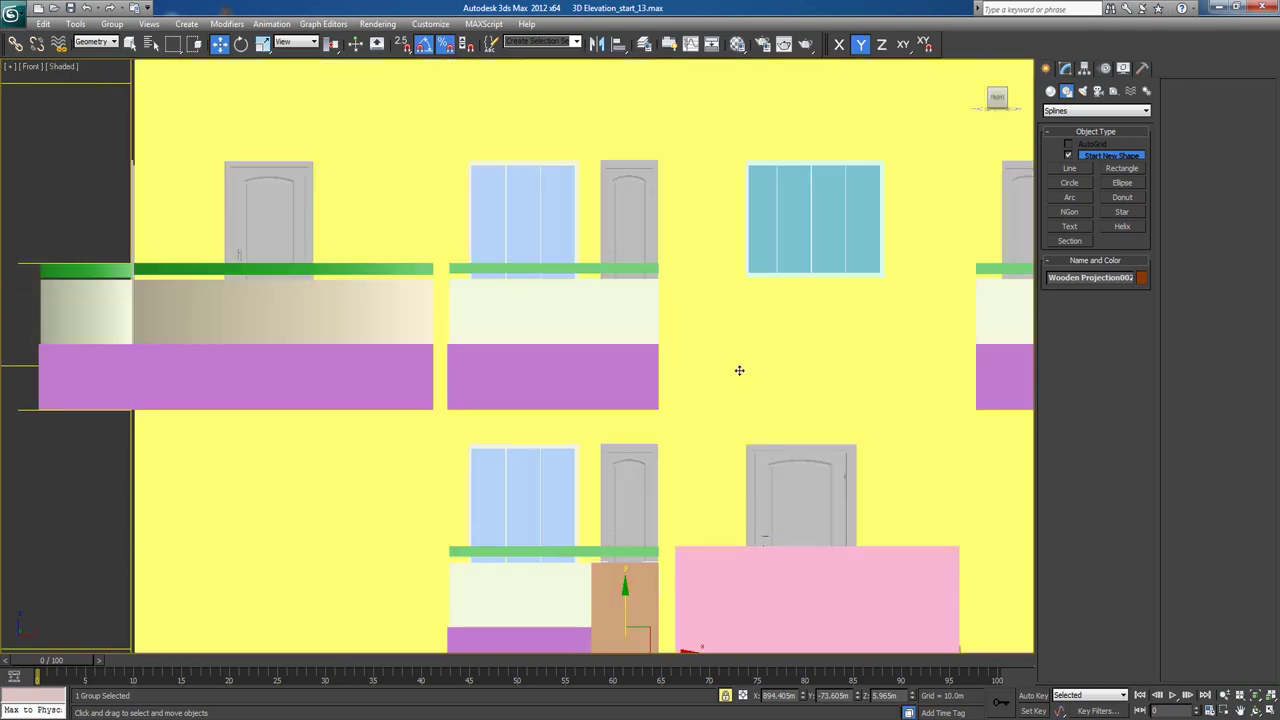
middle_drag(741, 318, 743, 297)
key(F3)
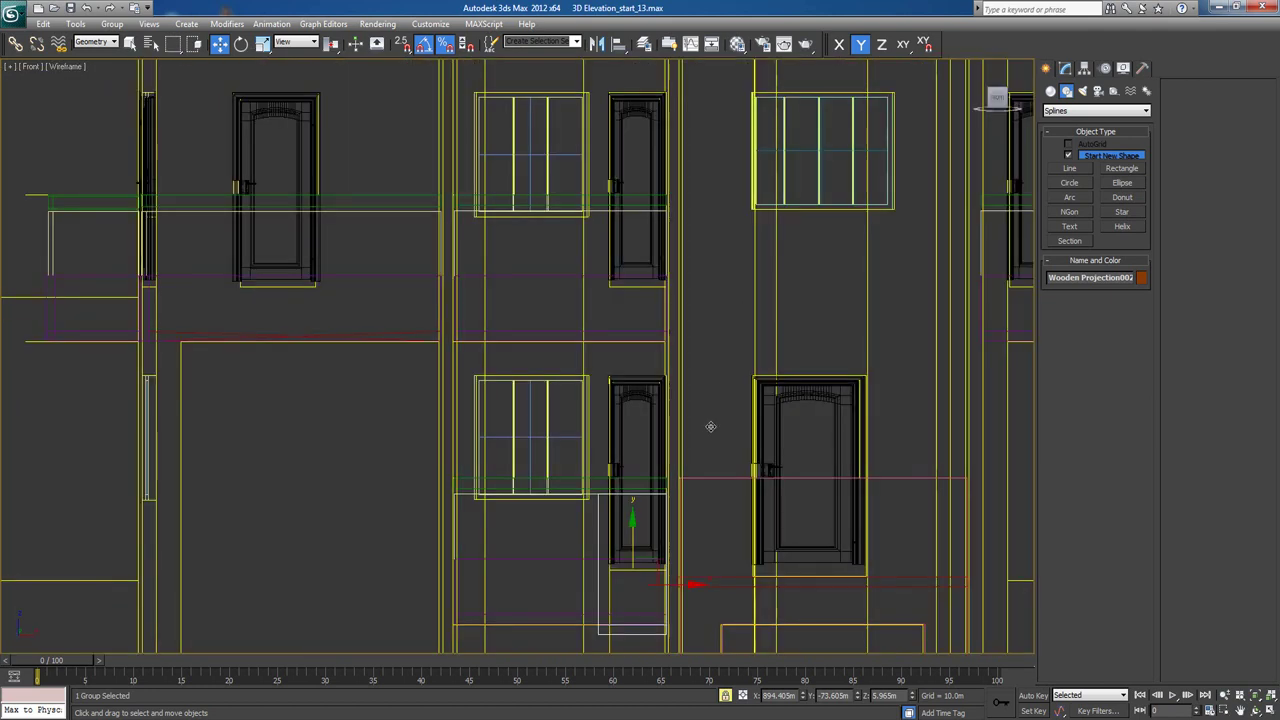
drag(636, 522, 638, 243)
click(650, 426)
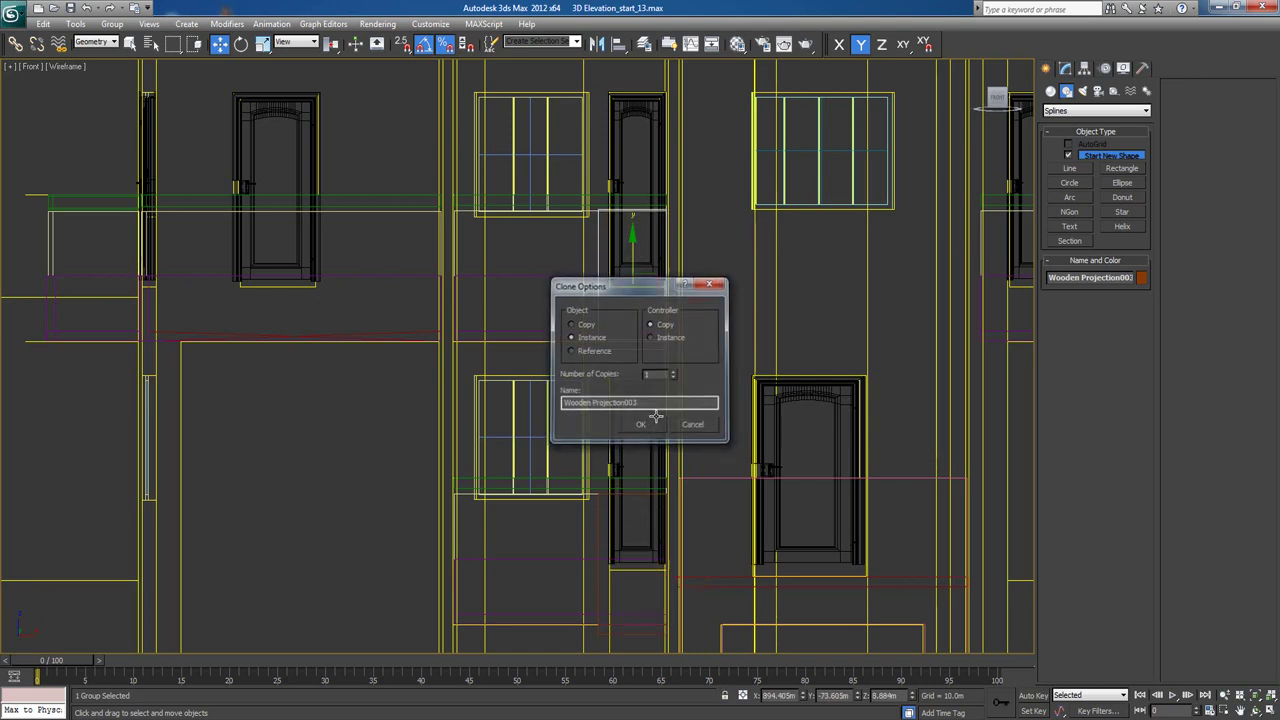
Fine-tune the newest wooden projection's height so its top meets the upper balcony's railing panel.
scroll(704, 317, up, 2)
scroll(704, 317, up, 4)
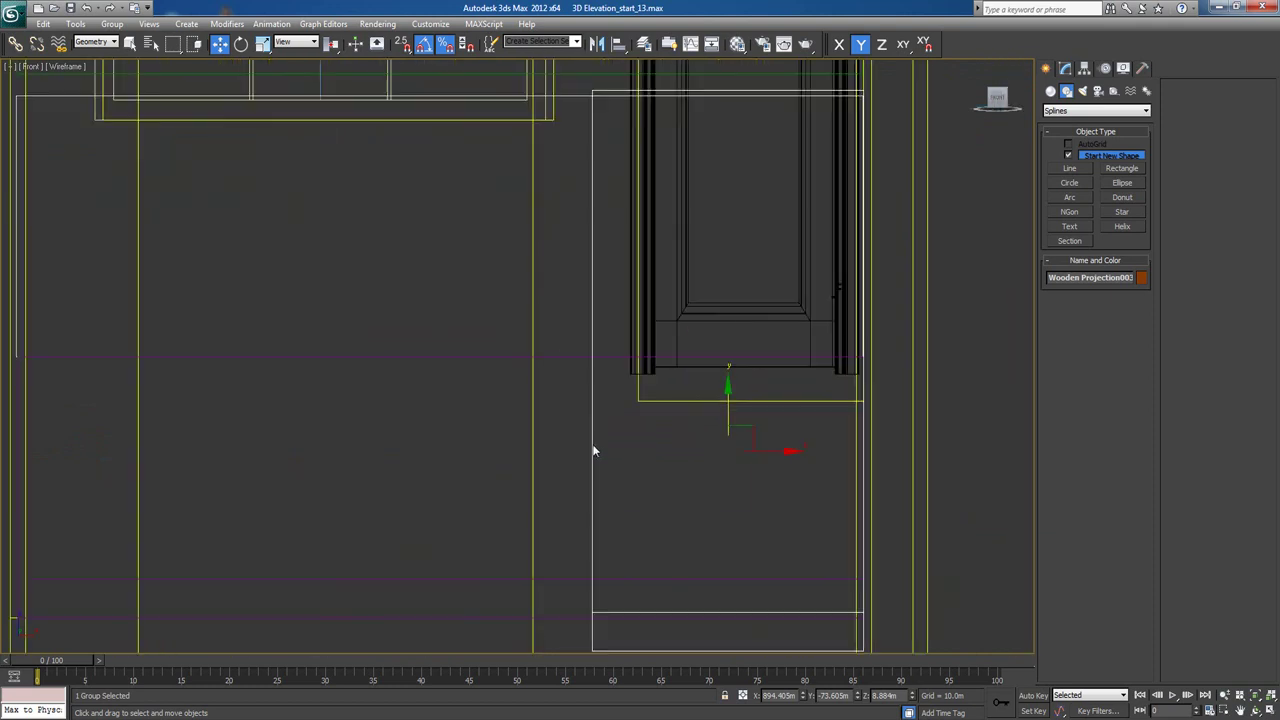
mouse_move(726, 395)
mouse_down()
mouse_move(728, 423)
mouse_move(727, 399)
mouse_up()
scroll(723, 435, down, 5)
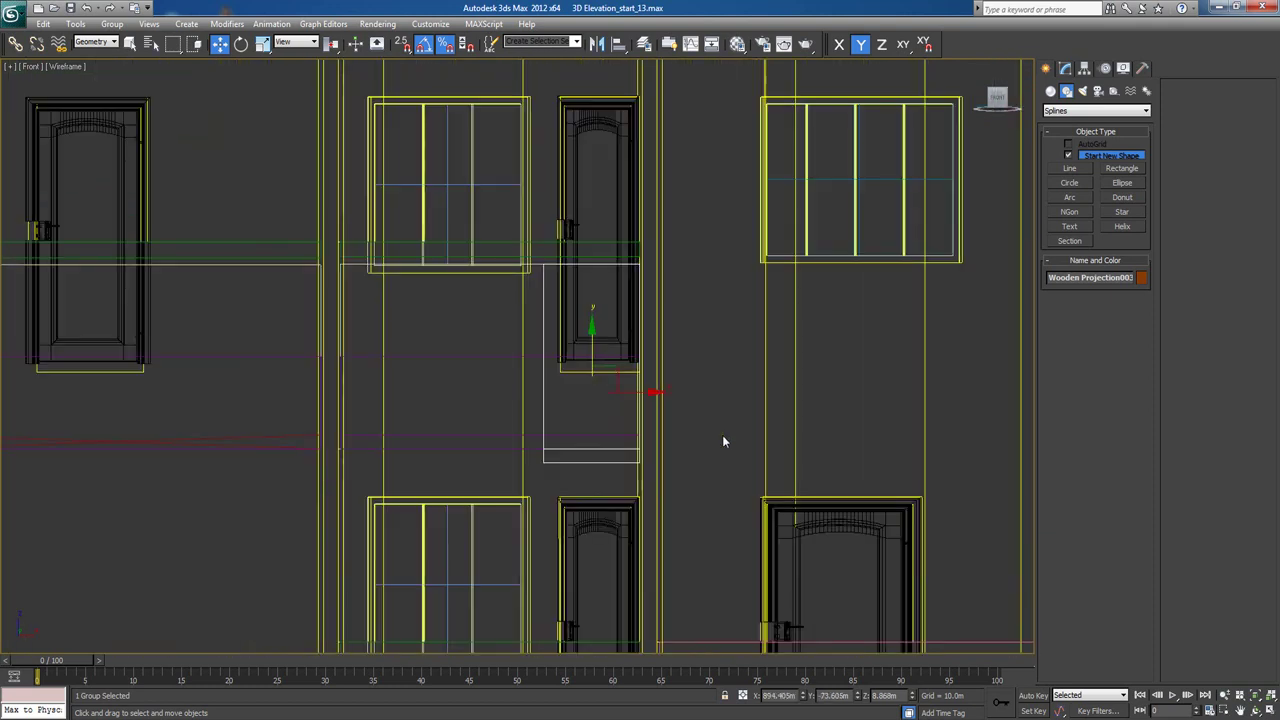
click(497, 478)
click(491, 449)
scroll(504, 449, down, 4)
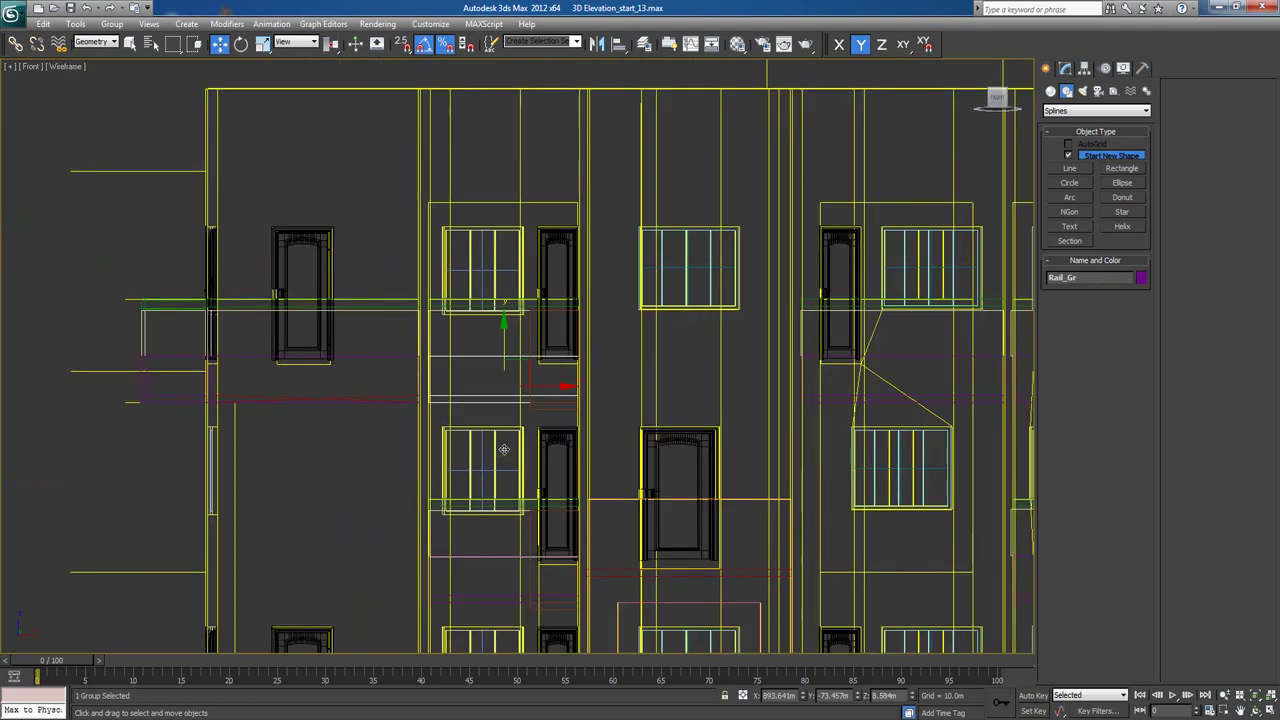
shift+drag(505, 331, 505, 135)
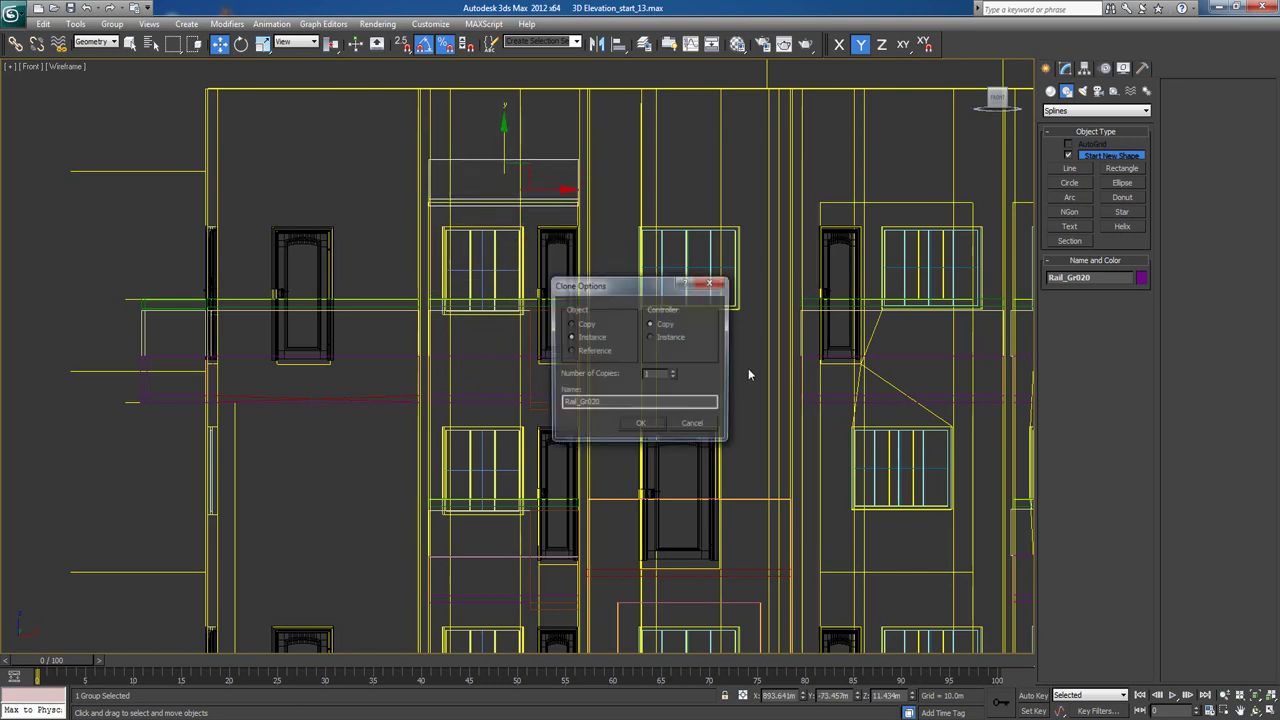
click(692, 423)
Select the upper balcony's wooden projection and purple rail groups together and clone them as instances above the top-floor window and door.
click(531, 409)
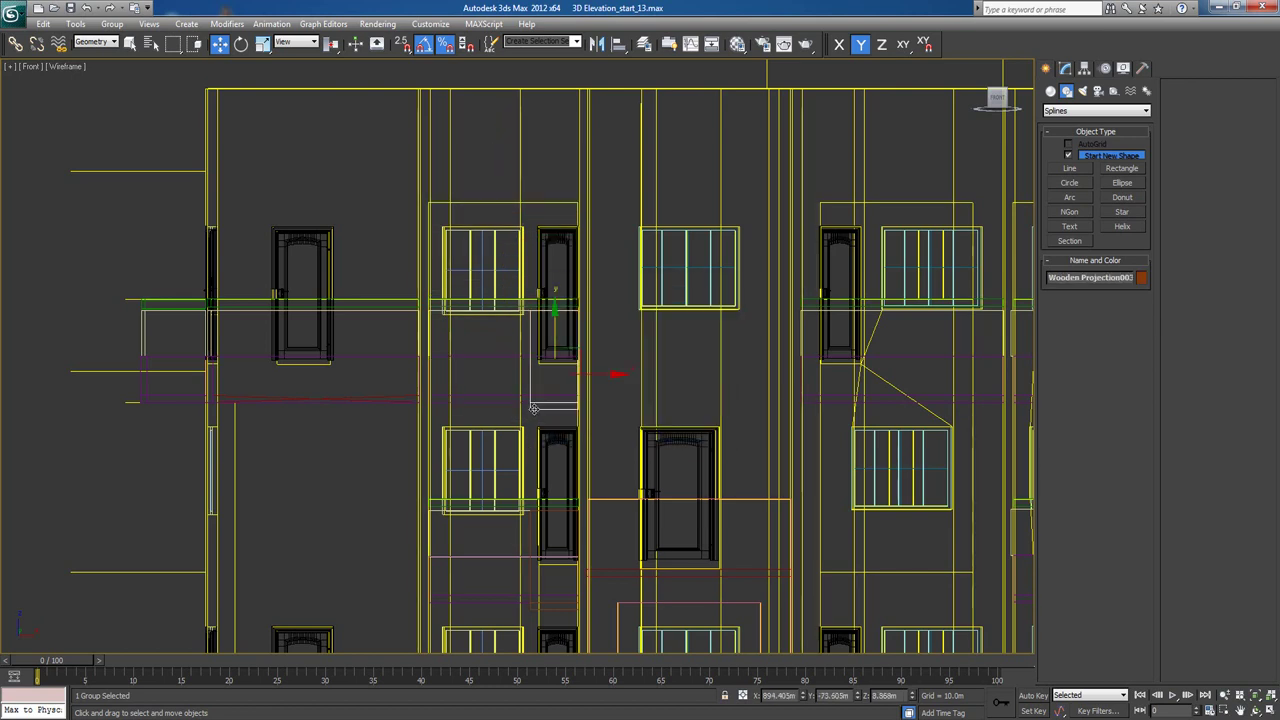
ctrl+click(508, 402)
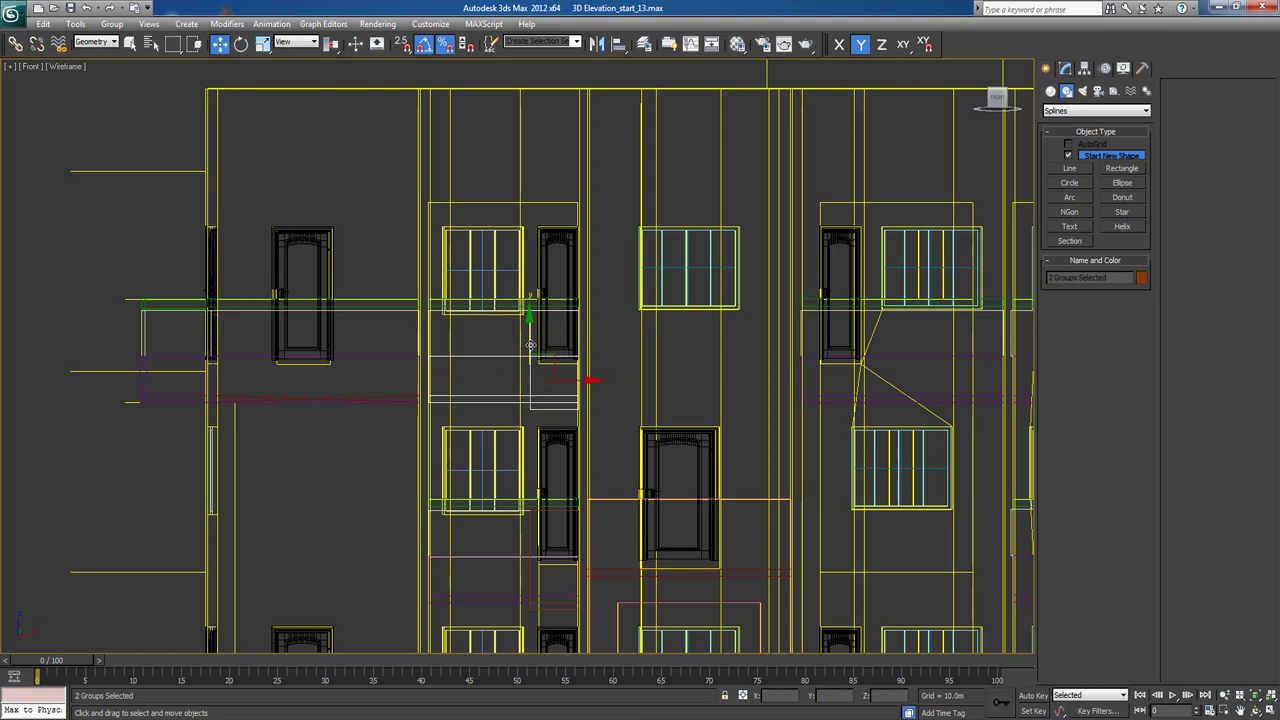
mouse_move(530, 322)
mouse_down()
mouse_move(546, 101)
mouse_move(544, 116)
mouse_up()
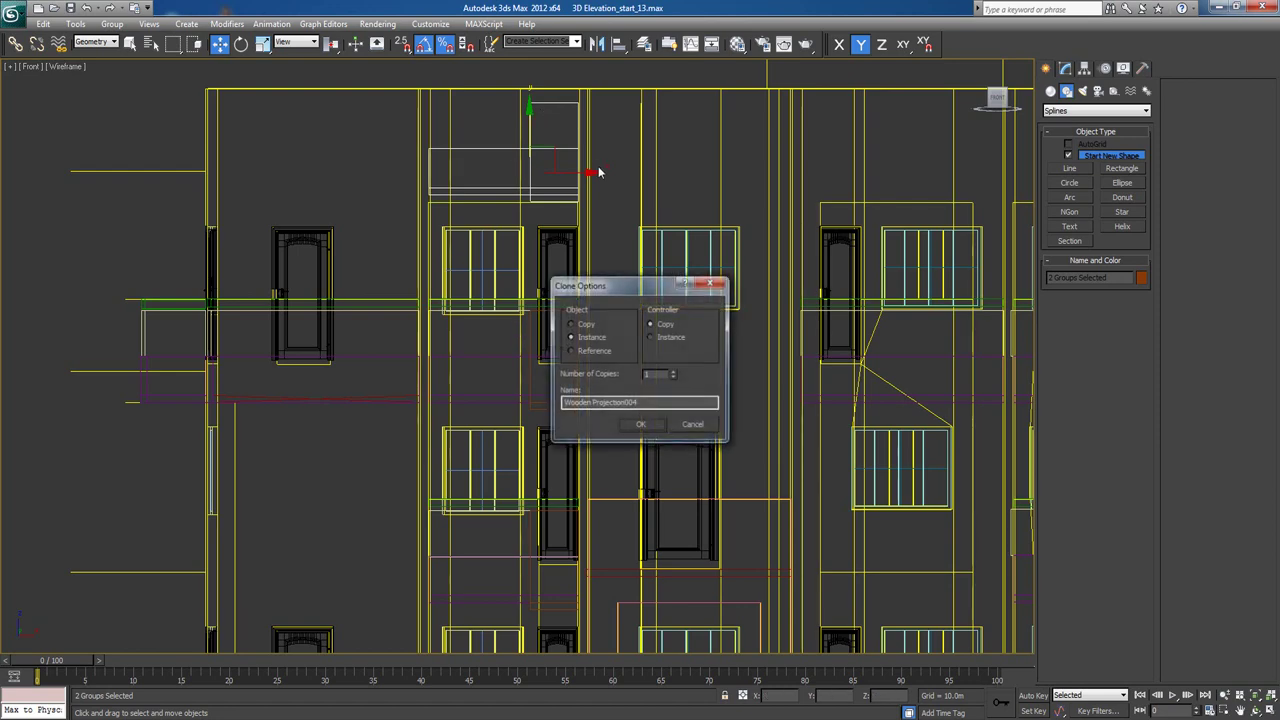
click(634, 427)
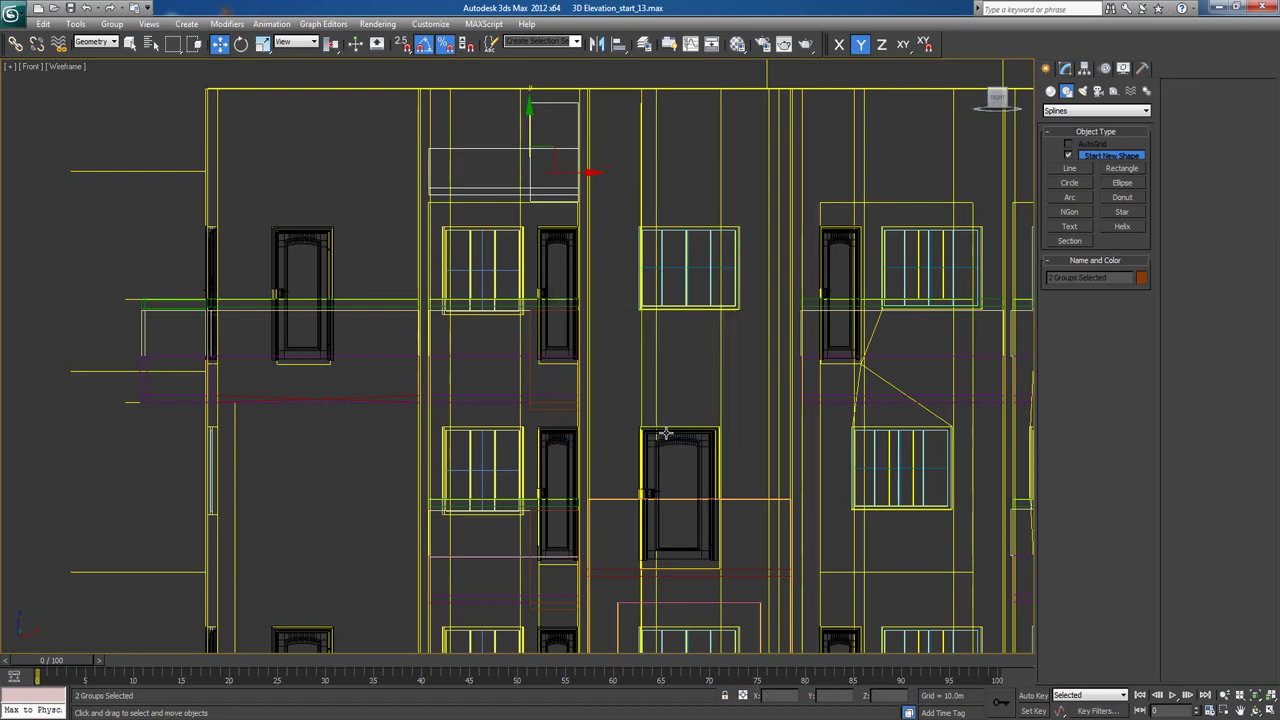
Examine the cloned purple rail and wooden projection above the top floor in shaded front and perspective views.
scroll(549, 283, up, 4)
scroll(560, 334, down, 2)
scroll(562, 332, up, 1)
key(F3)
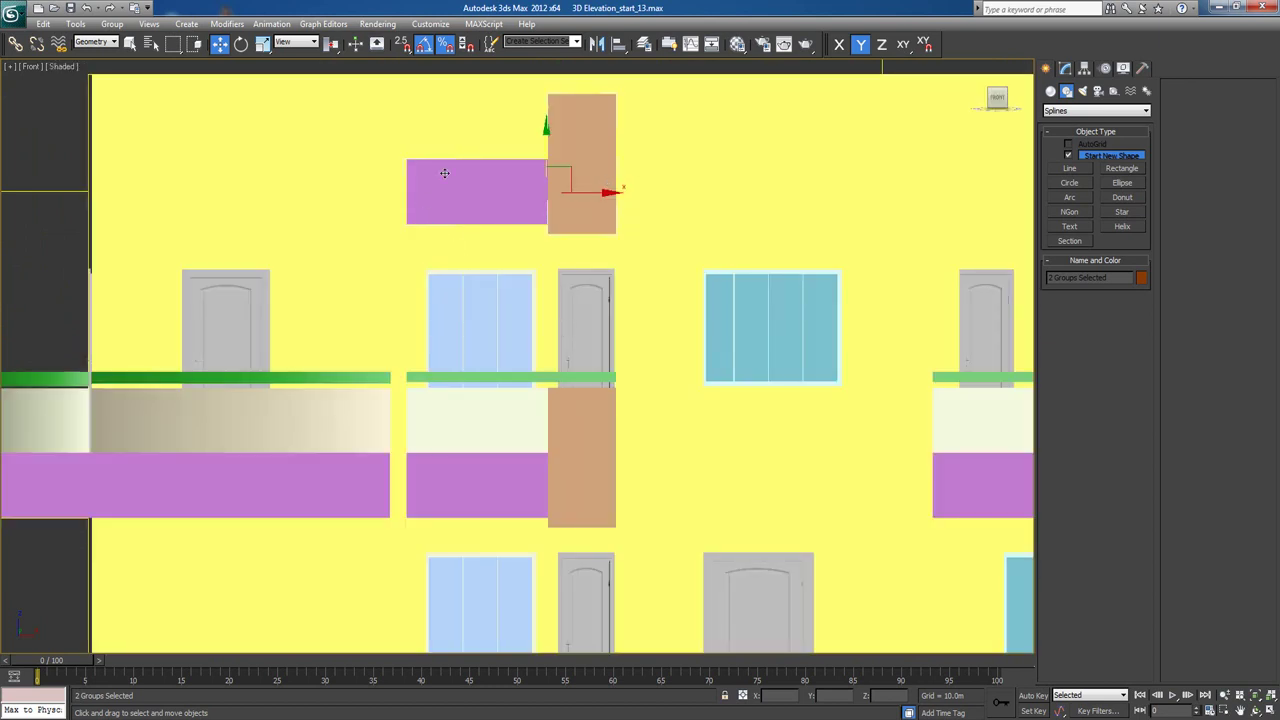
key(F3)
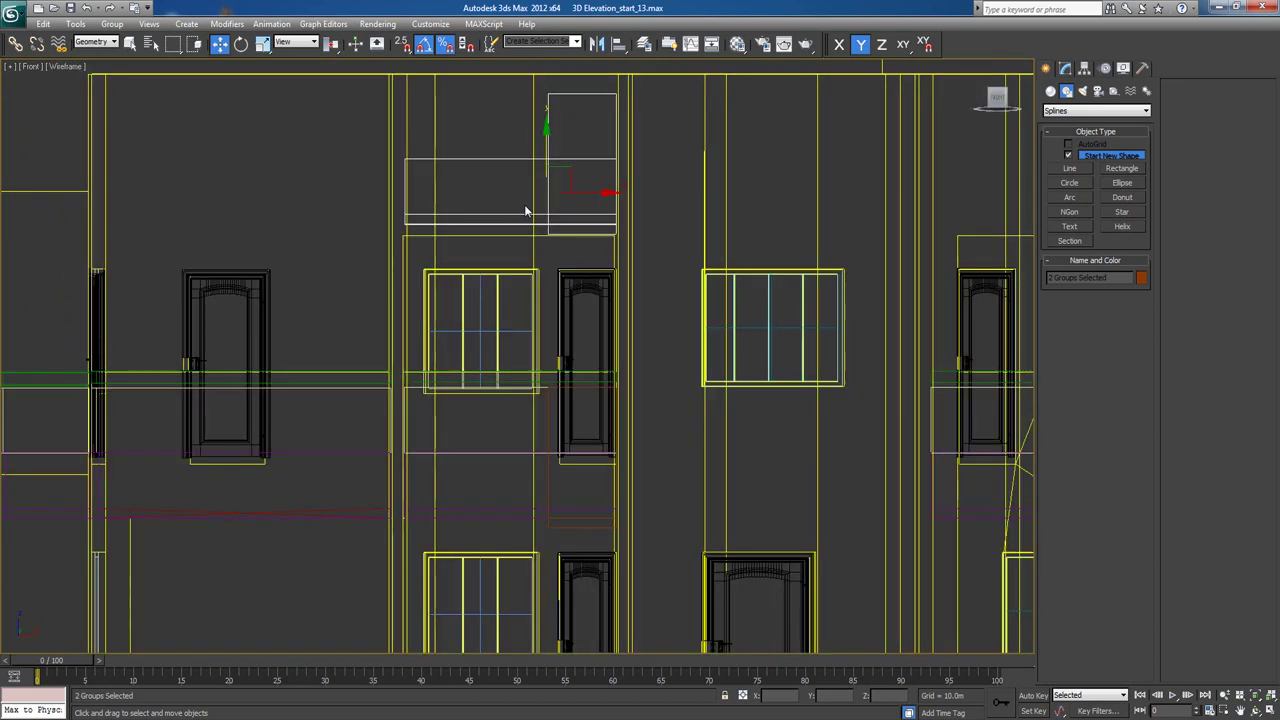
key(p)
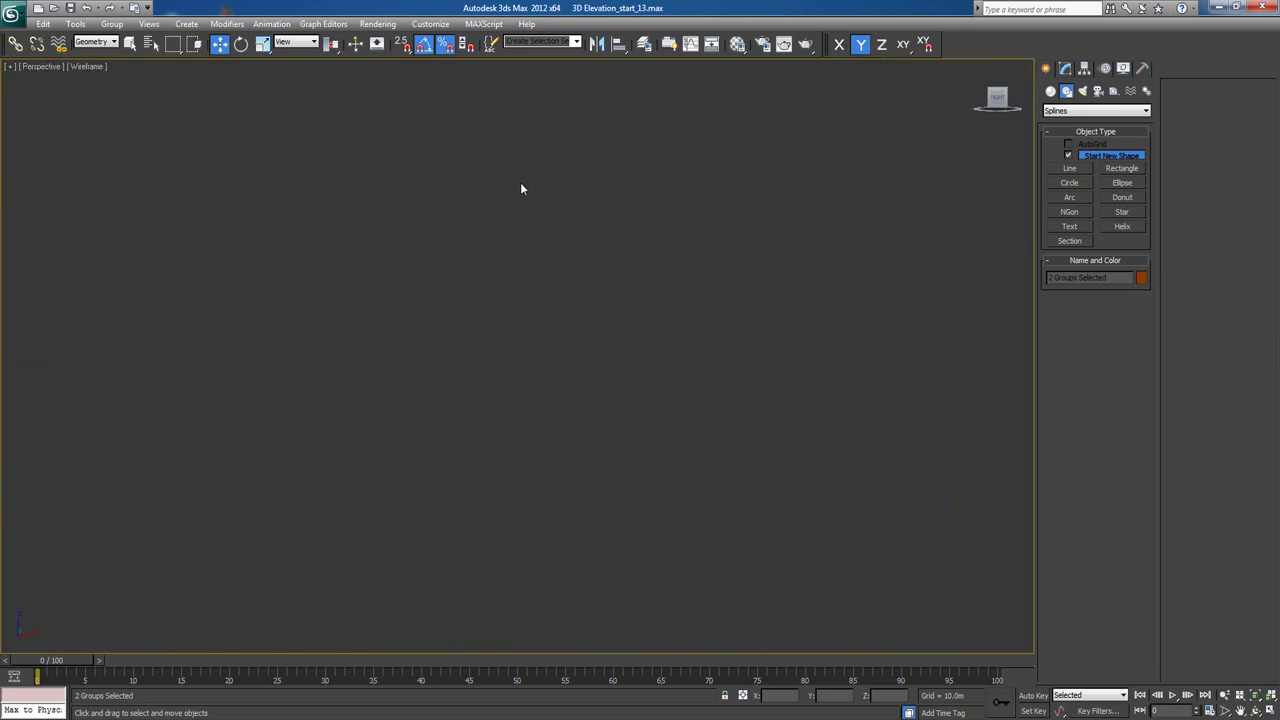
key(z)
alt+middle_drag(512, 240, 540, 291)
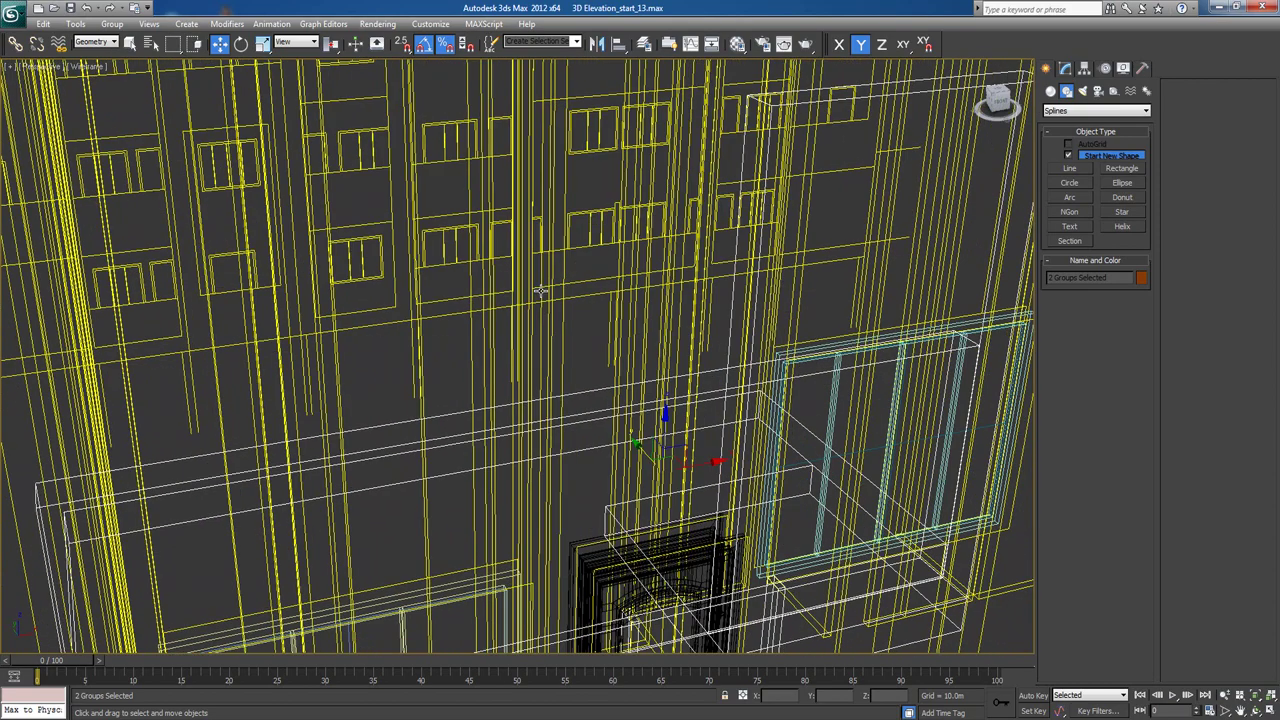
key(F3)
scroll(543, 296, down, 3)
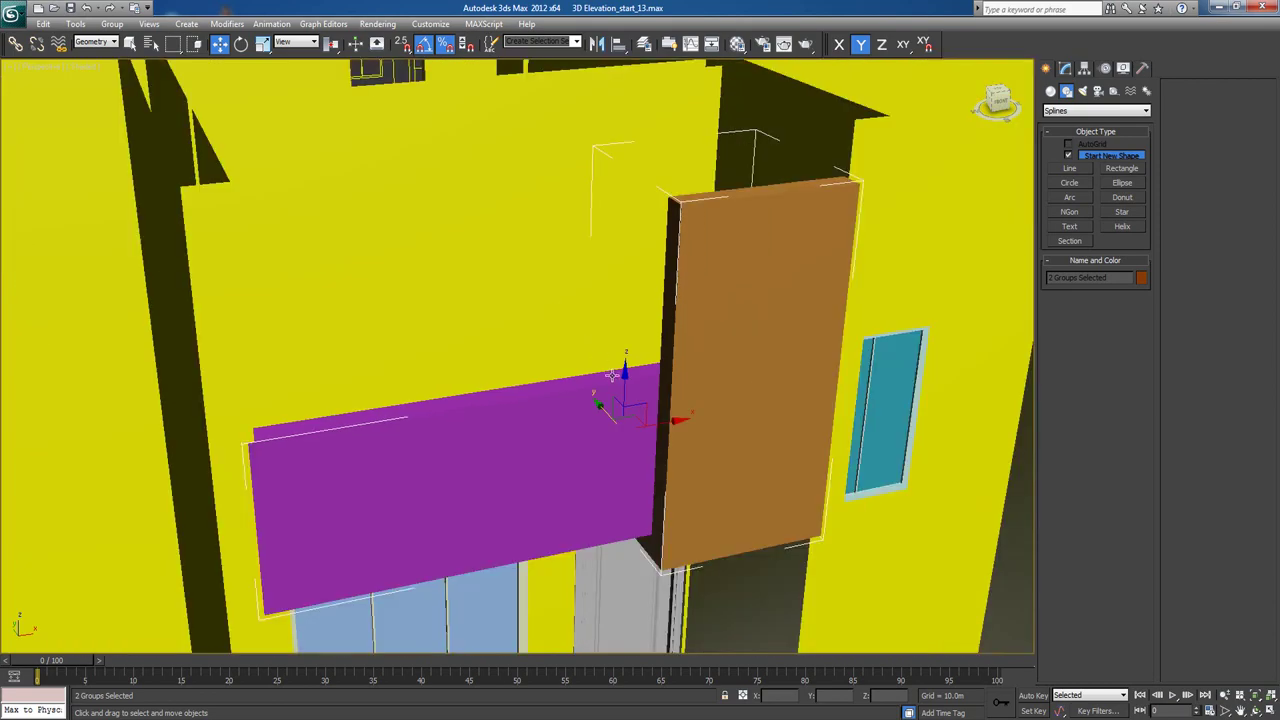
alt+middle_drag(612, 375, 640, 383)
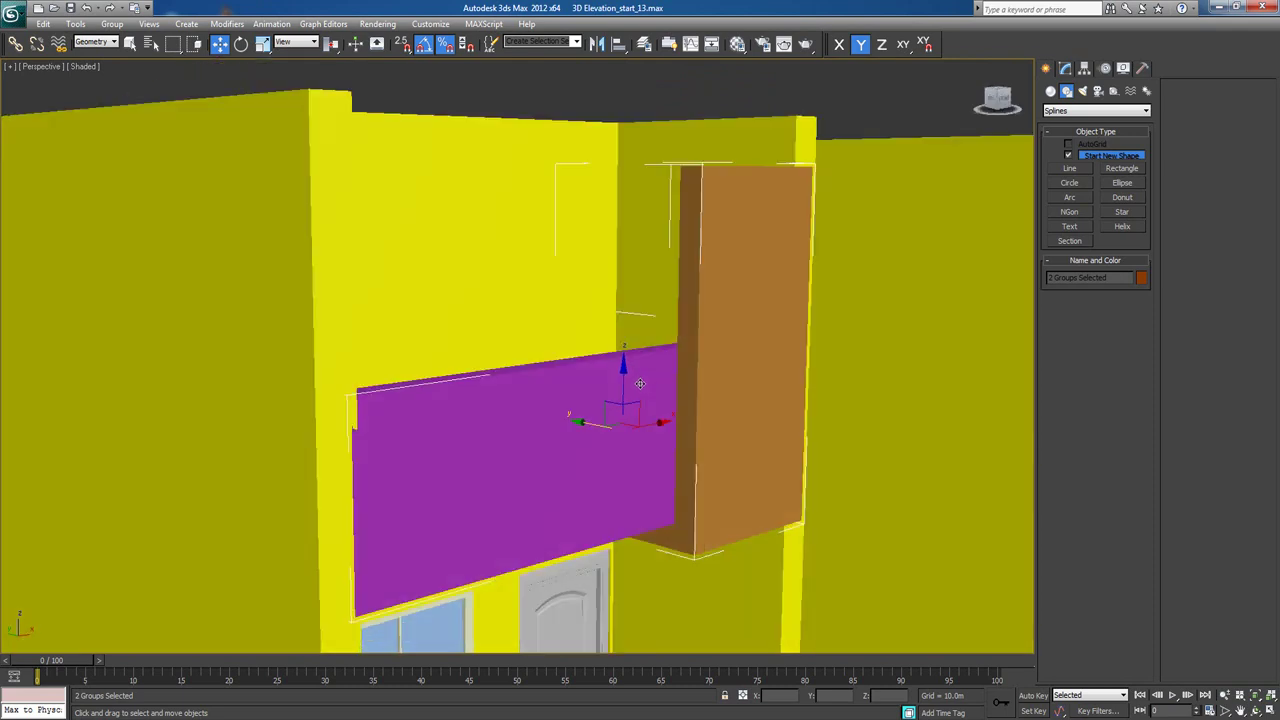
alt+middle_drag(579, 422, 602, 442)
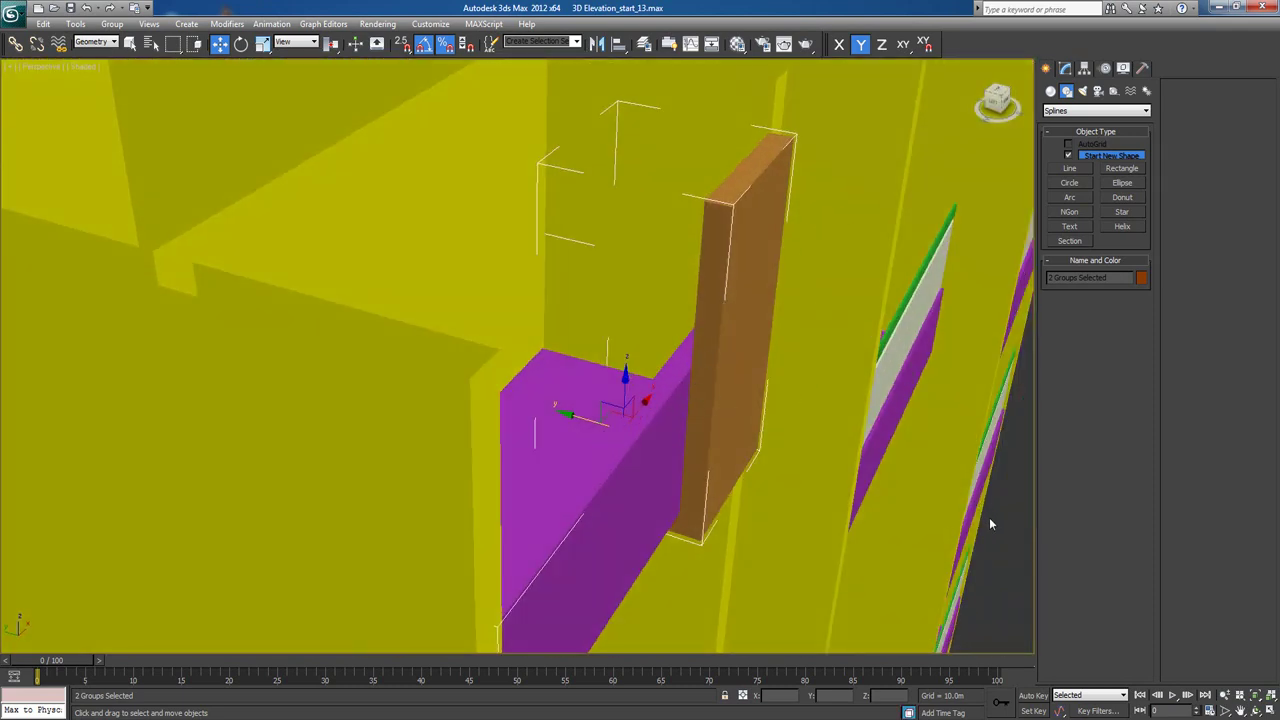
Open the cloned purple rail group above the top floor and select its front panel.
click(618, 486)
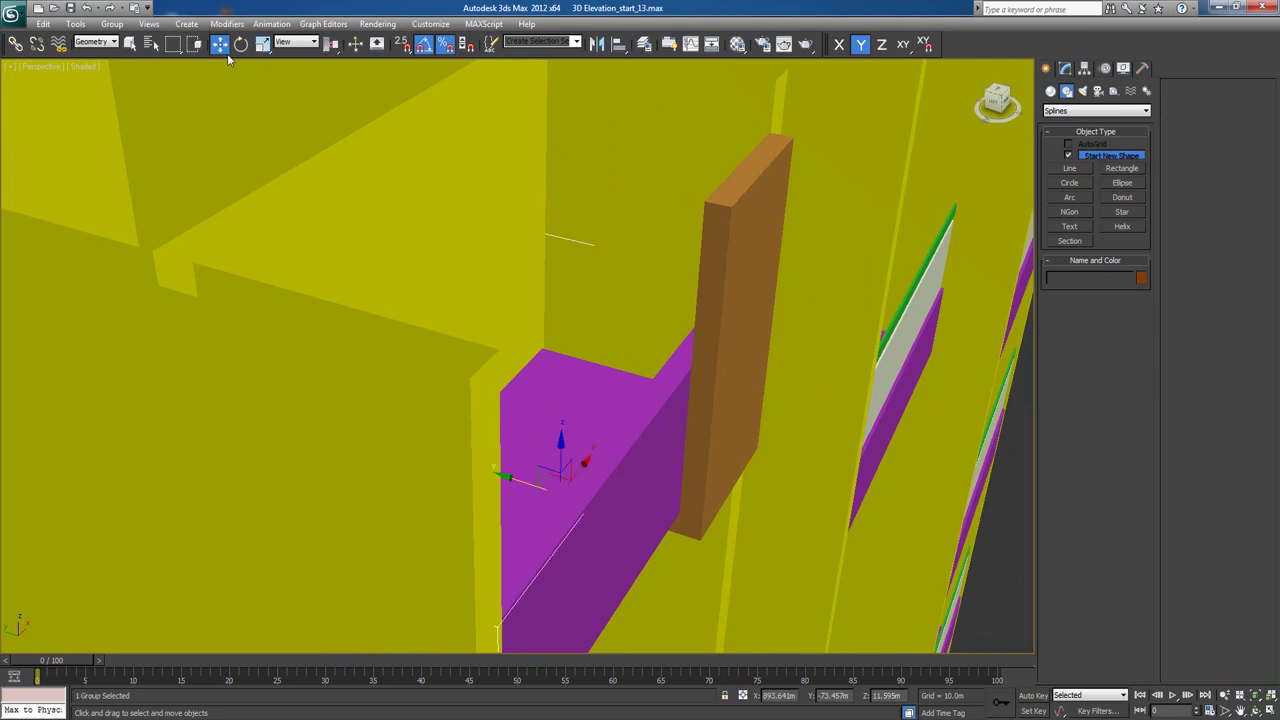
click(114, 25)
click(131, 77)
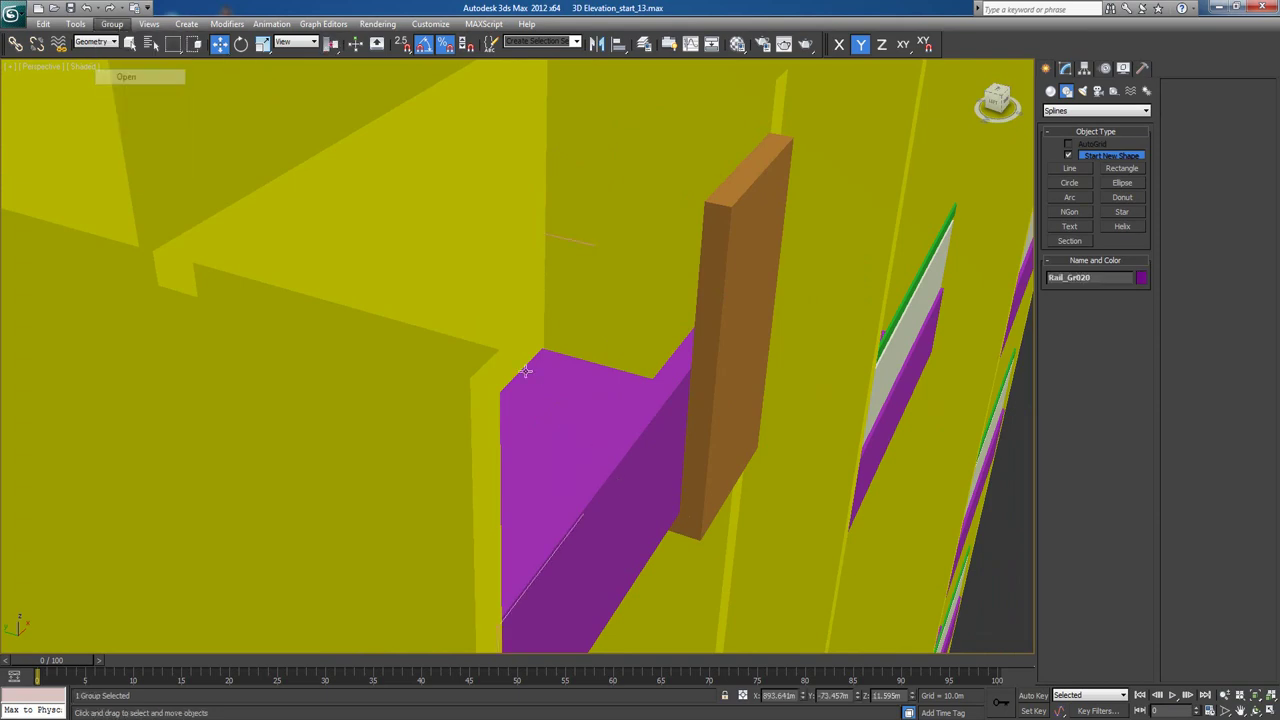
click(596, 464)
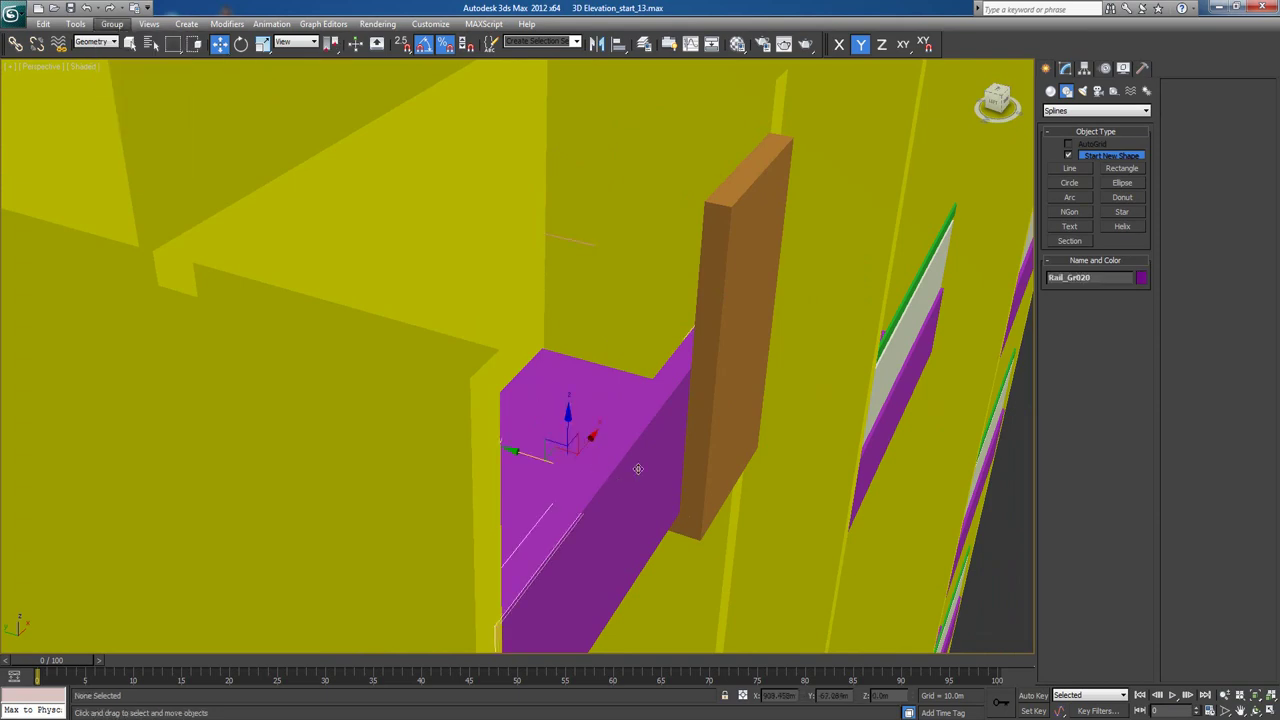
Raise the top vertices of the cloned rail's front panel until its upper edge is about level with the wooden projection's top.
click(1065, 69)
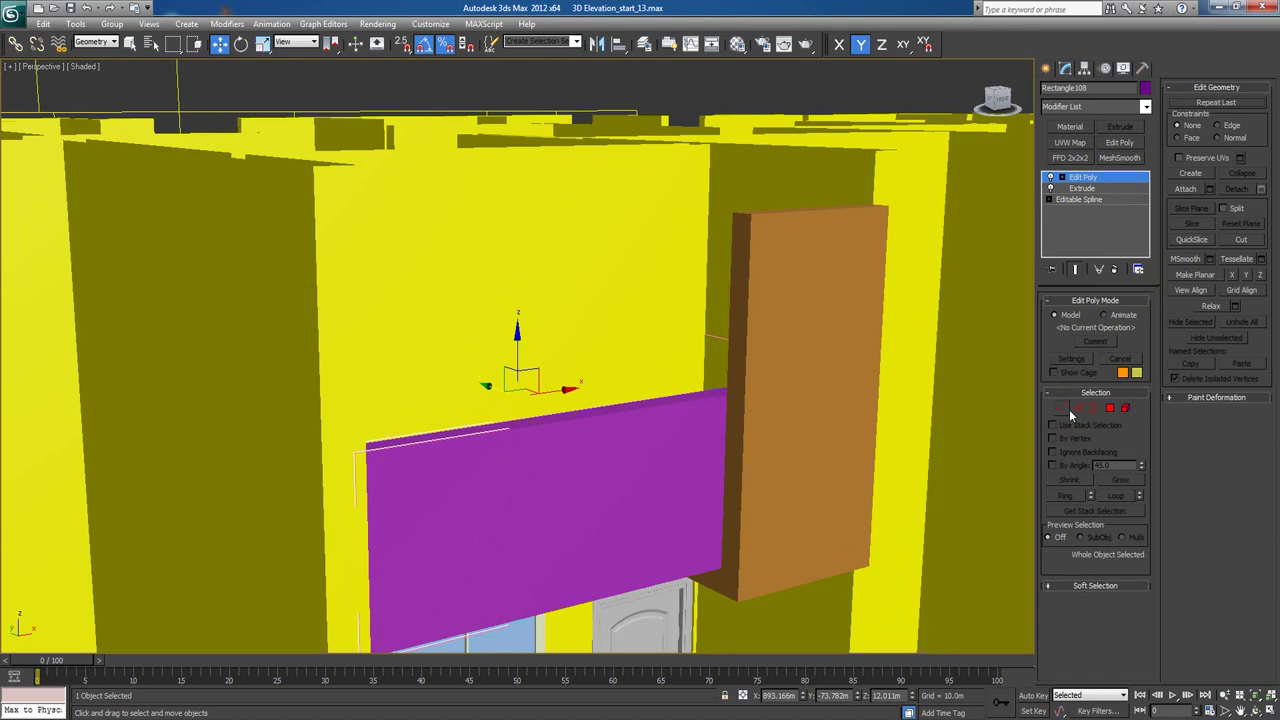
click(1064, 409)
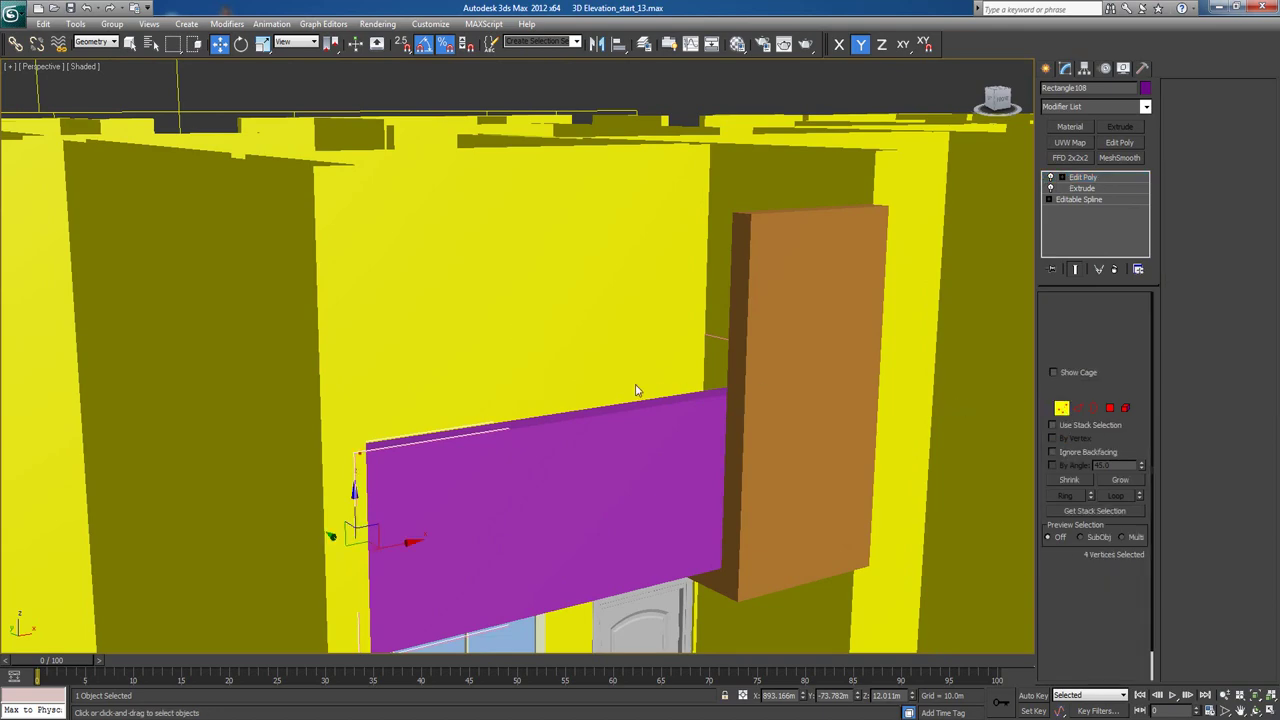
key(F3)
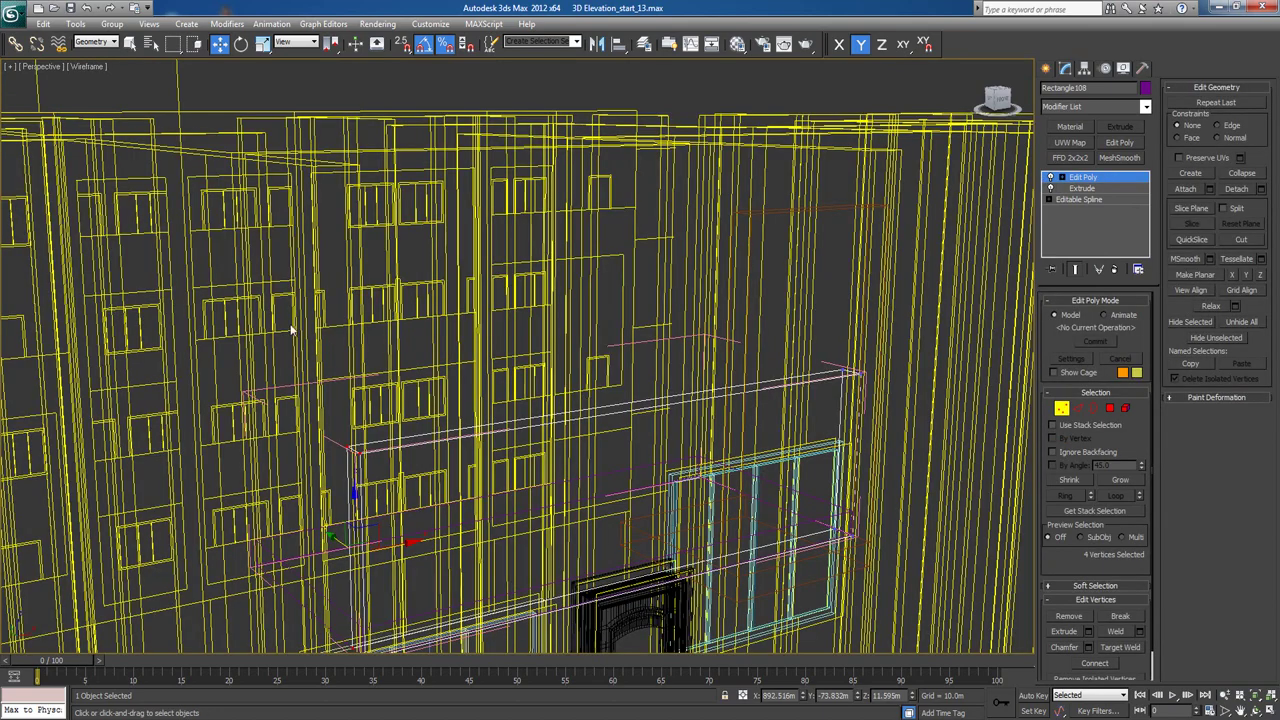
drag(904, 477, 917, 467)
key(F3)
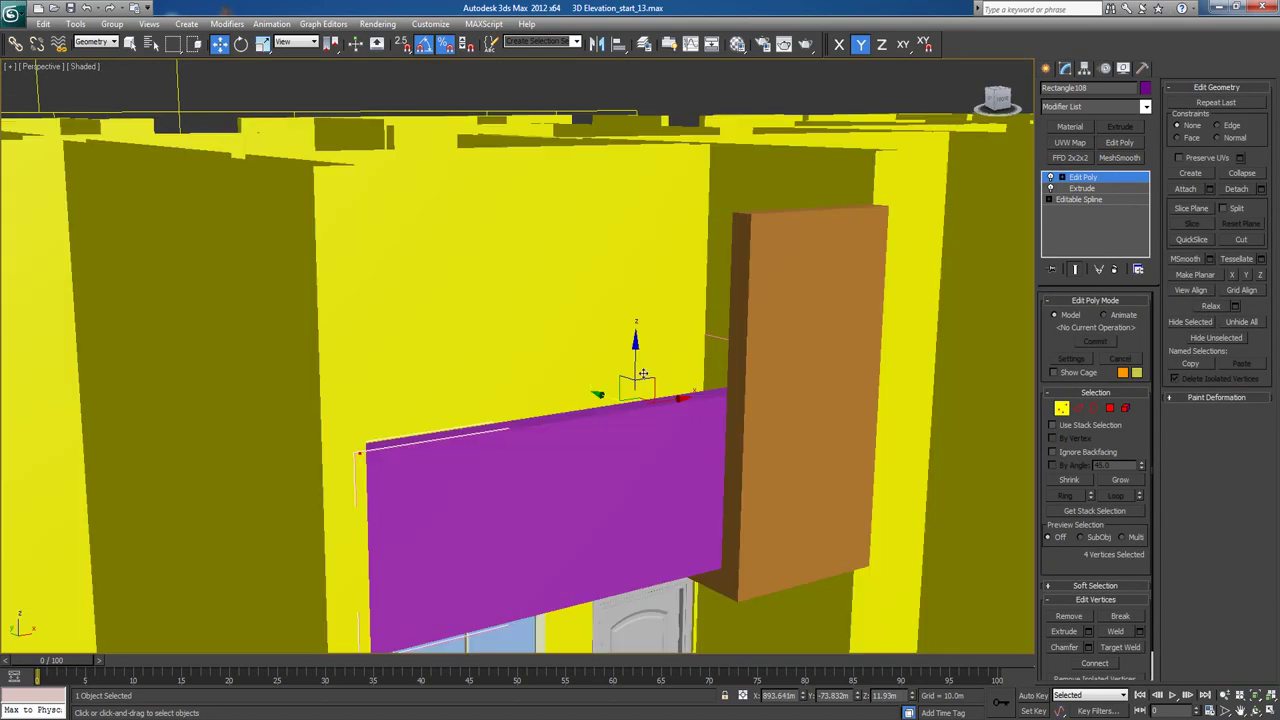
drag(634, 303, 616, 165)
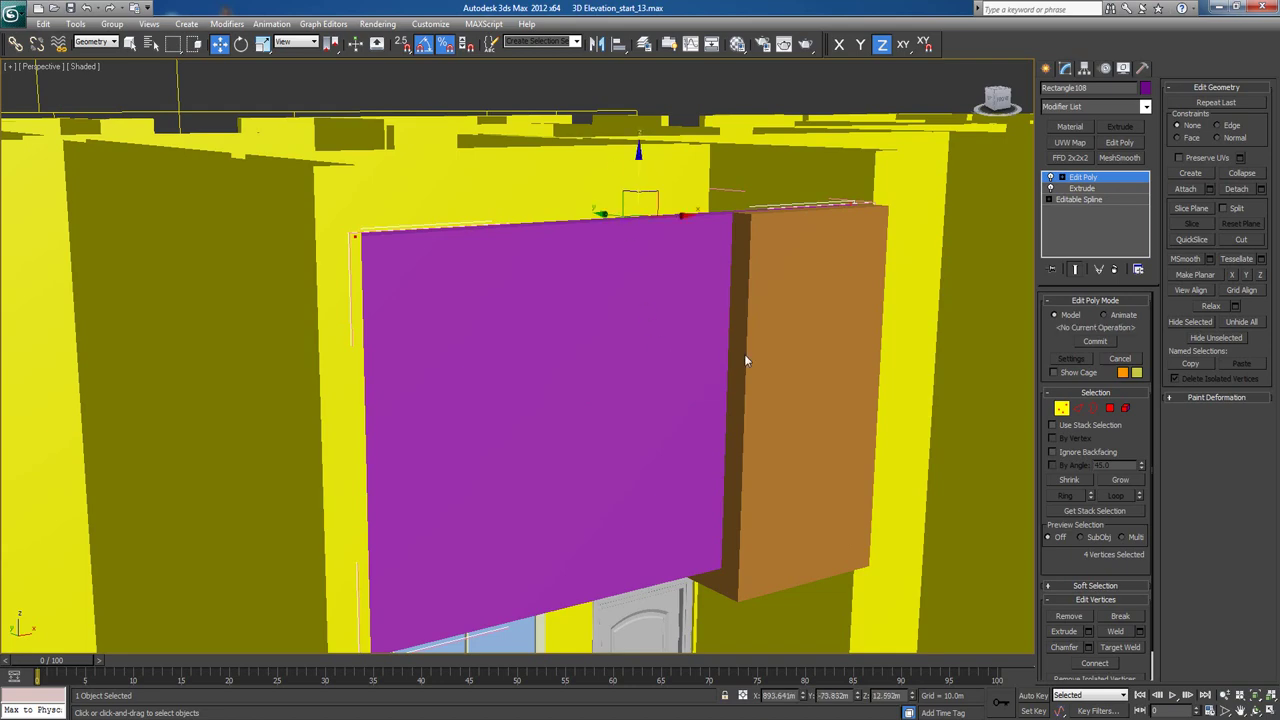
Fine-tune the height of the panel's top vertices in the front wireframe view to align exactly with the wooden projection's top edge.
alt+middle_drag(757, 366, 726, 386)
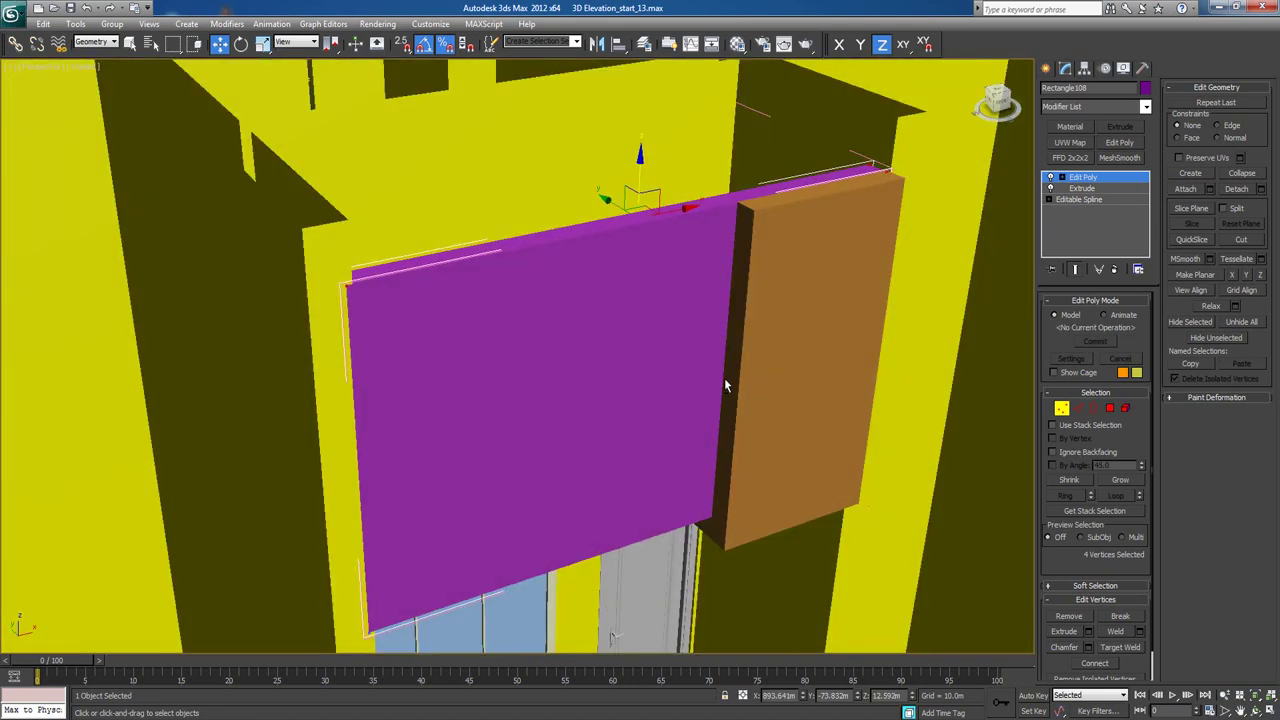
key(f)
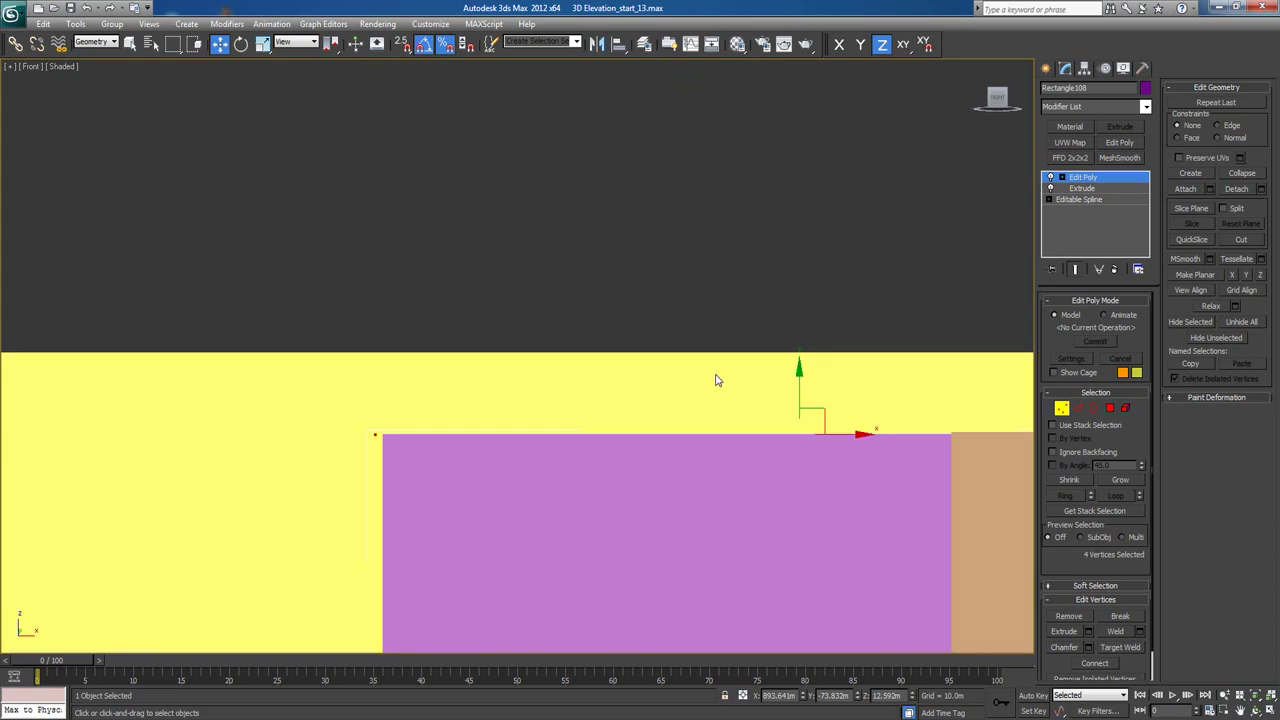
key(F3)
middle_drag(757, 447, 428, 349)
scroll(562, 367, up, 4)
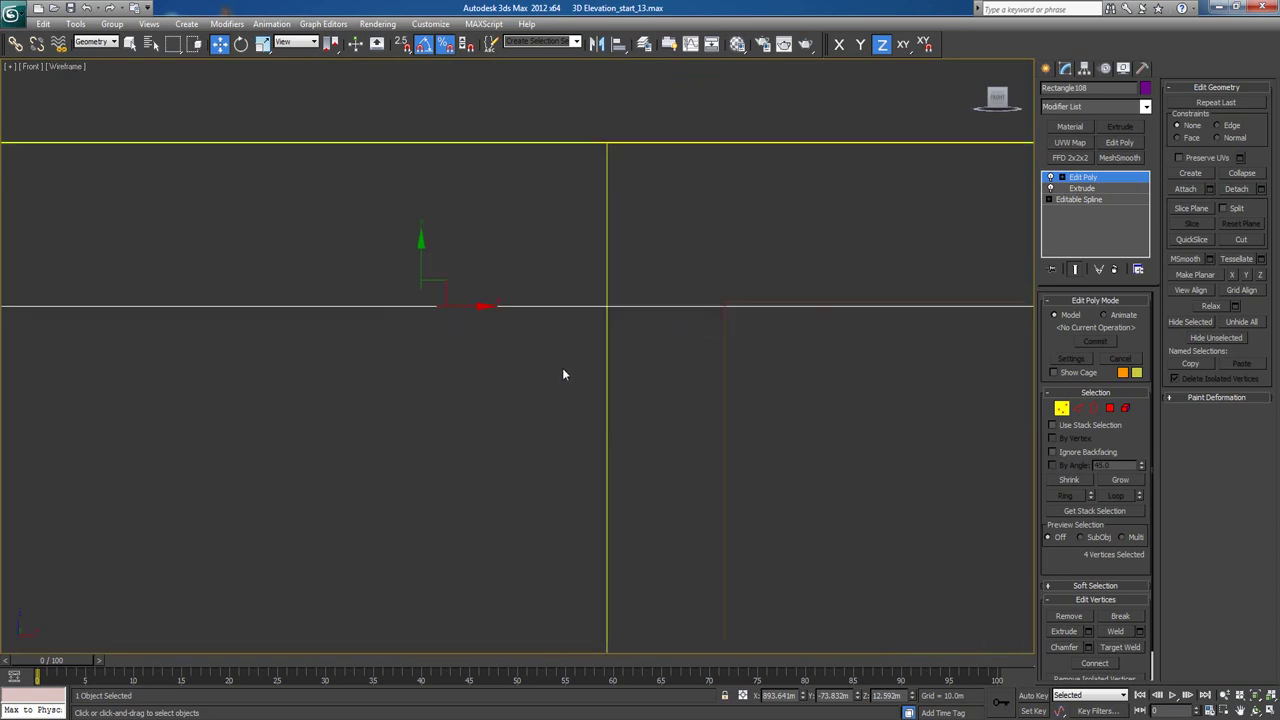
scroll(346, 206, down, 2)
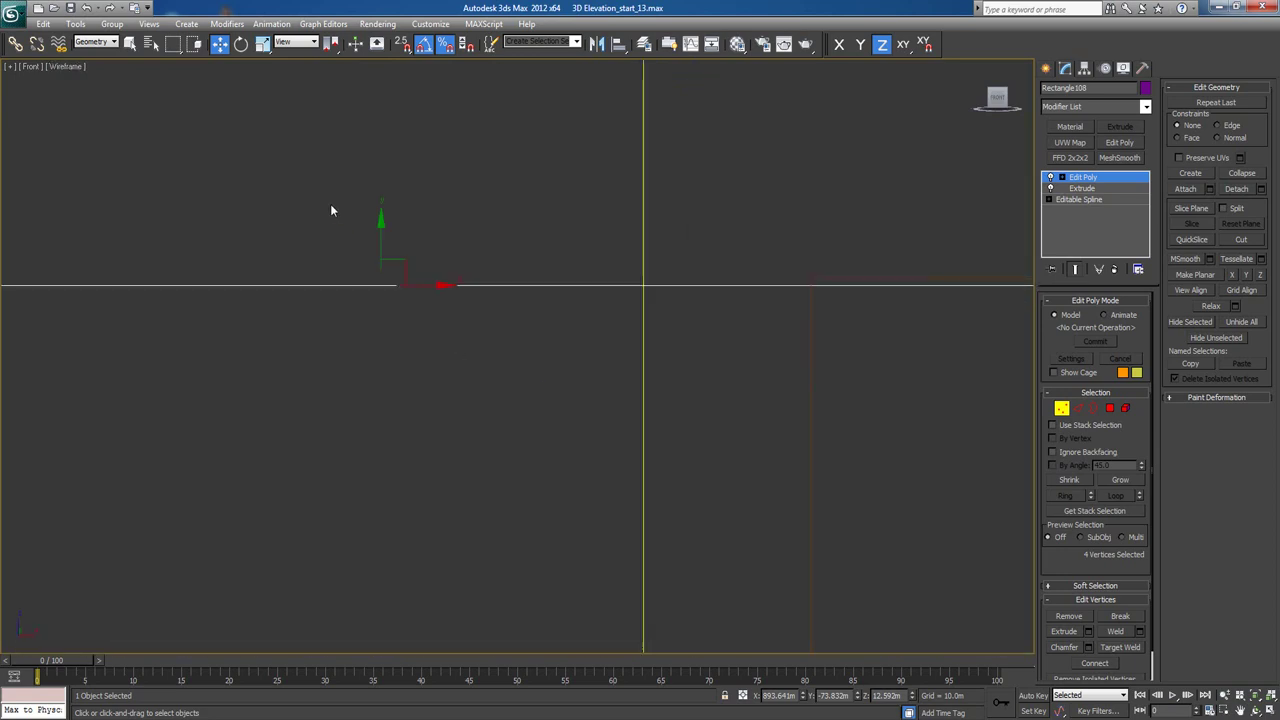
drag(379, 236, 379, 229)
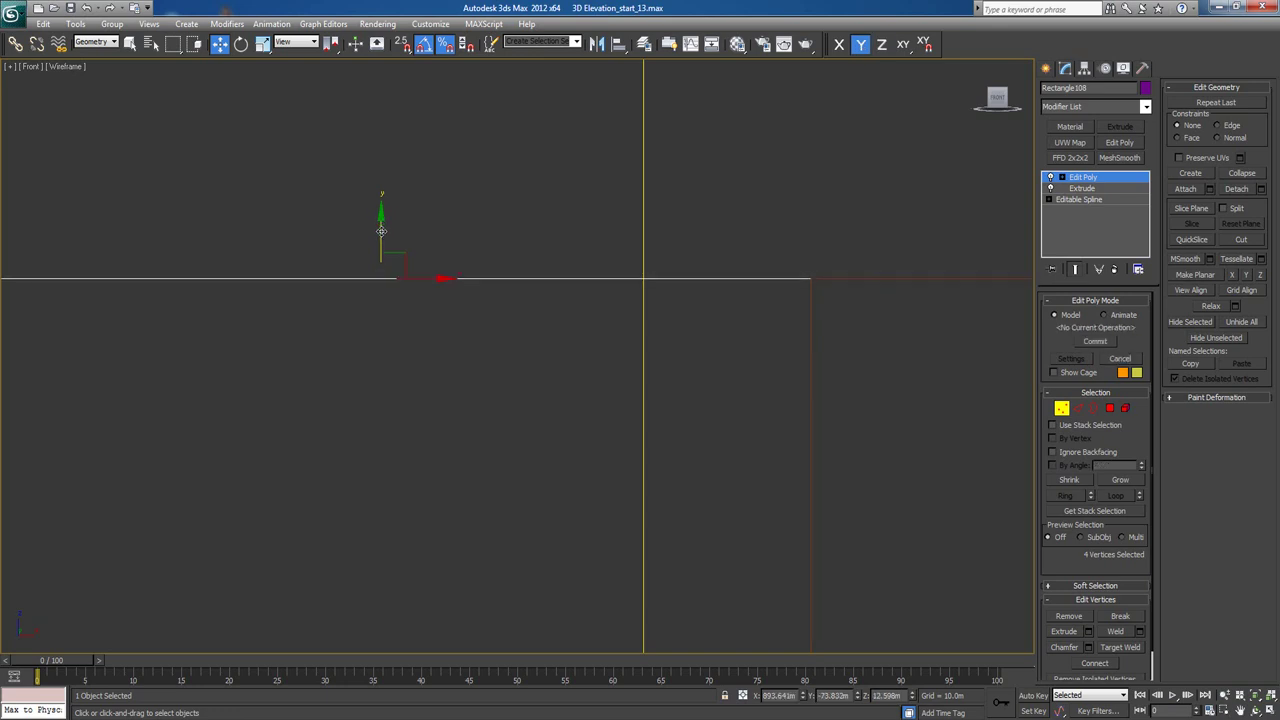
Leave vertex editing of the front panel and close the opened purple rail group.
click(1045, 68)
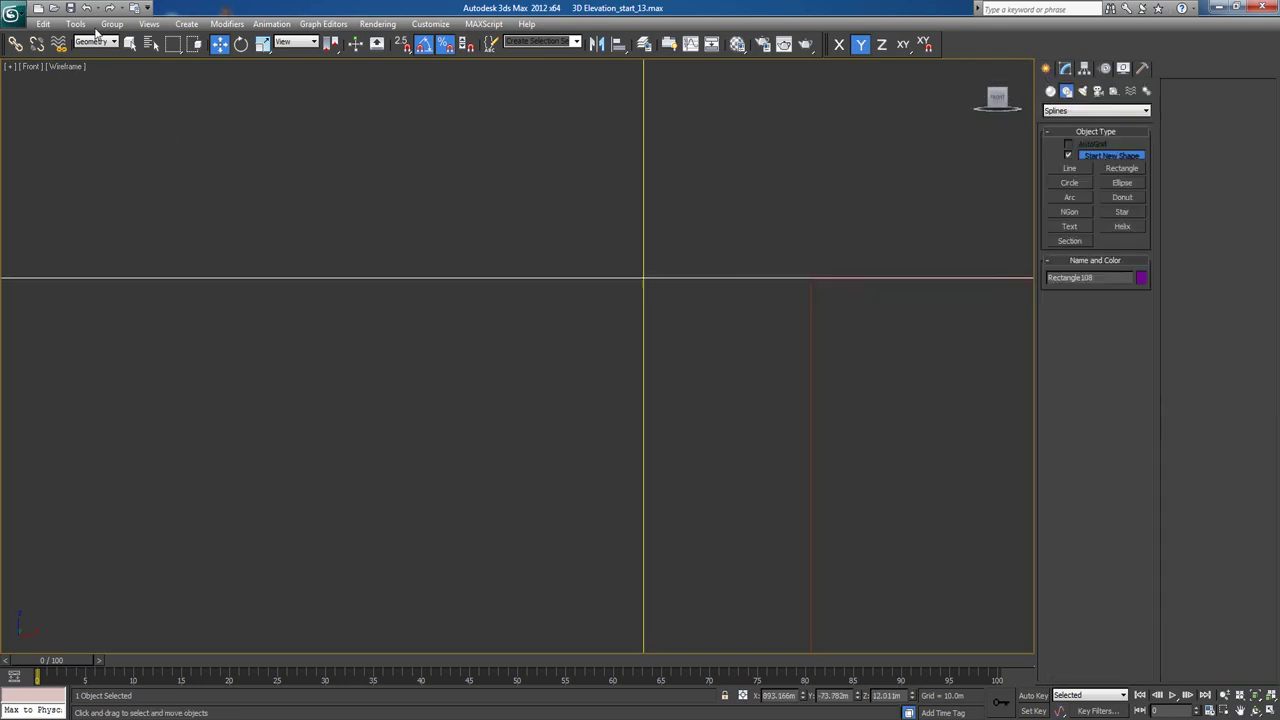
click(108, 24)
click(128, 91)
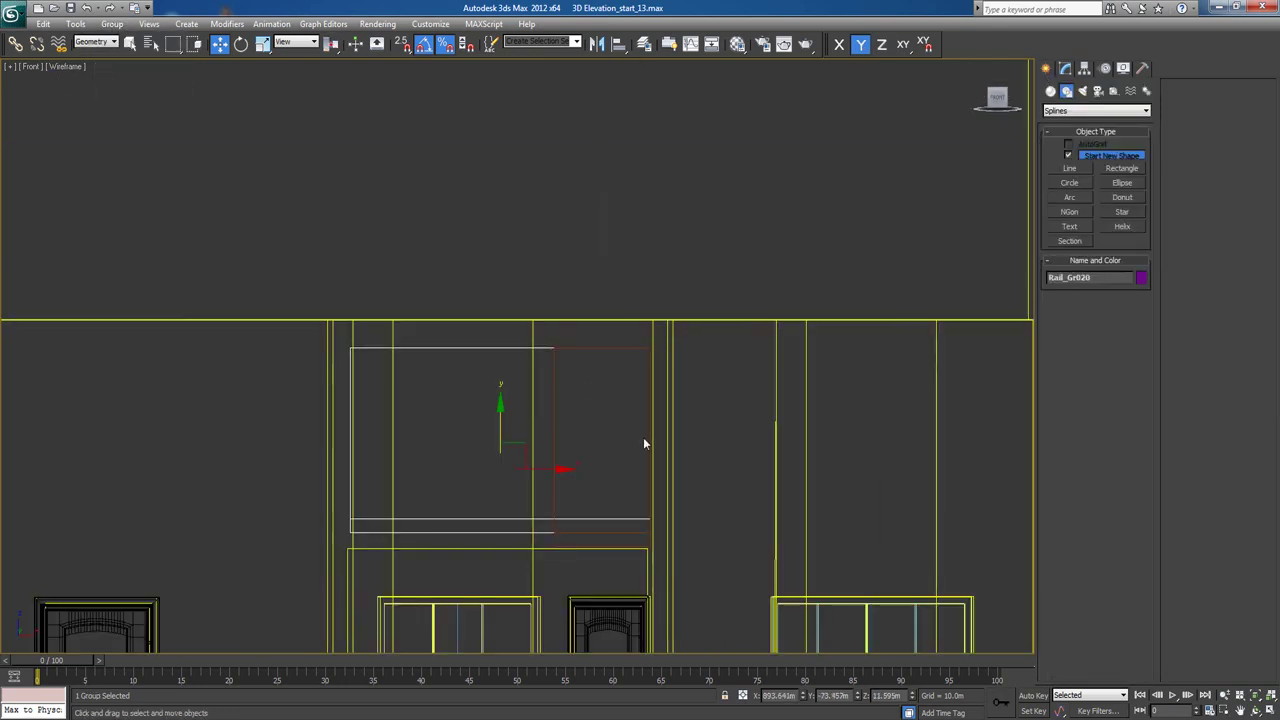
Examine the heightened top-floor panel and the column of wooden projections from several angles in the shaded perspective view.
middle_drag(644, 443, 603, 300)
scroll(603, 300, down, 2)
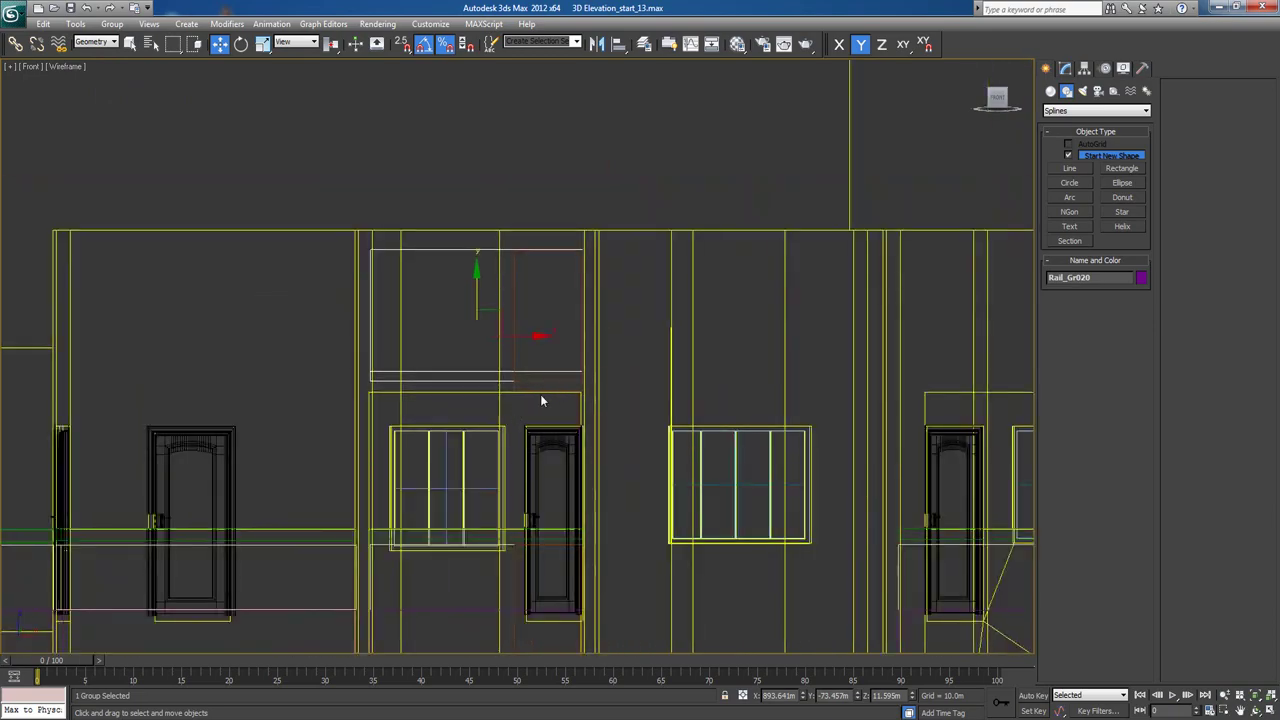
key(p)
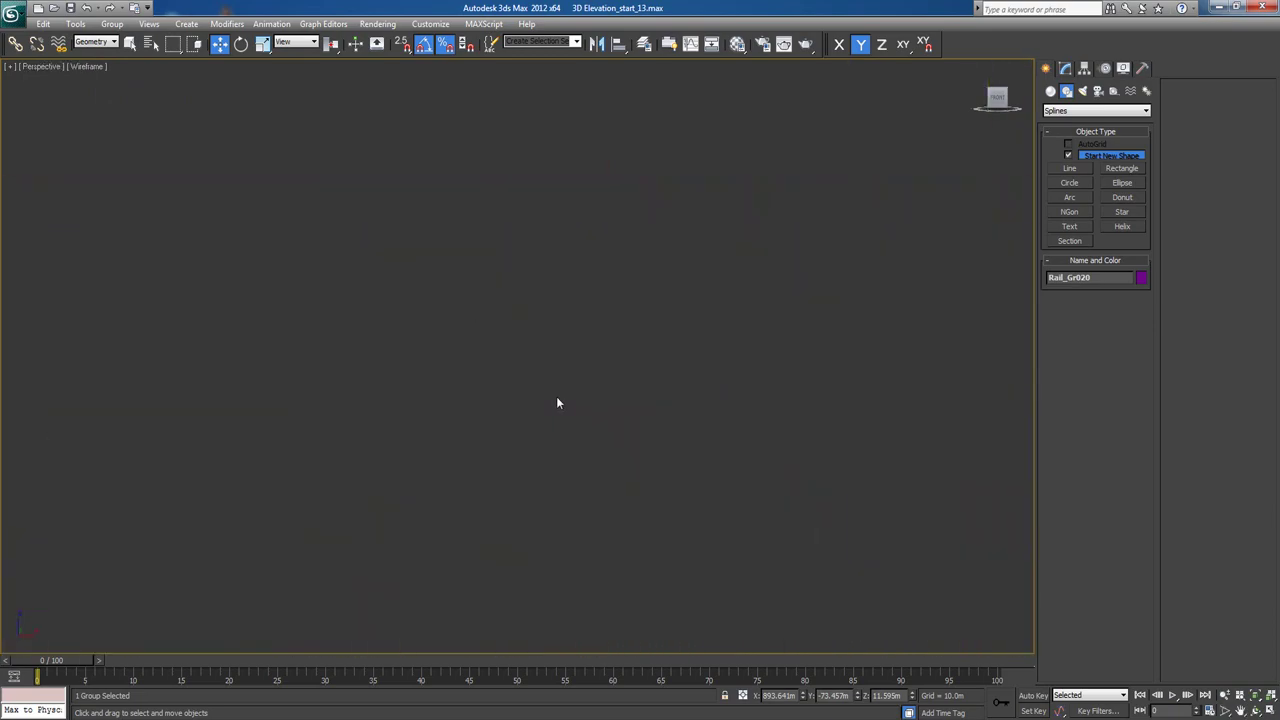
alt+middle_drag(577, 440, 615, 465)
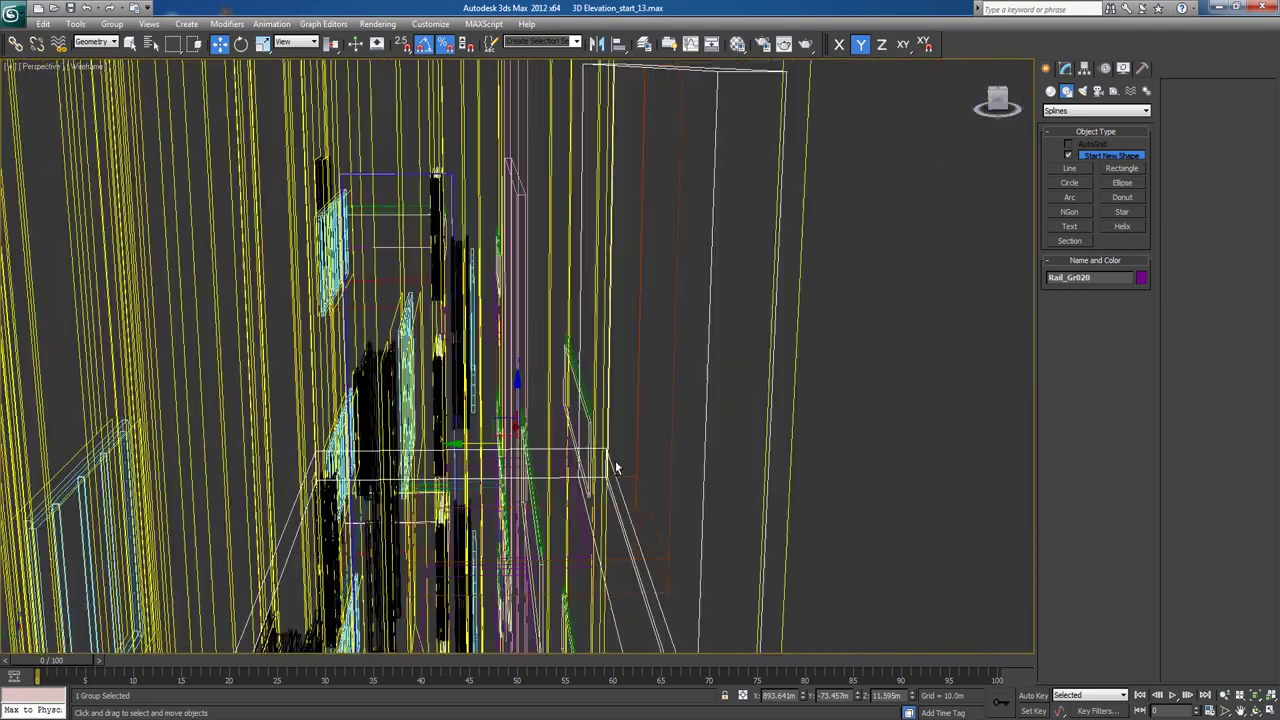
scroll(615, 465, down, 4)
key(F3)
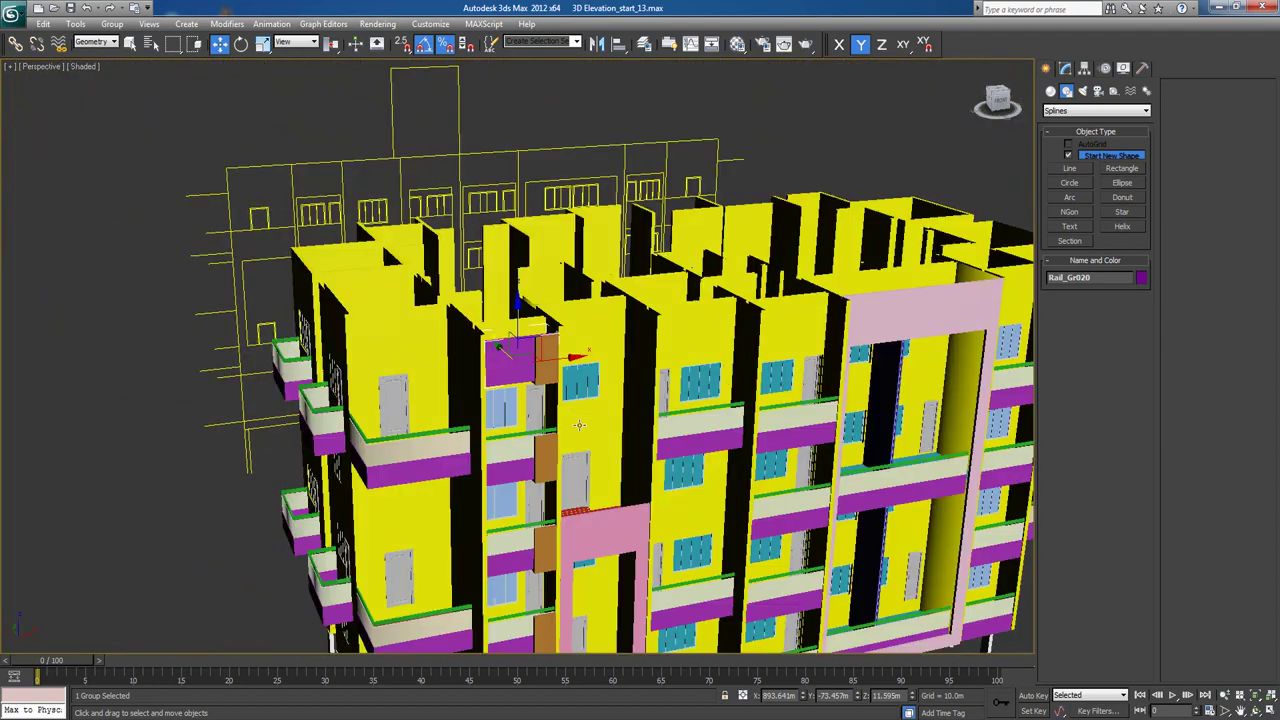
alt+middle_drag(551, 396, 548, 389)
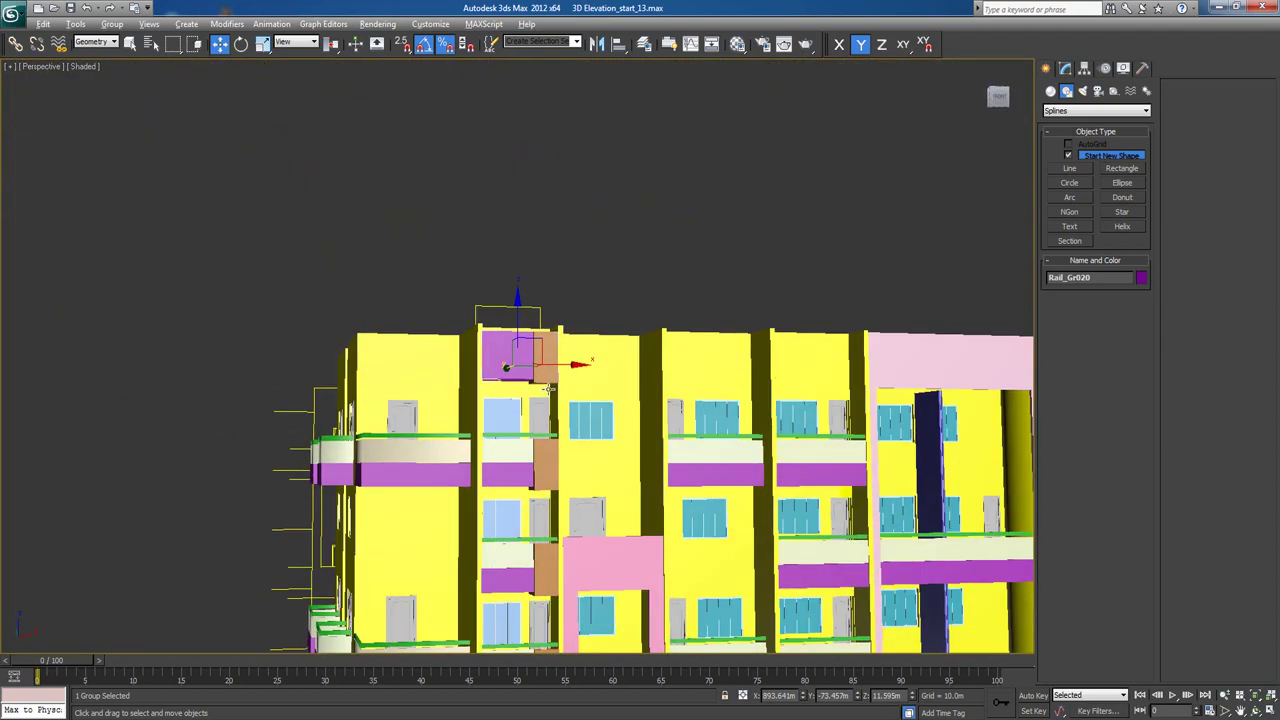
scroll(548, 388, up, 10)
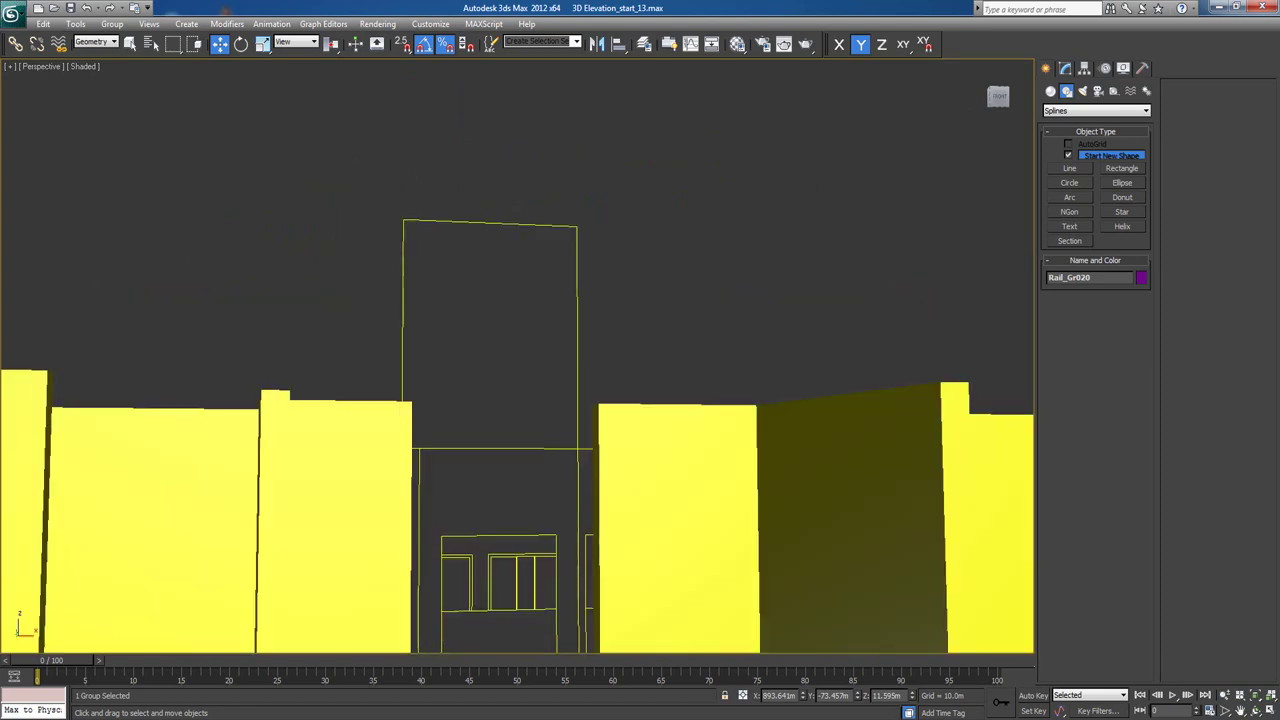
scroll(548, 388, down, 5)
alt+middle_drag(598, 453, 625, 356)
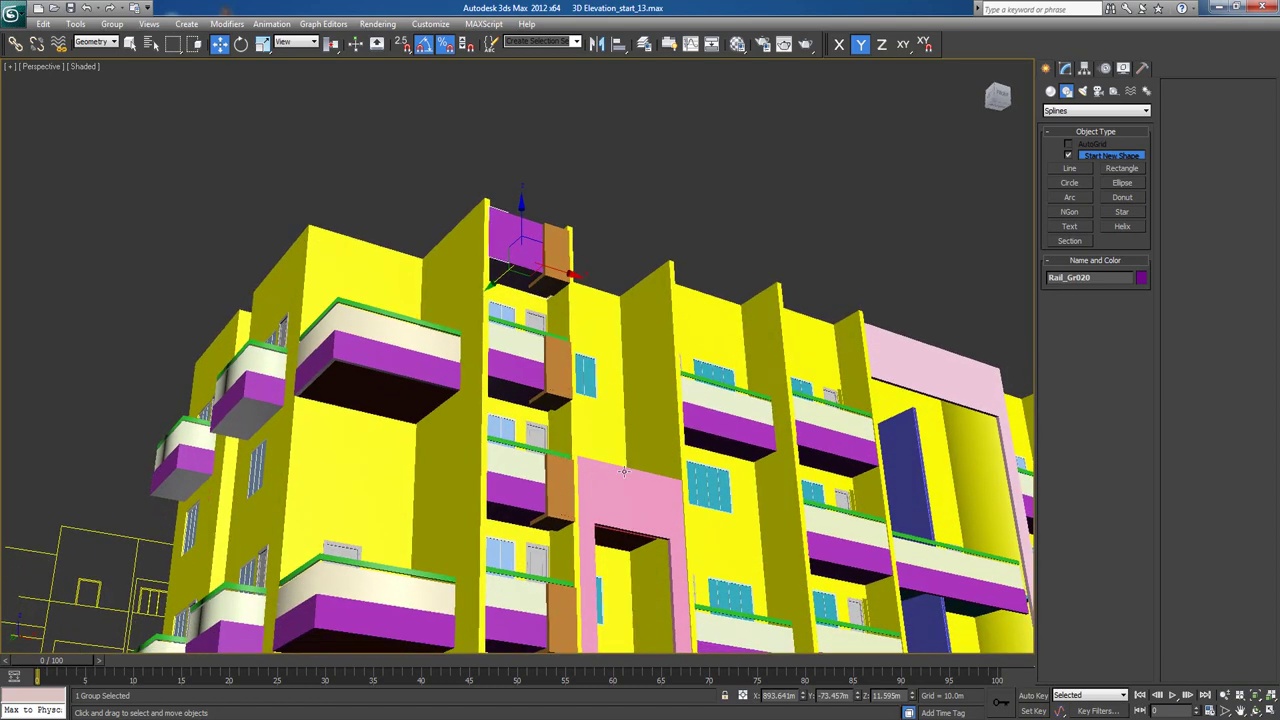
scroll(622, 471, down, 3)
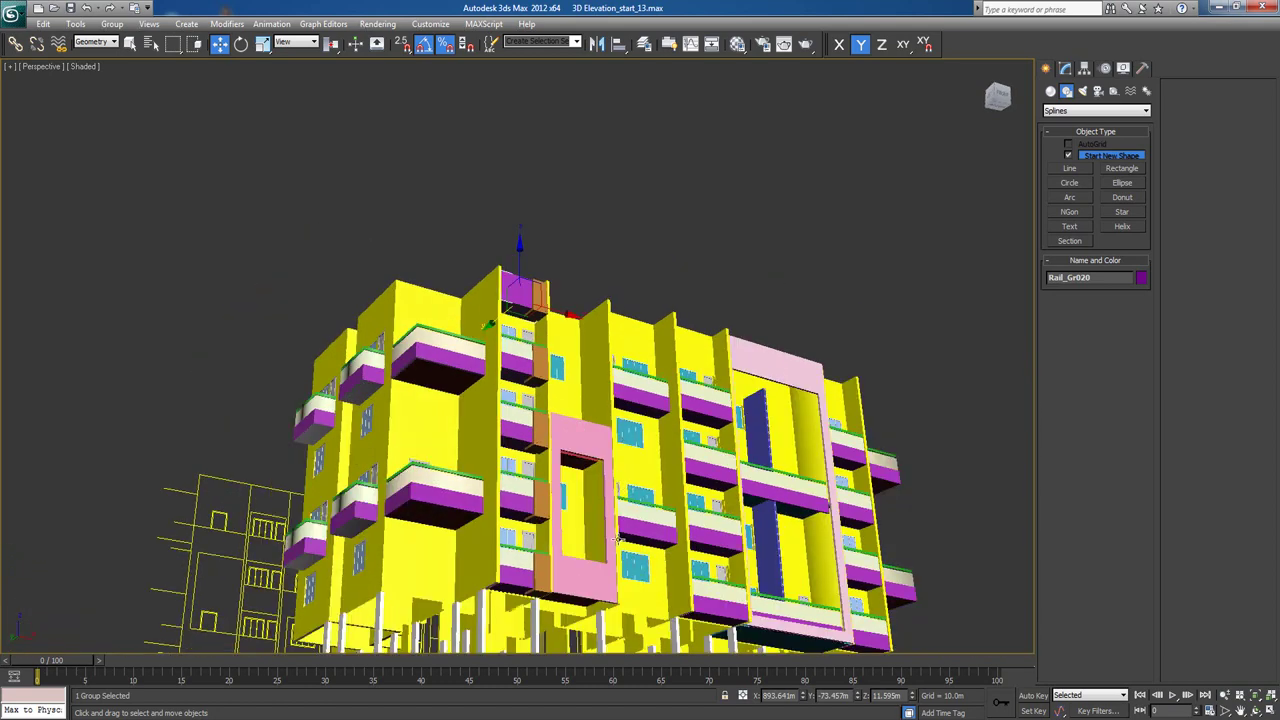
alt+middle_drag(618, 539, 553, 530)
click(540, 521)
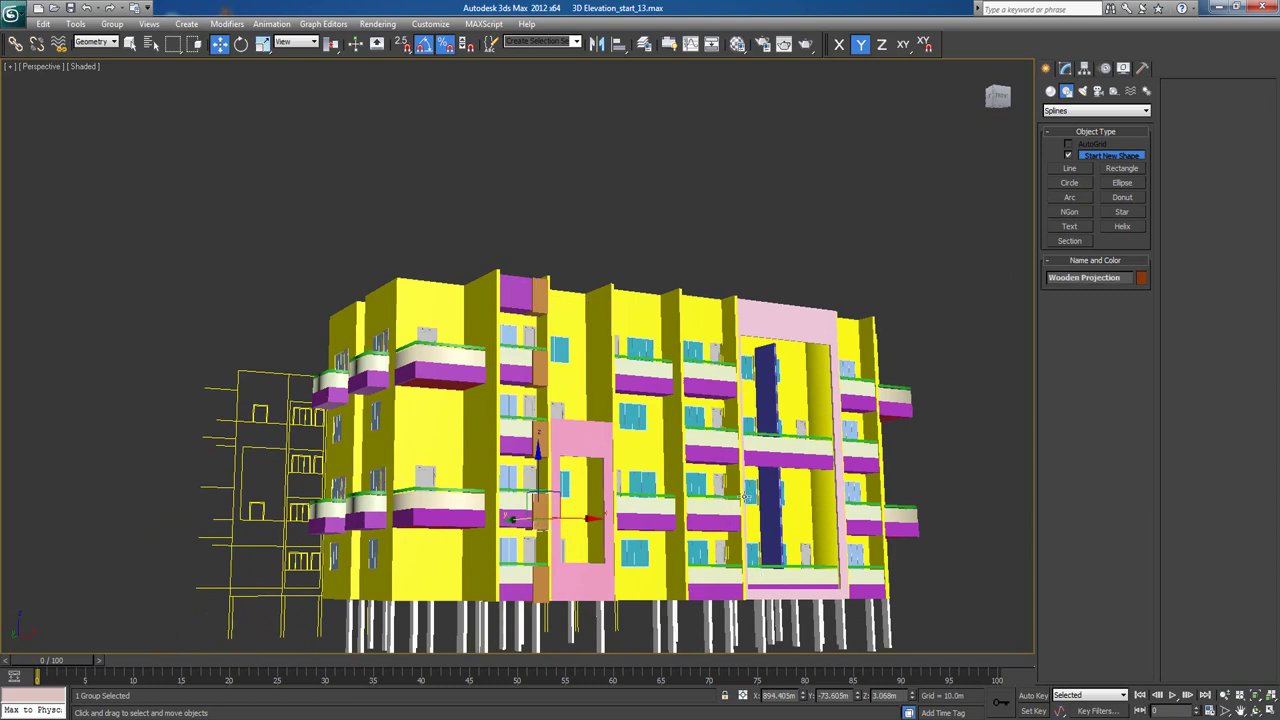
alt+middle_drag(746, 496, 741, 499)
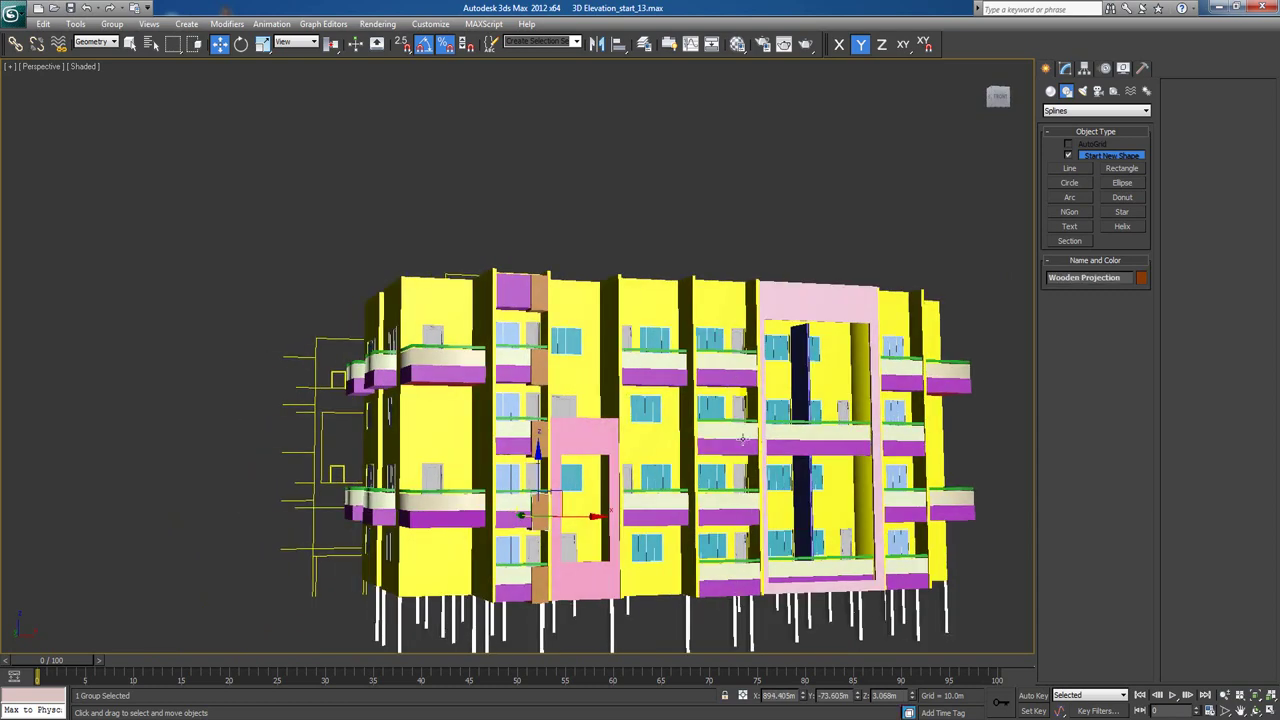
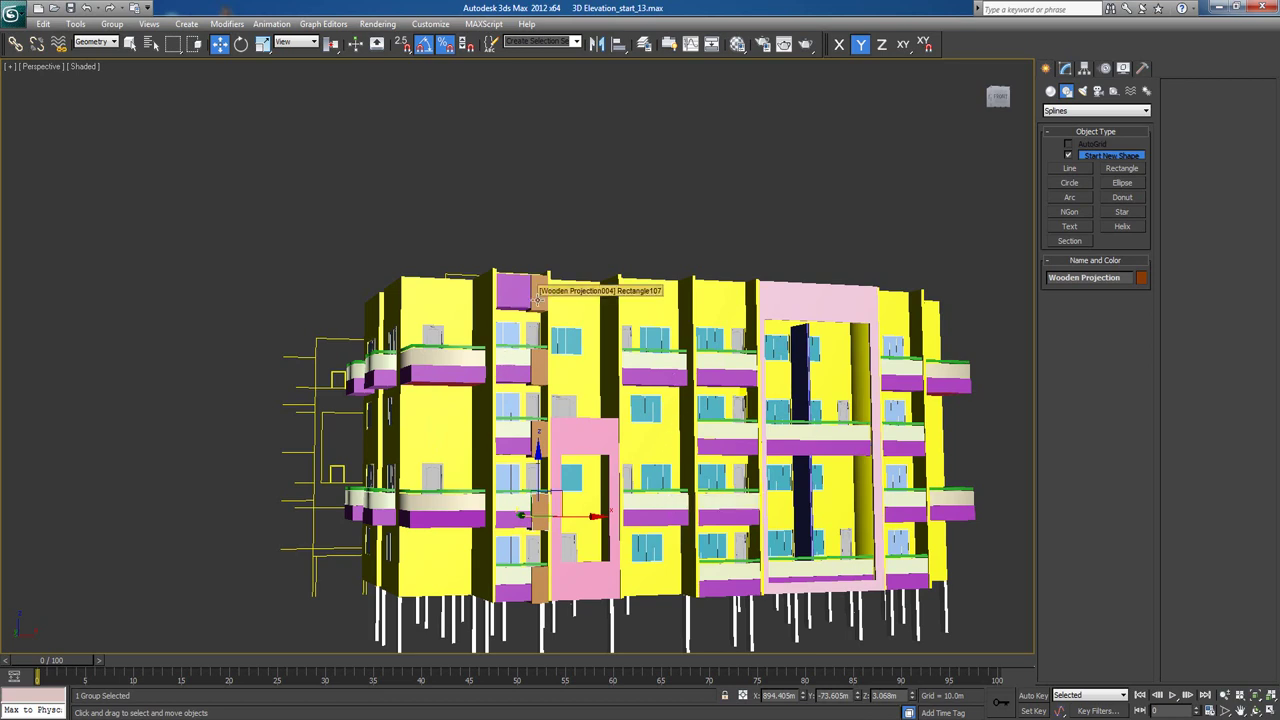
Clone the wooden projection on the upper balcony as one instance along X onto the balcony beside the light-pink frame.
click(557, 381)
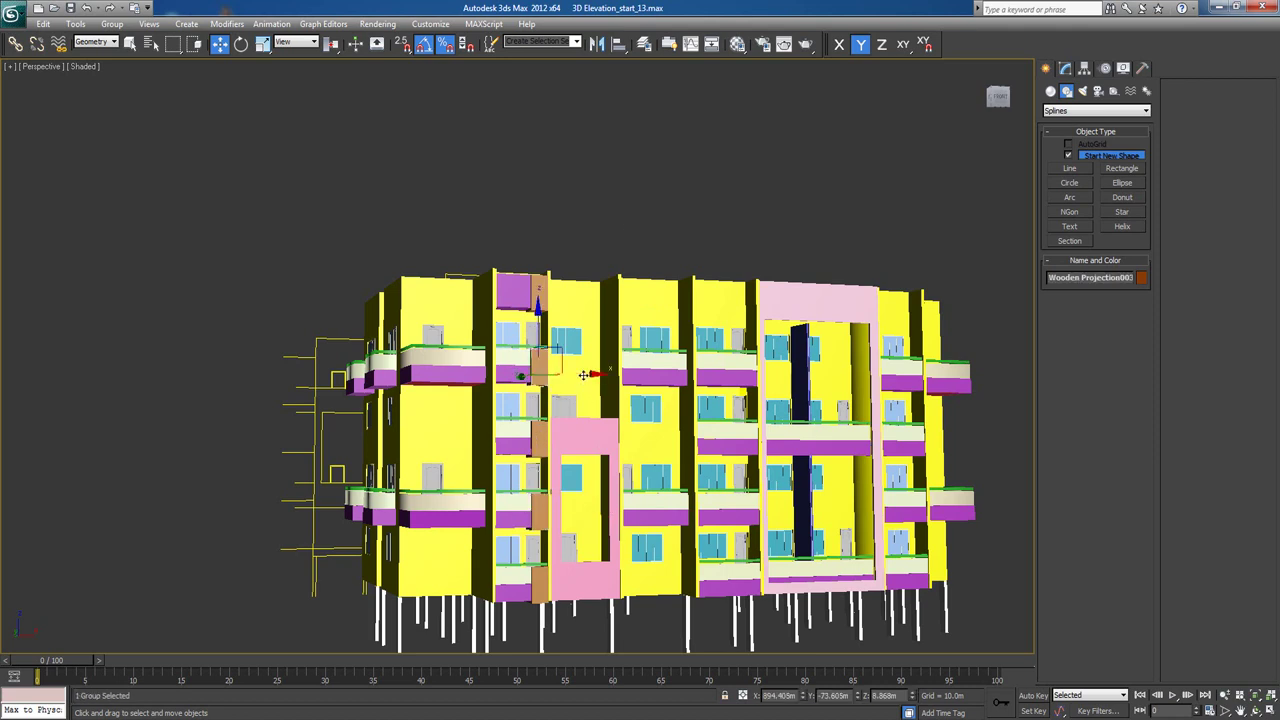
key(f)
key(z)
scroll(660, 405, down, 4)
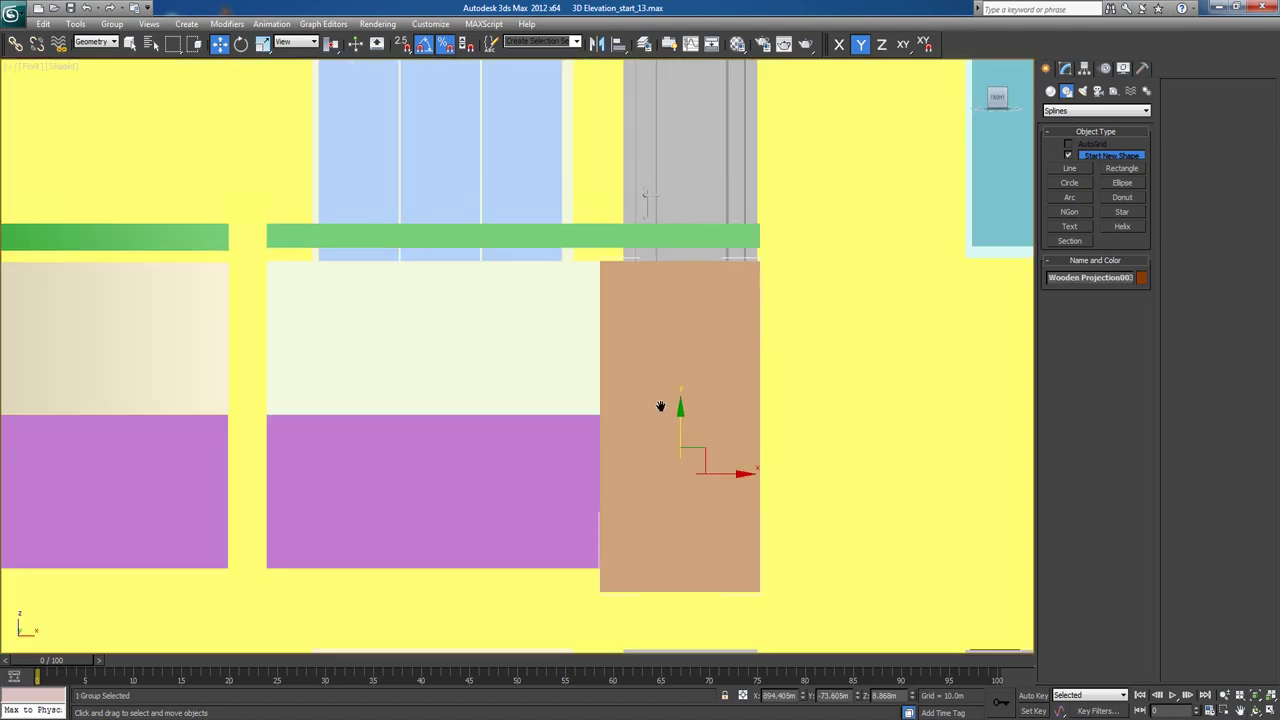
scroll(660, 405, down, 3)
middle_drag(586, 388, 563, 380)
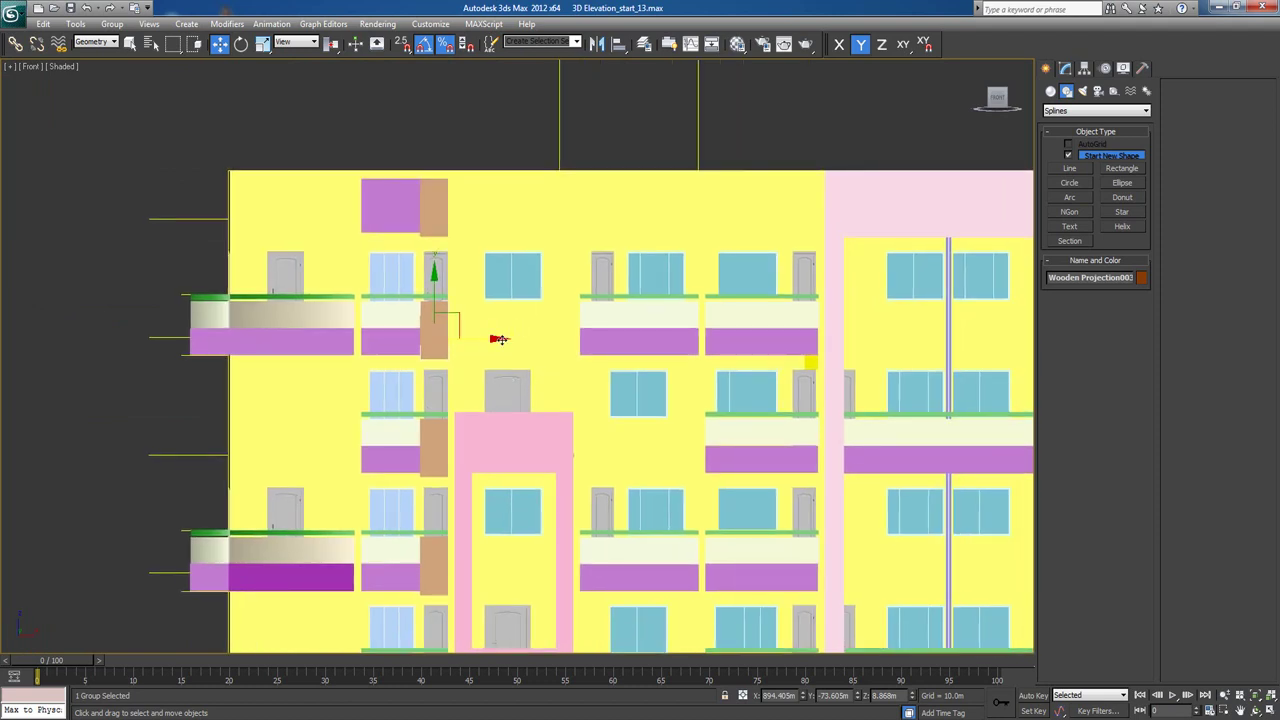
mouse_move(498, 339)
mouse_down()
mouse_move(847, 354)
mouse_move(820, 372)
mouse_move(822, 348)
mouse_up()
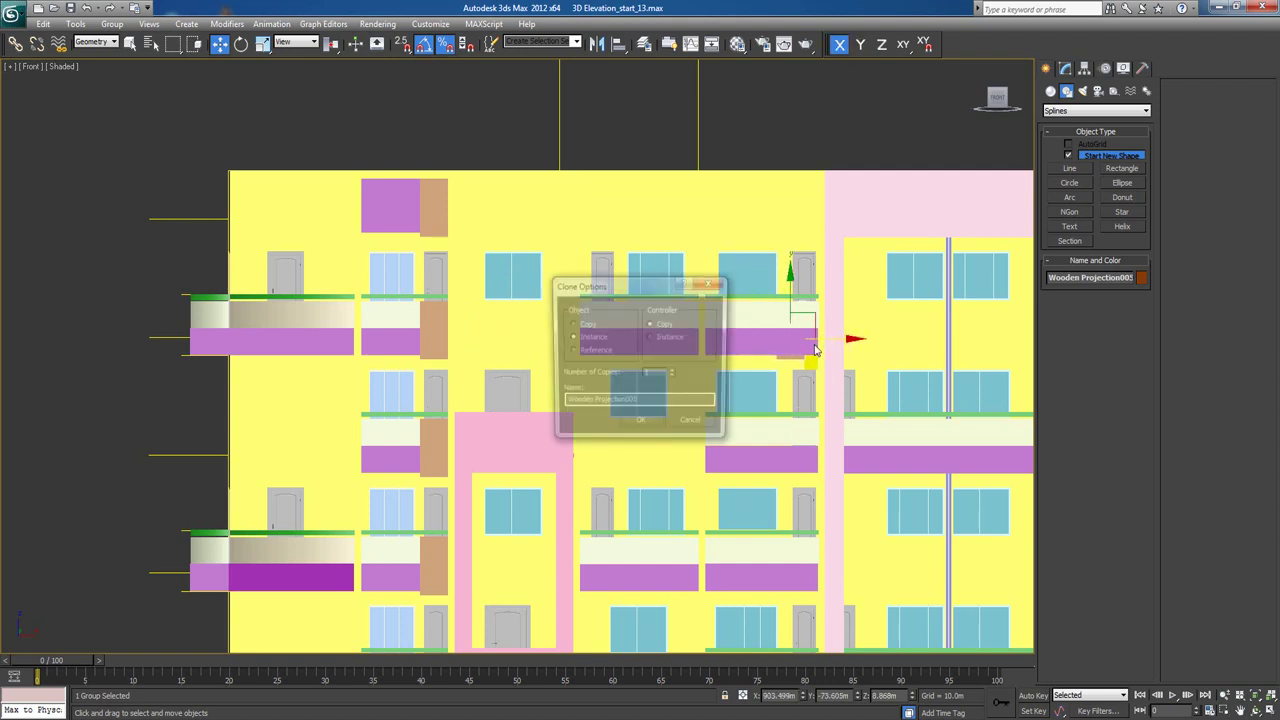
click(638, 425)
Shift the cloned projection along X to about 903.86 m, aligning its side with the end of the balcony in wireframe.
key(F3)
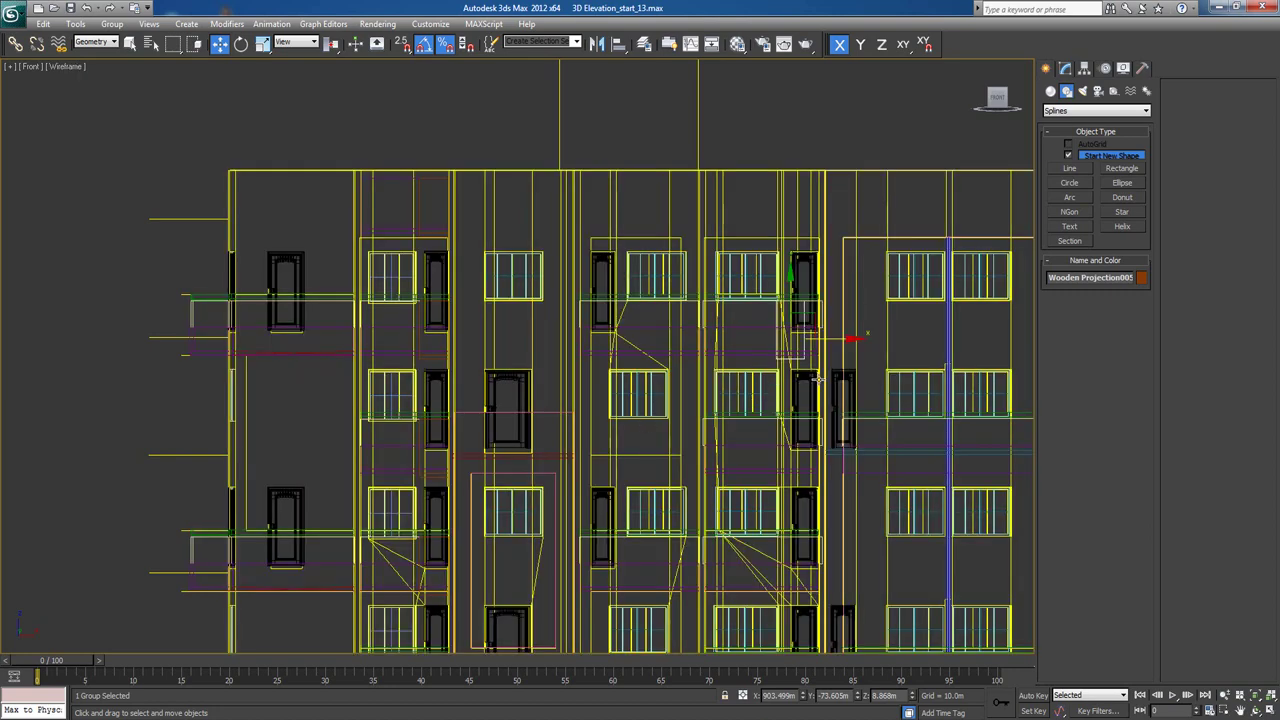
scroll(822, 377, up, 4)
middle_drag(833, 376, 305, 346)
scroll(536, 343, up, 2)
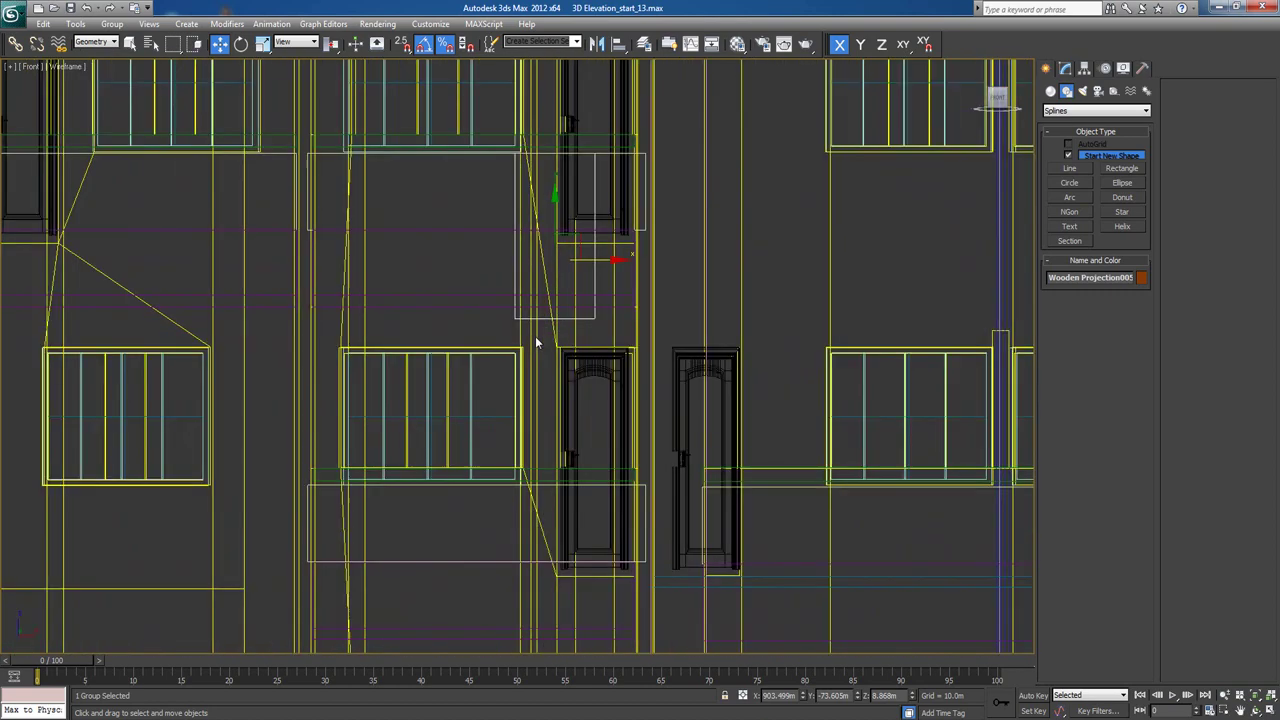
scroll(536, 343, up, 2)
middle_drag(571, 289, 500, 489)
scroll(512, 437, down, 1)
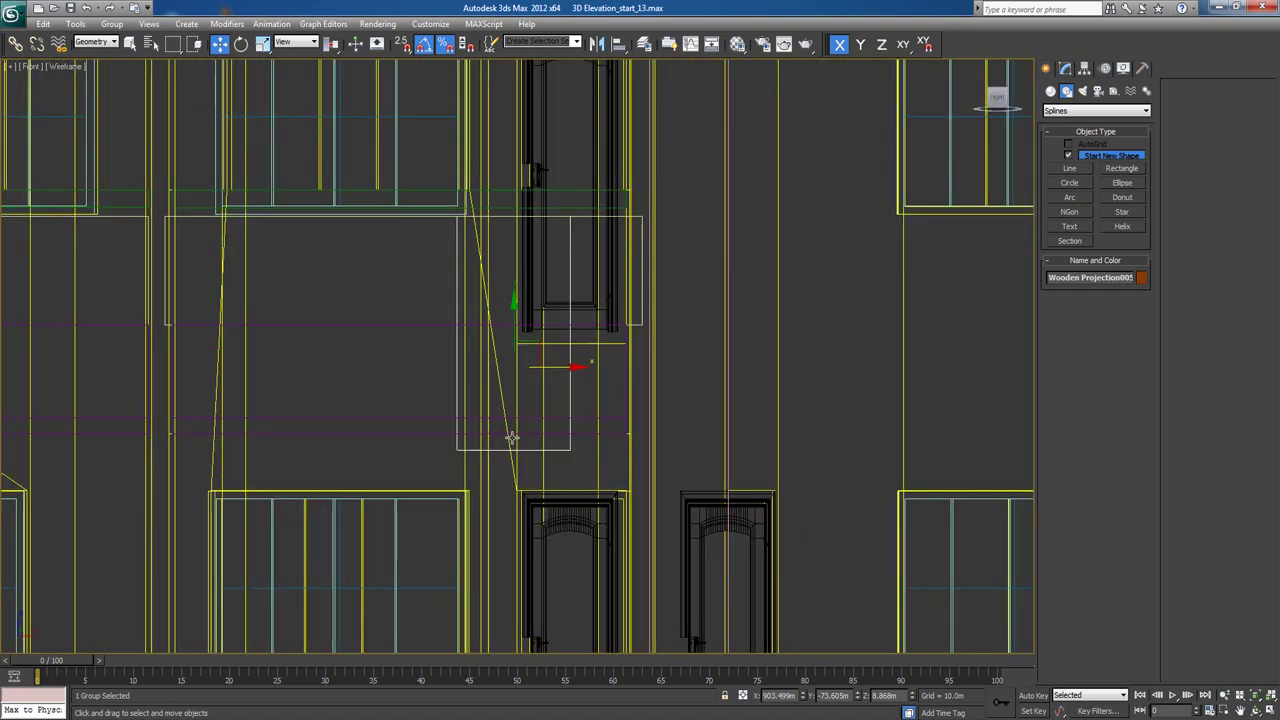
drag(560, 368, 618, 373)
drag(617, 373, 628, 418)
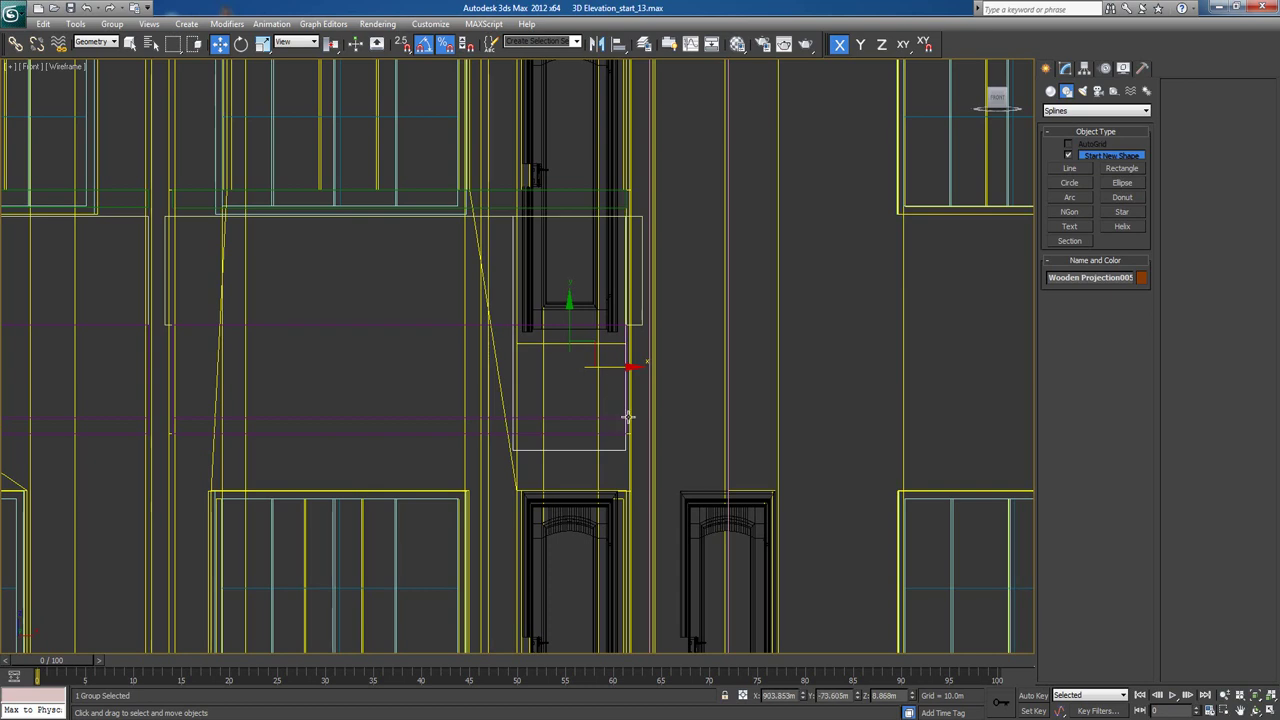
scroll(622, 403, up, 6)
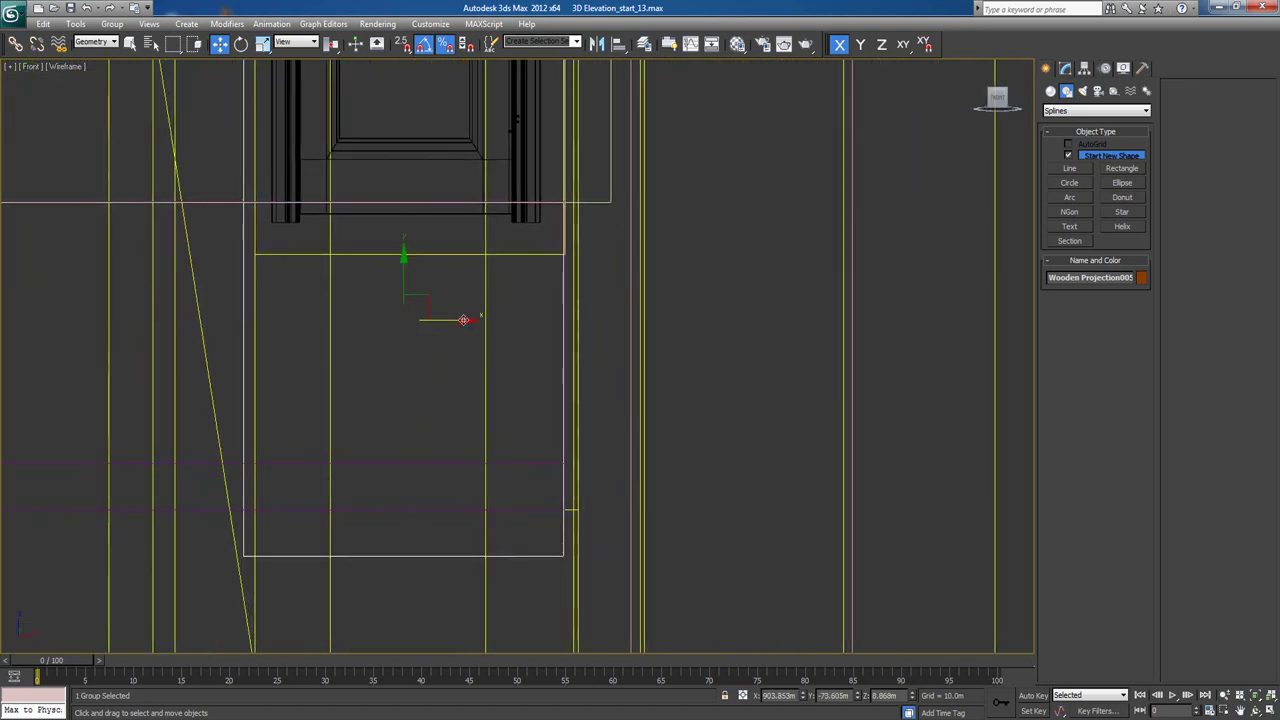
drag(458, 320, 466, 323)
scroll(471, 386, down, 5)
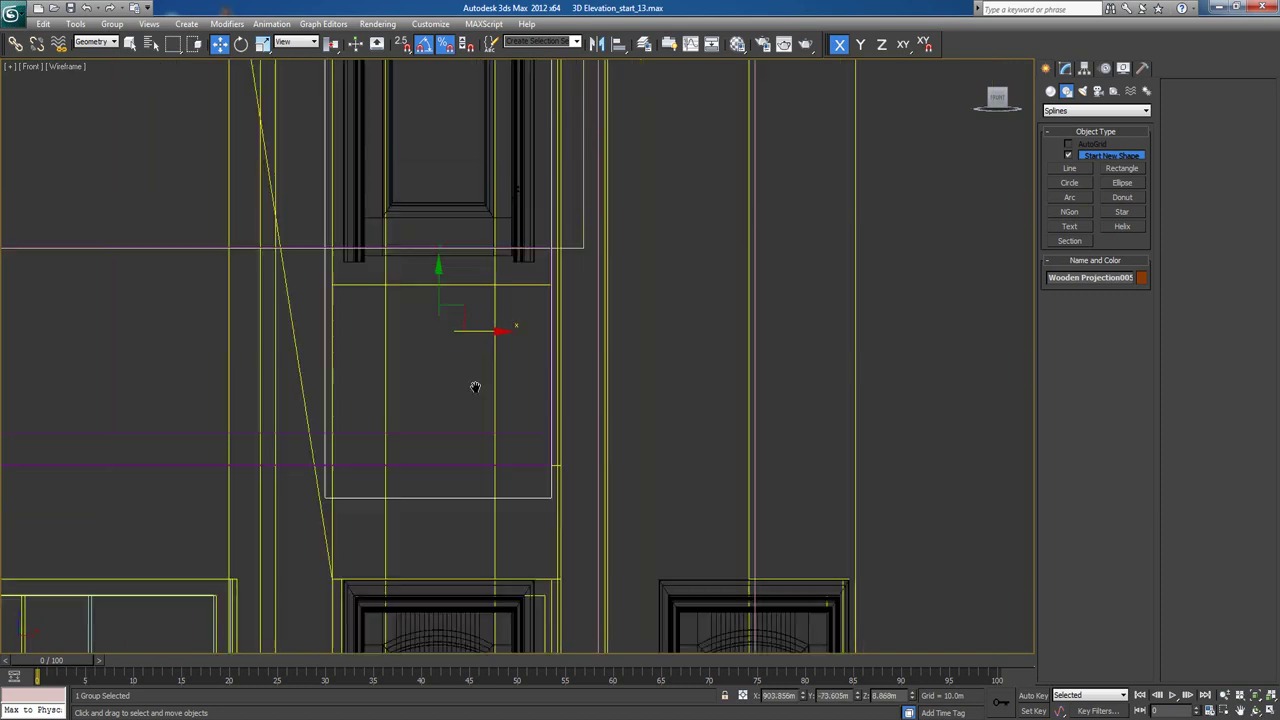
Move the cloned projection outward along Y to about -74.16 m so it stands in front of the balcony parapet.
key(p)
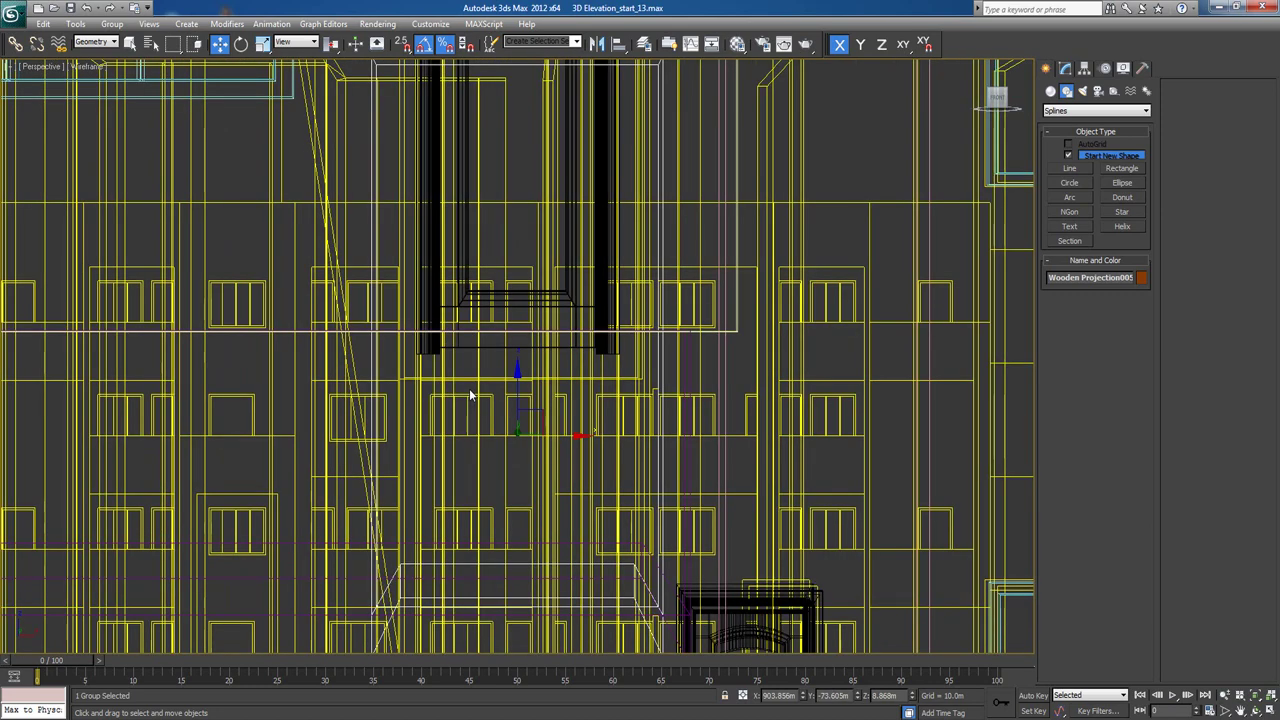
key(F3)
scroll(583, 438, down, 4)
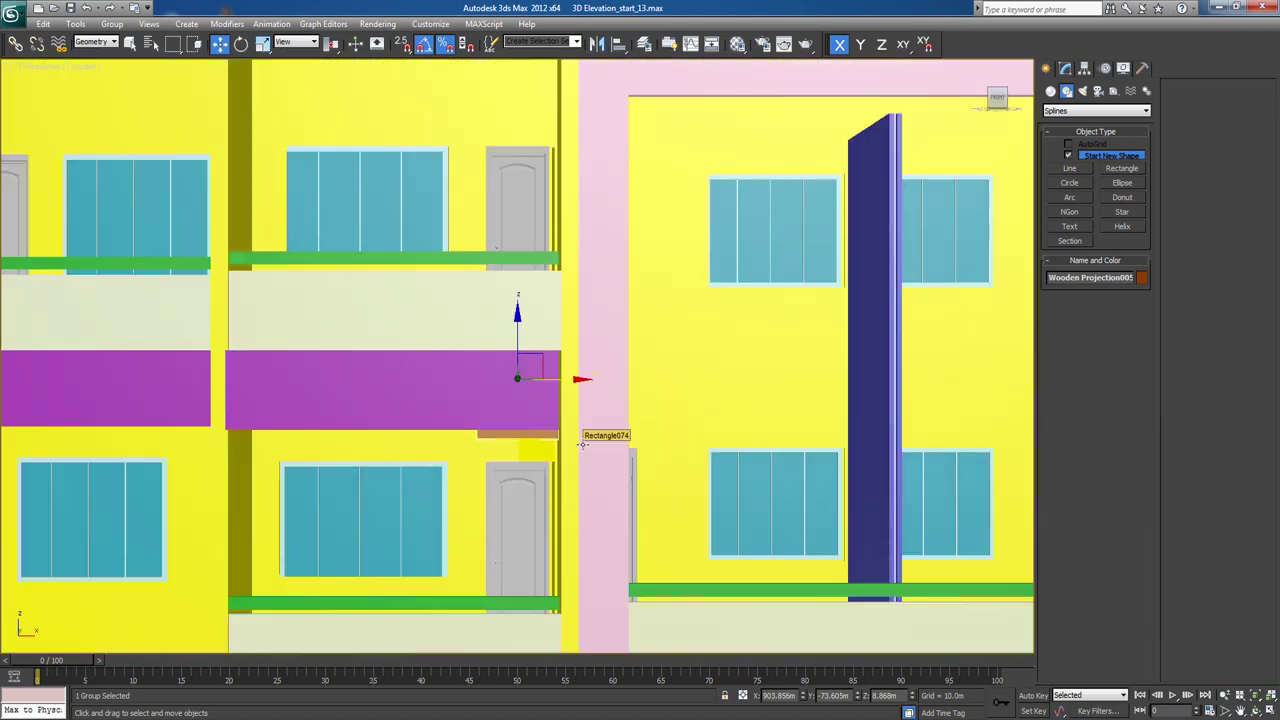
alt+middle_drag(533, 458, 502, 397)
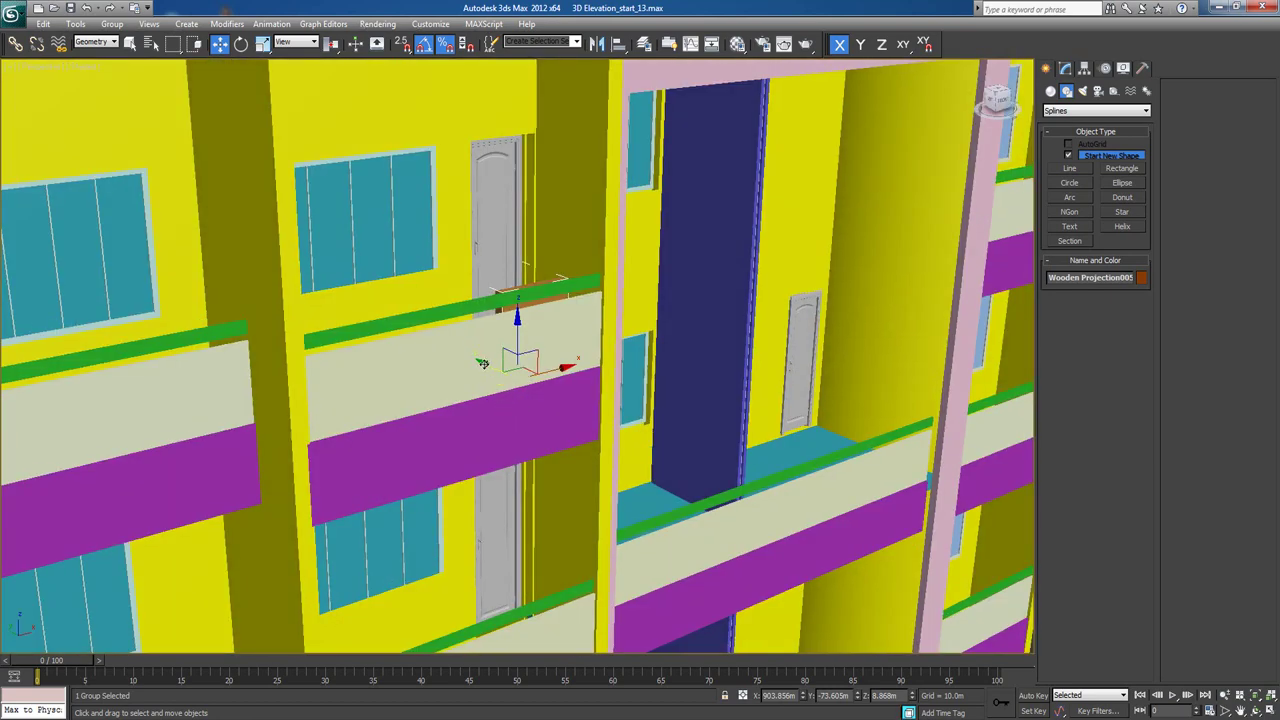
drag(482, 363, 520, 412)
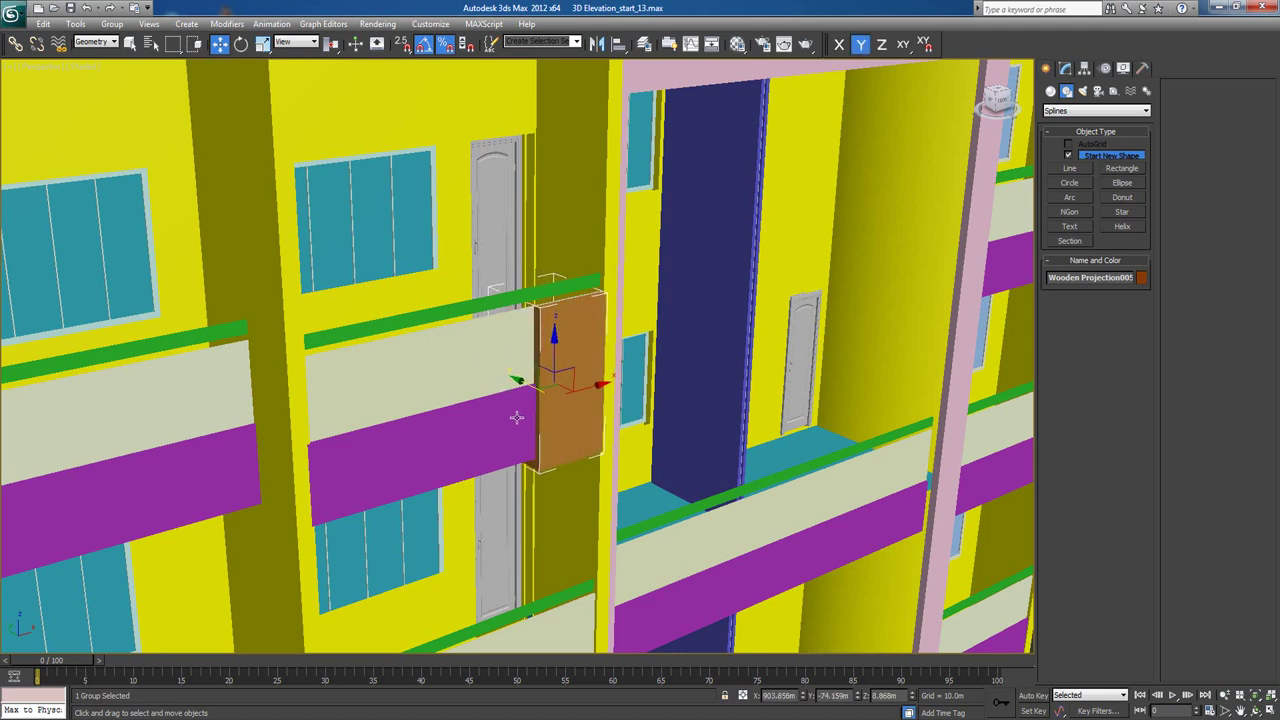
Fine-tune the cloned projection along Y to about -74.21 m in the top view, aligning it with the balcony's front edge.
key(t)
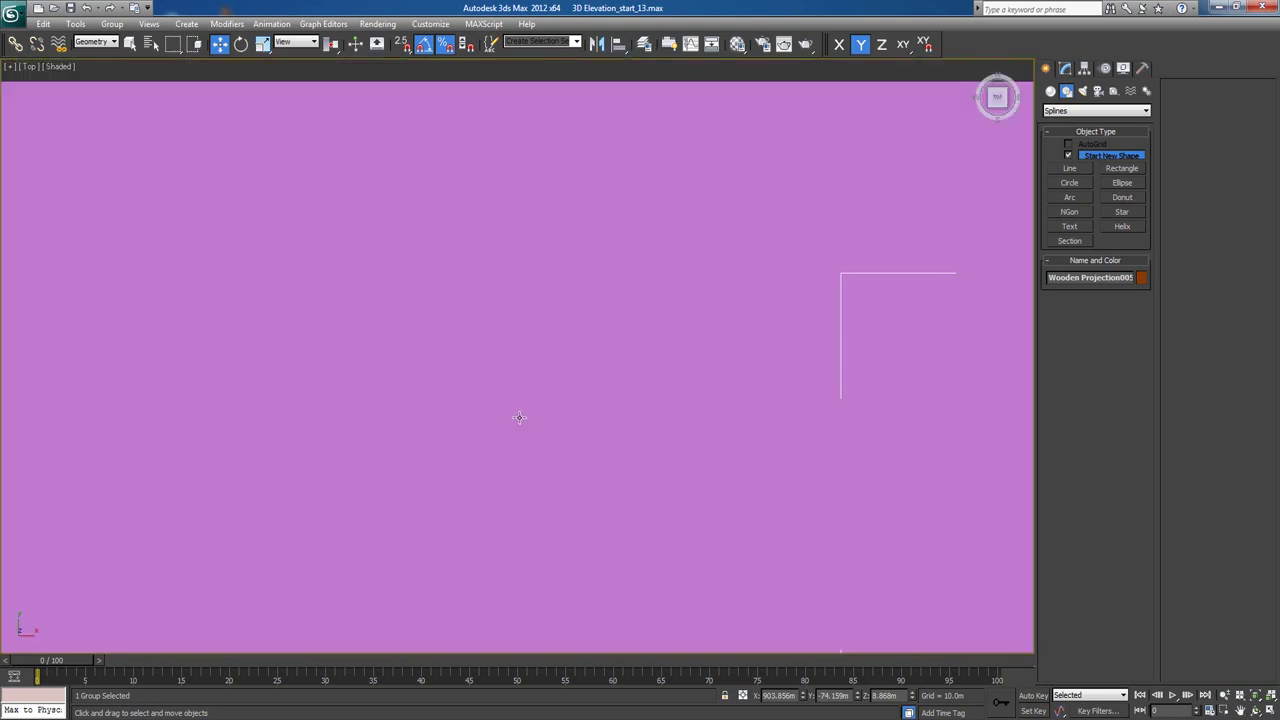
key(F3)
scroll(646, 435, down, 5)
scroll(630, 436, up, 3)
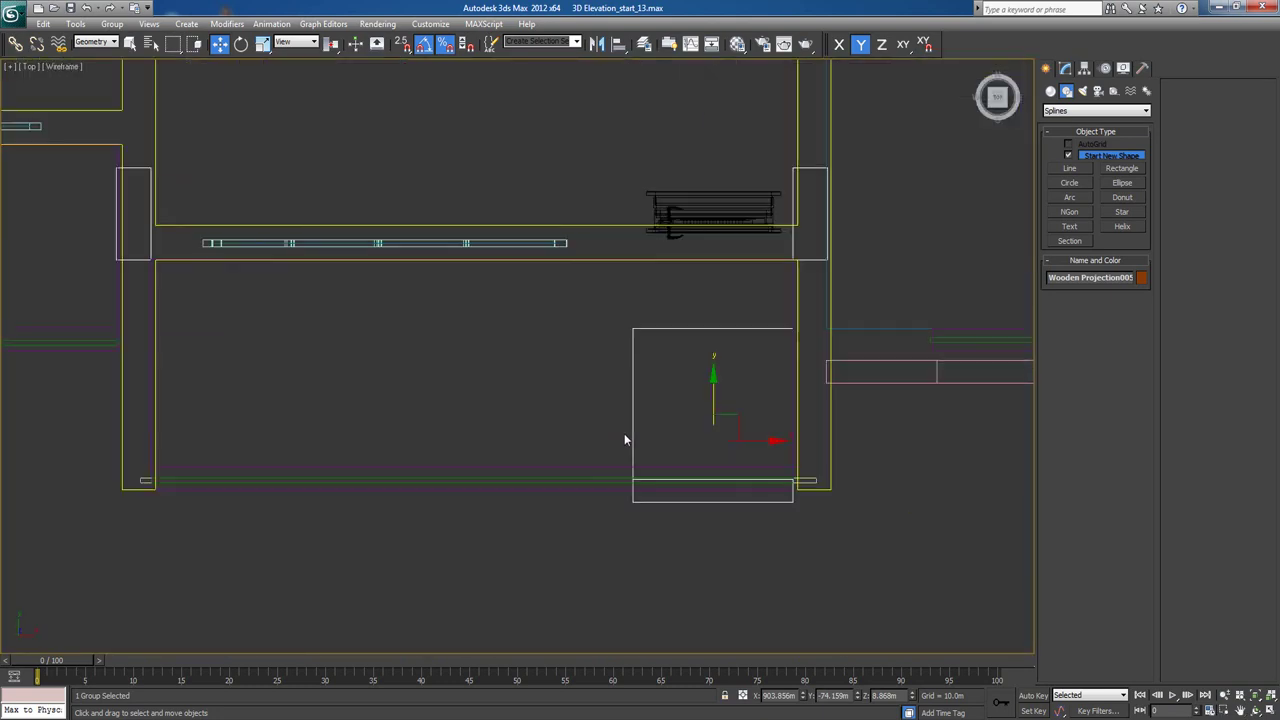
mouse_move(624, 433)
middle_down()
mouse_move(532, 390)
mouse_move(396, 296)
middle_up()
scroll(525, 376, up, 3)
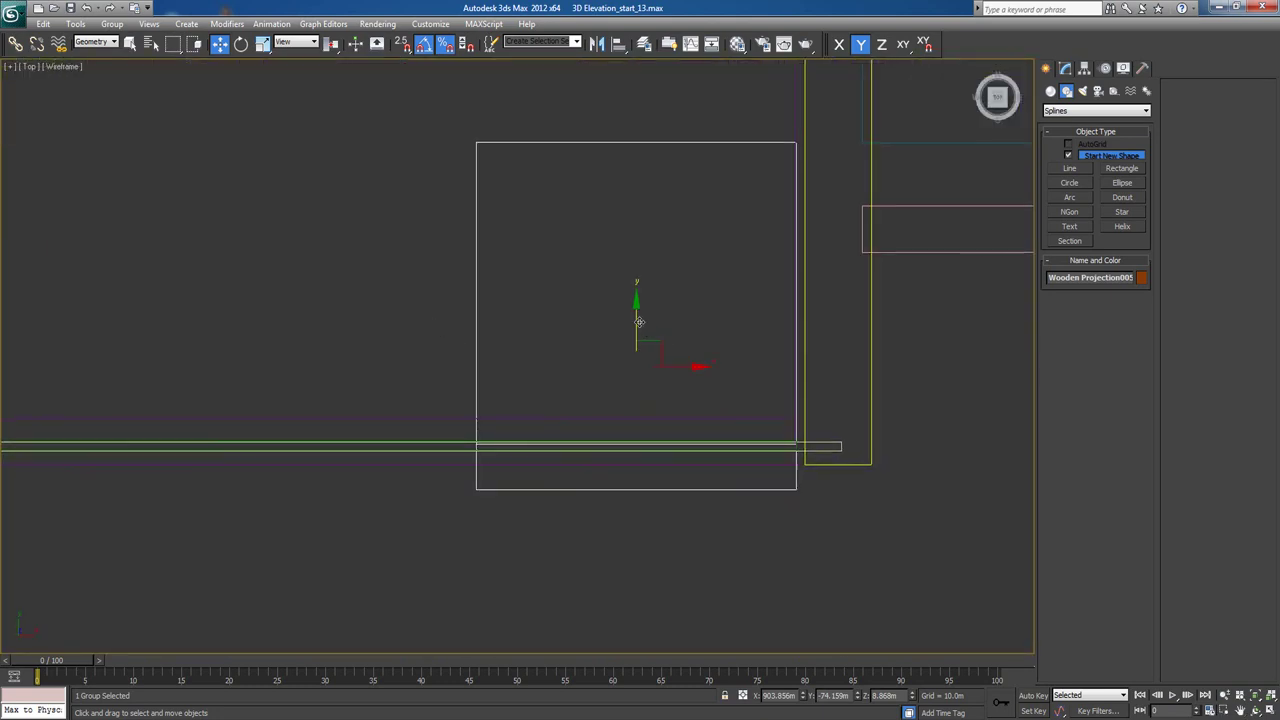
drag(639, 321, 638, 336)
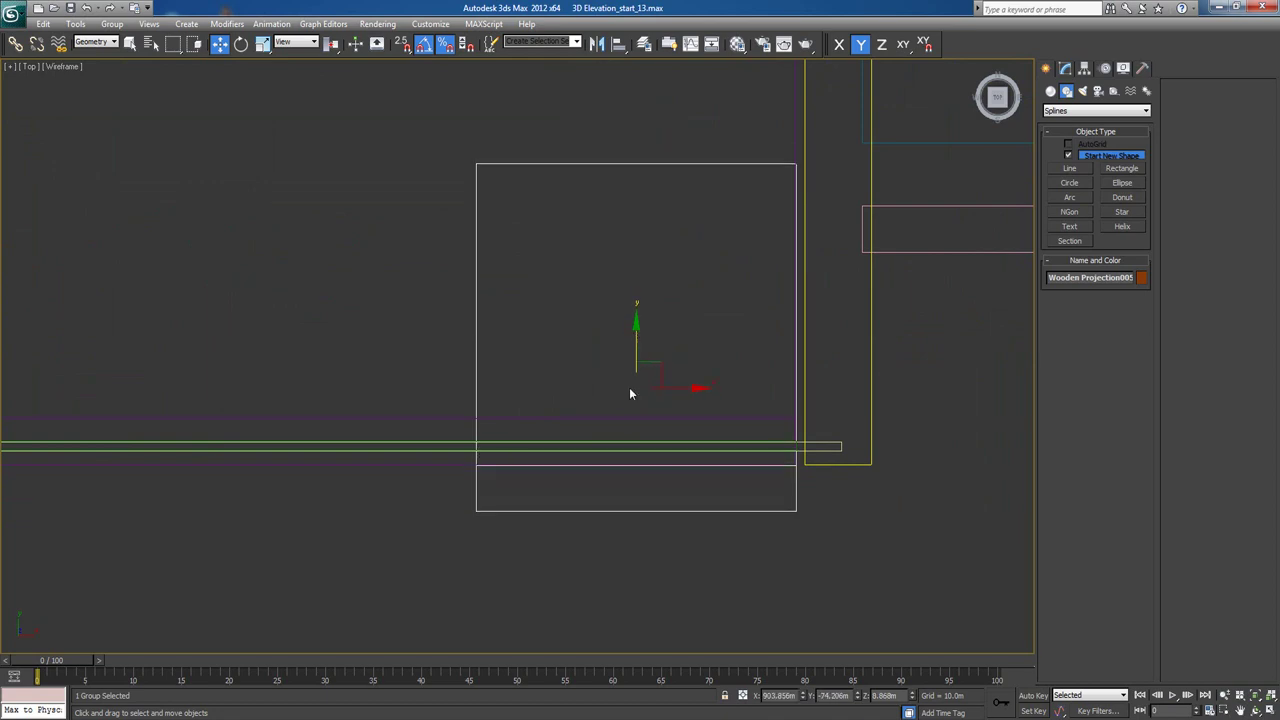
Inspect the cloned wooden projection's fit against the balcony in shaded perspective and front views.
key(p)
key(z)
alt+middle_drag(597, 445, 586, 381)
key(F3)
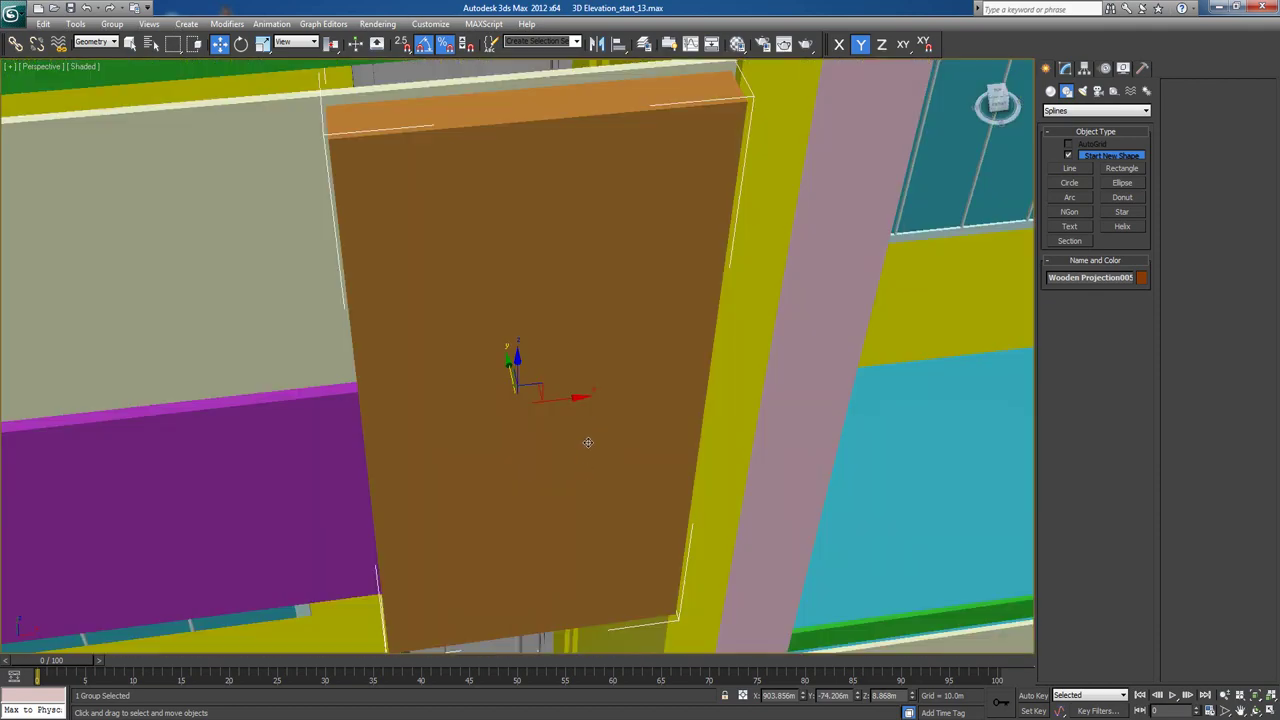
mouse_move(588, 442)
alt+middle_down()
mouse_move(646, 462)
mouse_move(630, 409)
mouse_move(590, 450)
mouse_move(584, 490)
mouse_move(554, 474)
alt+middle_up()
scroll(574, 490, down, 3)
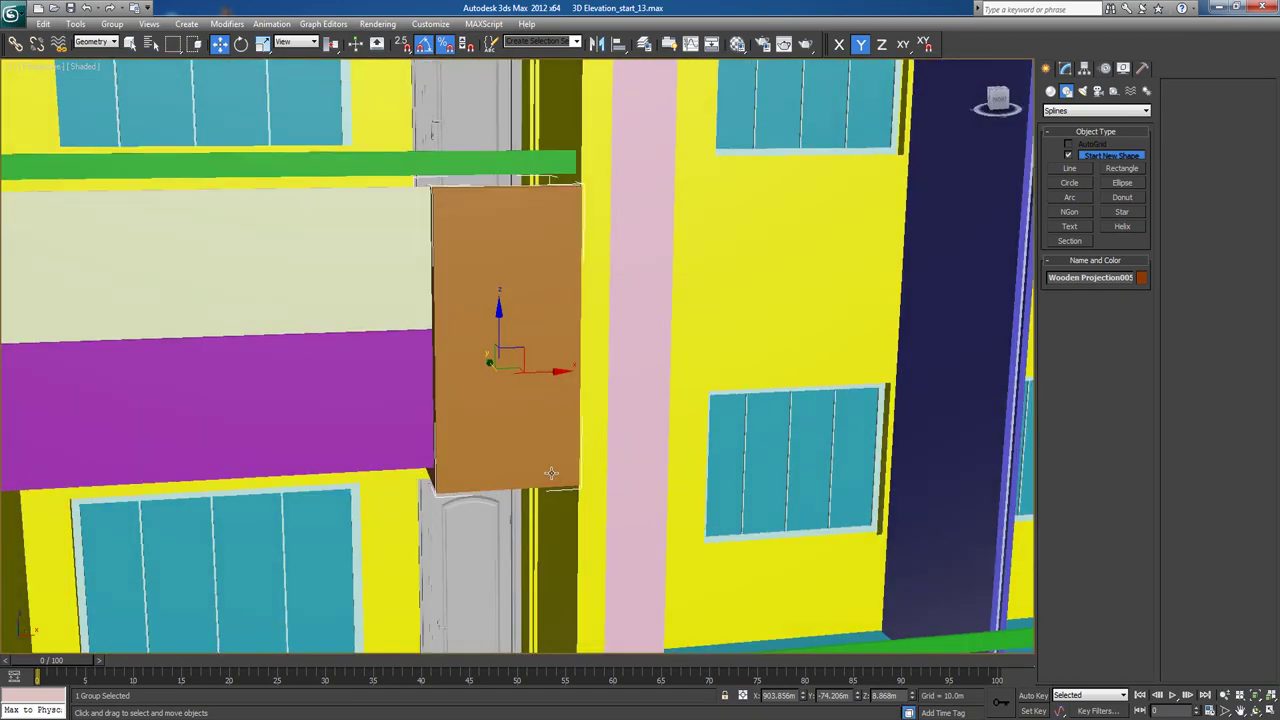
key(f)
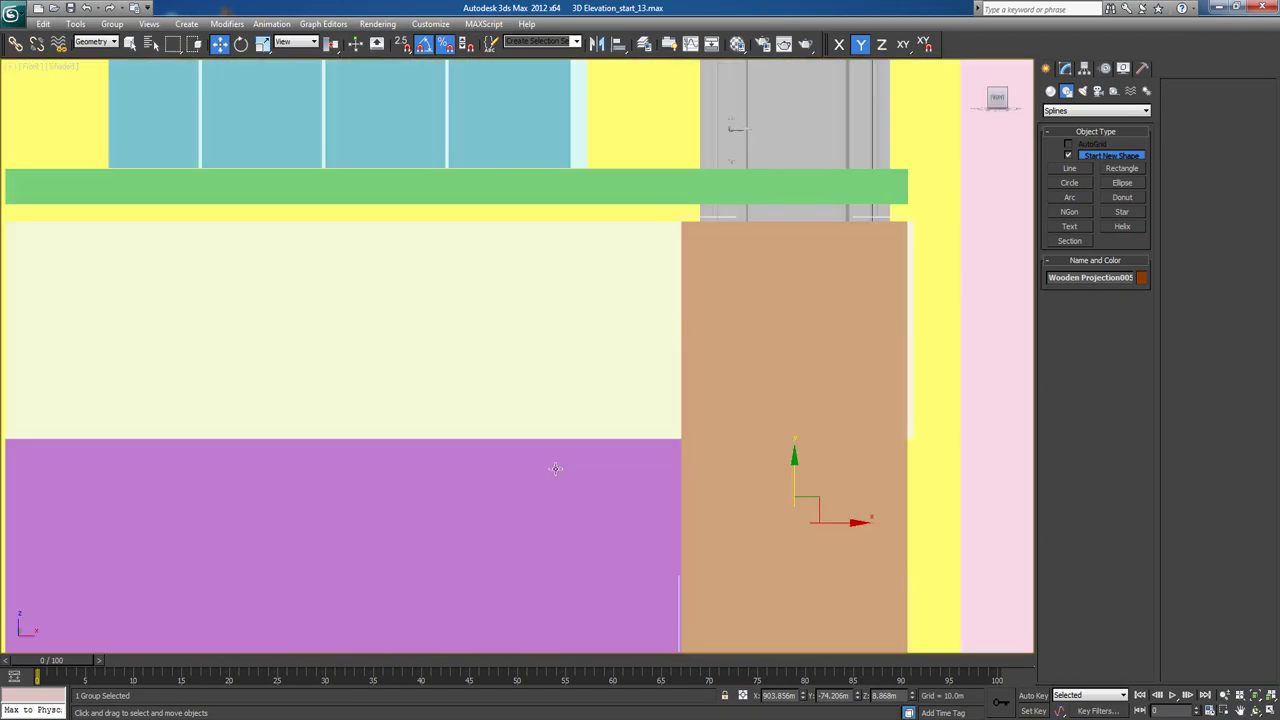
scroll(624, 454, down, 10)
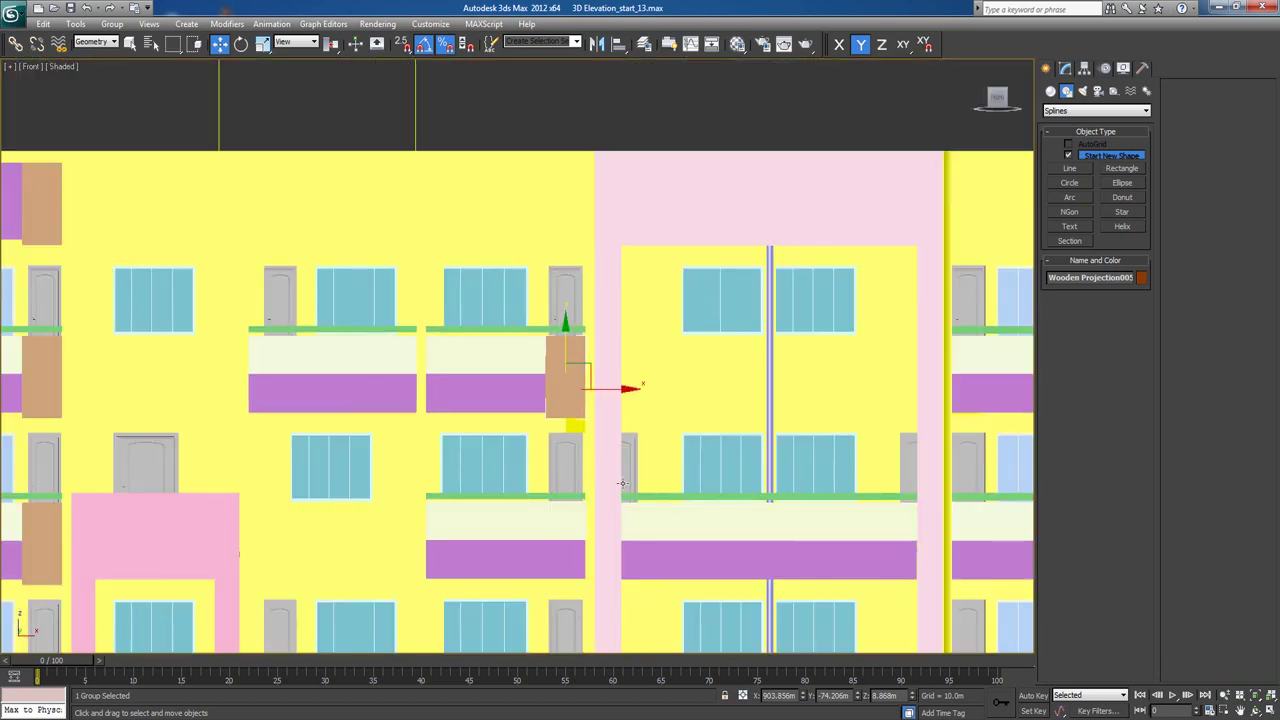
mouse_move(623, 498)
middle_down()
mouse_move(634, 433)
mouse_move(623, 390)
middle_up()
key(F3)
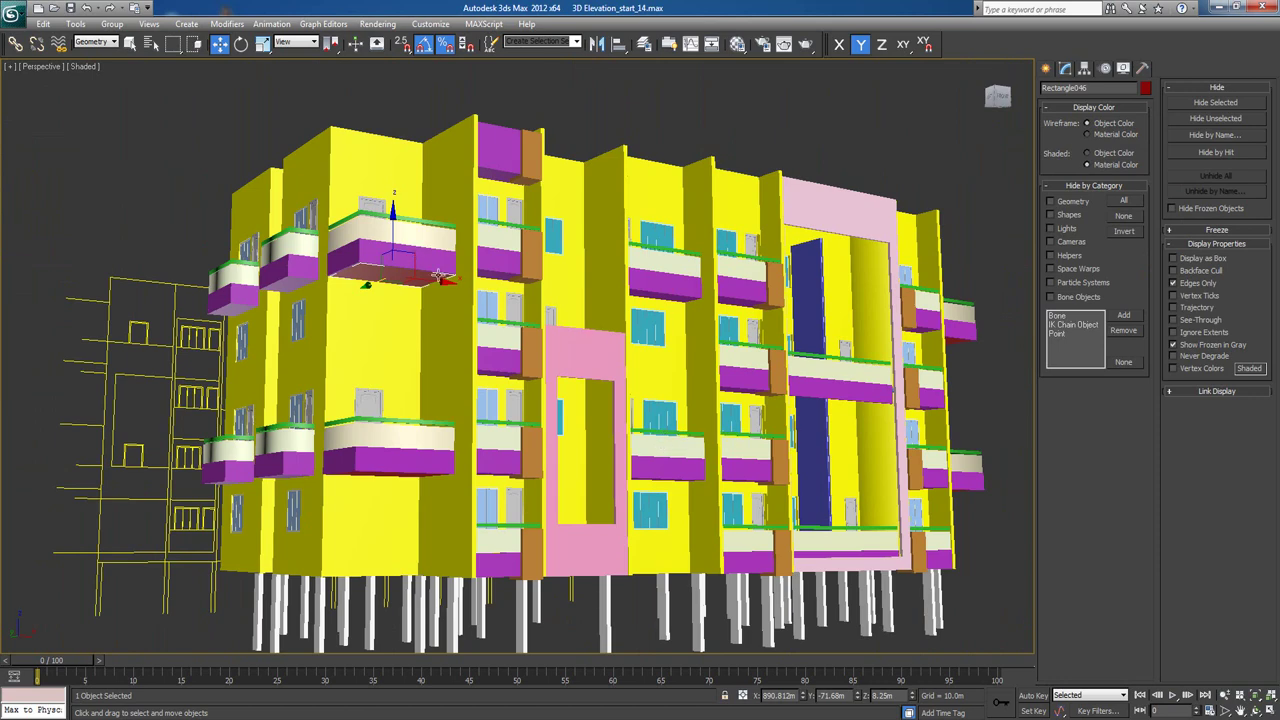
Examine the facade in perspective, and the corner balconies and the wall between them in a front wireframe view.
key(shift+z)
key(shift+z)
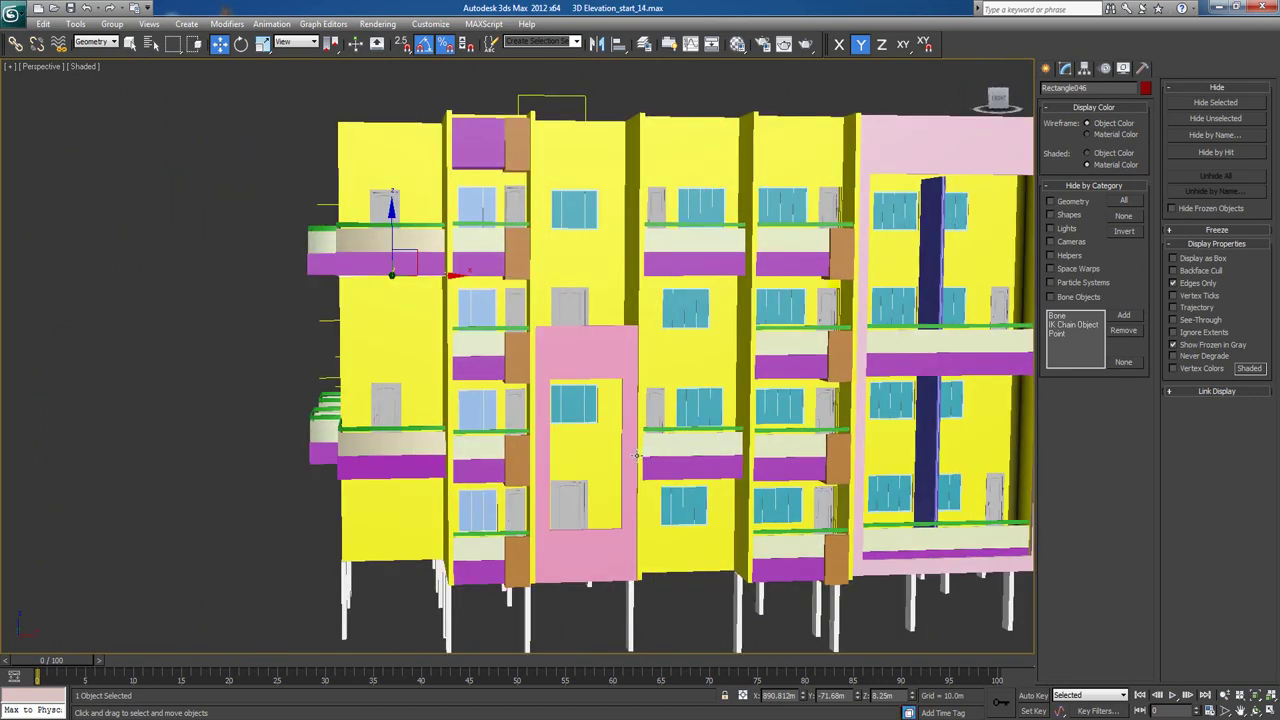
middle_drag(636, 455, 530, 462)
middle_drag(822, 420, 678, 426)
key(shift+z)
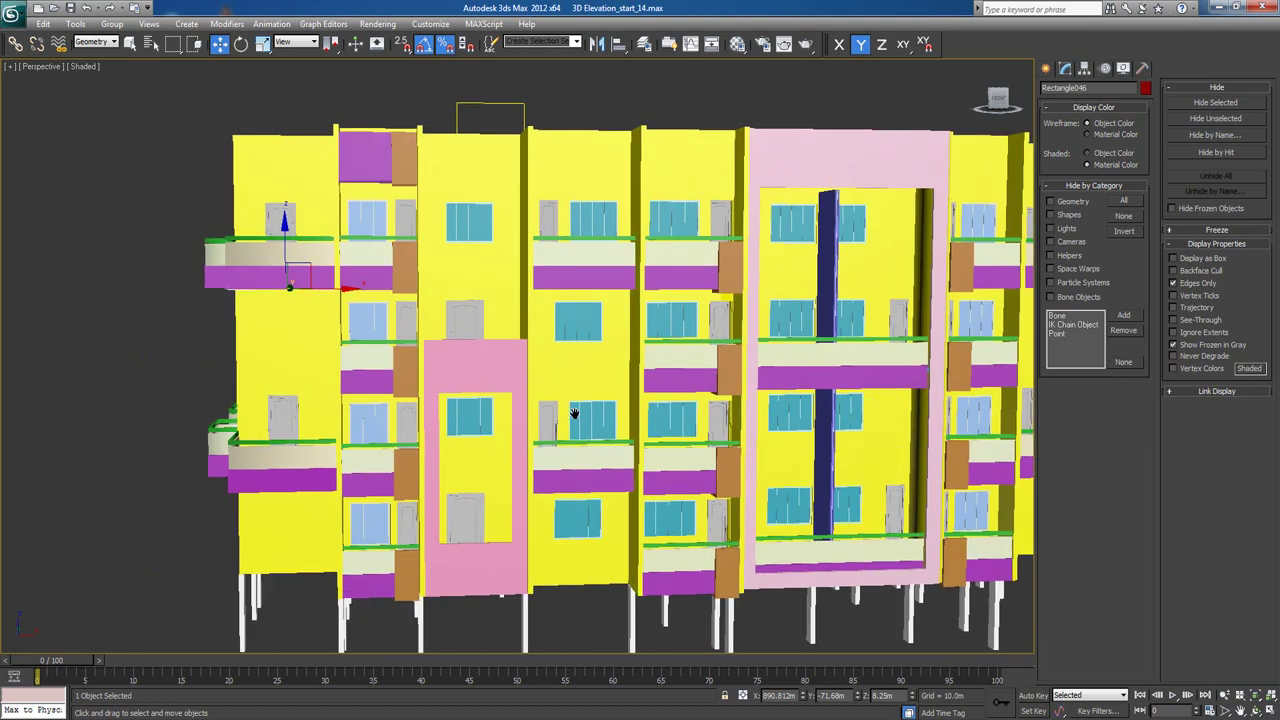
key(f)
key(F3)
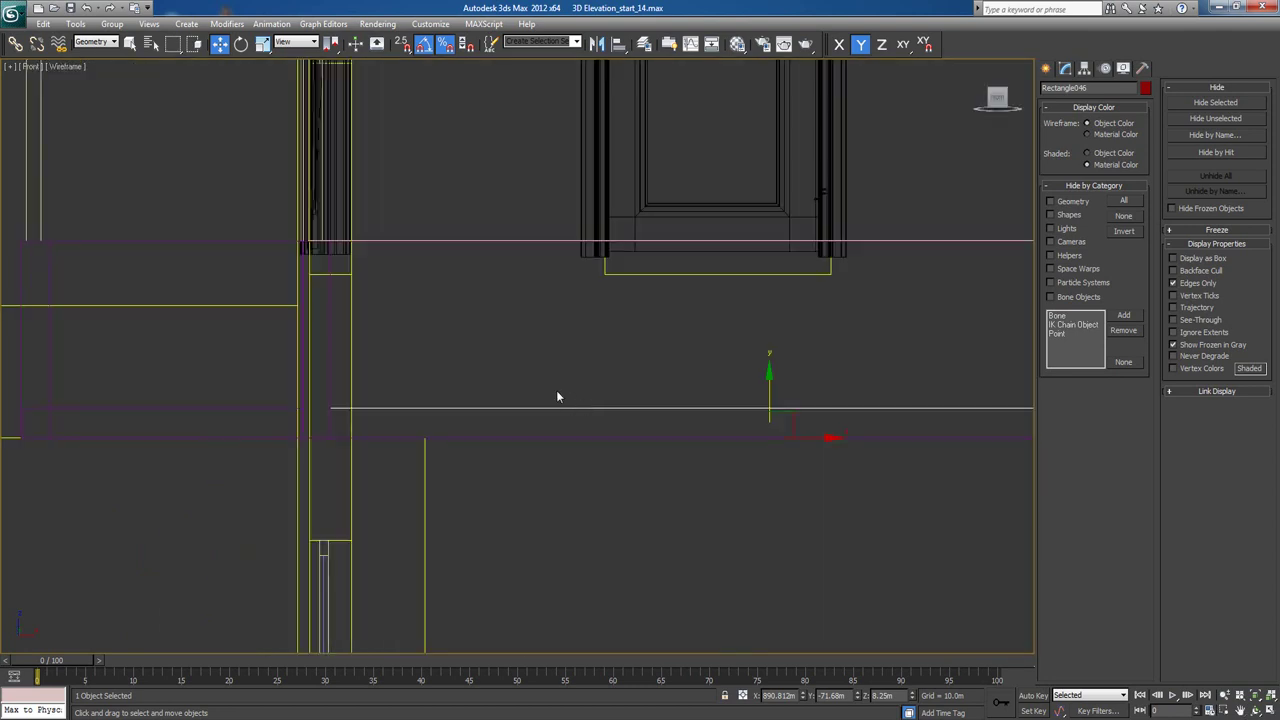
scroll(556, 392, down, 2)
middle_drag(543, 403, 538, 266)
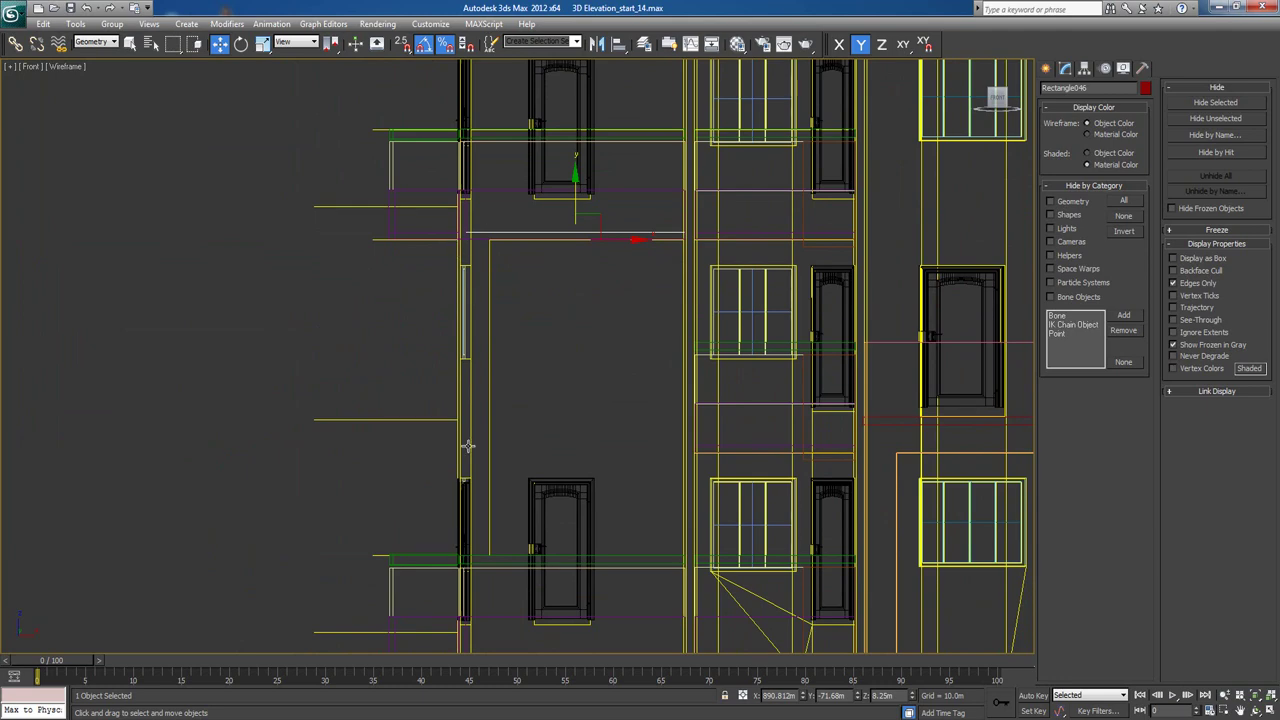
middle_drag(502, 522, 508, 464)
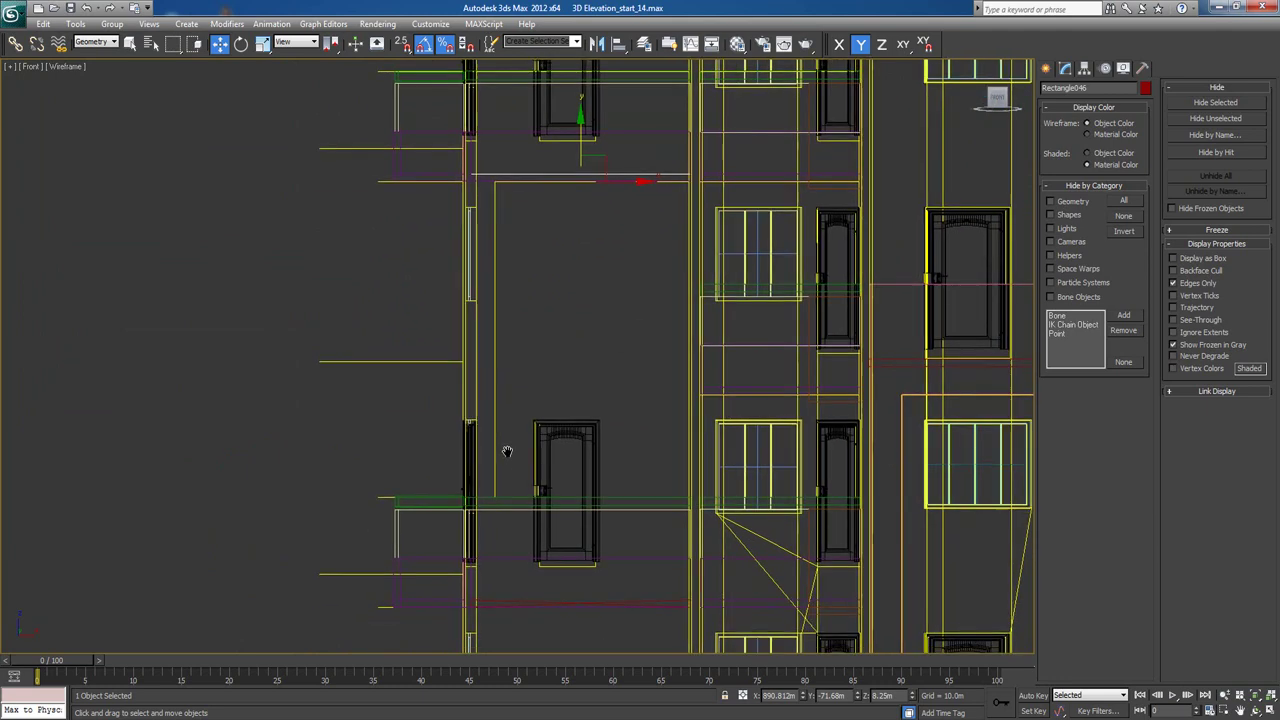
Select the pillar group beneath the building in the front view, with the shape creation tools open.
click(1047, 70)
middle_drag(571, 508, 593, 205)
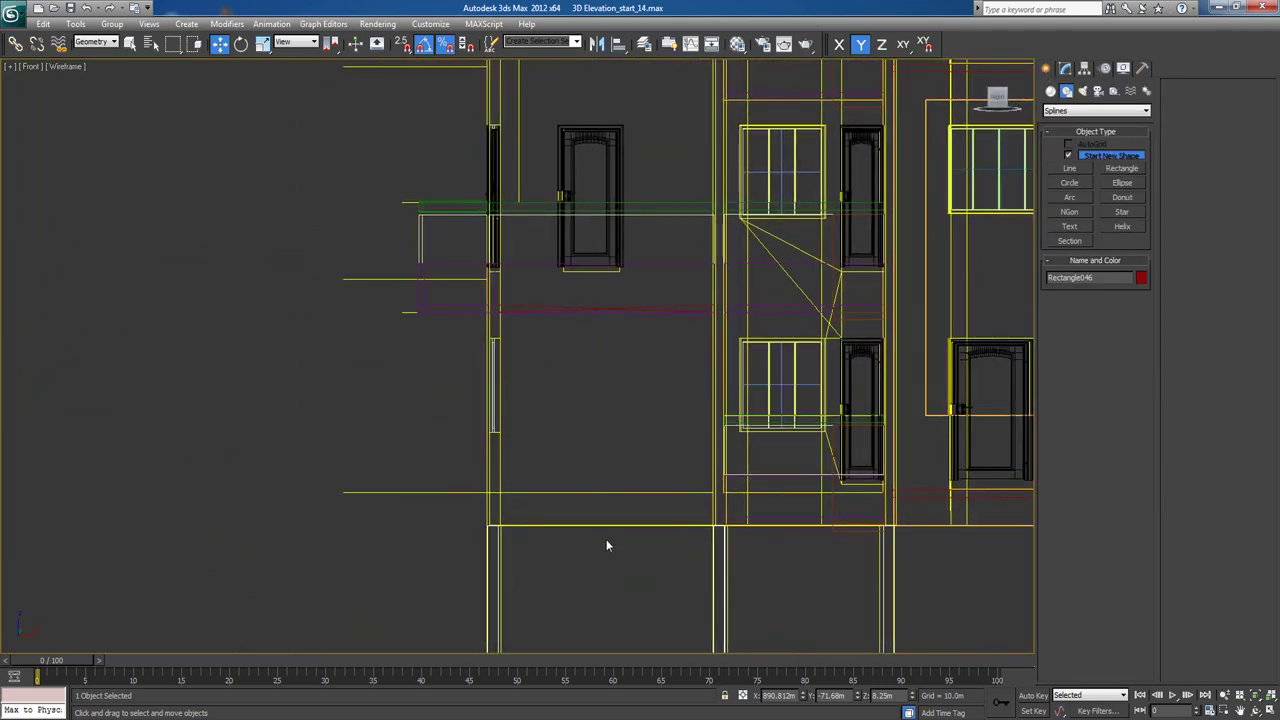
middle_drag(606, 545, 606, 528)
scroll(537, 565, down, 2)
click(496, 553)
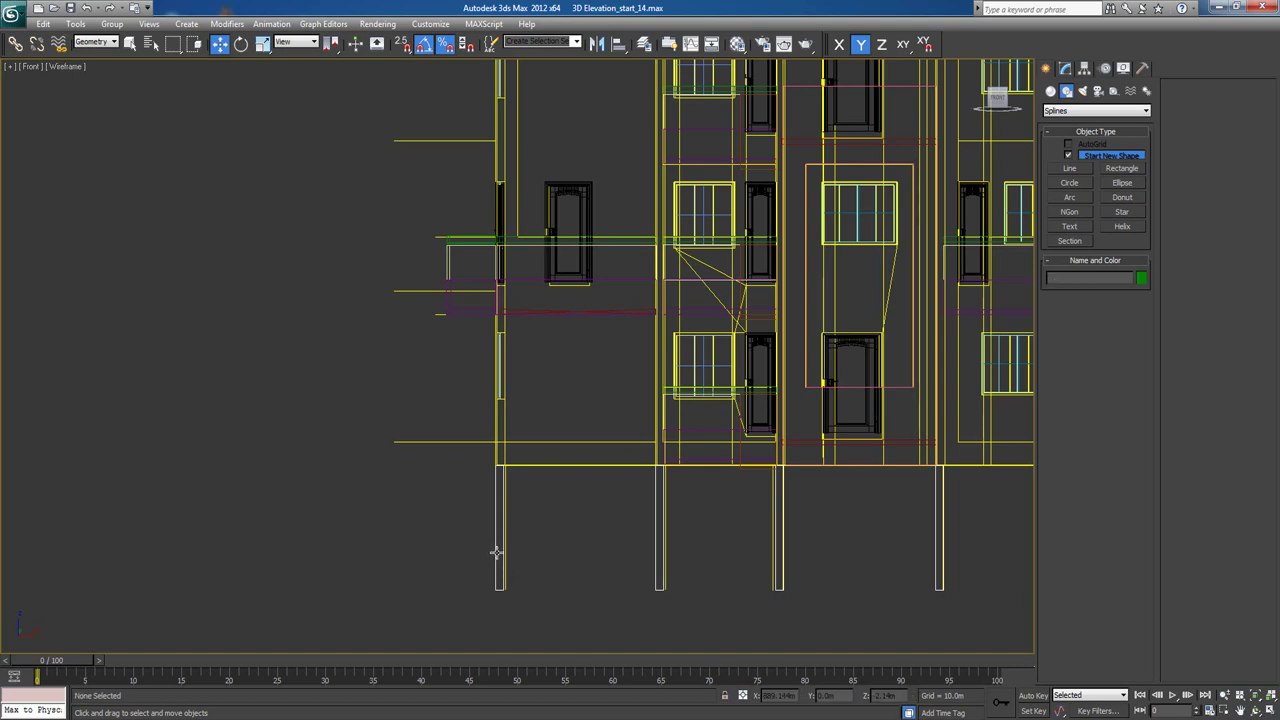
click(498, 550)
click(542, 547)
click(495, 534)
scroll(511, 534, down, 2)
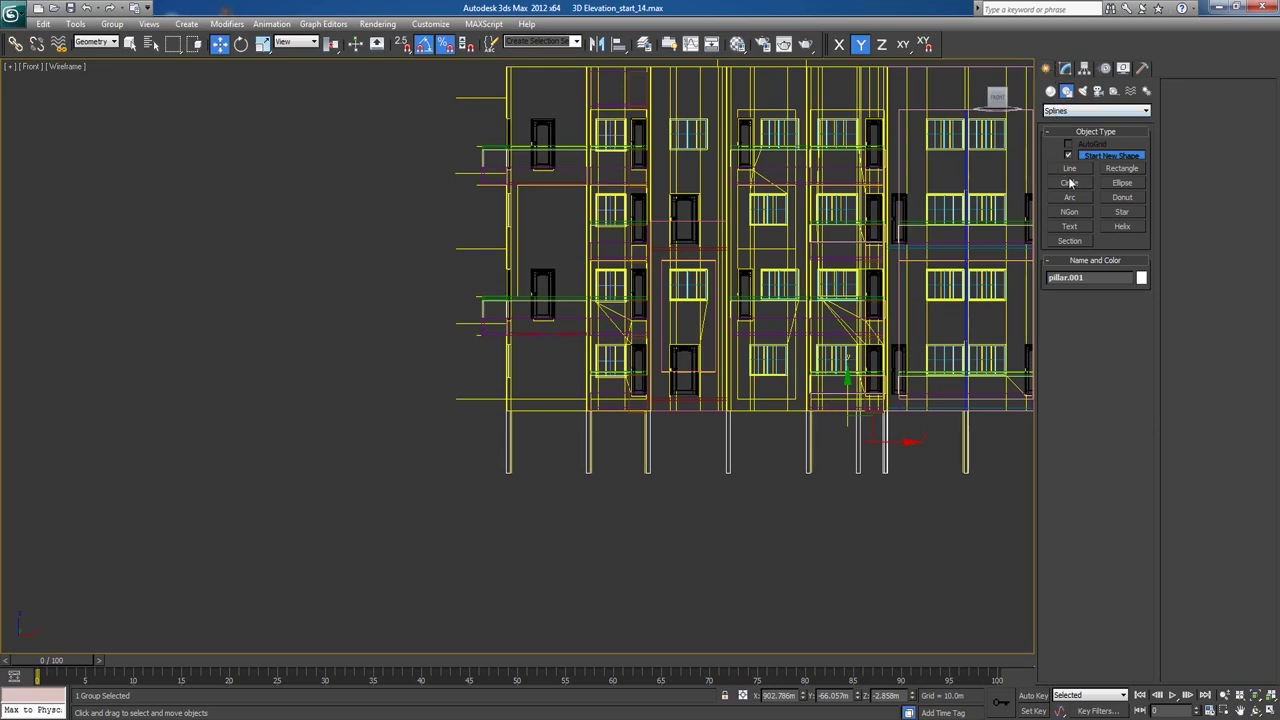
Draw an endpoint-snapped rectangle about 4.3 m long and 0.334 m wide between the upper and lower corner balconies in the front view.
click(1122, 168)
scroll(542, 318, up, 4)
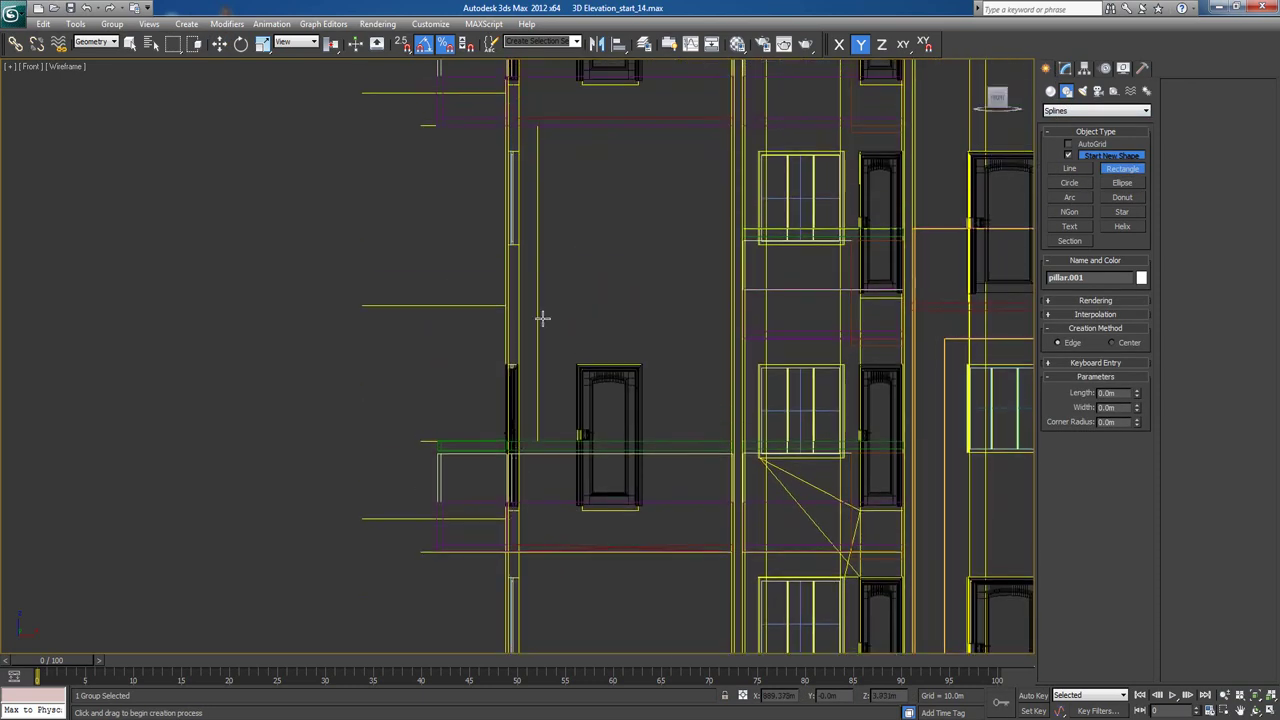
middle_drag(542, 318, 563, 285)
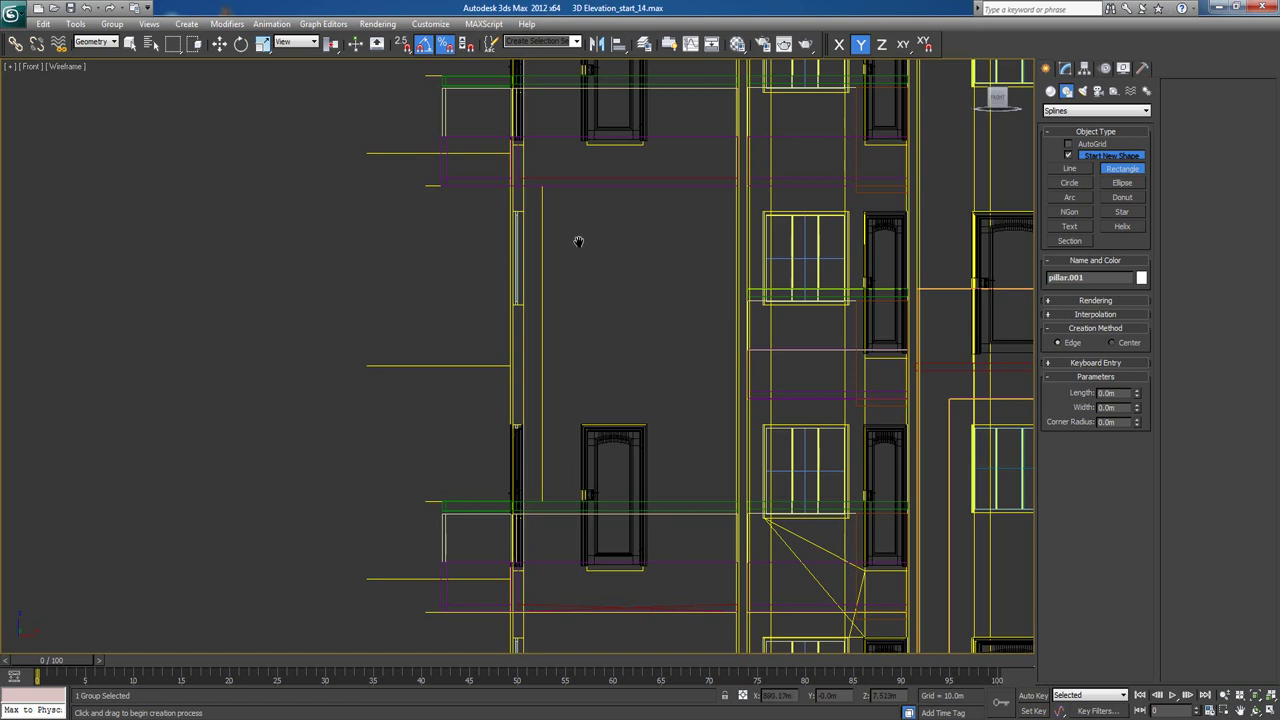
middle_drag(578, 241, 547, 280)
scroll(563, 240, up, 2)
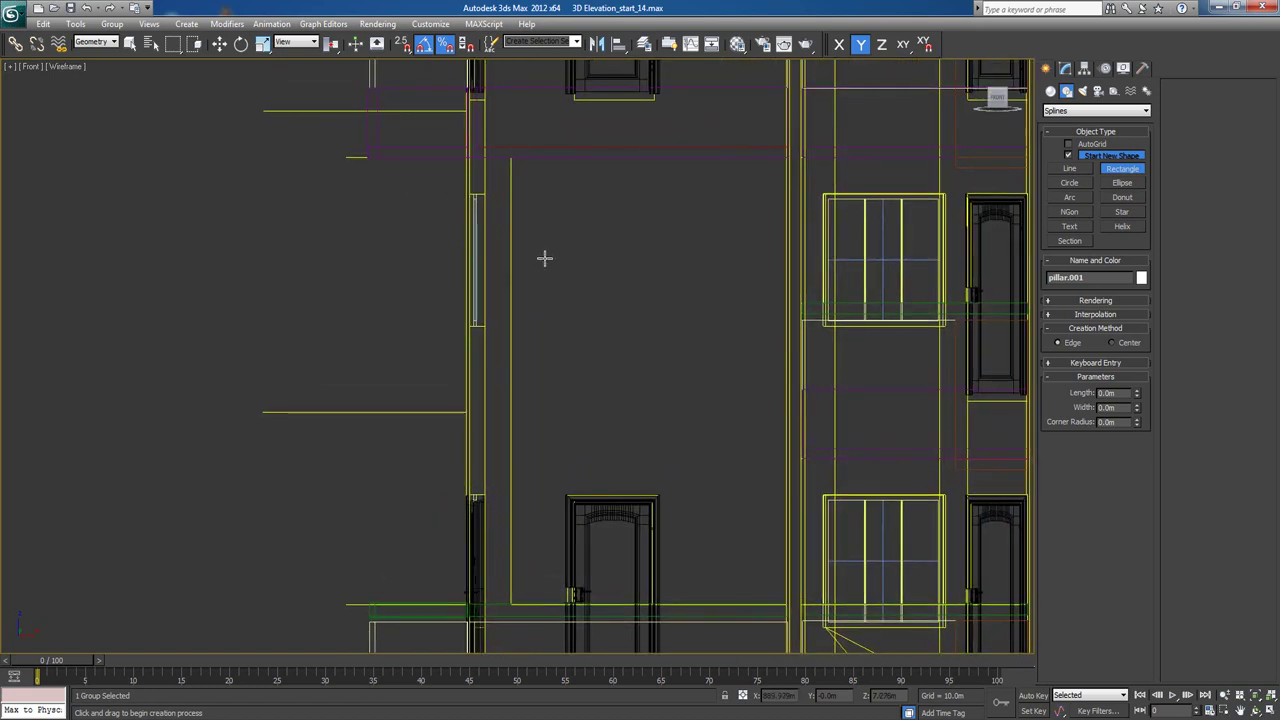
key(s)
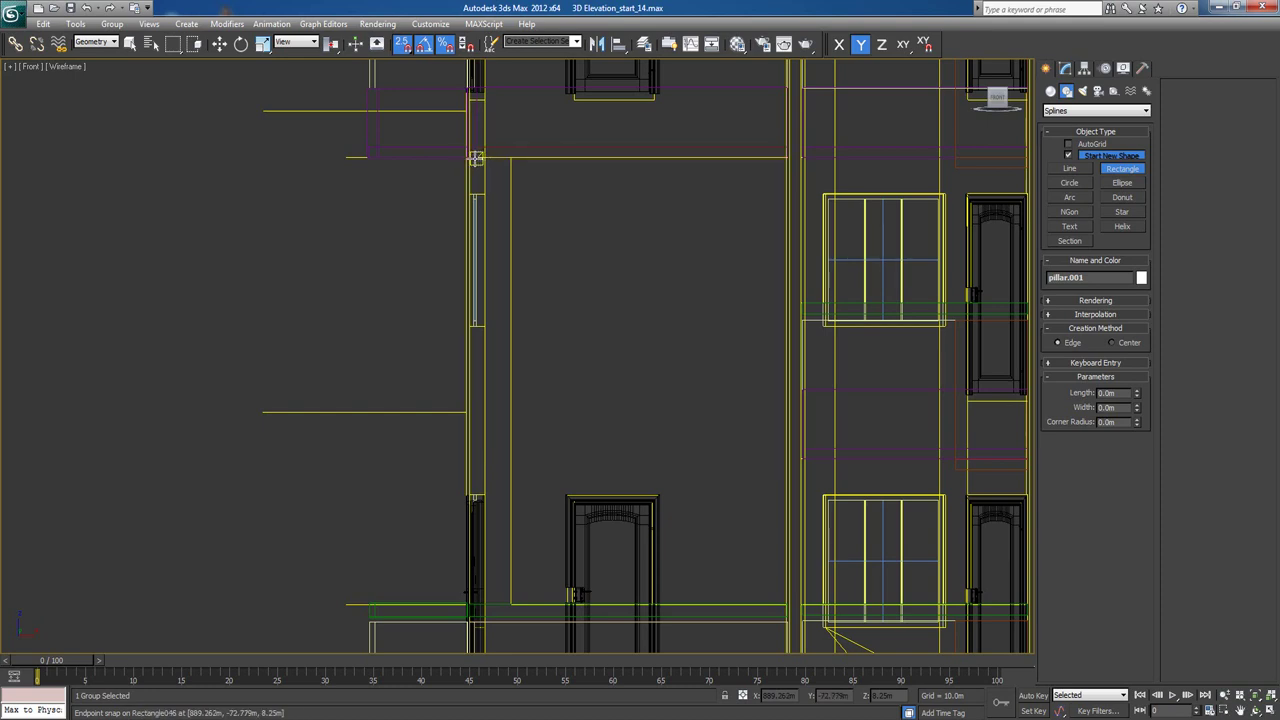
drag(477, 157, 509, 602)
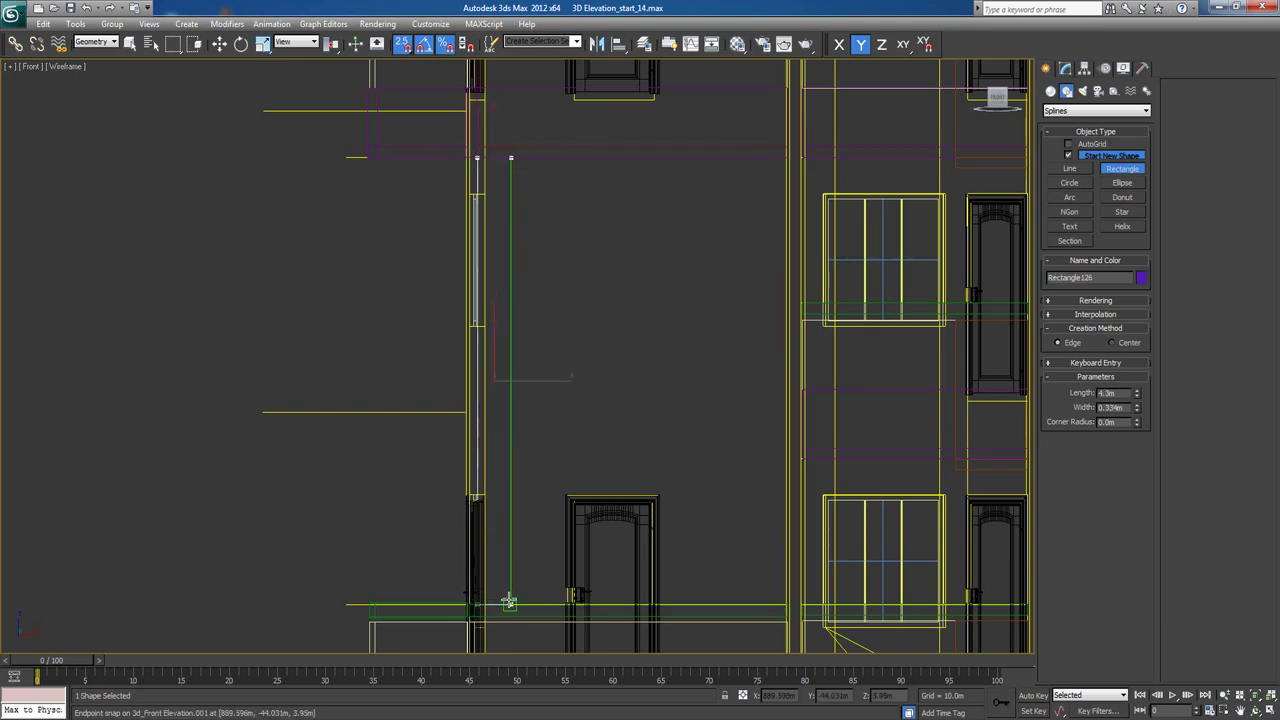
key(w)
Extrude the narrow rectangle between the corner balconies by 0.1 m to form a column.
click(1066, 68)
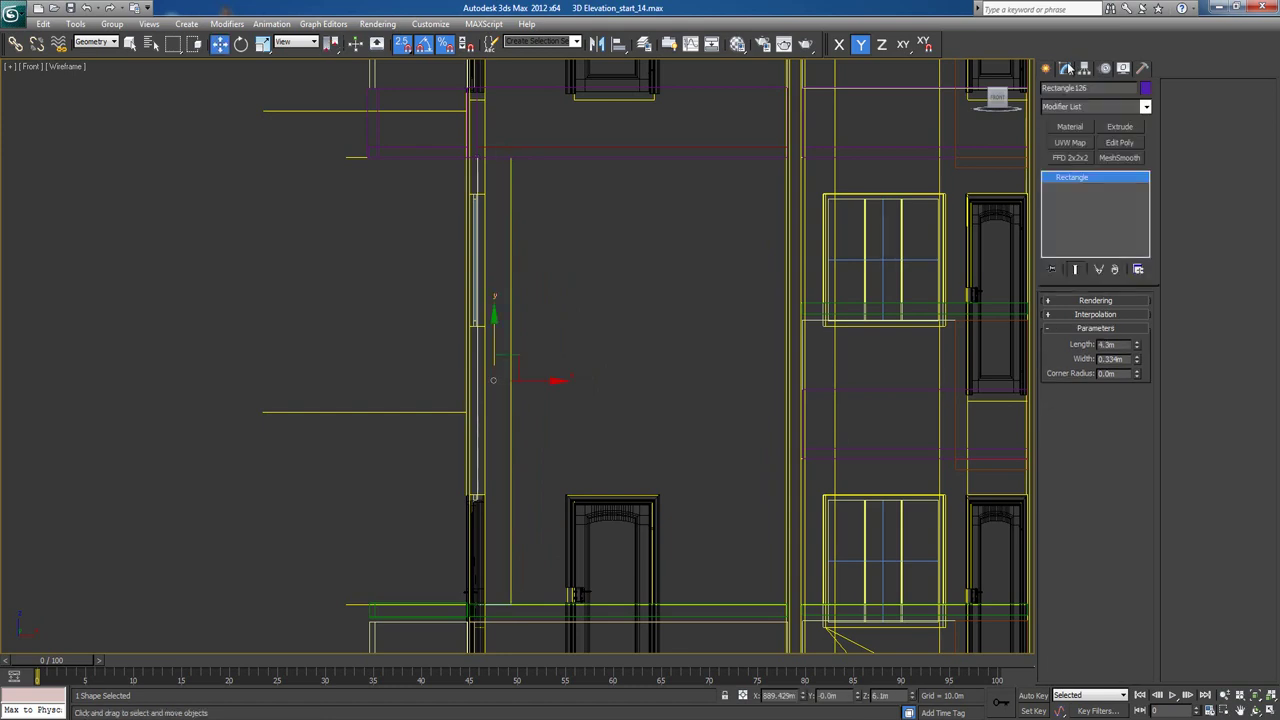
click(1120, 127)
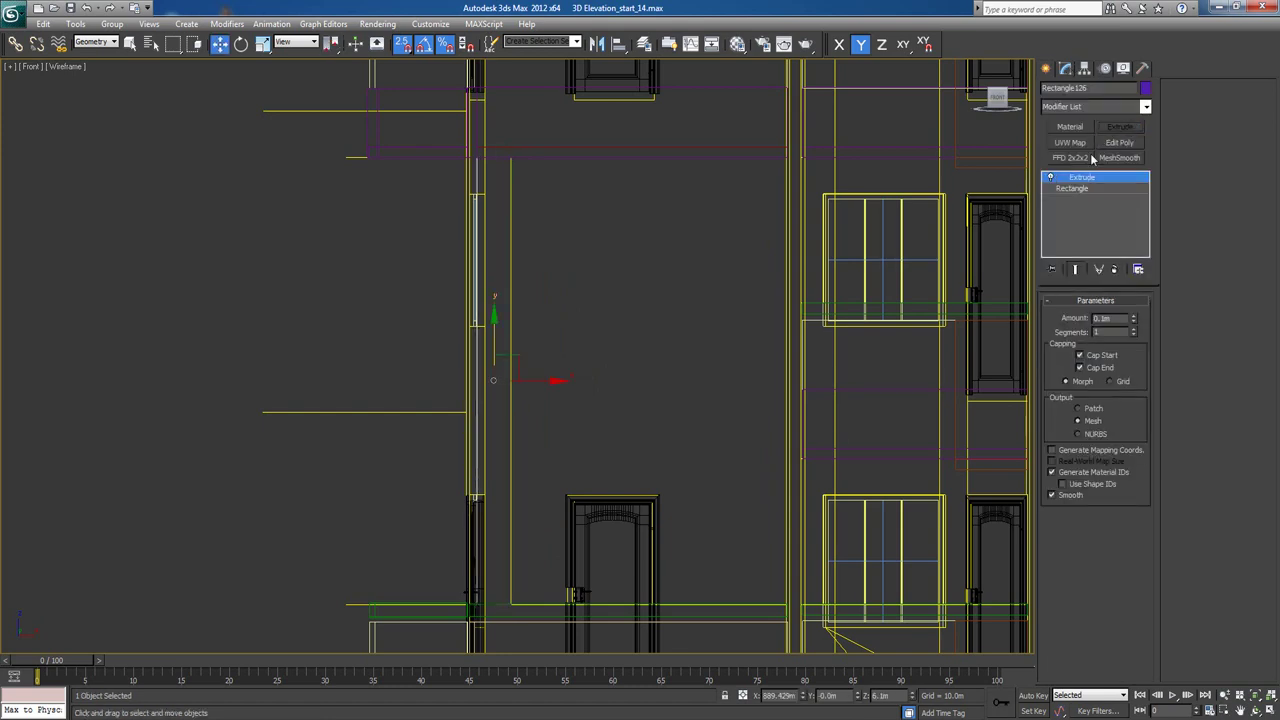
click(1046, 68)
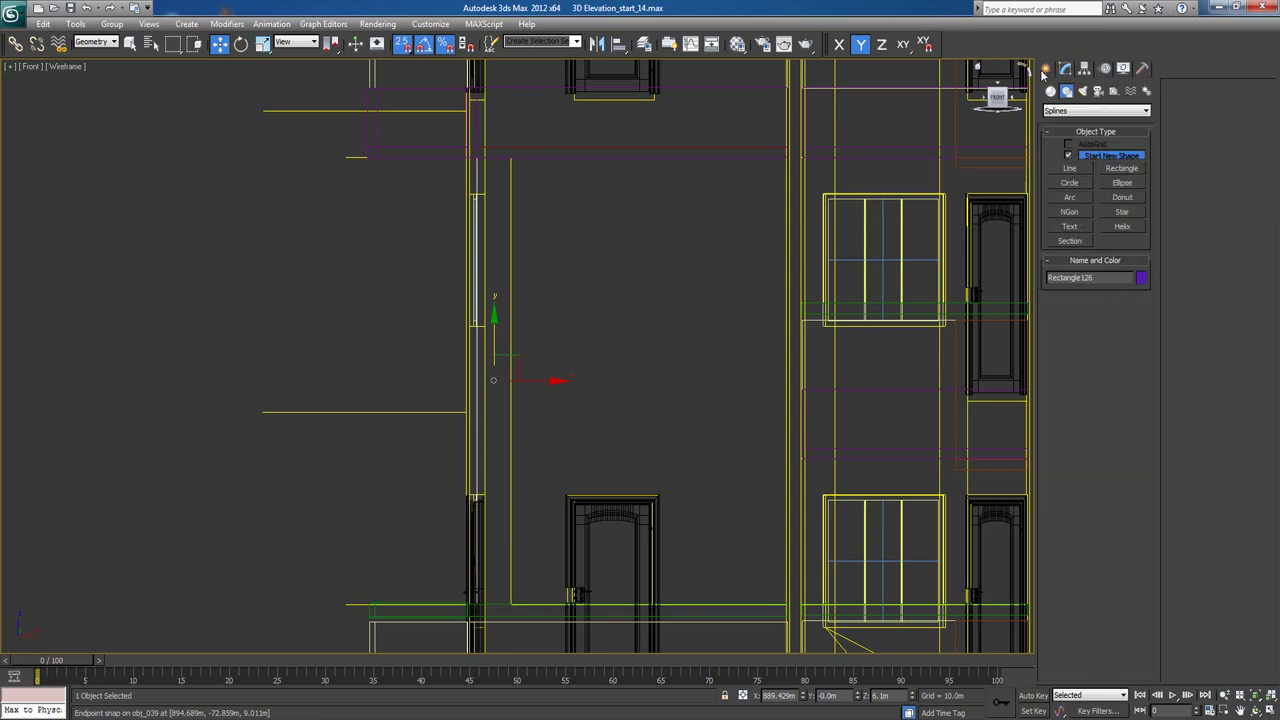
right_click(722, 249)
click(731, 251)
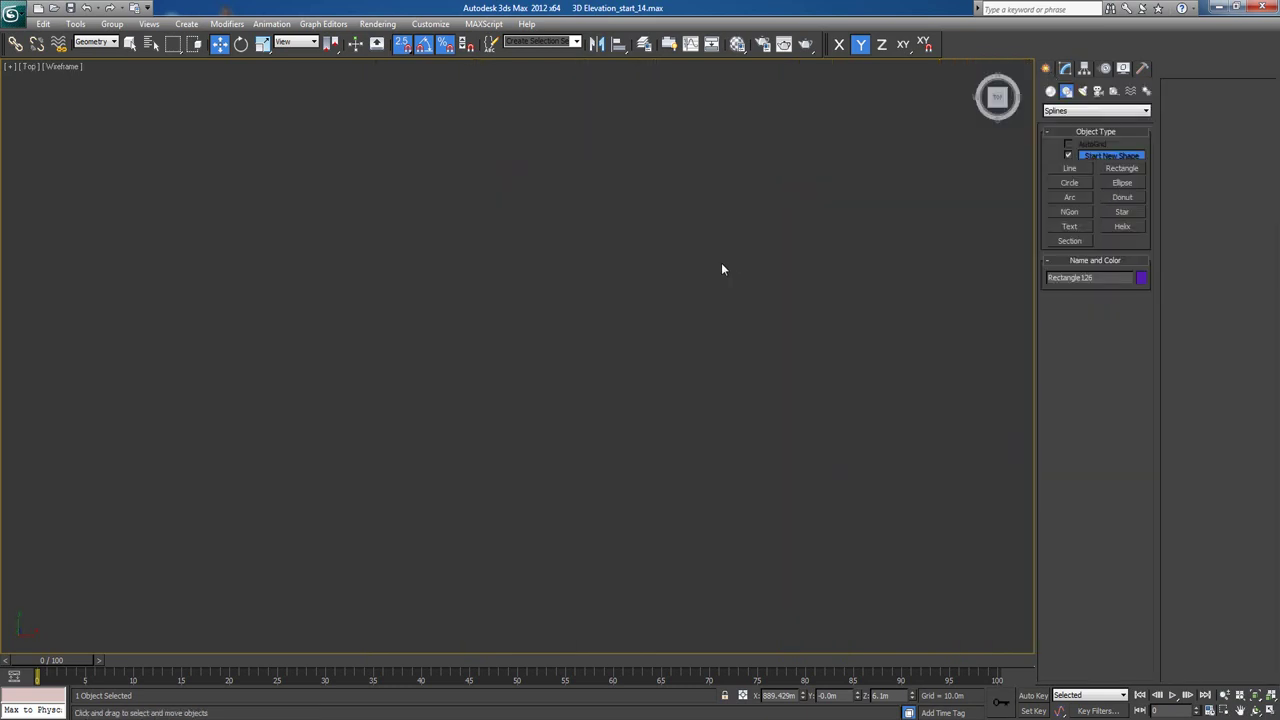
Move the extruded column along Y in the top view to the building's front, at about -72.48 m.
key(t)
scroll(679, 358, down, 2)
middle_drag(560, 588, 584, 283)
scroll(550, 349, down, 7)
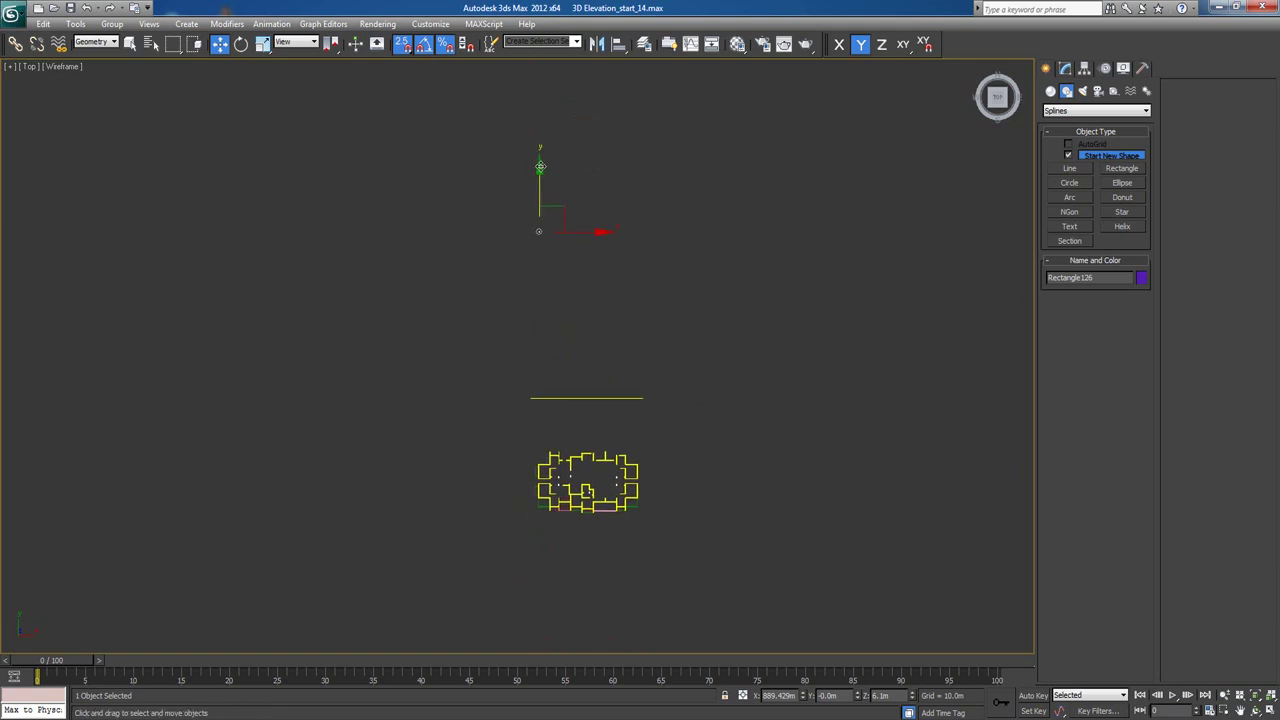
key(s)
drag(539, 167, 553, 443)
Fine-tune the column along Y to about -72.78 m, lining it up with the corner balcony's front edge.
key(z)
middle_drag(591, 466, 603, 330)
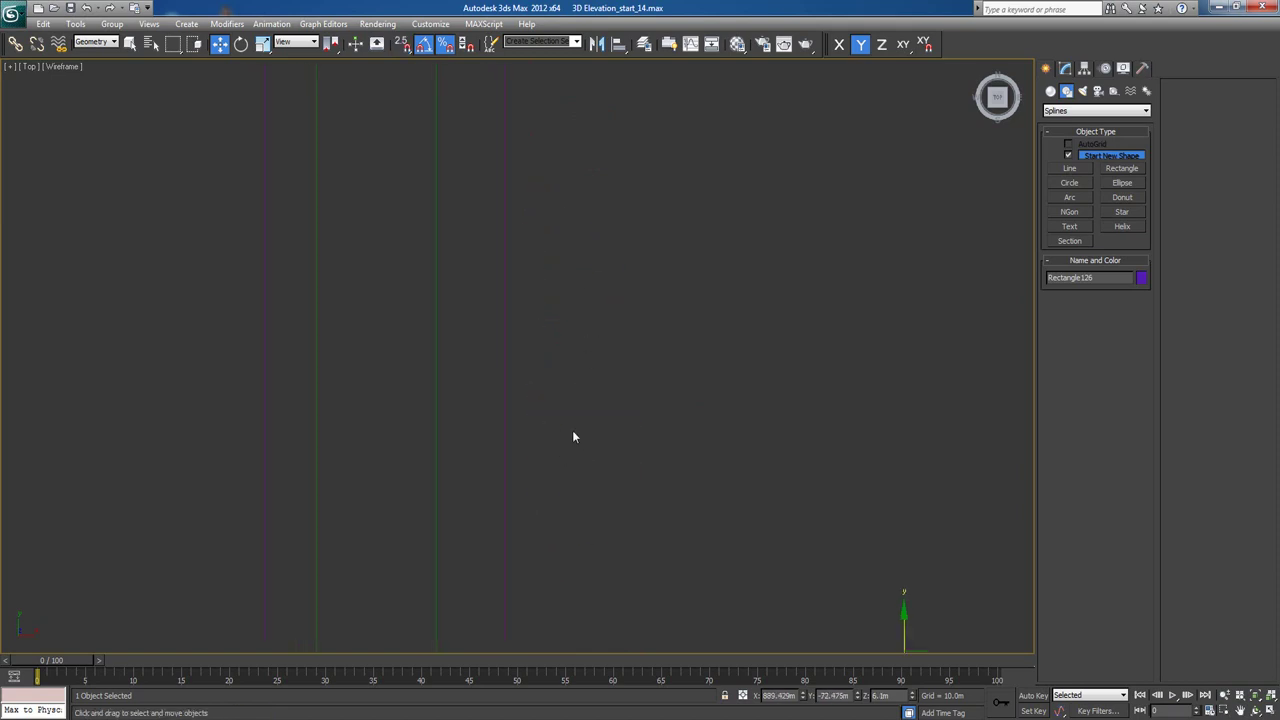
scroll(572, 430, down, 3)
middle_drag(776, 390, 778, 268)
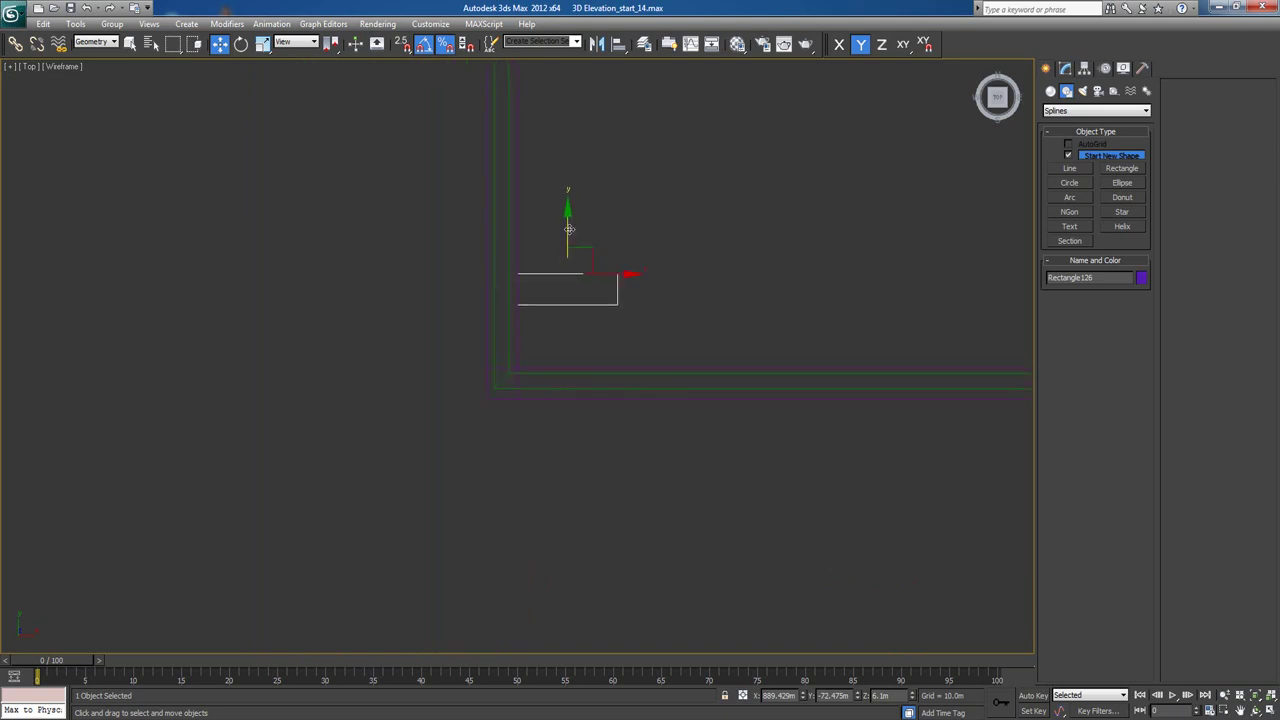
drag(569, 229, 567, 323)
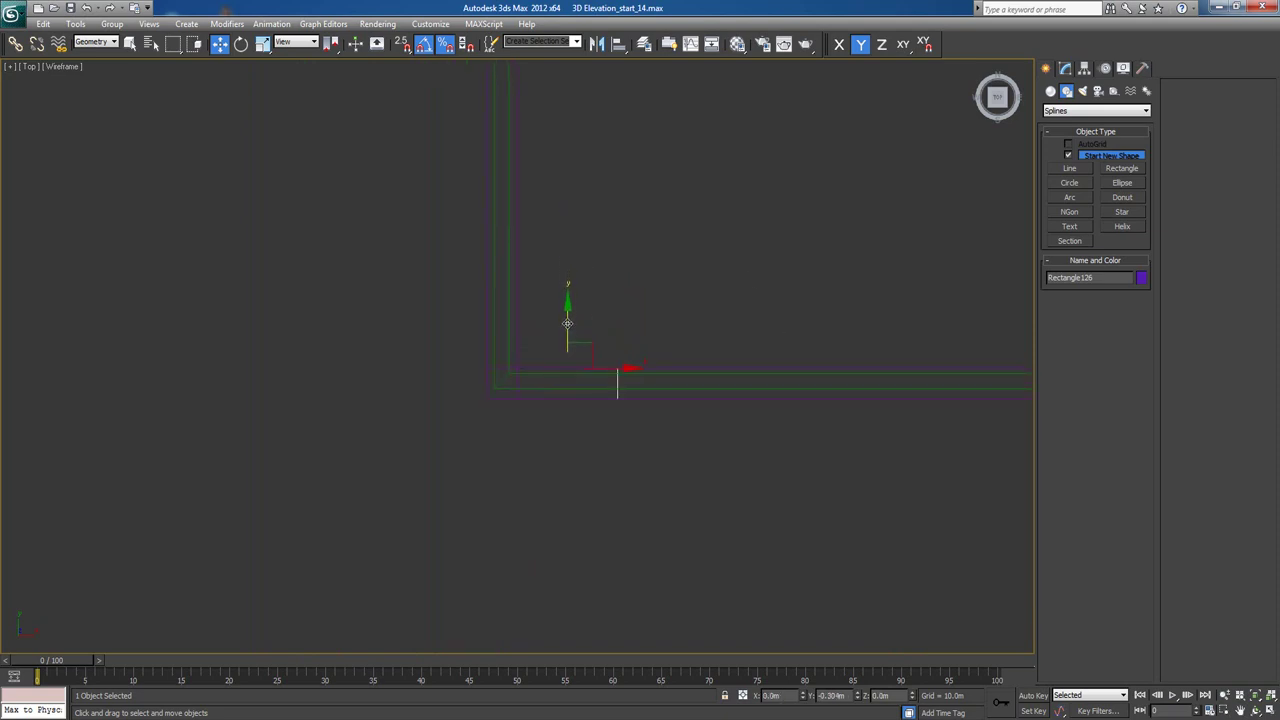
Shift the column about -0.113 m along X in the shaded perspective view, bringing it to the balcony's corner.
key(p)
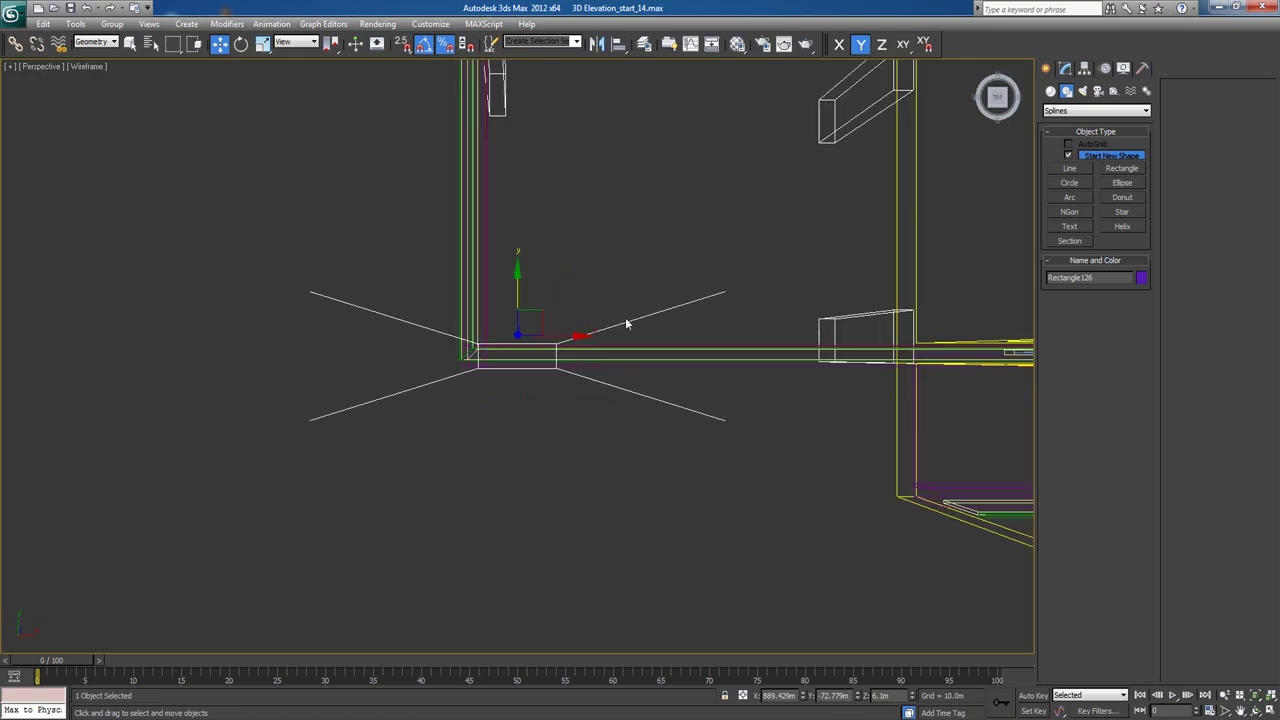
scroll(627, 323, down, 5)
alt+middle_drag(617, 394, 649, 340)
key(F3)
scroll(640, 338, up, 5)
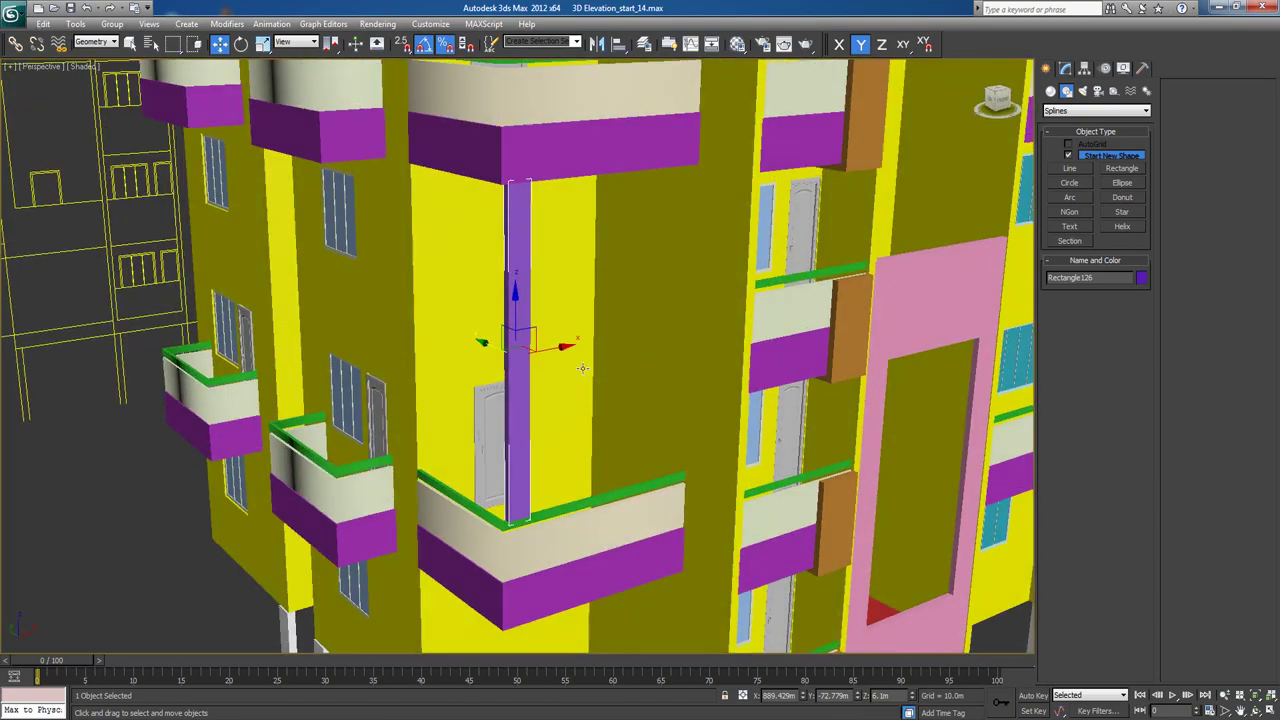
drag(565, 347, 557, 349)
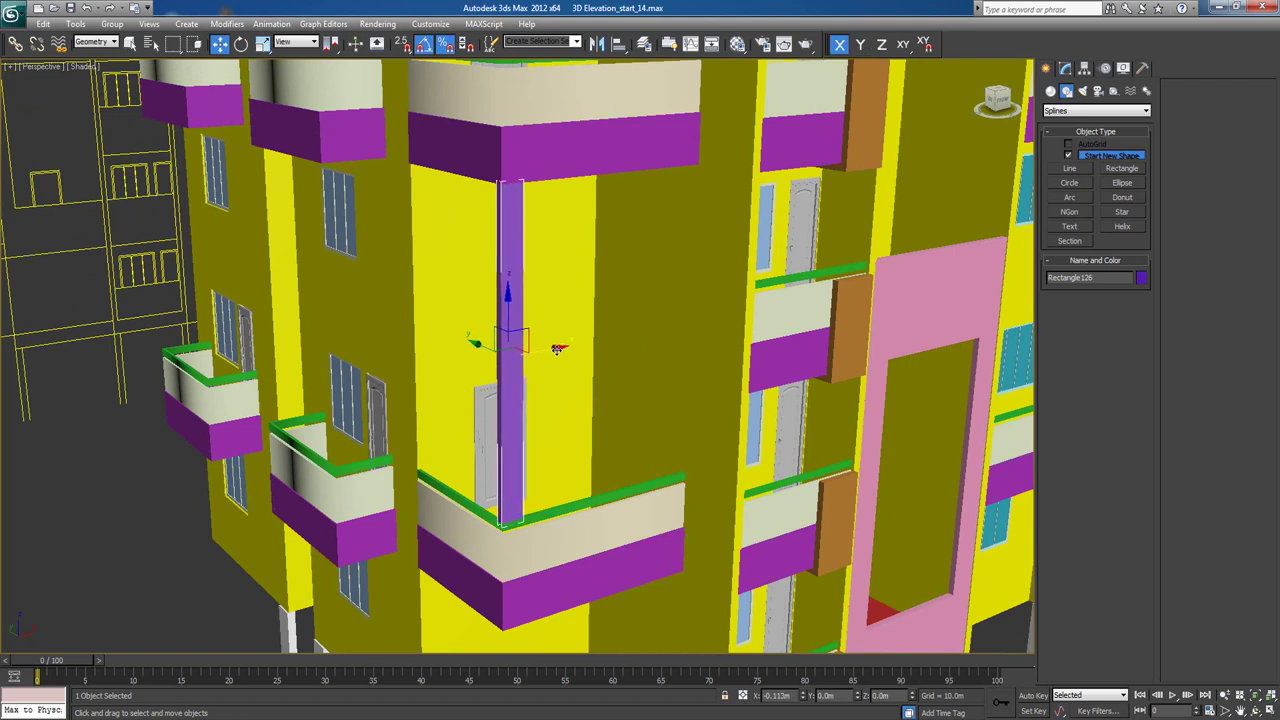
Convert the column to an editable poly and enter vertex editing.
right_click(598, 364)
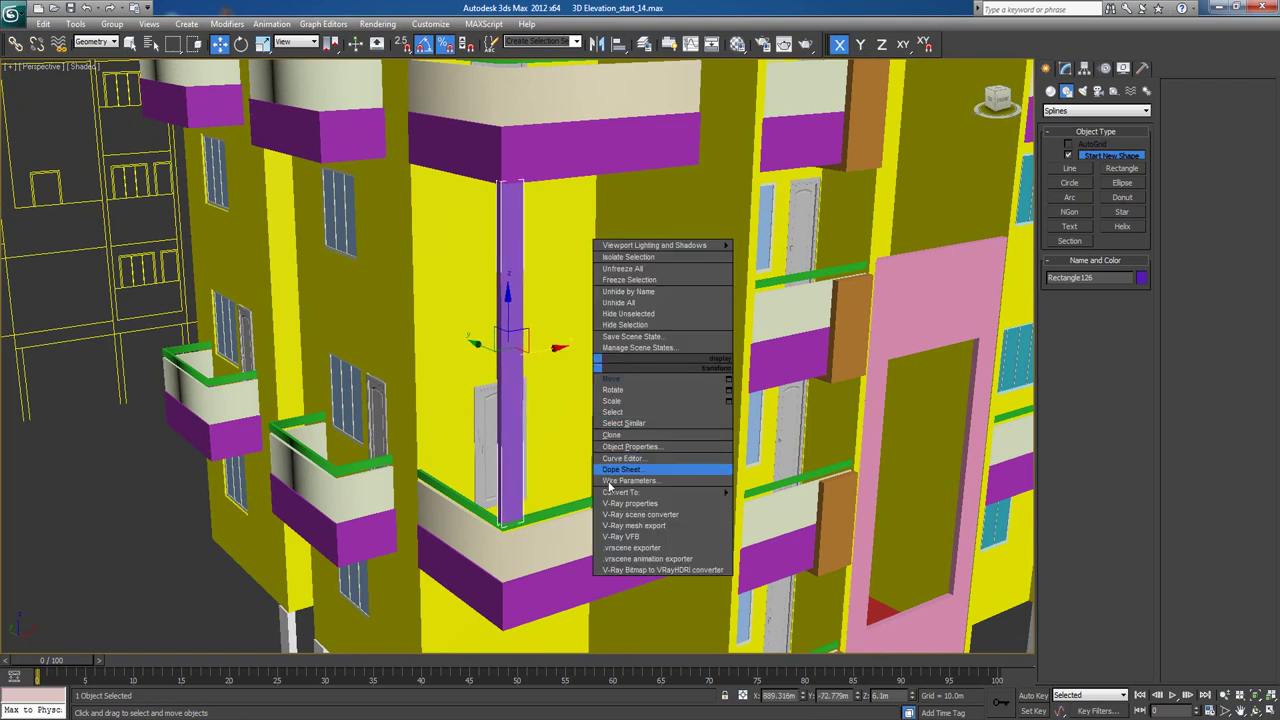
mouse_move(617, 494)
click(780, 503)
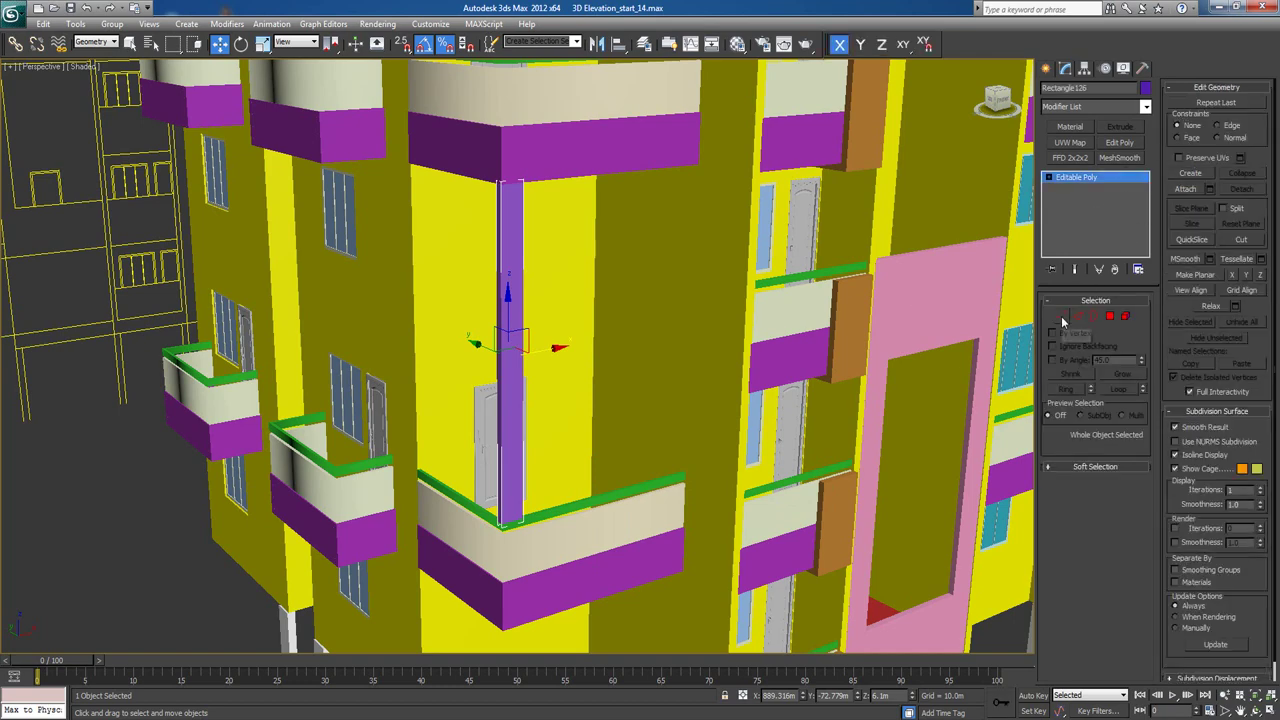
click(1062, 316)
Select the column's four bottom vertices and lower them along Z through the balcony parapet to the purple slab band.
middle_drag(688, 457, 662, 272)
key(F6)
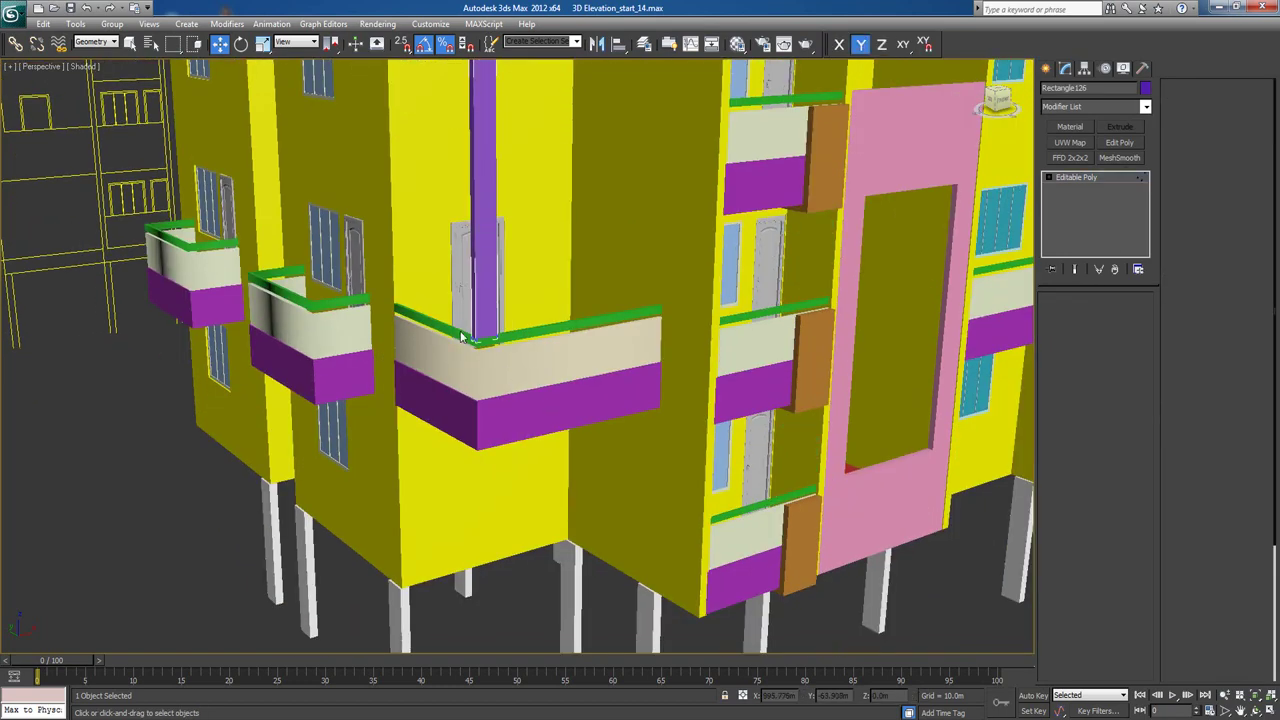
key(1)
drag(452, 325, 447, 340)
scroll(564, 385, down, 6)
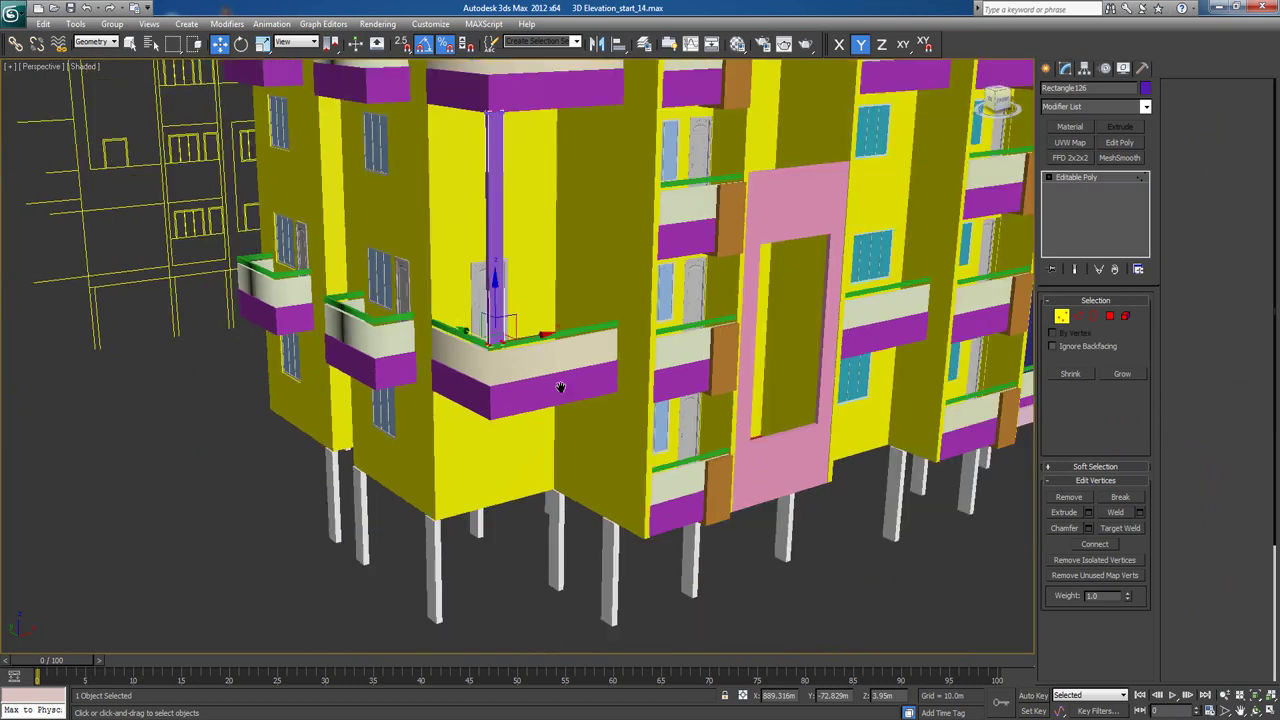
scroll(519, 342, up, 8)
scroll(519, 342, up, 2)
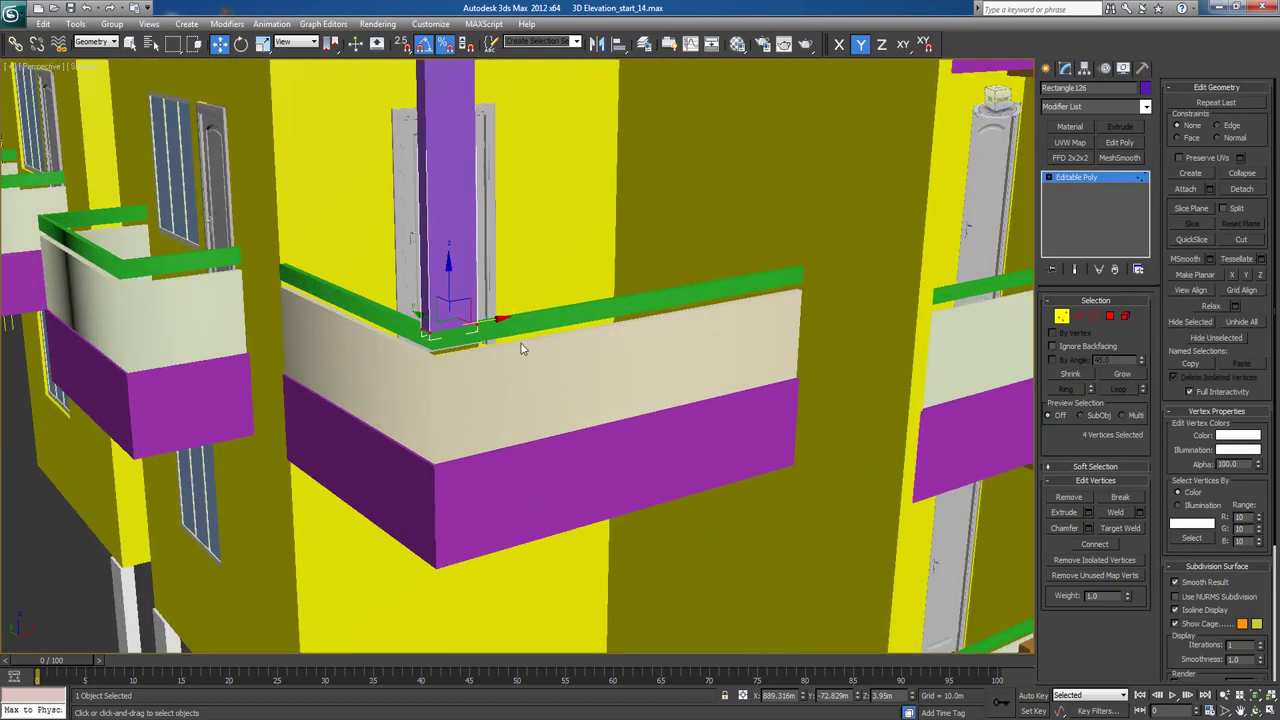
drag(447, 265, 457, 402)
click(1046, 71)
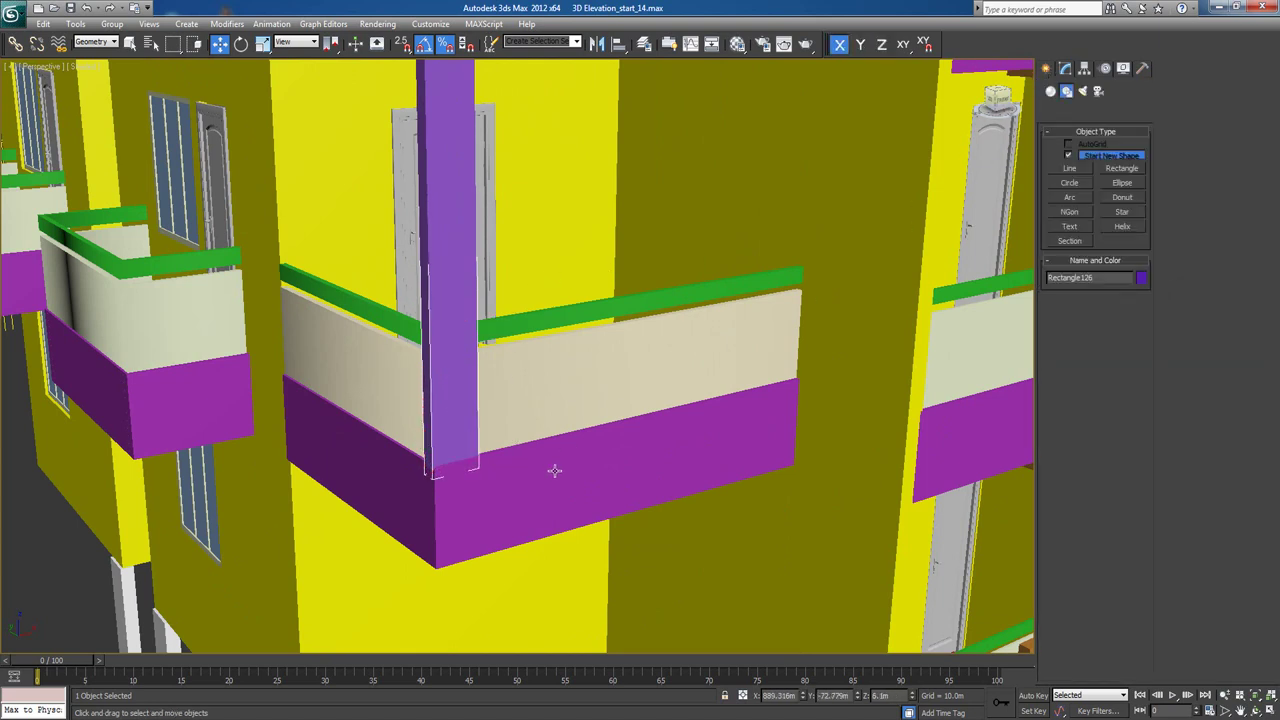
Align the column with the balcony slab's outer corner in the wireframe top view, at about X 889.329 m, Y -72.78 m.
scroll(550, 479, up, 5)
key(t)
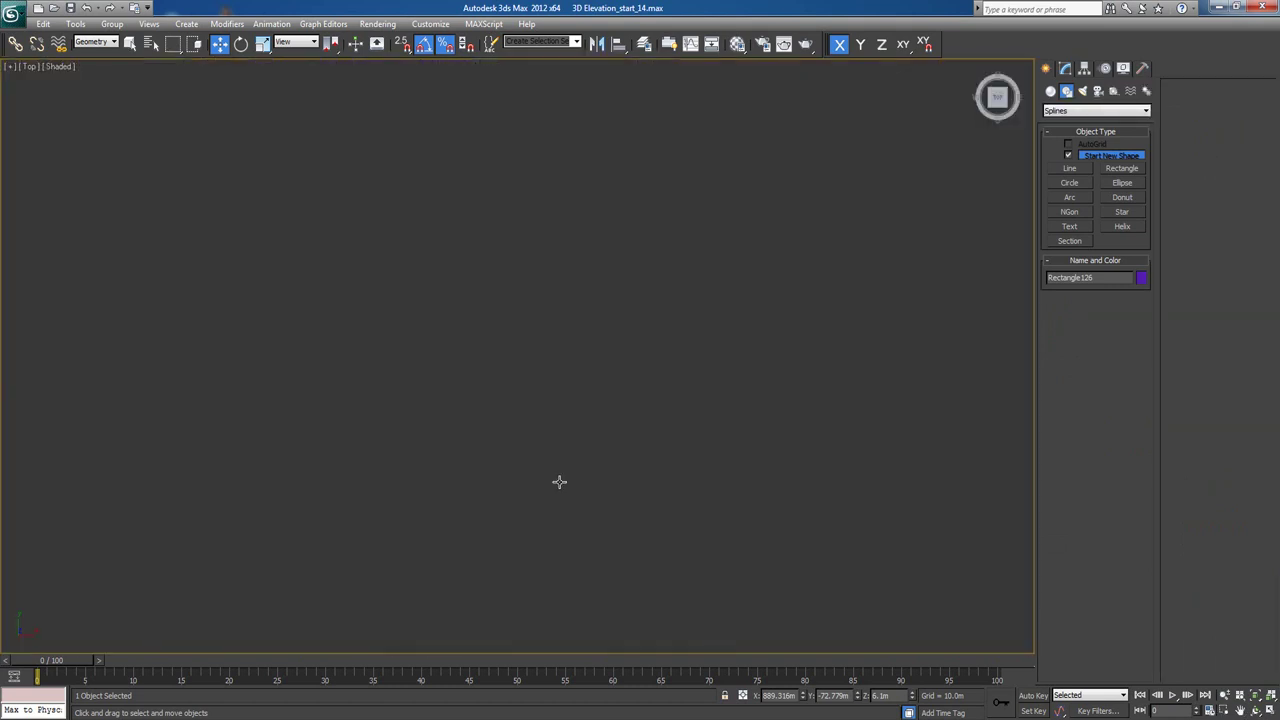
key(z)
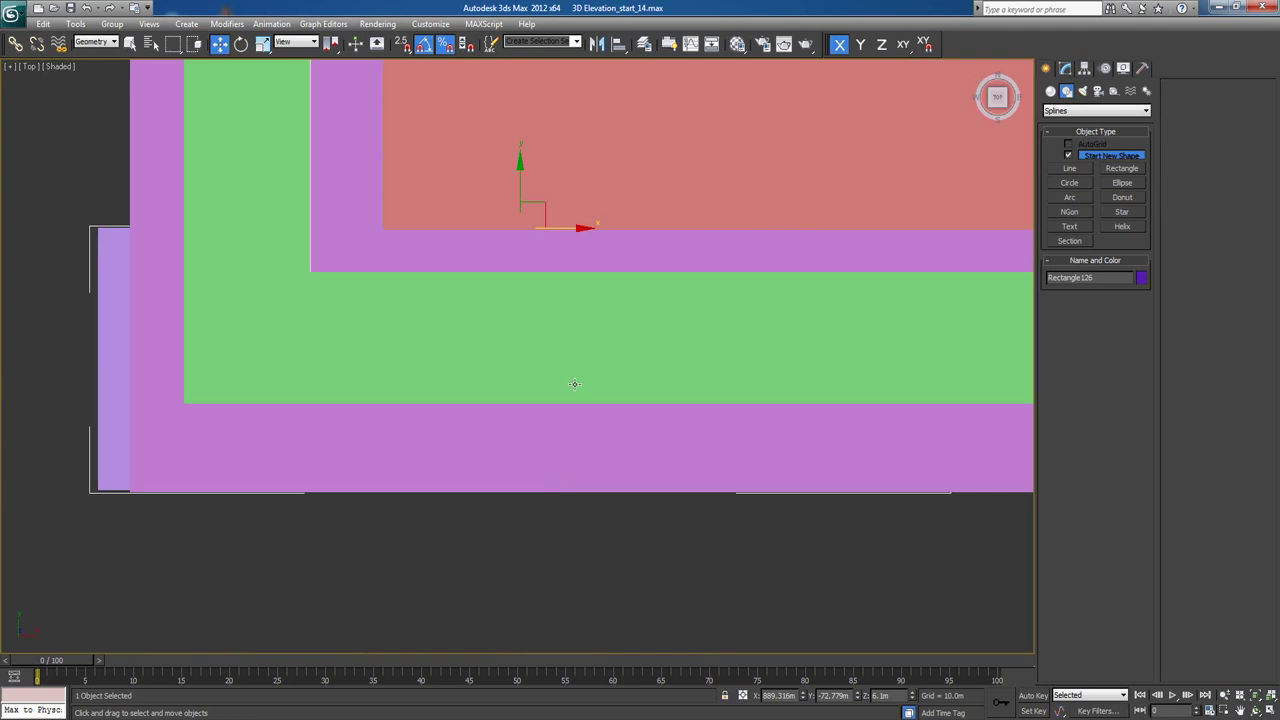
key(F3)
scroll(617, 294, down, 3)
middle_drag(617, 294, 648, 274)
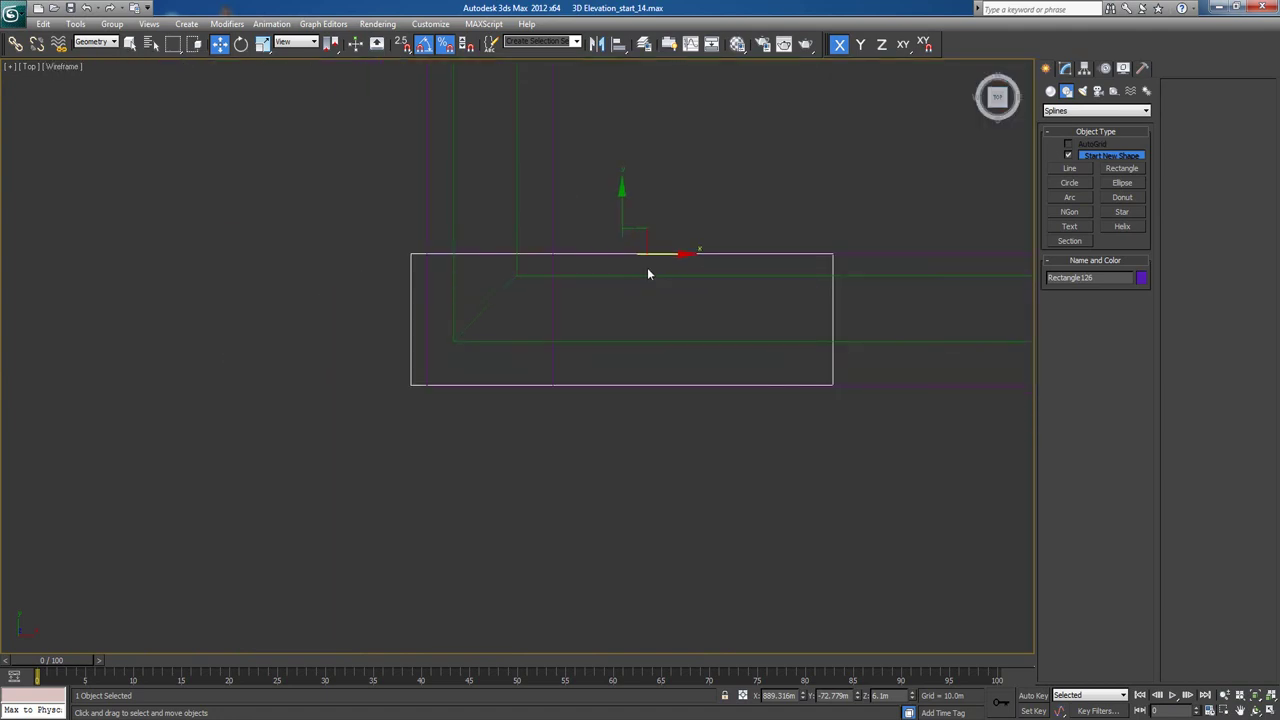
scroll(640, 290, up, 4)
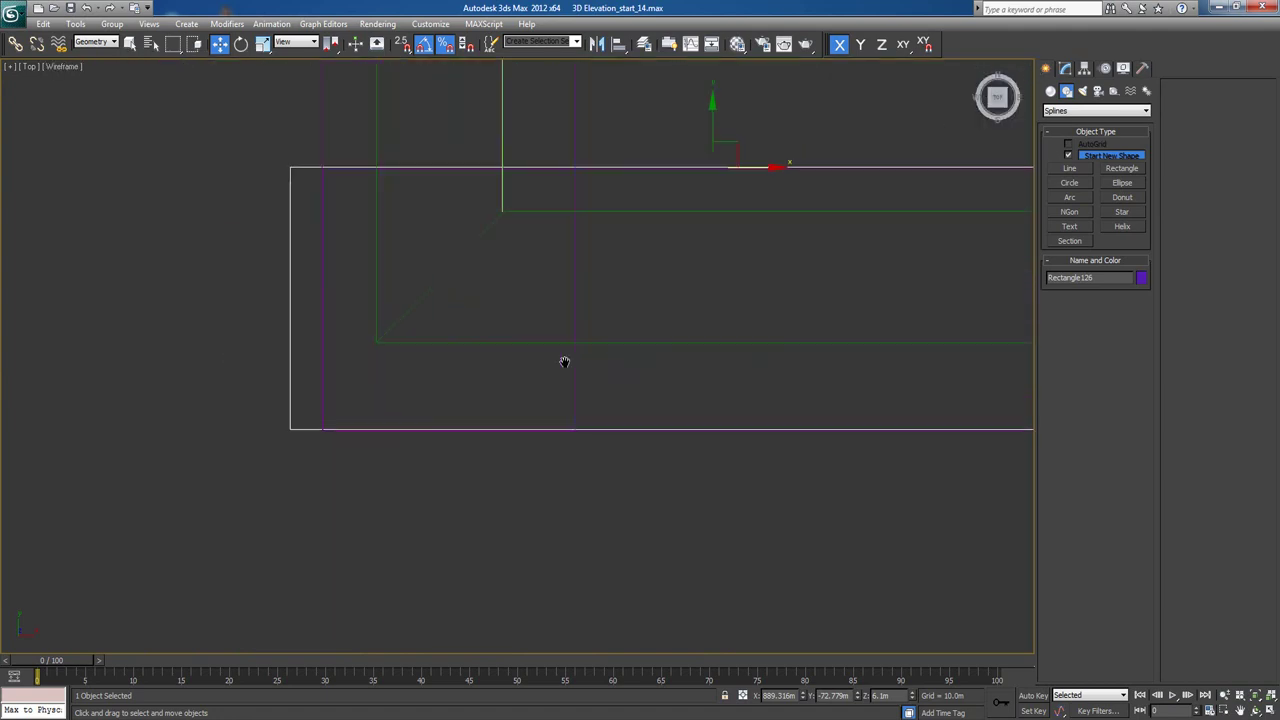
drag(623, 222, 655, 237)
drag(601, 167, 602, 169)
scroll(585, 278, down, 3)
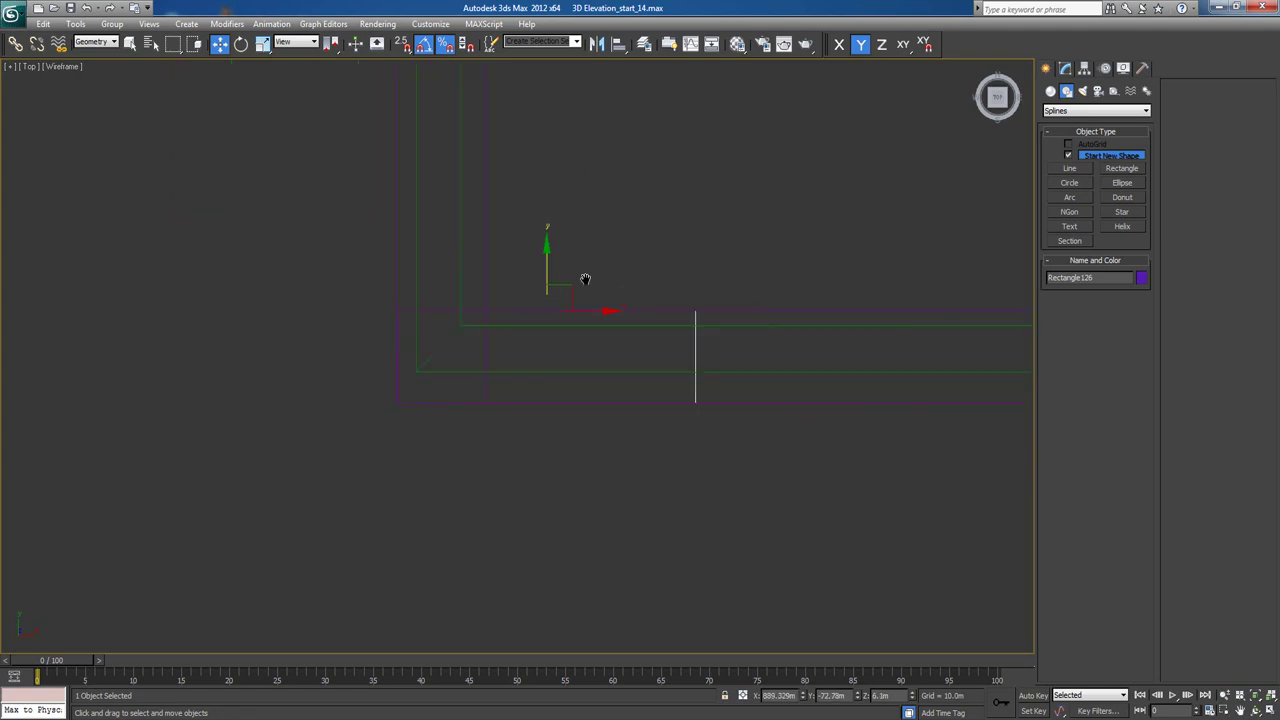
Inspect the column's fit between the corner balconies from the front and side in the shaded perspective view.
key(p)
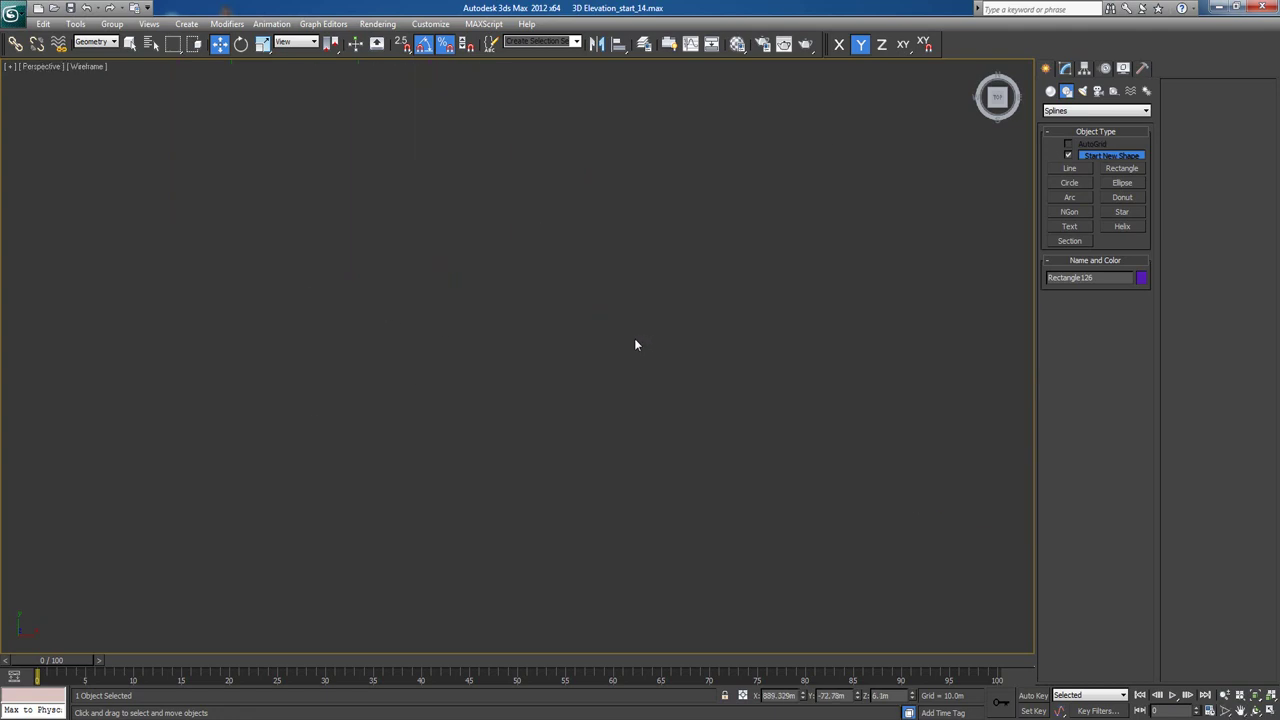
mouse_move(601, 443)
alt+middle_down()
mouse_move(631, 375)
mouse_move(608, 232)
alt+middle_up()
key(F3)
scroll(631, 434, down, 2)
middle_drag(614, 369, 615, 539)
scroll(606, 392, down, 10)
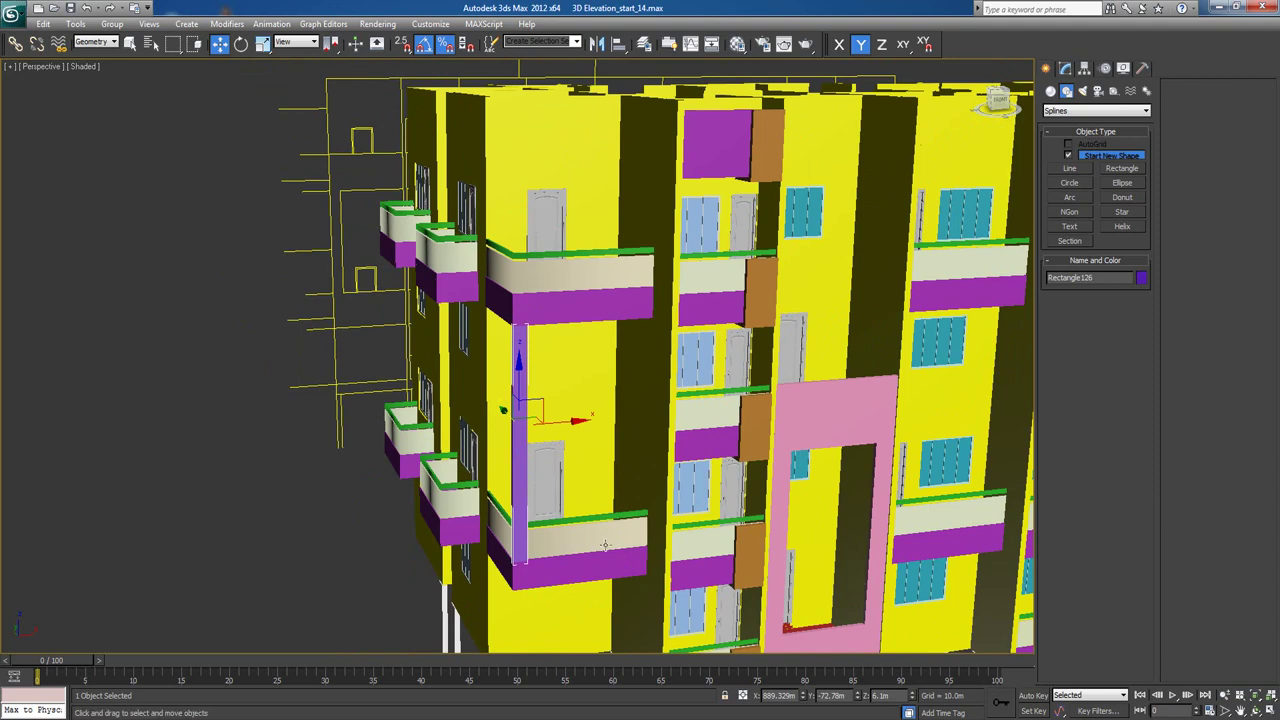
alt+middle_drag(600, 545, 679, 540)
alt+middle_drag(571, 551, 608, 567)
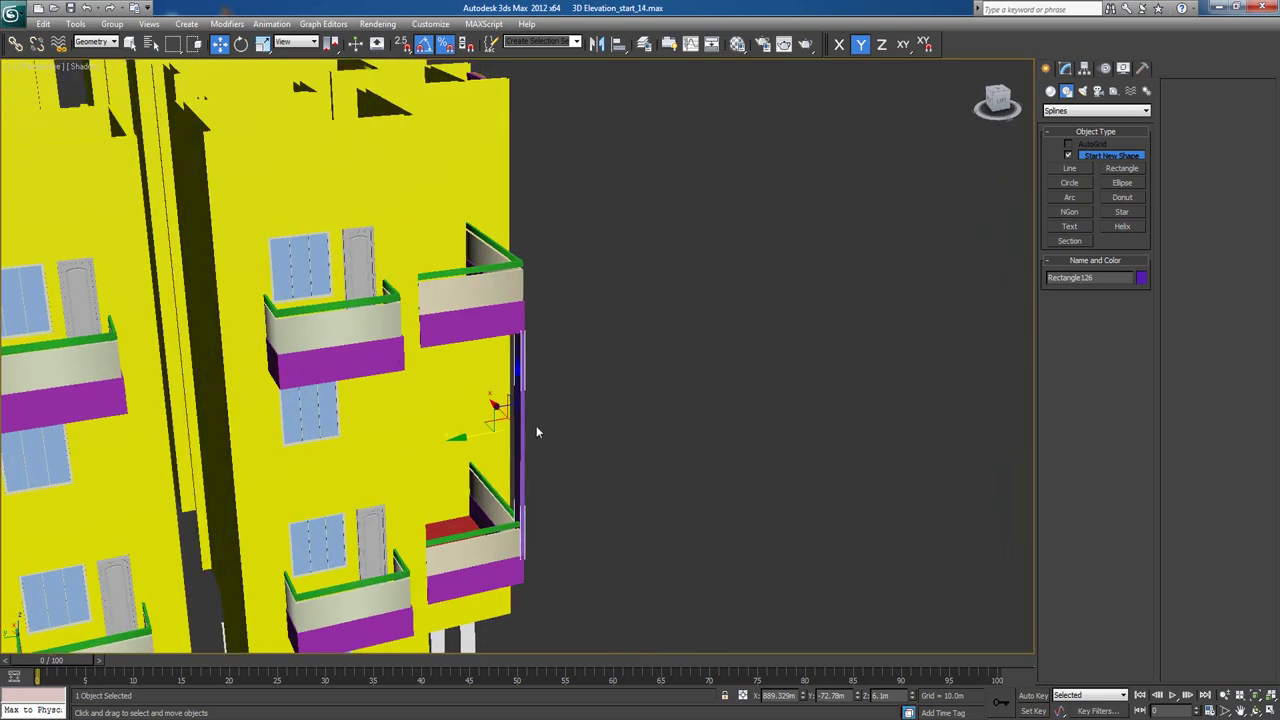
Move the column inward in the top view to the green railing's outer corner, at about X 889.351 m, Y -72.746 m.
key(t)
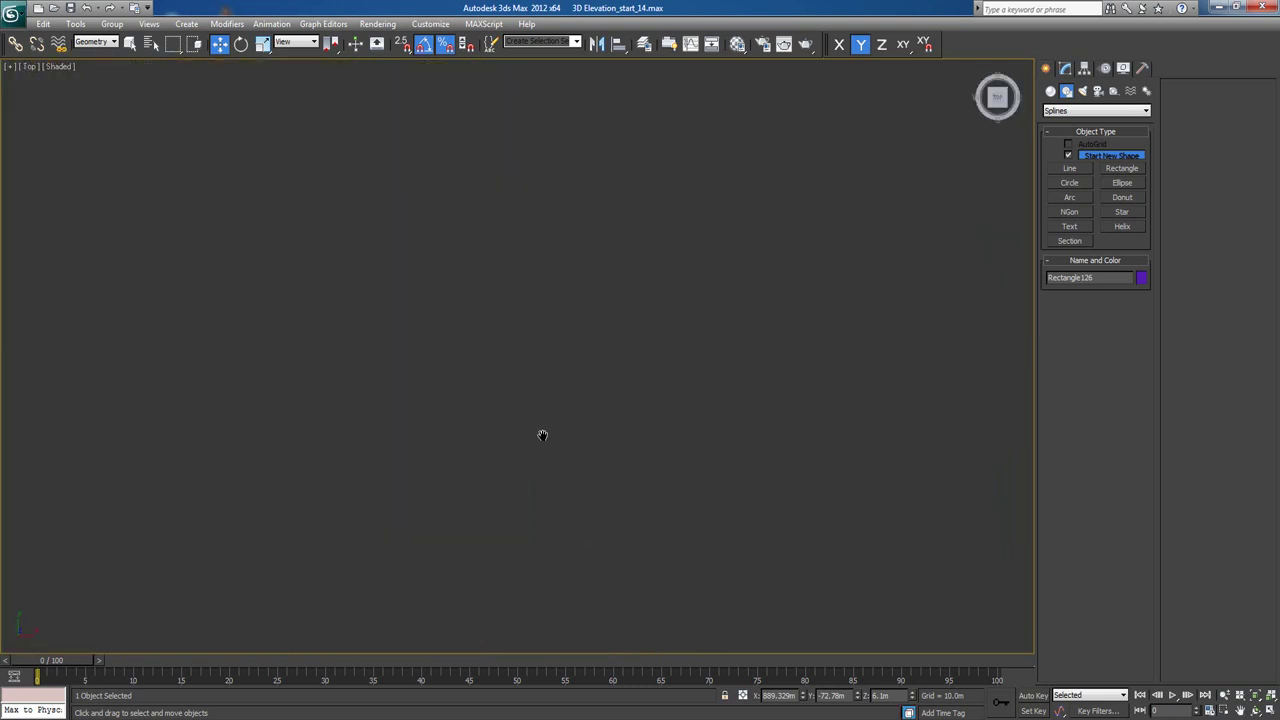
key(z)
key(F3)
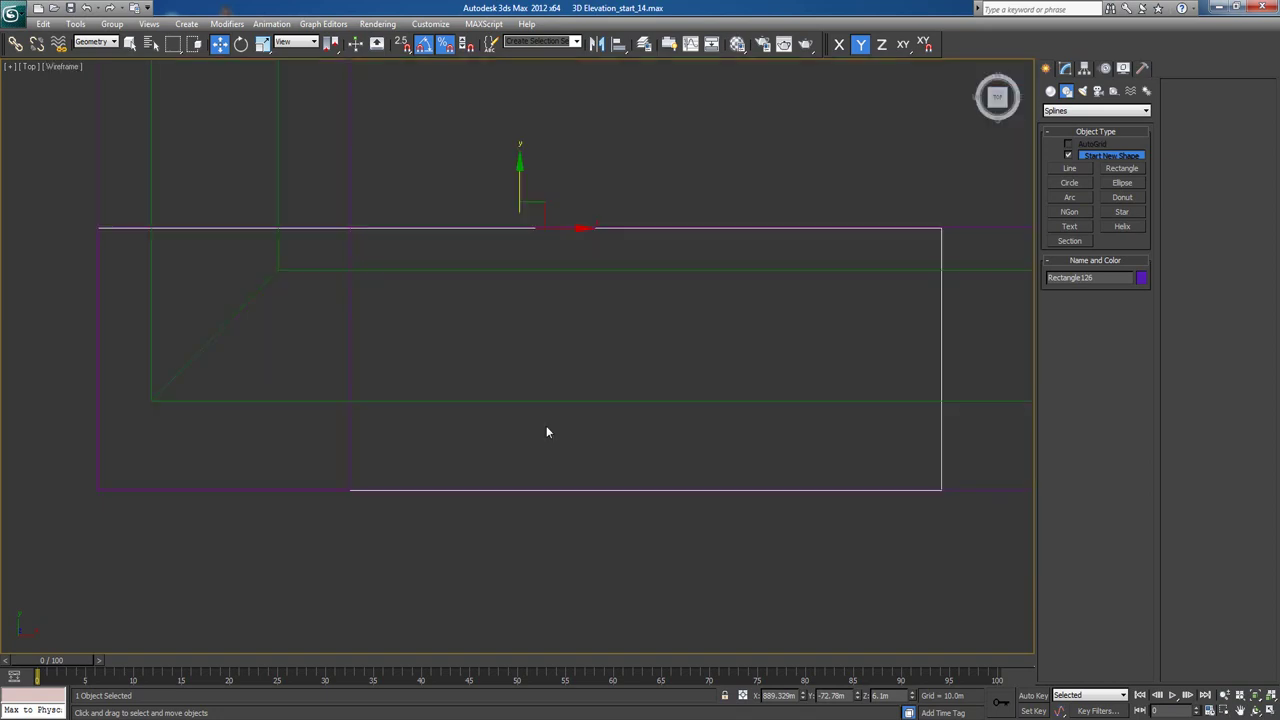
scroll(546, 428, down, 4)
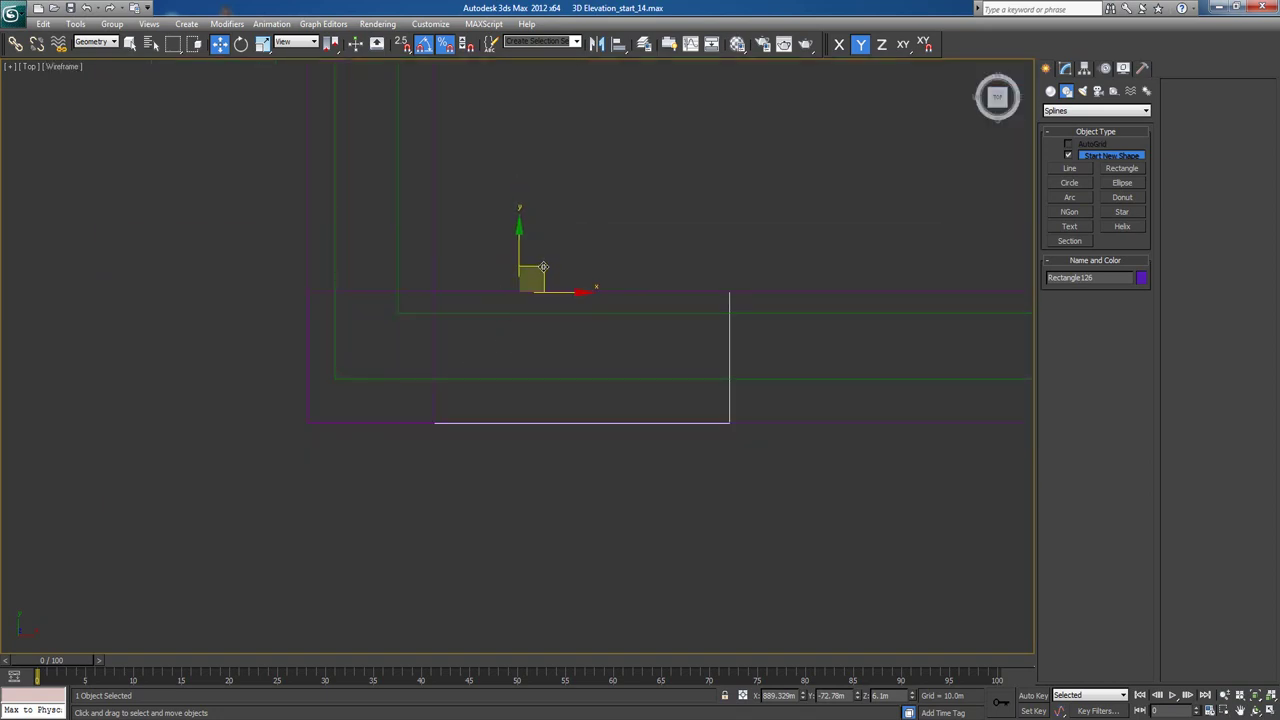
drag(542, 267, 569, 222)
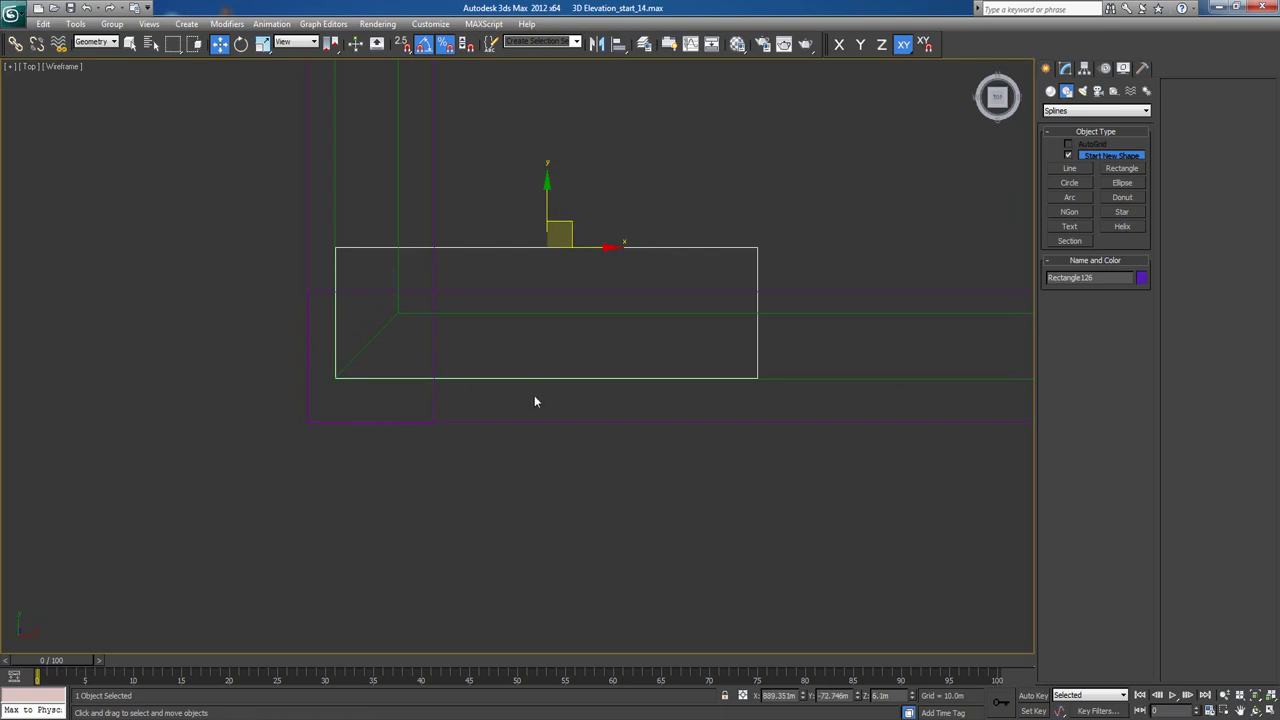
key(p)
scroll(533, 395, down, 3)
alt+middle_drag(534, 437, 567, 371)
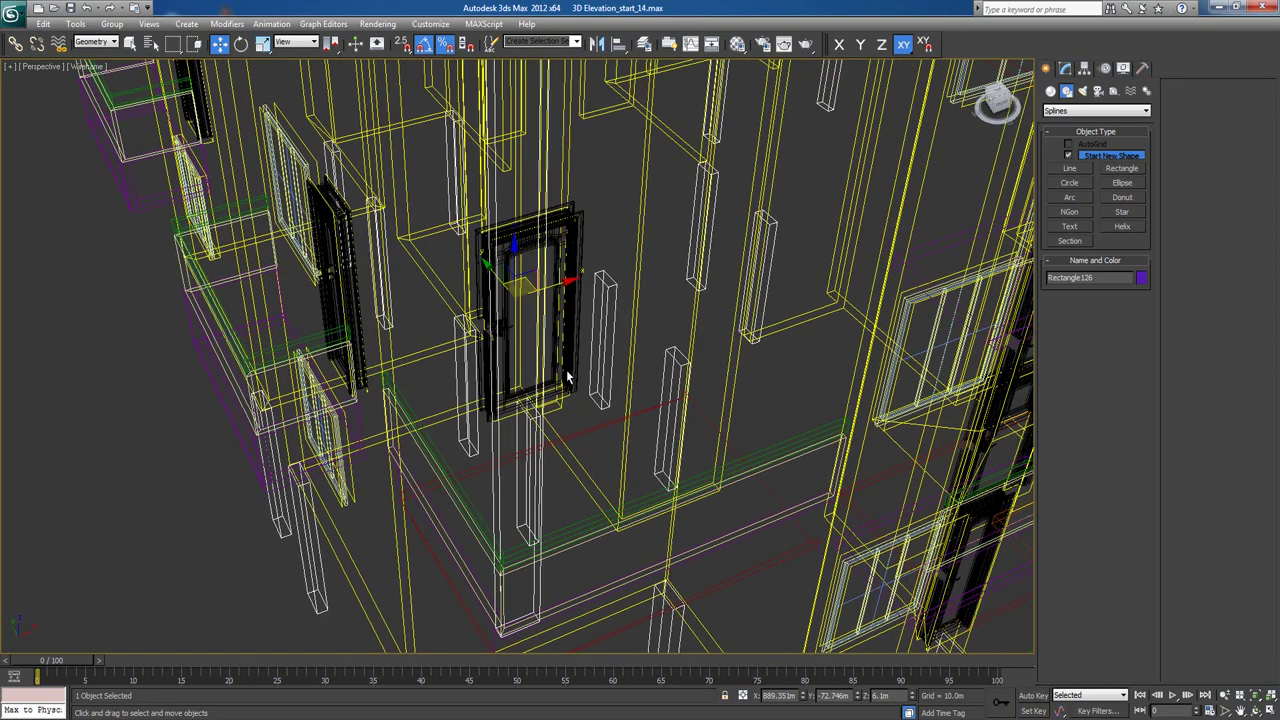
Move the column outward along Y to the balcony's outer face, at about Y -72.784 m, and check it from both sides.
key(F3)
alt+middle_drag(598, 428, 601, 425)
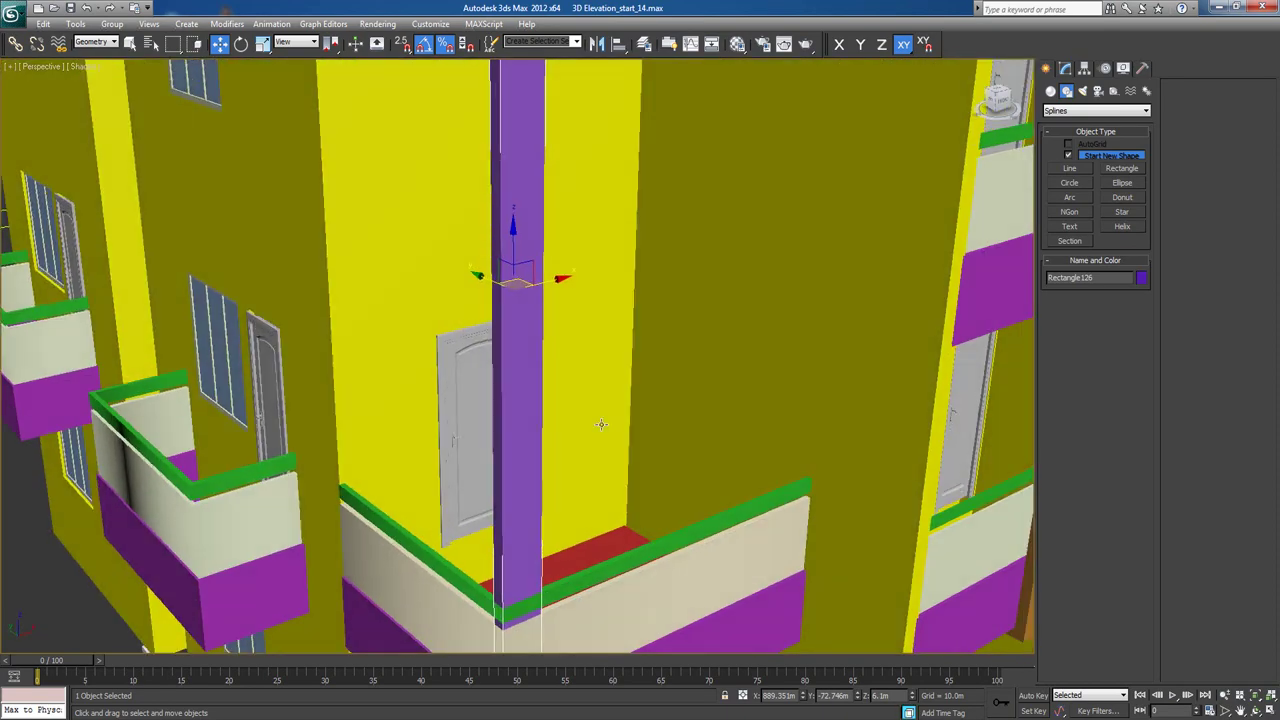
middle_drag(583, 495, 459, 548)
scroll(592, 451, down, 2)
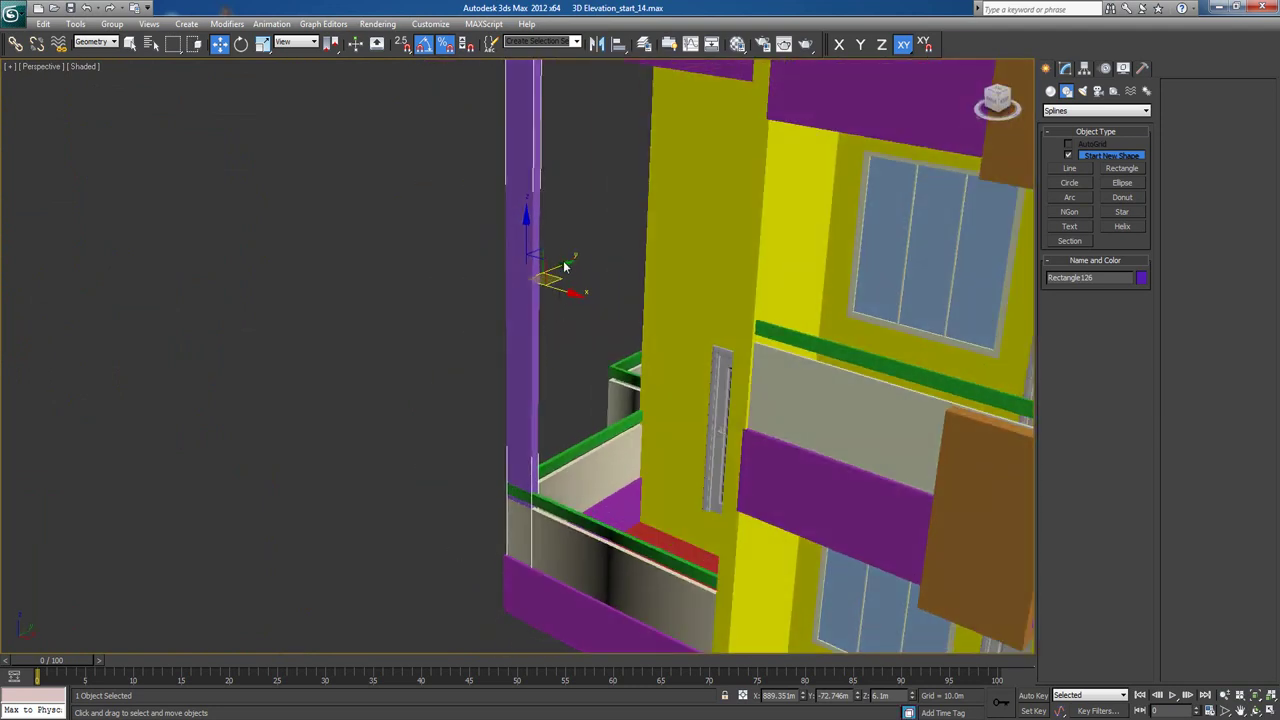
drag(565, 265, 562, 263)
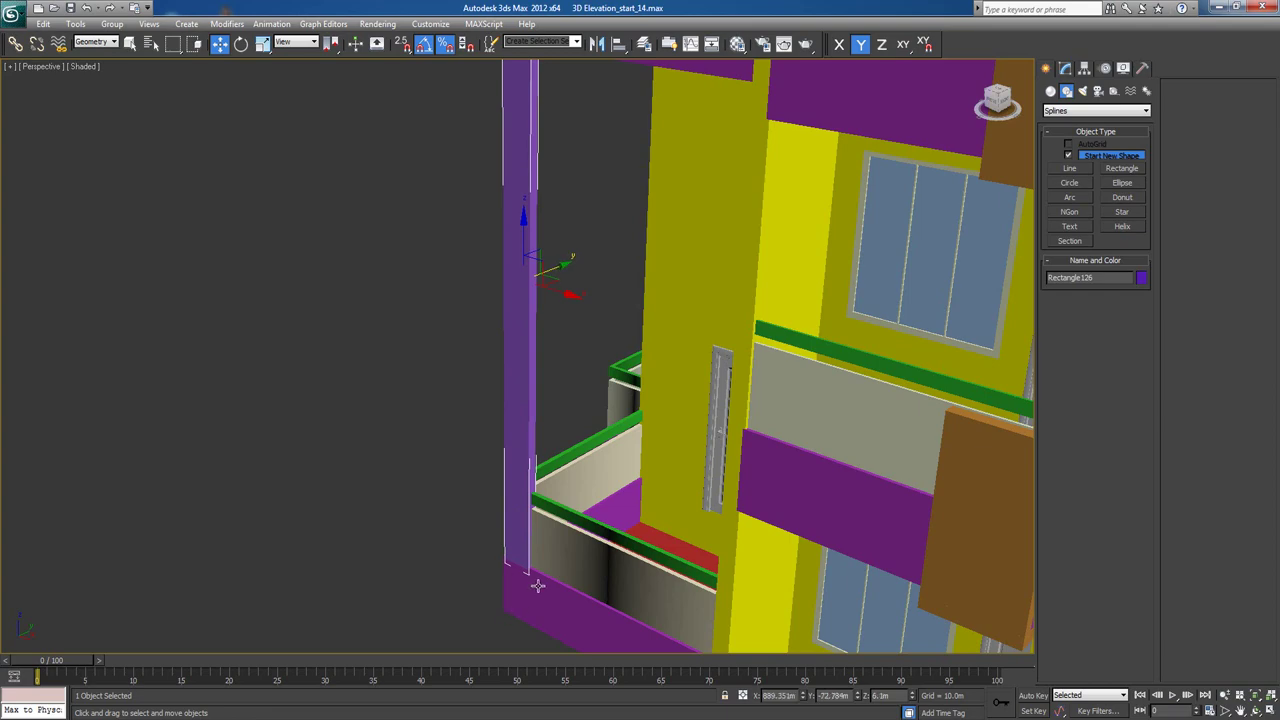
alt+middle_drag(625, 575, 718, 561)
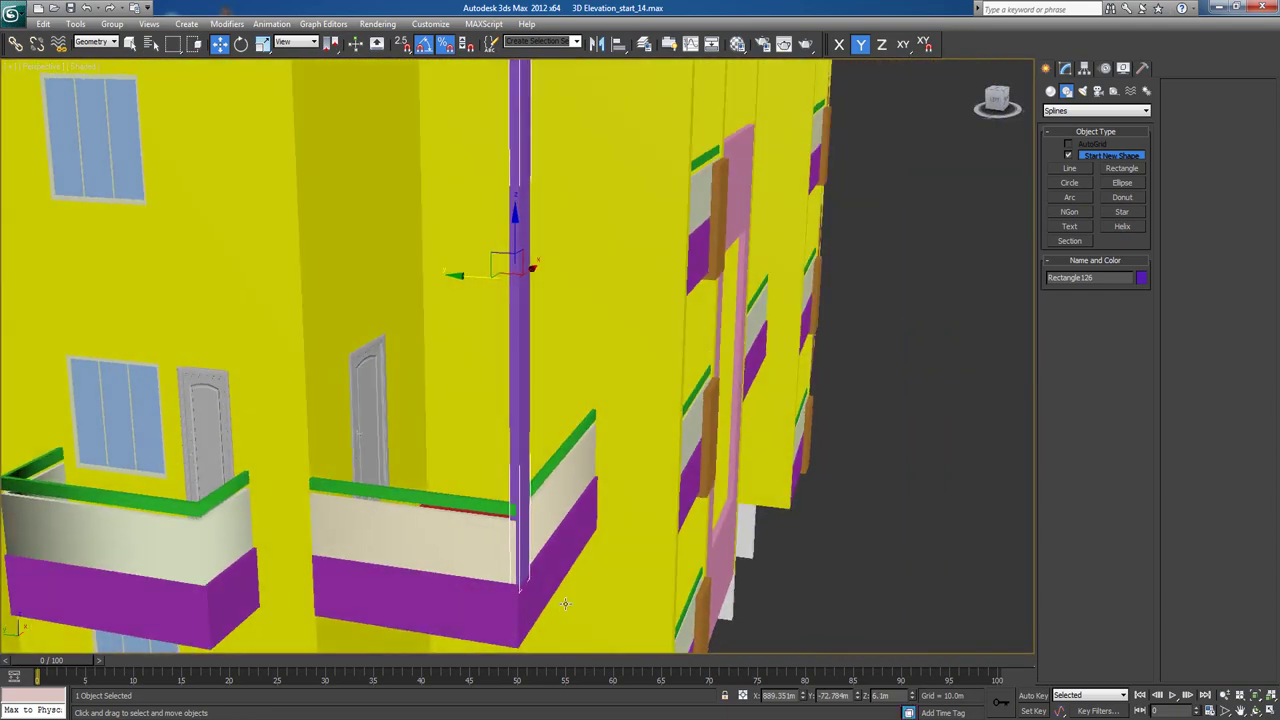
scroll(565, 594, up, 5)
scroll(565, 594, down, 3)
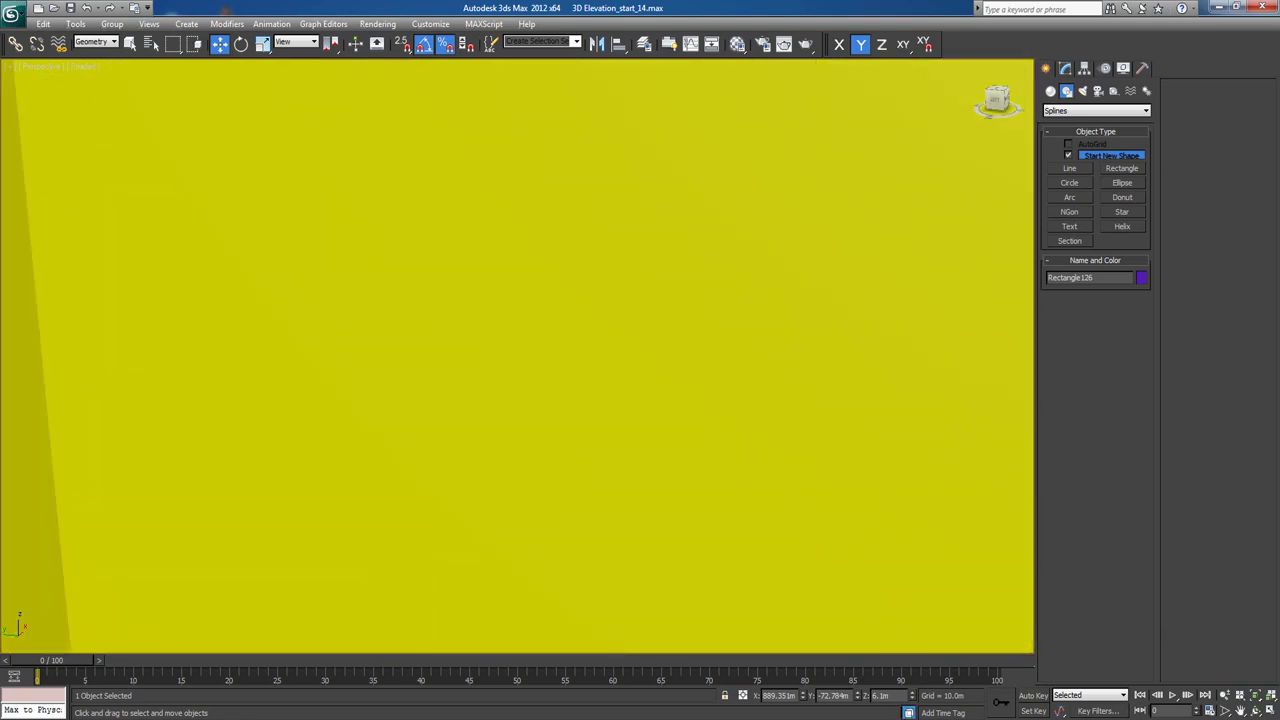
scroll(567, 598, down, 5)
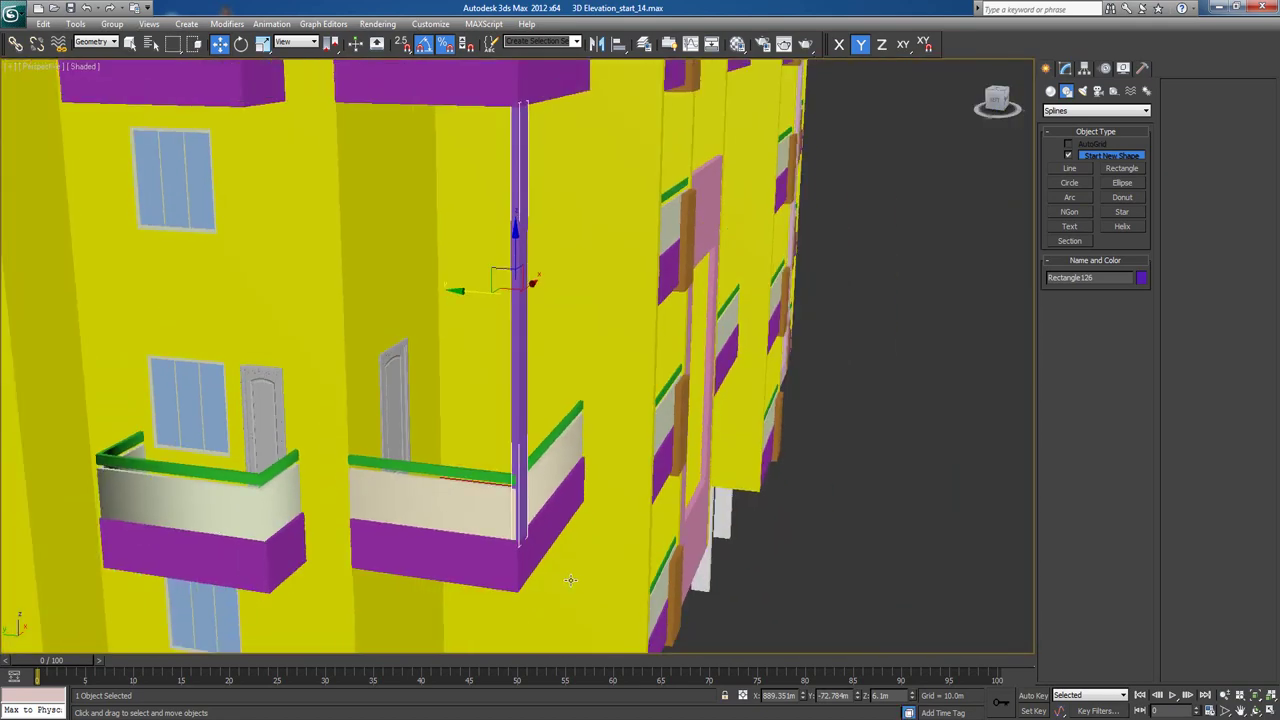
click(897, 369)
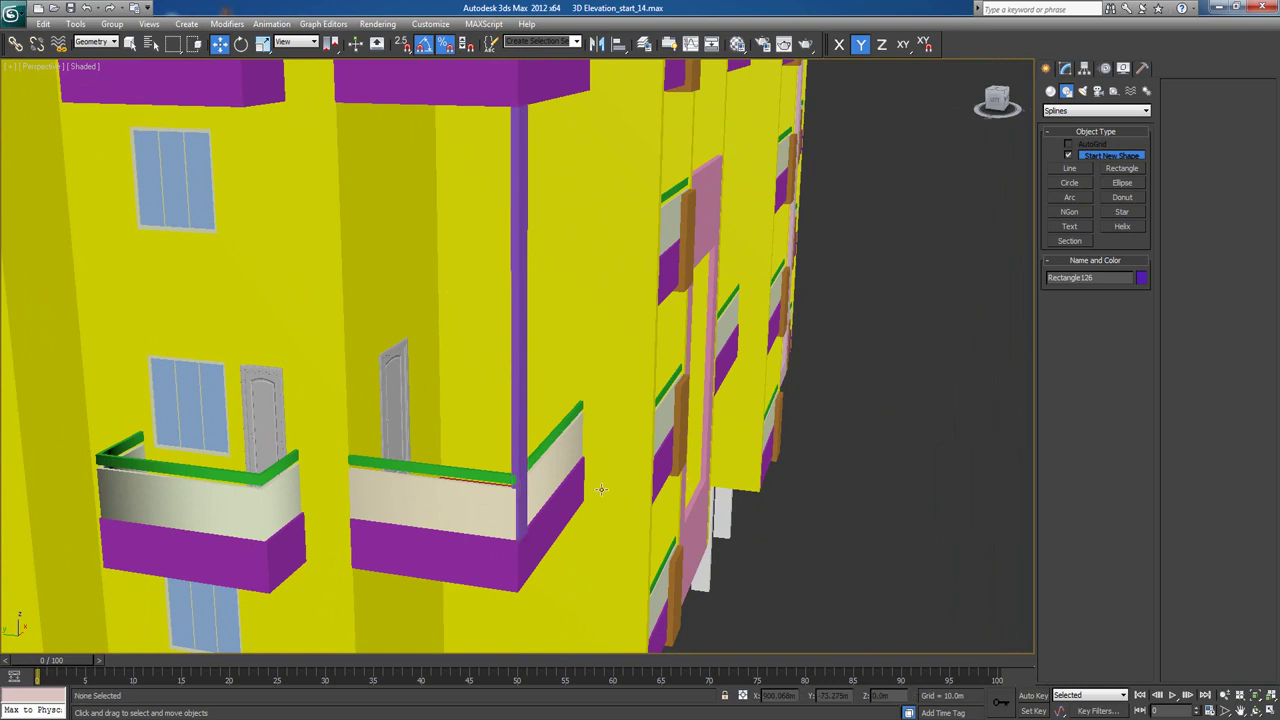
Copy the corner column along X in the front view towards the balconies at the building's opposite end, at about X 912.602 m.
key(z)
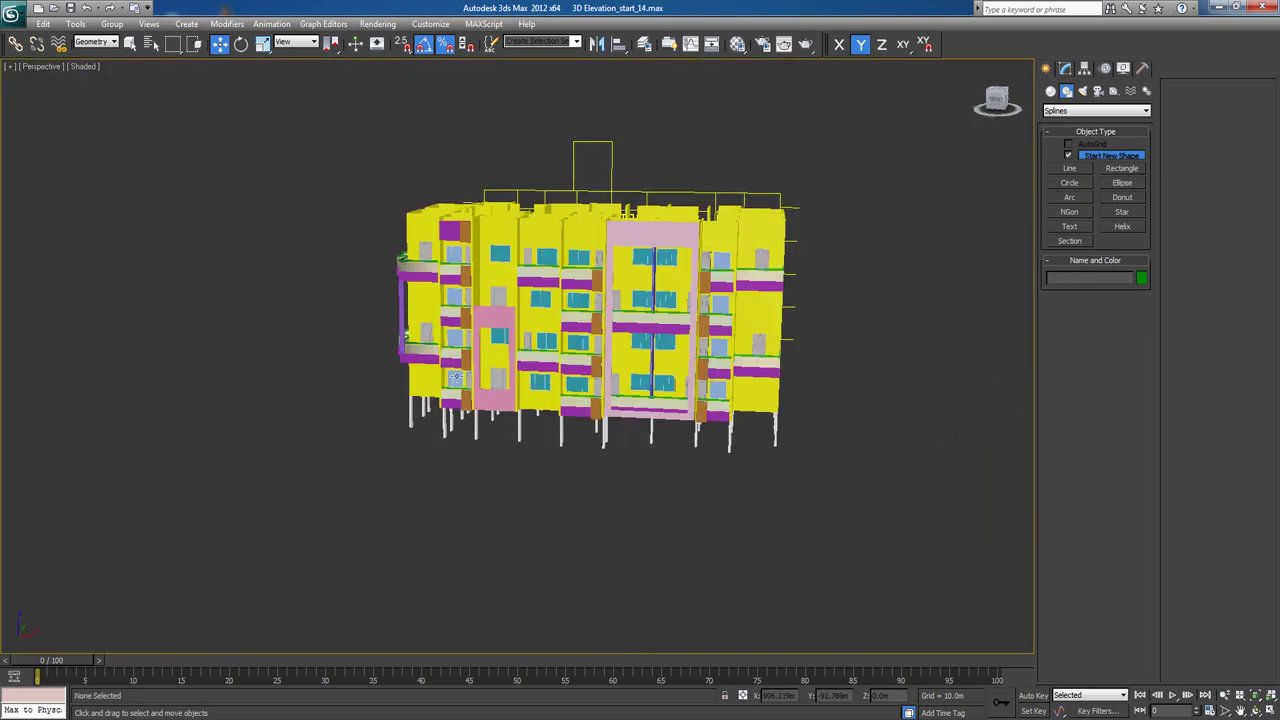
click(402, 301)
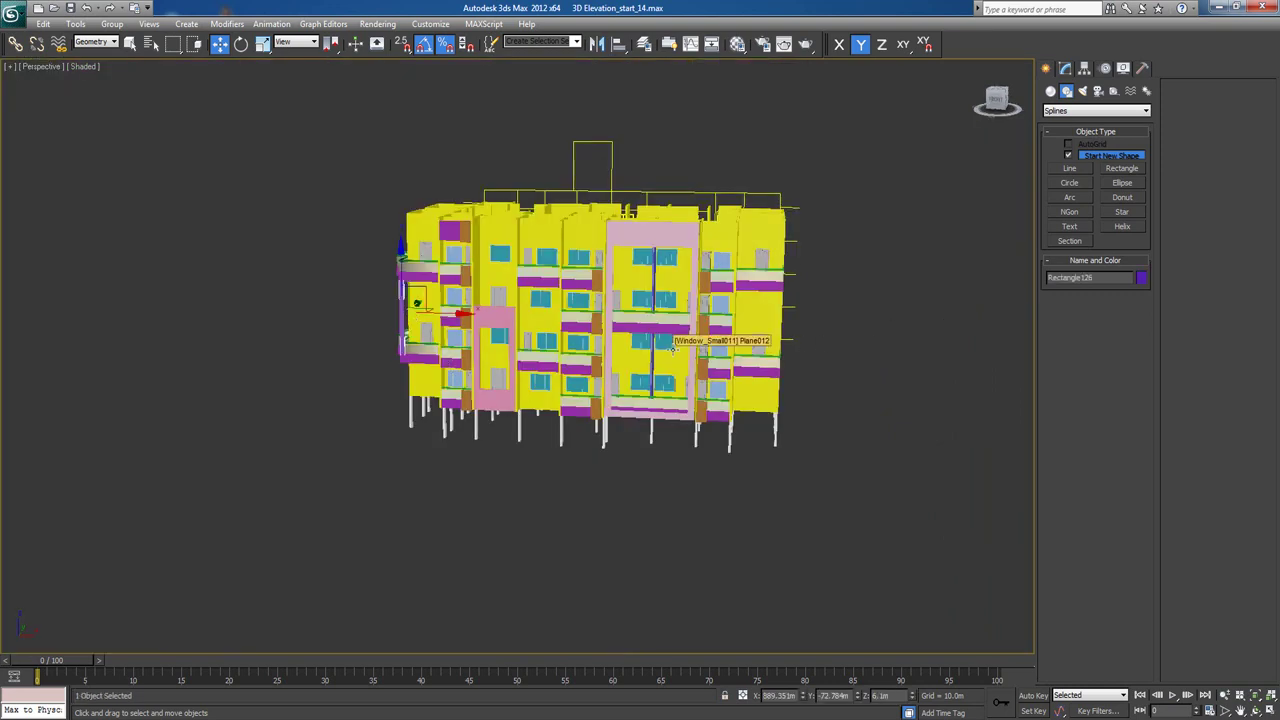
key(f)
key(z)
scroll(676, 445, down, 2)
scroll(678, 454, down, 5)
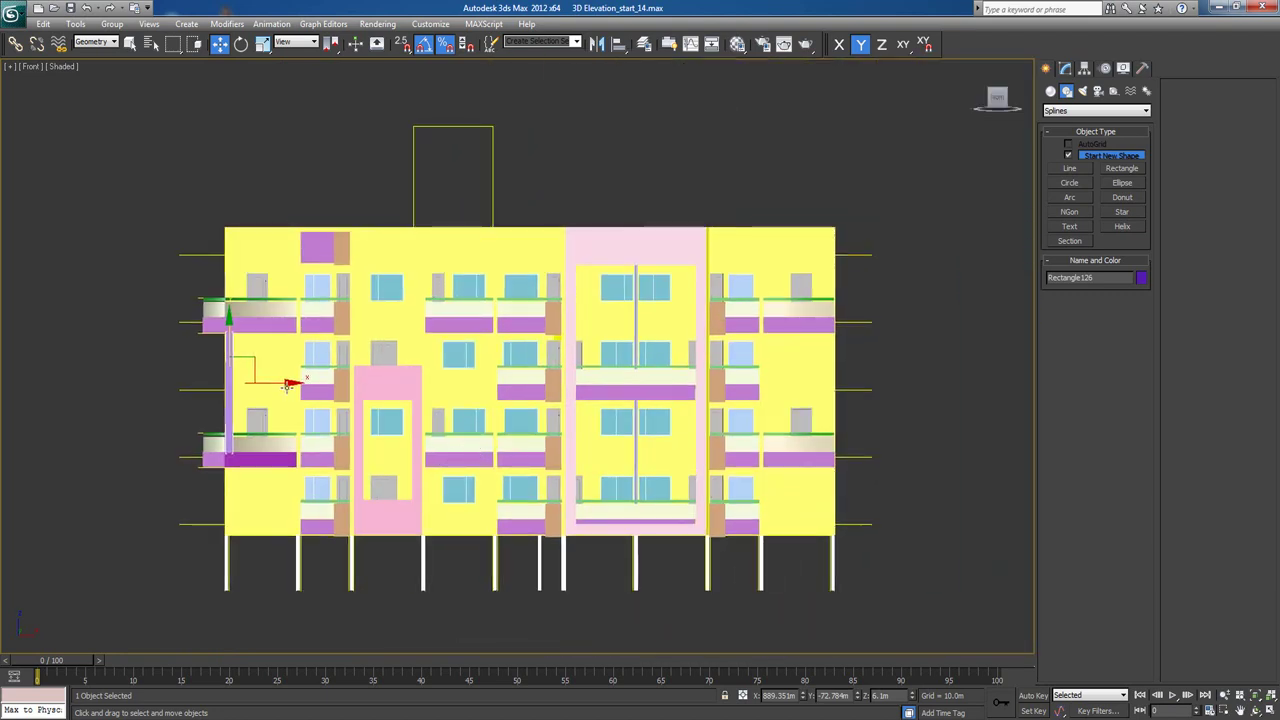
drag(288, 384, 730, 384)
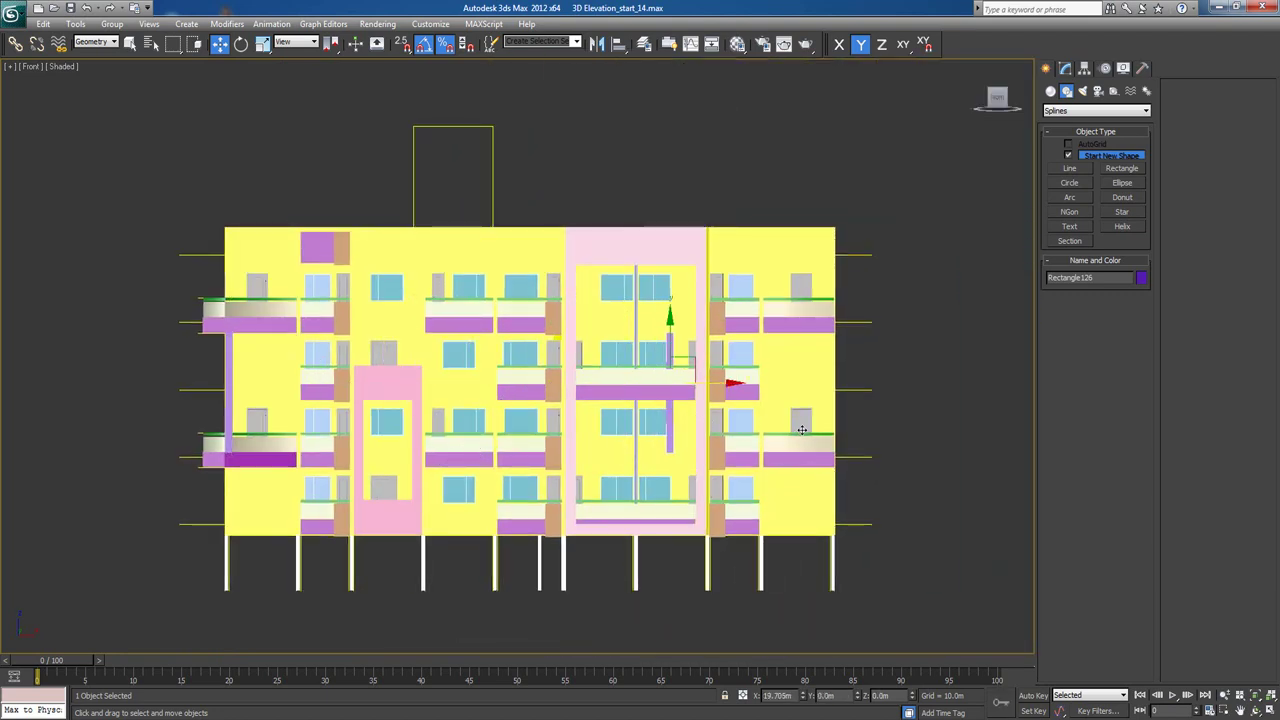
shift+drag(802, 430, 808, 446)
click(637, 425)
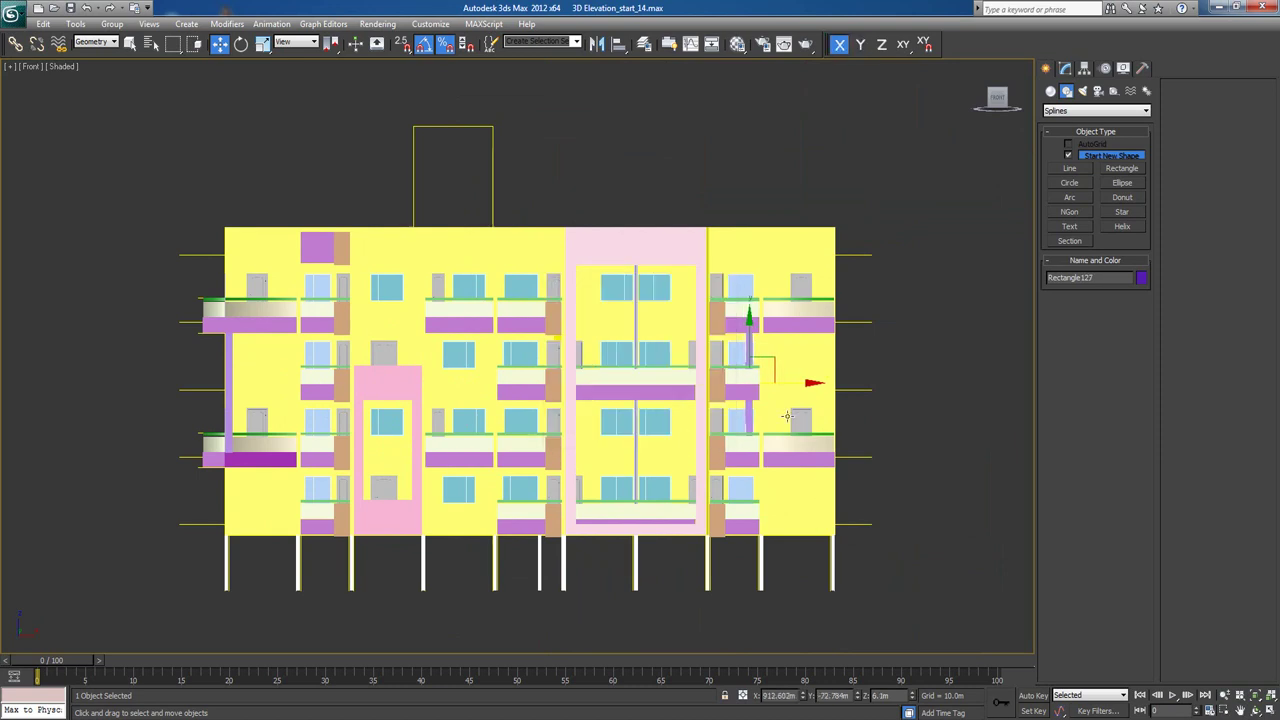
Align the copied column with the outer edge of the end balconies in the wireframe front view, at about X 916.25 m.
scroll(615, 420, up, 3)
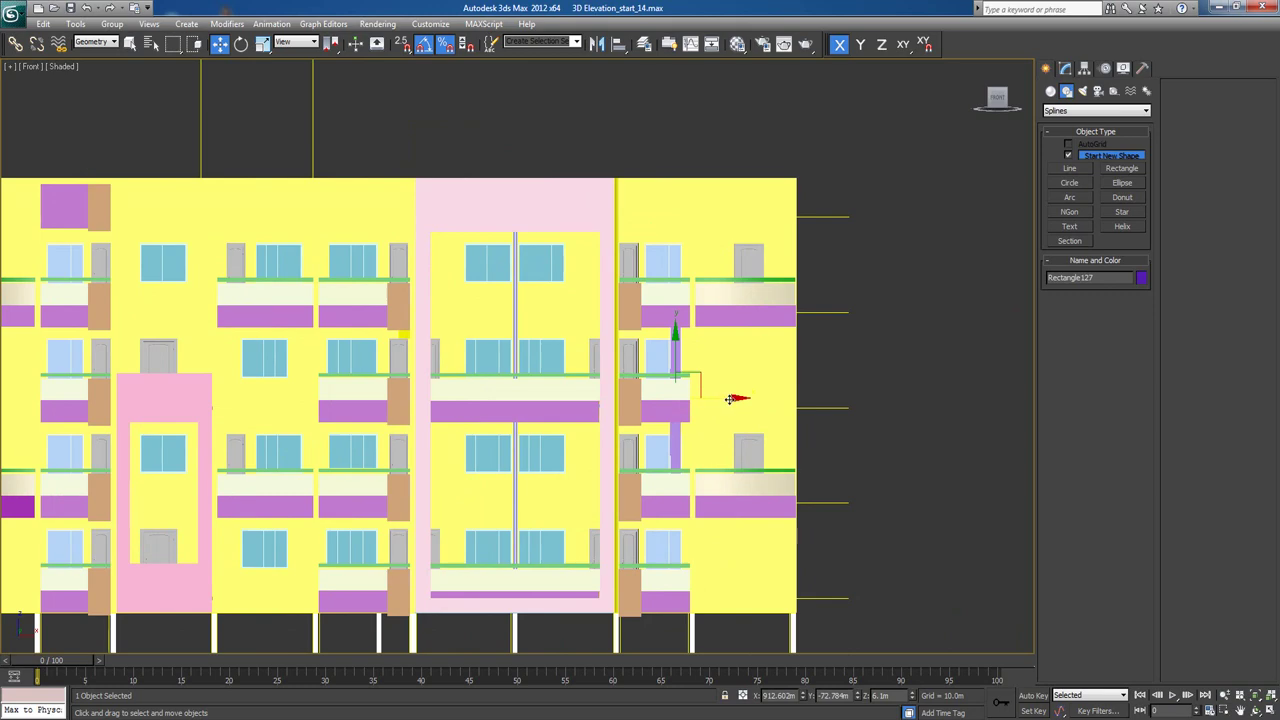
drag(733, 398, 826, 420)
key(F3)
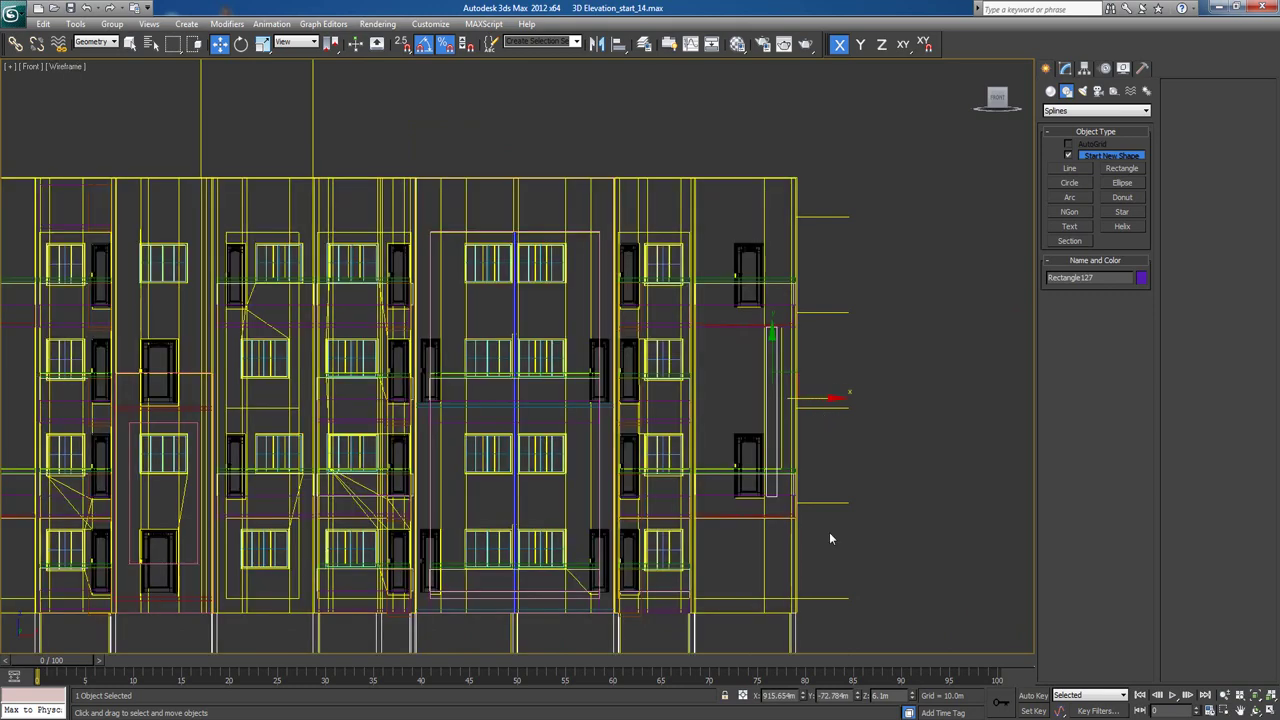
scroll(829, 538, up, 6)
scroll(474, 395, up, 4)
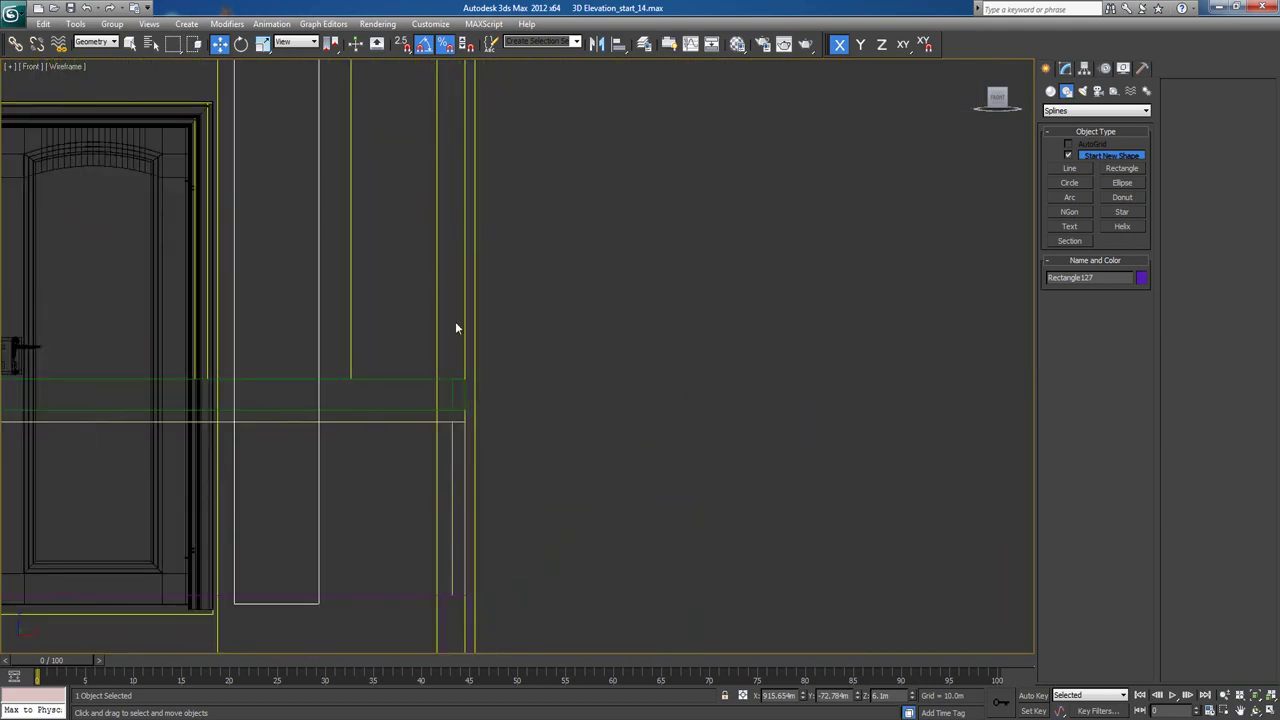
drag(316, 262, 460, 297)
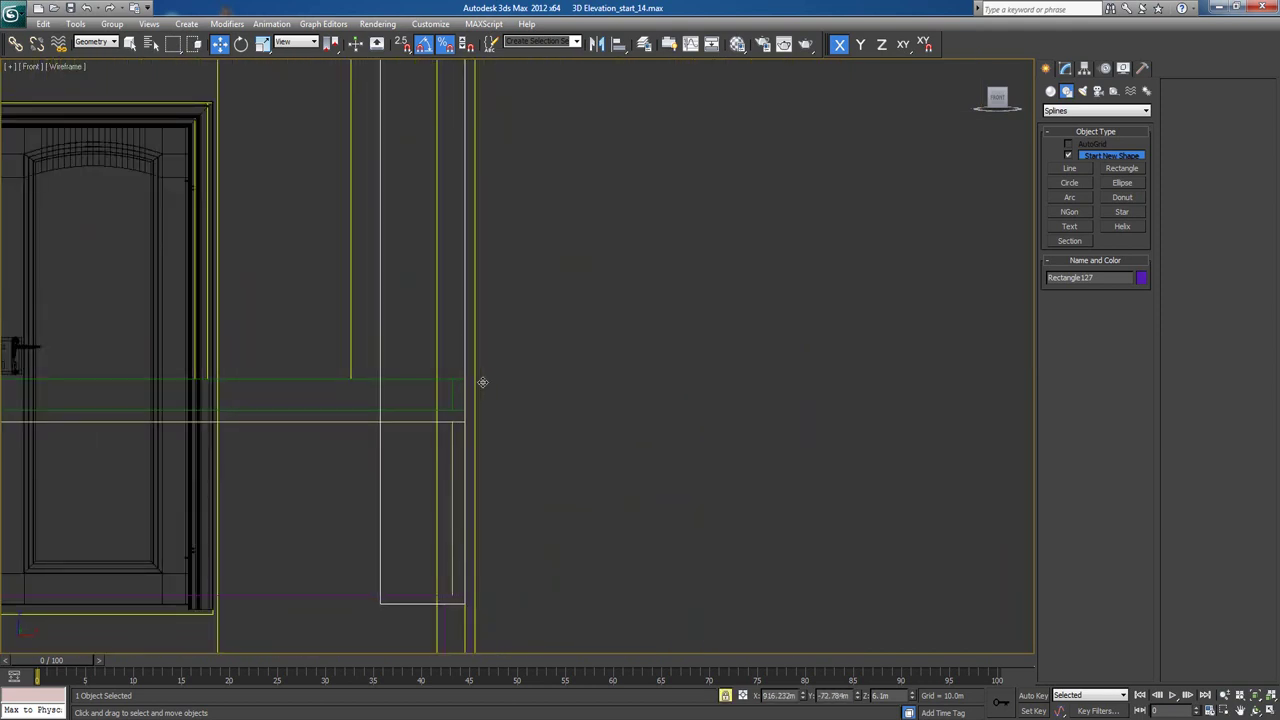
drag(462, 344, 466, 345)
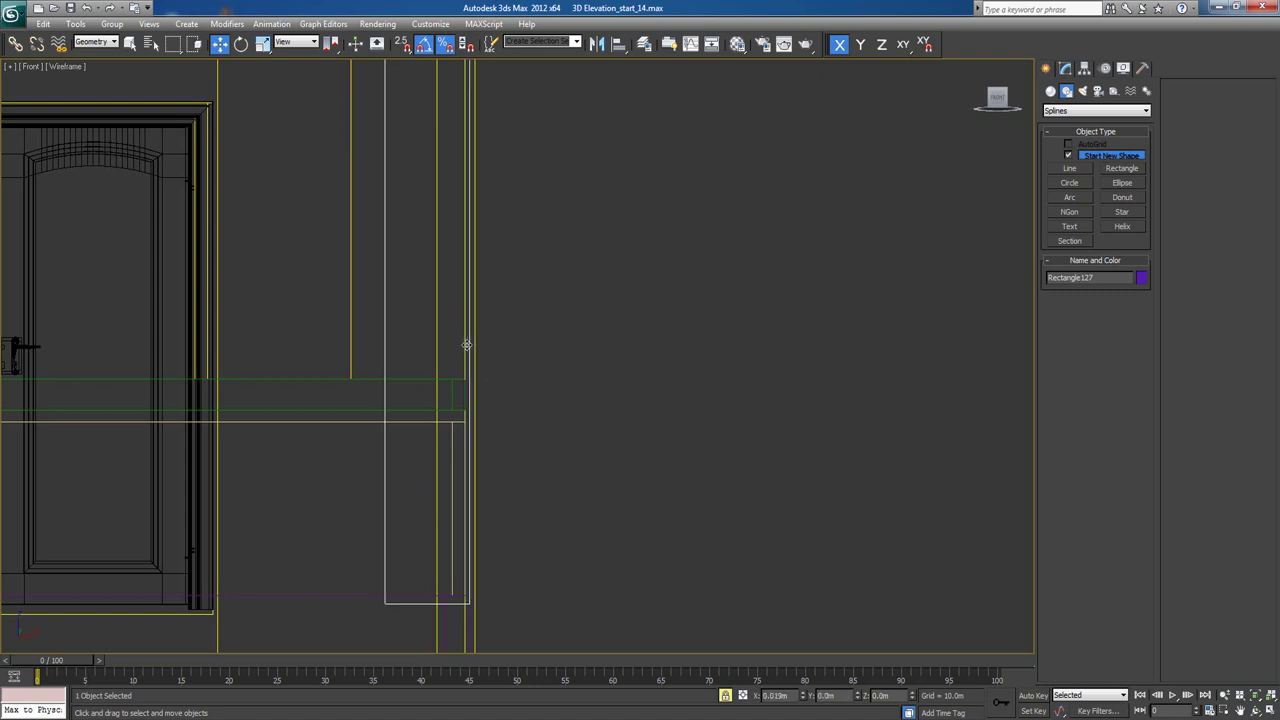
scroll(491, 397, down, 5)
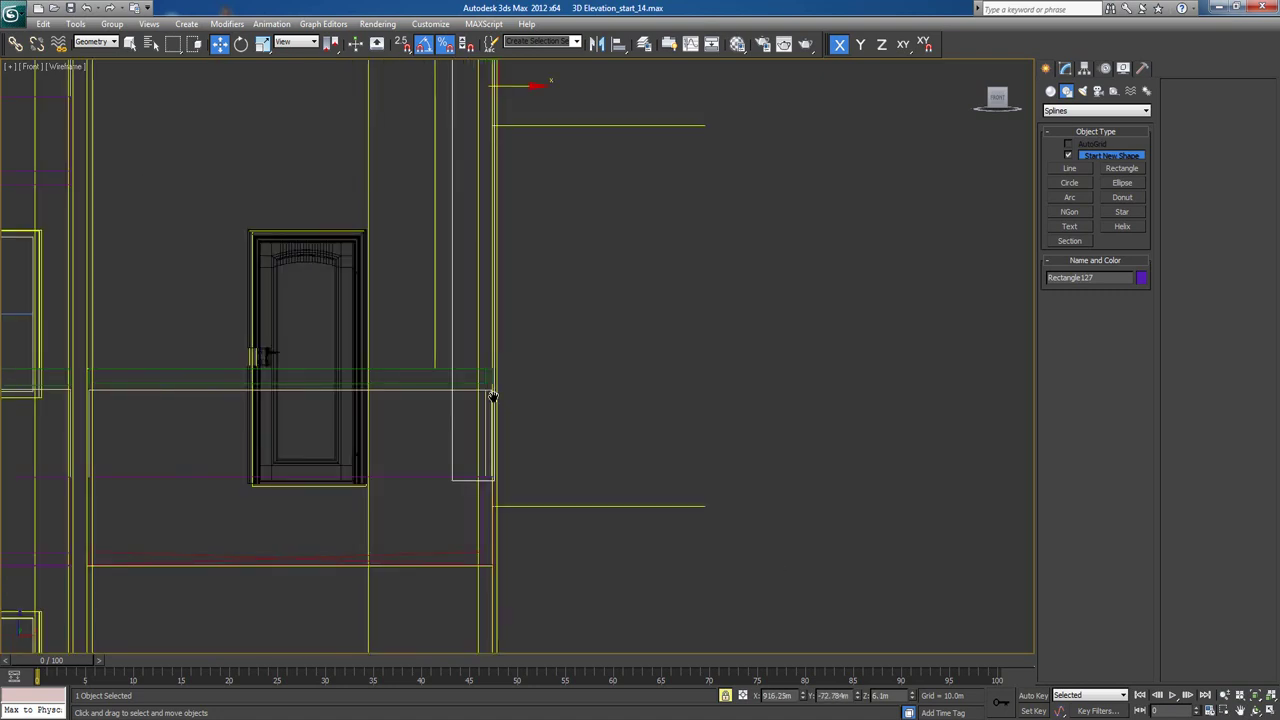
Inspect the copied column between the end balconies in the shaded perspective view and unlock the selection.
key(p)
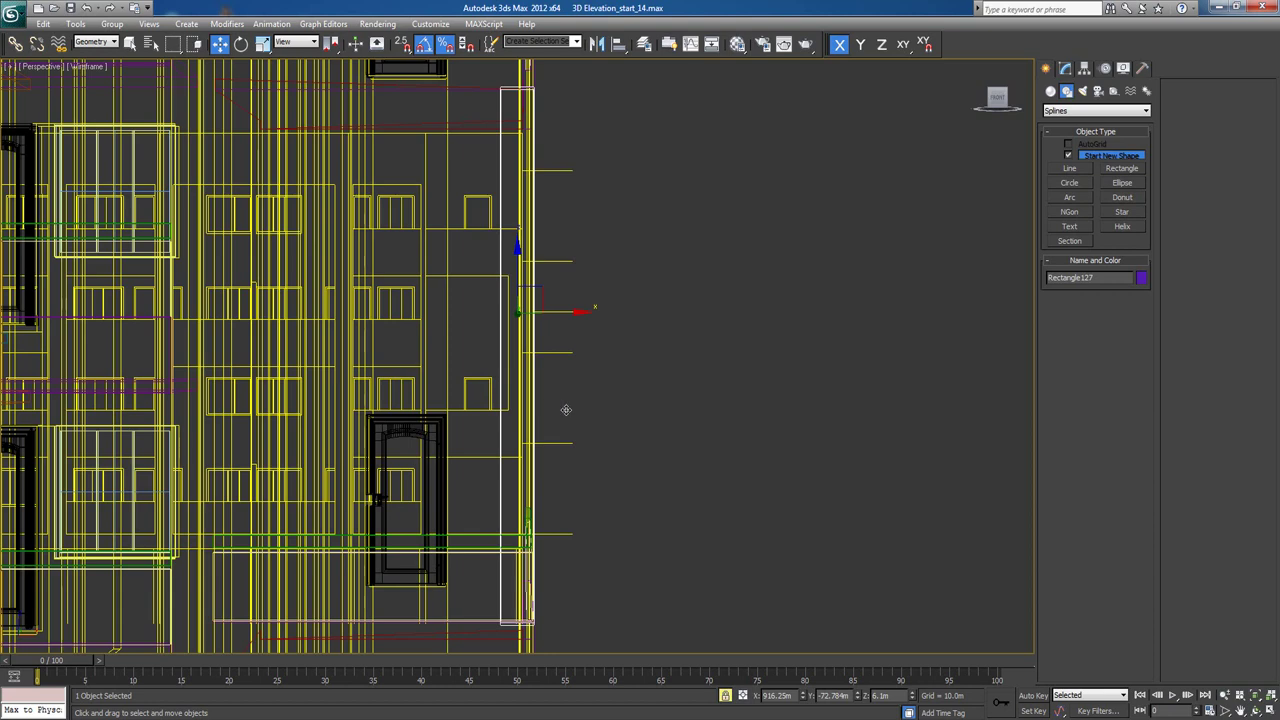
key(F3)
scroll(576, 428, down, 3)
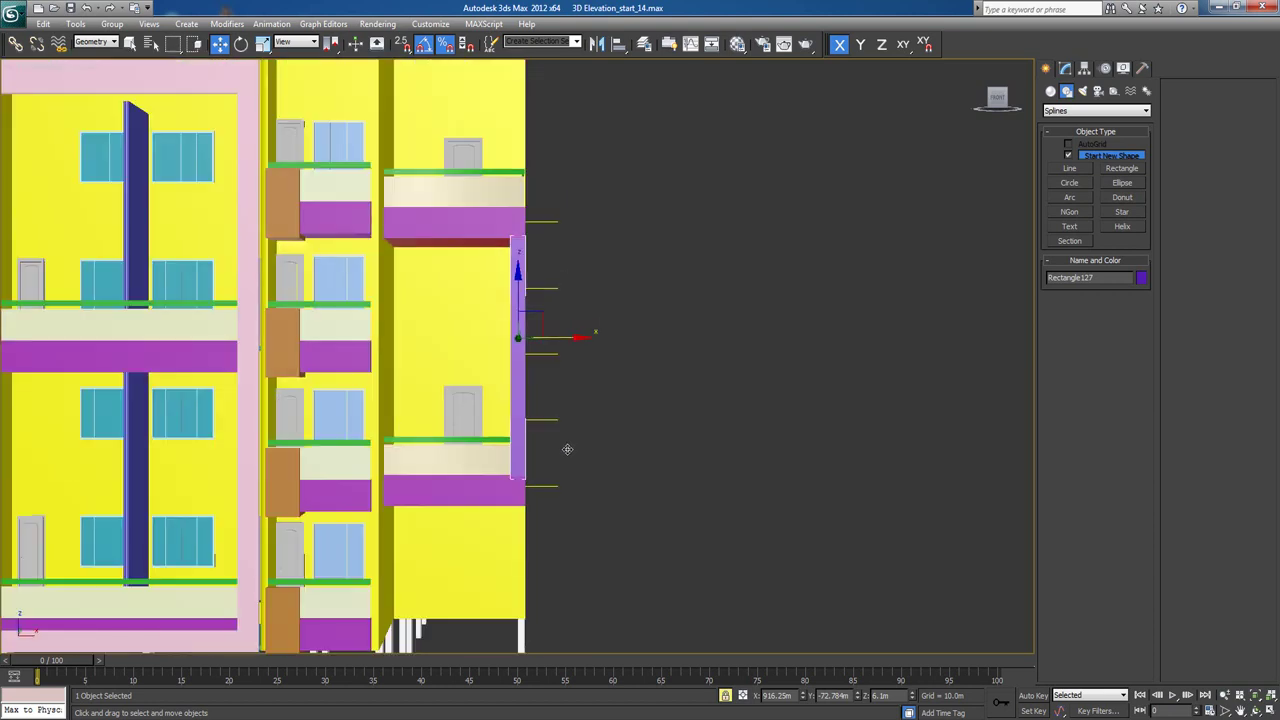
mouse_move(590, 475)
alt+middle_down()
mouse_move(623, 493)
mouse_move(596, 473)
alt+middle_up()
scroll(588, 463, down, 2)
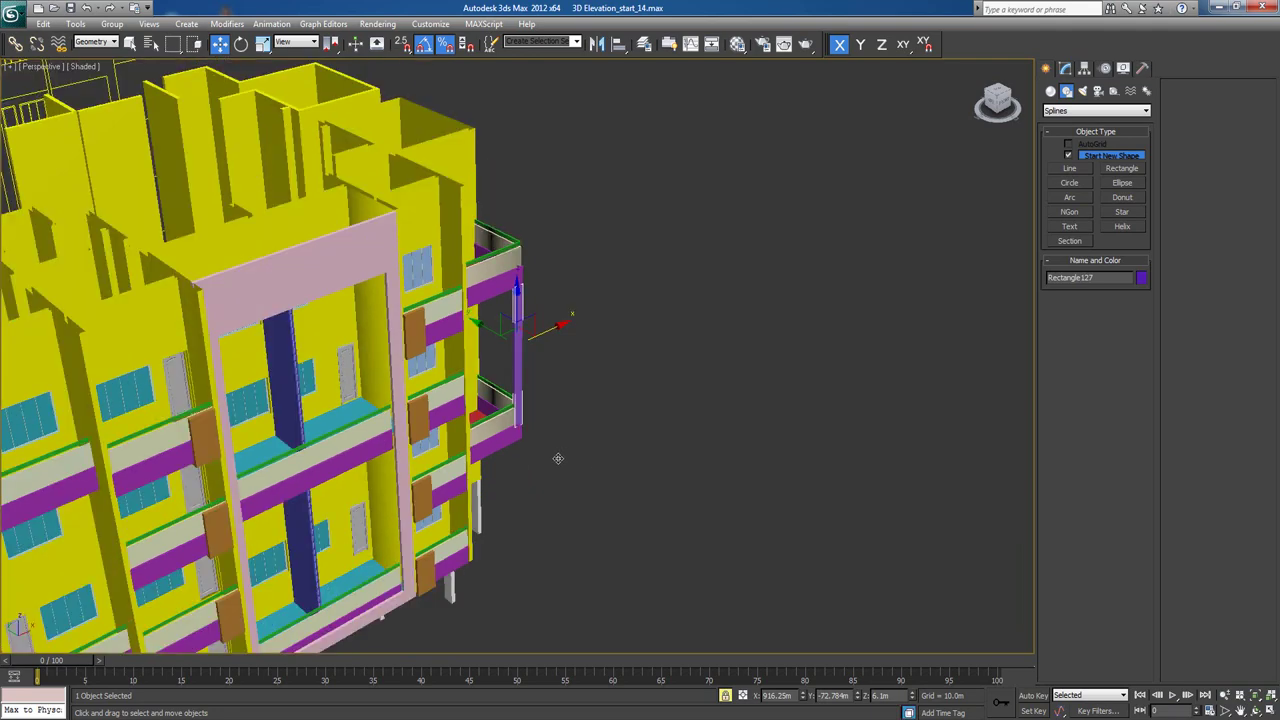
scroll(557, 451, down, 2)
alt+middle_drag(622, 404, 570, 410)
key(space)
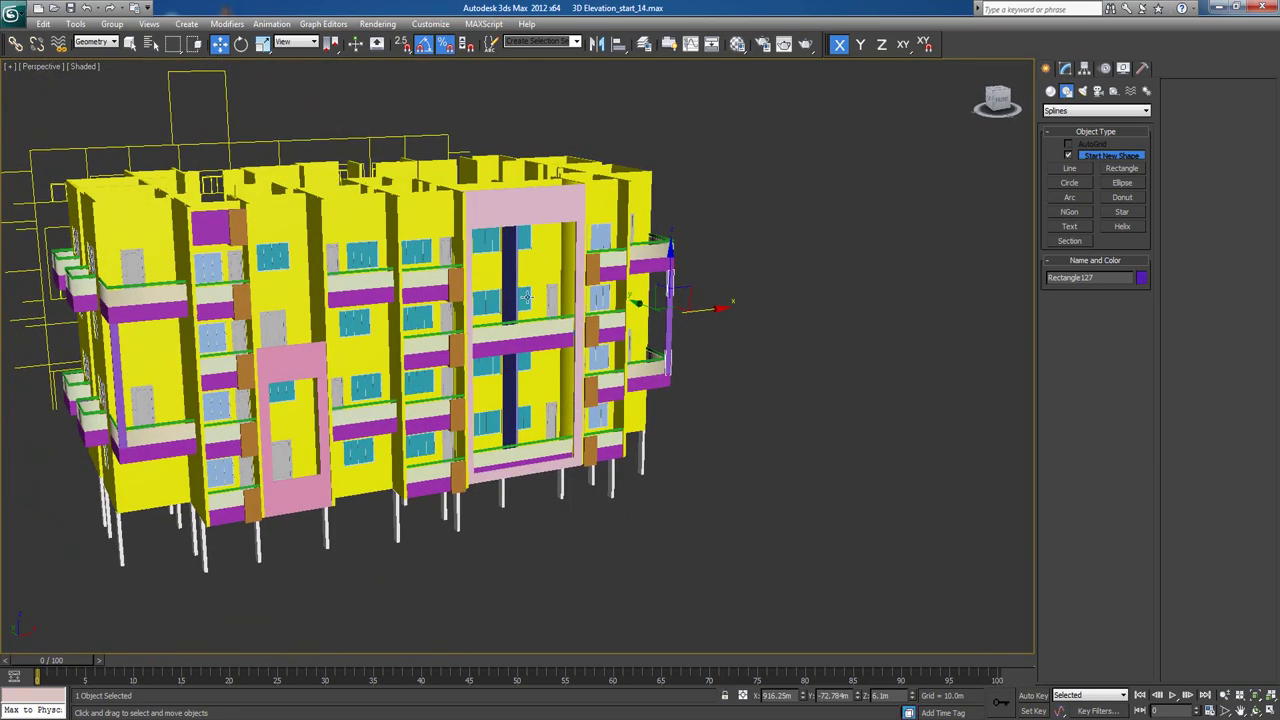
Select the blue vertical projection inside the tall pink frame and examine its top end and Extrude parameters from below.
click(532, 292)
scroll(567, 309, up, 3)
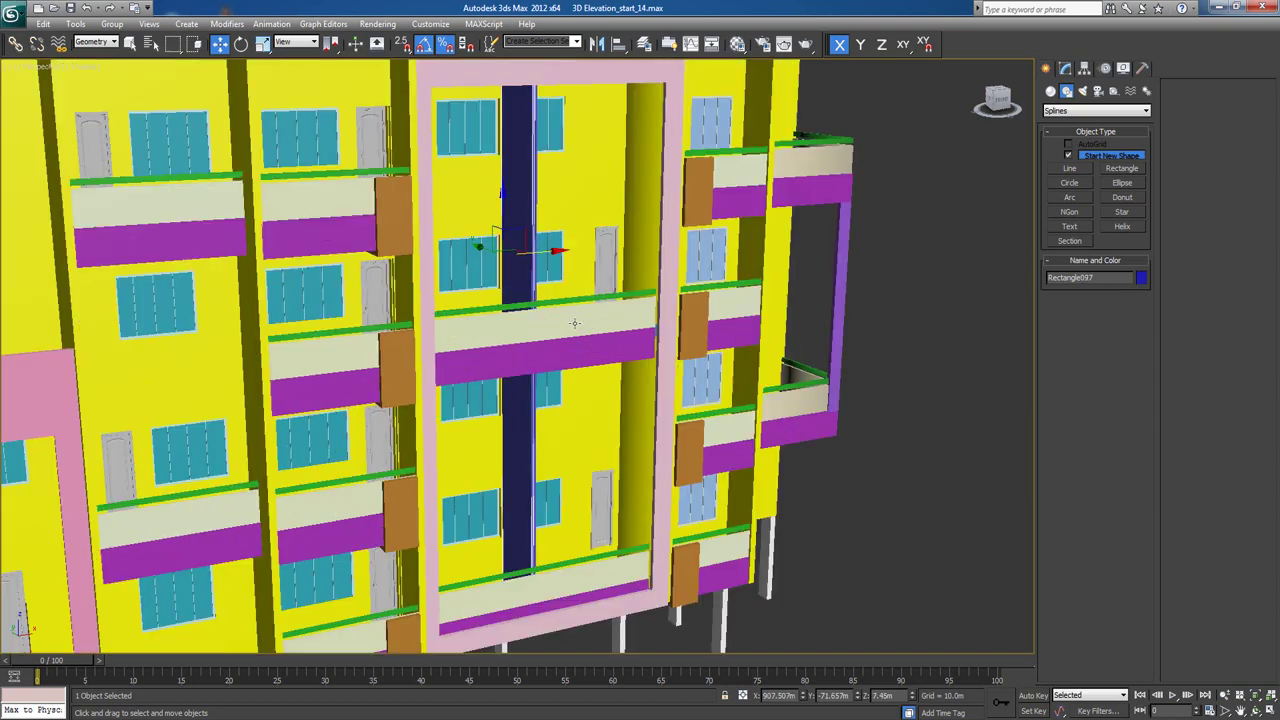
alt+middle_drag(579, 277, 583, 276)
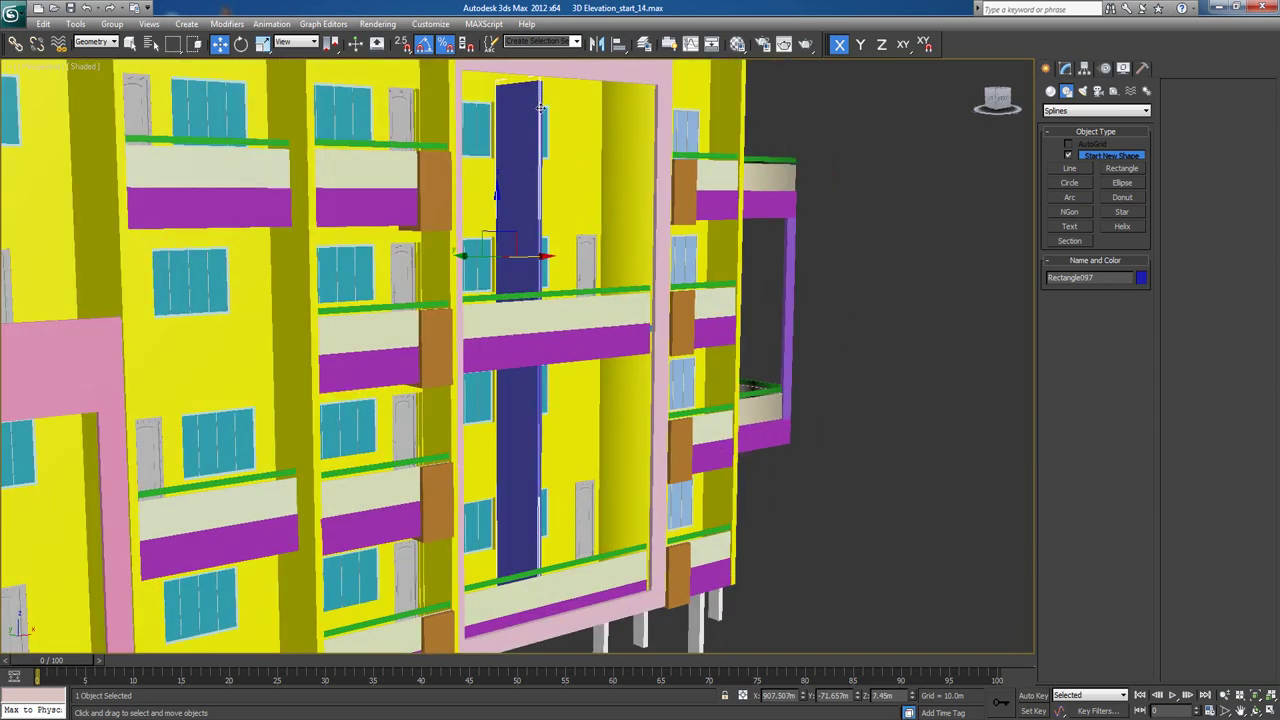
middle_drag(540, 108, 570, 340)
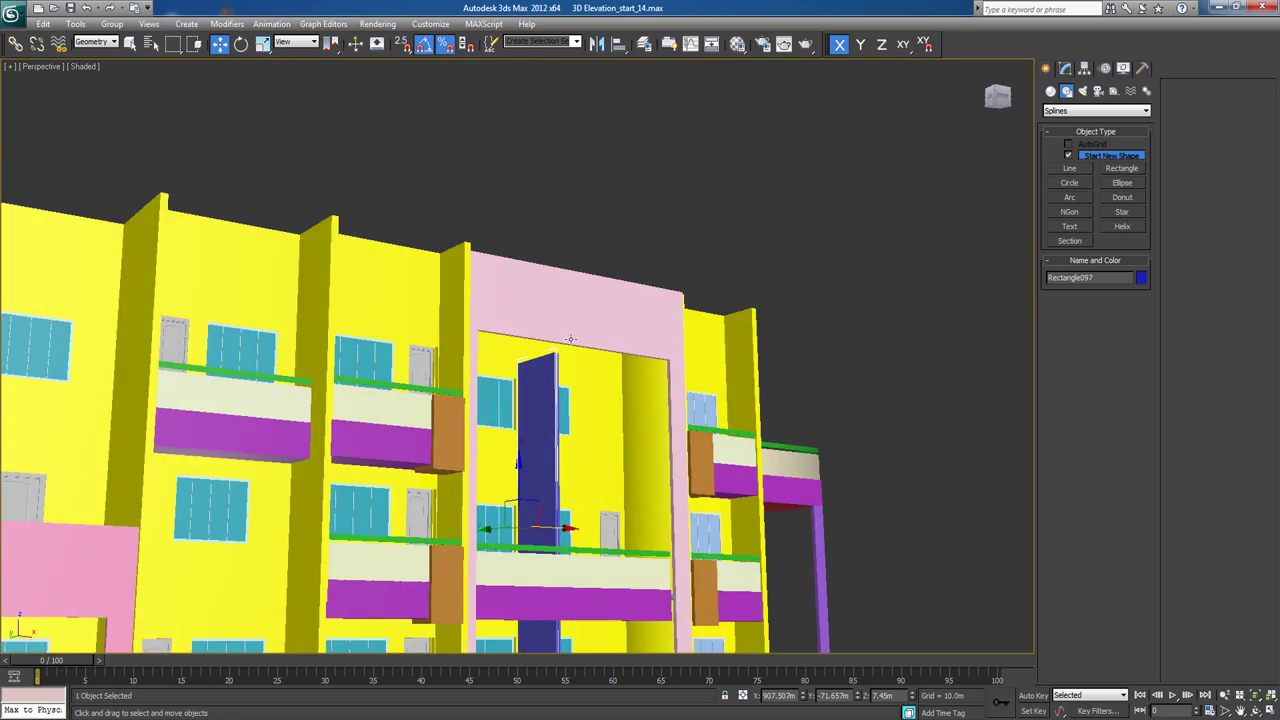
scroll(548, 375, up, 2)
click(1064, 69)
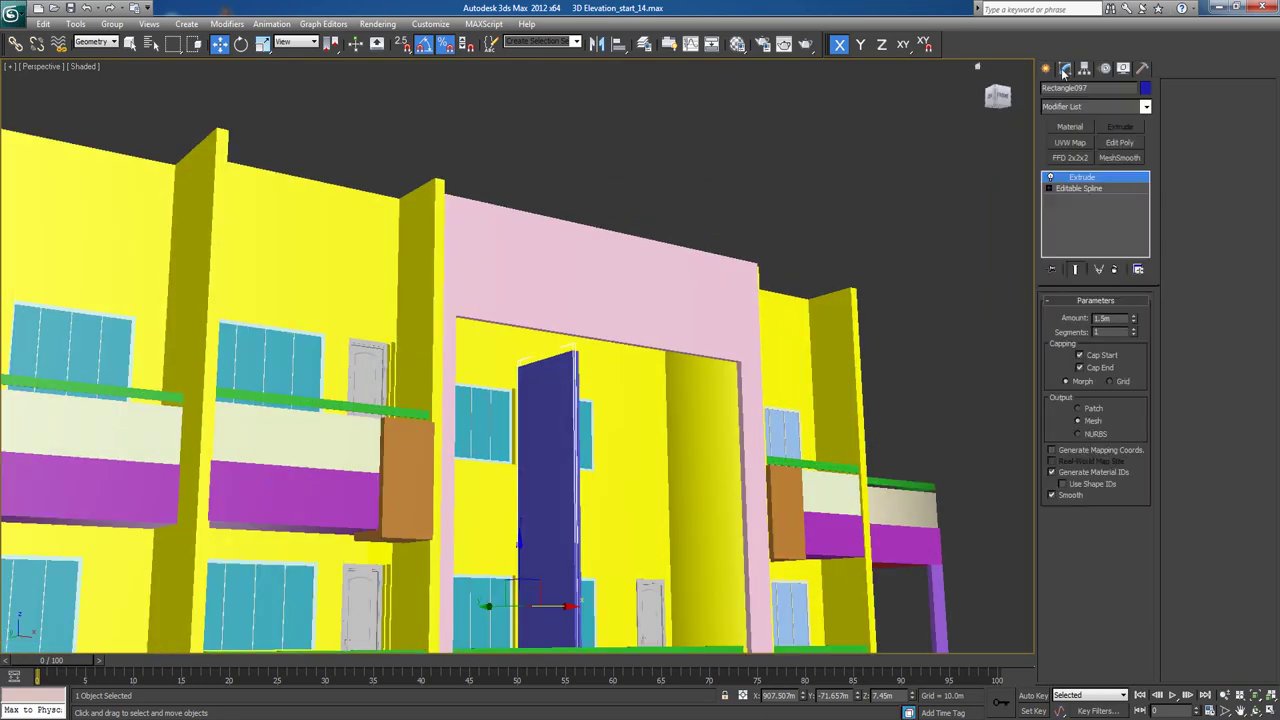
scroll(612, 393, up, 2)
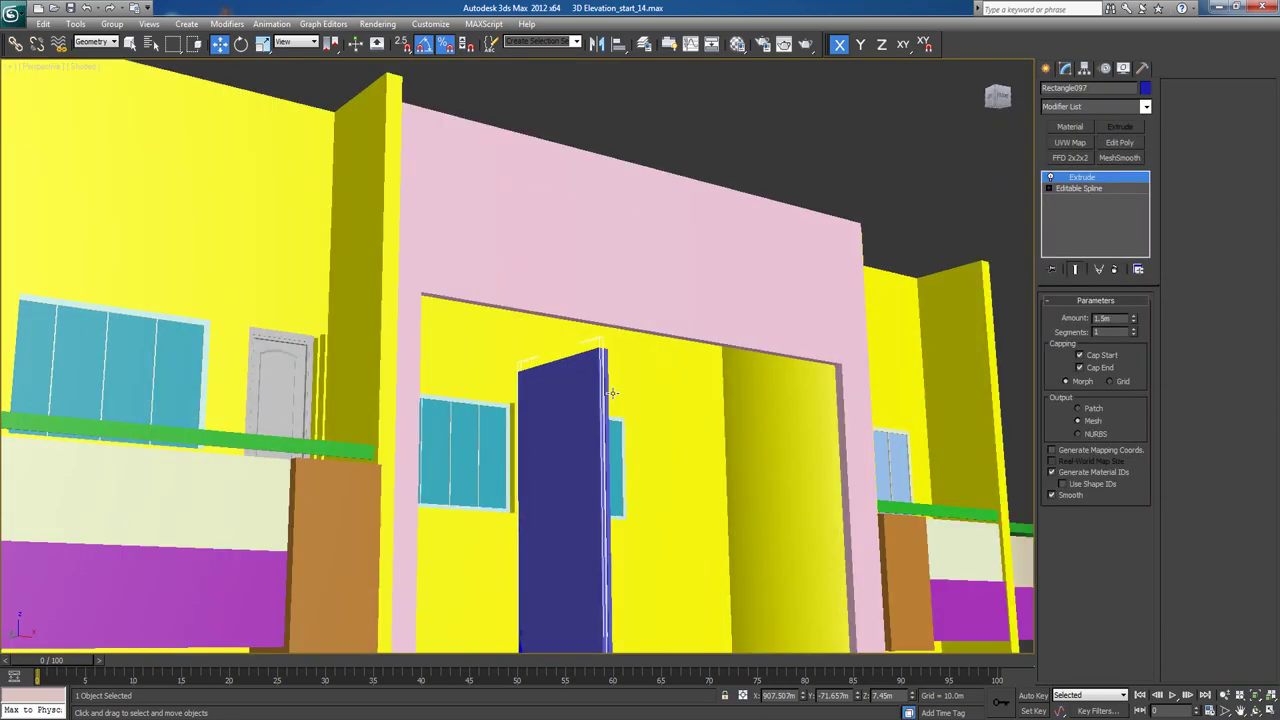
scroll(590, 471, up, 2)
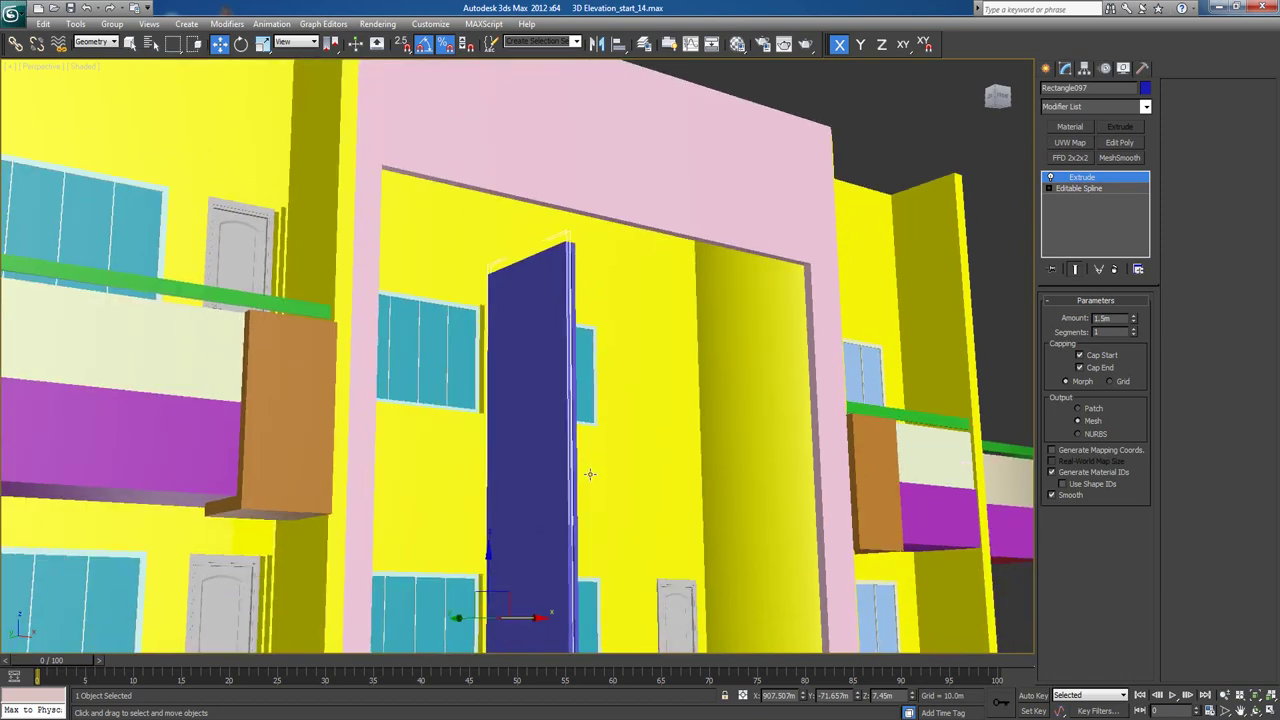
scroll(590, 475, down, 2)
middle_drag(597, 494, 595, 367)
scroll(592, 427, down, 2)
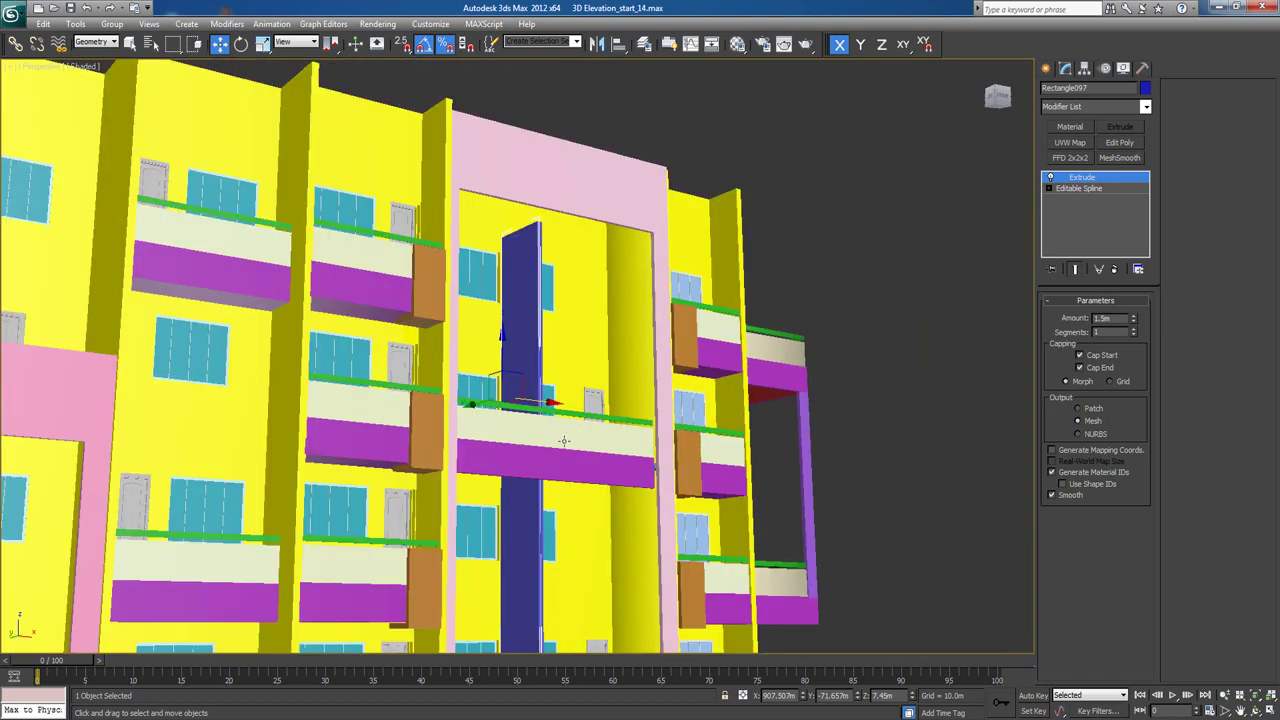
scroll(564, 455, down, 2)
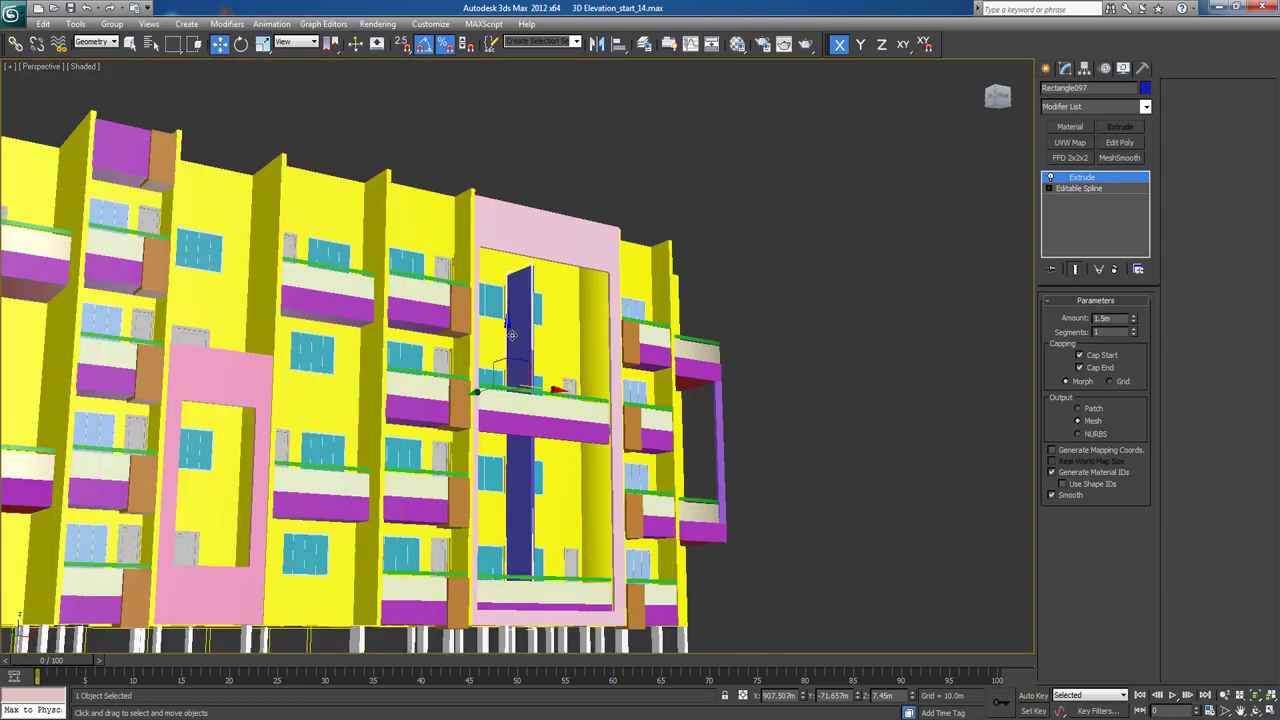
drag(507, 333, 507, 370)
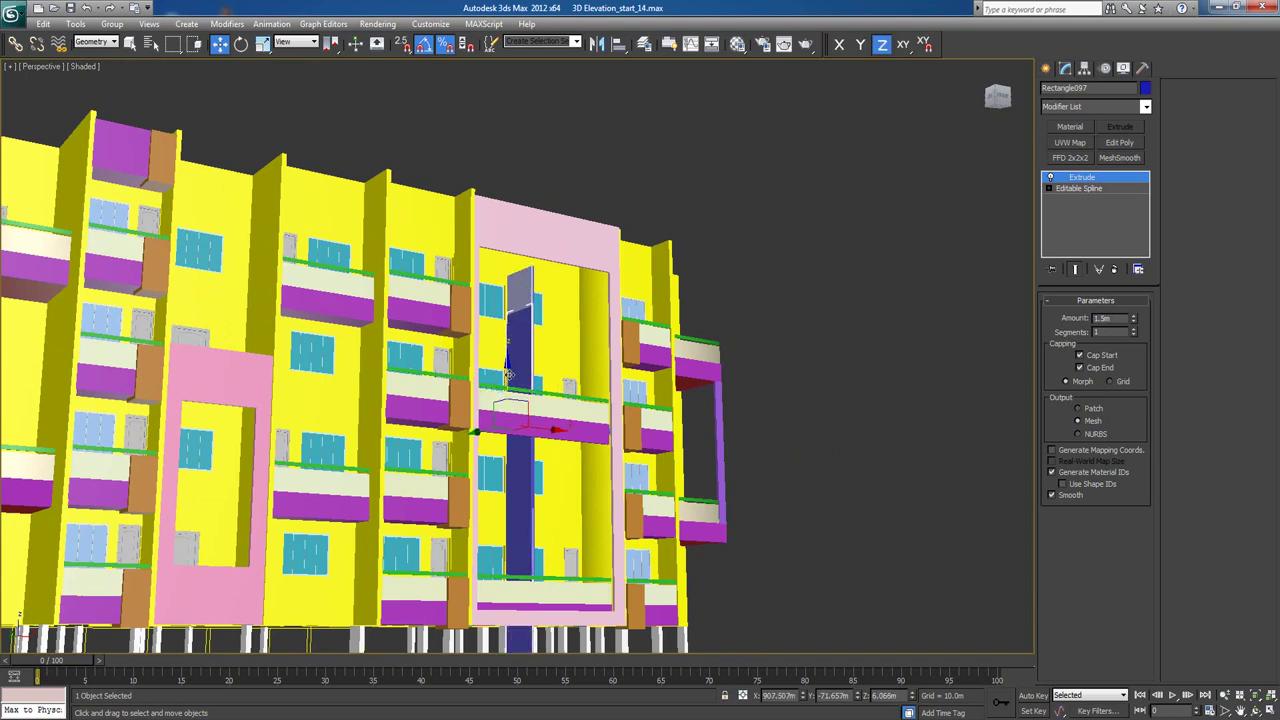
key(ctrl+z)
click(566, 186)
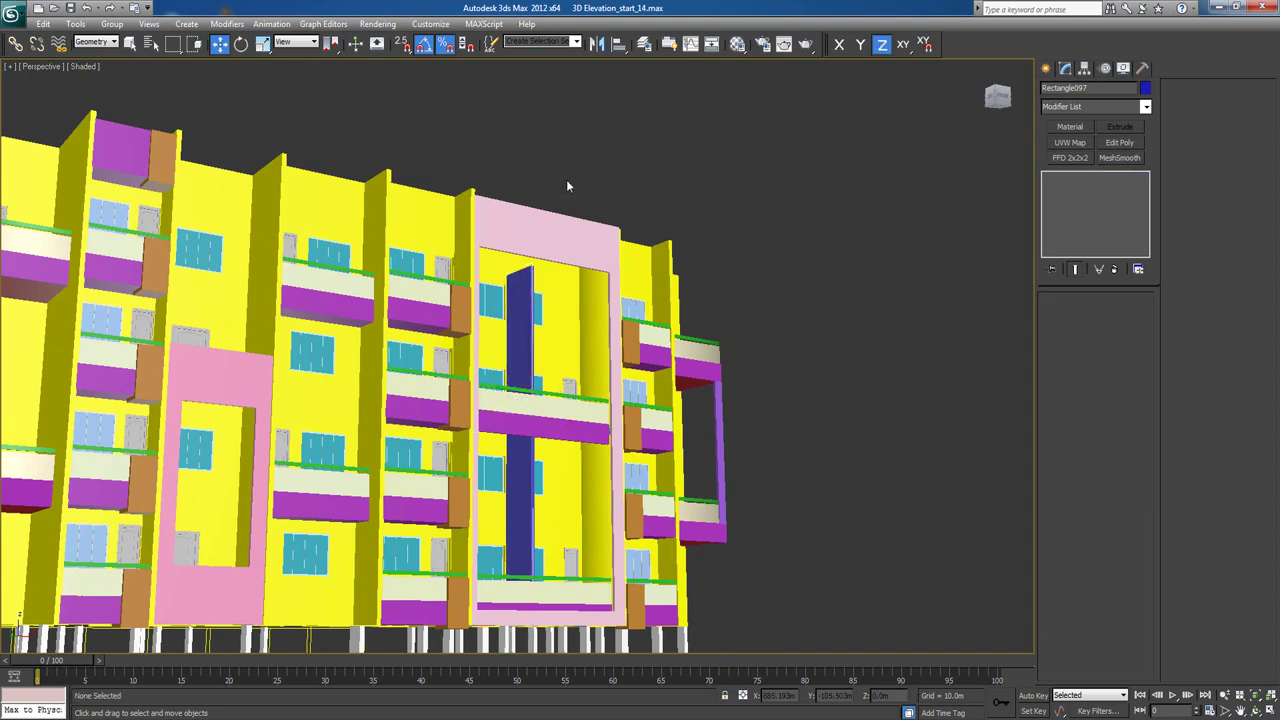
Select the three blue projection pieces in wireframe and raise them about 0.524 m along Z to the top of the pink frame's opening.
key(F3)
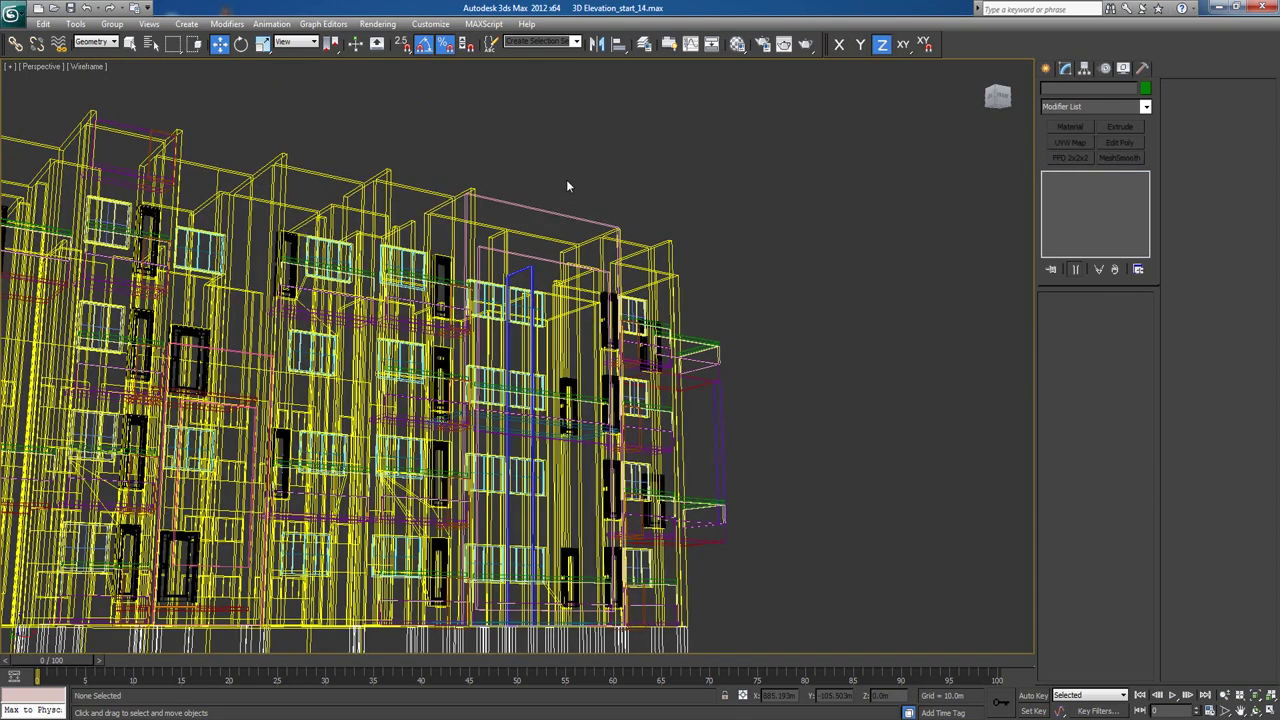
click(531, 279)
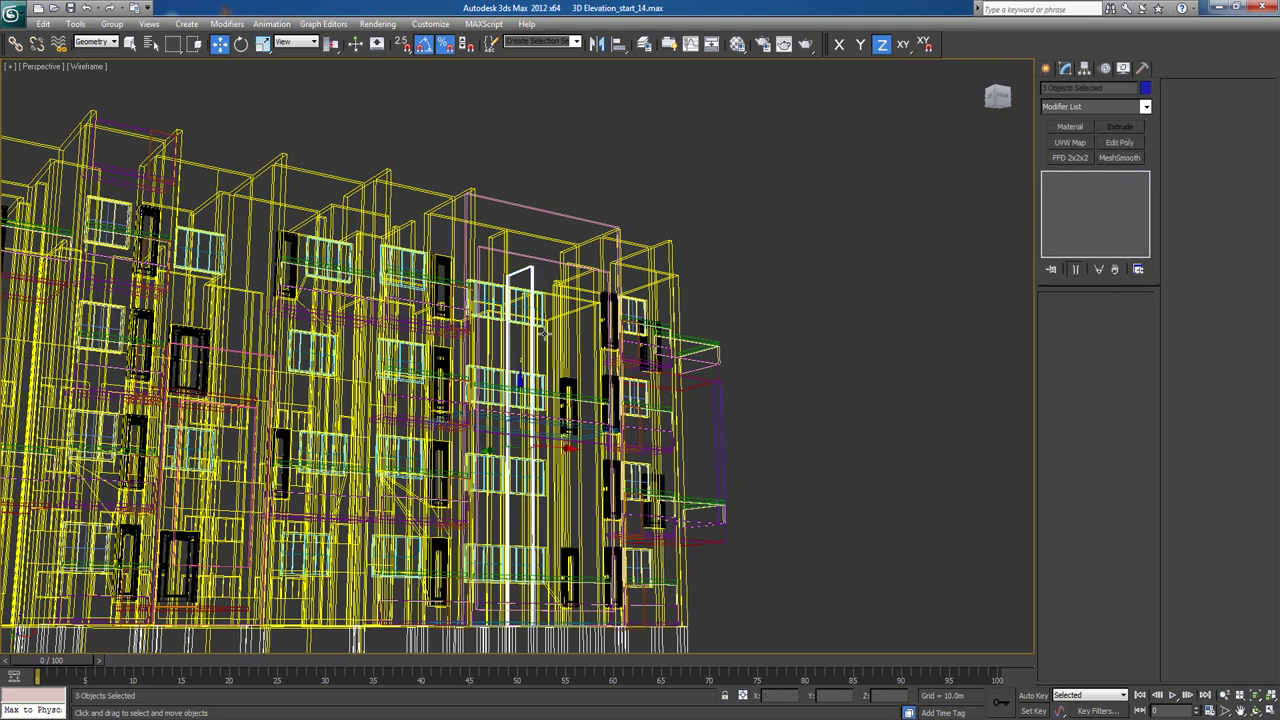
key(F3)
drag(520, 383, 520, 369)
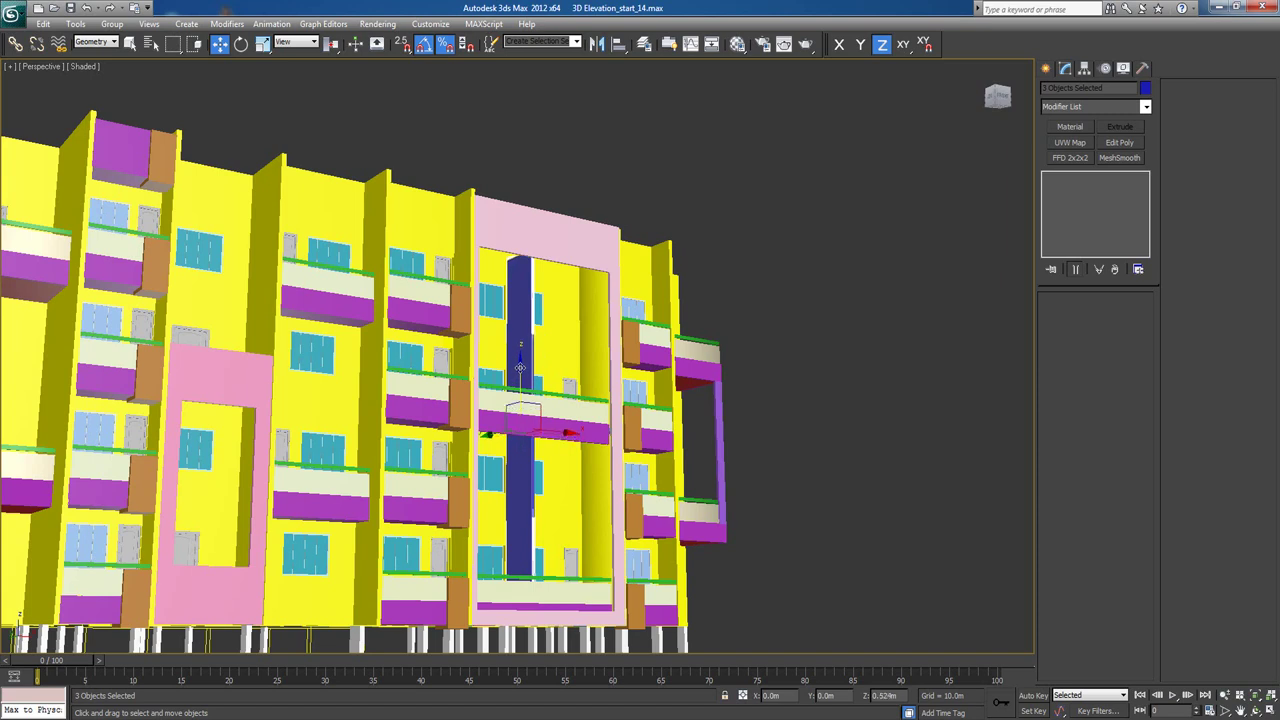
Undo the last raise of the three blue projection pieces and stretch them to 110% along Z.
key(ctrl+z)
key(r)
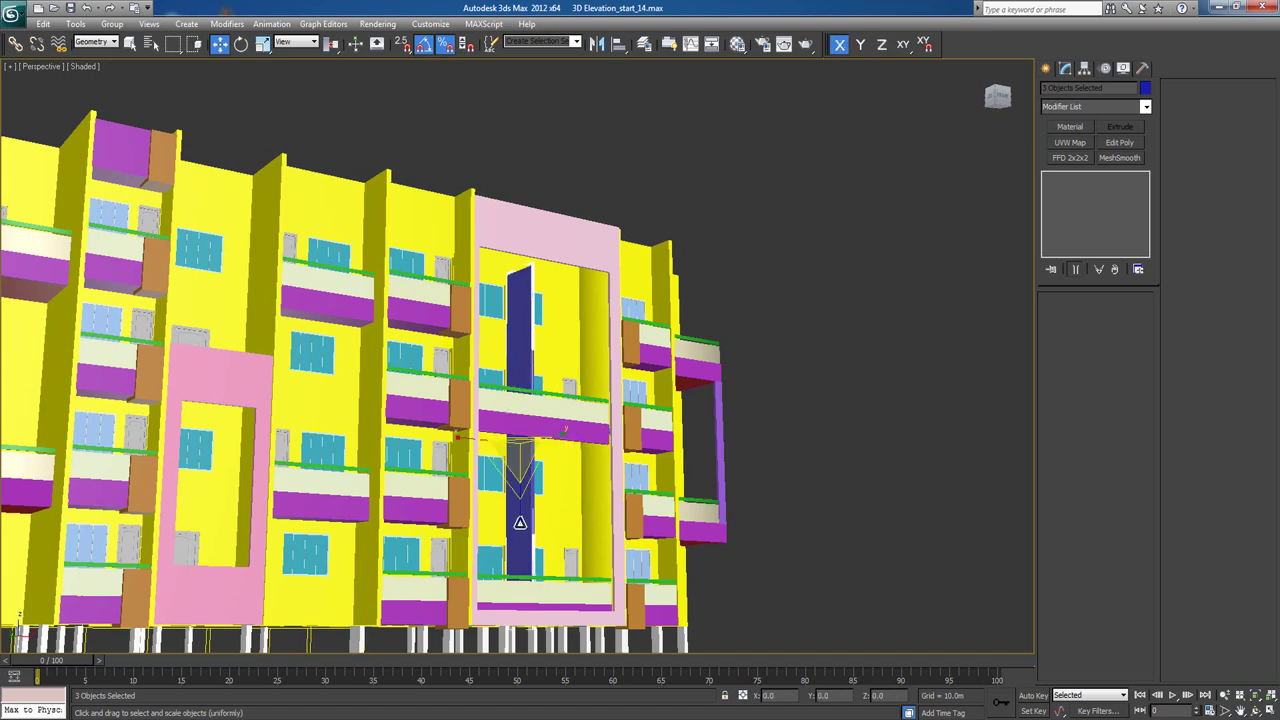
key(r)
drag(521, 528, 521, 522)
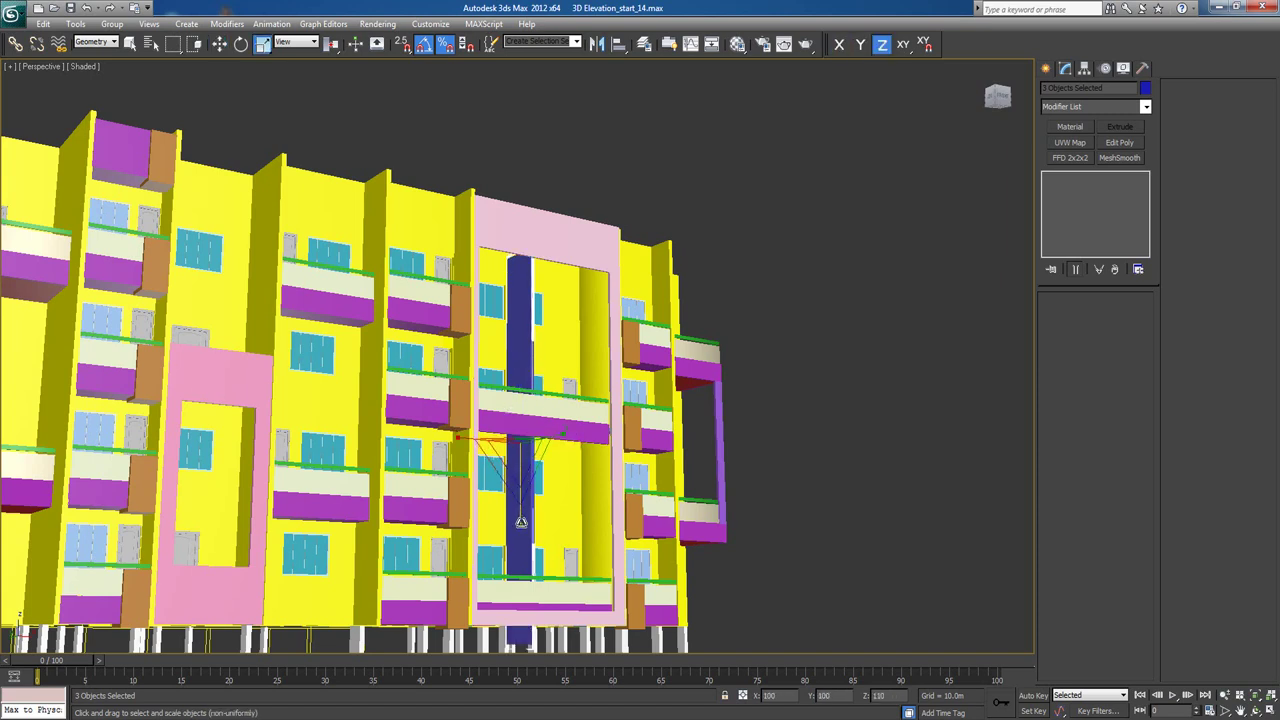
Raise the stretched blue pieces about 0.817 m along Z and inspect their fit inside the tall pink frame.
key(w)
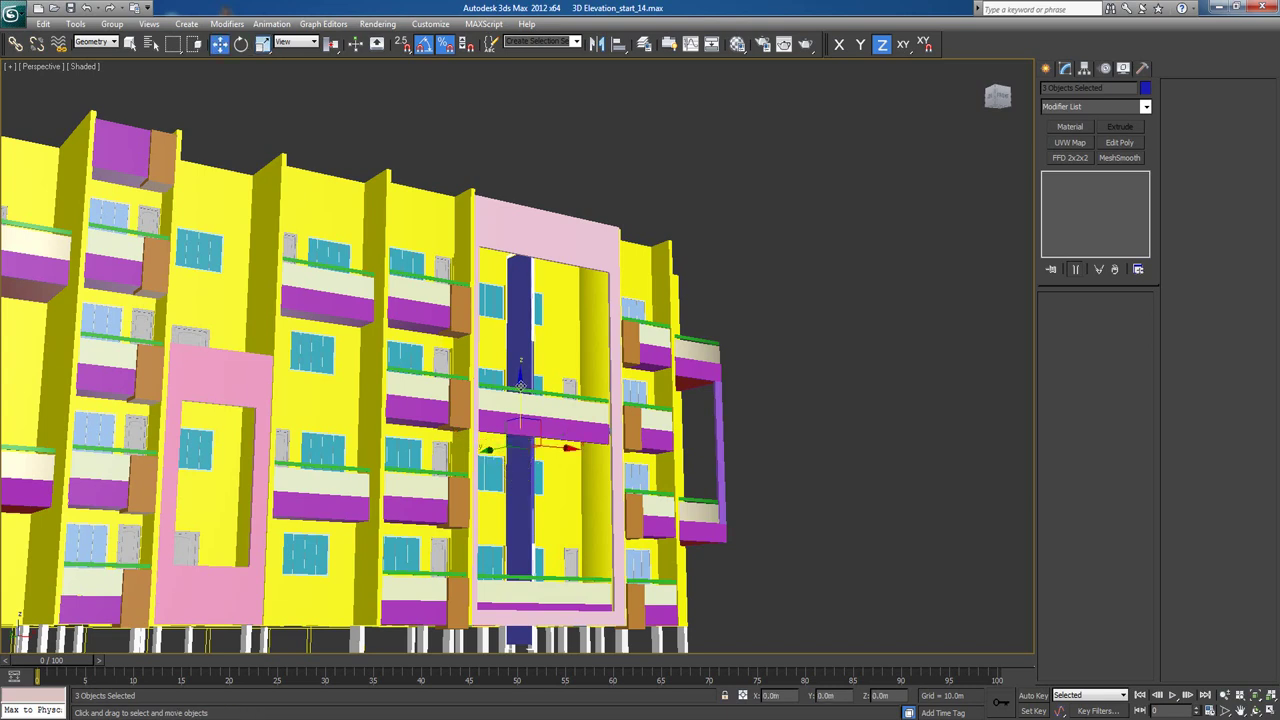
drag(520, 385, 523, 364)
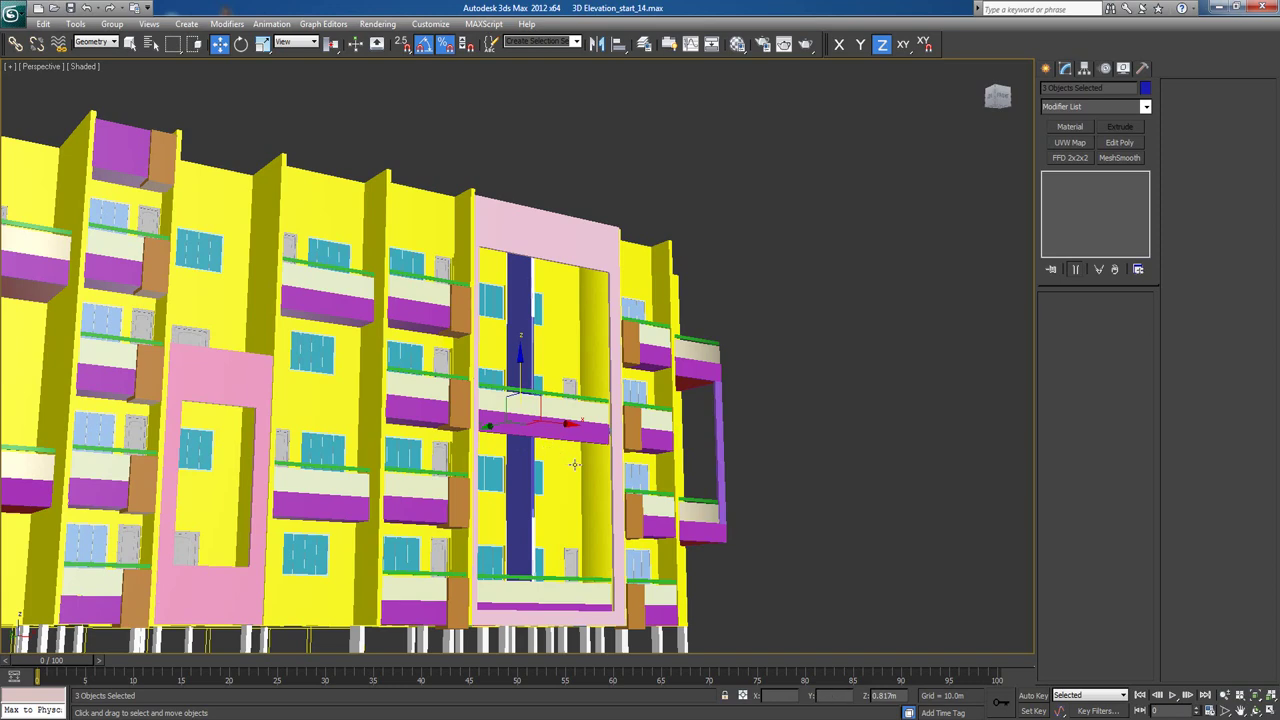
alt+middle_drag(574, 464, 505, 468)
scroll(460, 517, up, 6)
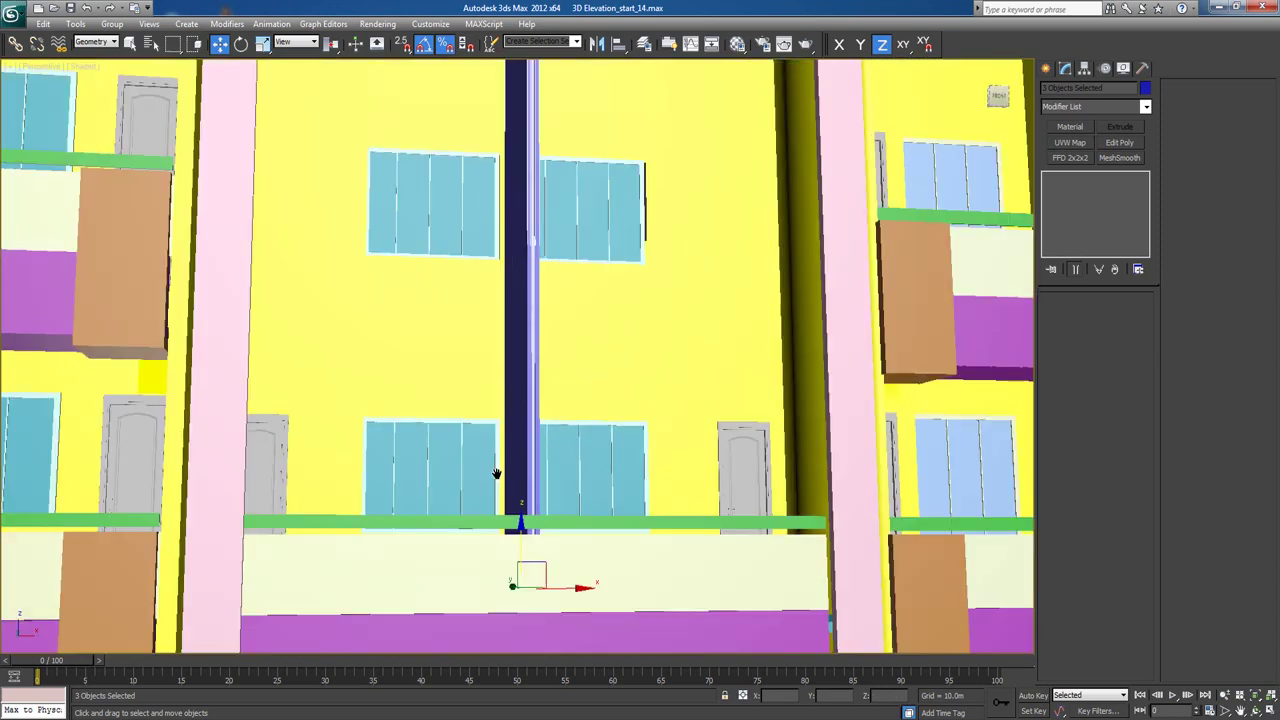
scroll(553, 397, down, 8)
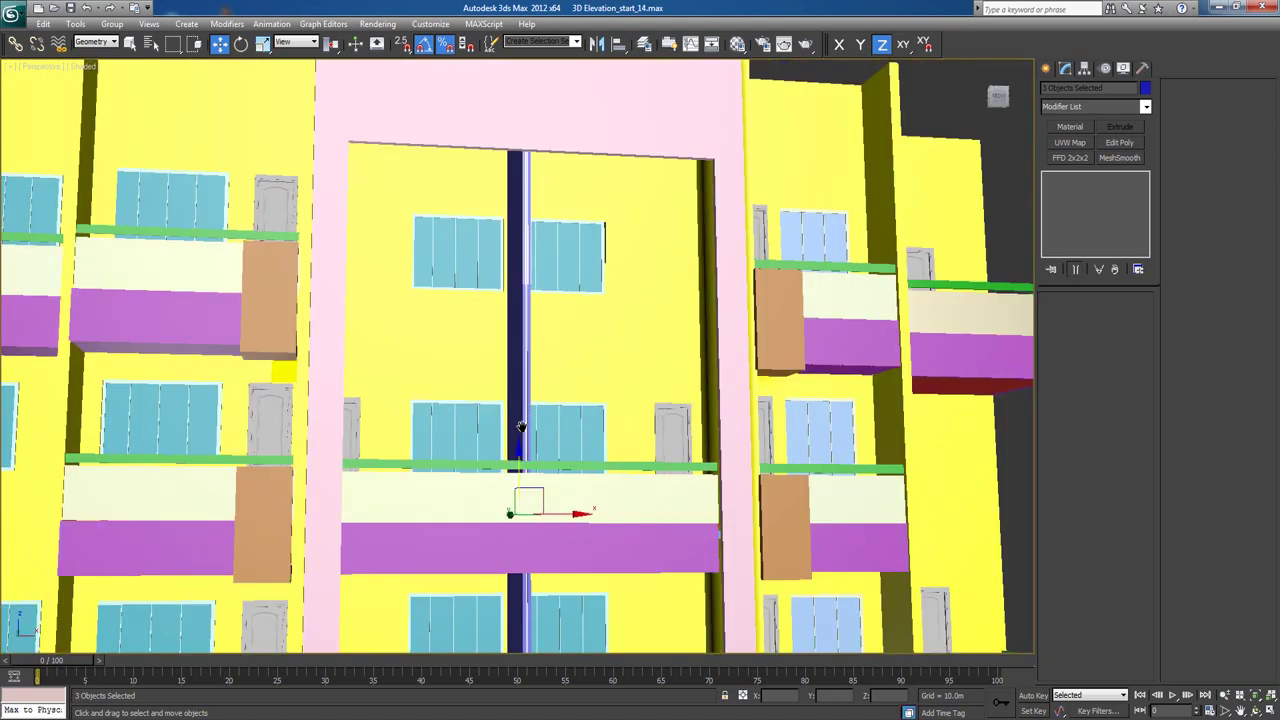
alt+middle_drag(538, 433, 522, 280)
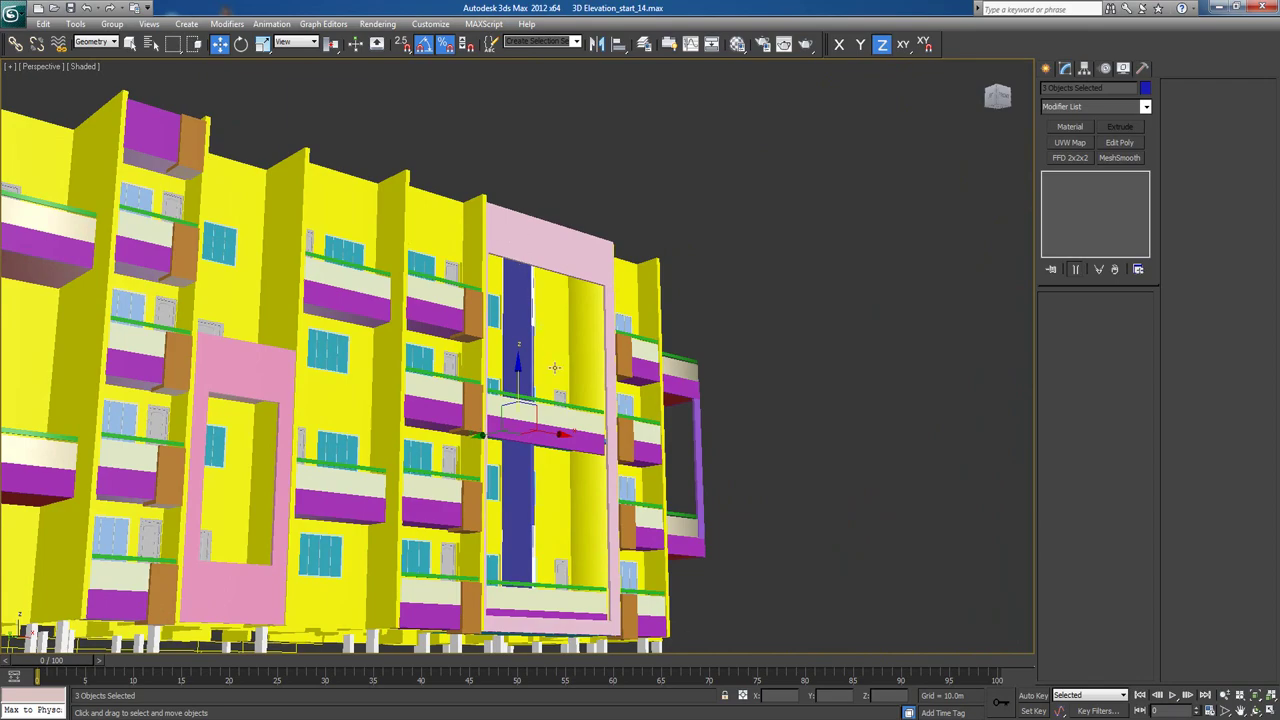
alt+middle_drag(554, 368, 530, 330)
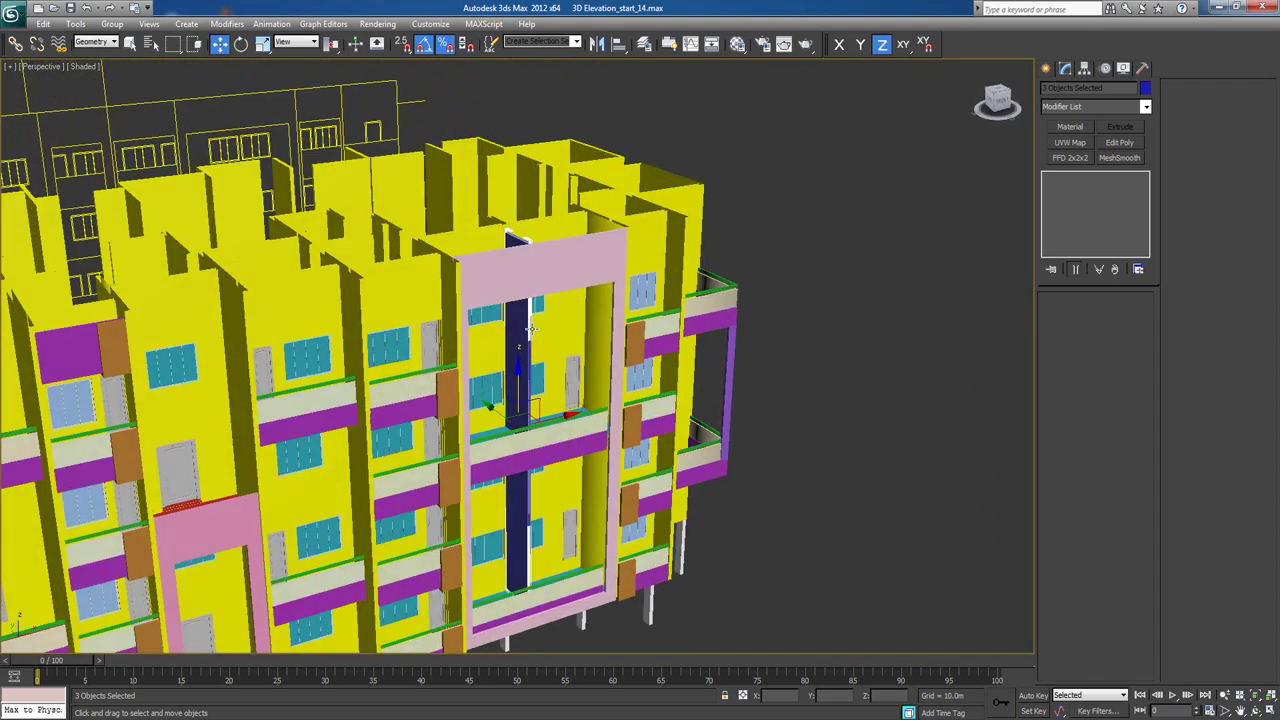
alt+middle_drag(498, 392, 606, 378)
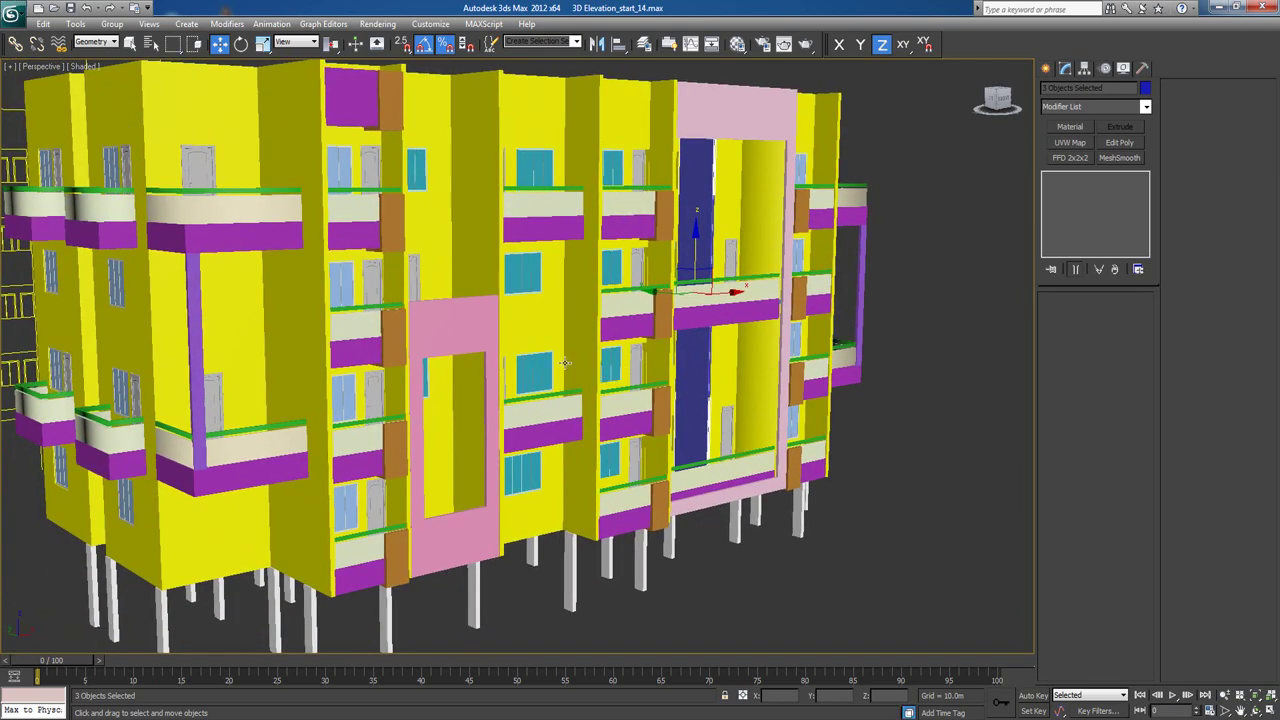
Examine the Extrude parameters of the small pink frame and of the red slab just above and behind it.
click(472, 320)
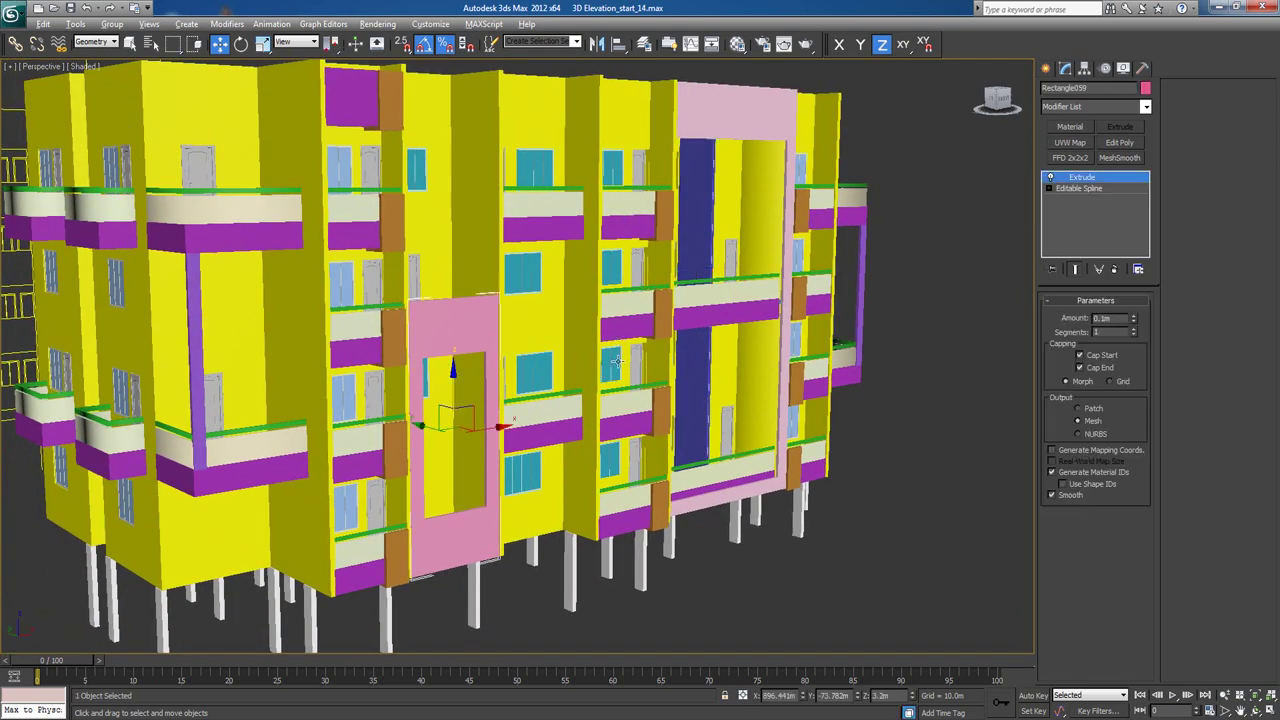
alt+middle_drag(490, 275, 461, 349)
click(436, 321)
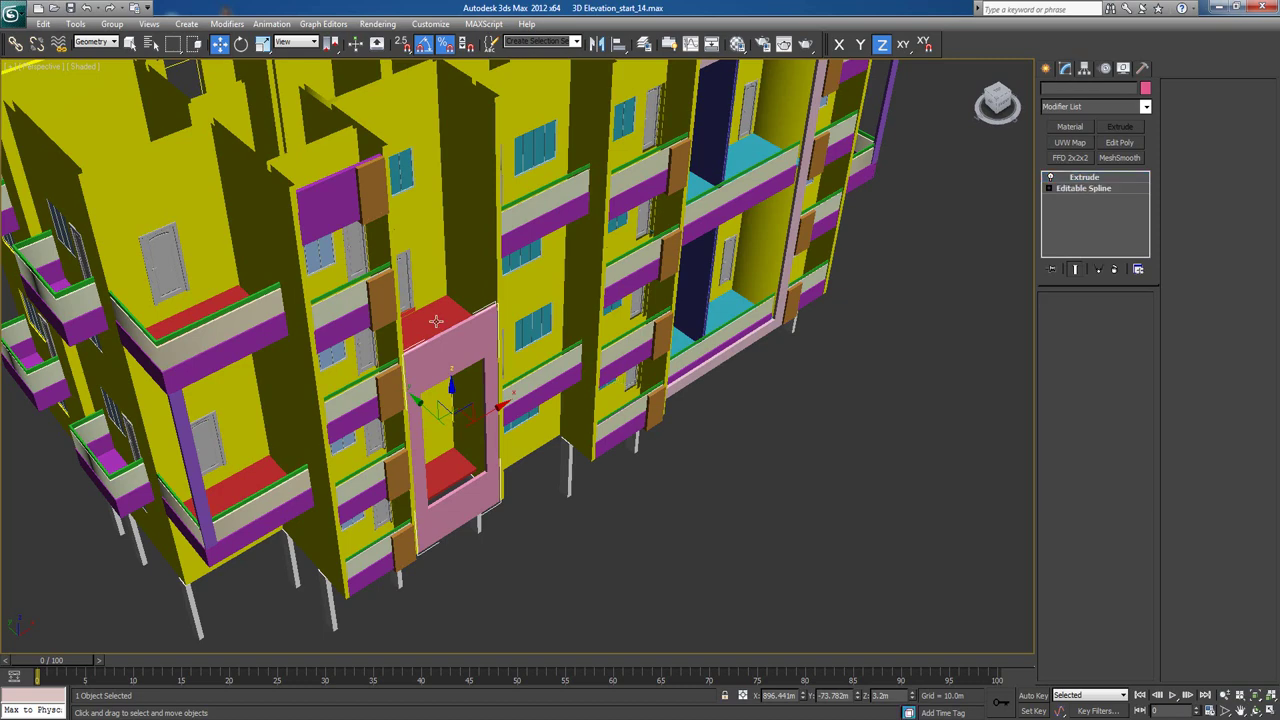
key(z)
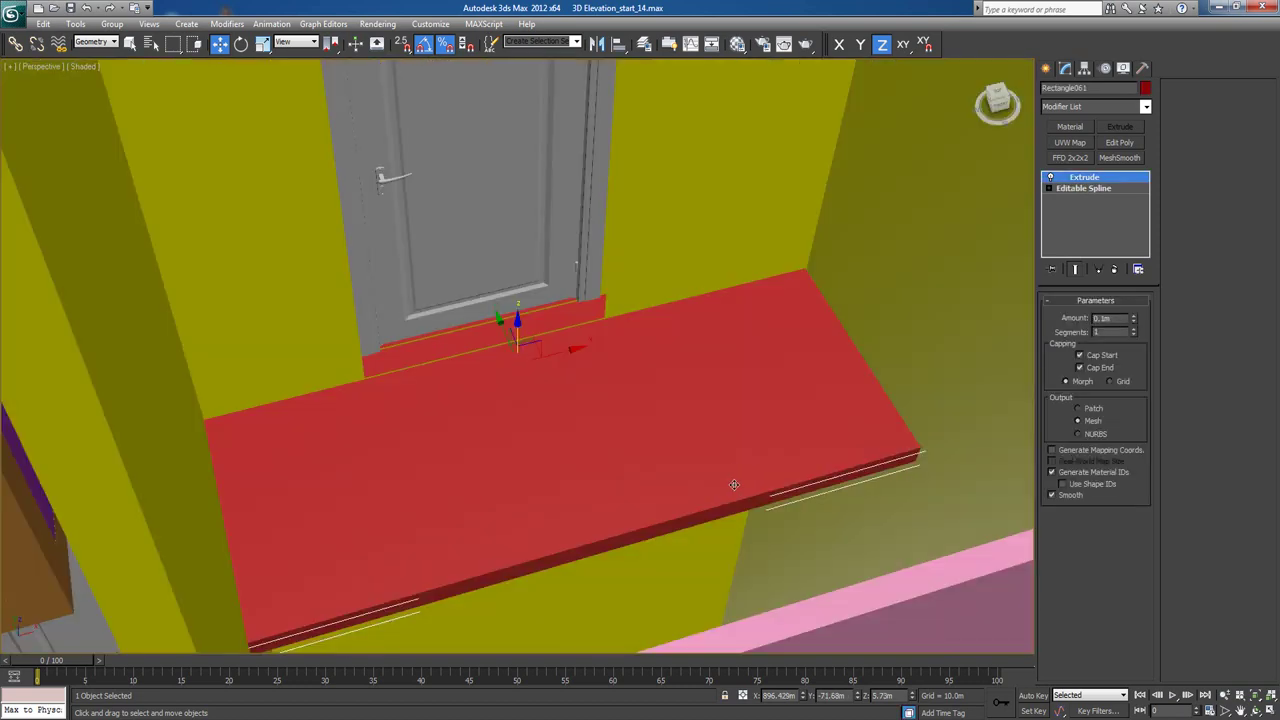
scroll(697, 510, down, 5)
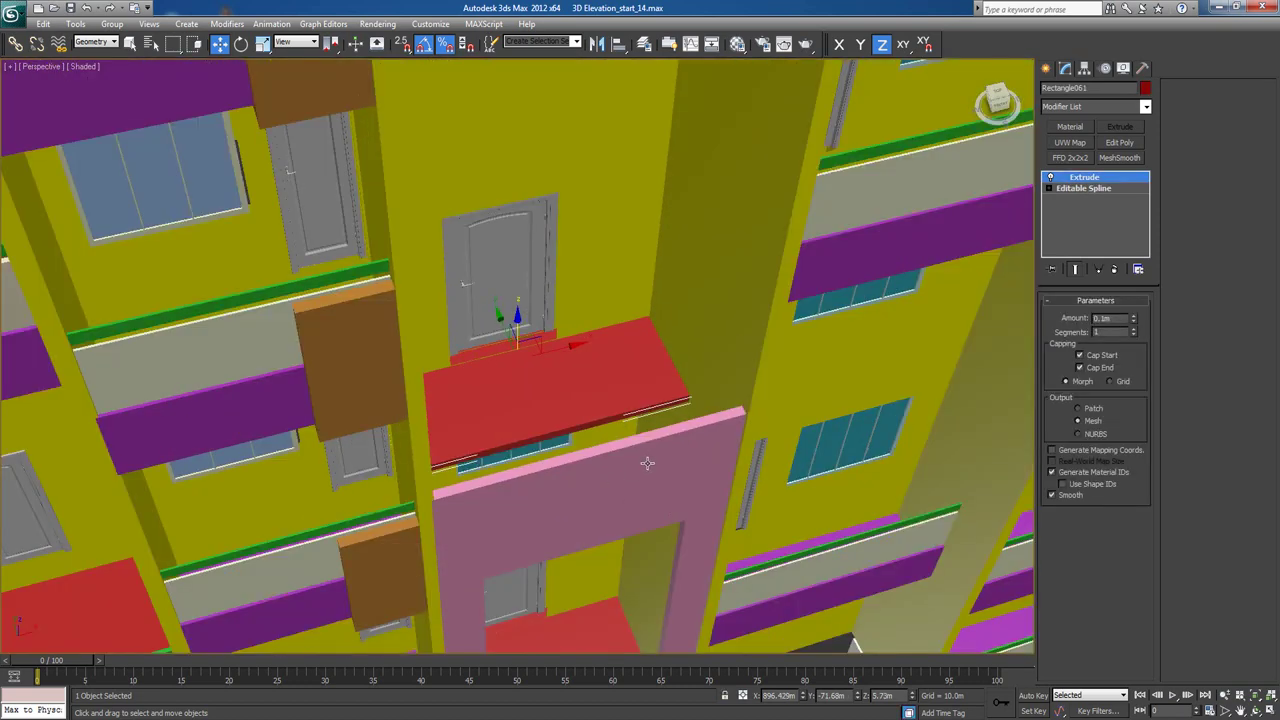
Try a deeper small pink frame by setting its Extrude amount to 1 m.
alt+middle_drag(647, 462, 567, 477)
click(492, 493)
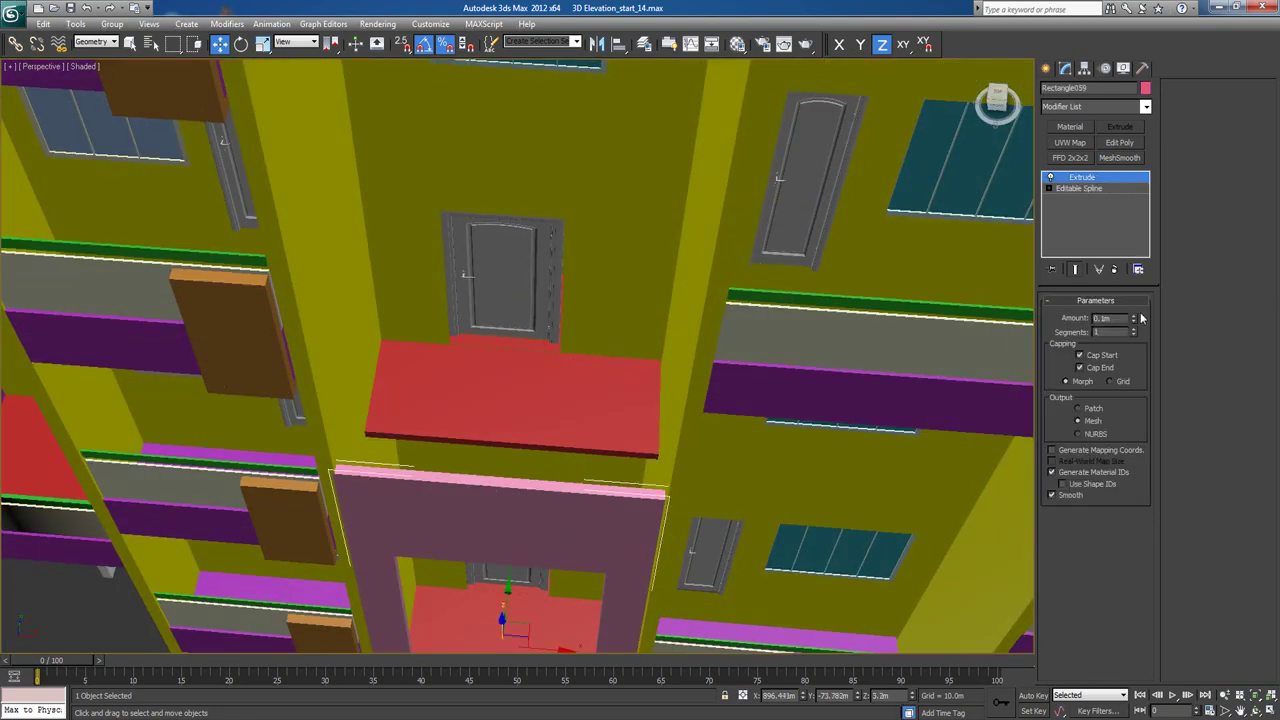
drag(1135, 319, 1136, 311)
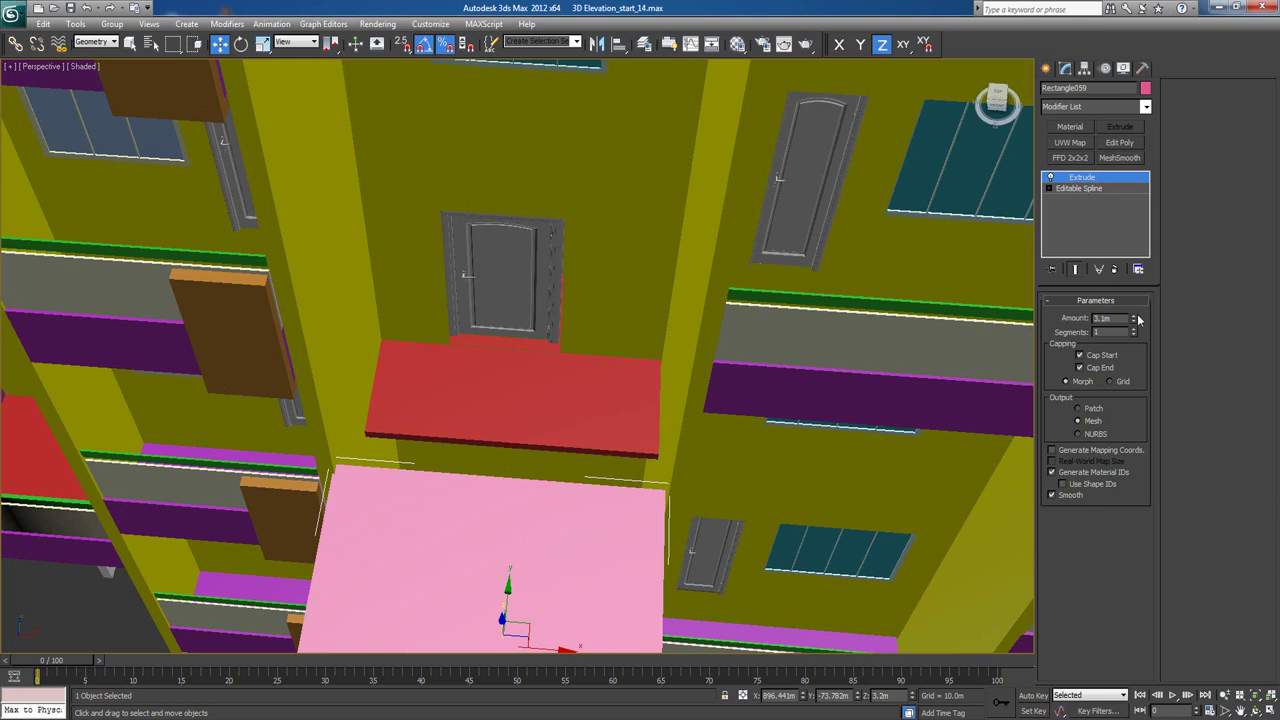
key(ctrl+z)
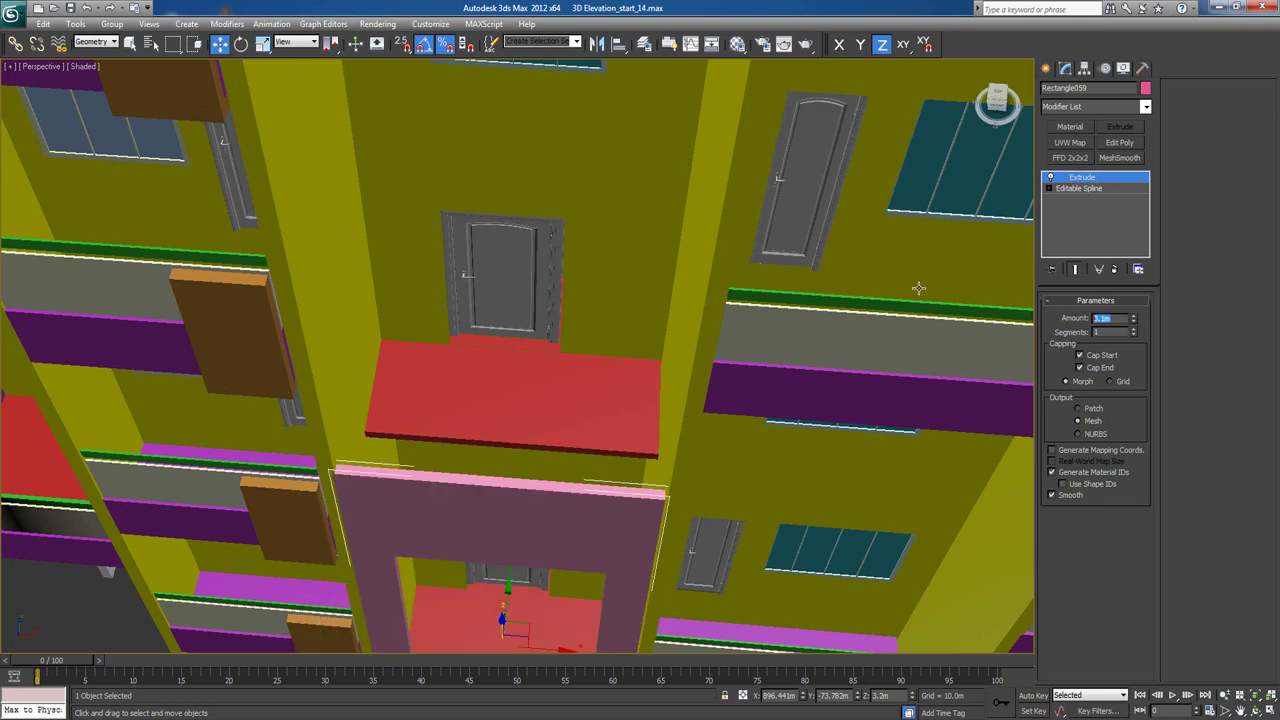
text(1)
key(Return)
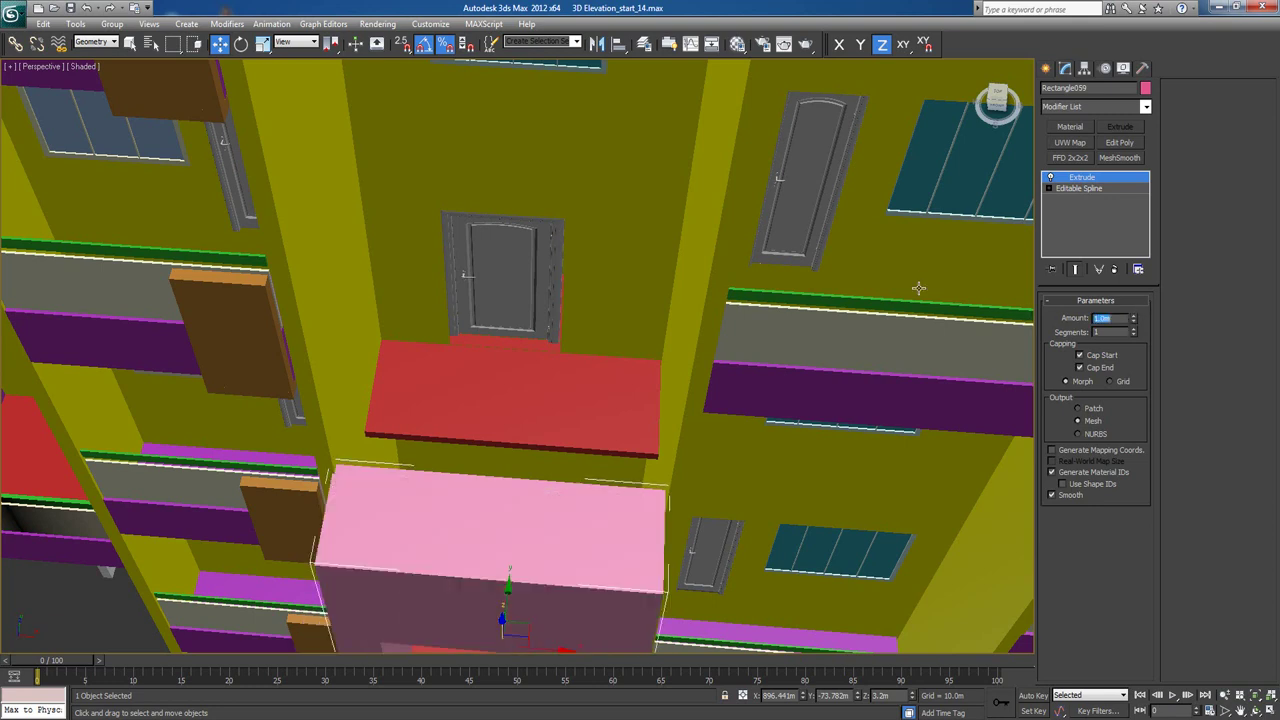
Try moving the deepened pink frame back towards the building along Y to about -73.12 m.
click(1046, 70)
middle_drag(602, 331, 592, 208)
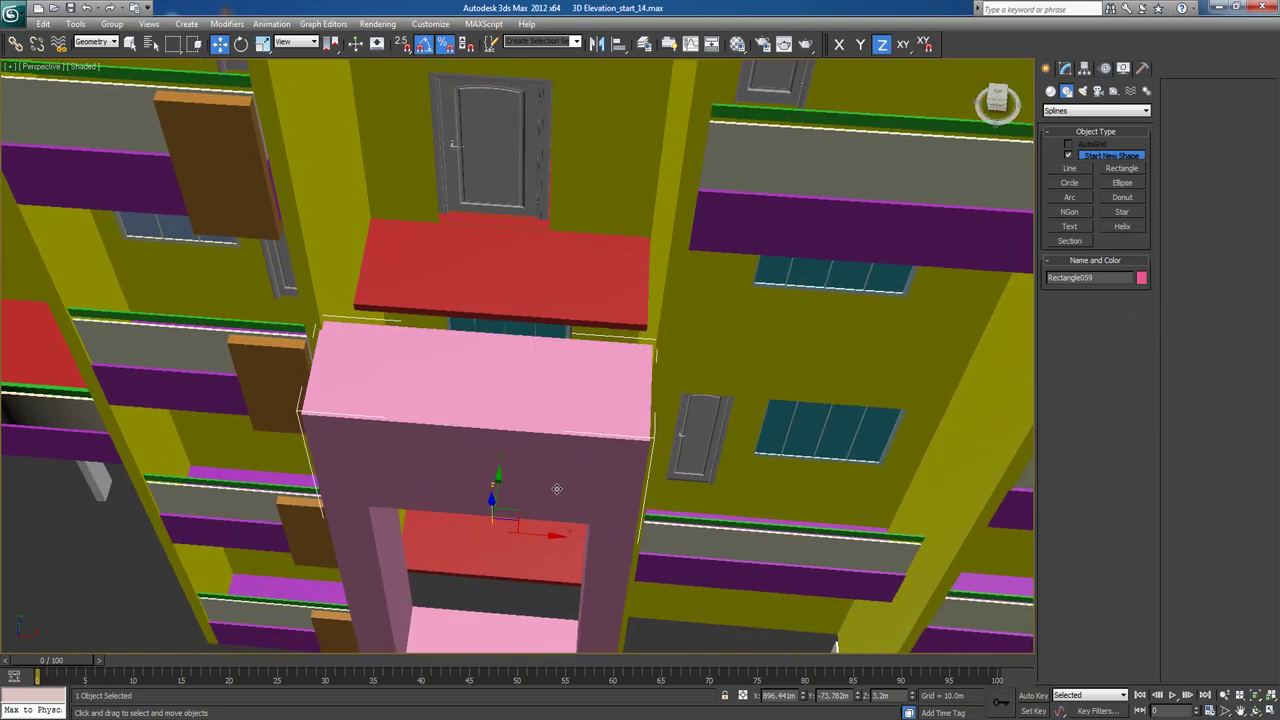
alt+middle_drag(557, 488, 528, 501)
drag(517, 482, 552, 436)
alt+middle_drag(552, 436, 530, 294)
alt+middle_drag(584, 375, 584, 375)
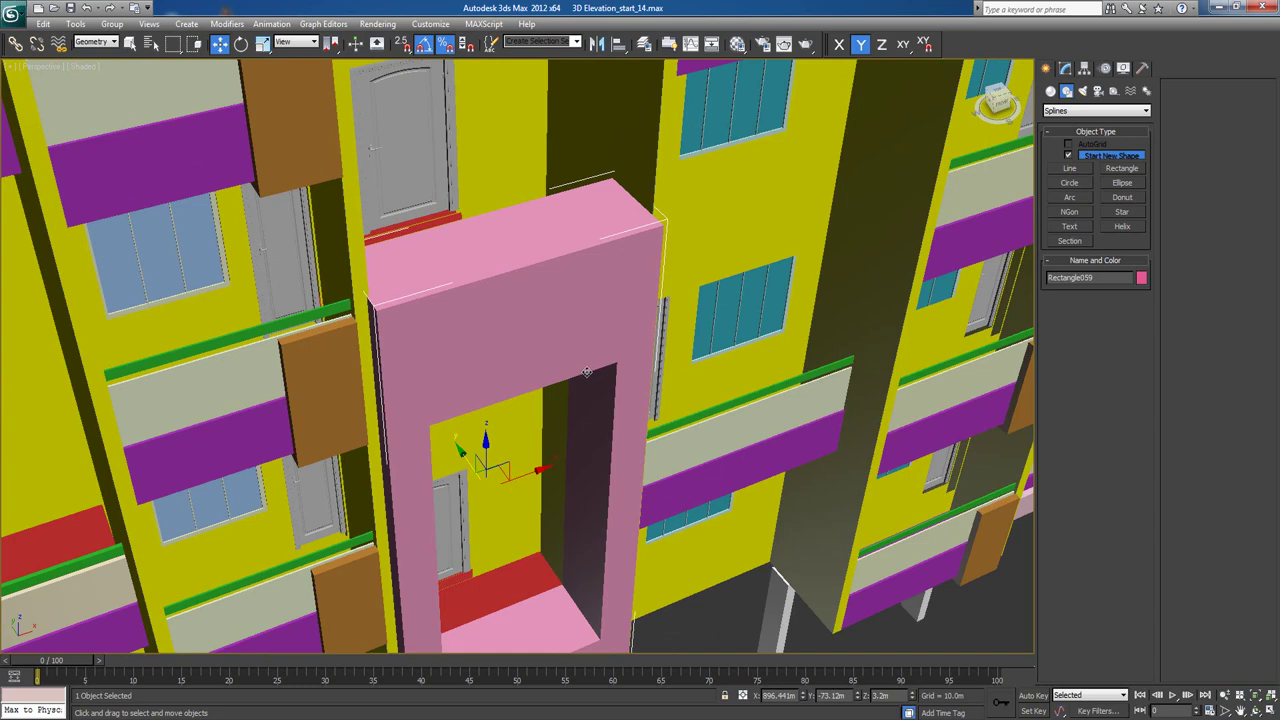
Try fitting the pink frame between the side walls in the wireframe top view, at about X 896.462 m and Y -72.783 m.
key(t)
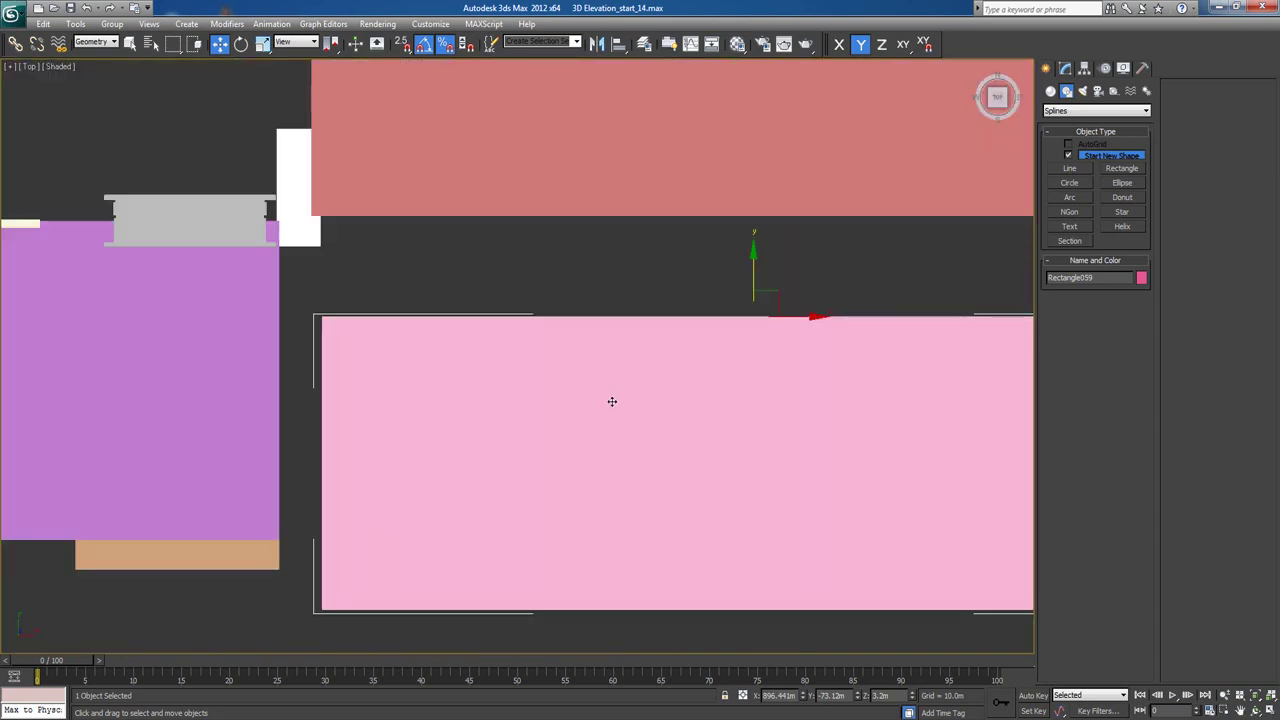
key(F3)
middle_drag(620, 401, 360, 372)
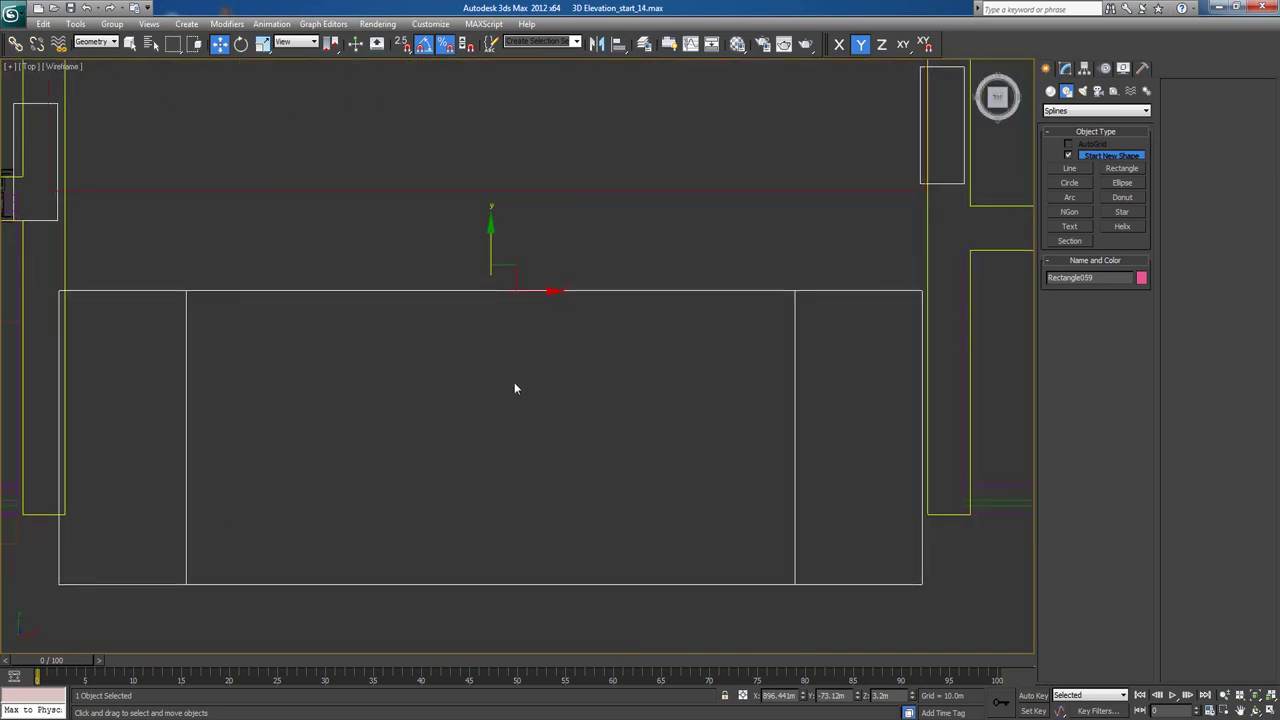
drag(547, 291, 553, 291)
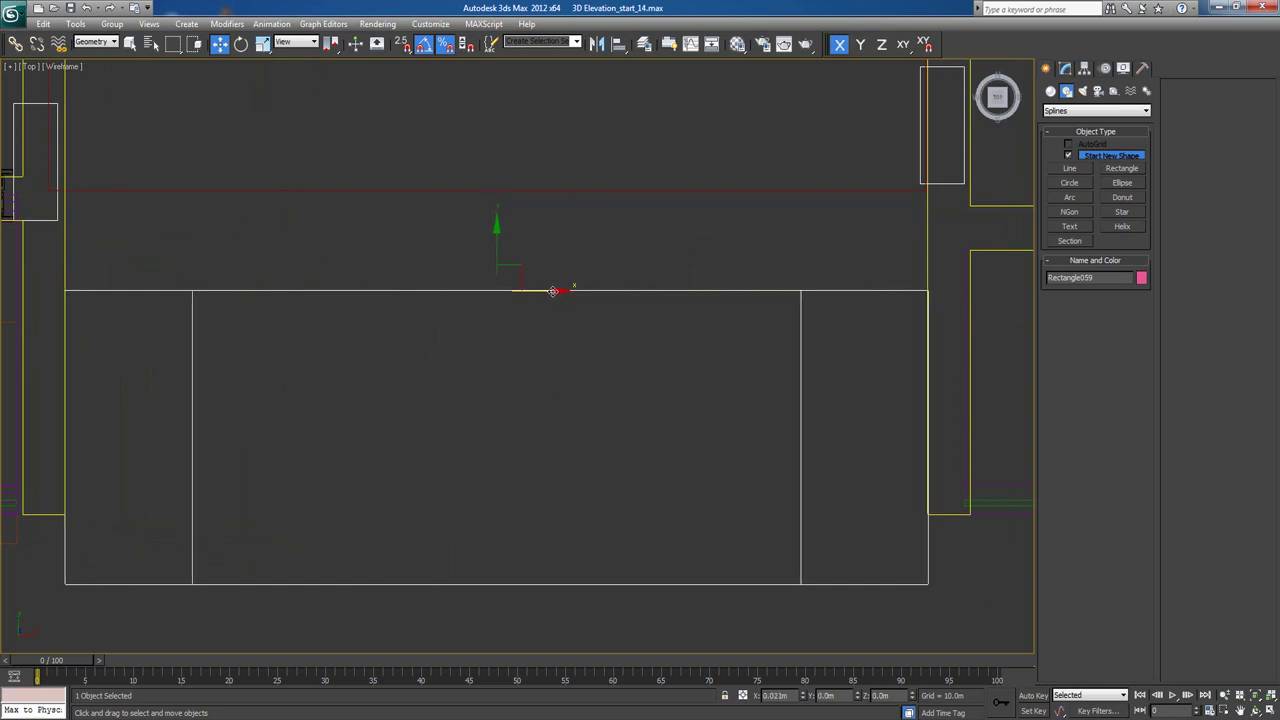
middle_drag(530, 289, 529, 387)
scroll(540, 334, down, 2)
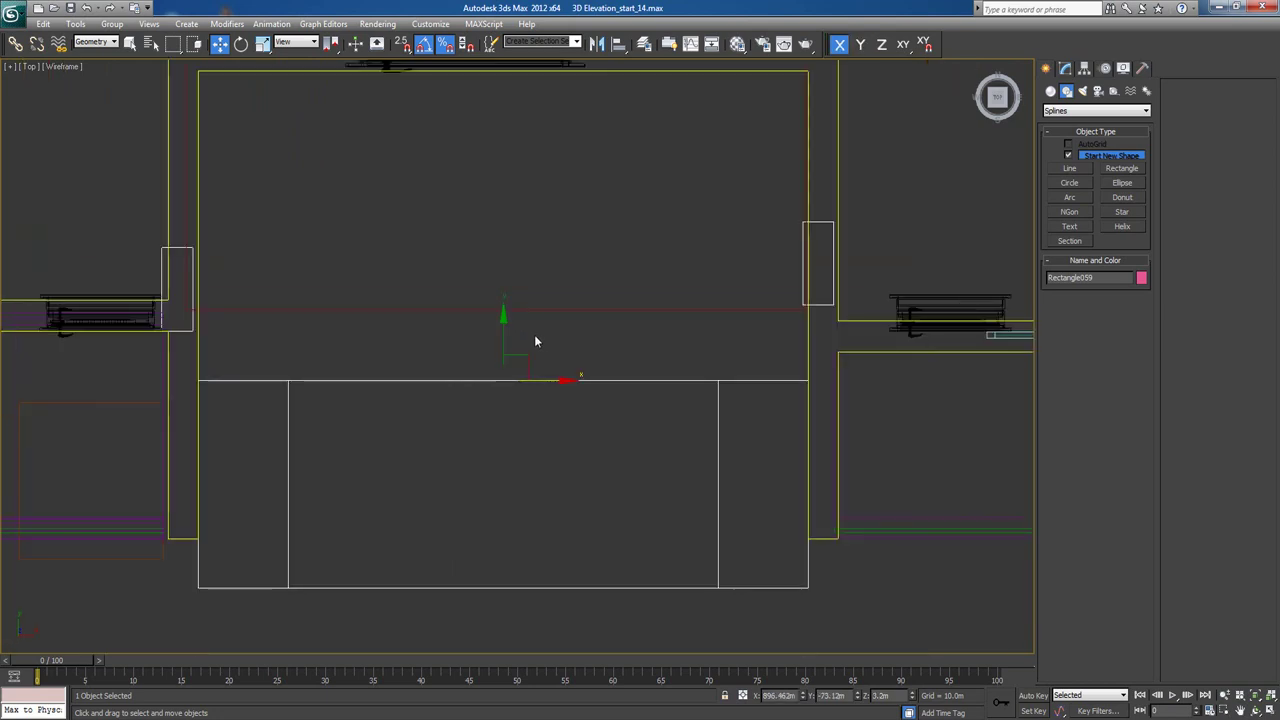
drag(510, 320, 510, 251)
Try an Extrude amount of 2 m for the small pink frame and compare its depth with the side walls.
click(1066, 68)
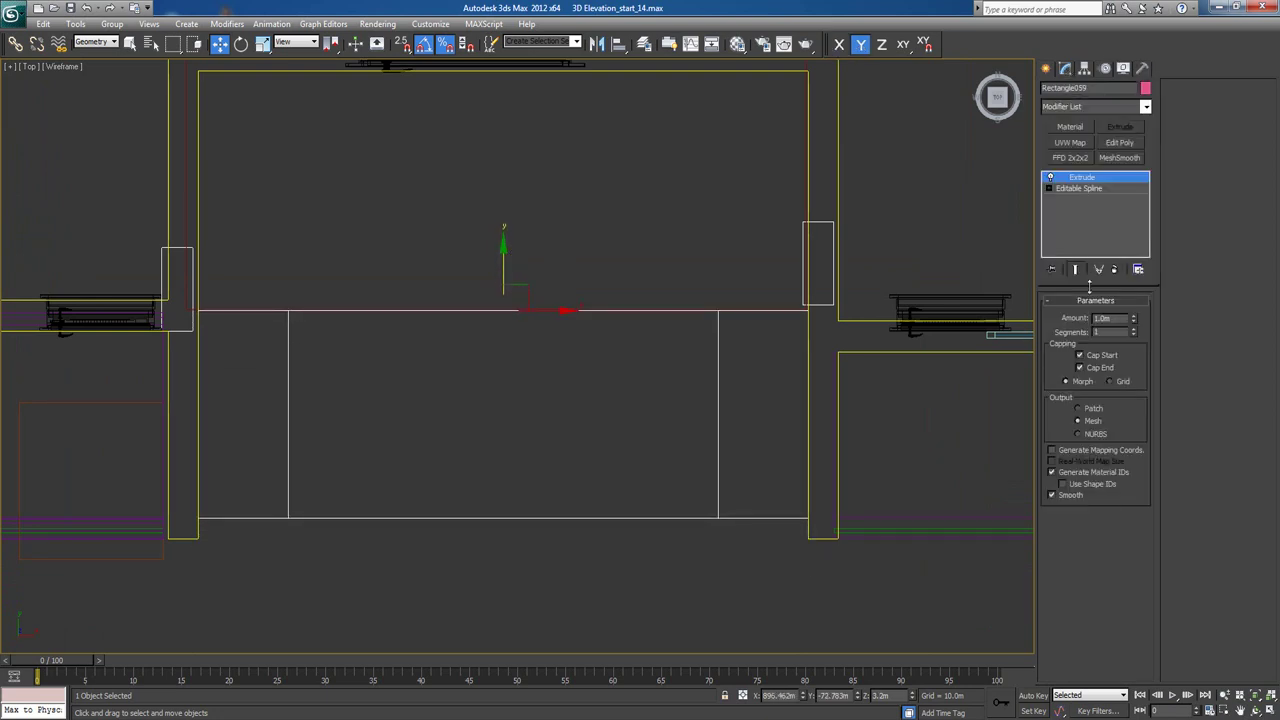
text(2)
key(Return)
click(1046, 68)
scroll(717, 435, down, 5)
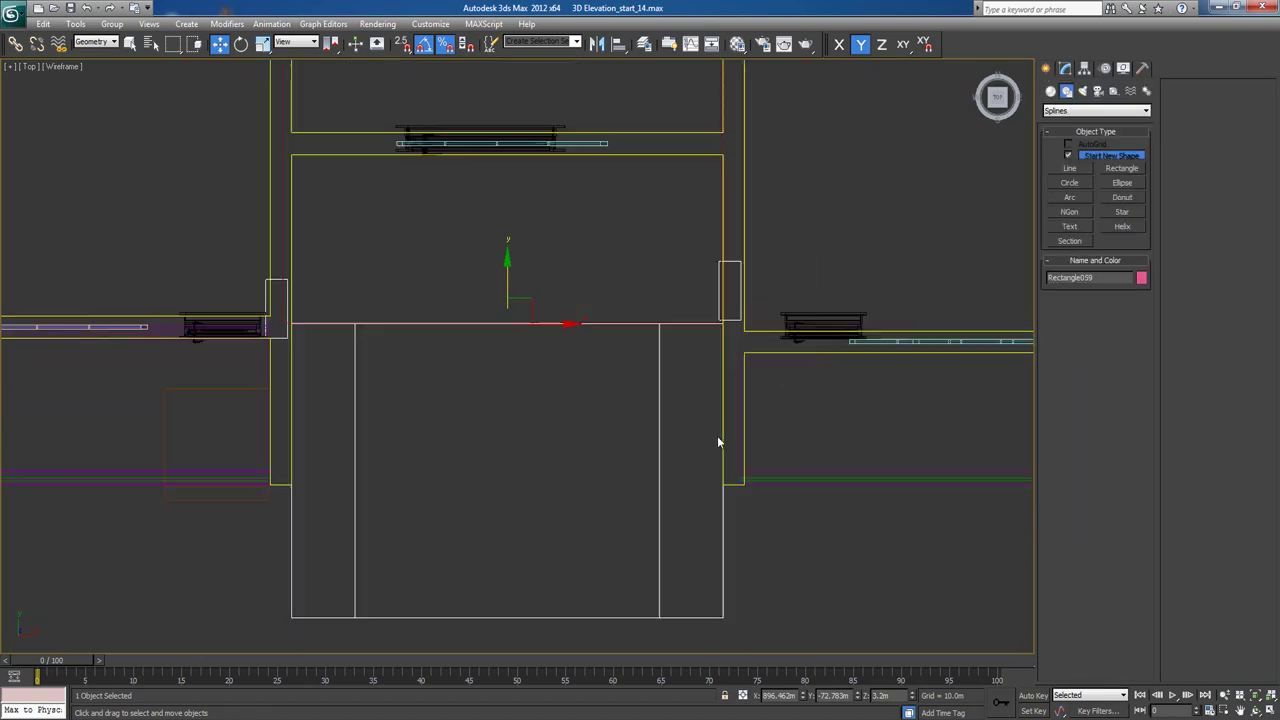
scroll(708, 483, up, 2)
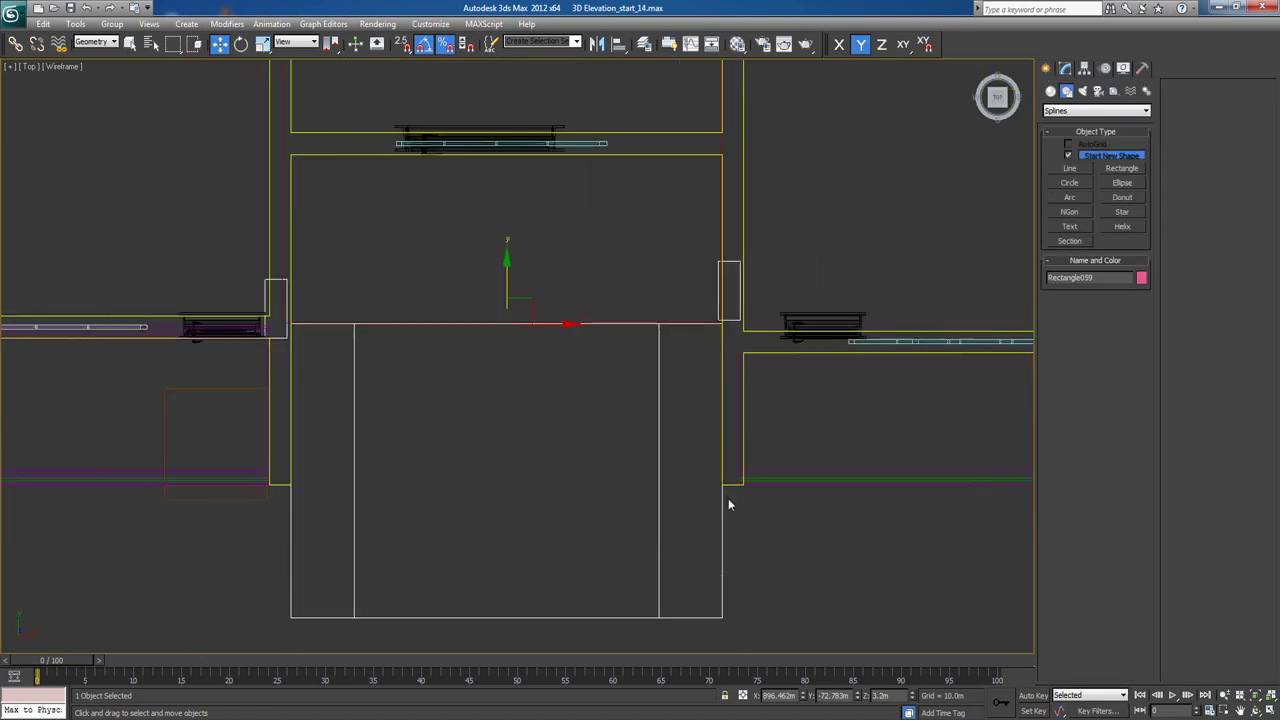
Inspect how far the small pink frame projects from the facade in the shaded perspective view.
key(p)
key(z)
scroll(735, 513, down, 3)
mouse_move(718, 528)
alt+middle_down()
mouse_move(678, 462)
mouse_move(686, 440)
alt+middle_up()
key(F3)
scroll(674, 451, down, 3)
scroll(595, 478, down, 2)
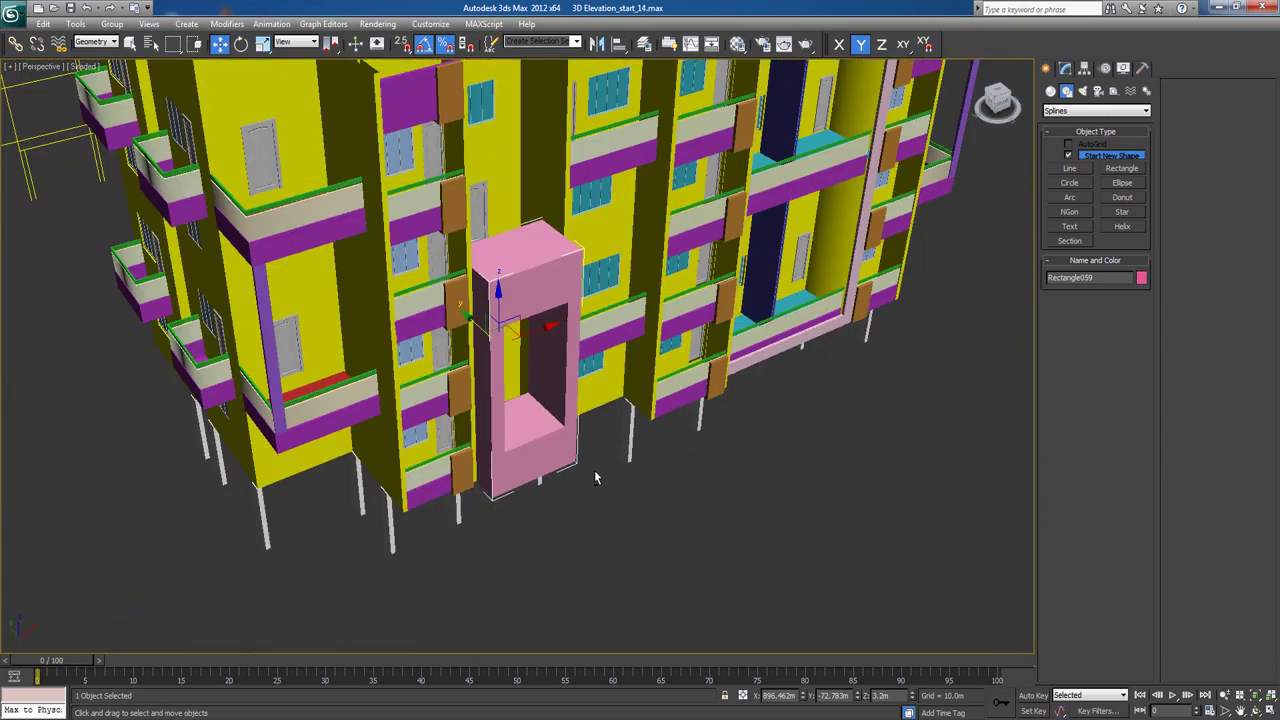
alt+middle_drag(585, 441, 640, 425)
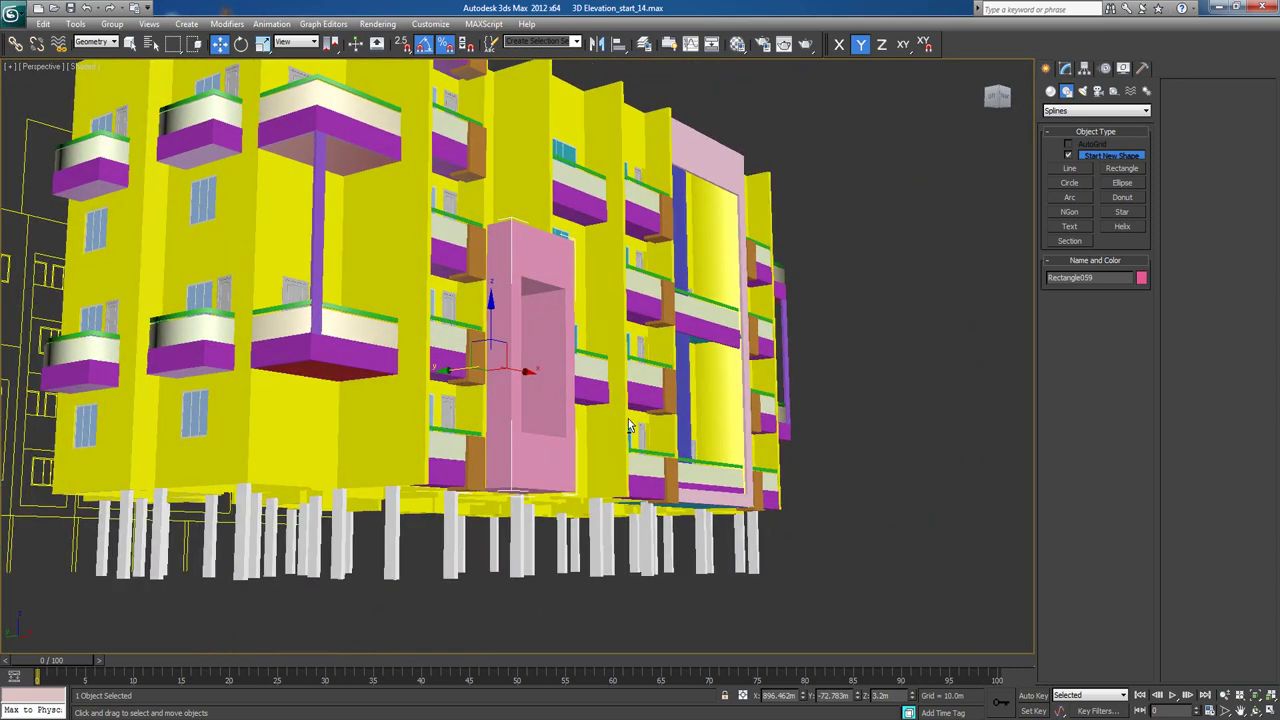
Try an Extrude amount of 1.5 m for the small pink frame and inspect its projection from several angles.
click(1063, 70)
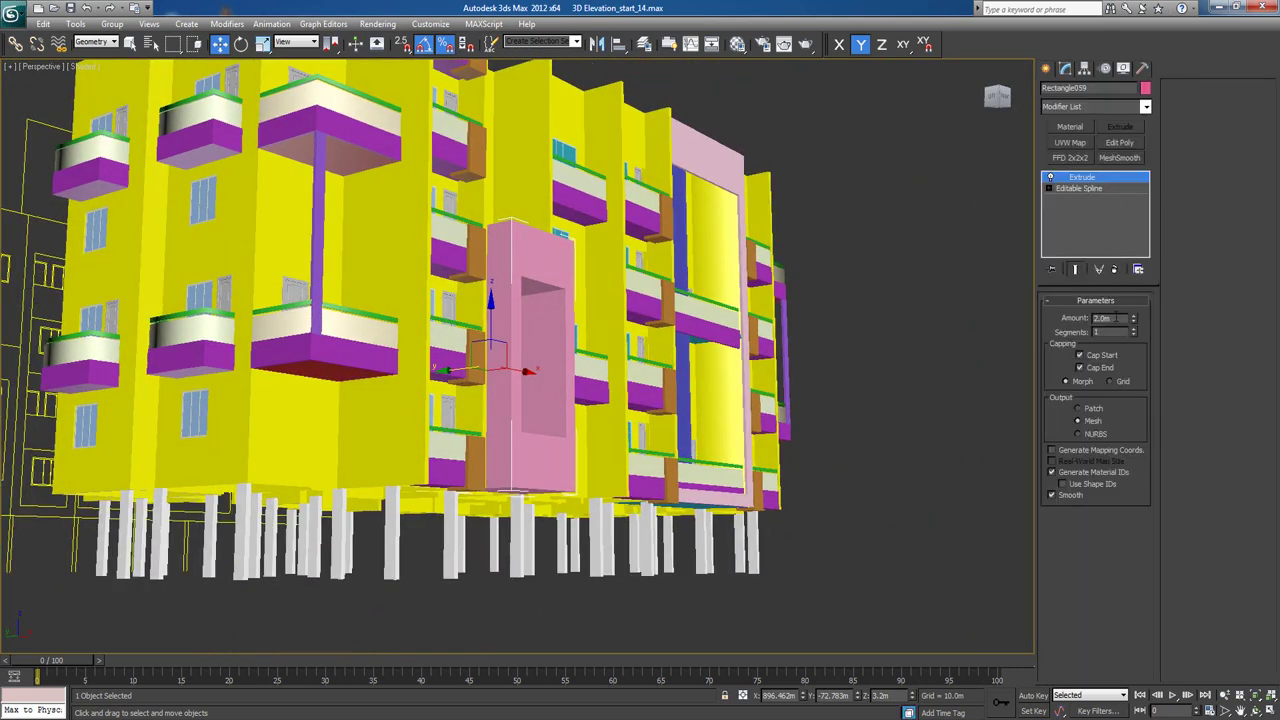
text(1.5)
key(Return)
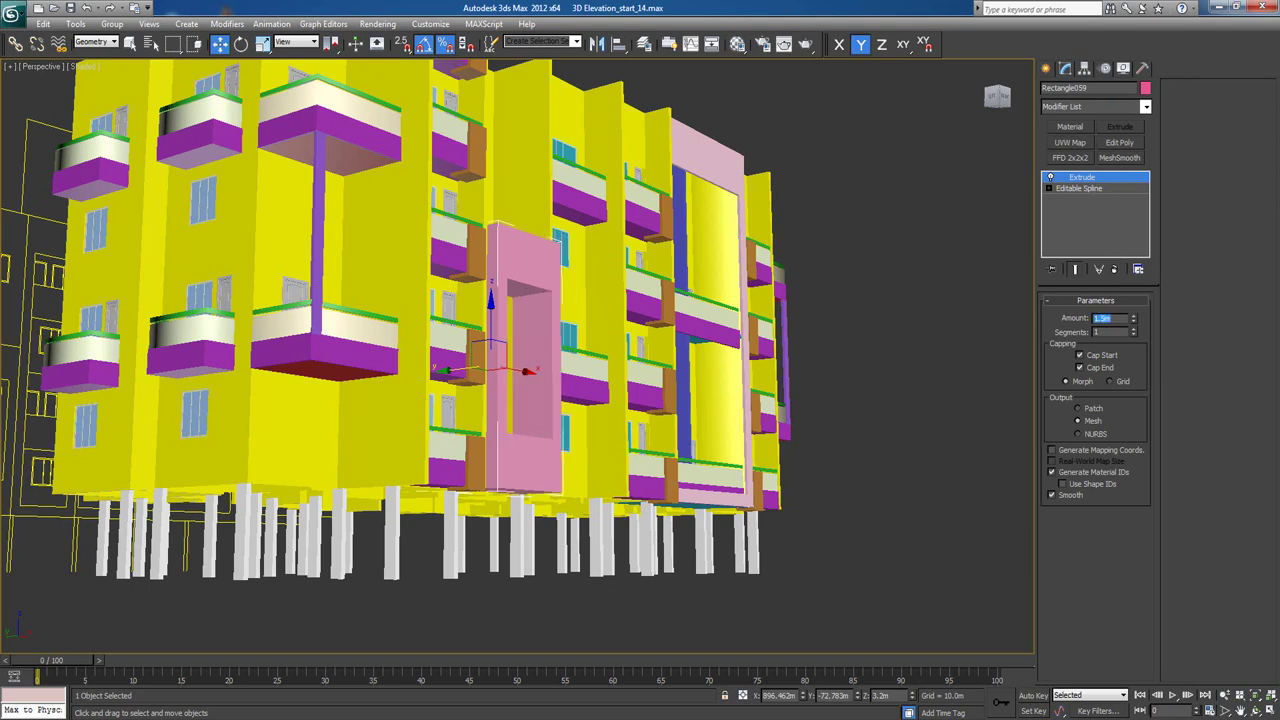
click(1047, 68)
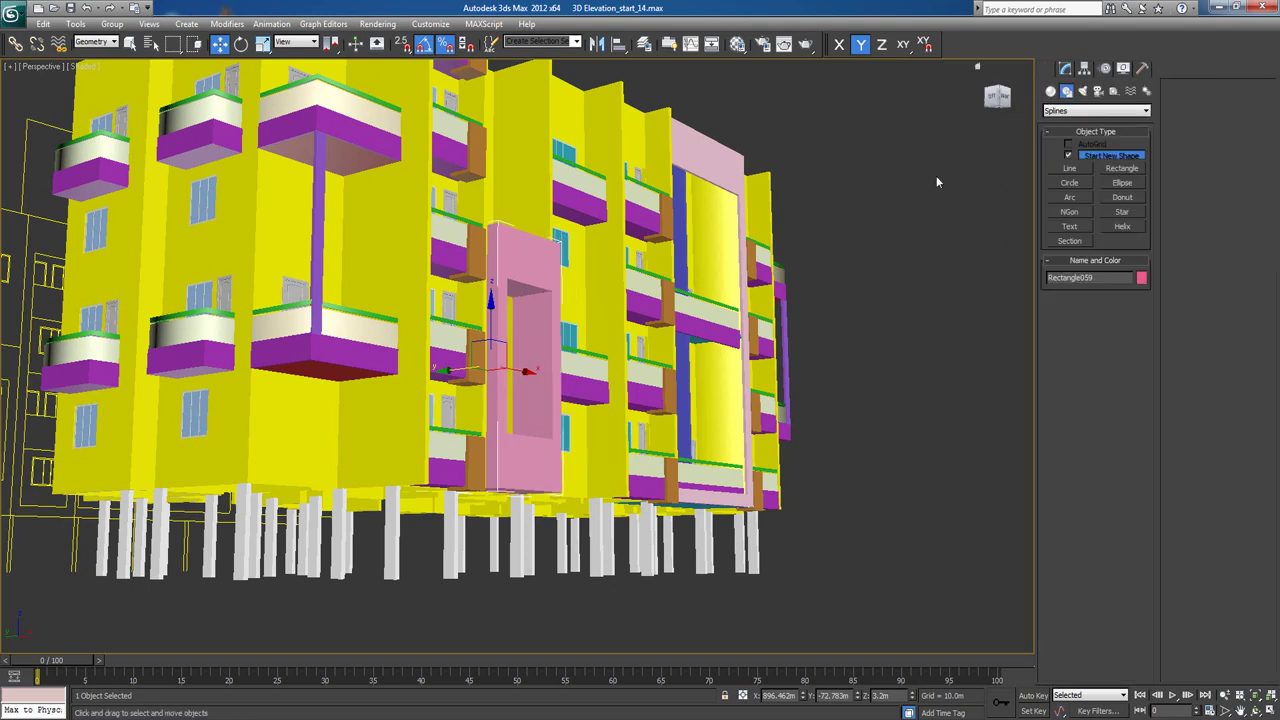
mouse_move(556, 358)
alt+middle_down()
mouse_move(558, 410)
mouse_move(468, 426)
mouse_move(553, 388)
mouse_move(525, 420)
mouse_move(605, 475)
alt+middle_up()
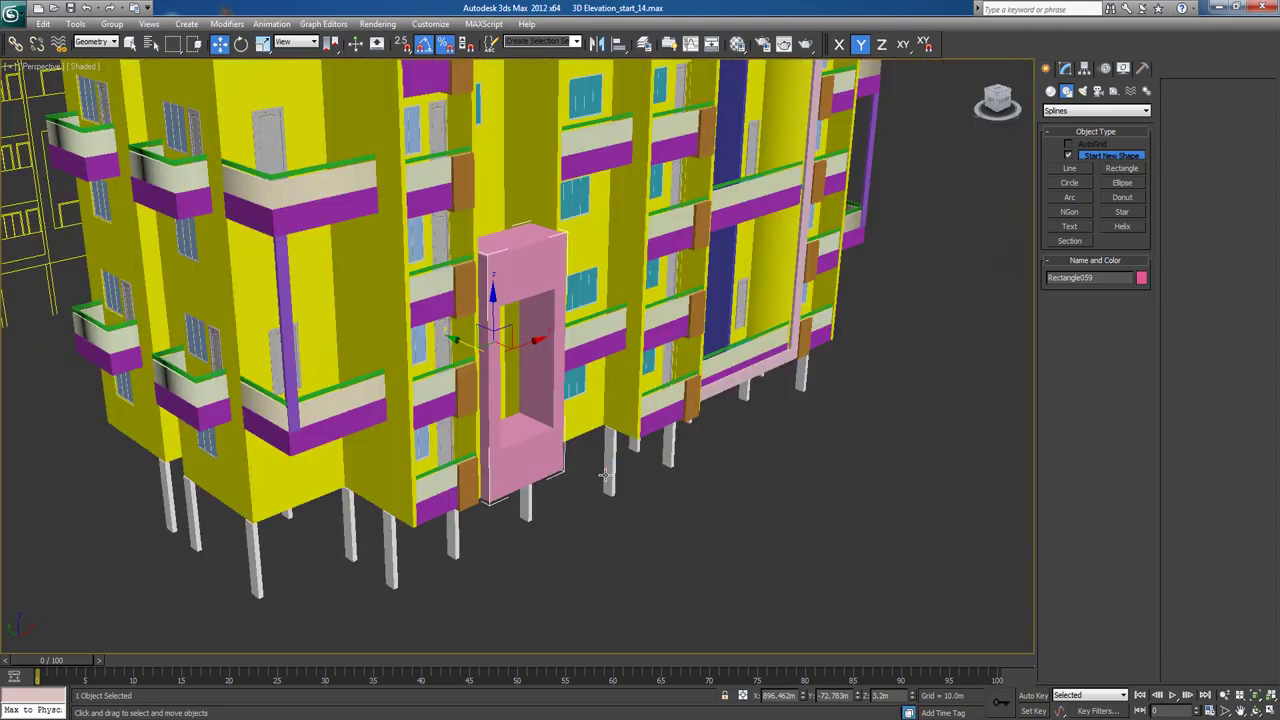
alt+middle_drag(560, 368, 530, 335)
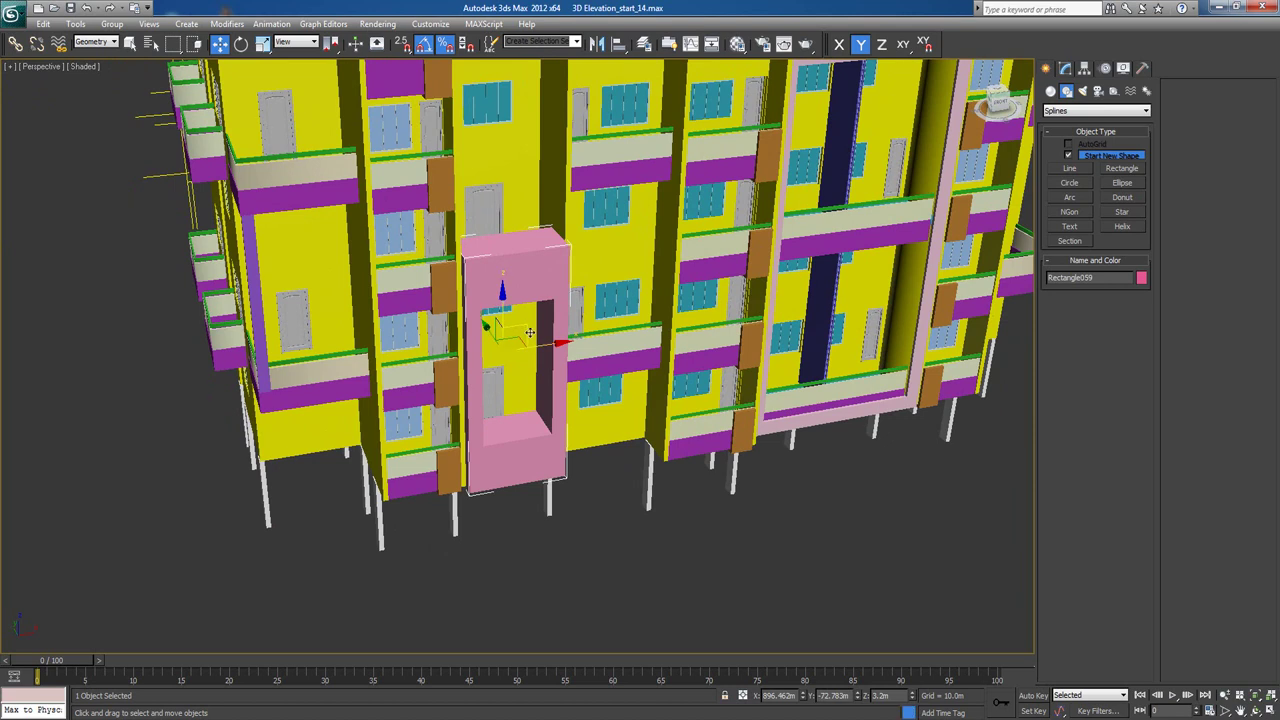
Undo the extrusion and position changes made to the small pink frame.
key(ctrl+z)
key(ctrl+z)
key(ctrl+z)
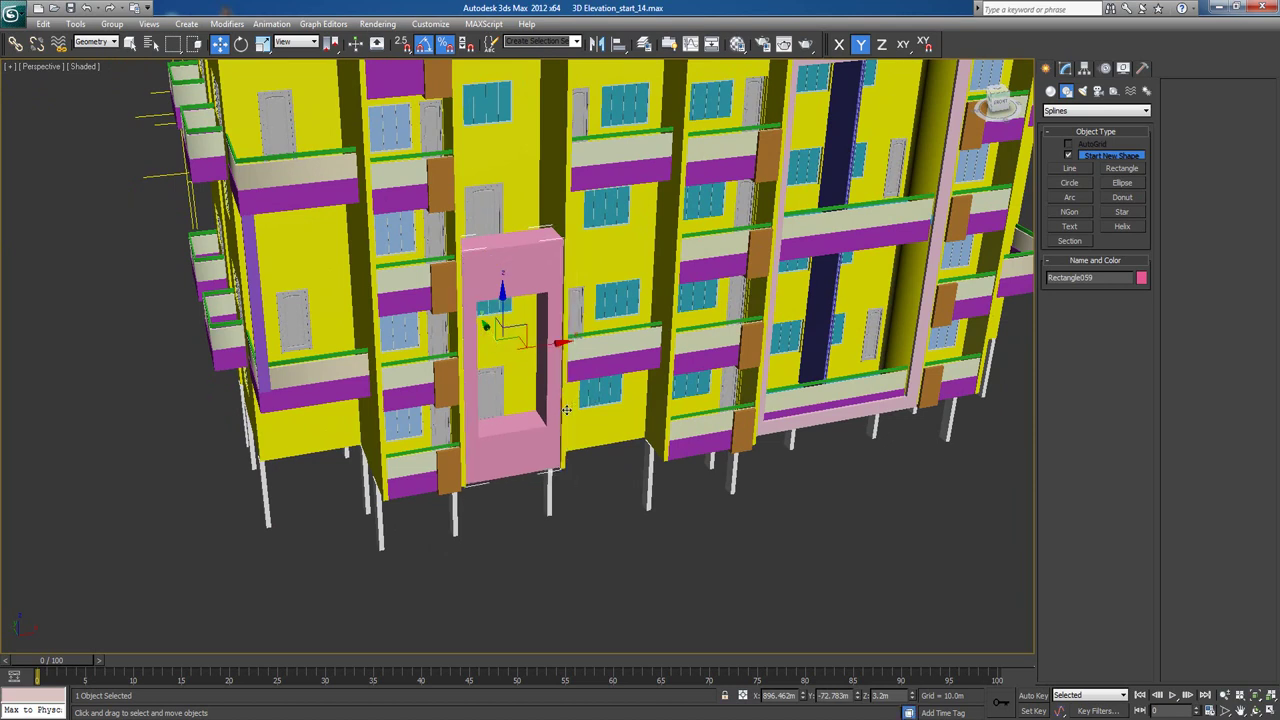
key(ctrl+z)
key(ctrl+z)
key(ctrl+z)
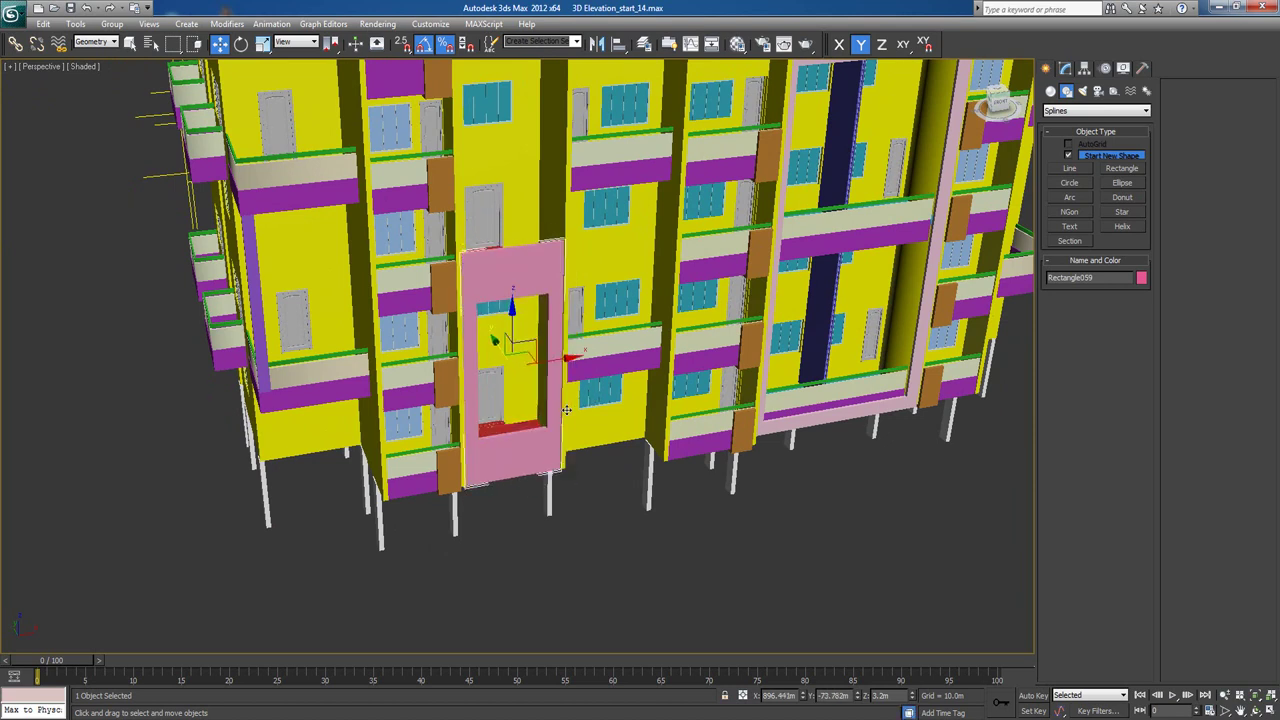
Move the small pink frame outward along Y, away from the facade.
alt+middle_drag(601, 494, 508, 360)
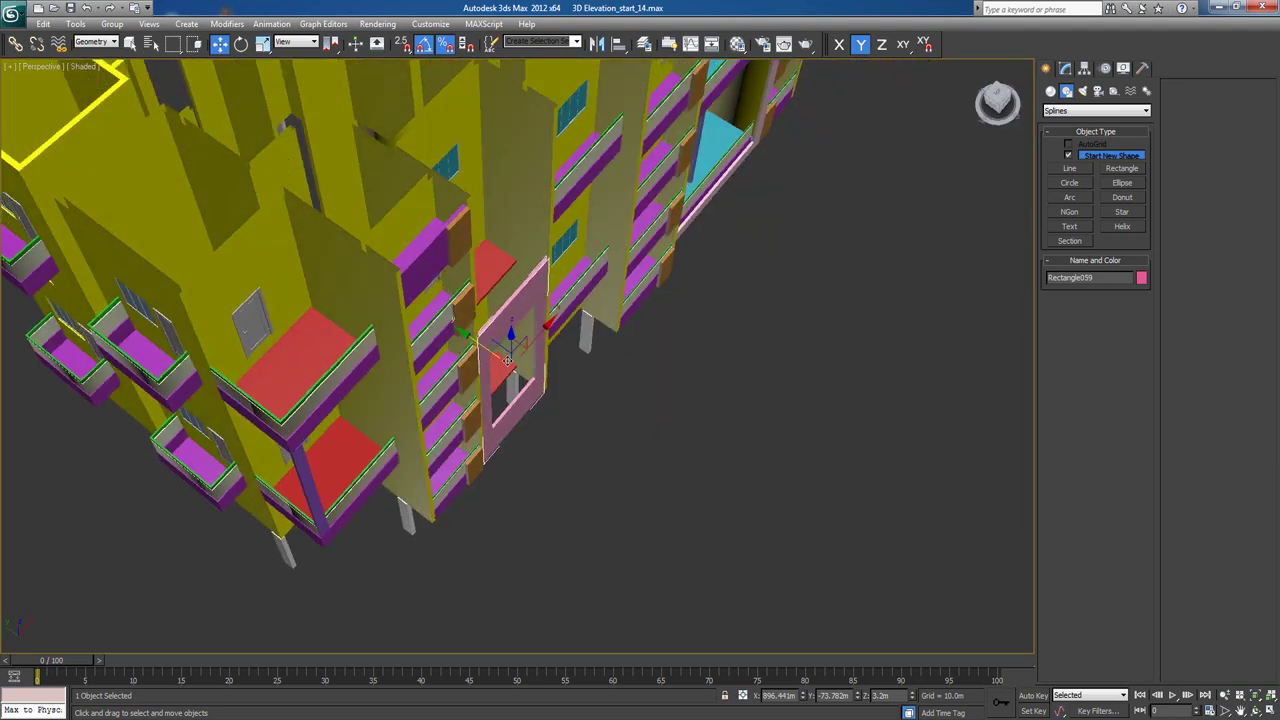
drag(470, 336, 486, 347)
alt+middle_drag(614, 421, 533, 288)
Add an Edit Poly modifier to the upper red balcony slab behind the frame and switch to vertex editing.
click(529, 267)
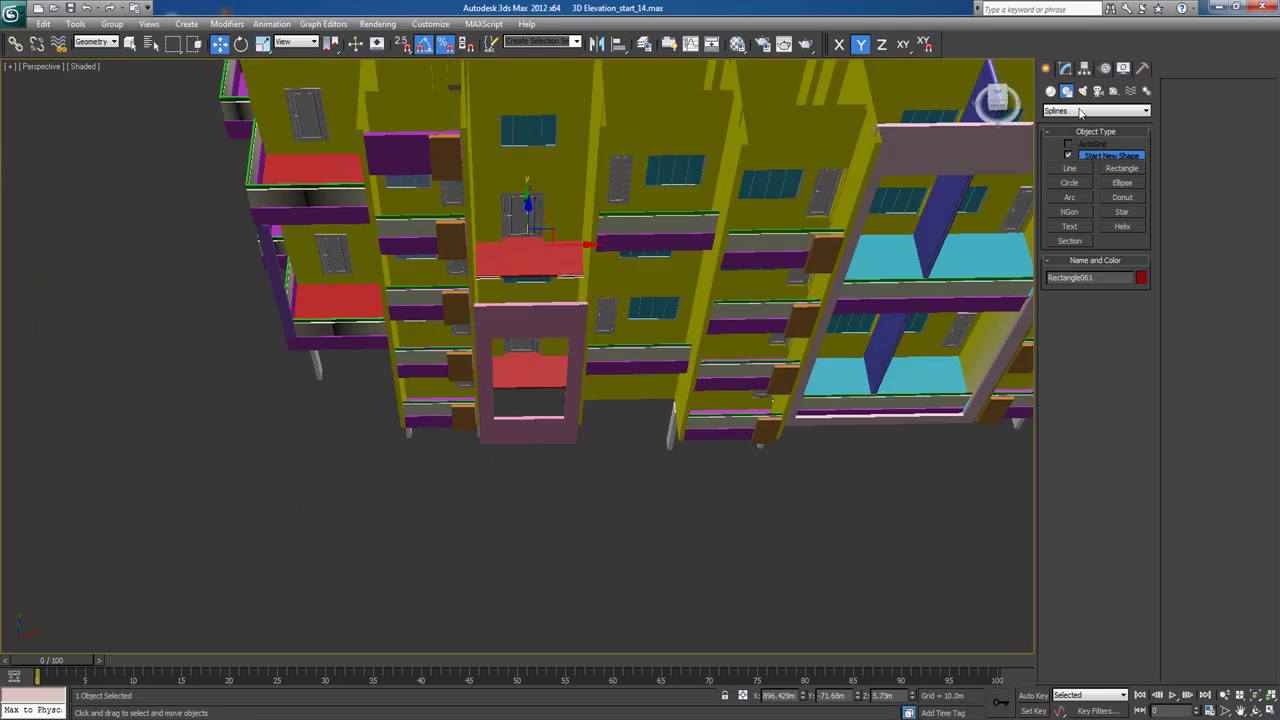
click(1066, 69)
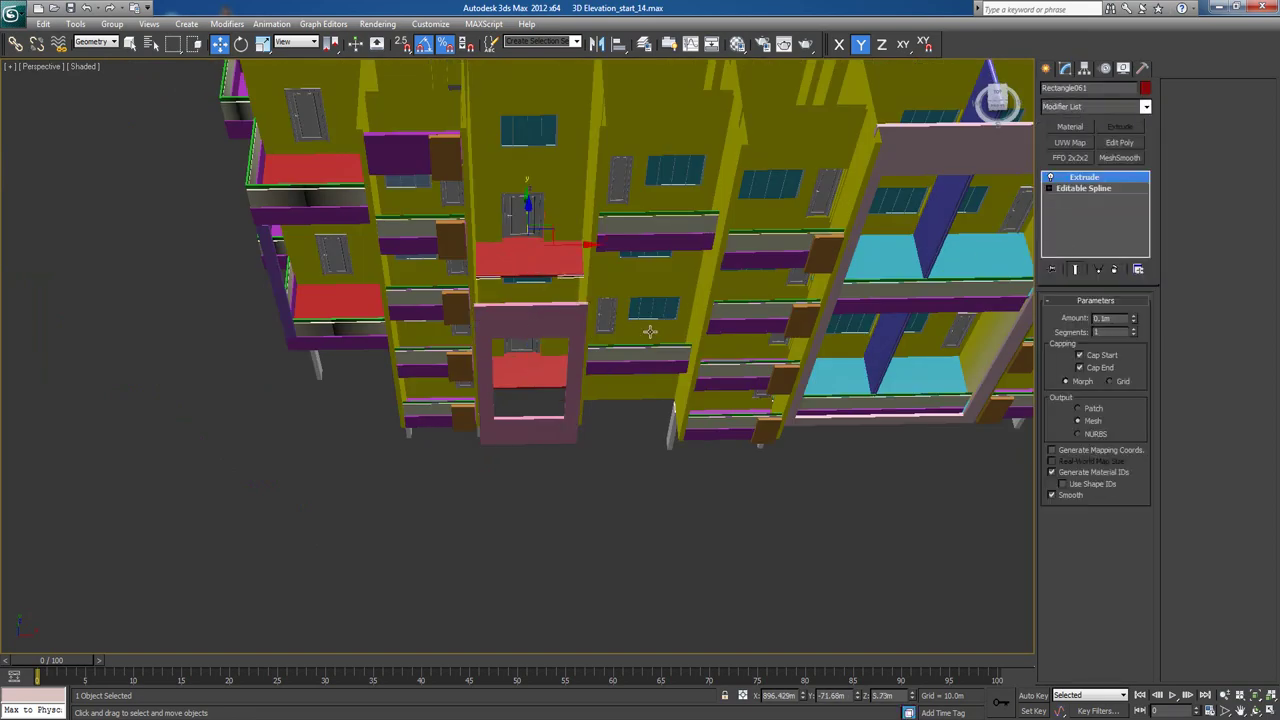
scroll(561, 339, up, 5)
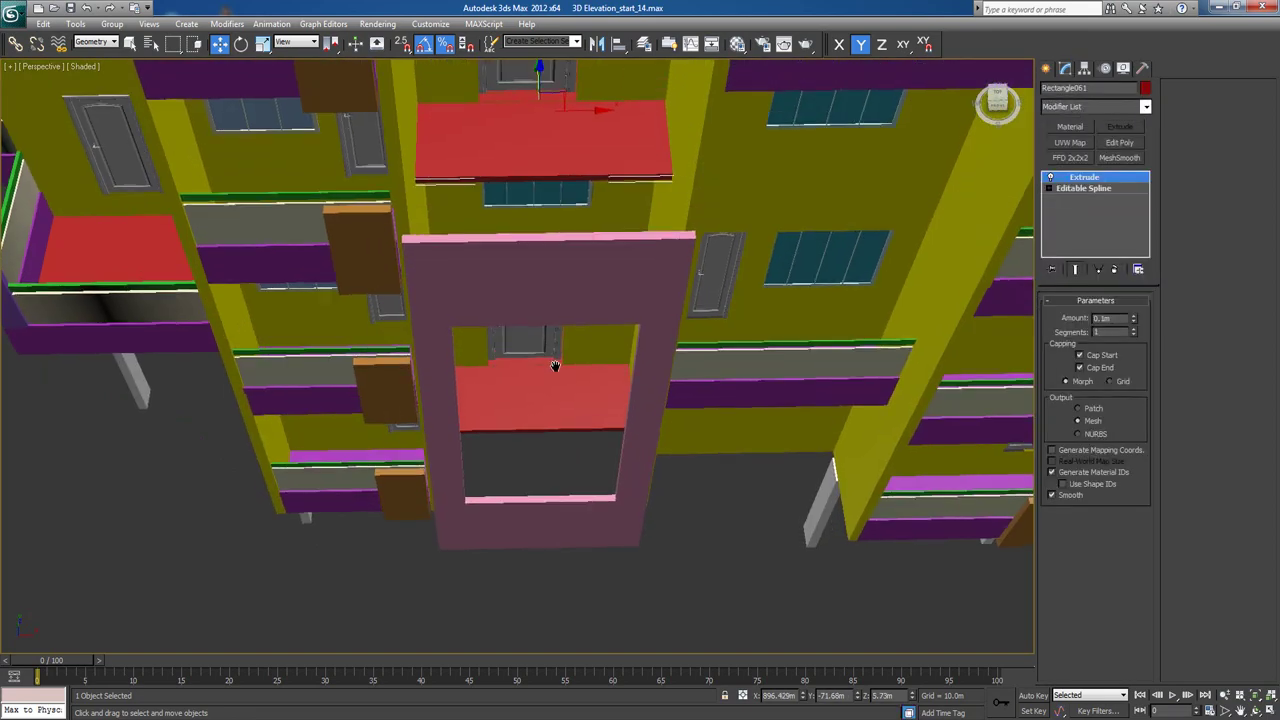
click(1118, 144)
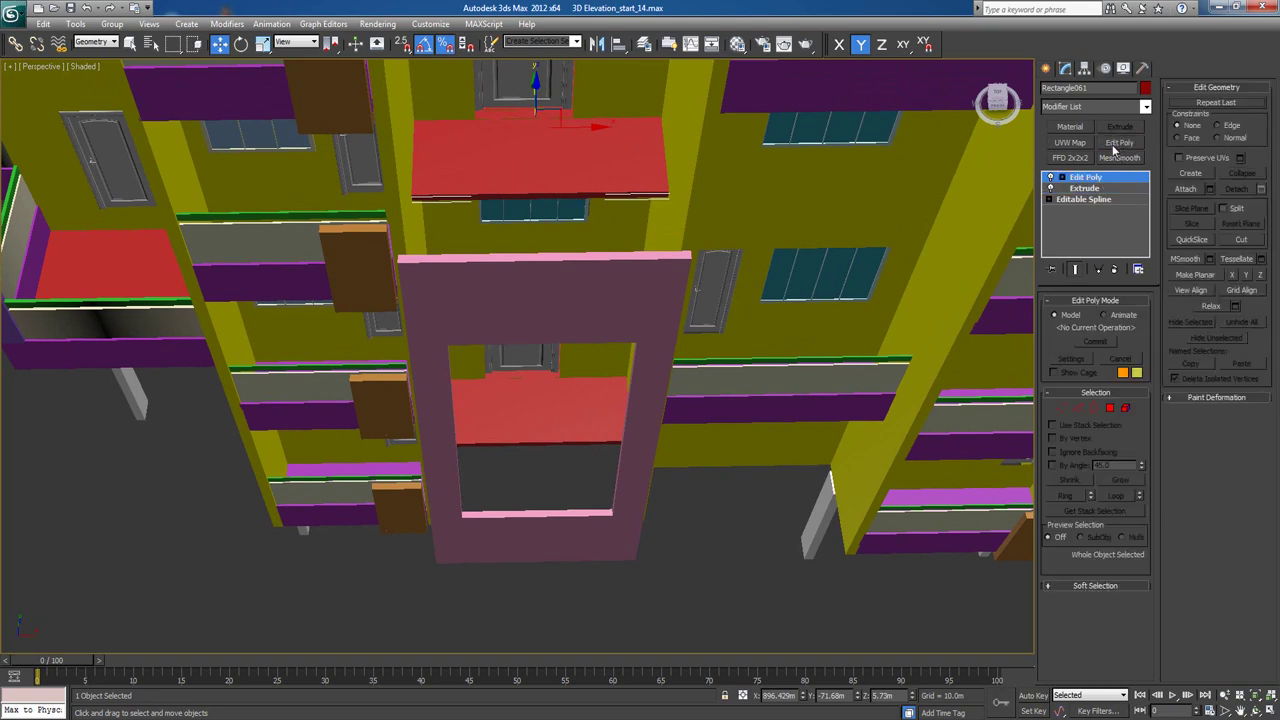
click(1062, 410)
Select the red slab's four front corner vertices and move them outward about 1.05 m along Y.
alt+middle_drag(690, 300, 687, 305)
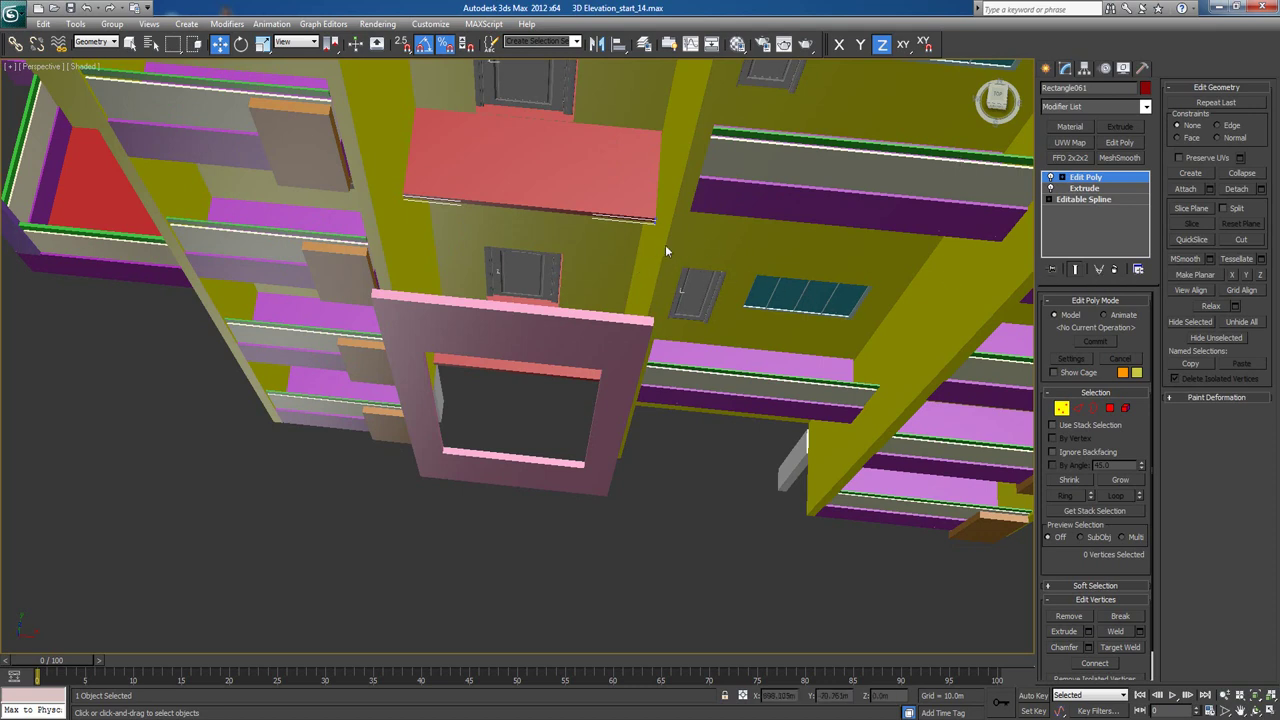
drag(666, 240, 662, 212)
key(ctrl+z)
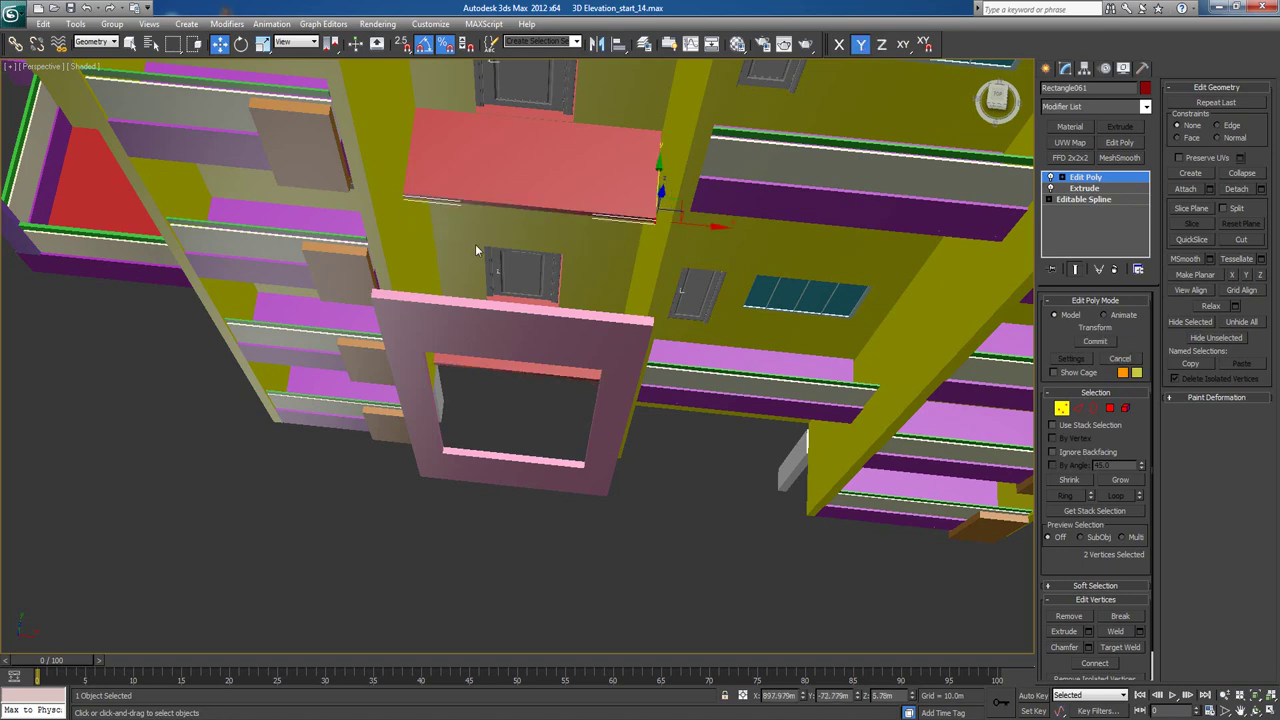
key(F3)
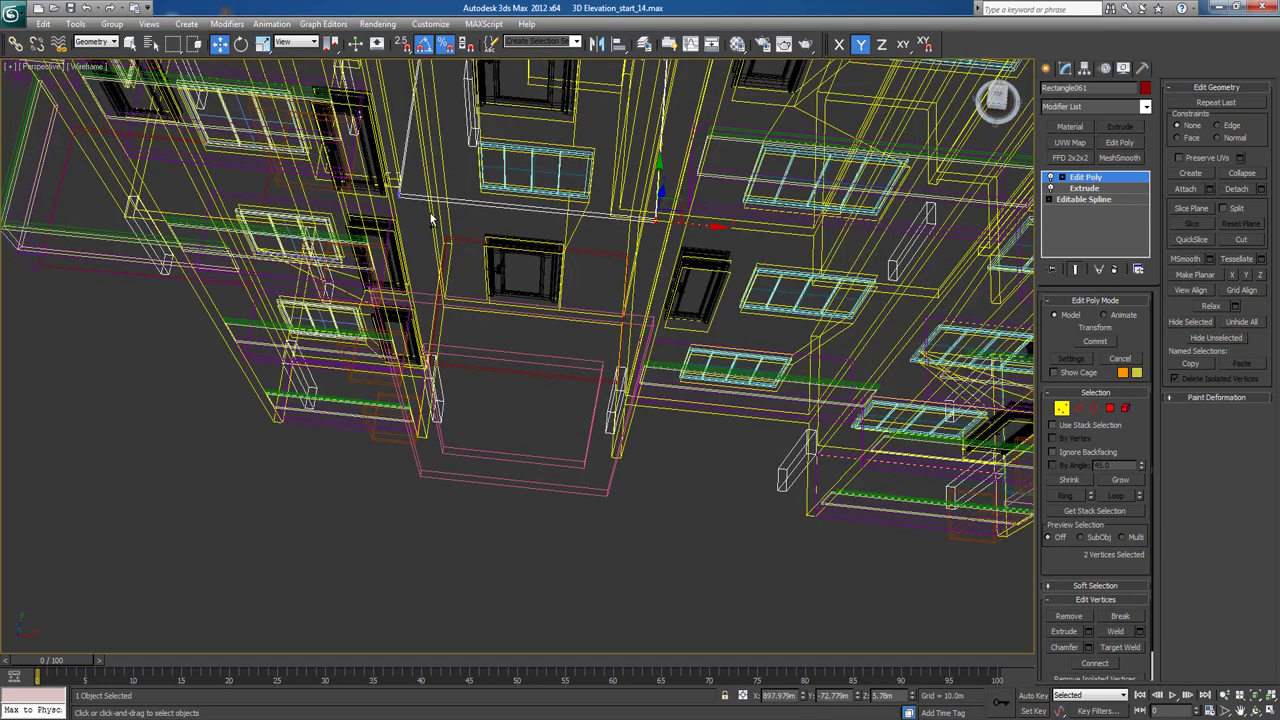
ctrl+drag(385, 180, 431, 218)
drag(533, 153, 534, 236)
key(F3)
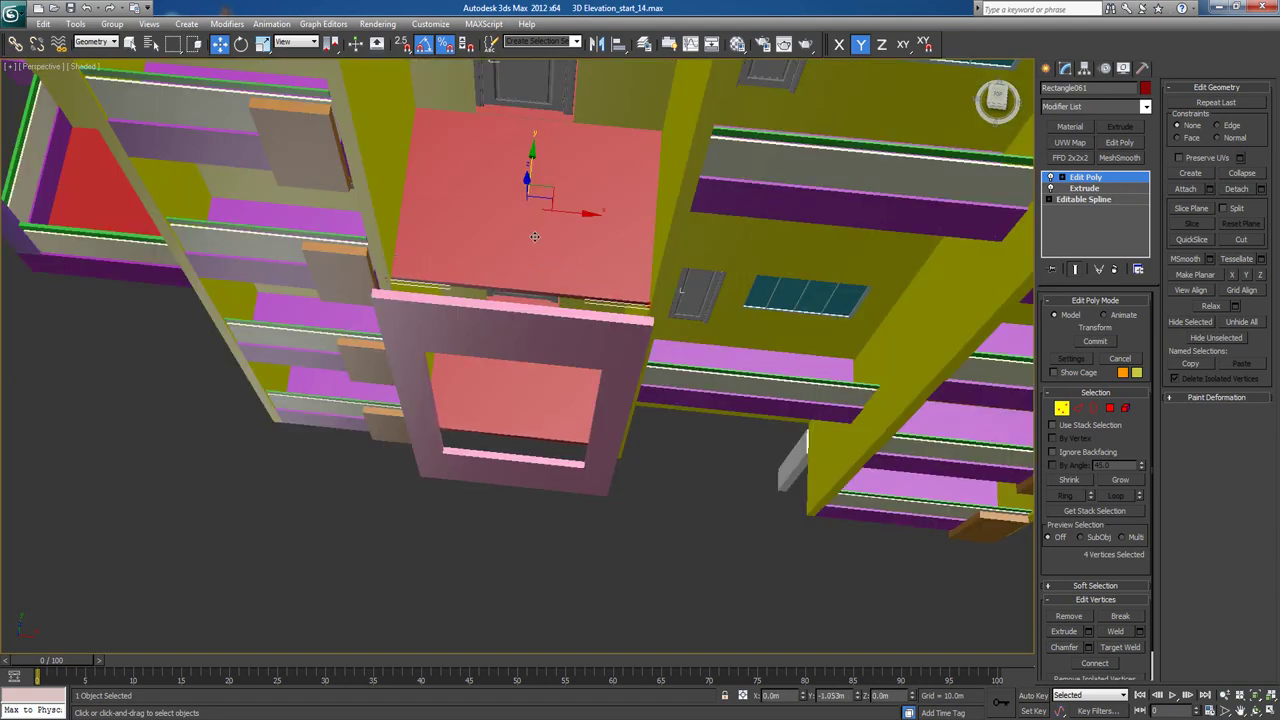
Align the red slab's front vertices along Y with the front ends of the side walls in the top view.
alt+middle_drag(600, 349, 676, 284)
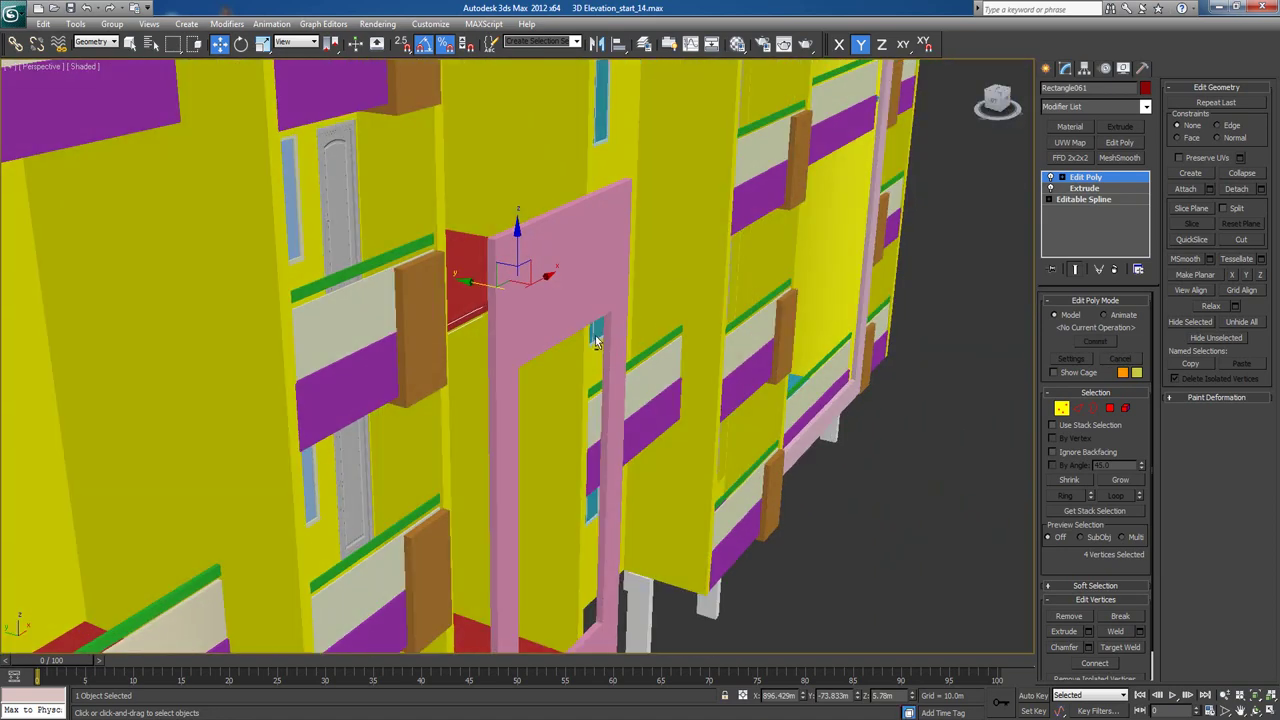
alt+middle_drag(596, 341, 620, 349)
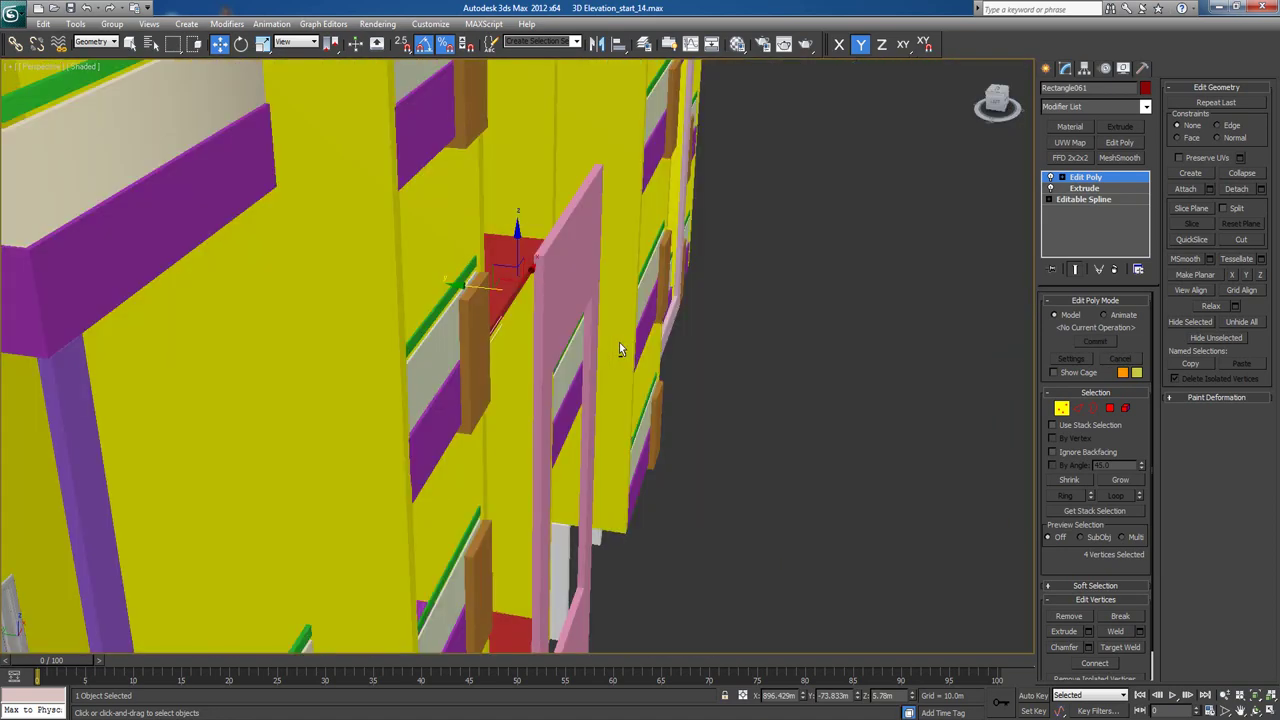
key(t)
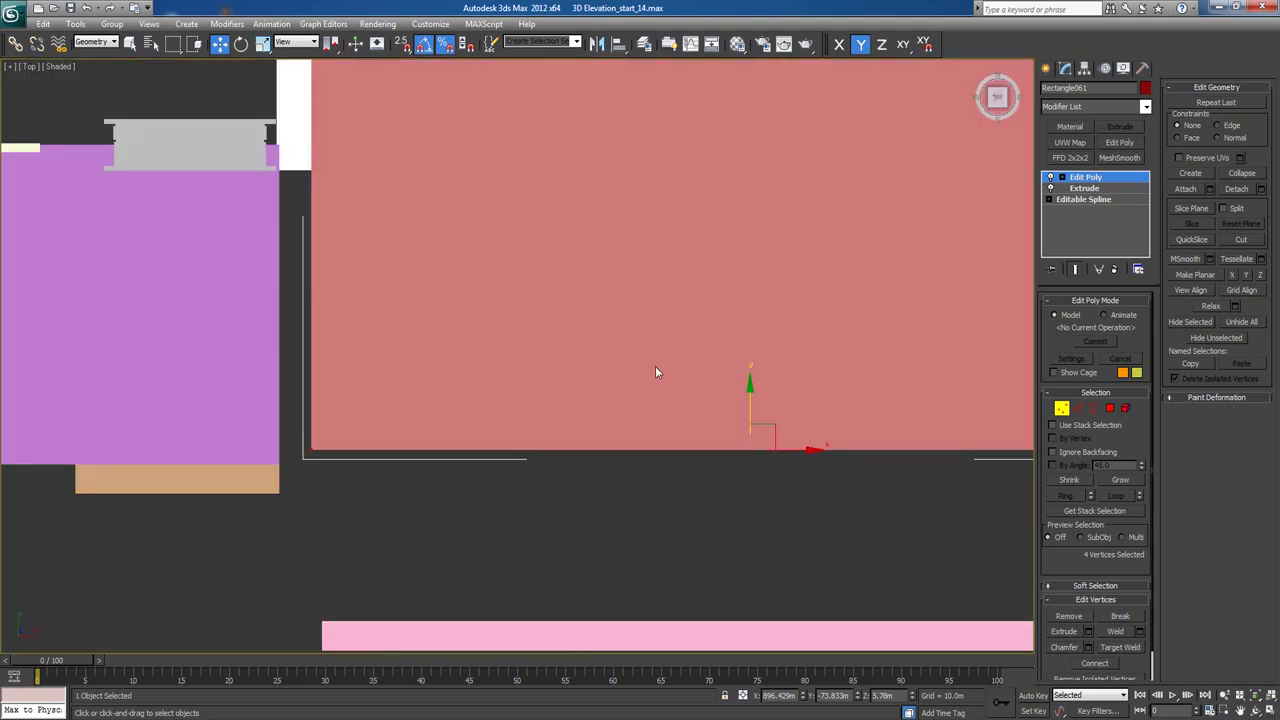
scroll(655, 366, down, 3)
key(F3)
scroll(660, 375, up, 5)
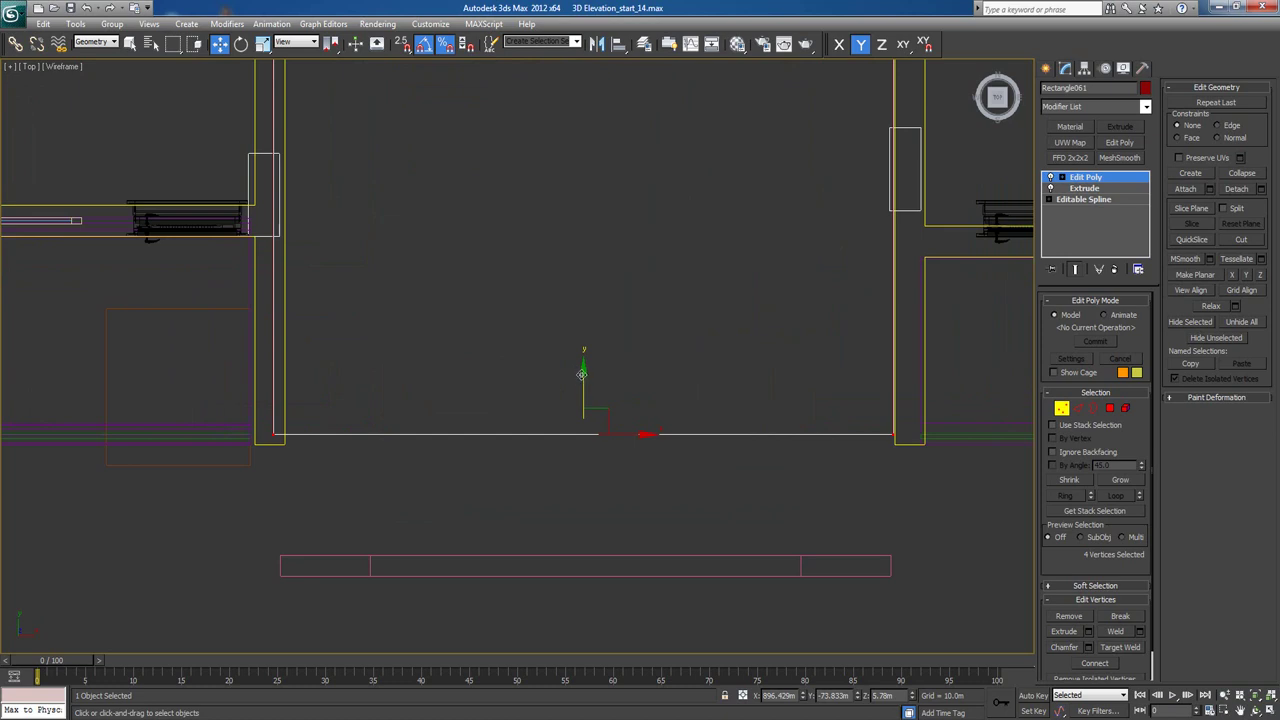
drag(584, 380, 584, 383)
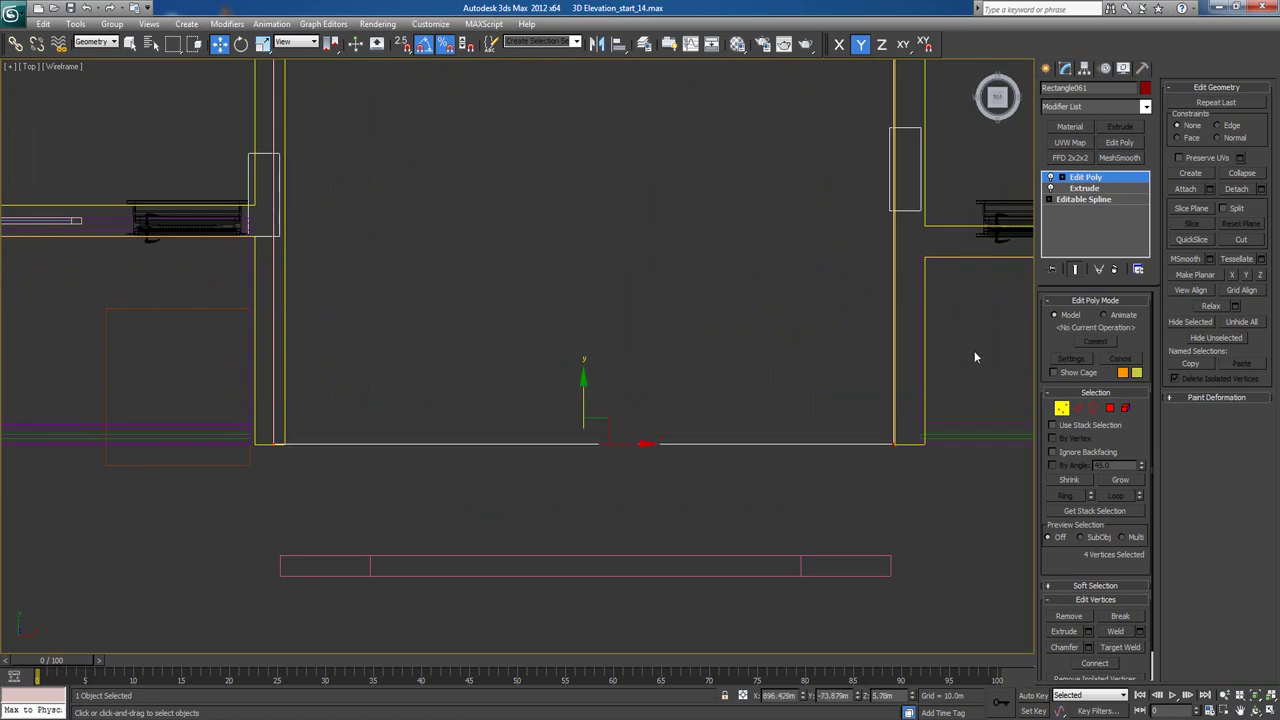
Set the small pink frame's Extrude amount to 0.3 m and move it back along Y against the side walls.
click(1047, 70)
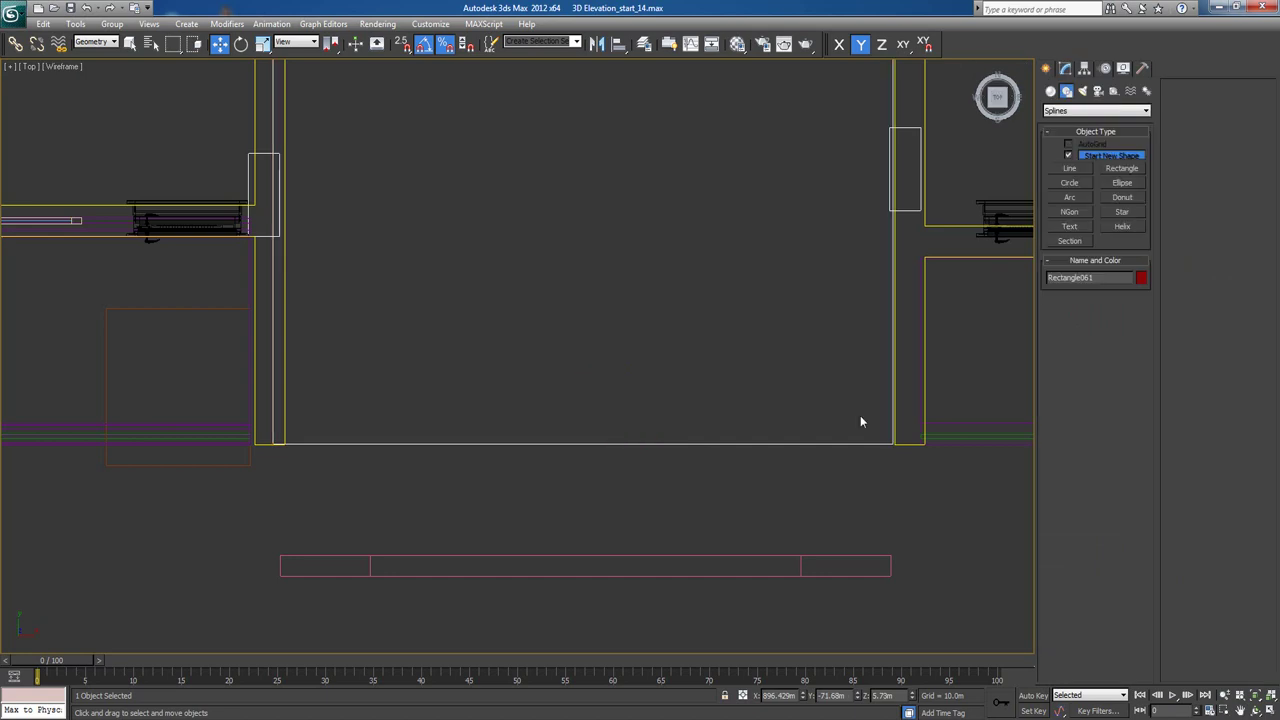
click(799, 559)
click(1066, 68)
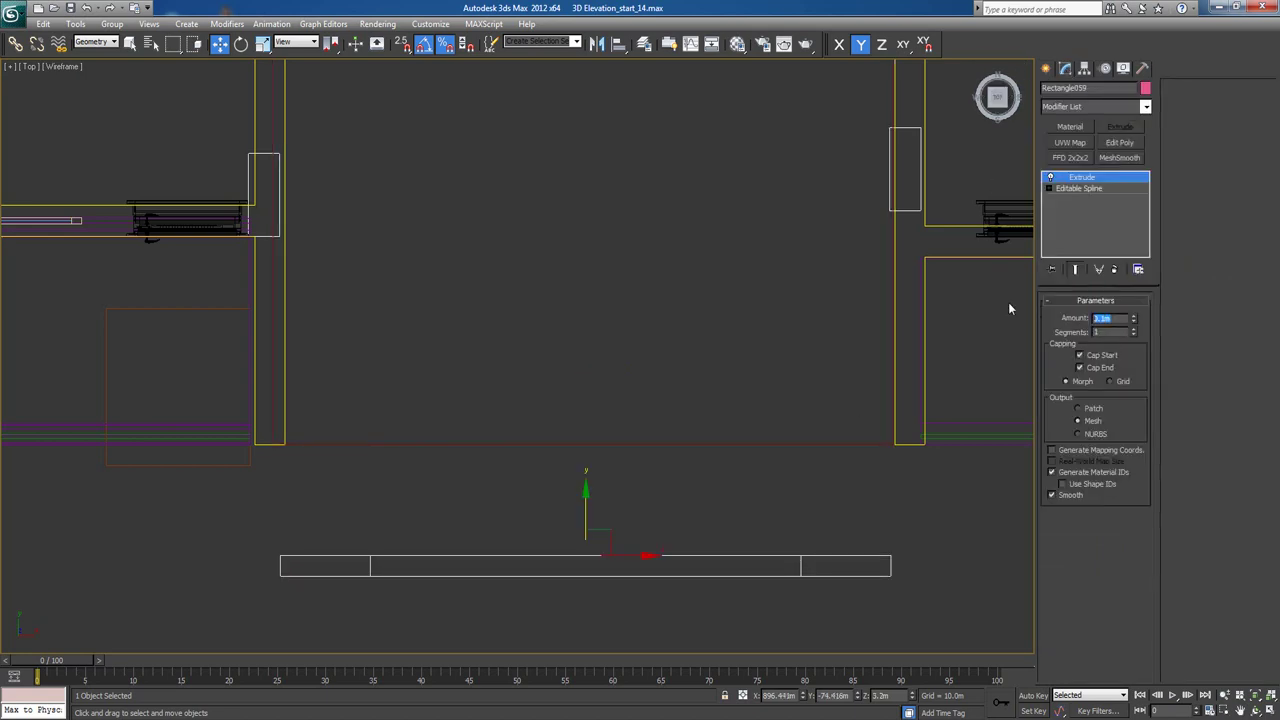
text(0.8)
key(Return)
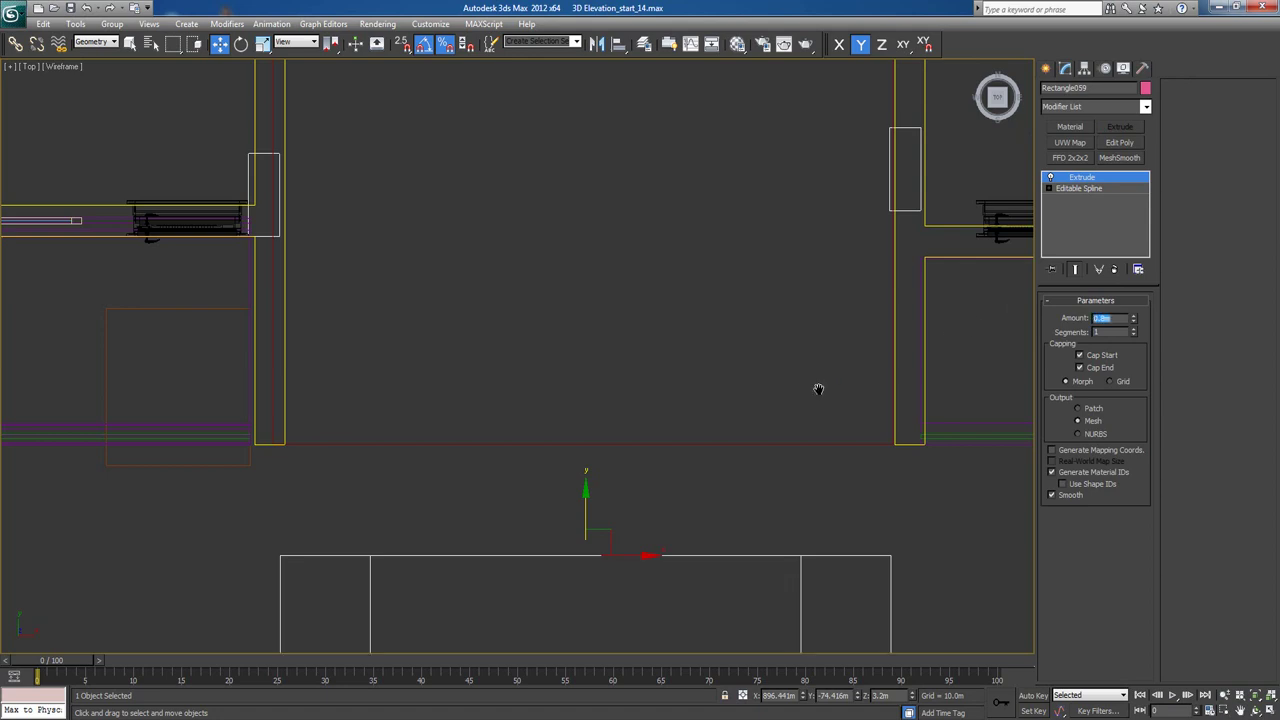
scroll(818, 389, down, 2)
drag(561, 462, 571, 381)
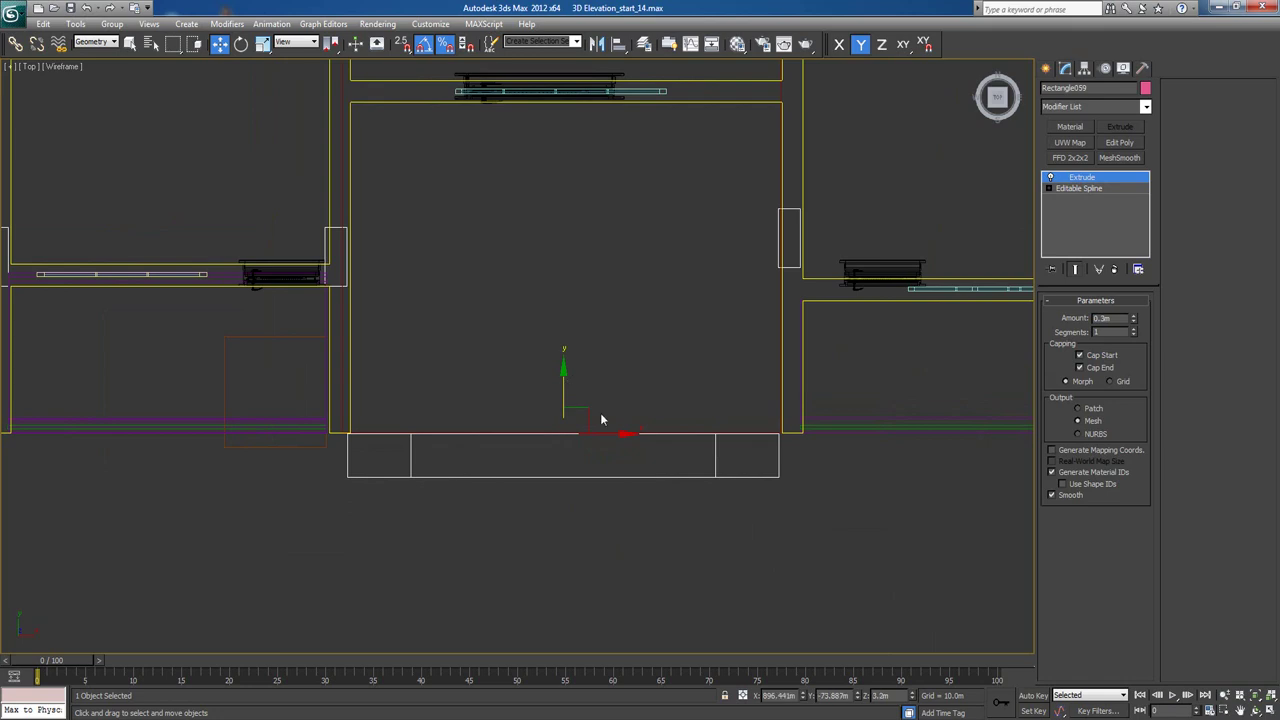
Snap the pink frame's rear left corner onto the inner front corner of the left side wall.
scroll(580, 400, up, 5)
scroll(137, 409, up, 2)
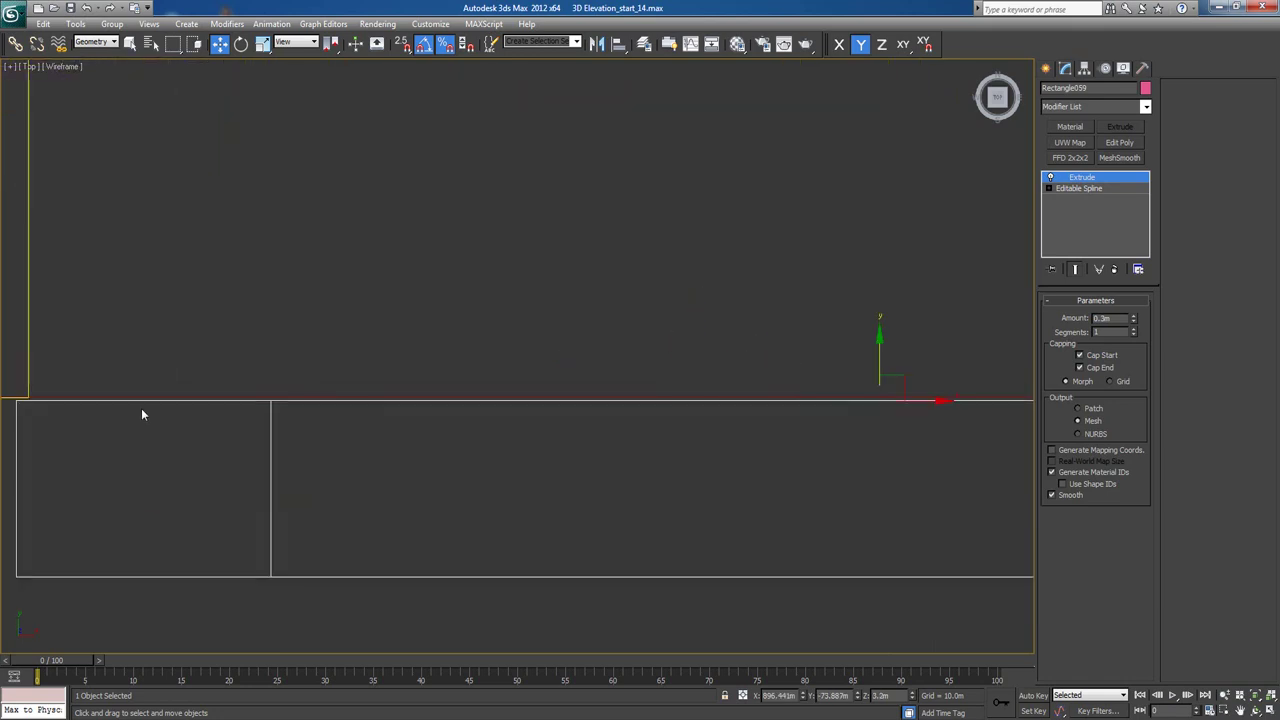
middle_drag(141, 408, 405, 344)
middle_drag(205, 383, 320, 371)
key(s)
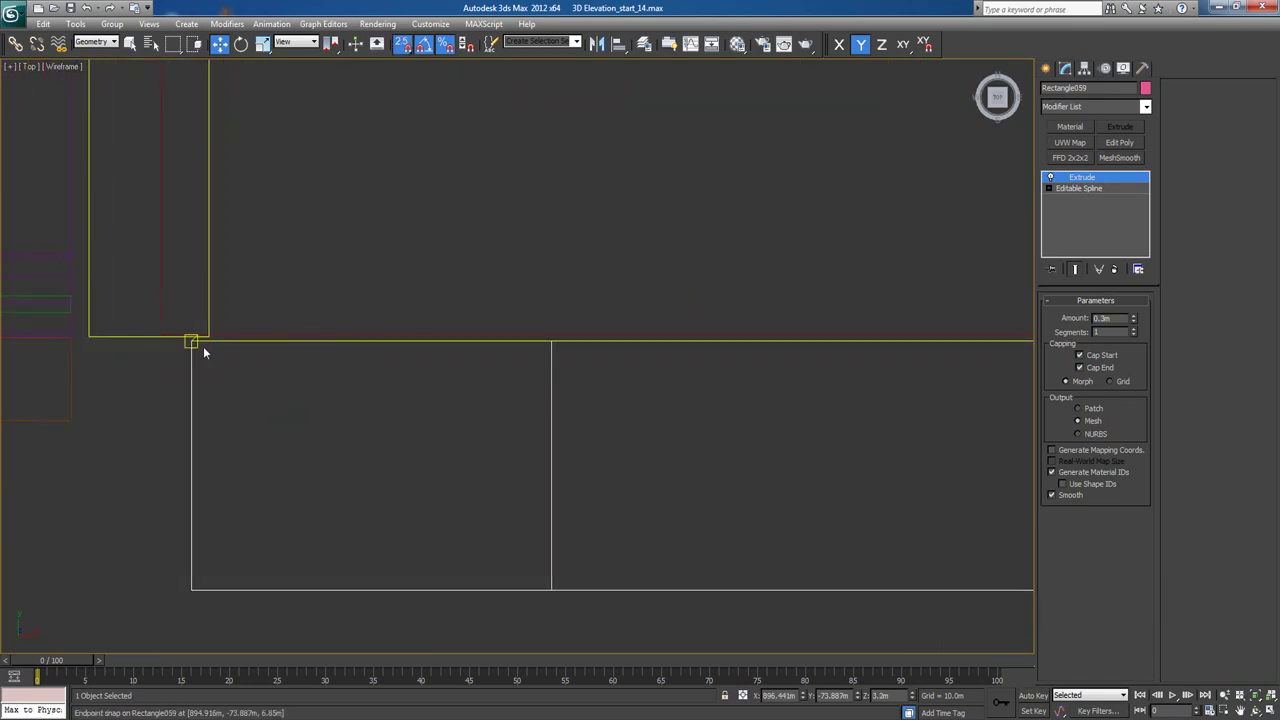
drag(191, 342, 208, 337)
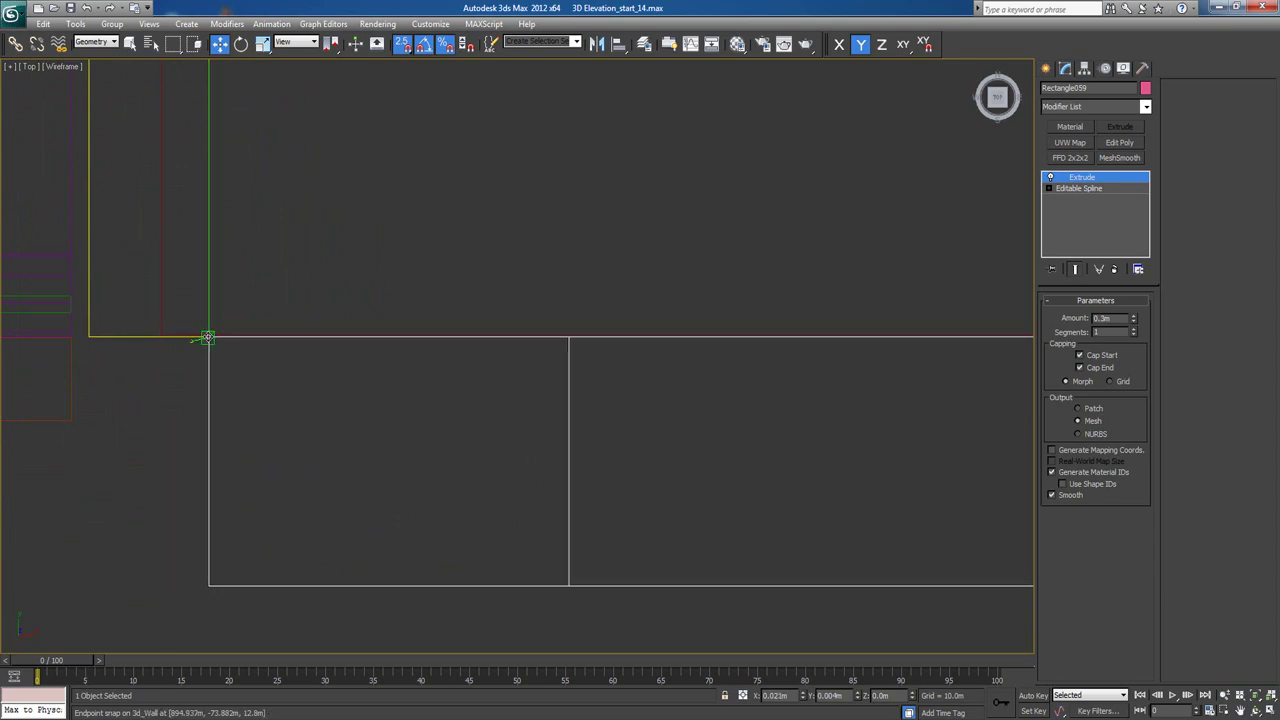
Examine how the small pink frame meets the side walls in the top and perspective views.
scroll(318, 423, down, 2)
middle_drag(687, 449, 555, 429)
scroll(555, 429, down, 1)
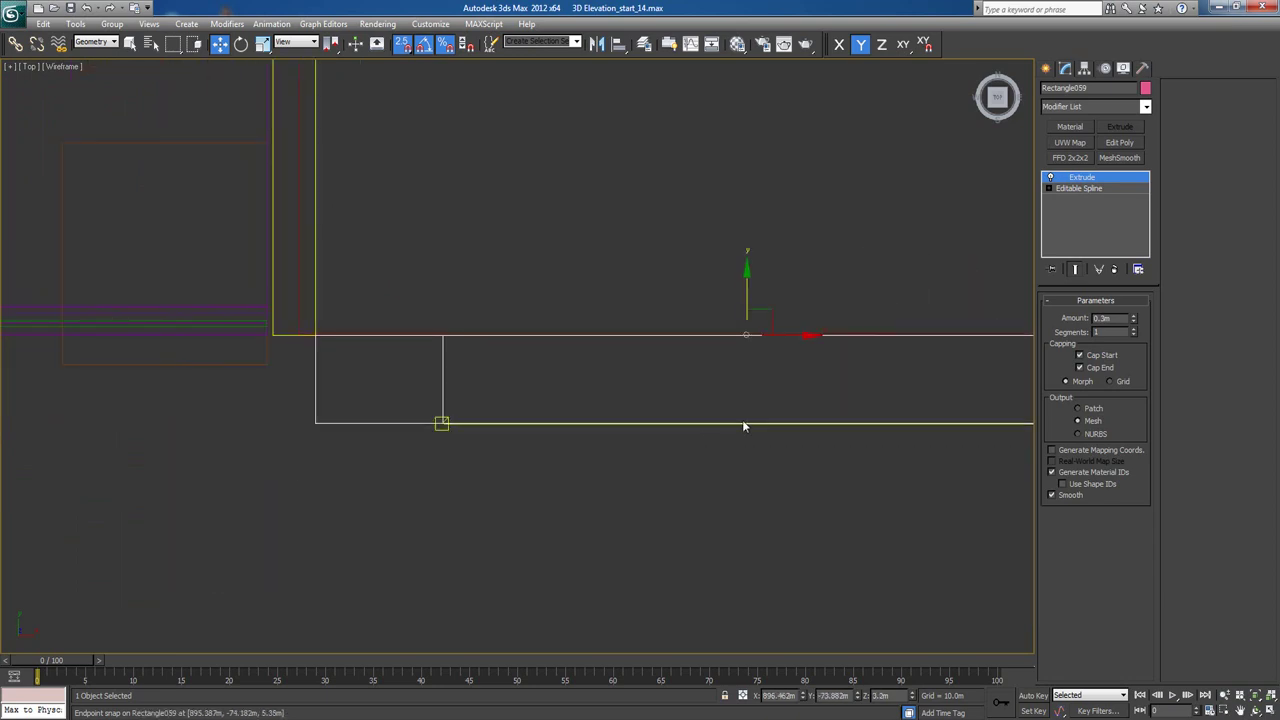
middle_drag(703, 418, 292, 418)
key(p)
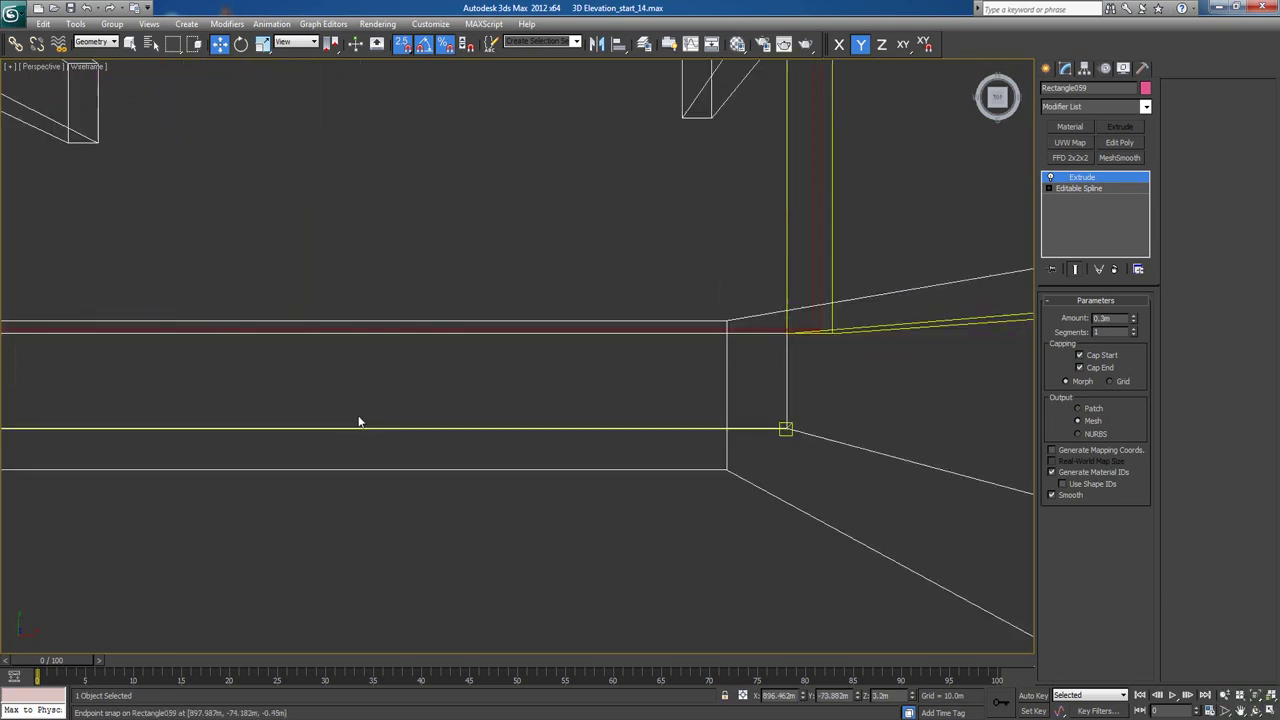
scroll(374, 404, down, 4)
mouse_move(375, 400)
alt+middle_down()
mouse_move(433, 390)
mouse_move(433, 358)
mouse_move(432, 423)
mouse_move(408, 392)
alt+middle_up()
key(F3)
scroll(444, 377, down, 5)
Try to shift the small pink frame along Y in the top view, and undo the move.
key(t)
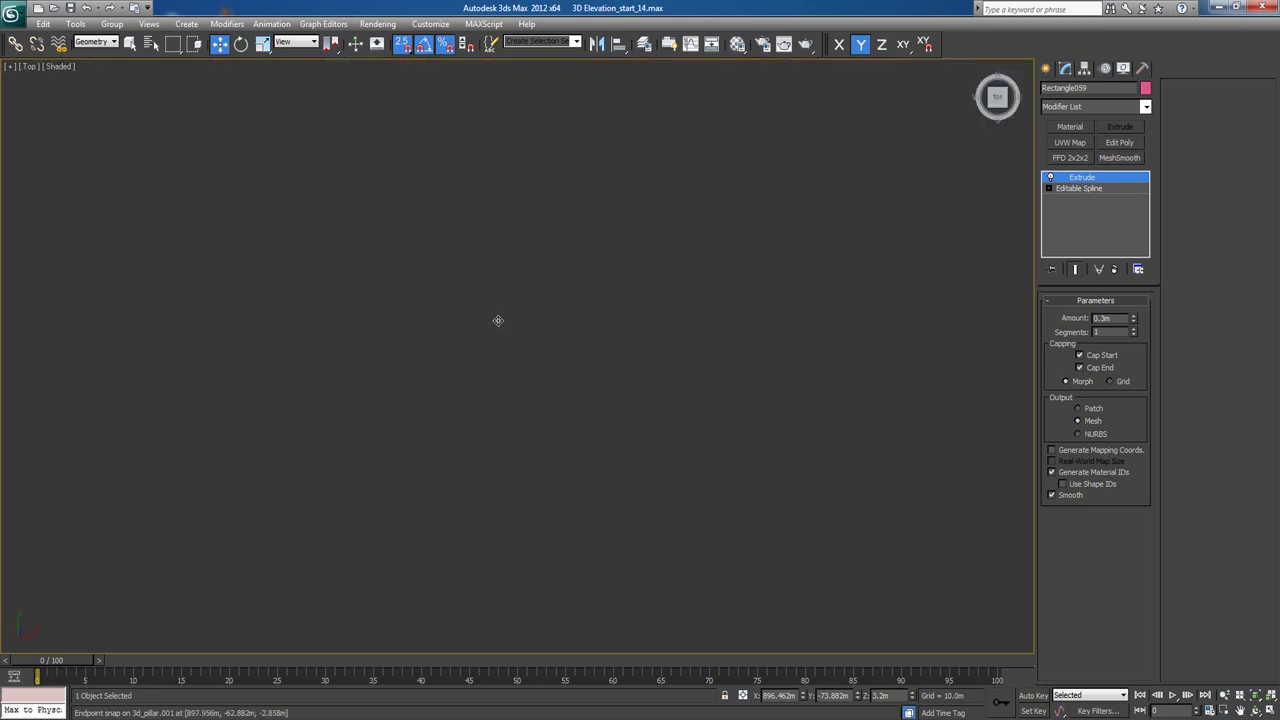
scroll(579, 366, down, 5)
key(F3)
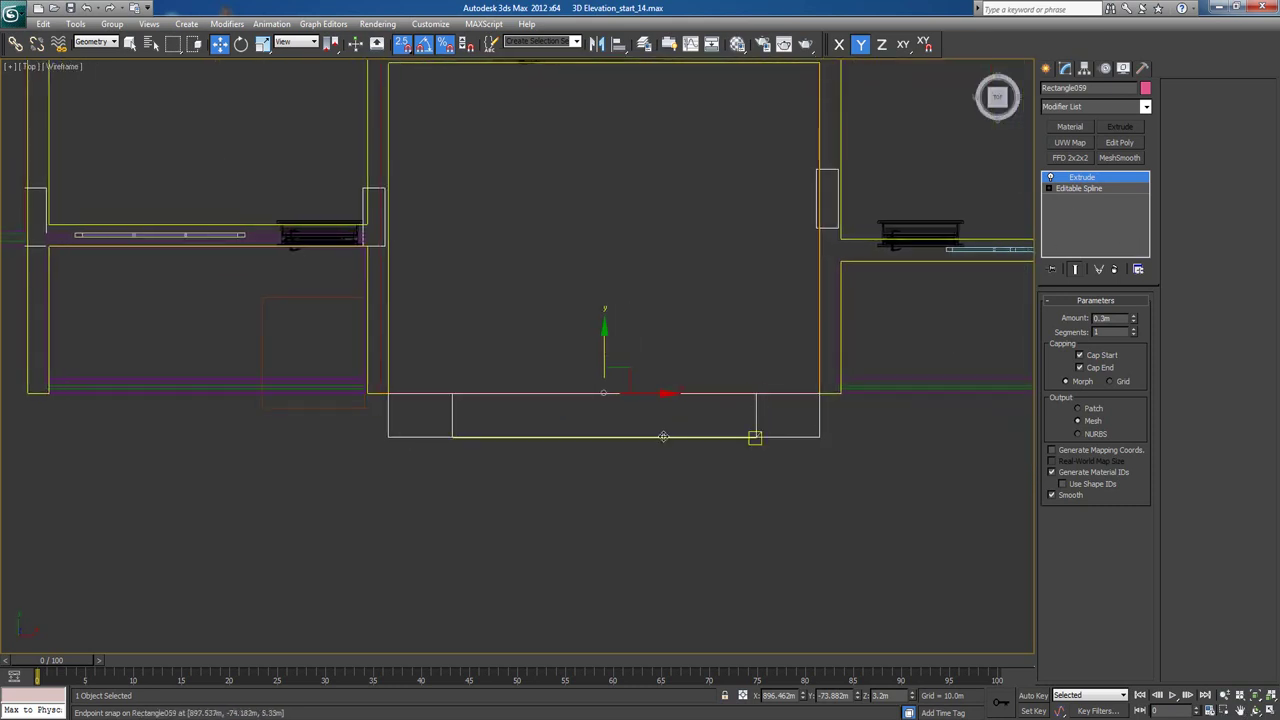
scroll(740, 435, up, 5)
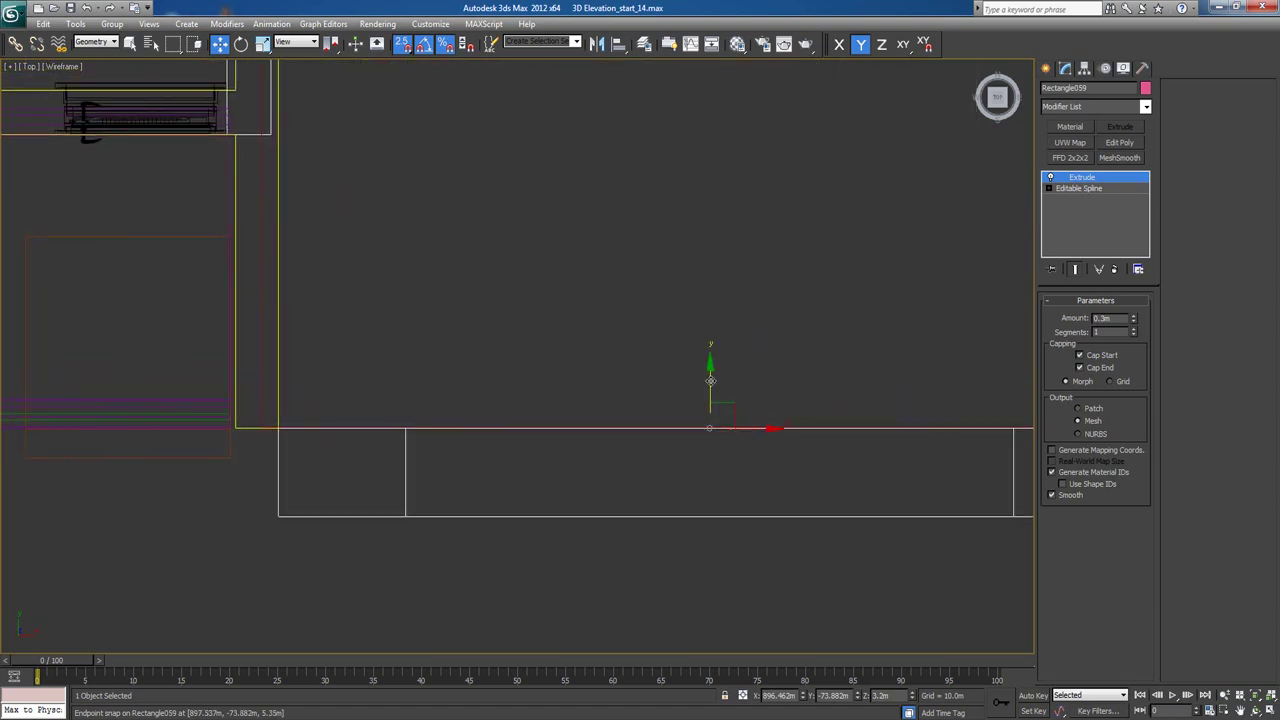
scroll(600, 355, down, 4)
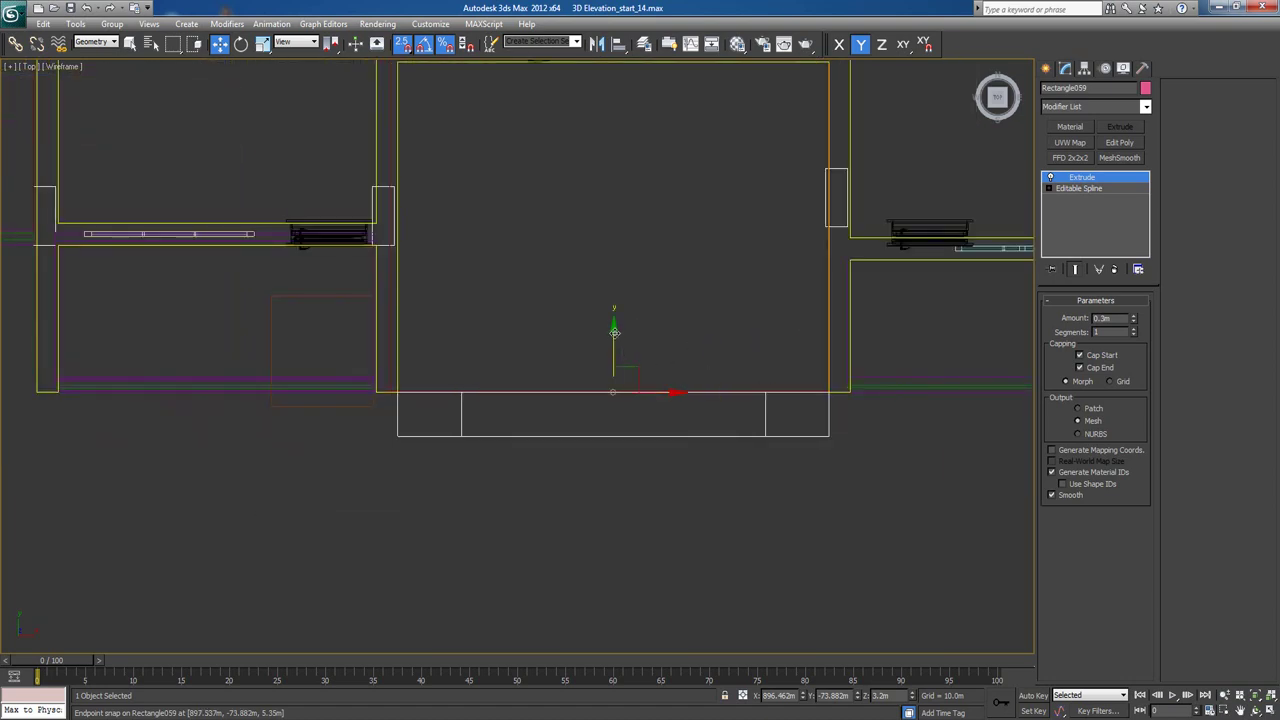
drag(614, 333, 614, 338)
key(ctrl+z)
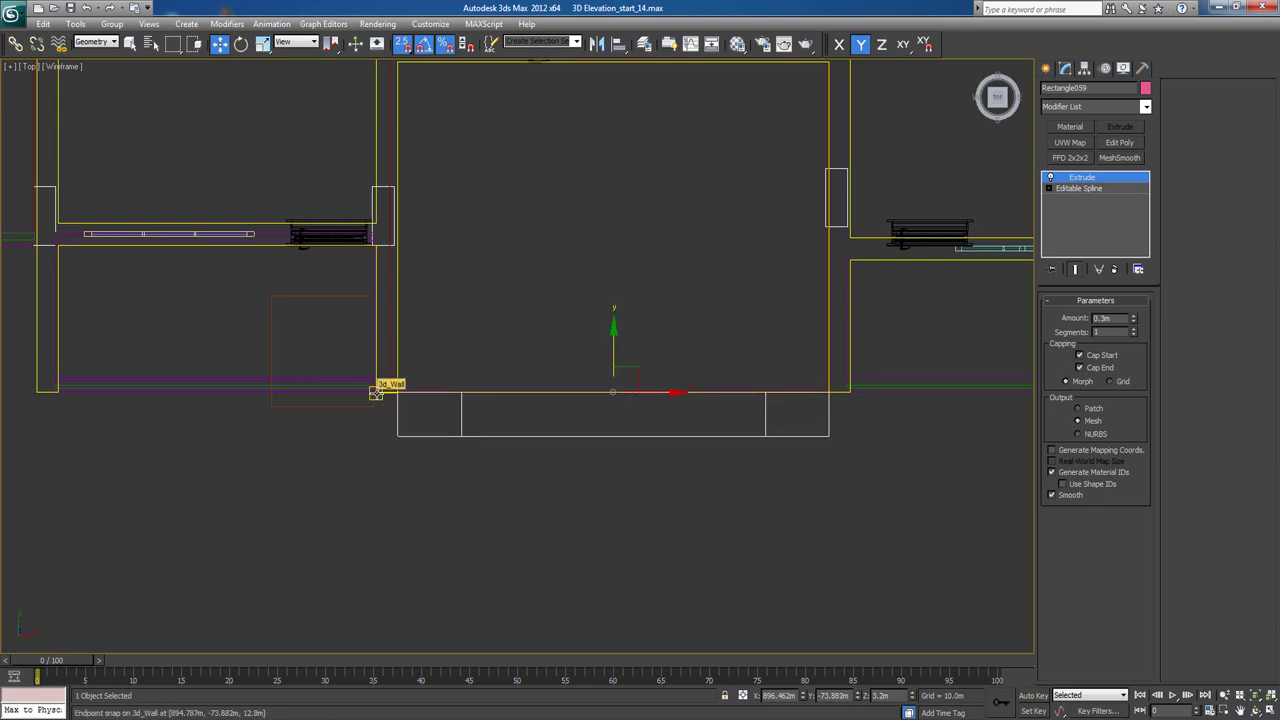
Convert the small pink frame to an Editable Poly and enter vertex editing with snapping turned off.
right_click(640, 422)
mouse_move(770, 546)
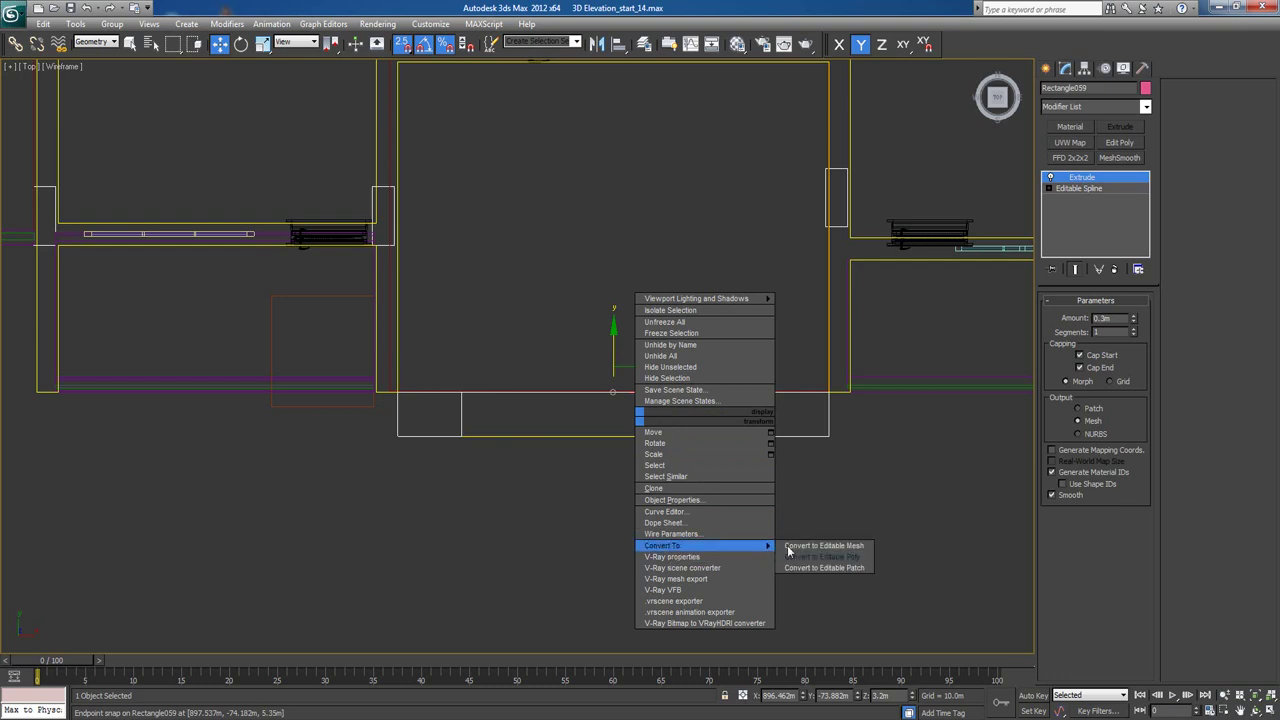
click(806, 556)
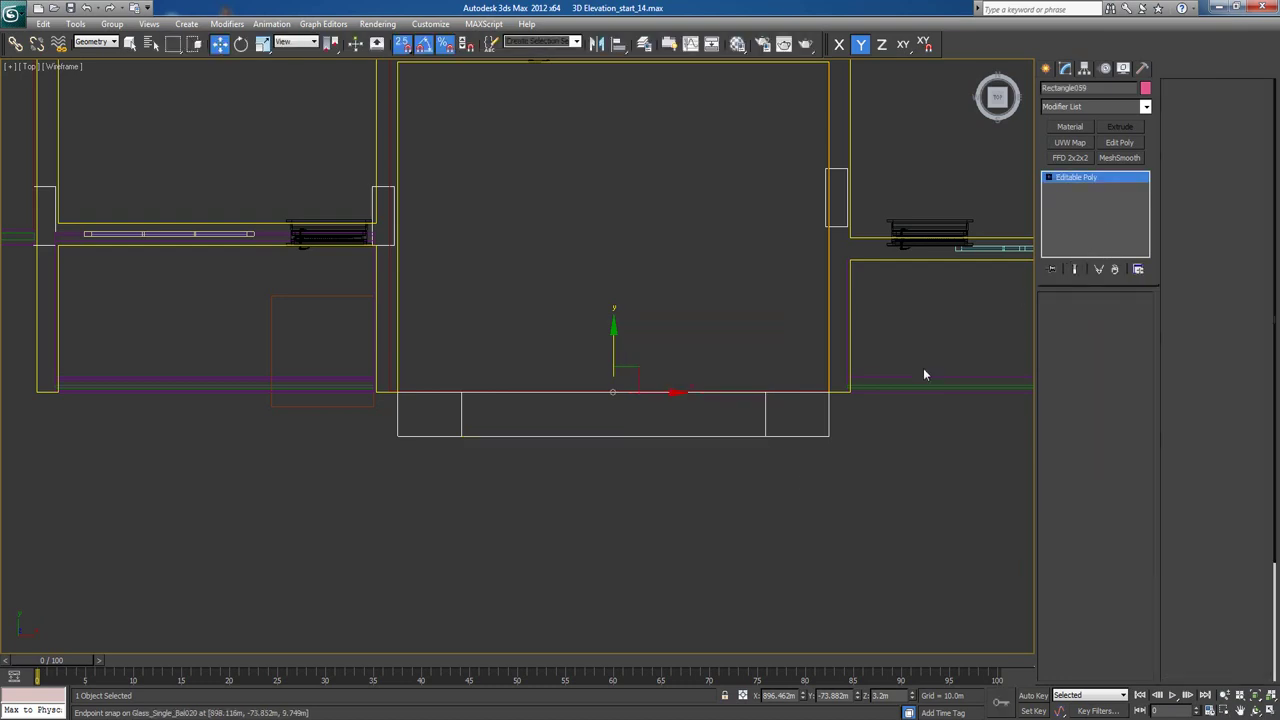
key(1)
key(s)
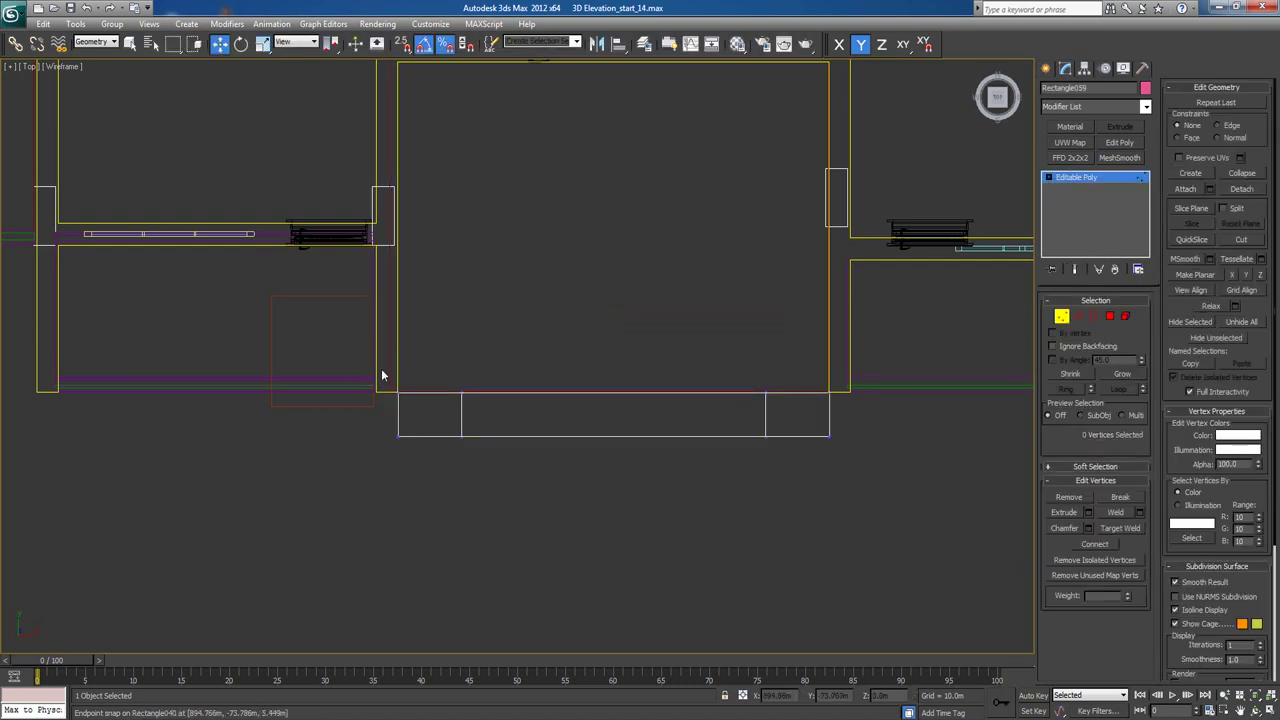
Move the frame's four left end vertices along X to the outer face of the left side wall.
drag(443, 483, 443, 483)
scroll(434, 414, up, 3)
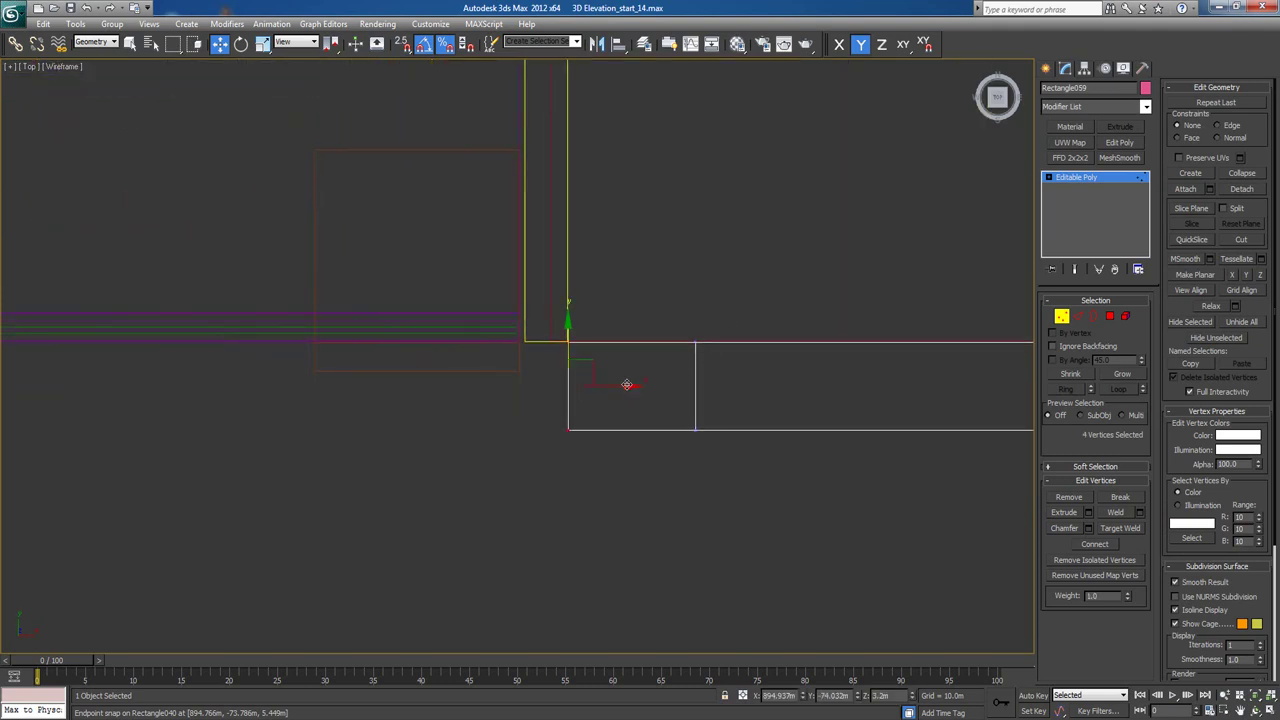
drag(622, 386, 582, 386)
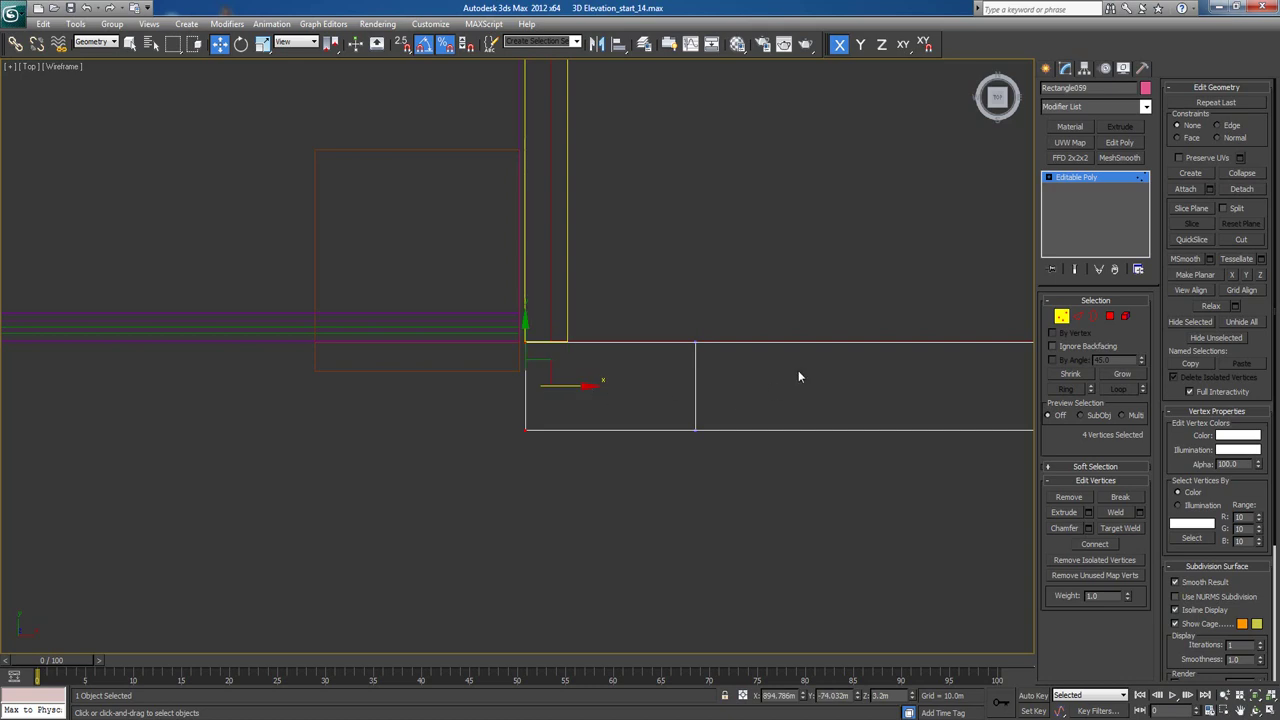
Move the frame's four right end vertices about 0.15 m along X to the right side wall's outer face.
middle_drag(798, 374, 433, 365)
scroll(485, 365, down, 1)
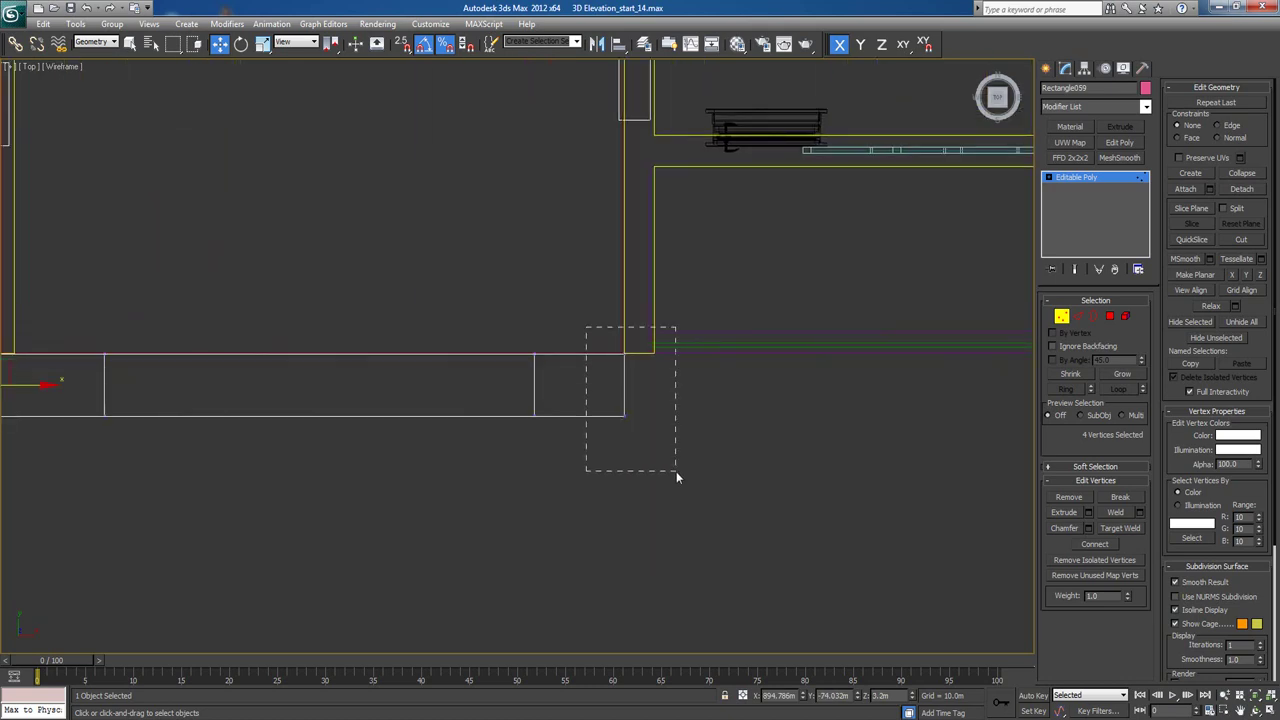
drag(676, 471, 676, 471)
drag(674, 386, 700, 387)
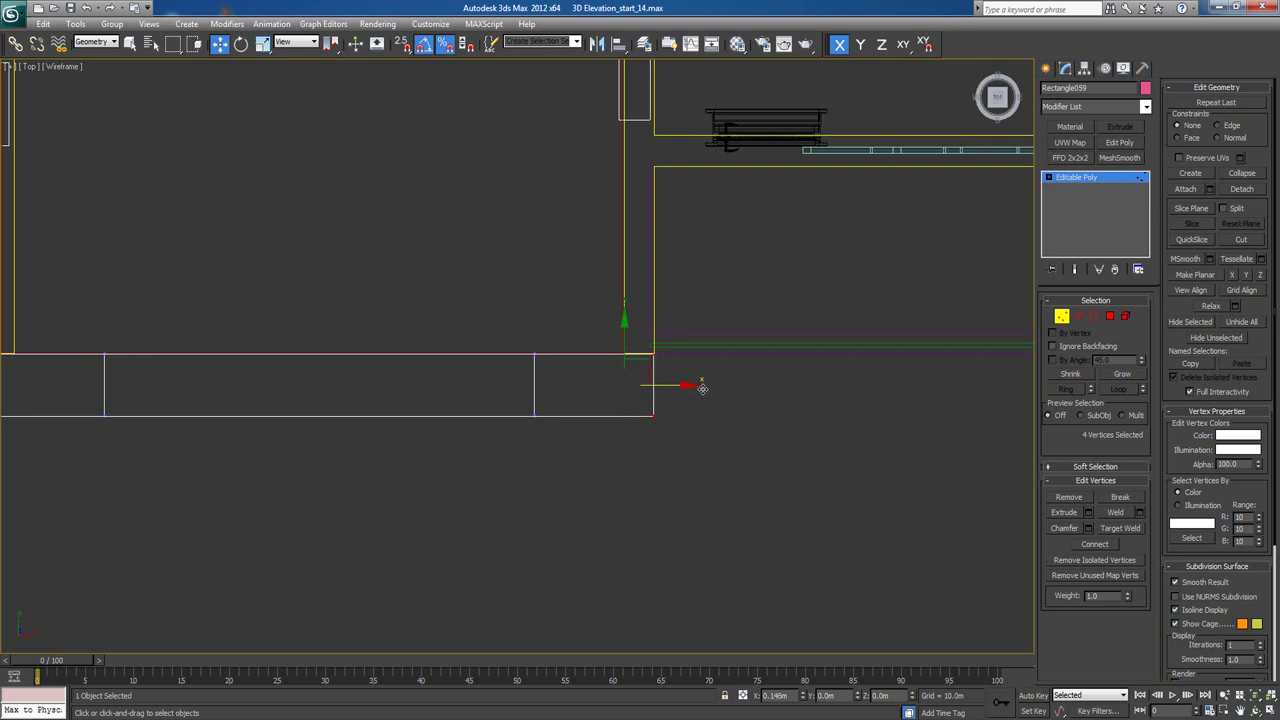
Finish placing the frame's right end vertices along X at the wall's outer face and exit vertex editing.
drag(702, 389, 730, 388)
click(1046, 68)
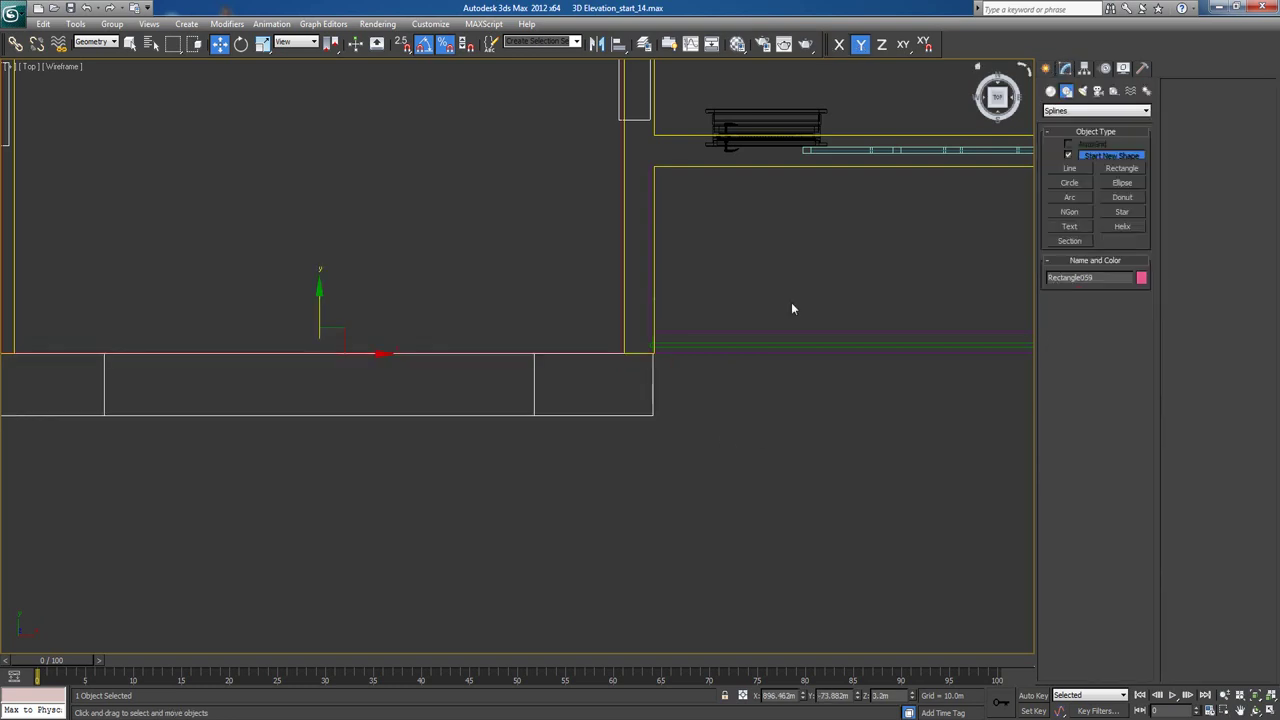
Examine how the pink frame fits against the side walls in a shaded perspective view.
alt+middle_drag(773, 431, 760, 382)
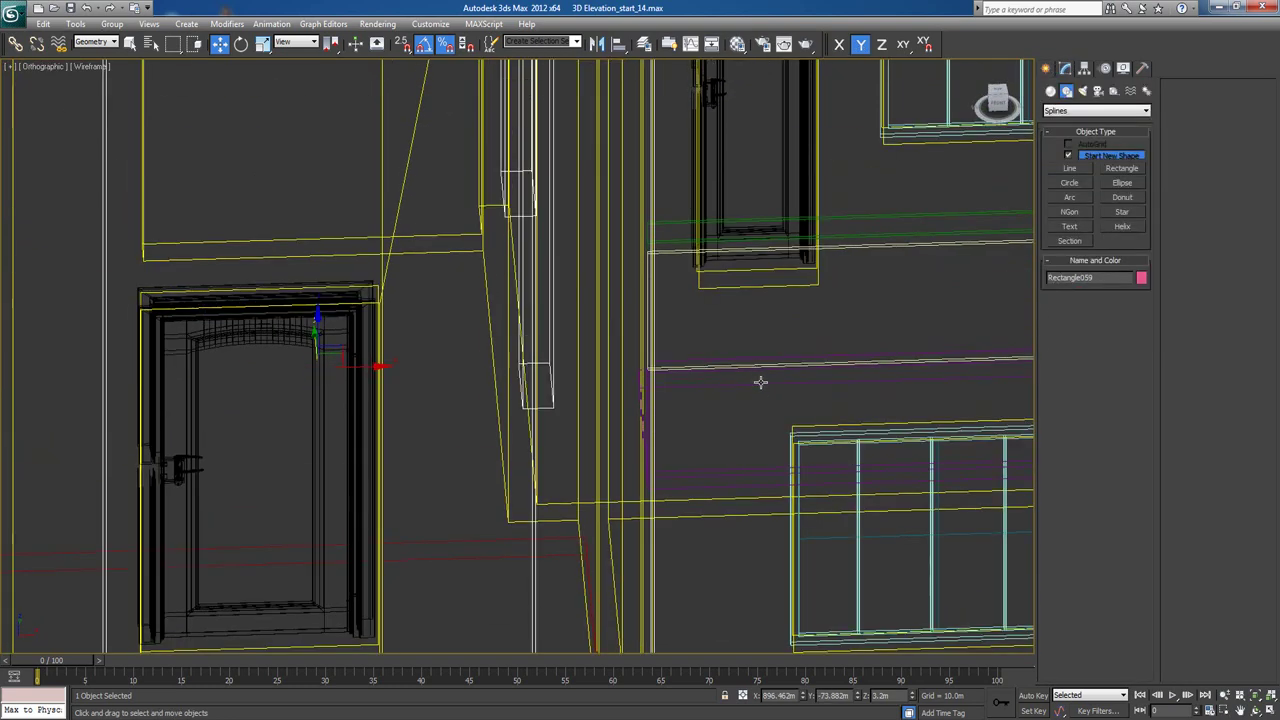
key(p)
scroll(757, 381, down, 10)
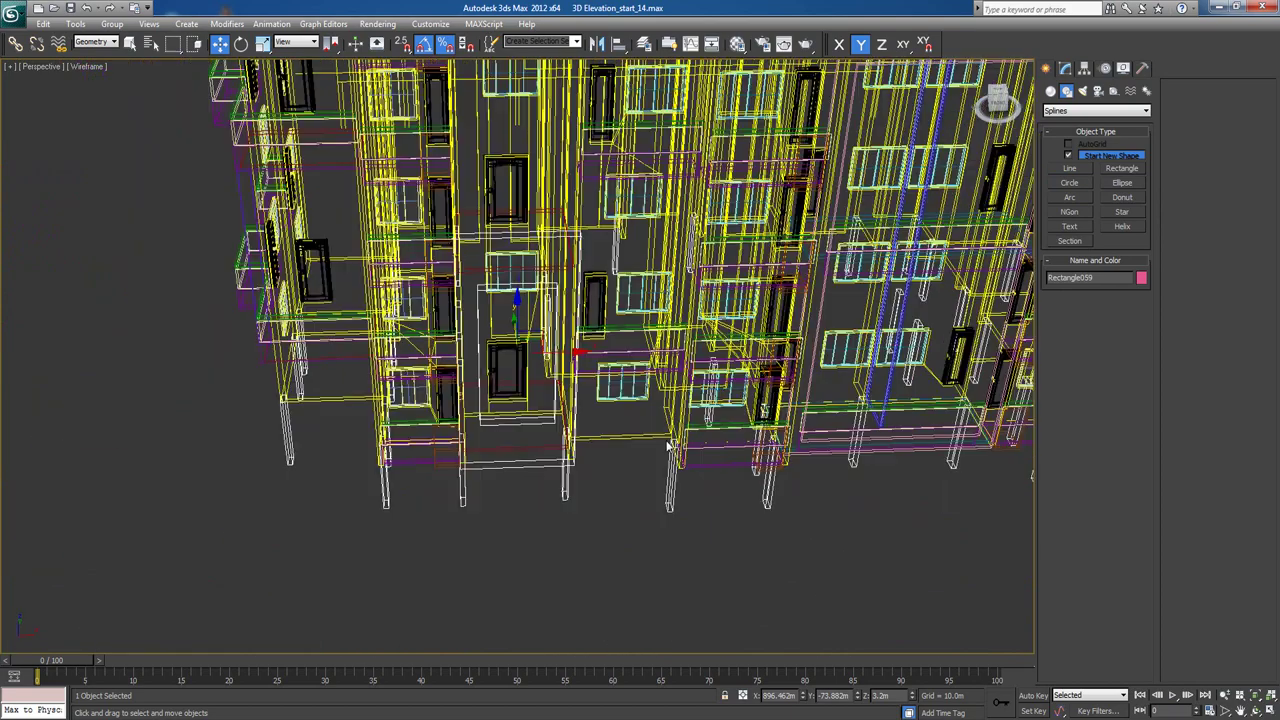
key(F3)
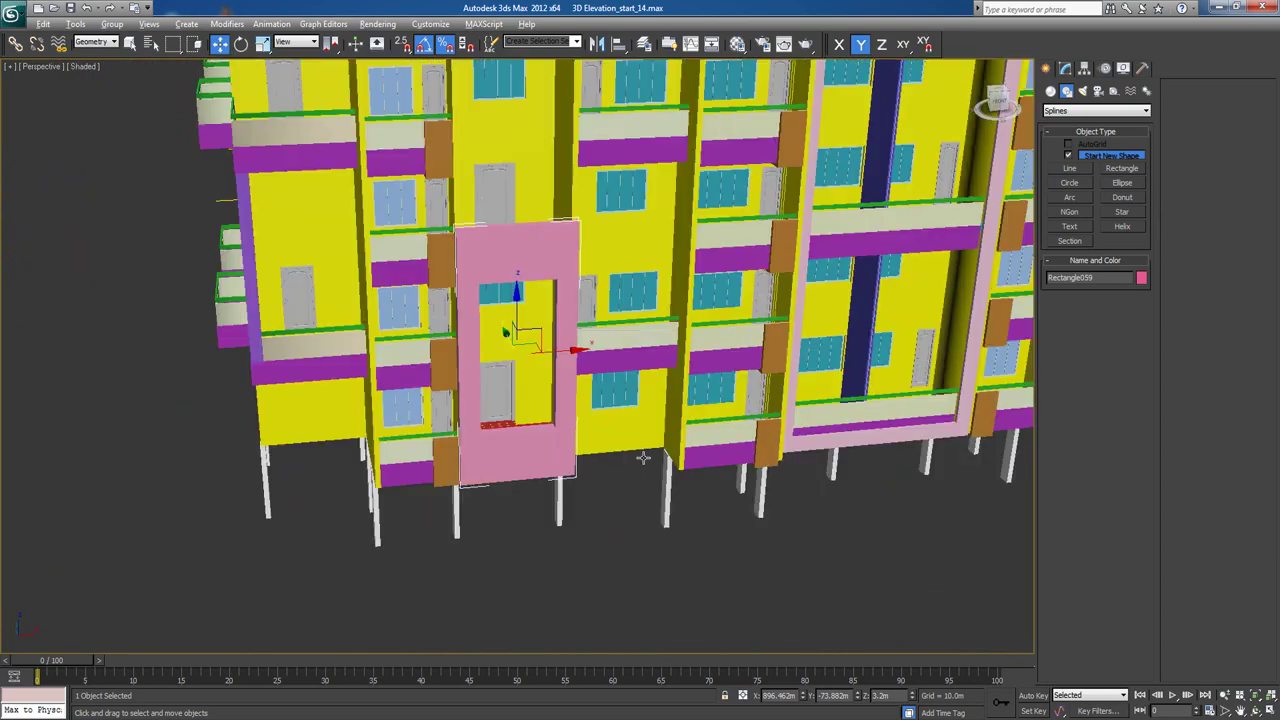
alt+middle_drag(643, 457, 578, 232)
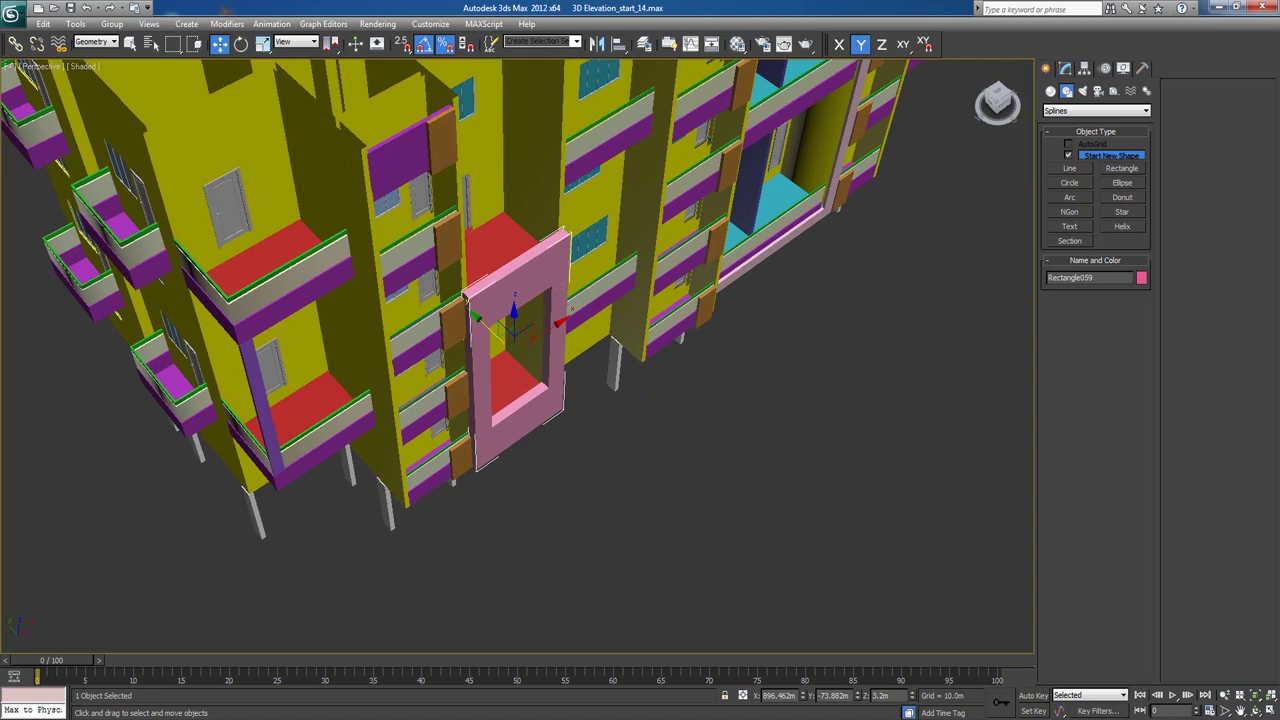
scroll(597, 300, up, 8)
scroll(601, 308, down, 5)
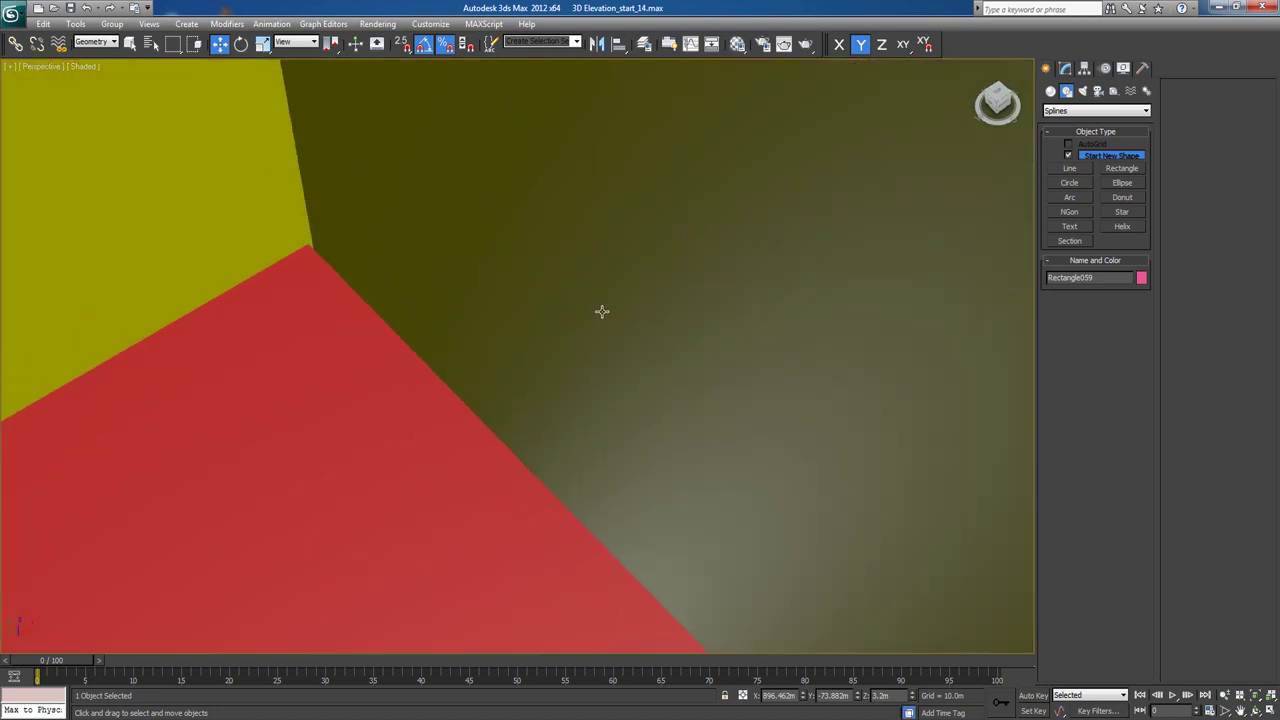
scroll(601, 316, down, 4)
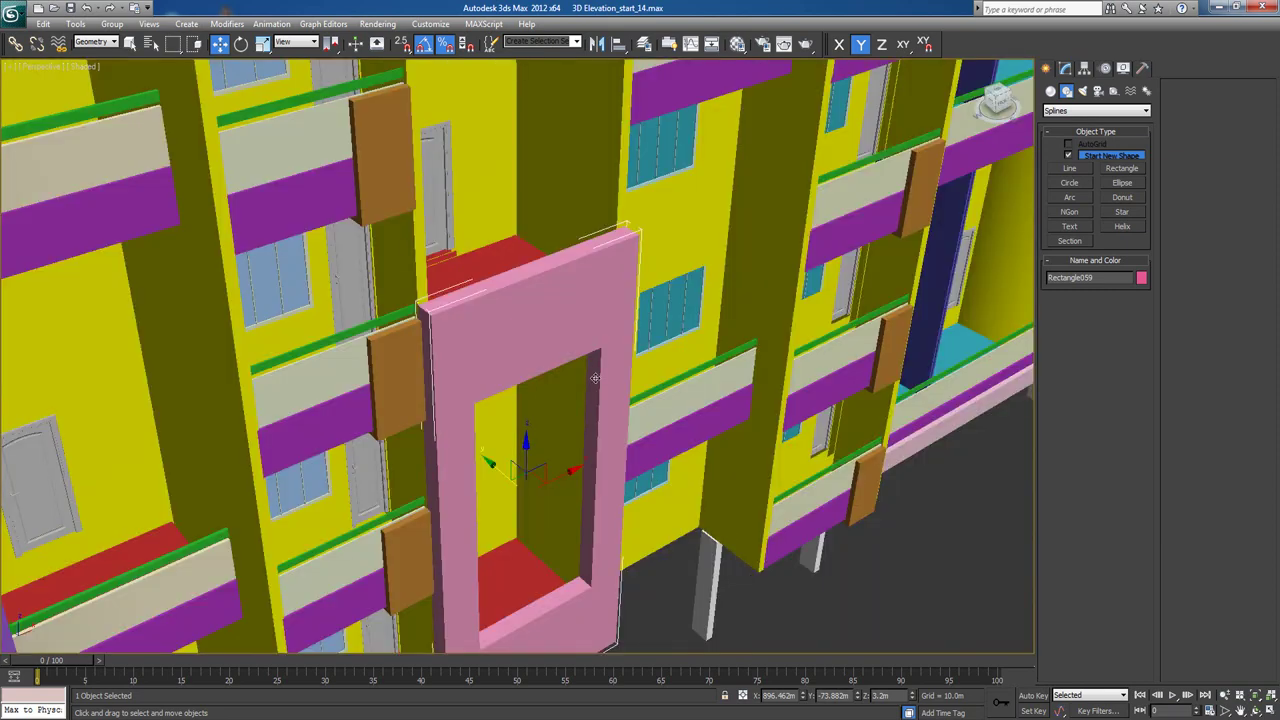
alt+middle_drag(594, 378, 595, 377)
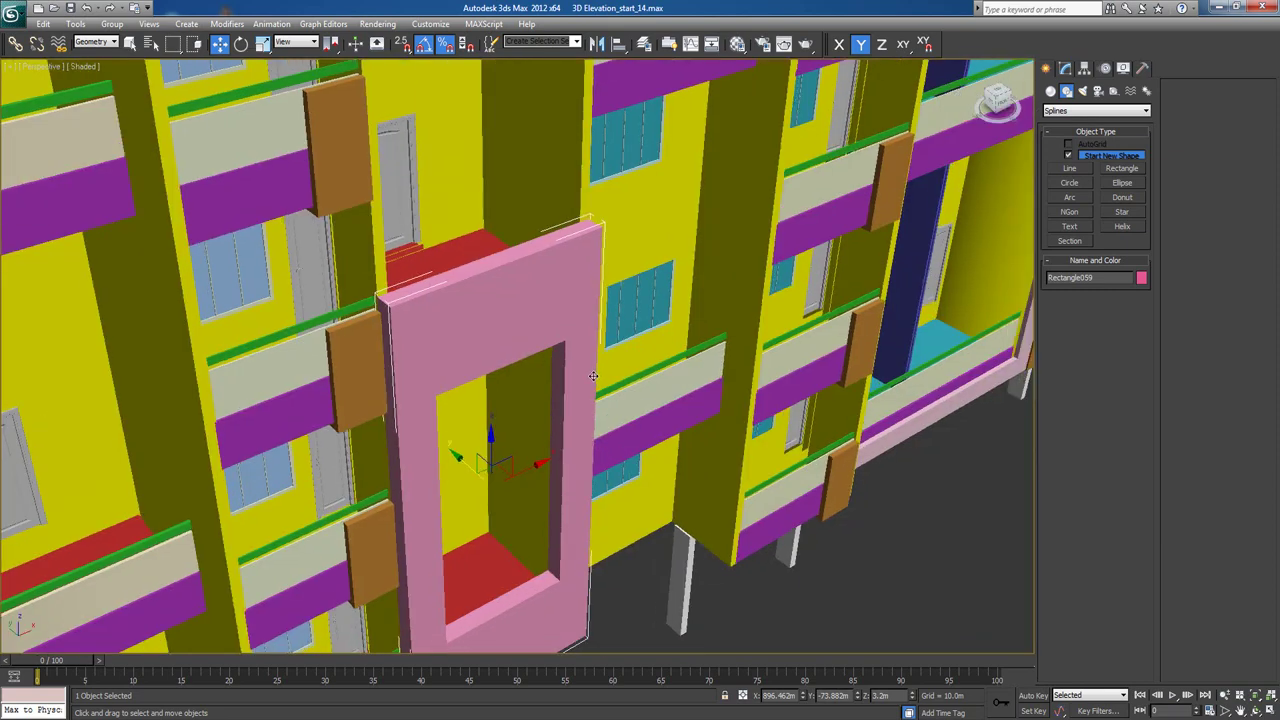
Draw an open U-shaped line over the pink frame in the top view, about 3.2 m wide and 0.2 m deep.
key(t)
key(z)
key(F3)
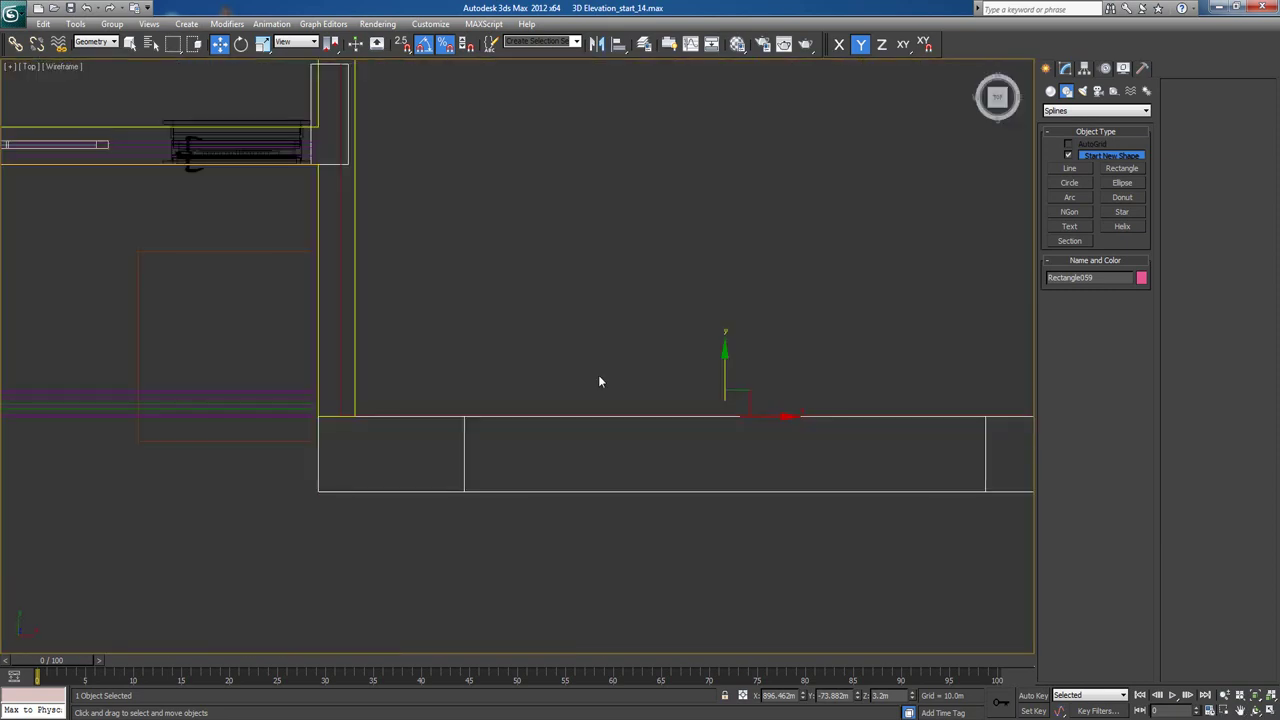
scroll(600, 377, down, 4)
click(1067, 169)
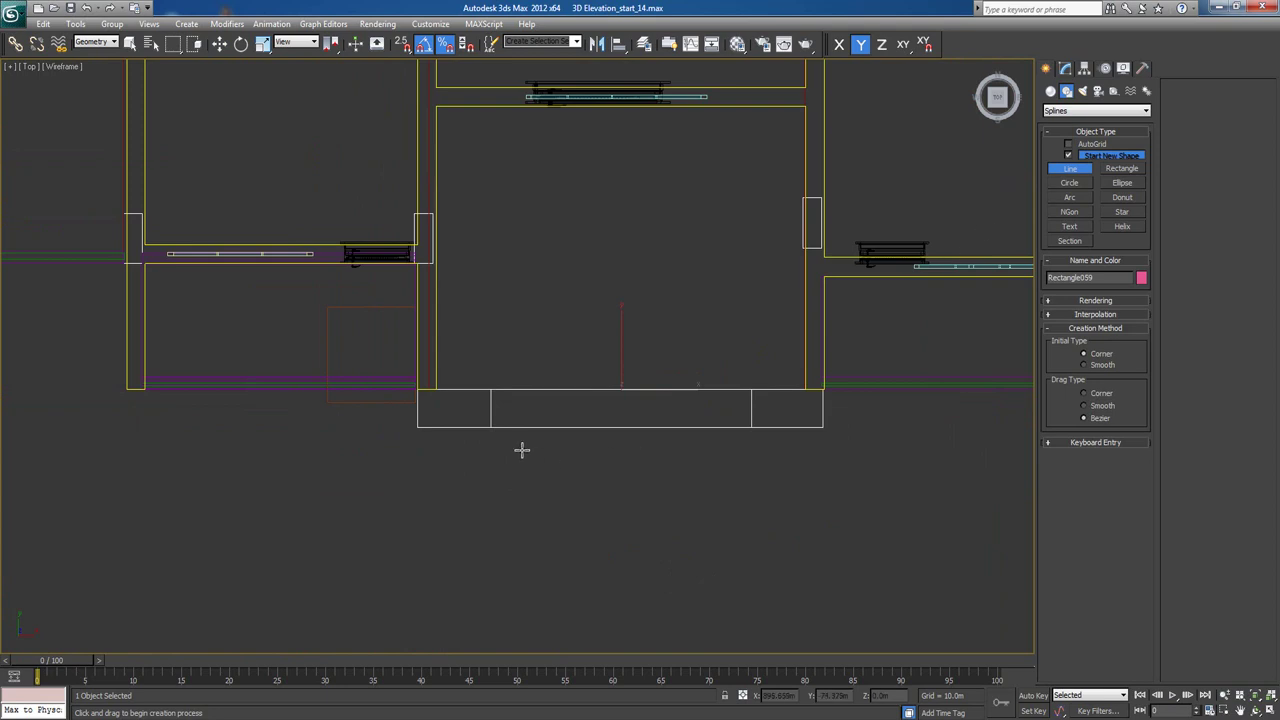
scroll(521, 446, up, 3)
click(372, 368)
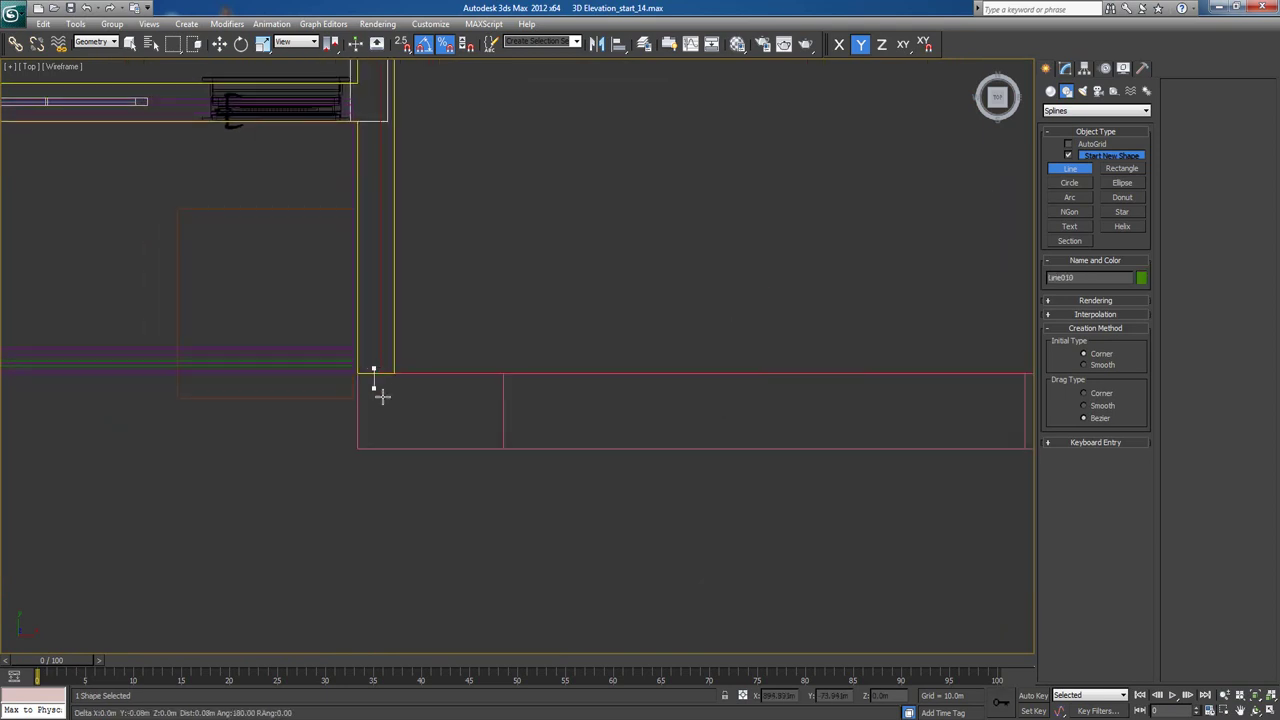
click(376, 421)
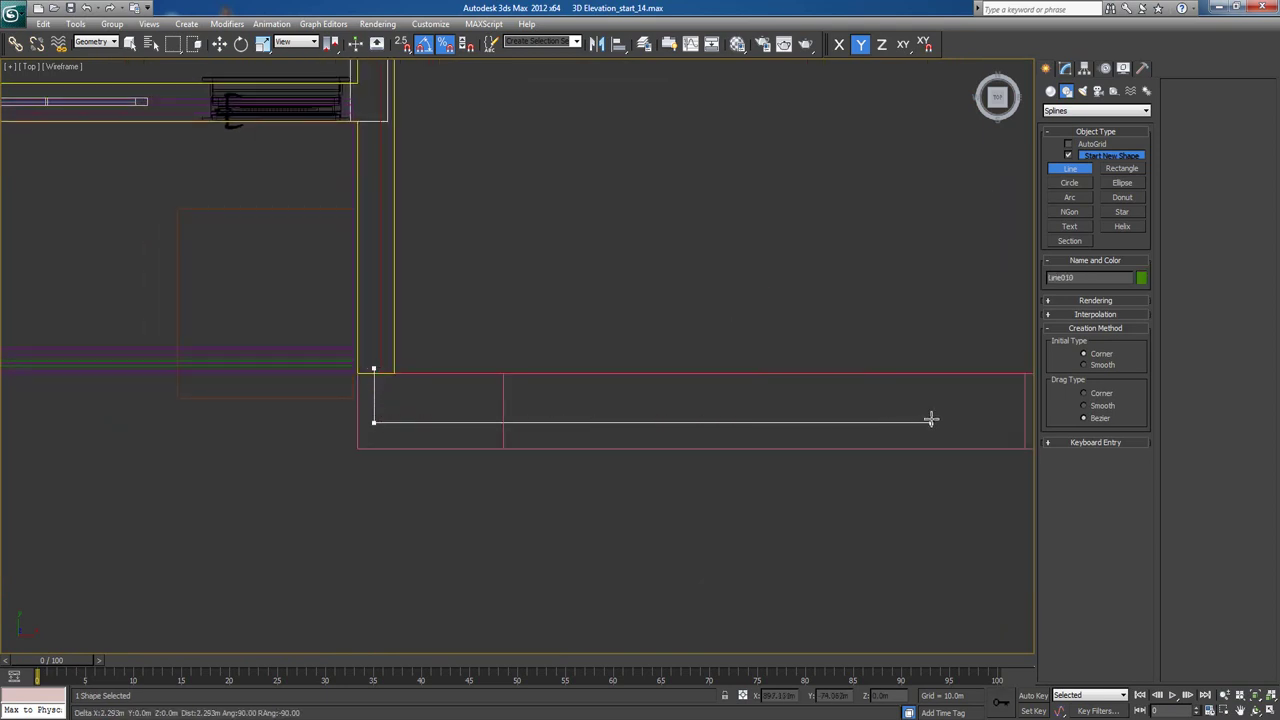
scroll(931, 420, down, 1)
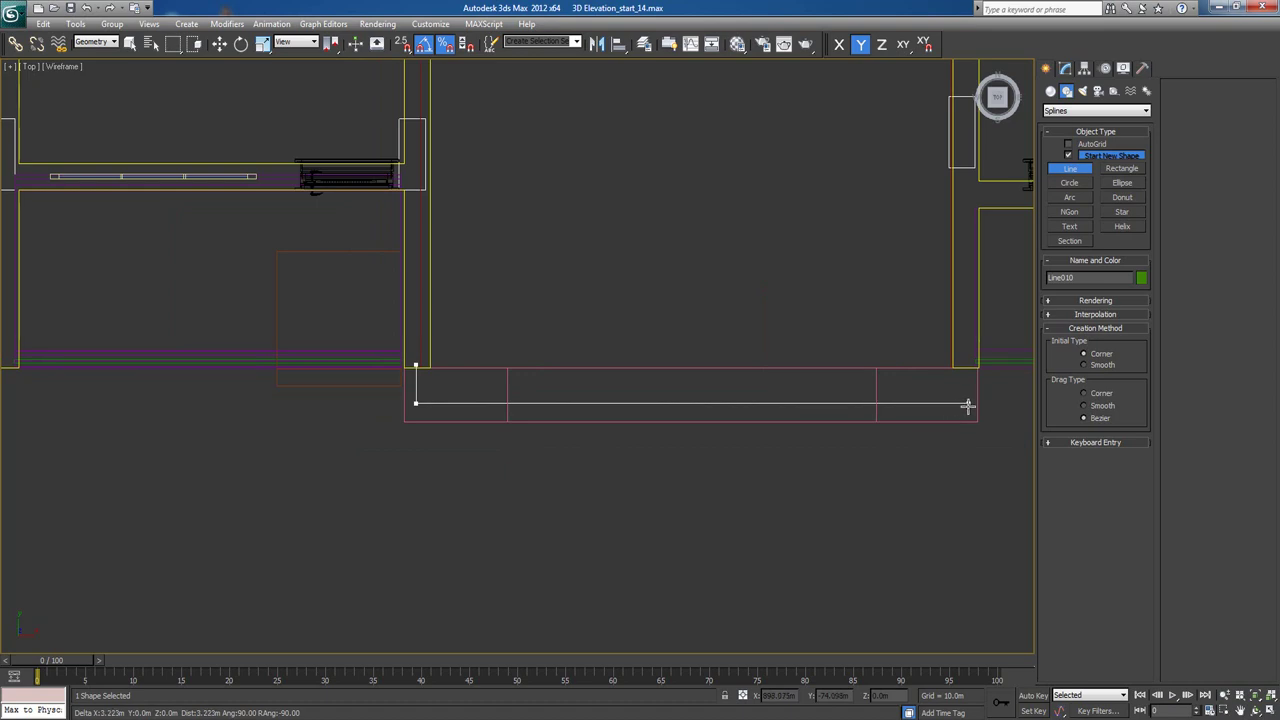
click(970, 404)
click(966, 368)
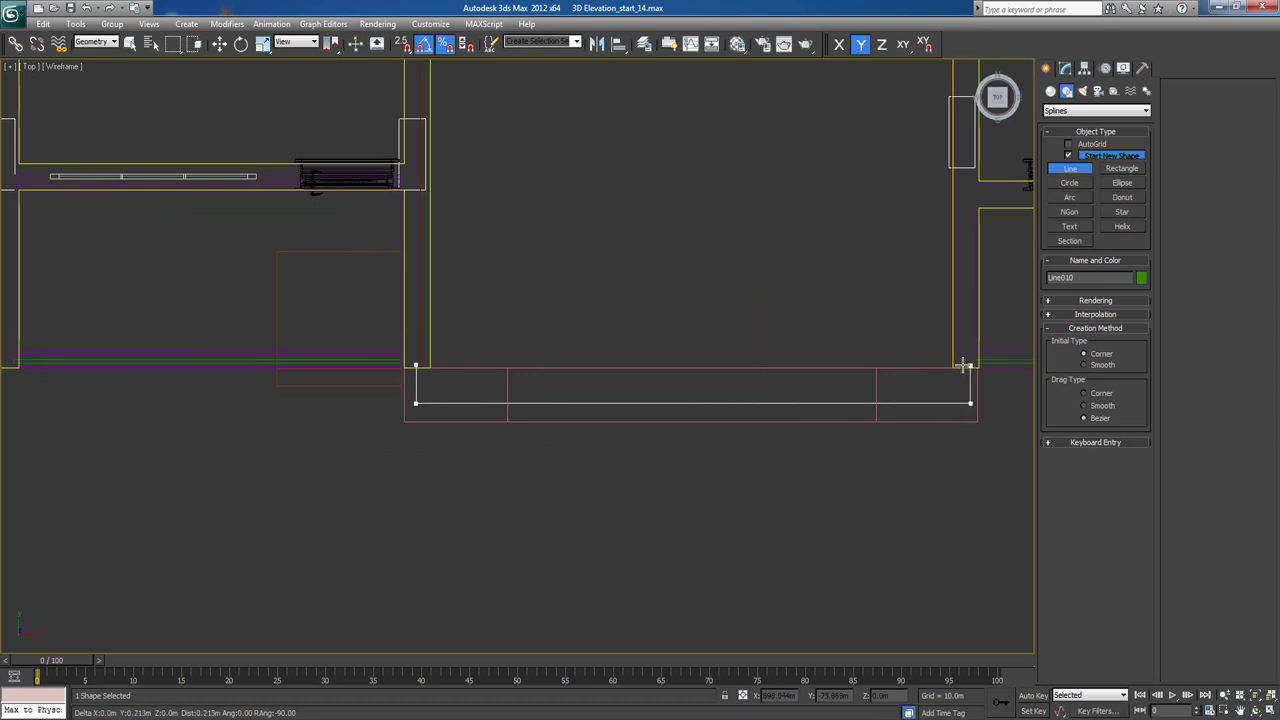
right_click(950, 372)
click(1064, 68)
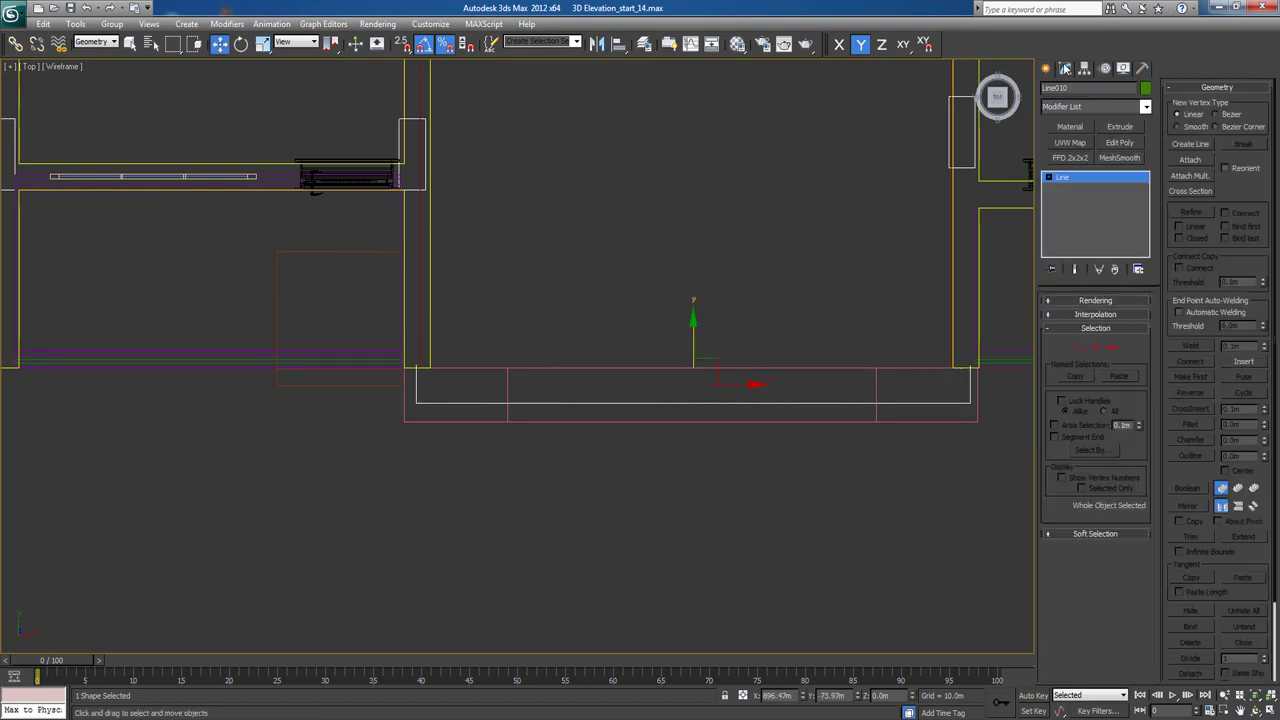
Select the neighbouring balcony railing to check its modifiers, and clear the selection.
right_click(236, 345)
click(247, 361)
click(219, 354)
click(226, 366)
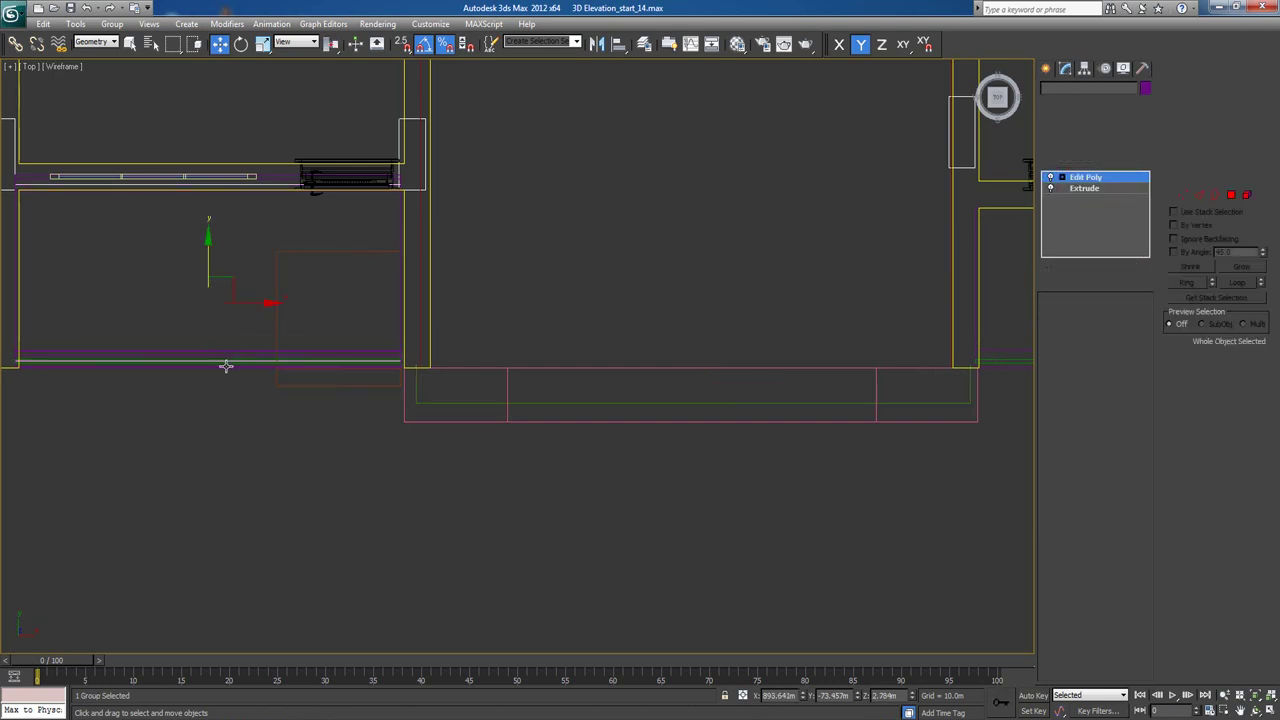
click(229, 368)
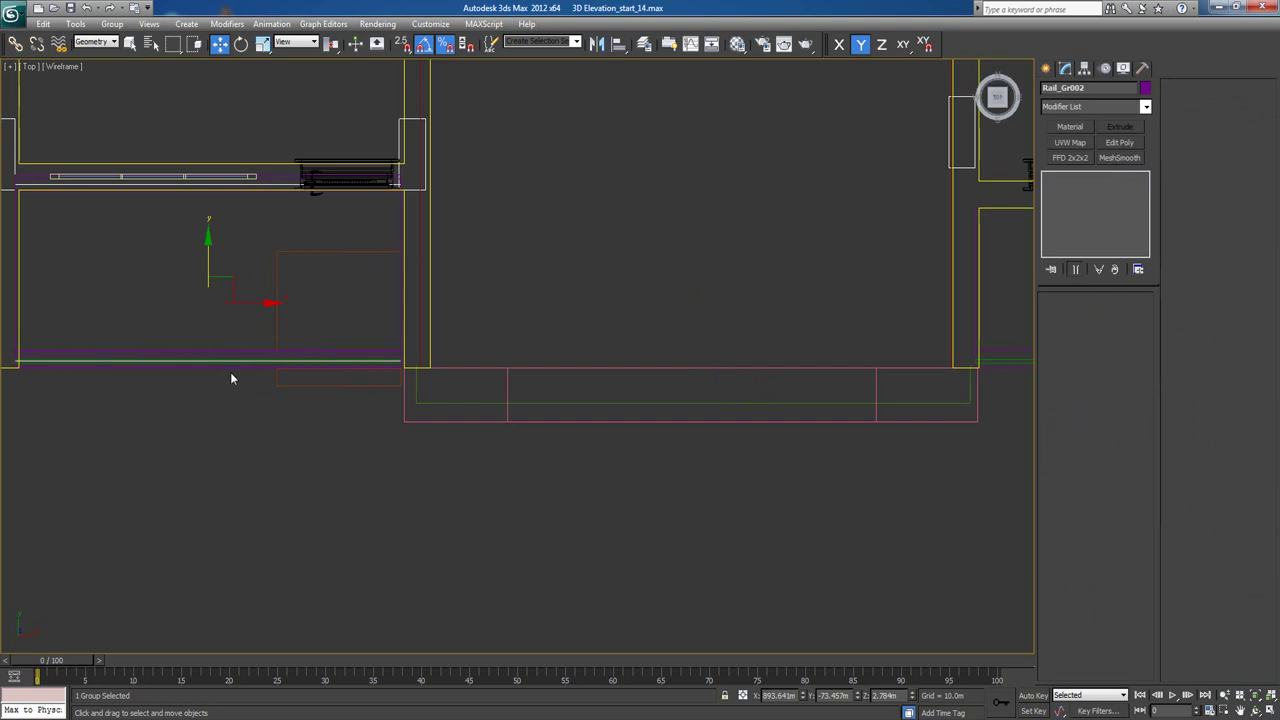
click(231, 372)
click(231, 369)
click(467, 447)
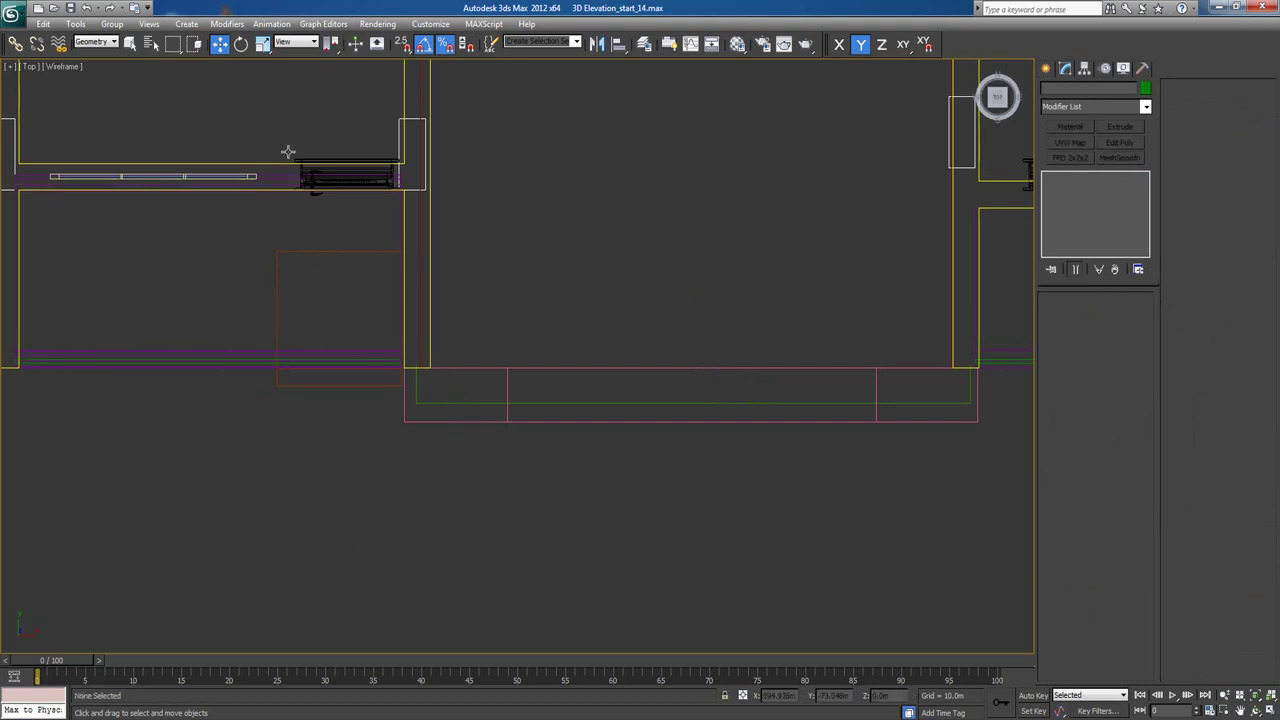
Set the selection filter to All and apply a Sweep modifier to the U-shaped line.
click(105, 46)
click(90, 54)
click(478, 403)
click(1110, 106)
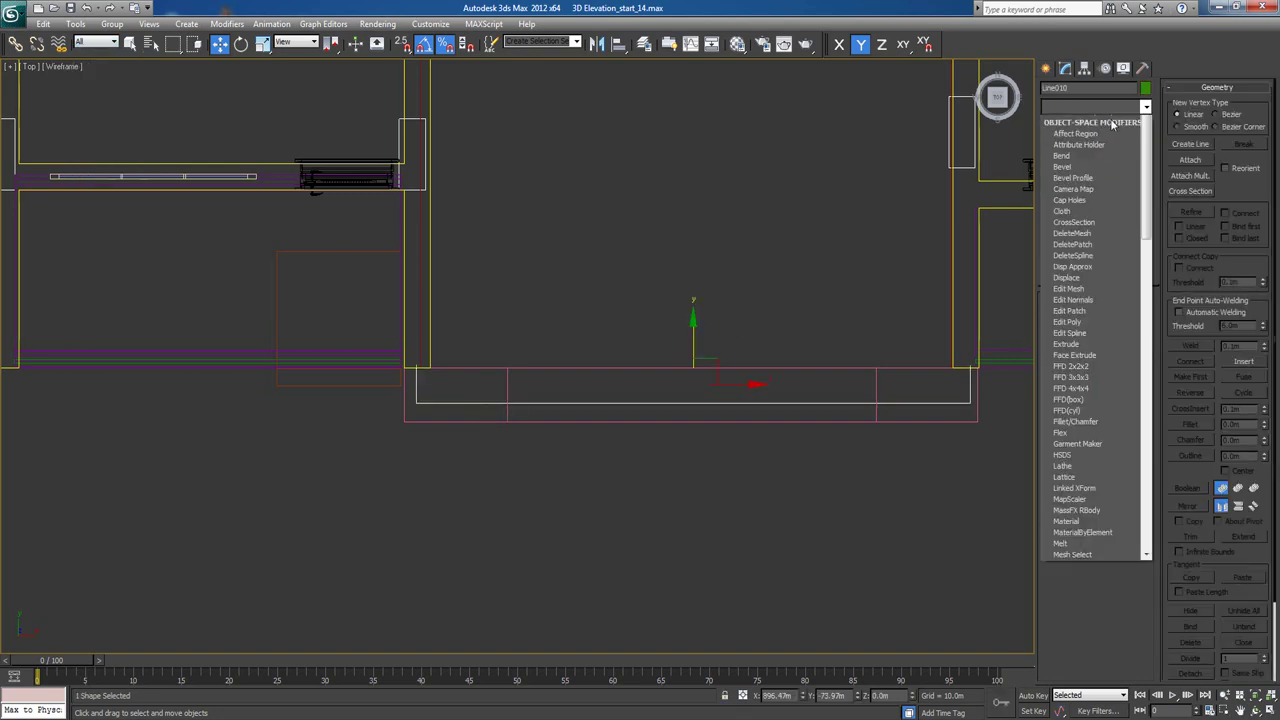
key(s)
key(s)
key(s)
key(s)
key(s)
key(s)
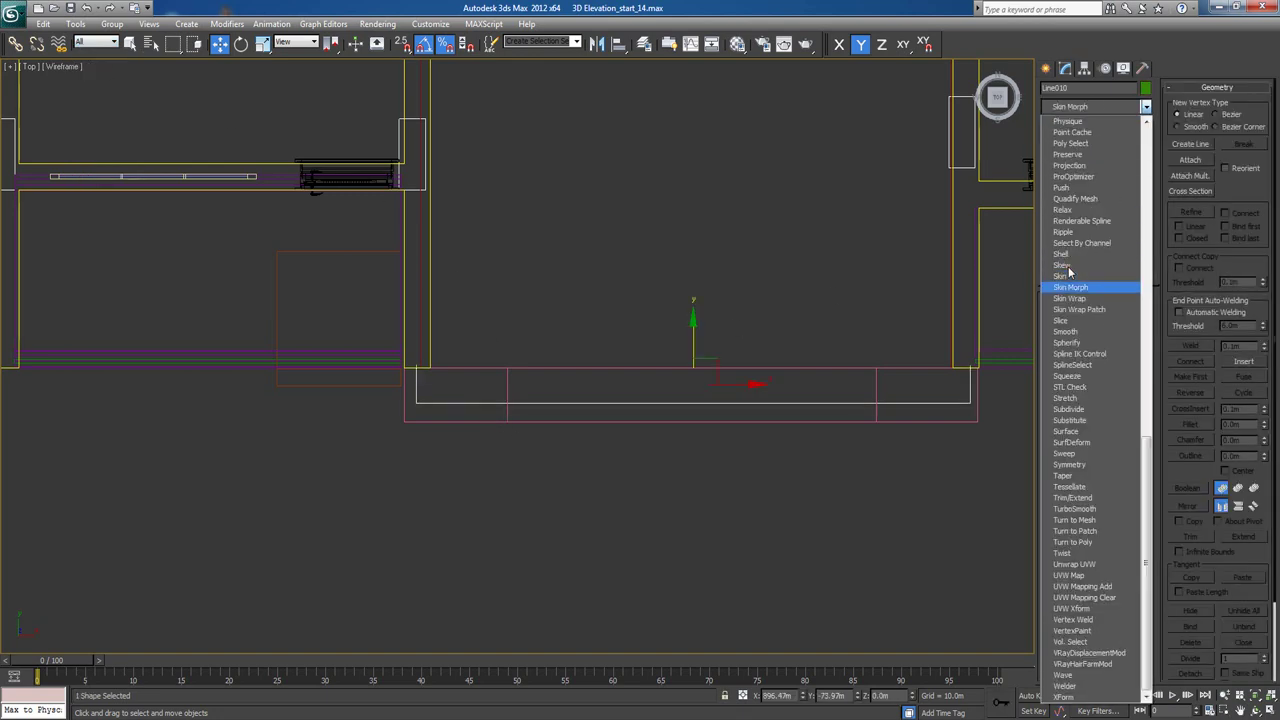
key(Down)
key(Down)
key(Down)
key(Down)
key(Down)
key(Down)
key(Down)
key(Down)
key(Down)
key(Down)
key(Down)
key(Down)
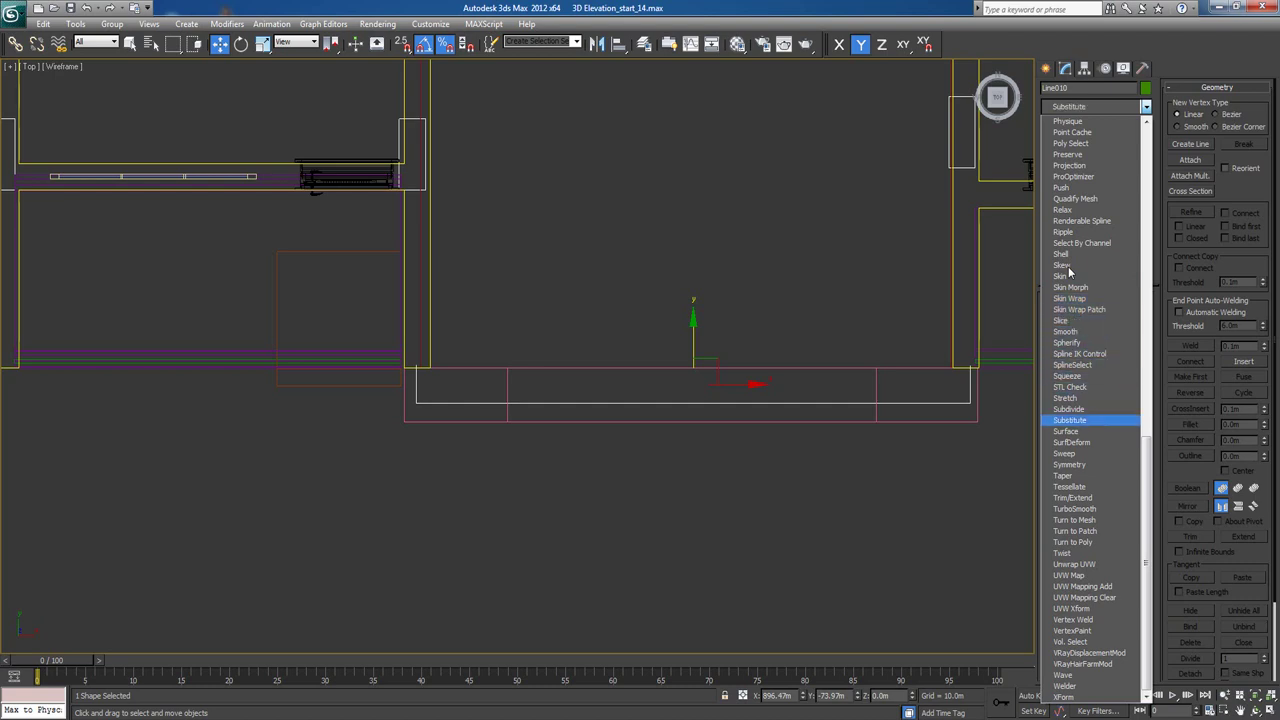
key(Return)
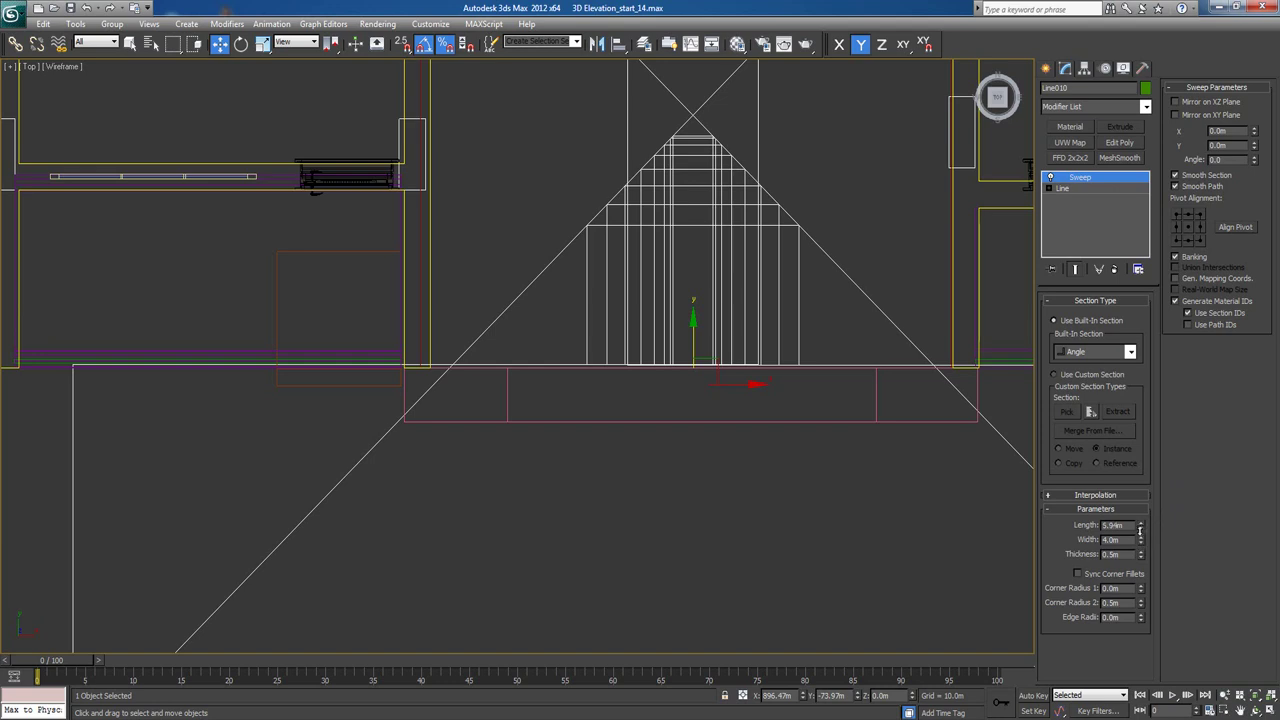
Change the sweep's built-in section to Bar, with a length of 0.12 m and a width of 0.3 m.
drag(1141, 541, 1140, 575)
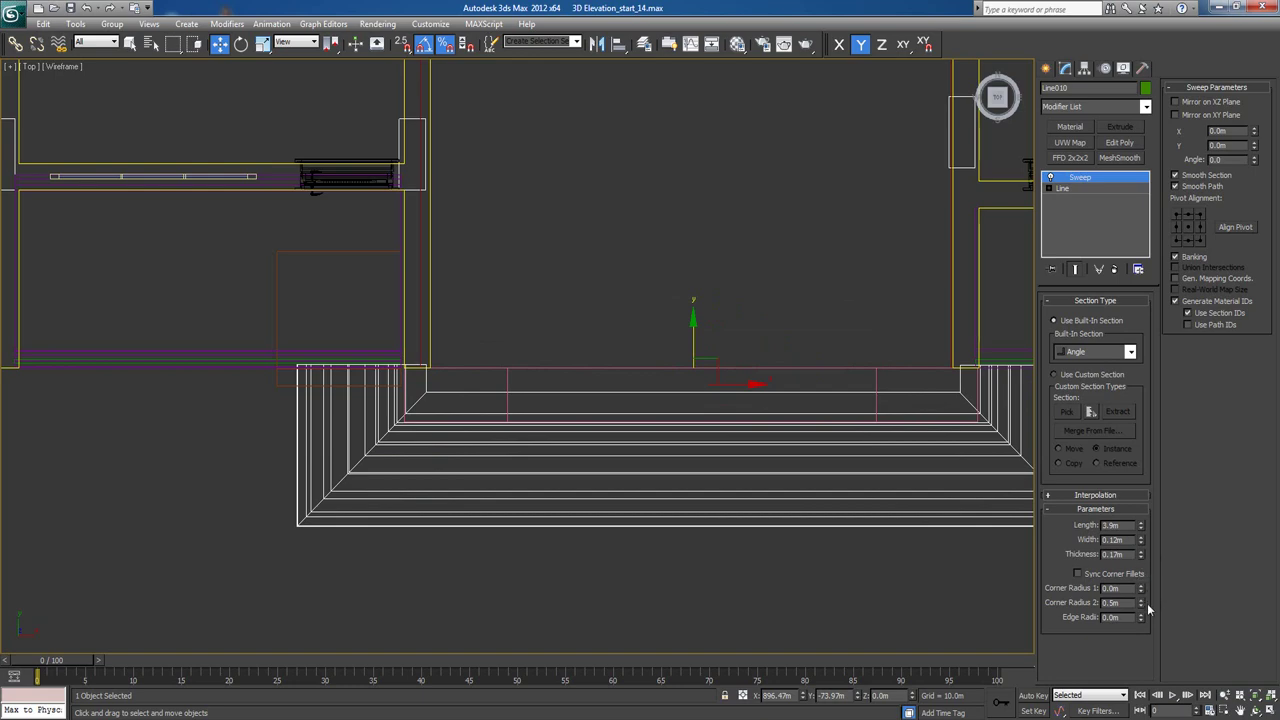
key(p)
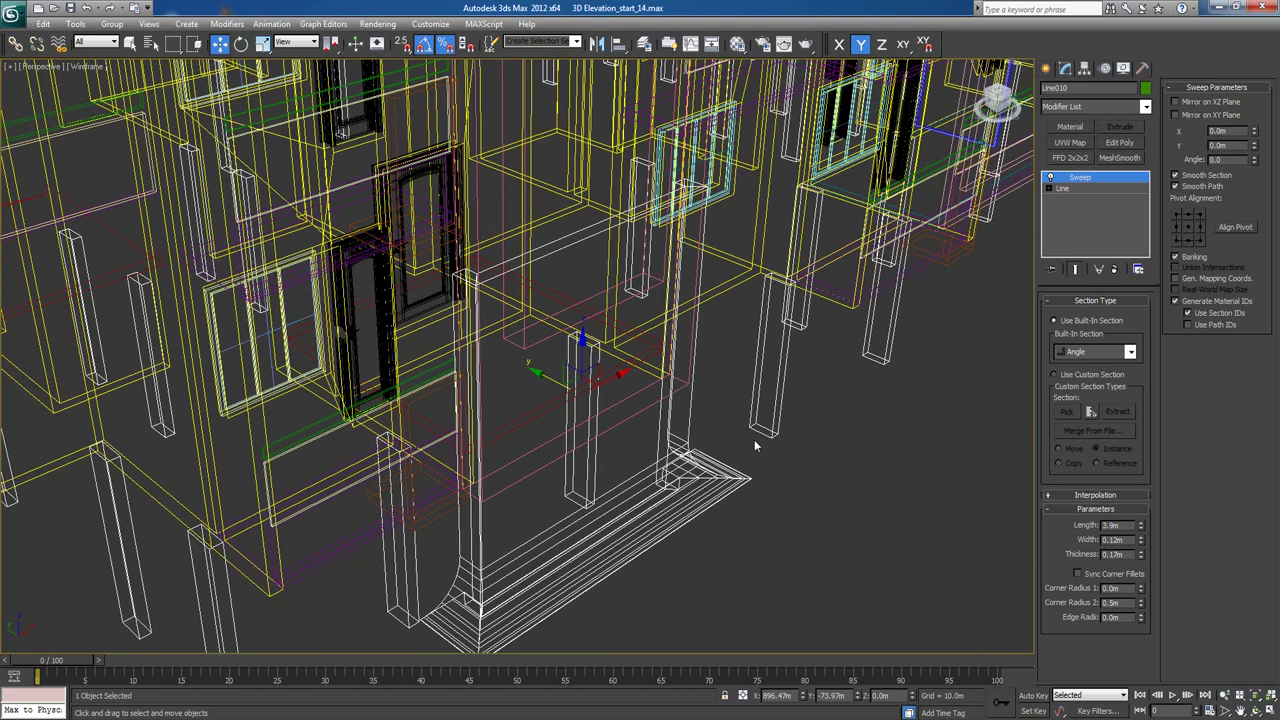
key(F3)
click(1130, 351)
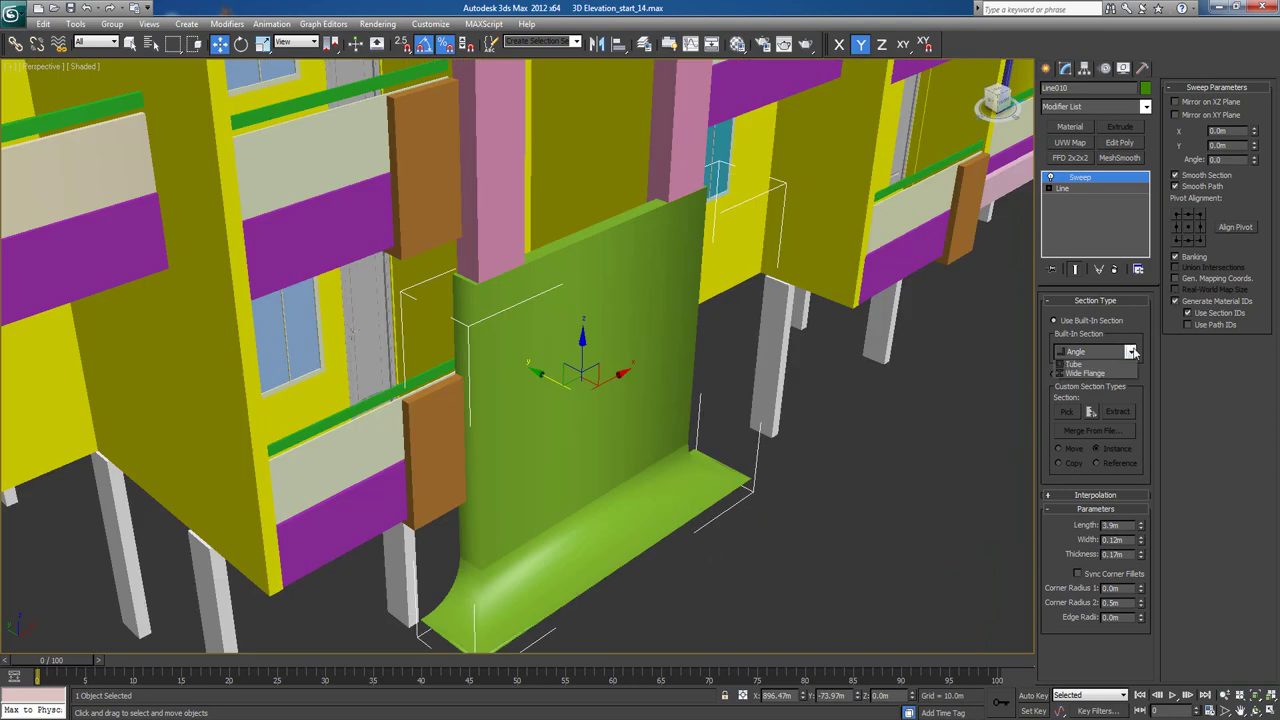
click(1080, 374)
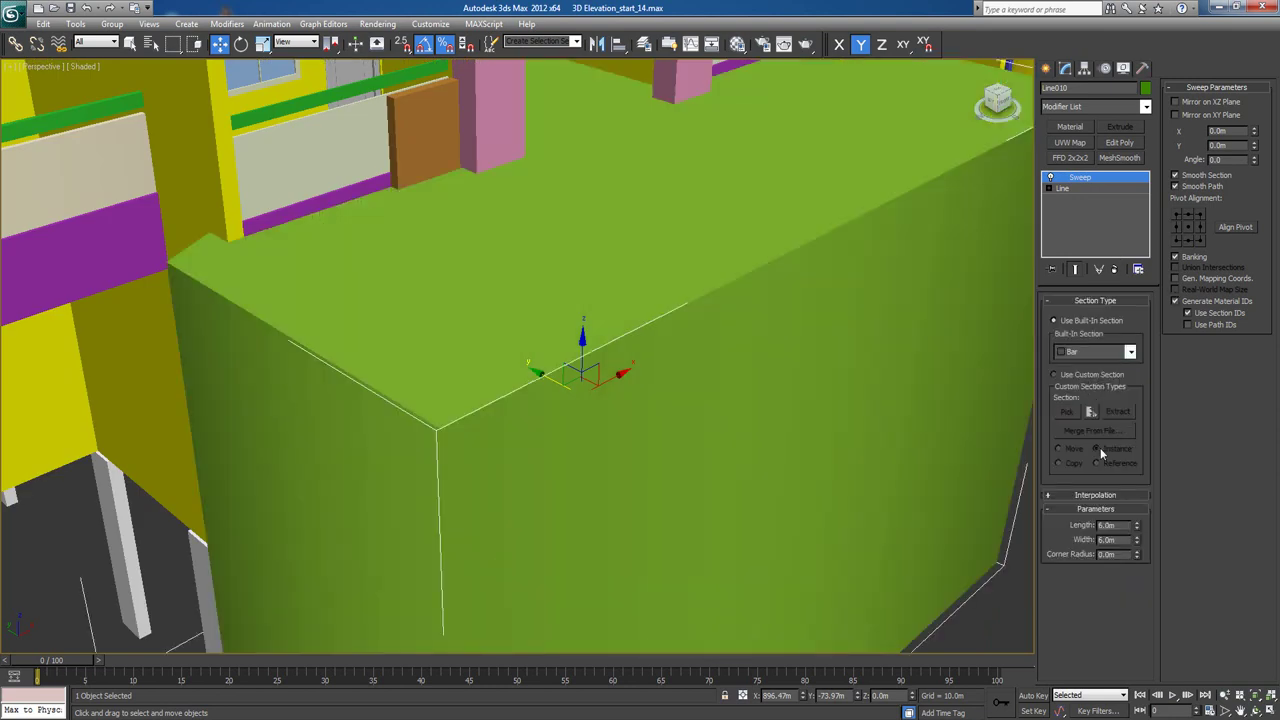
drag(1138, 557, 1134, 602)
drag(1137, 528, 1141, 596)
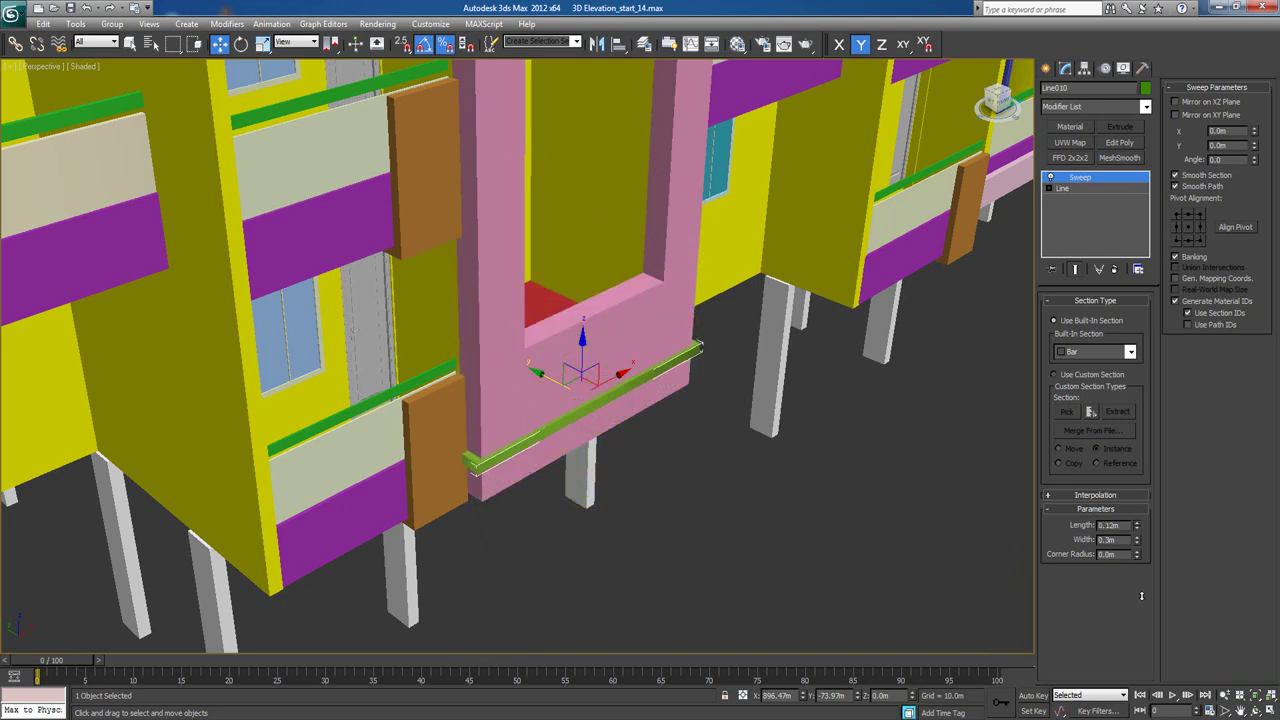
Raise the swept bar along Z to the pink frame's top edge, at a height of about 6.96 m.
drag(583, 348, 584, 134)
middle_drag(720, 287, 702, 459)
scroll(638, 306, down, 5)
middle_drag(623, 354, 586, 386)
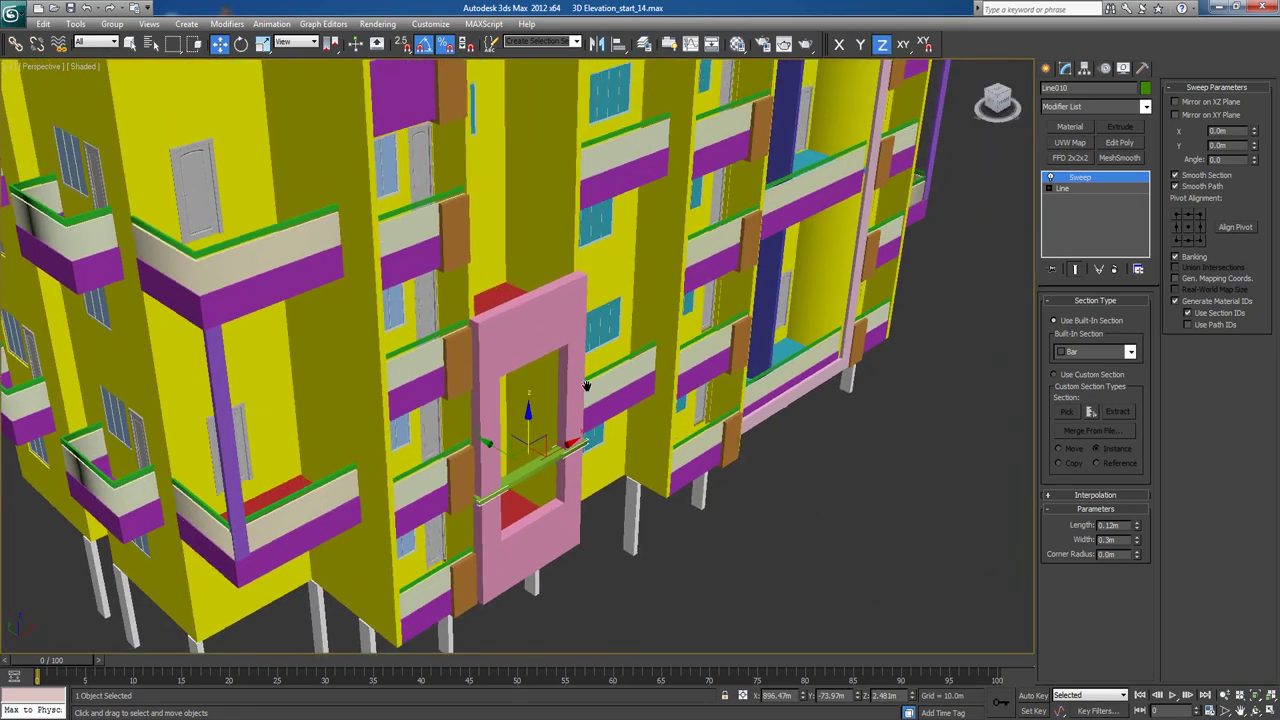
scroll(535, 420, up, 3)
drag(527, 479, 522, 214)
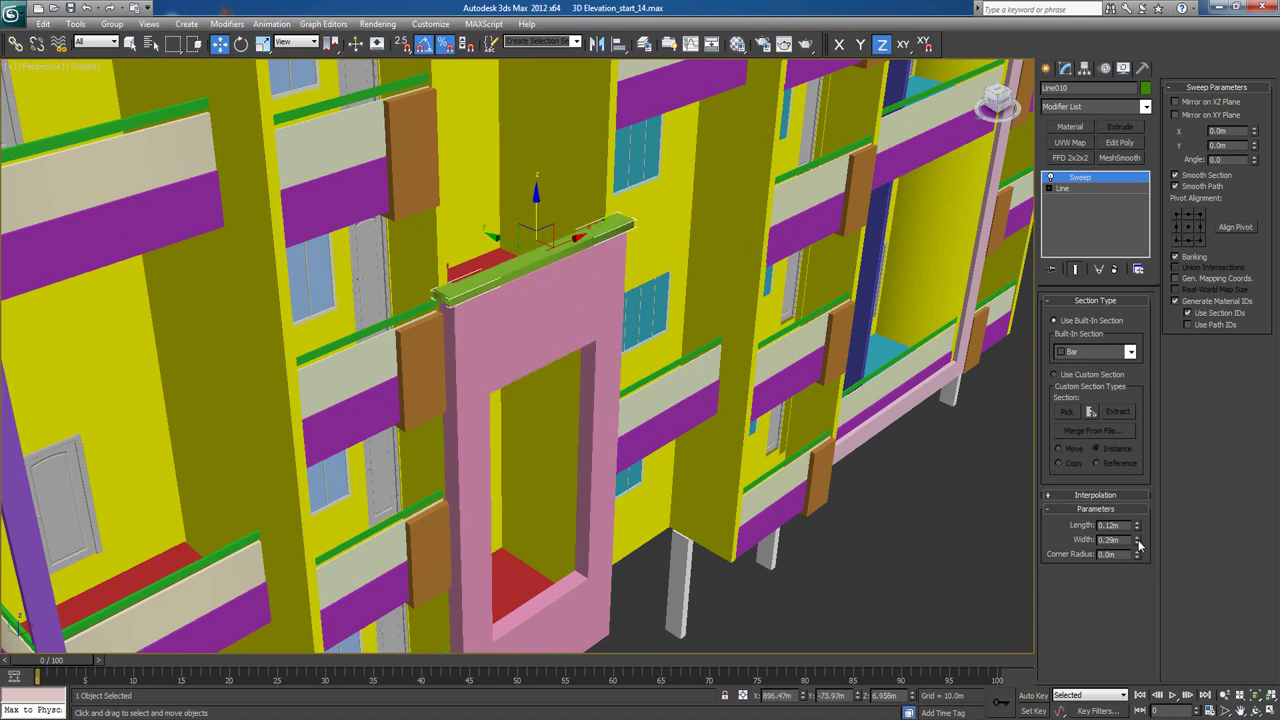
Reduce the bar section's width to 0.11 m.
drag(1138, 543, 1136, 548)
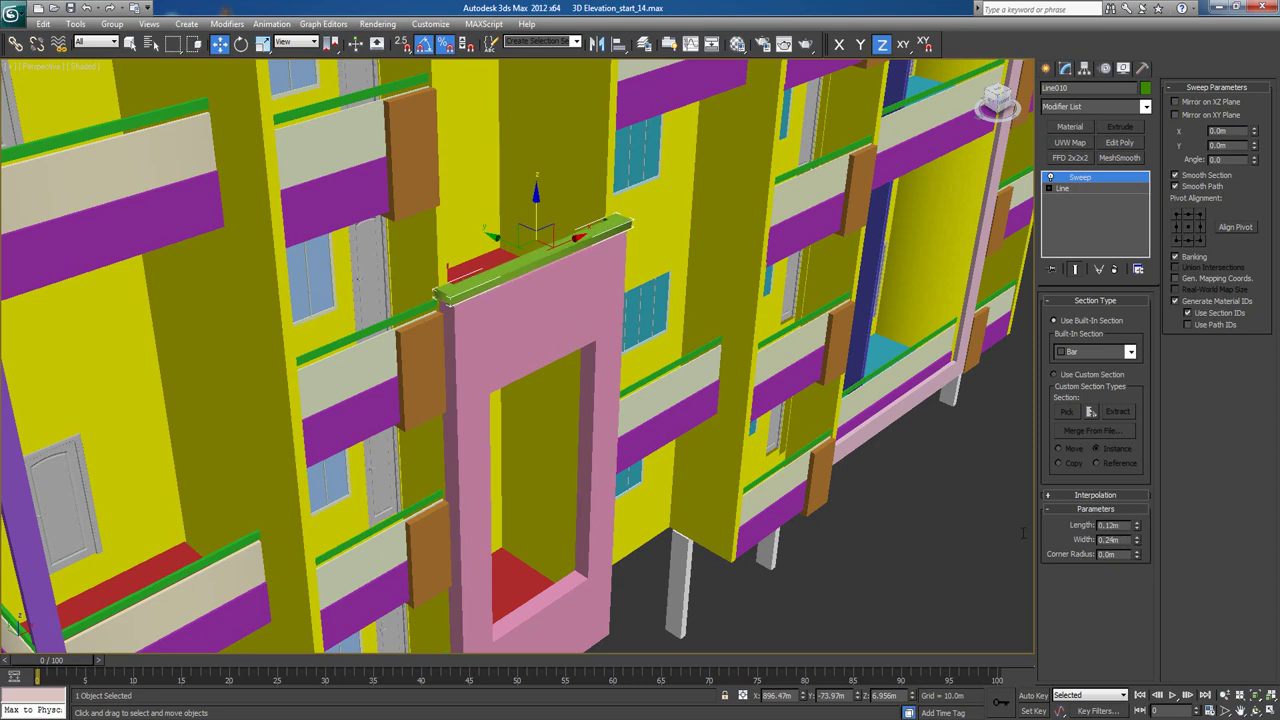
text(0.15)
key(Return)
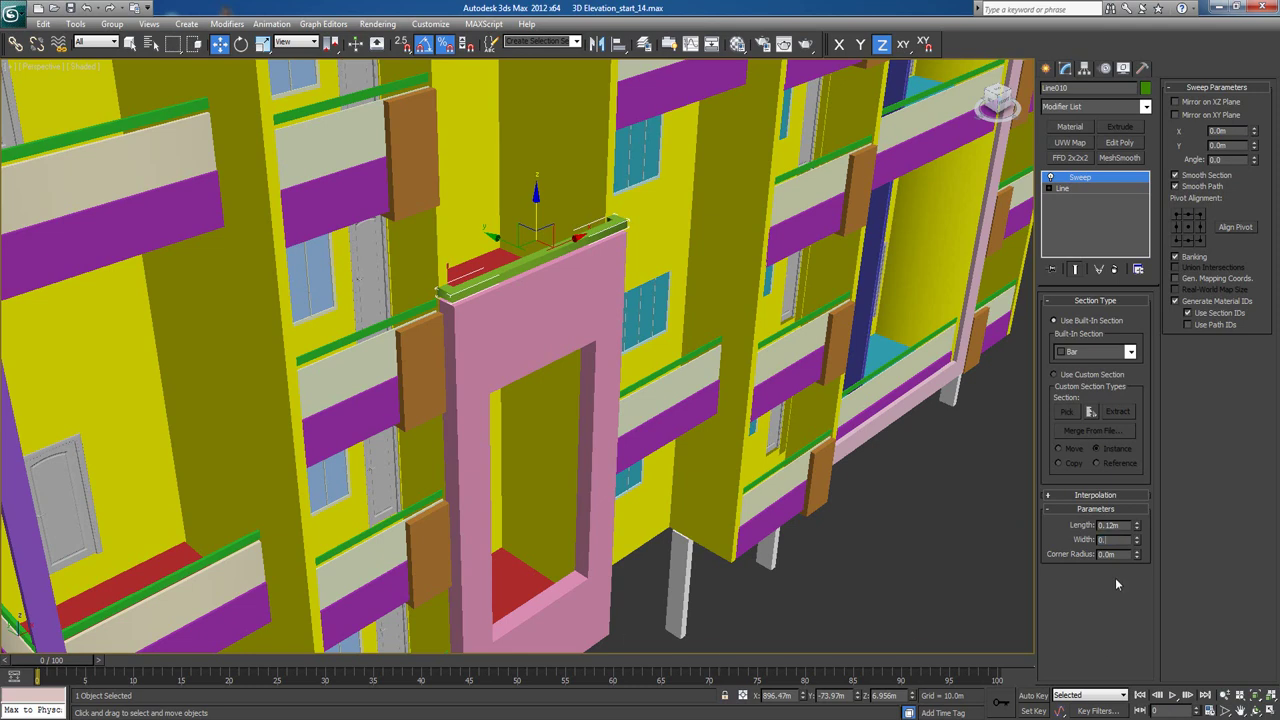
key(Return)
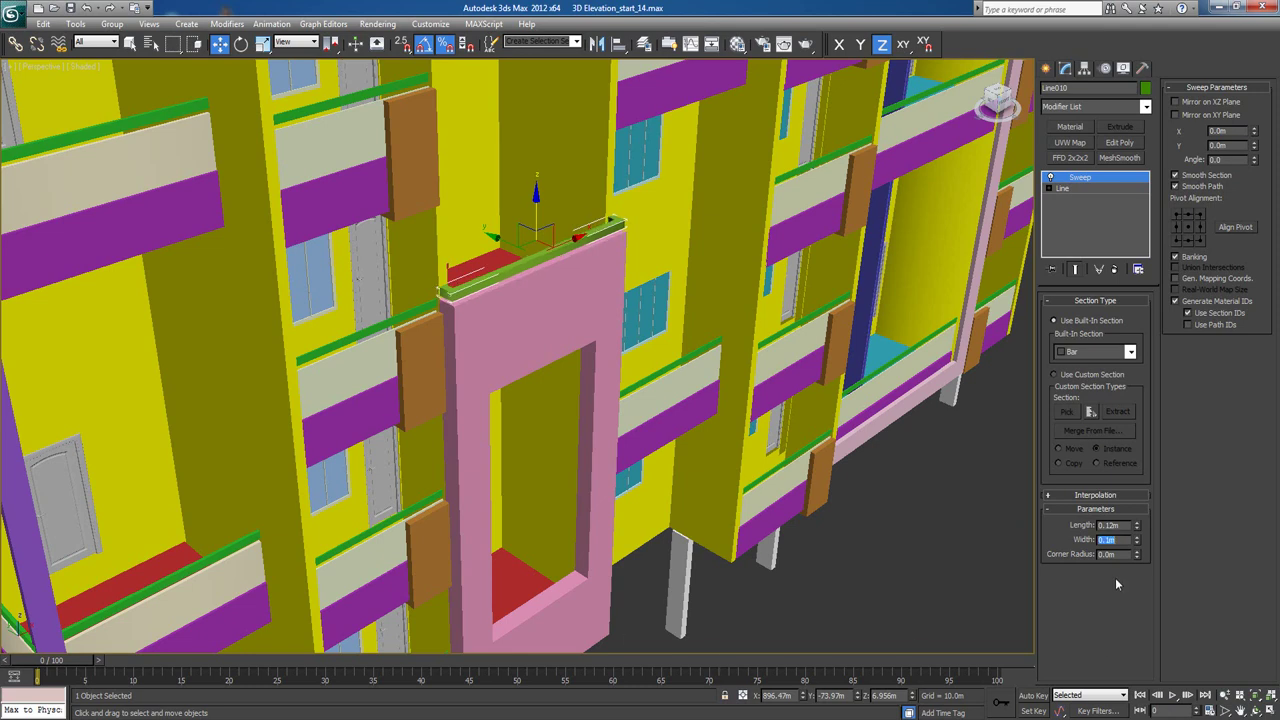
Raise the bar about 0.04 m along Z above the pink frame and show it in the front view.
scroll(500, 337, up, 5)
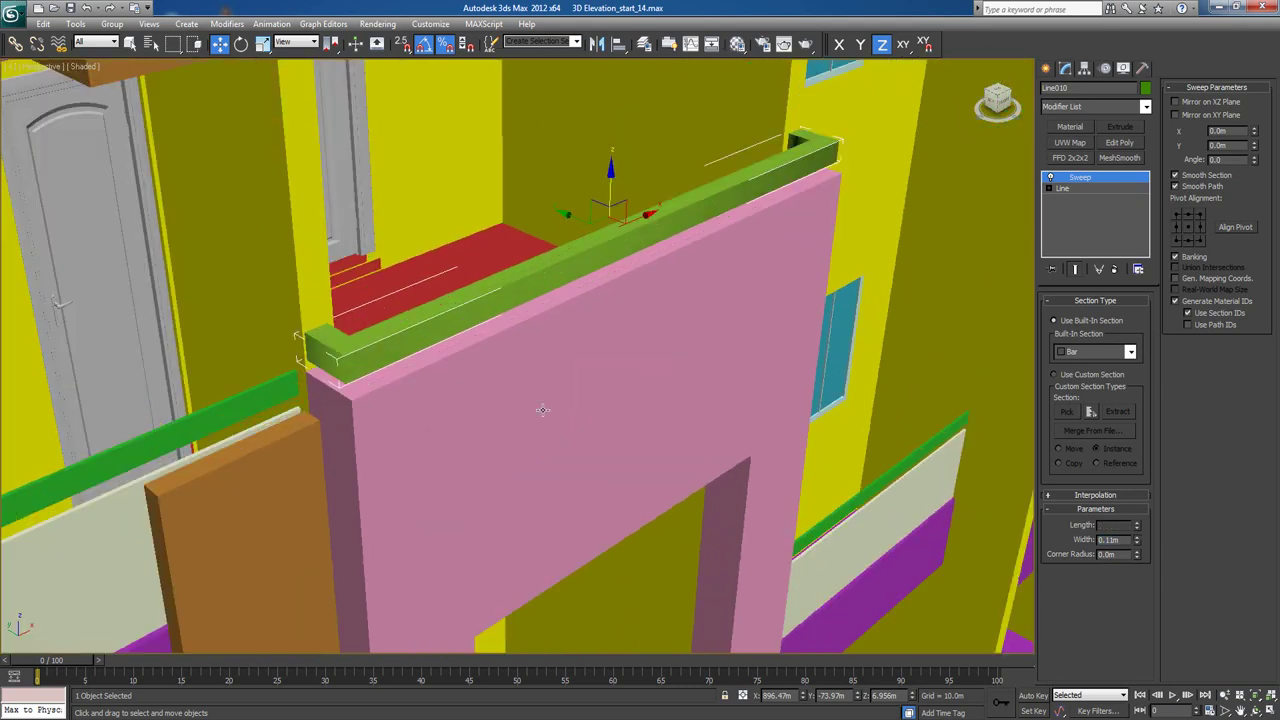
drag(610, 172, 609, 167)
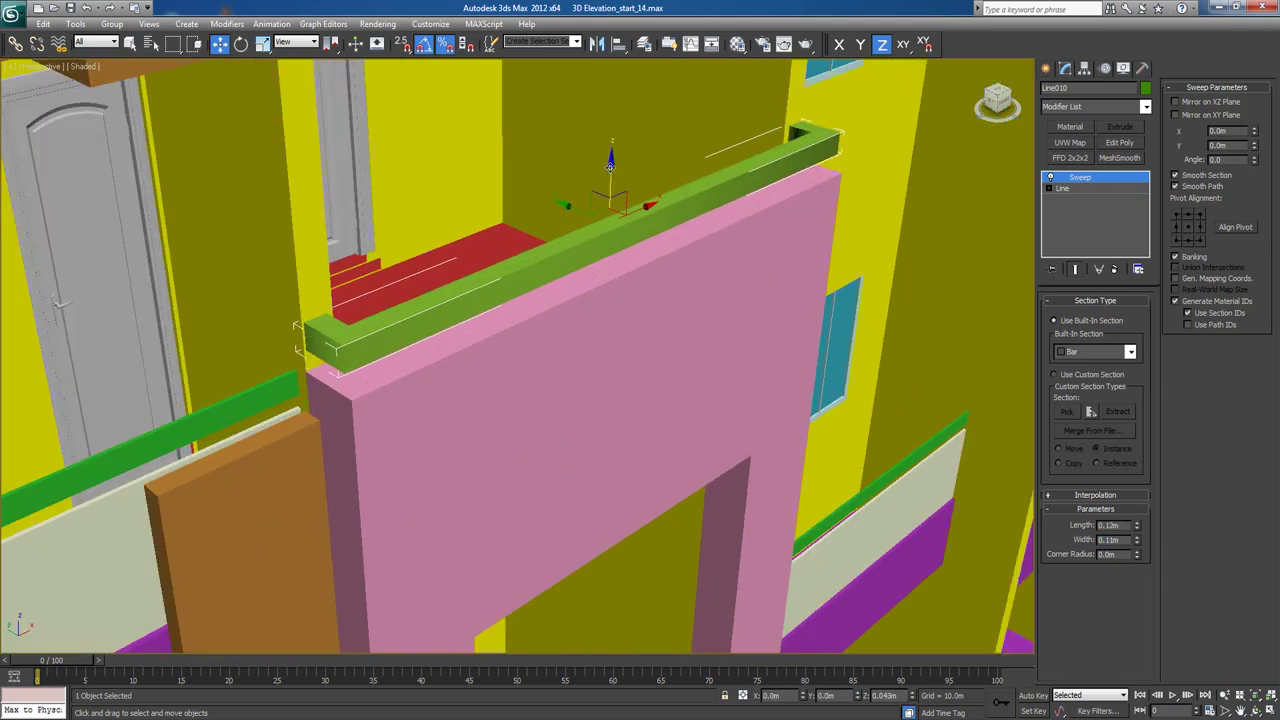
key(f)
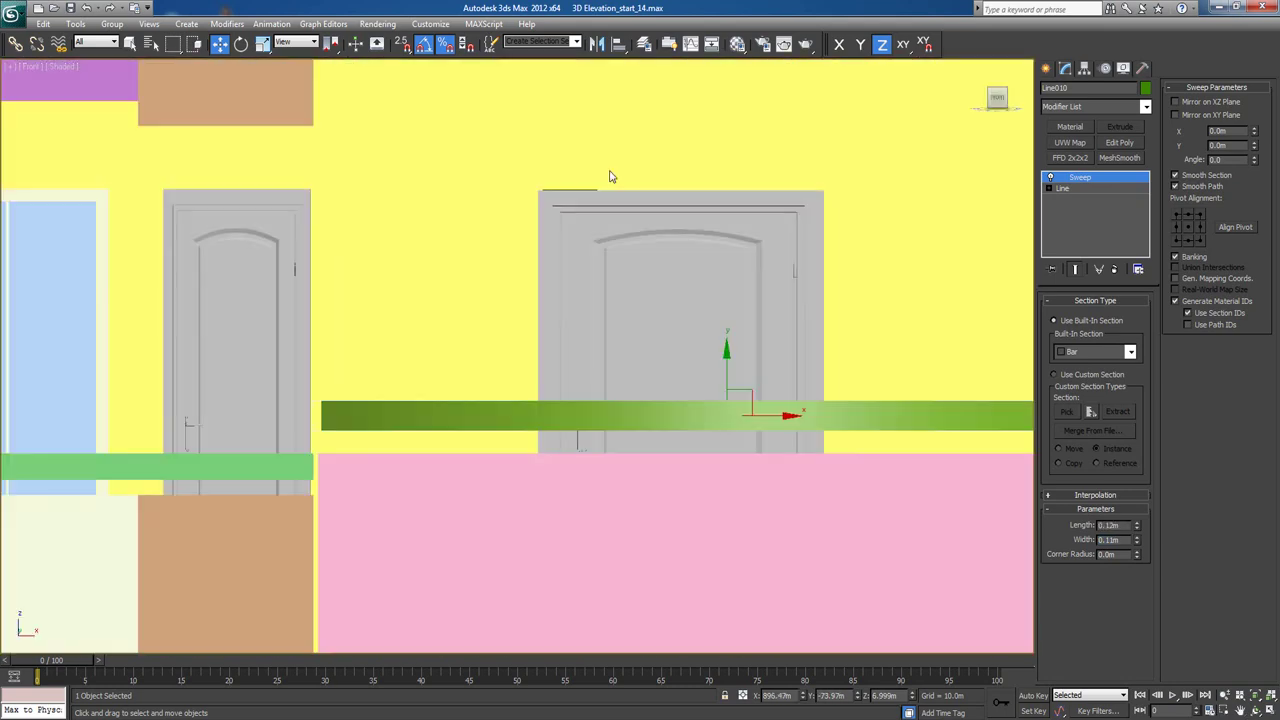
Lower the swept bar above the pink frame slightly along Z, to a height of about 6.99 m.
key(F3)
drag(726, 365, 749, 442)
scroll(749, 442, down, 8)
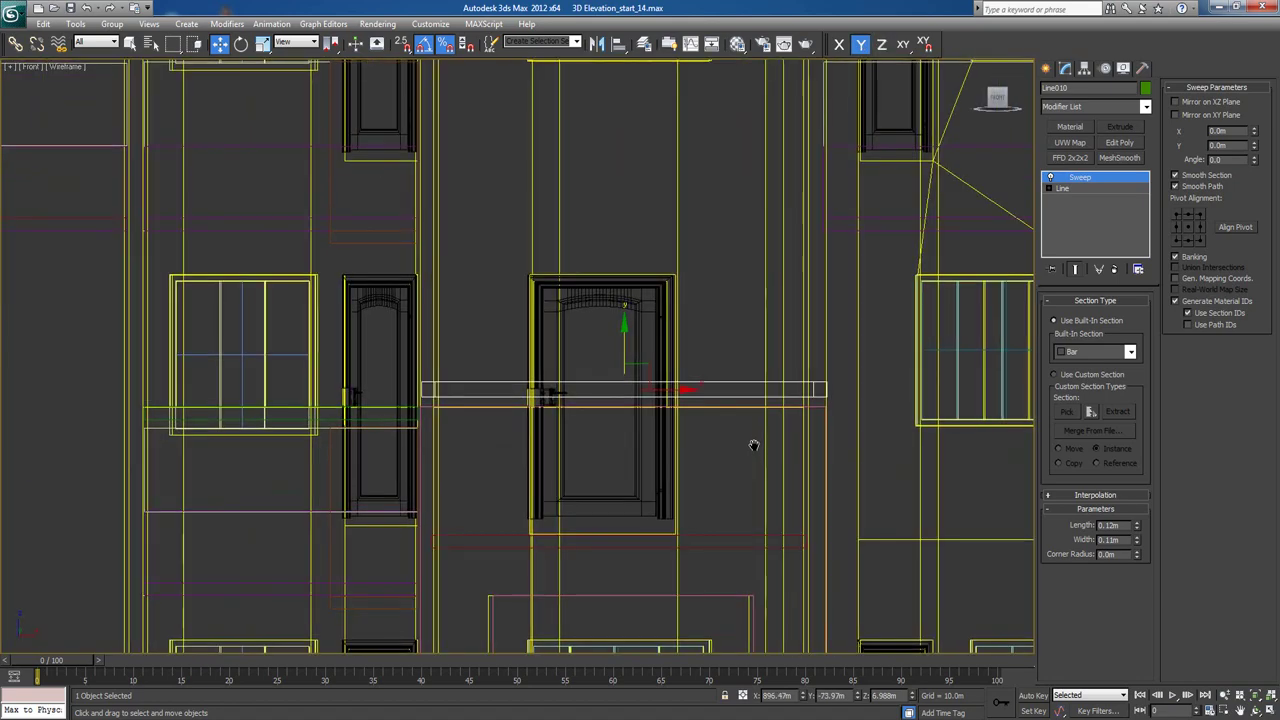
middle_drag(675, 494, 680, 457)
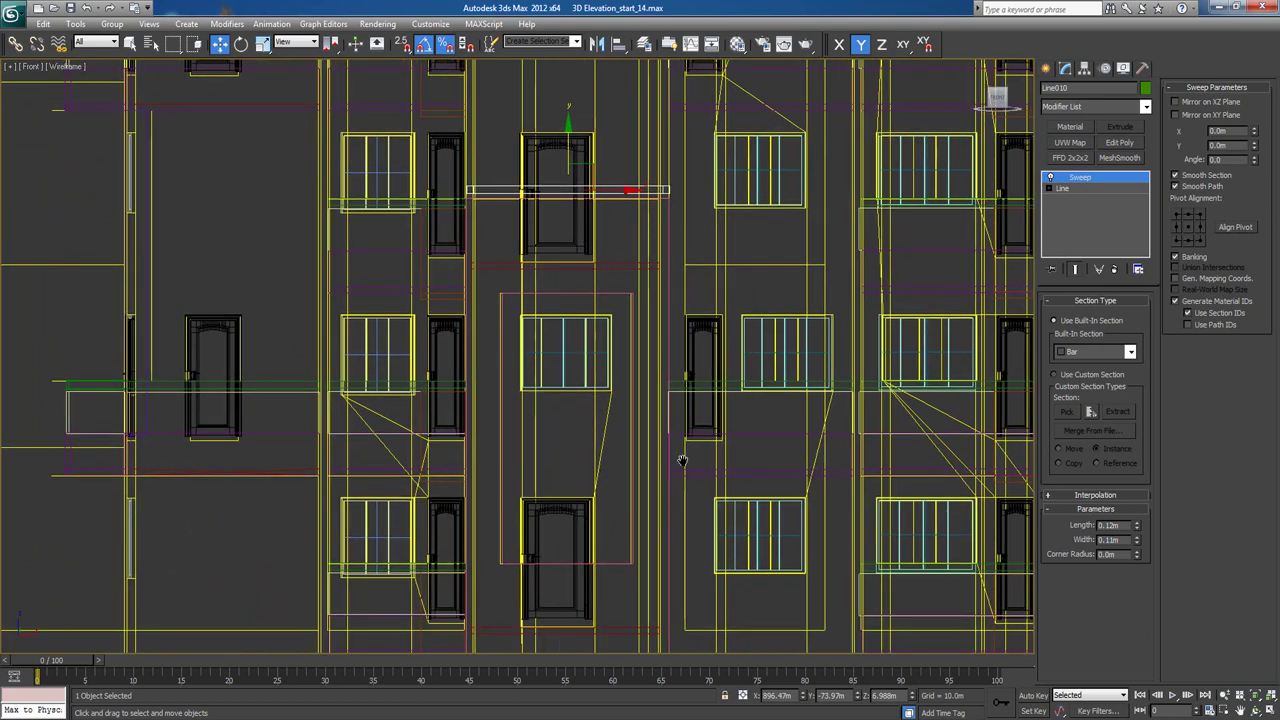
key(F3)
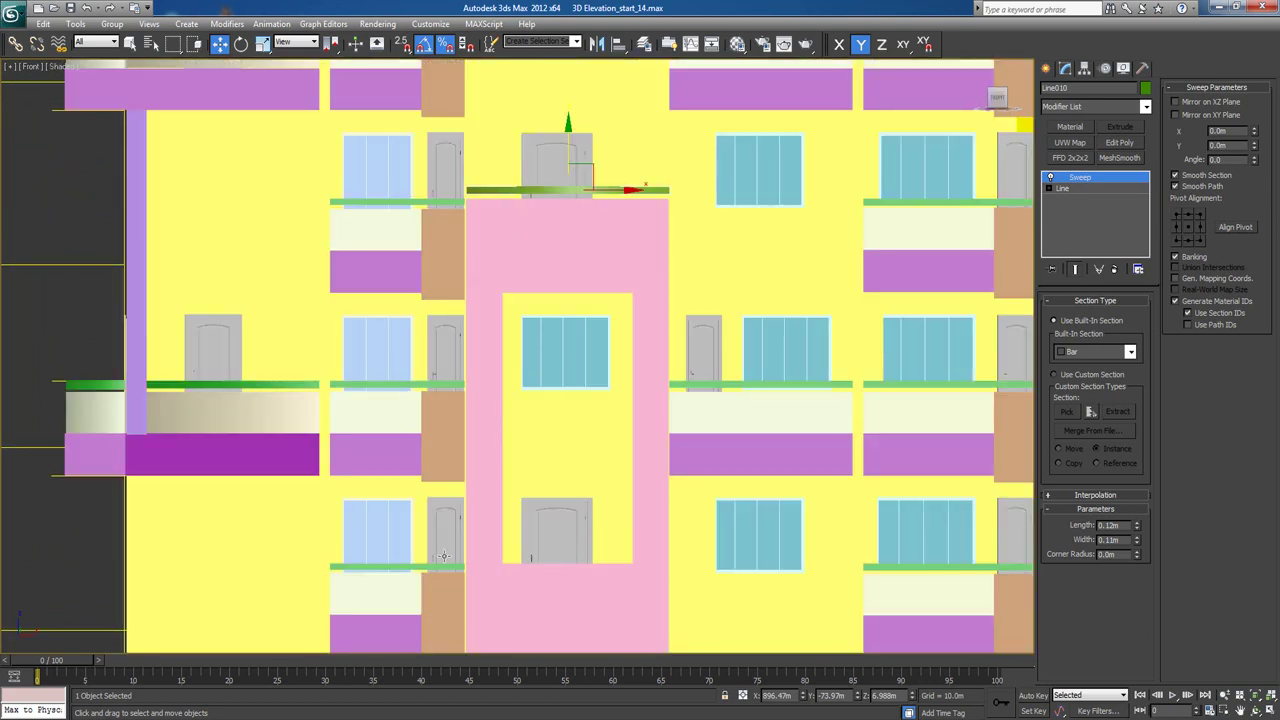
Clone the lowest green balcony rail beside the pink frame as one instance, about 2.82 m along X into the frame's opening.
click(377, 567)
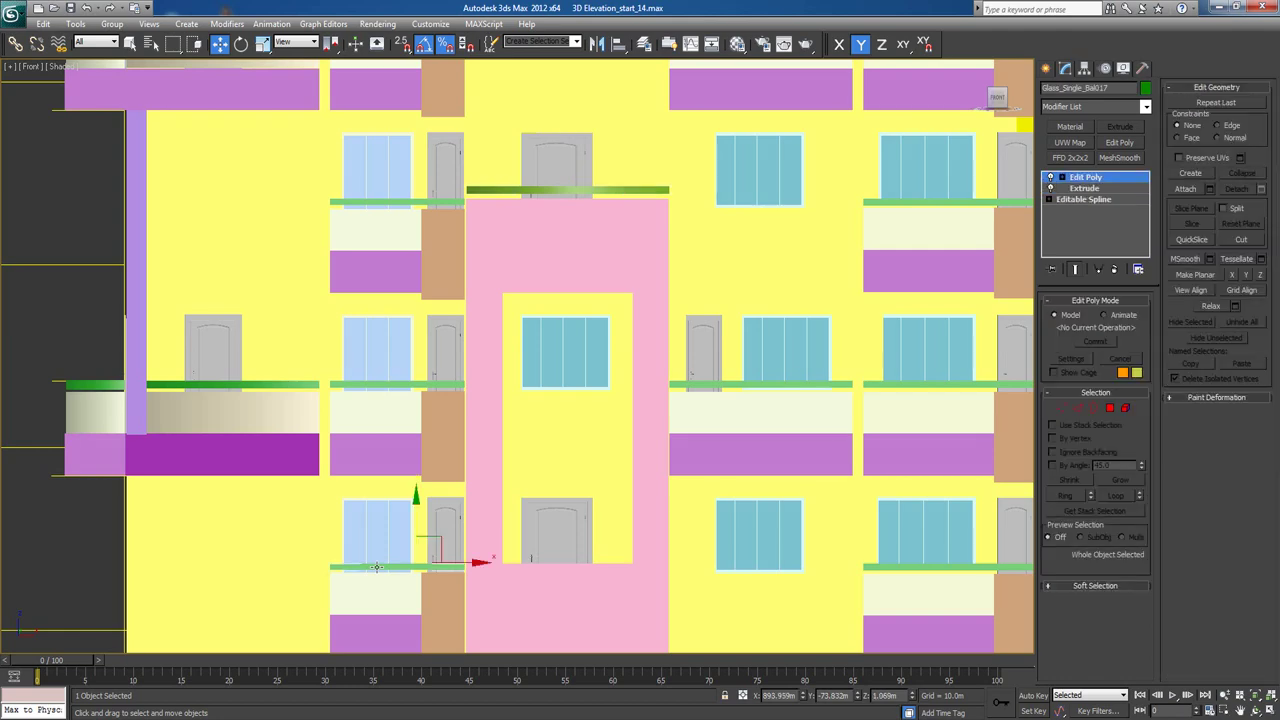
key(F3)
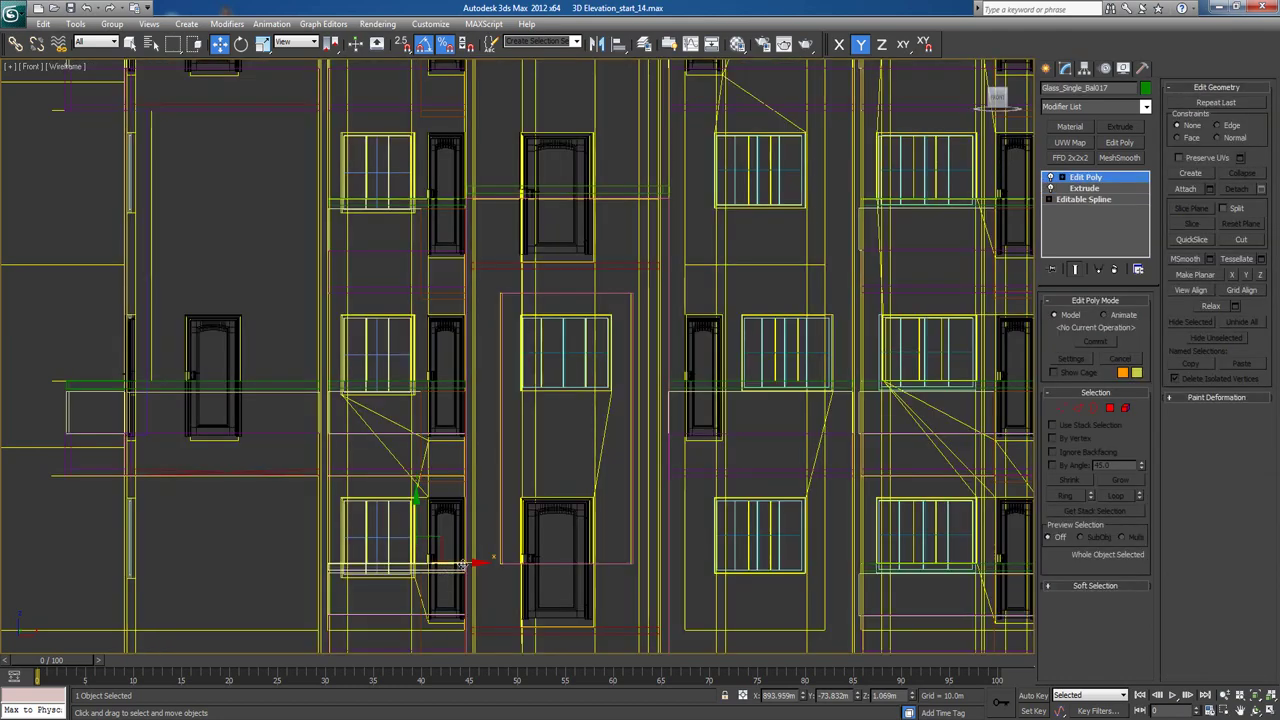
drag(481, 563, 652, 563)
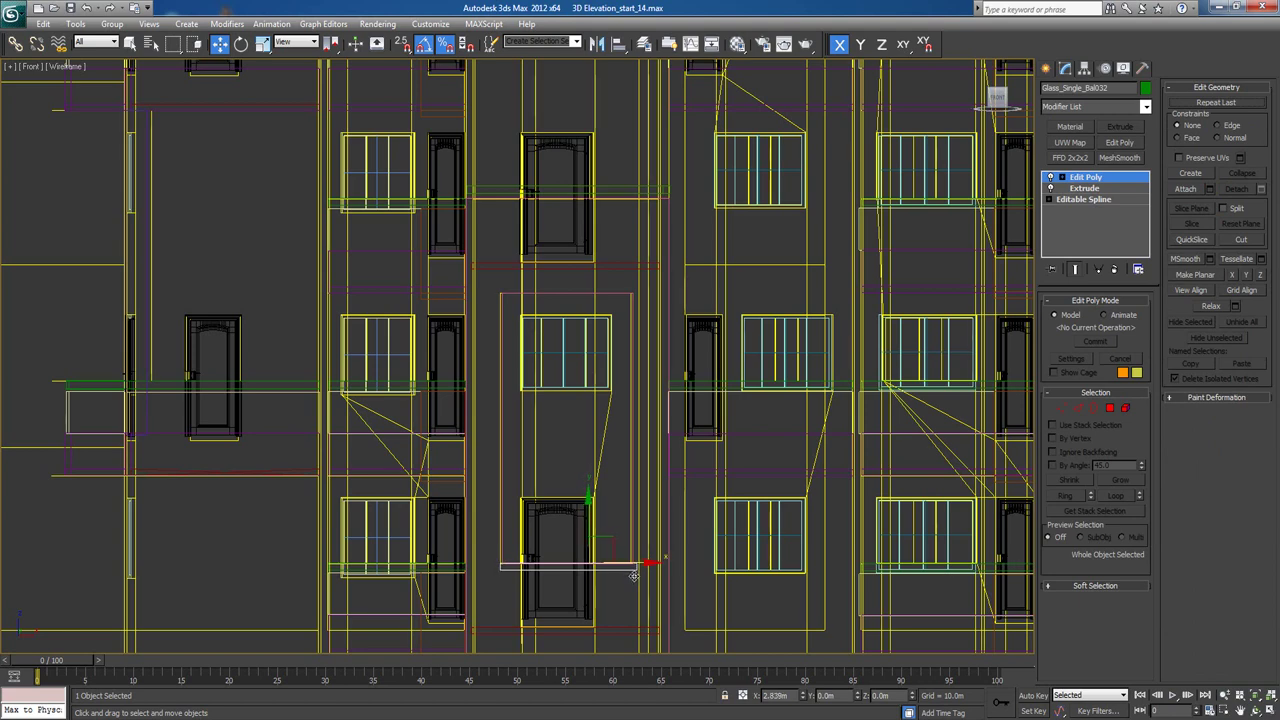
click(635, 425)
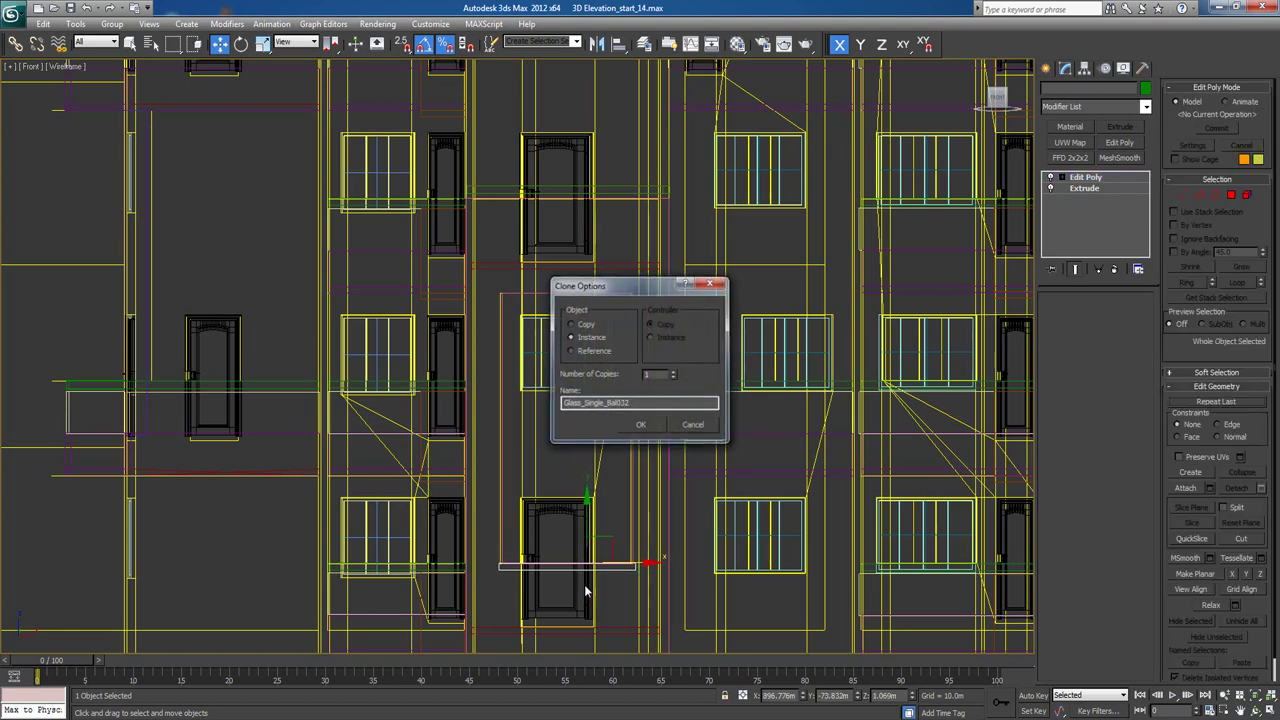
Raise the cloned rail to about 1.24 m in Z and bring it forward in plan to about Y -74.06 m, within the pink frame's depth.
scroll(586, 589, up, 4)
middle_drag(586, 590, 516, 268)
drag(595, 420, 592, 398)
key(t)
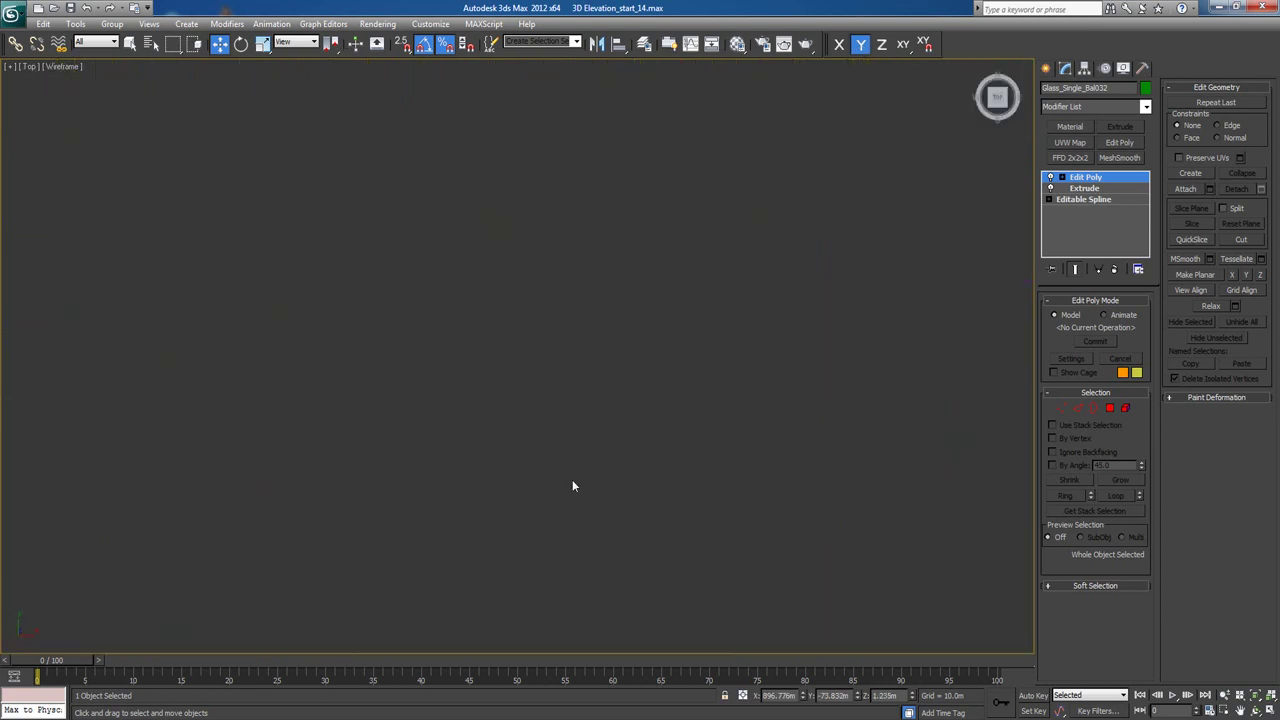
middle_drag(572, 479, 585, 487)
scroll(656, 355, down, 3)
drag(695, 315, 695, 360)
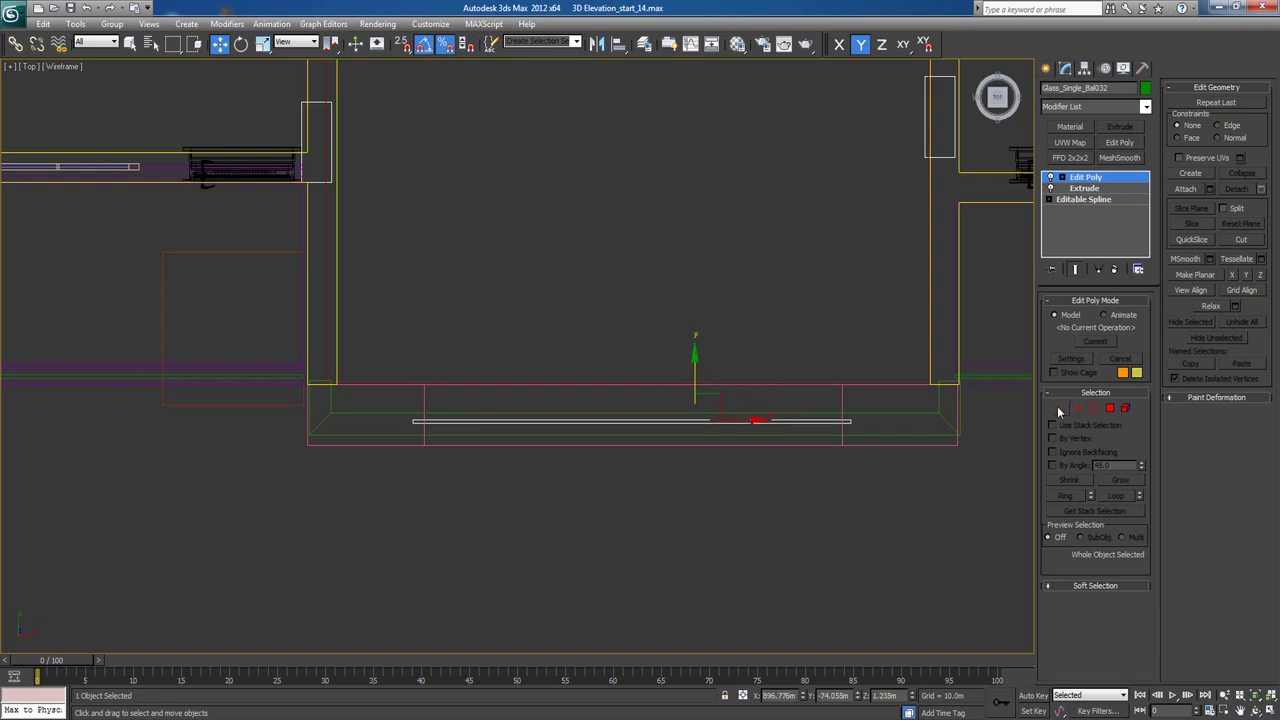
Widen the rail in plan by moving its front vertices to about Y -74.13 m and its back vertices to about Y -74.02 m.
click(1061, 408)
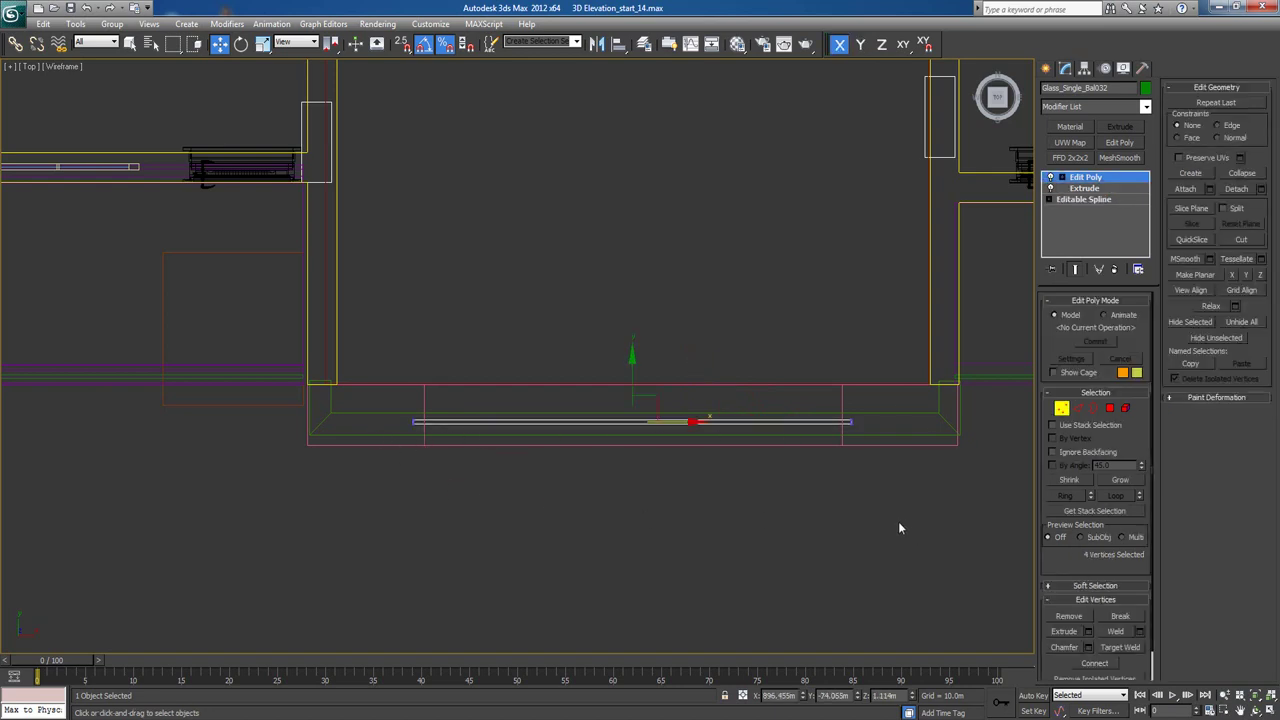
drag(548, 459, 348, 428)
scroll(791, 424, up, 2)
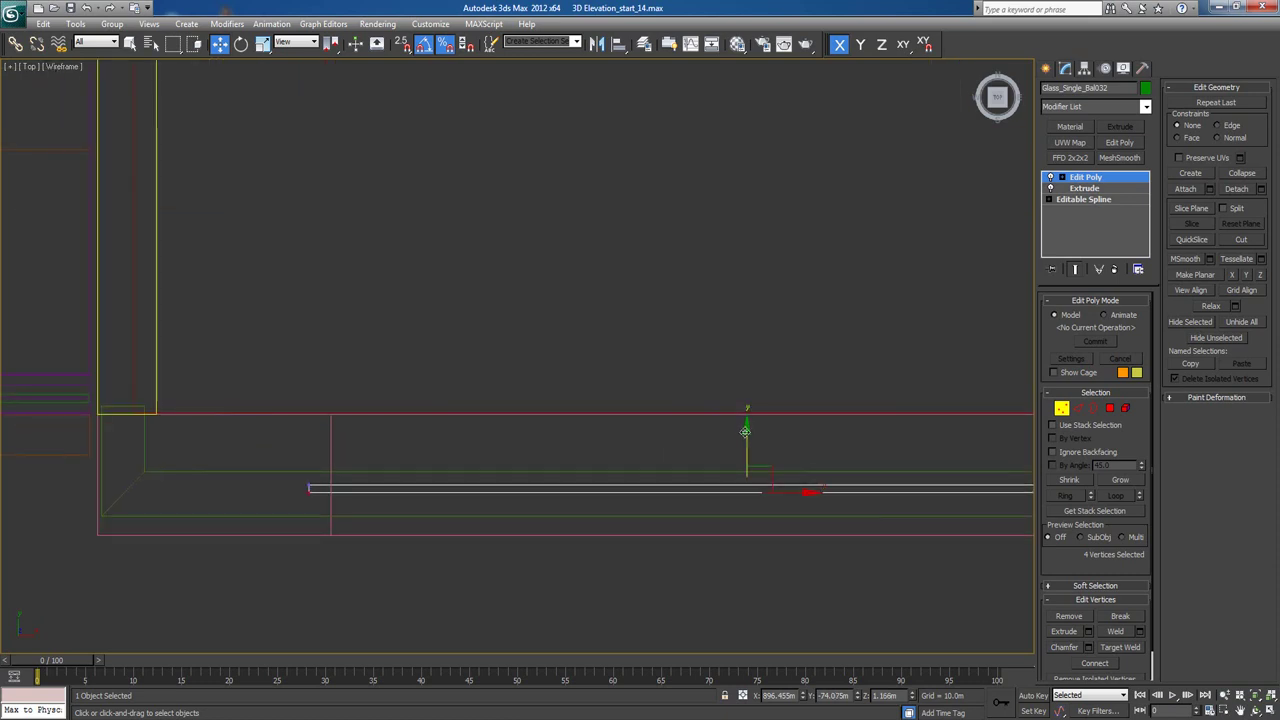
drag(747, 431, 752, 478)
scroll(636, 489, down, 1)
middle_drag(636, 489, 385, 462)
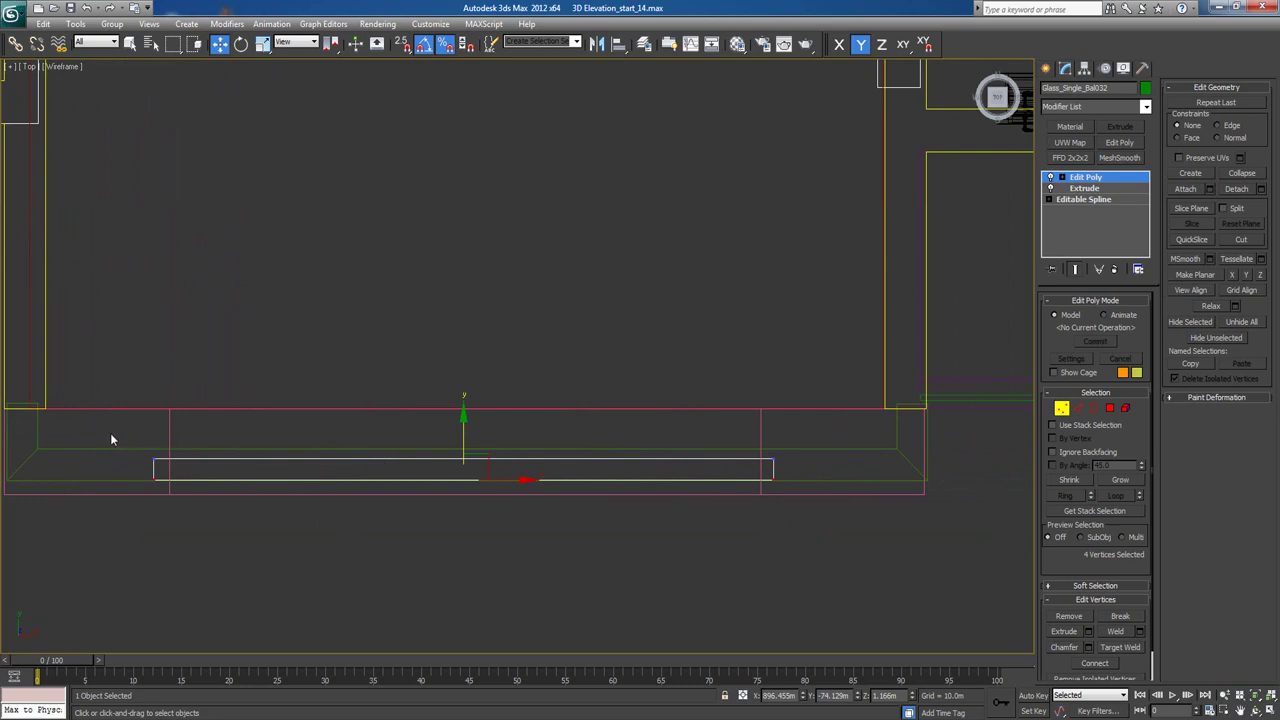
drag(993, 467, 993, 467)
drag(462, 420, 464, 398)
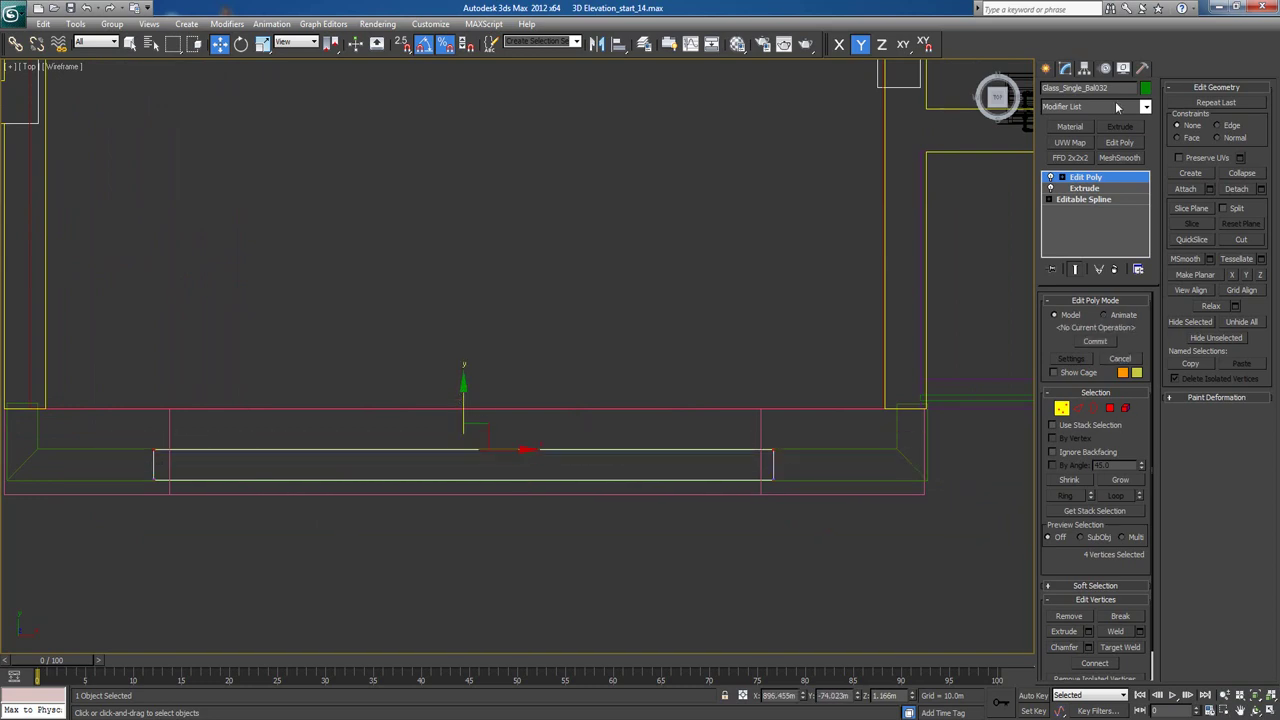
click(1047, 70)
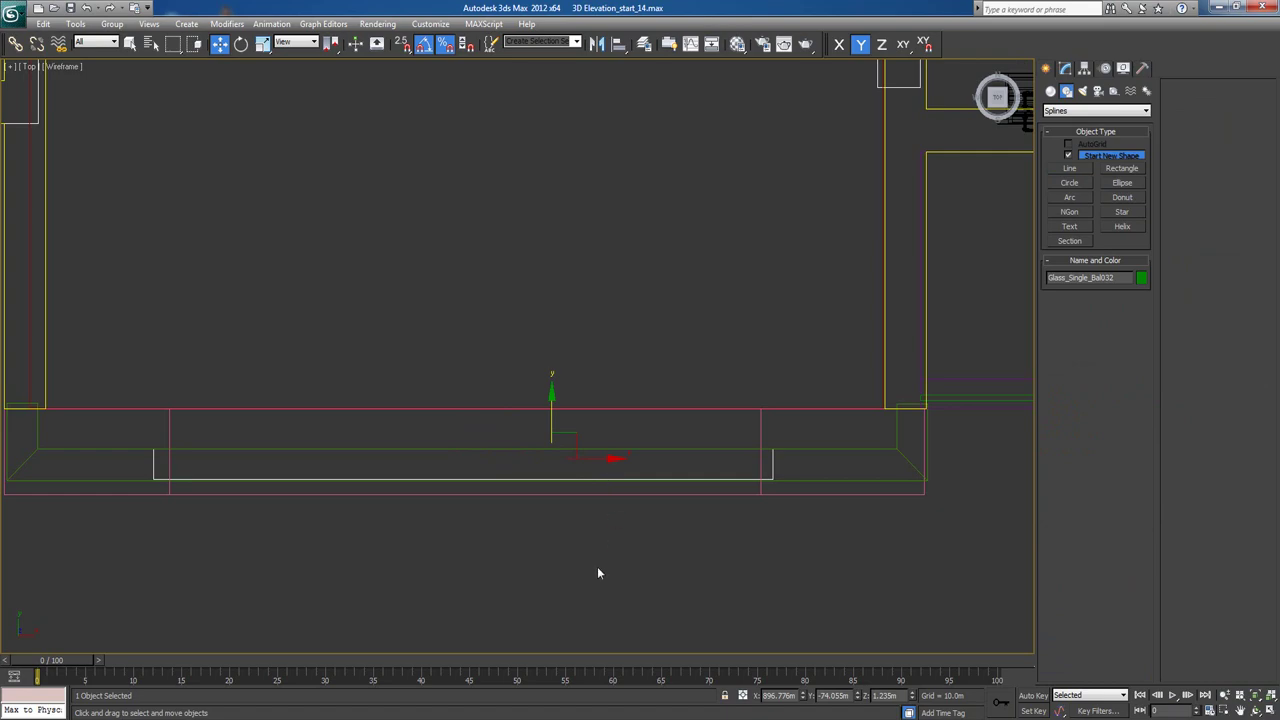
Raise the rail above the sill of the pink frame's opening, to a height of about 1.25 m.
key(p)
alt+middle_drag(576, 493, 608, 400)
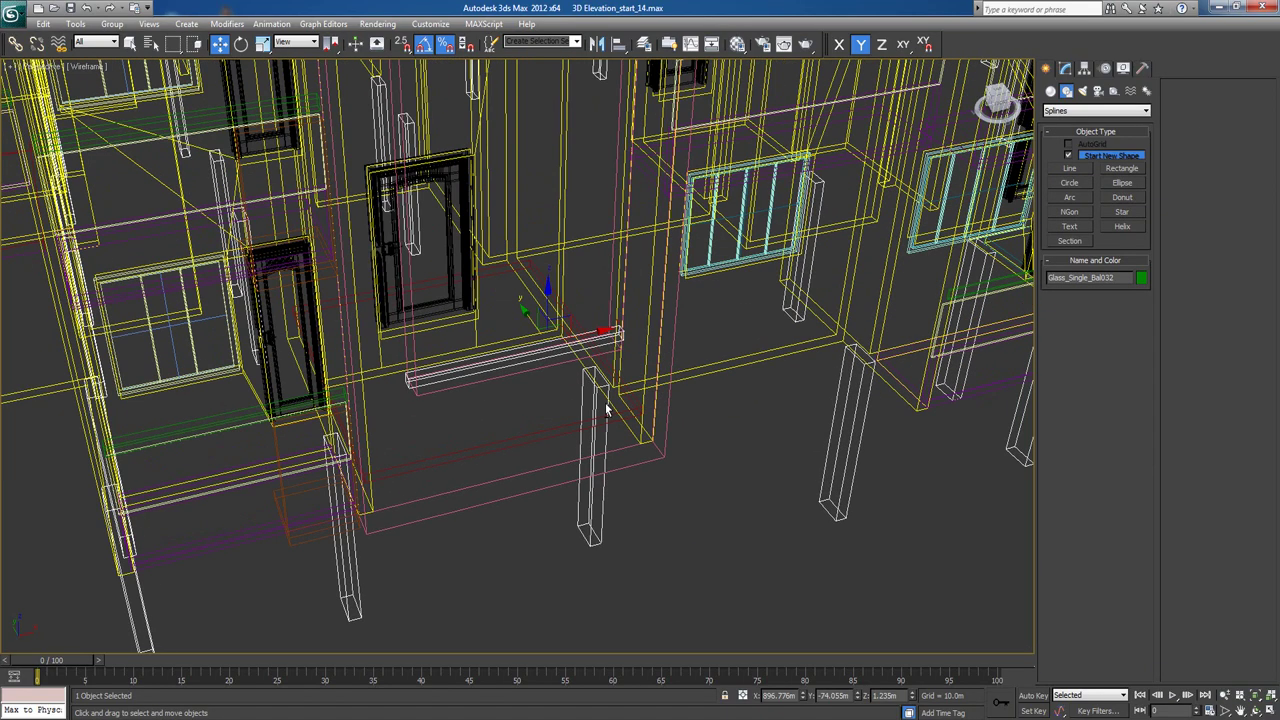
key(F3)
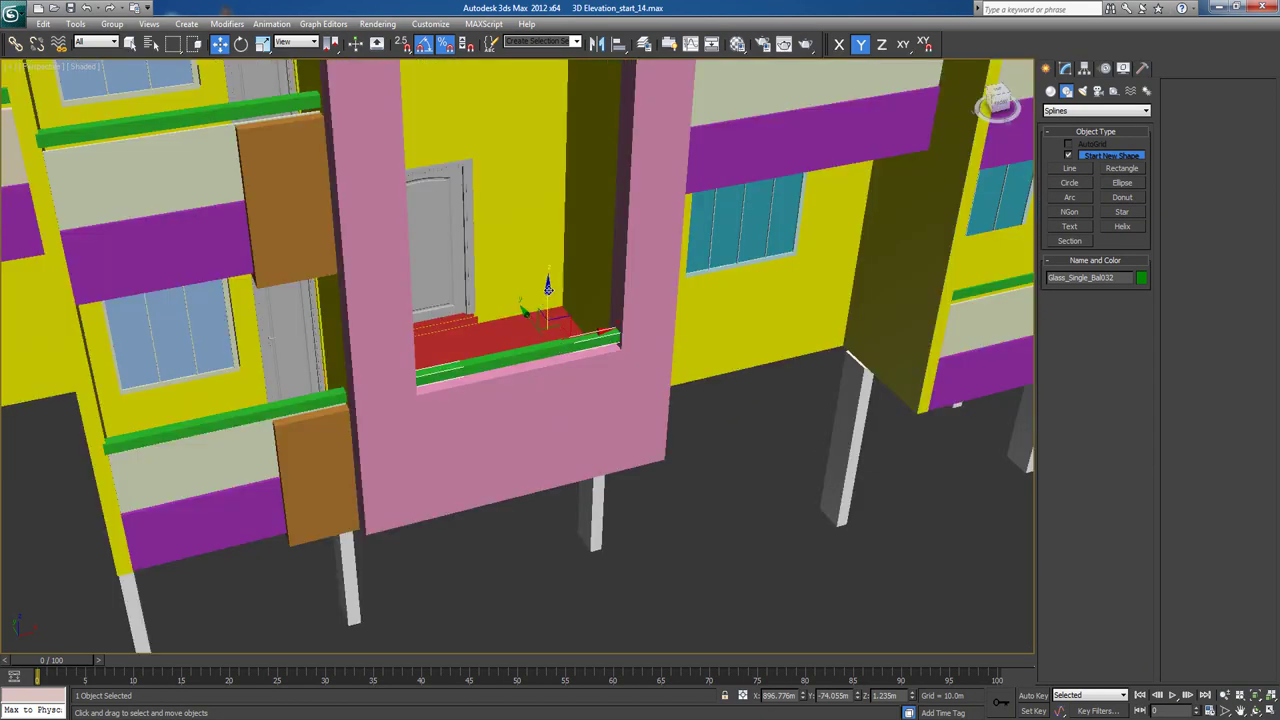
key(f)
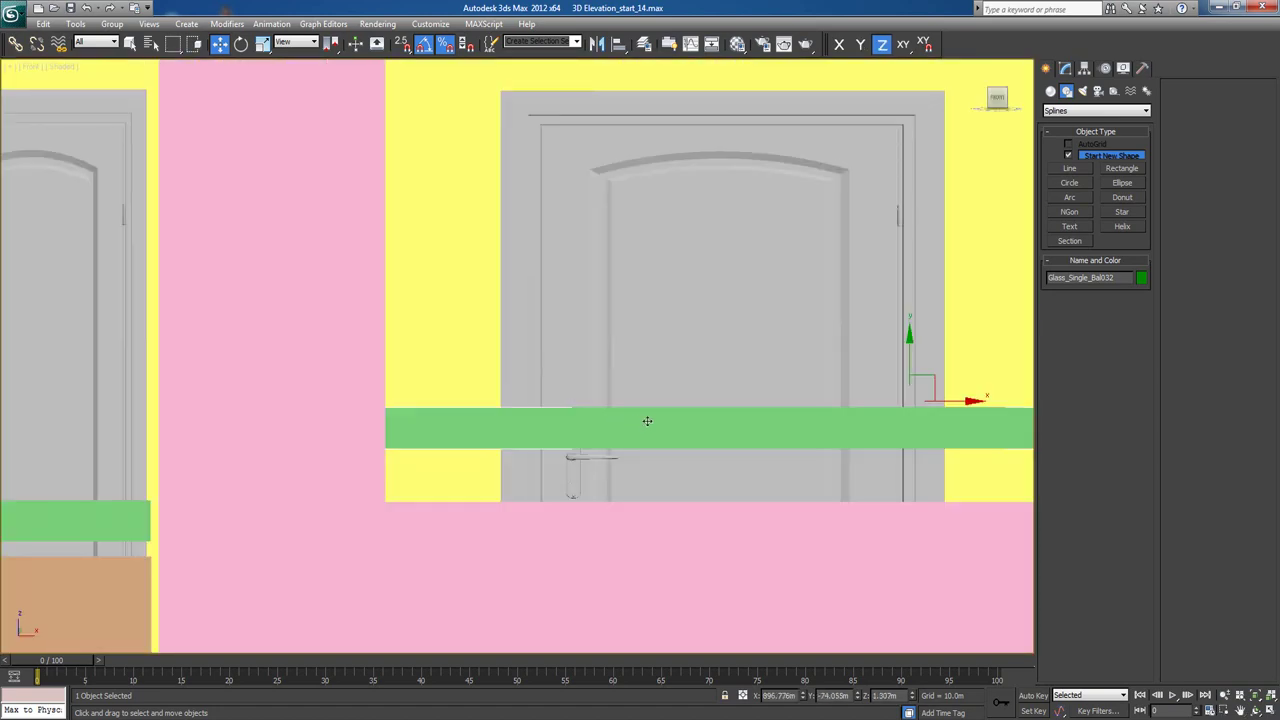
scroll(646, 422, down, 2)
middle_drag(631, 363, 614, 298)
key(F3)
scroll(694, 420, down, 2)
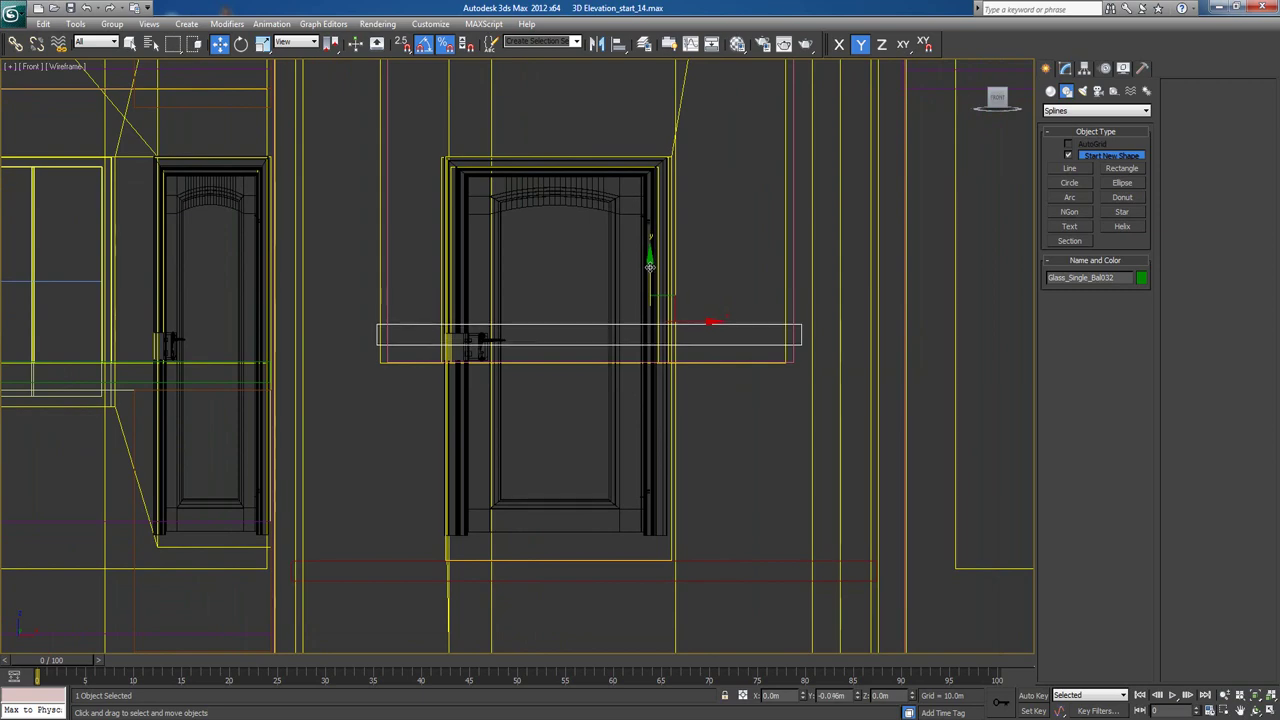
Examine the new rails against the other balconies across the whole shaded front elevation.
scroll(515, 360, down, 4)
middle_drag(700, 404, 640, 422)
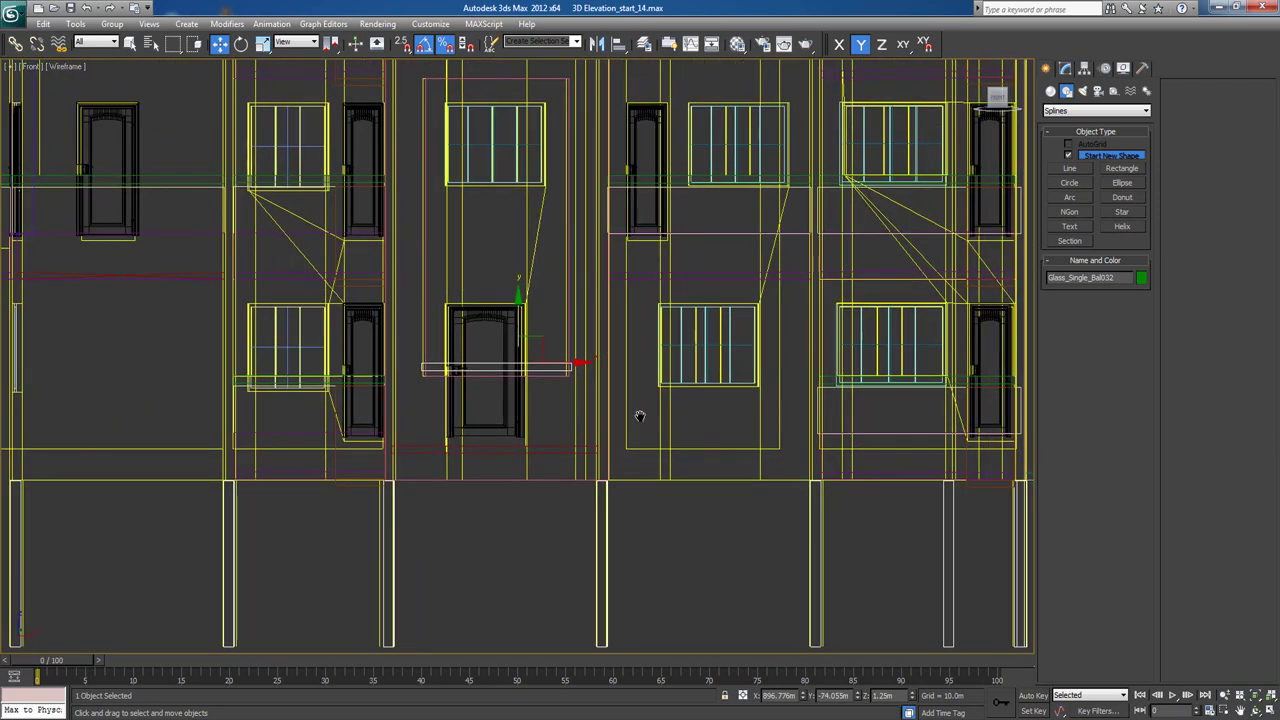
key(F3)
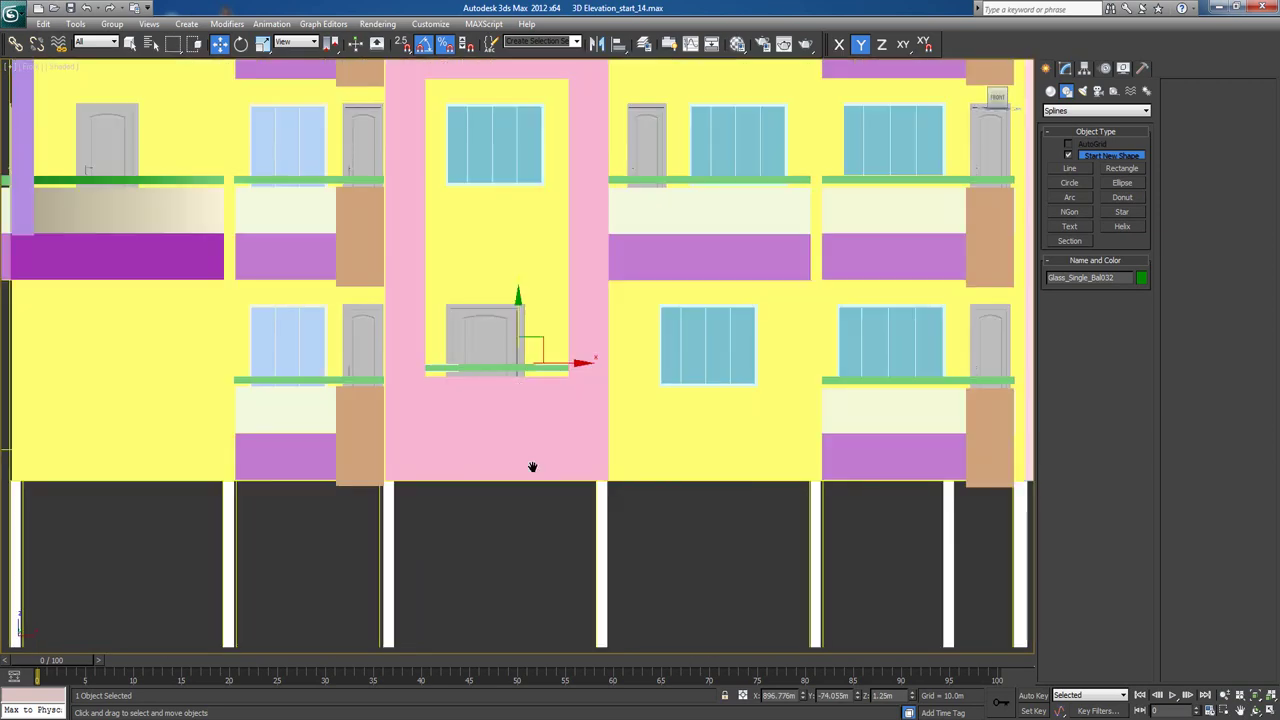
middle_drag(533, 467, 537, 466)
scroll(537, 466, down, 2)
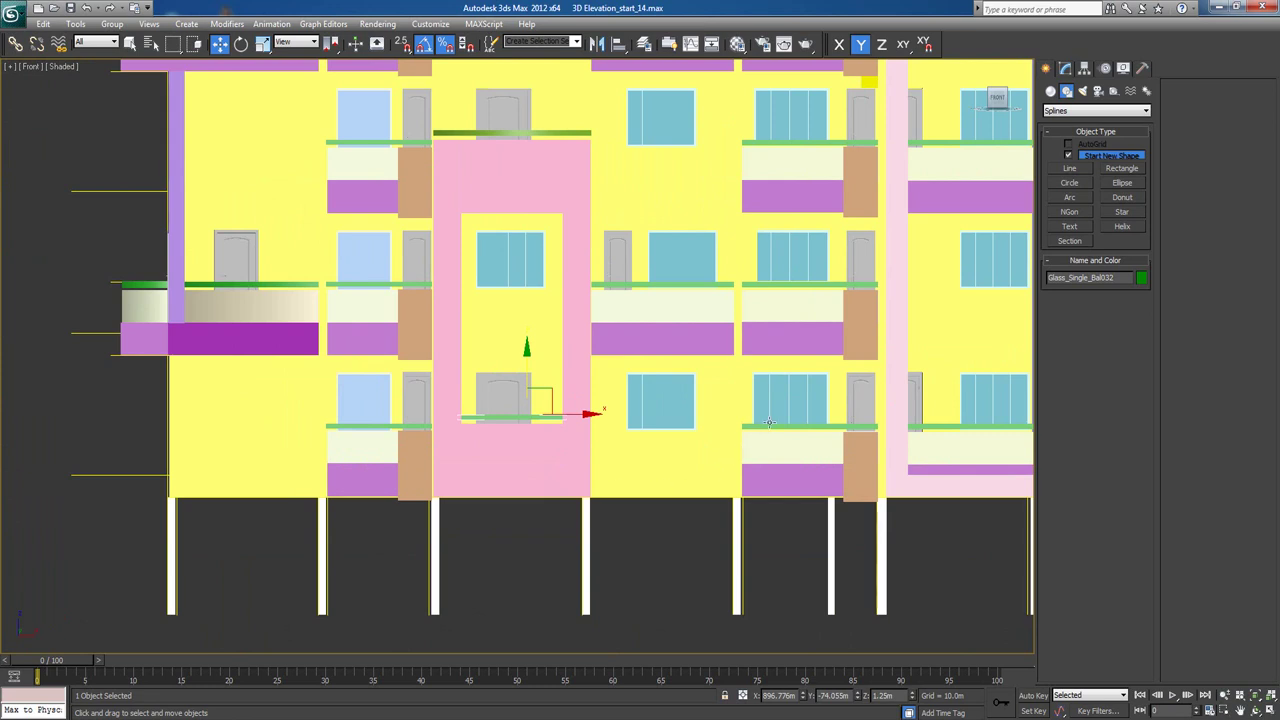
scroll(763, 442, down, 2)
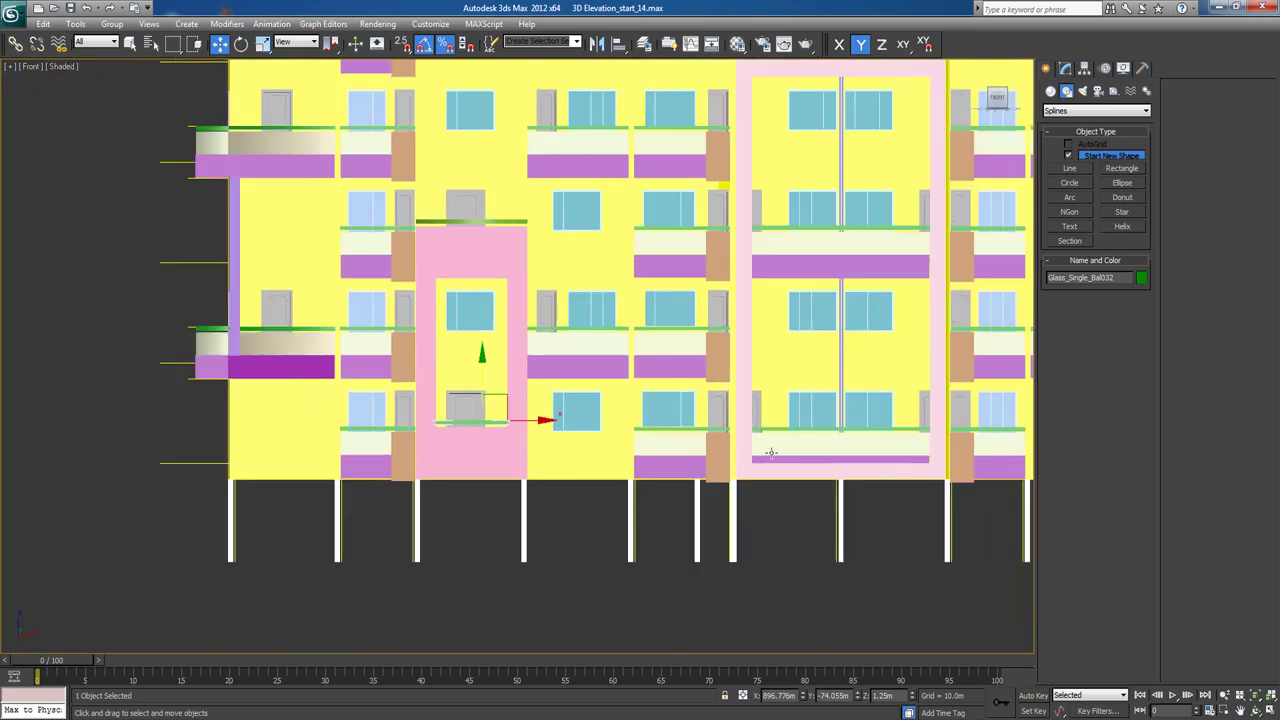
mouse_move(817, 391)
middle_down()
mouse_move(723, 428)
mouse_move(738, 434)
mouse_move(722, 411)
middle_up()
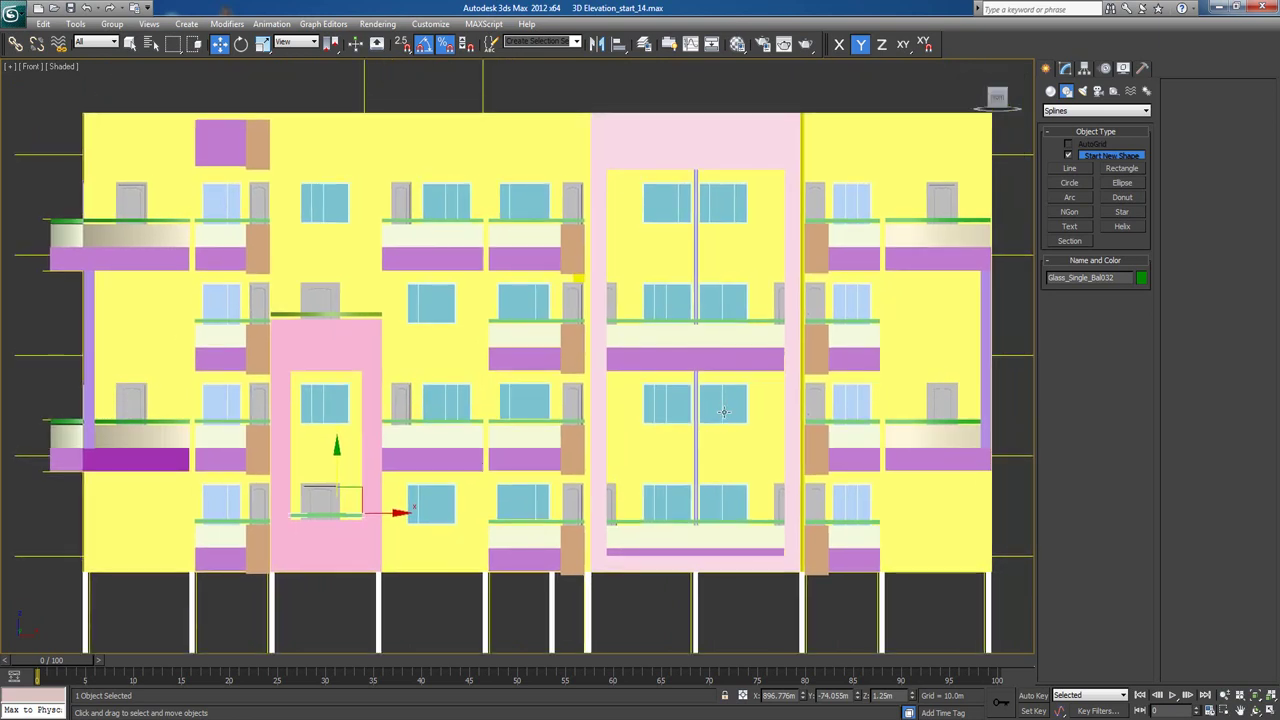